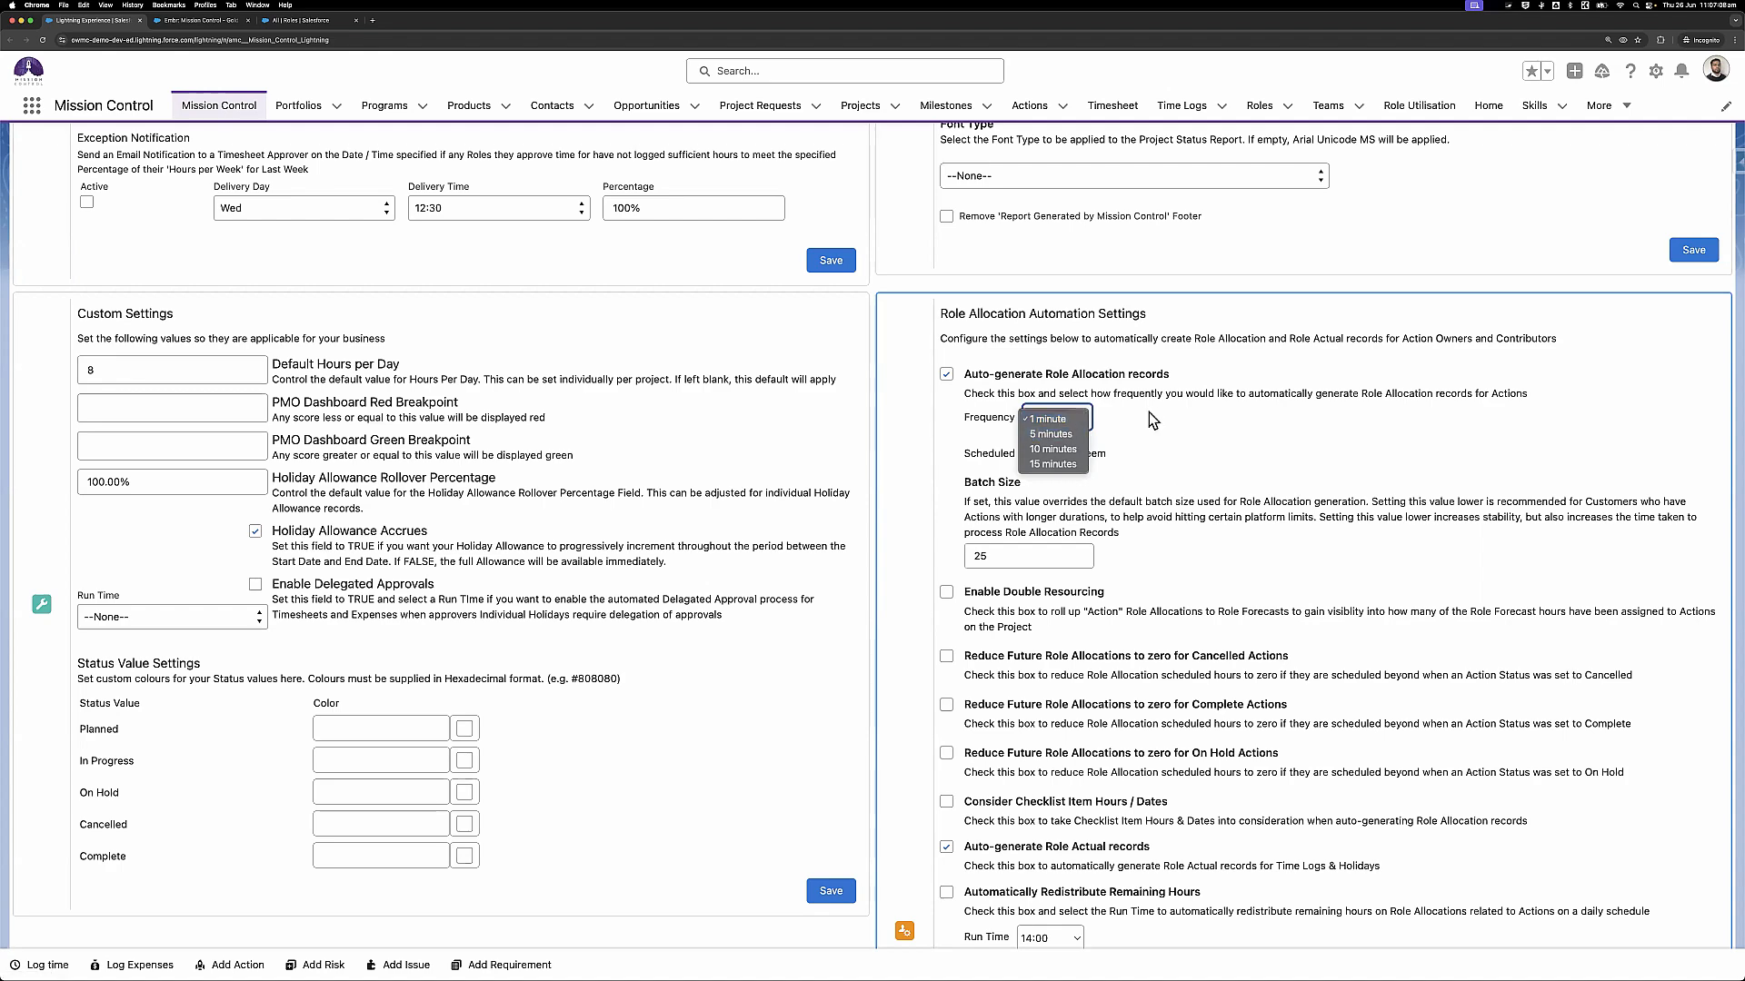
# Review the Role Allocation Automation Settings on the Control Pad, including the generation frequency and batch size
pyautogui.click(1149, 412)
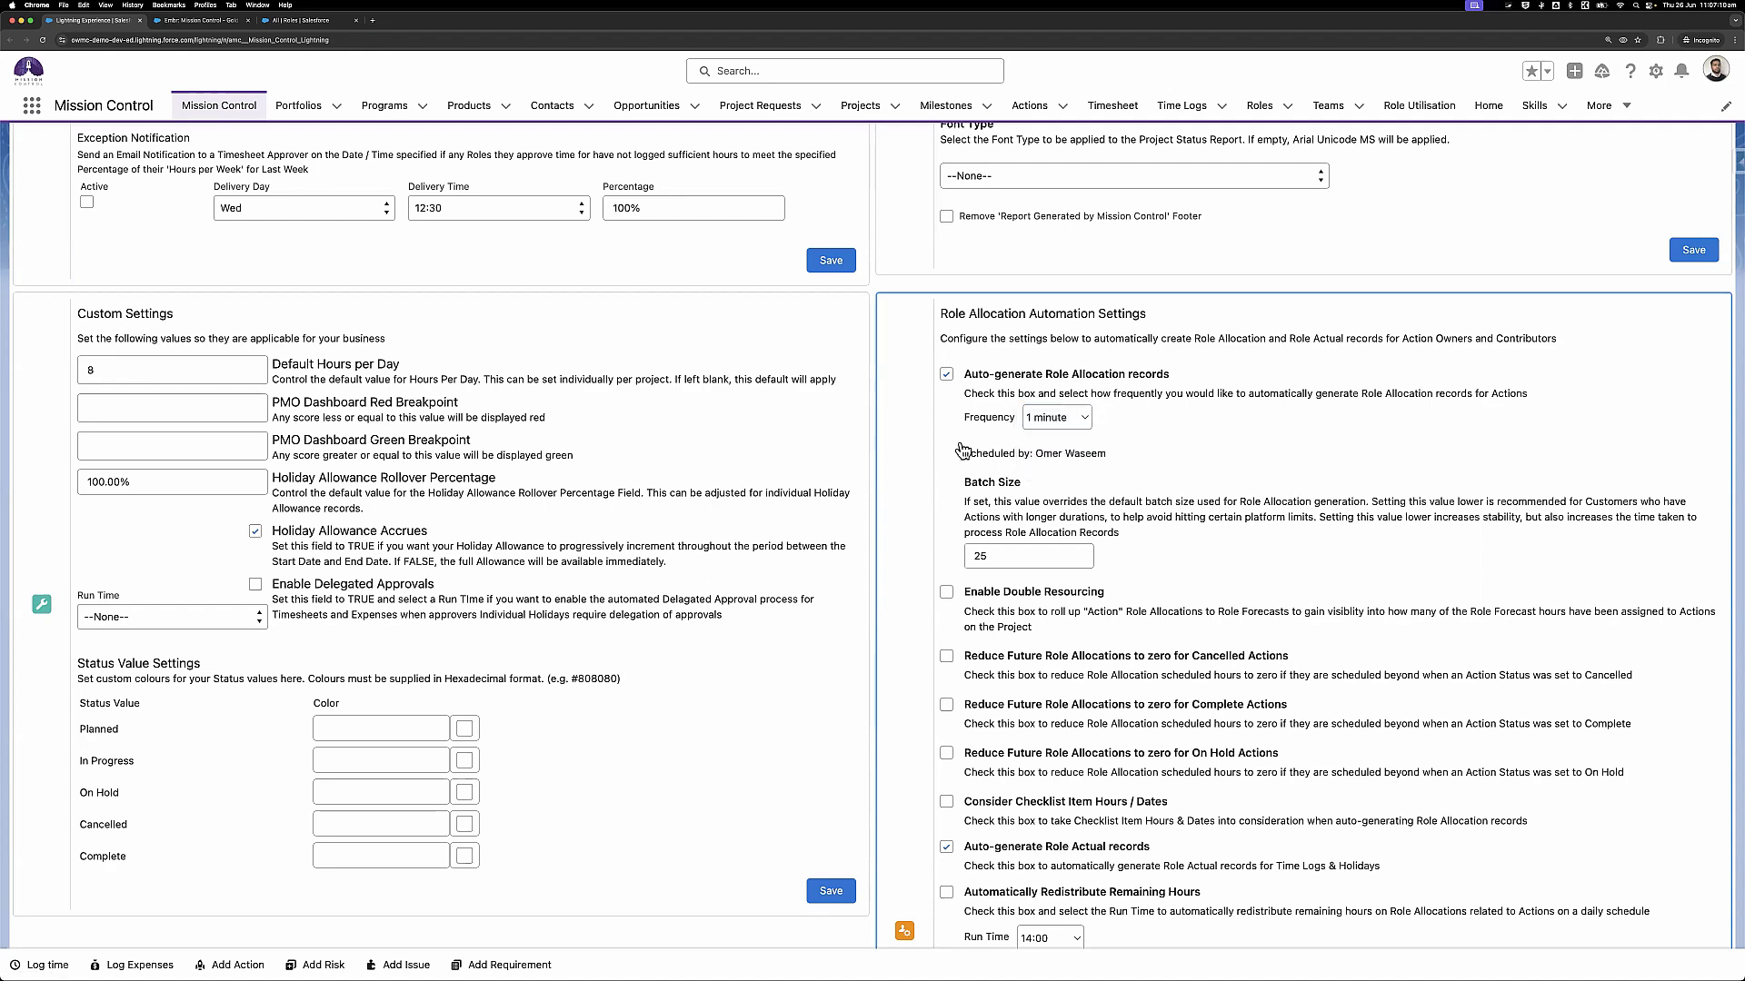
pyautogui.scroll(-2, 972, 459)
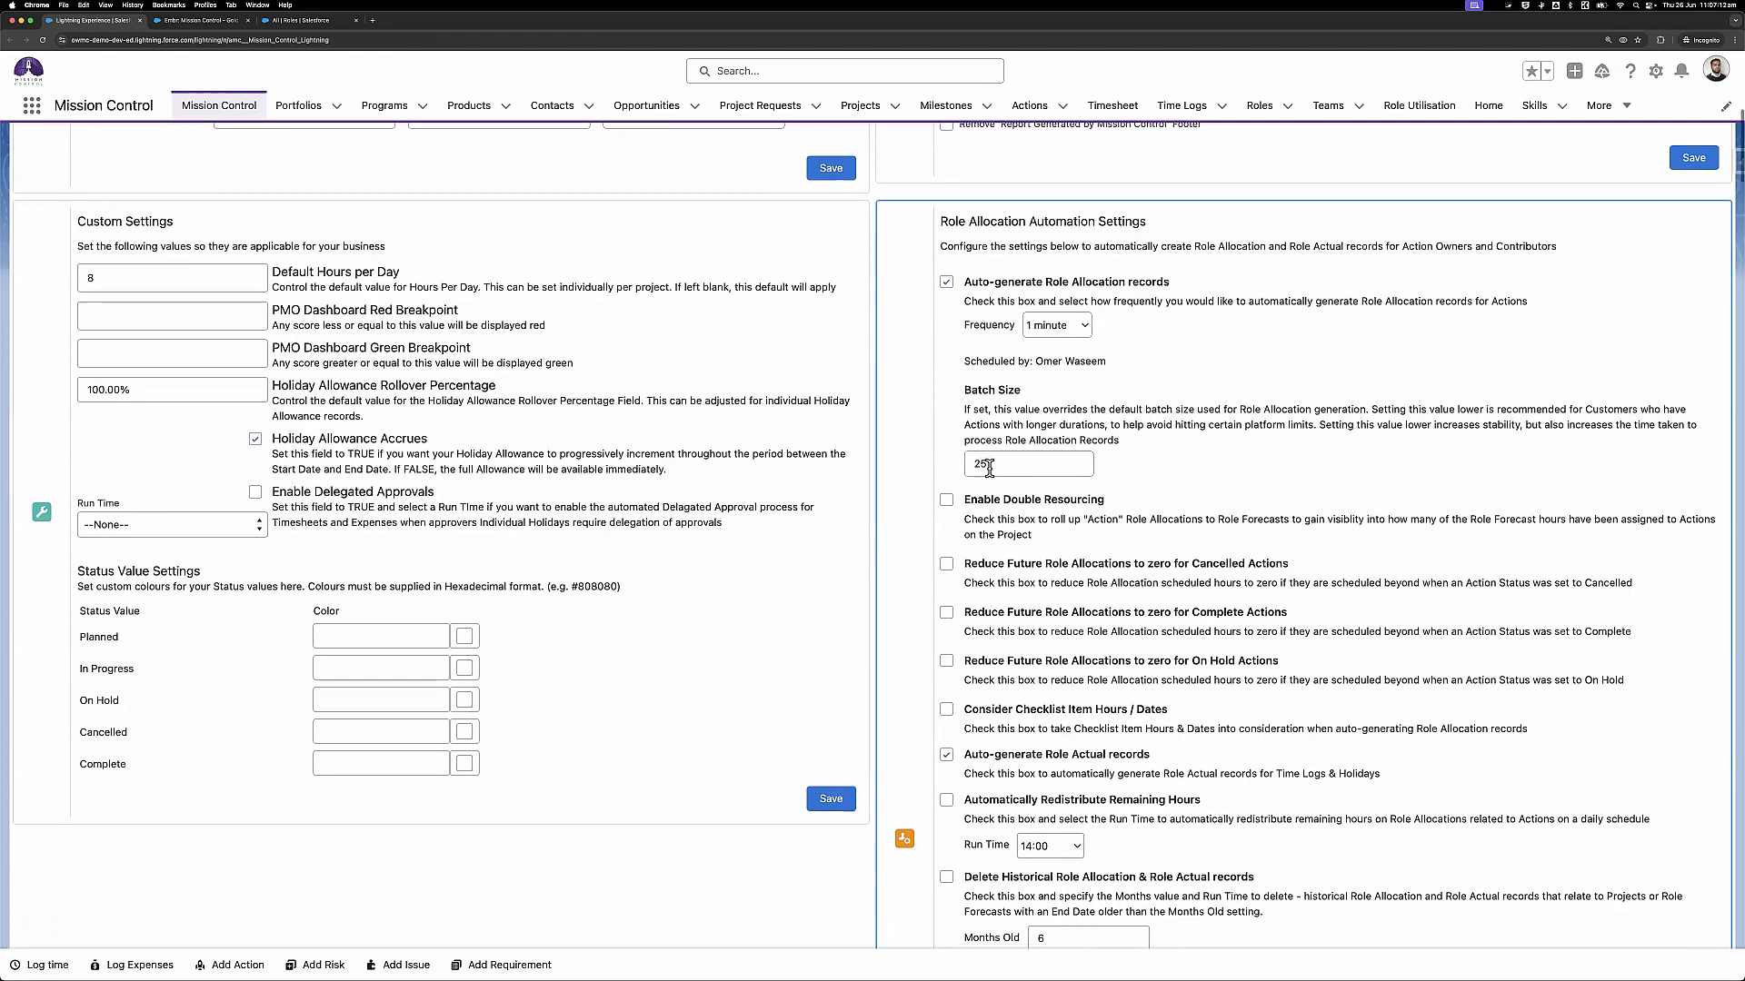
pyautogui.scroll(-1, 1286, 527)
pyautogui.scroll(5, 1286, 597)
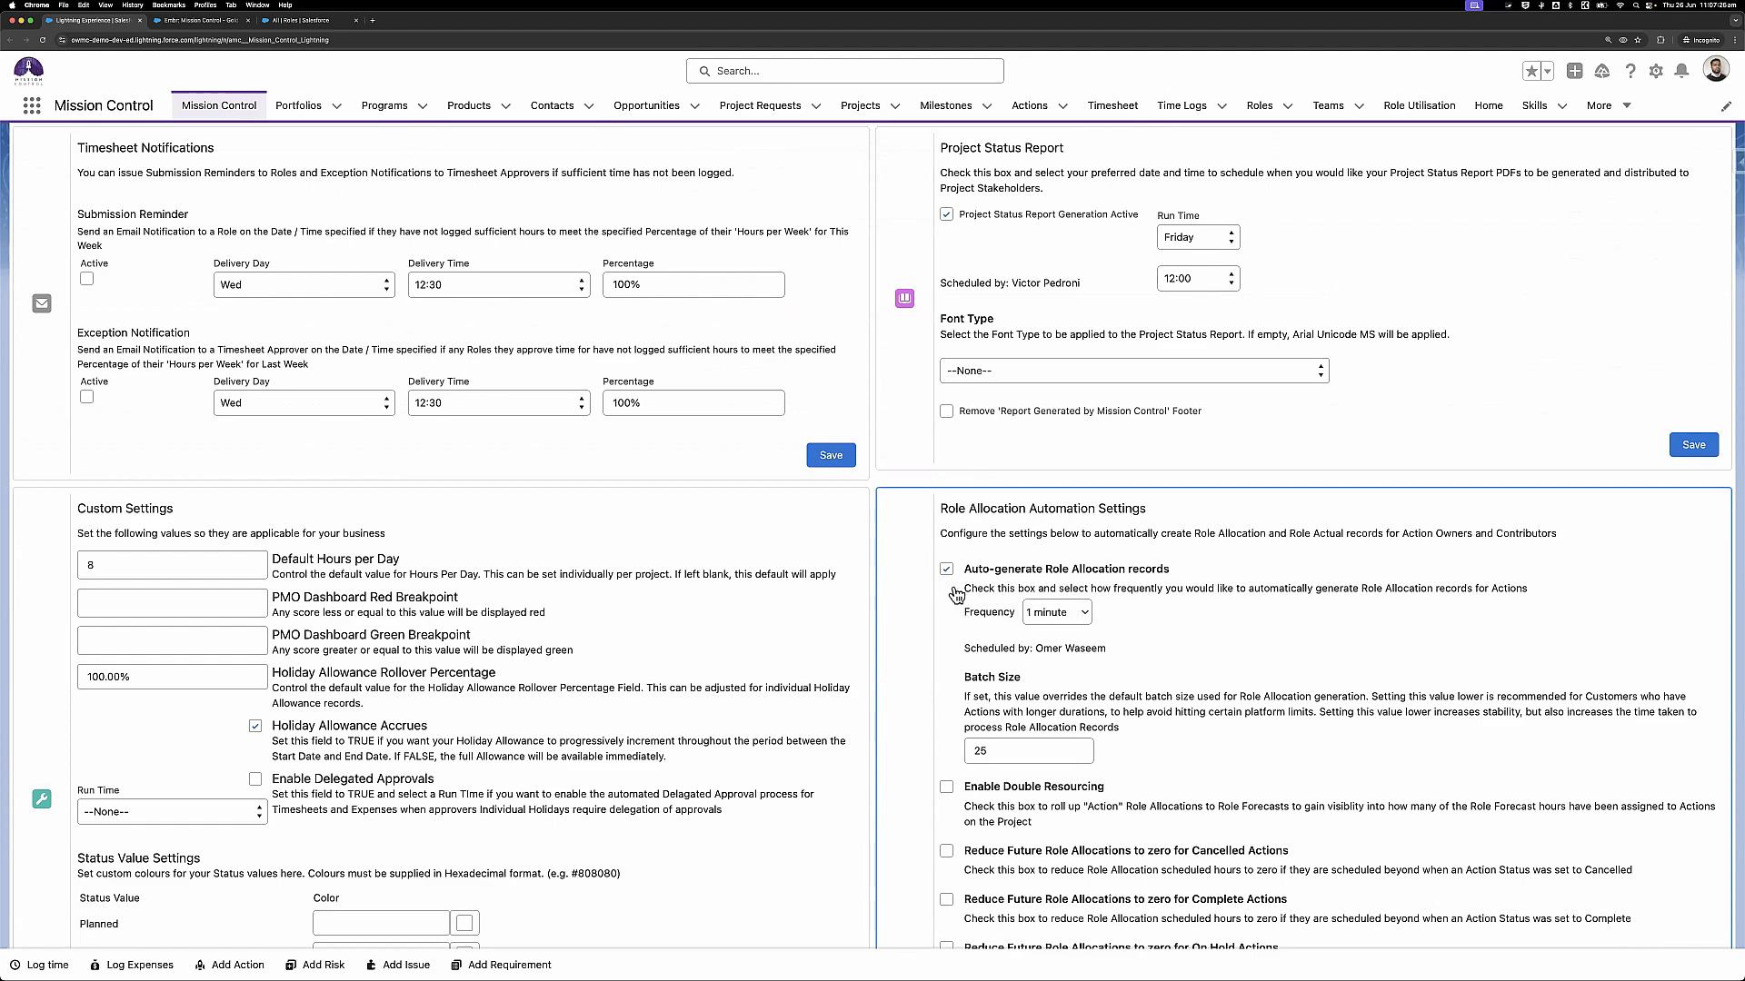
pyautogui.scroll(1, 954, 595)
pyautogui.scroll(5, 954, 595)
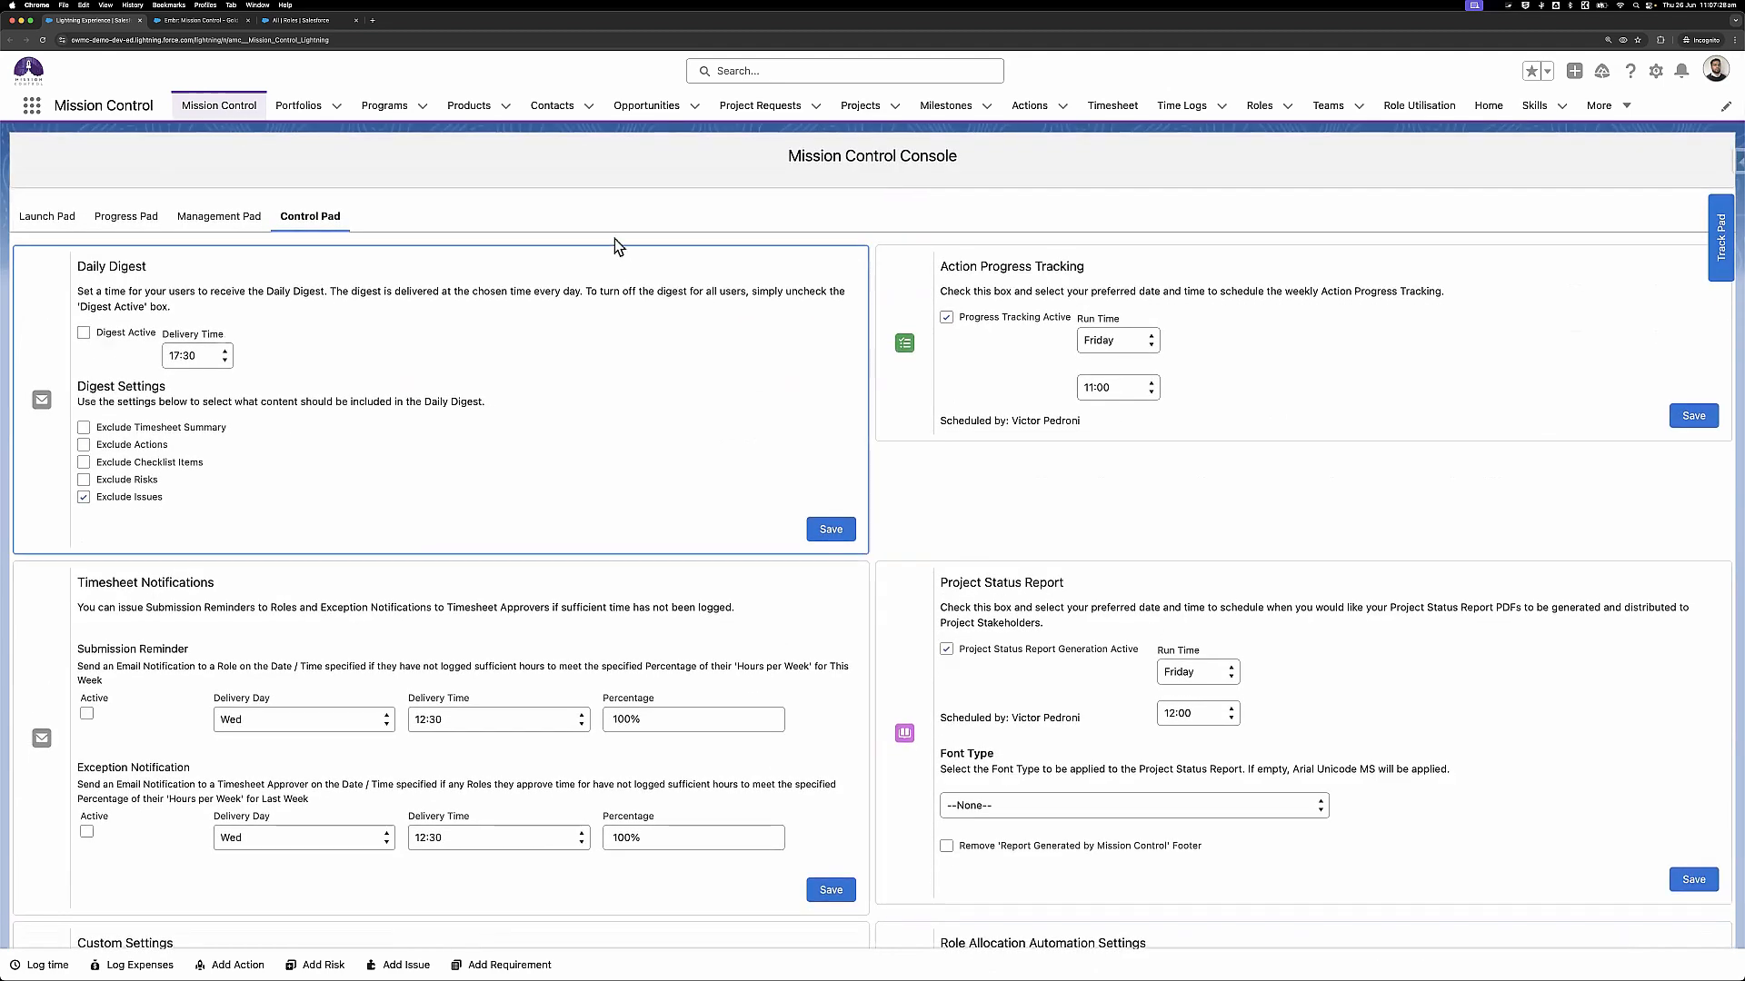
# Open the Resource Planner from the Management Pad
pyautogui.click(232, 225)
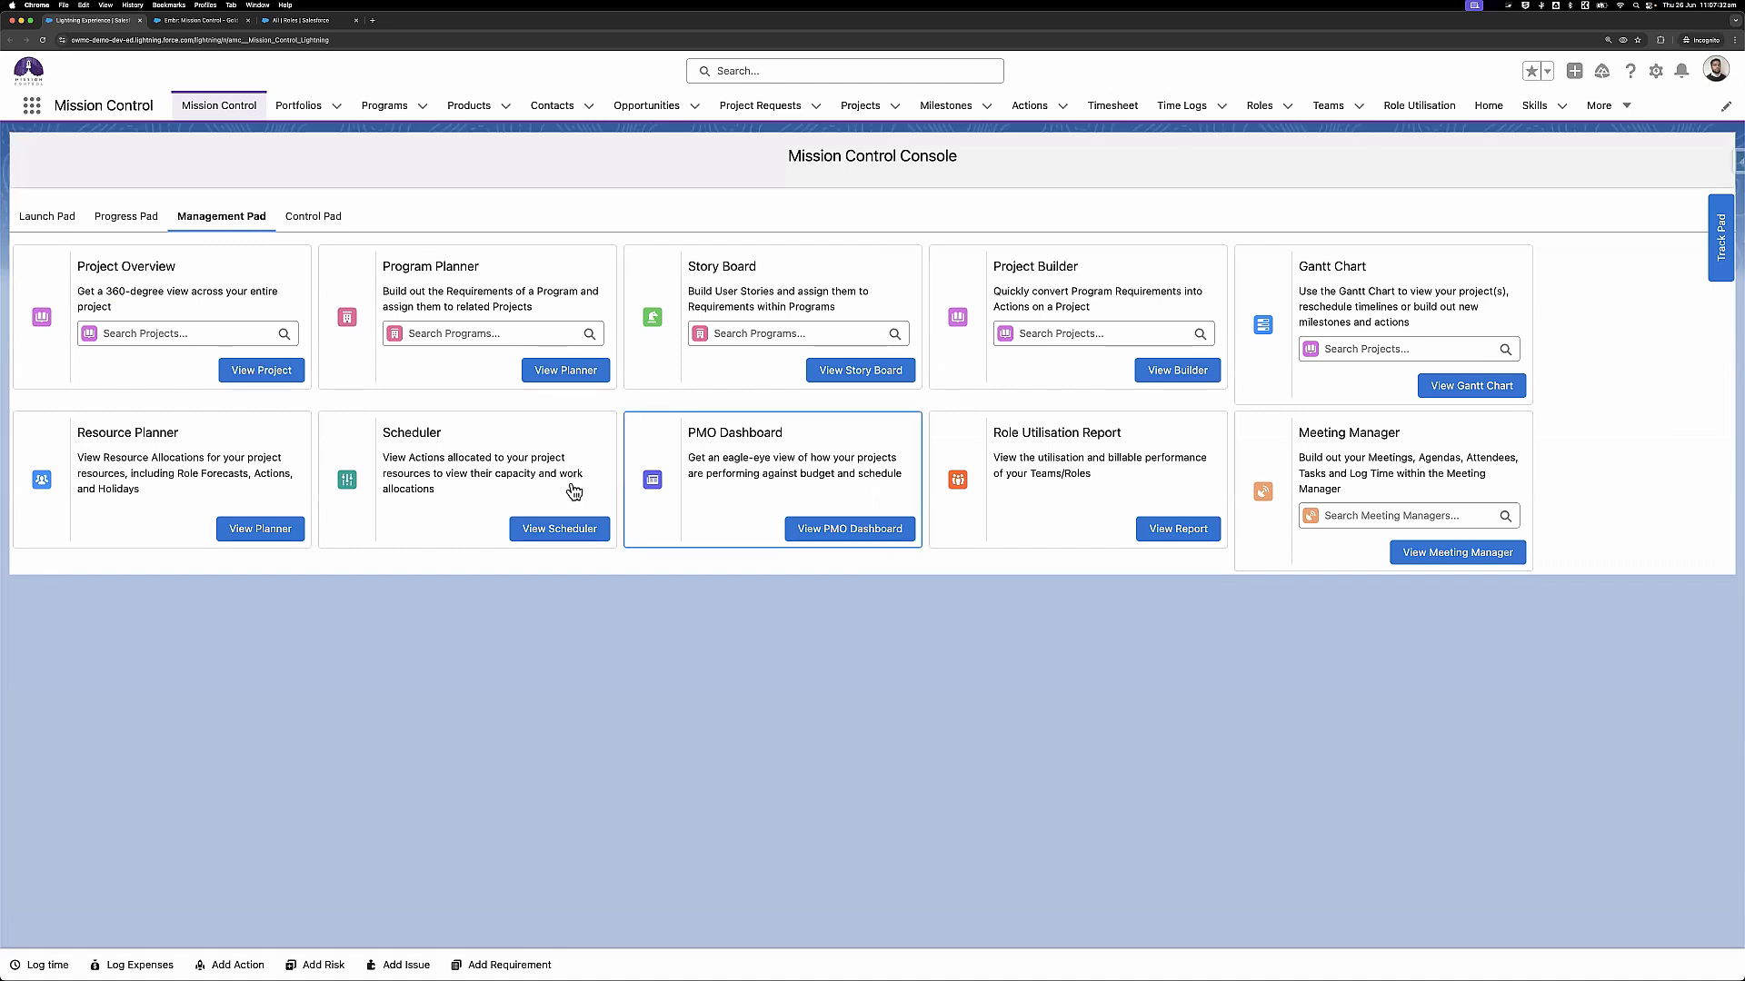
pyautogui.click(257, 530)
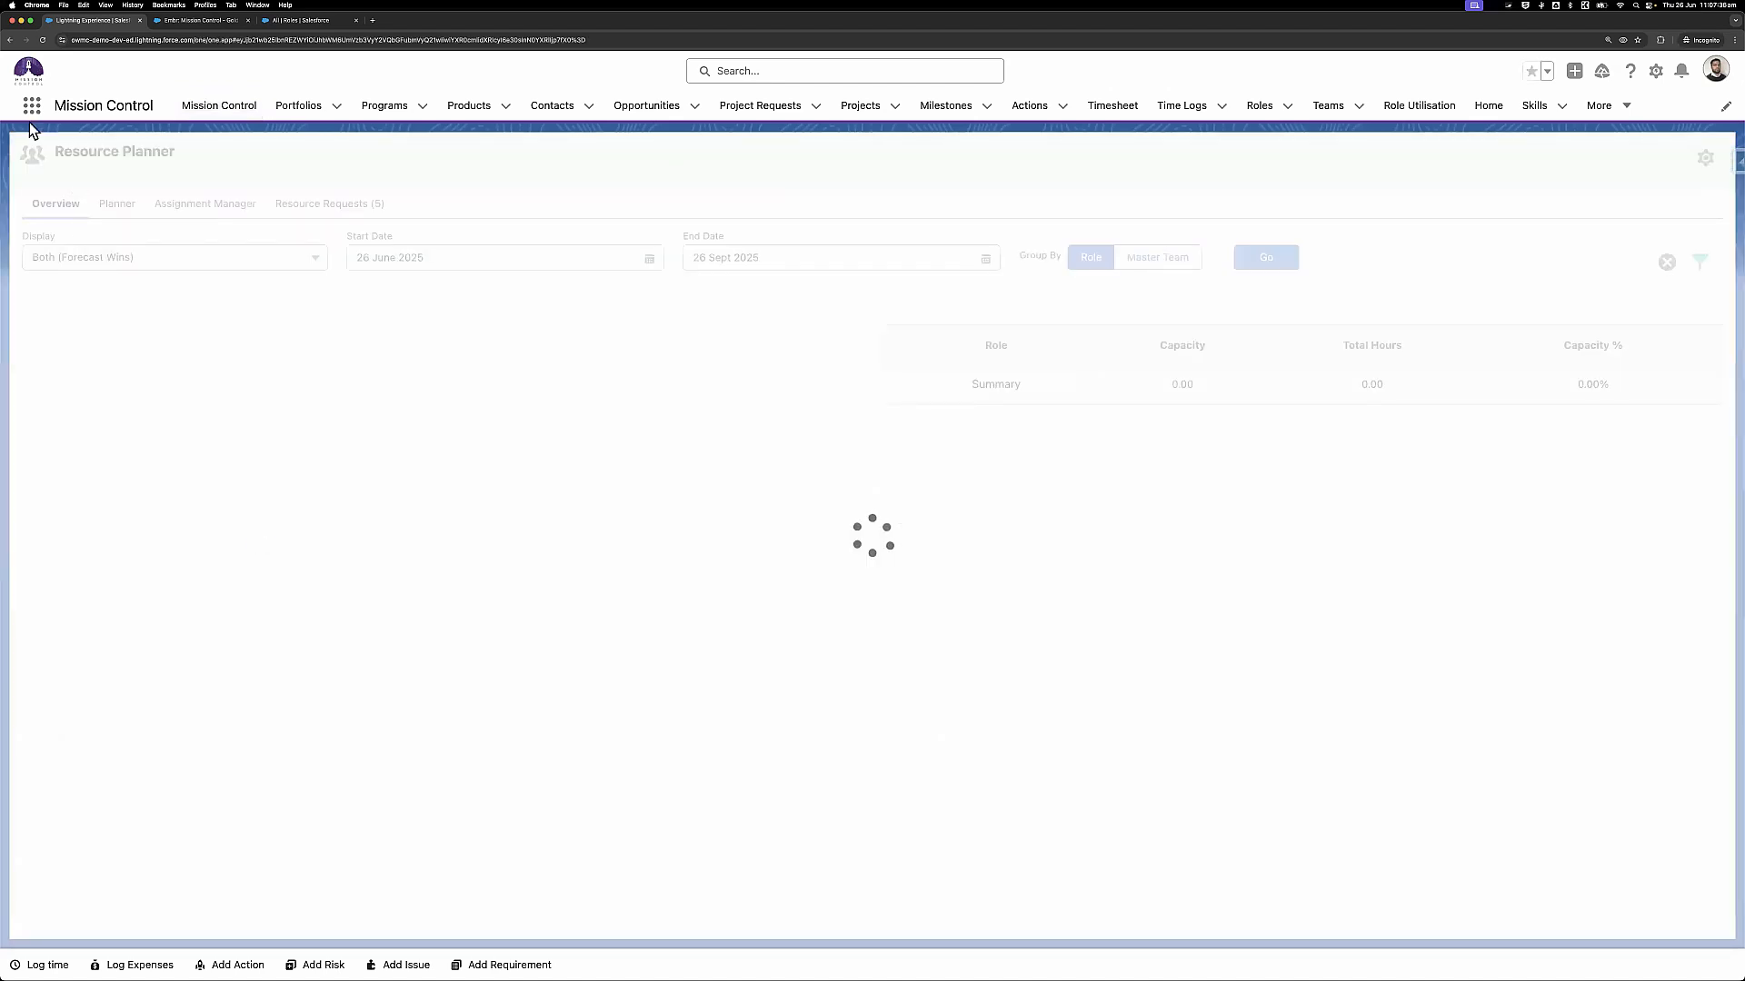
# Search the App Launcher for "Resource" to locate the Resource Planner, and display the planner's Resource Requests
pyautogui.click(31, 114)
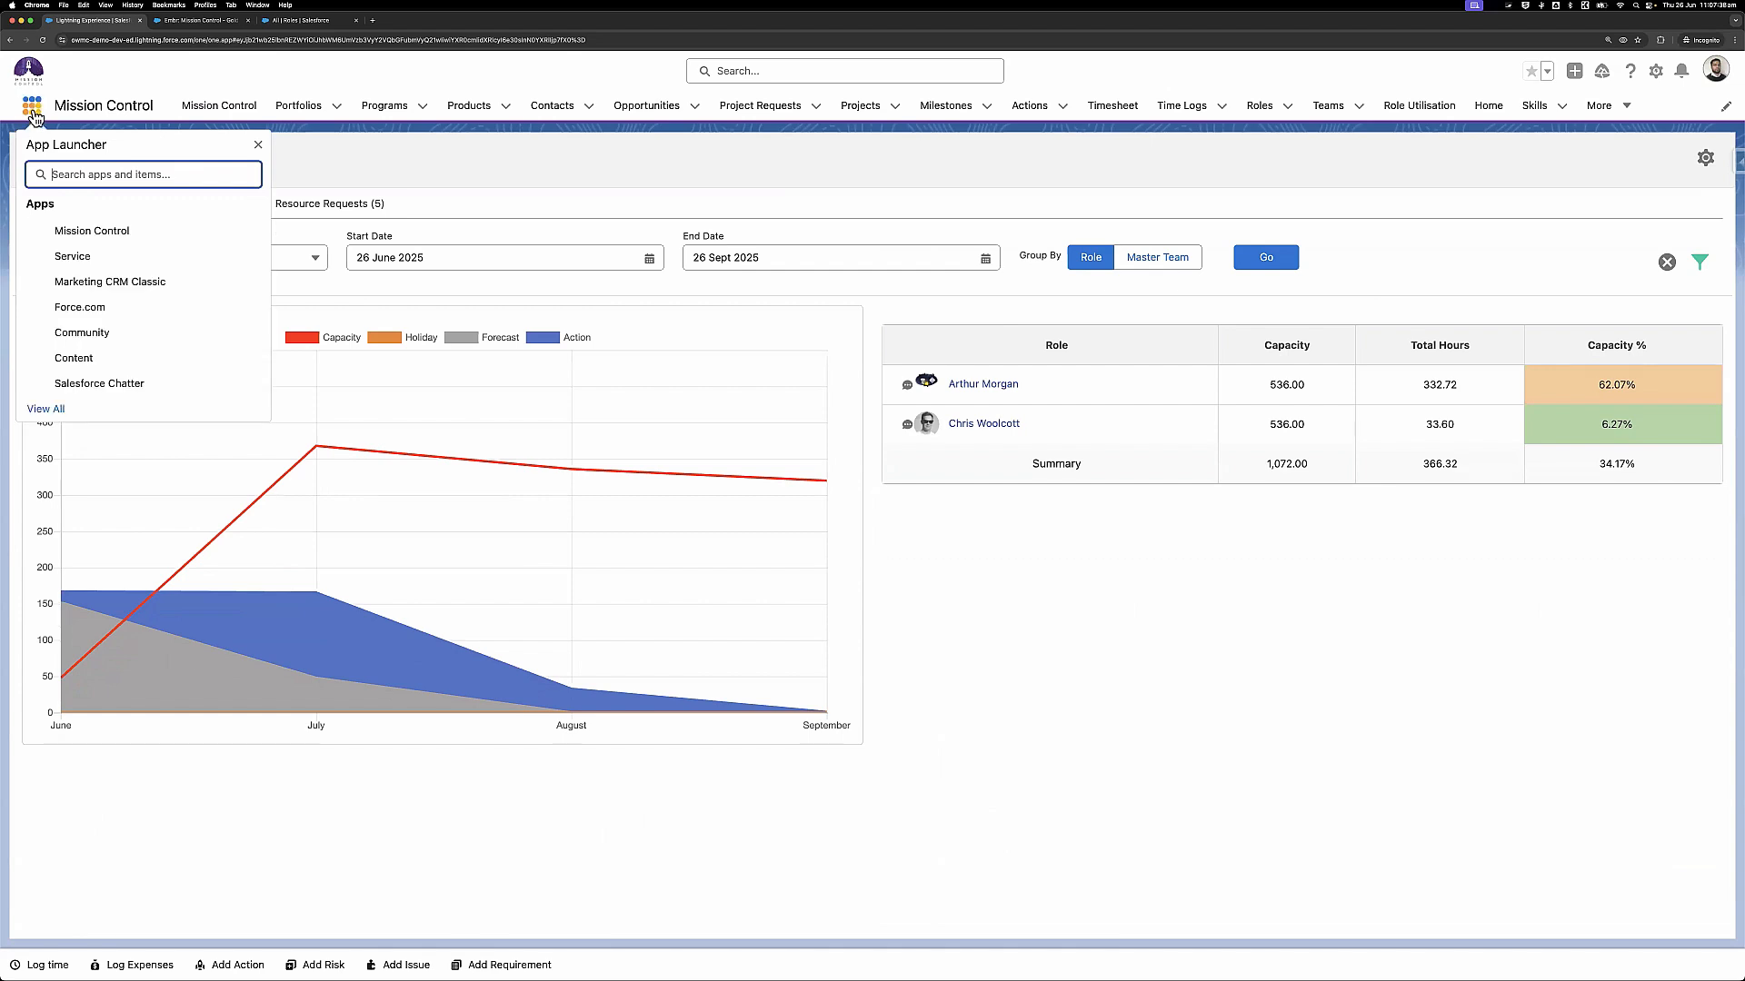
pyautogui.write('Resour')
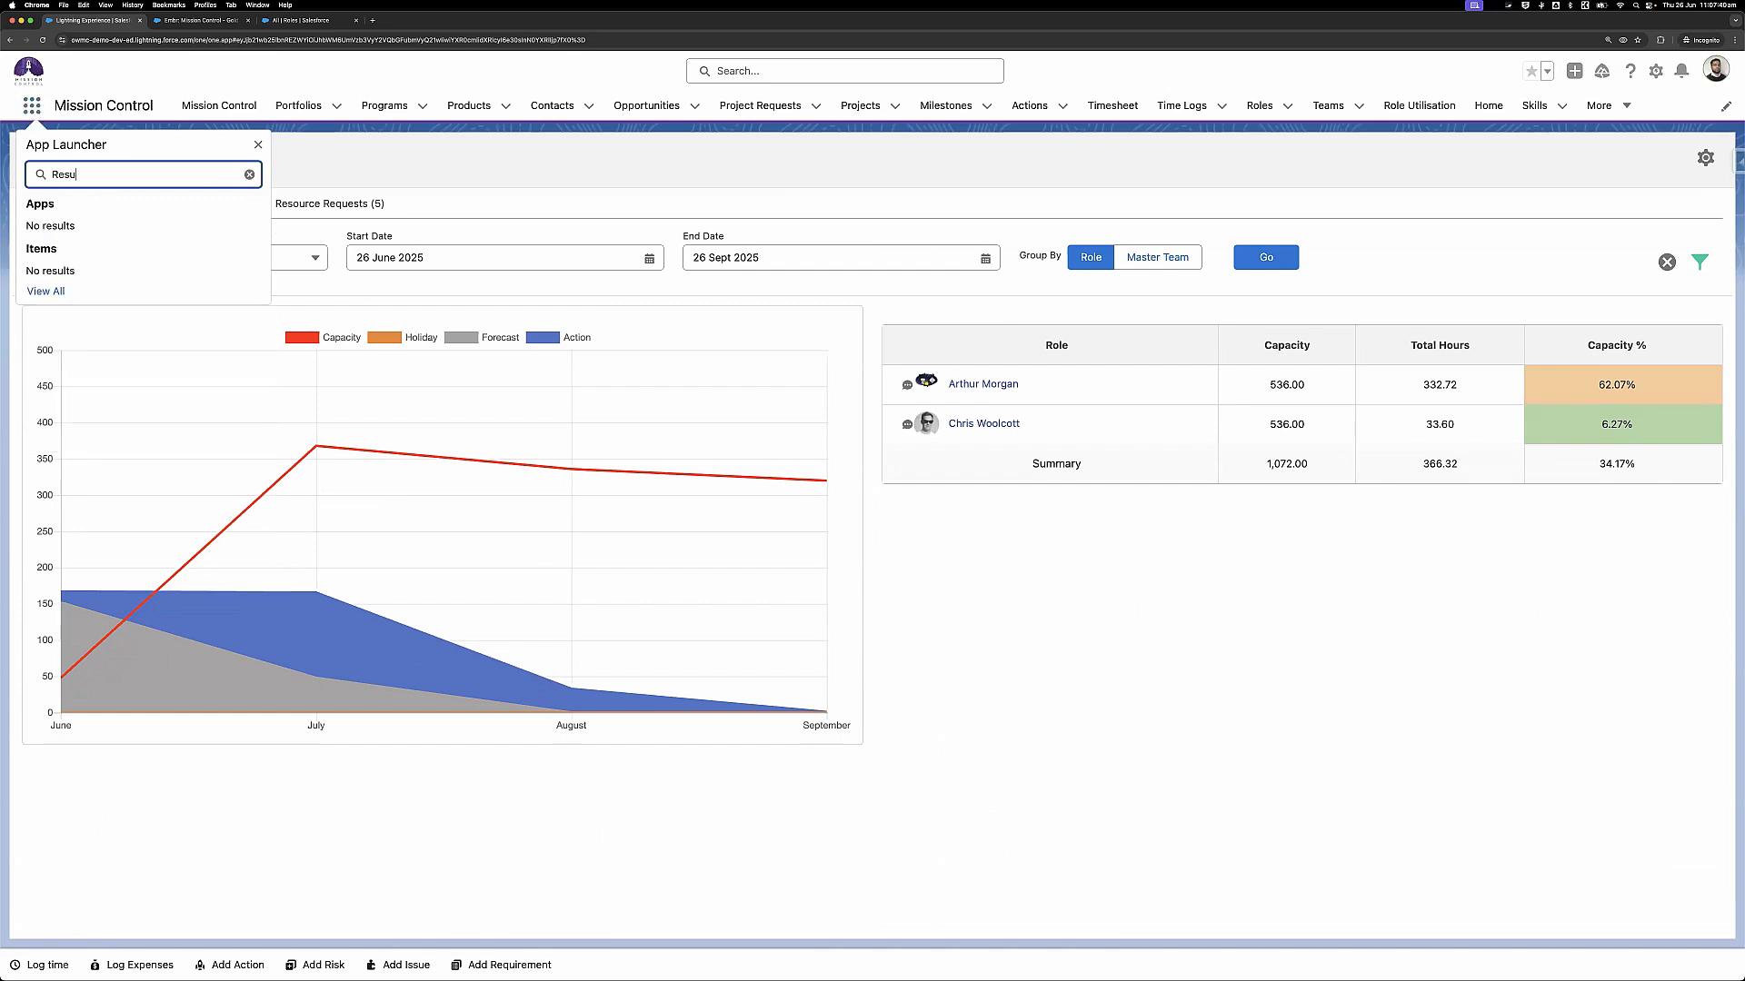
pyautogui.write('ce')
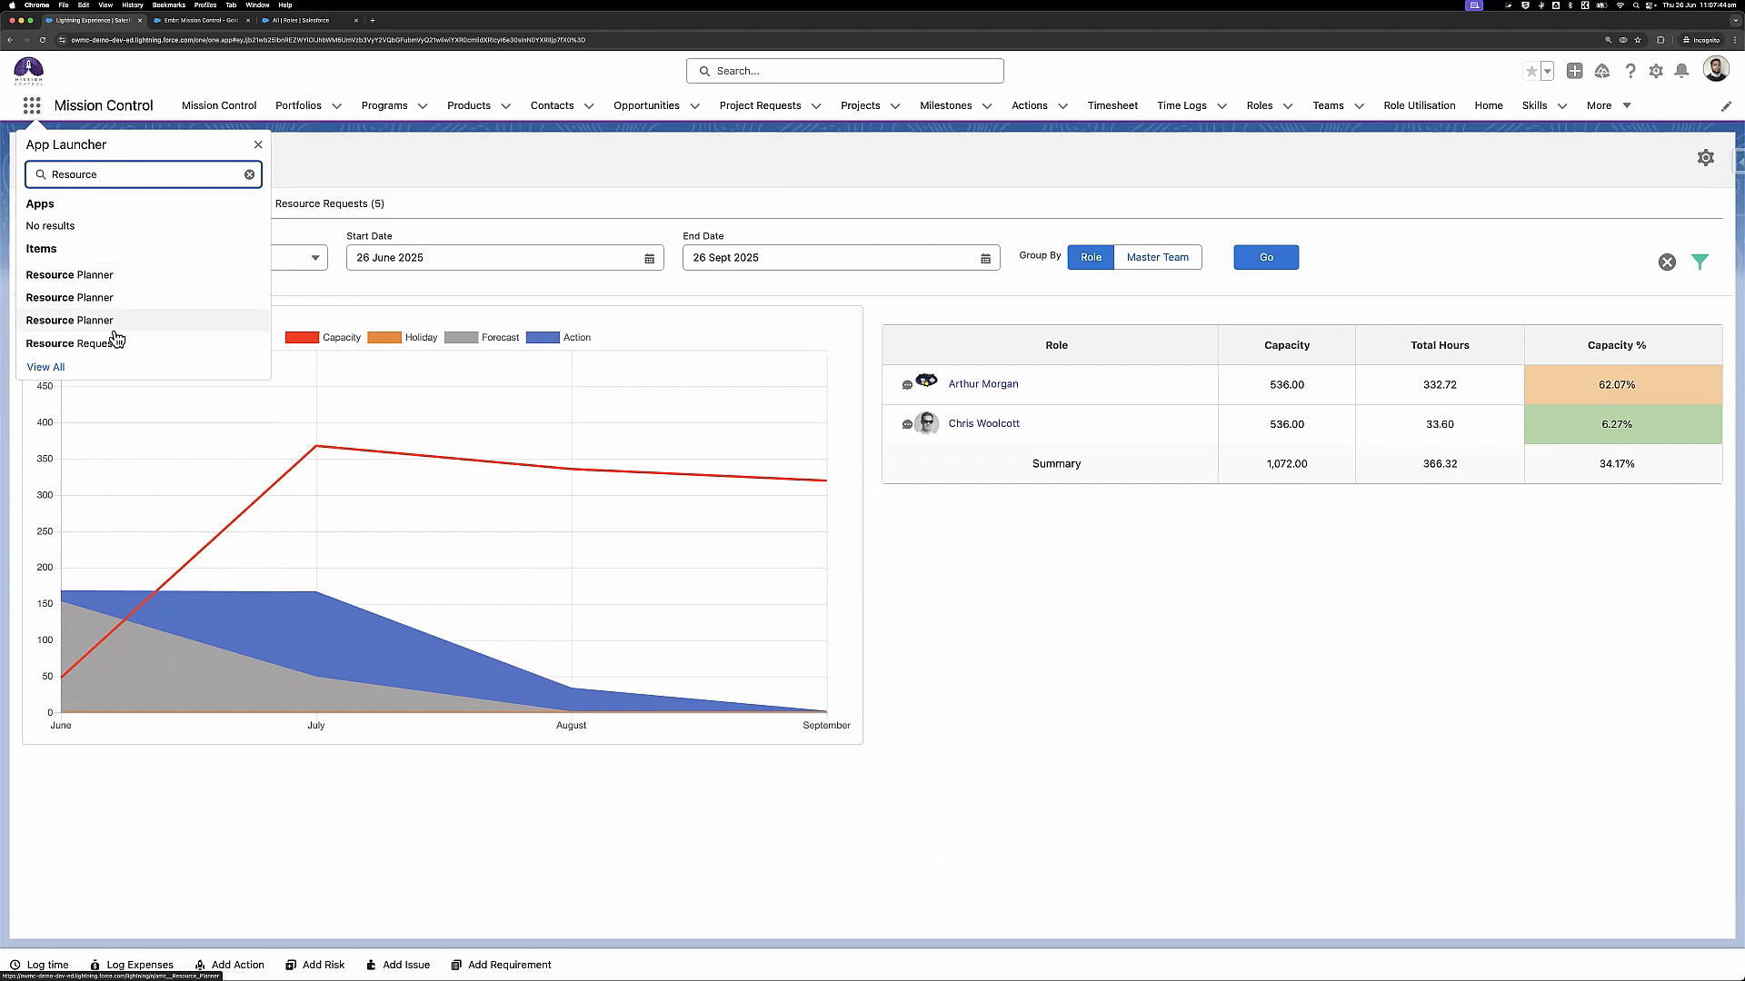
pyautogui.click(153, 302)
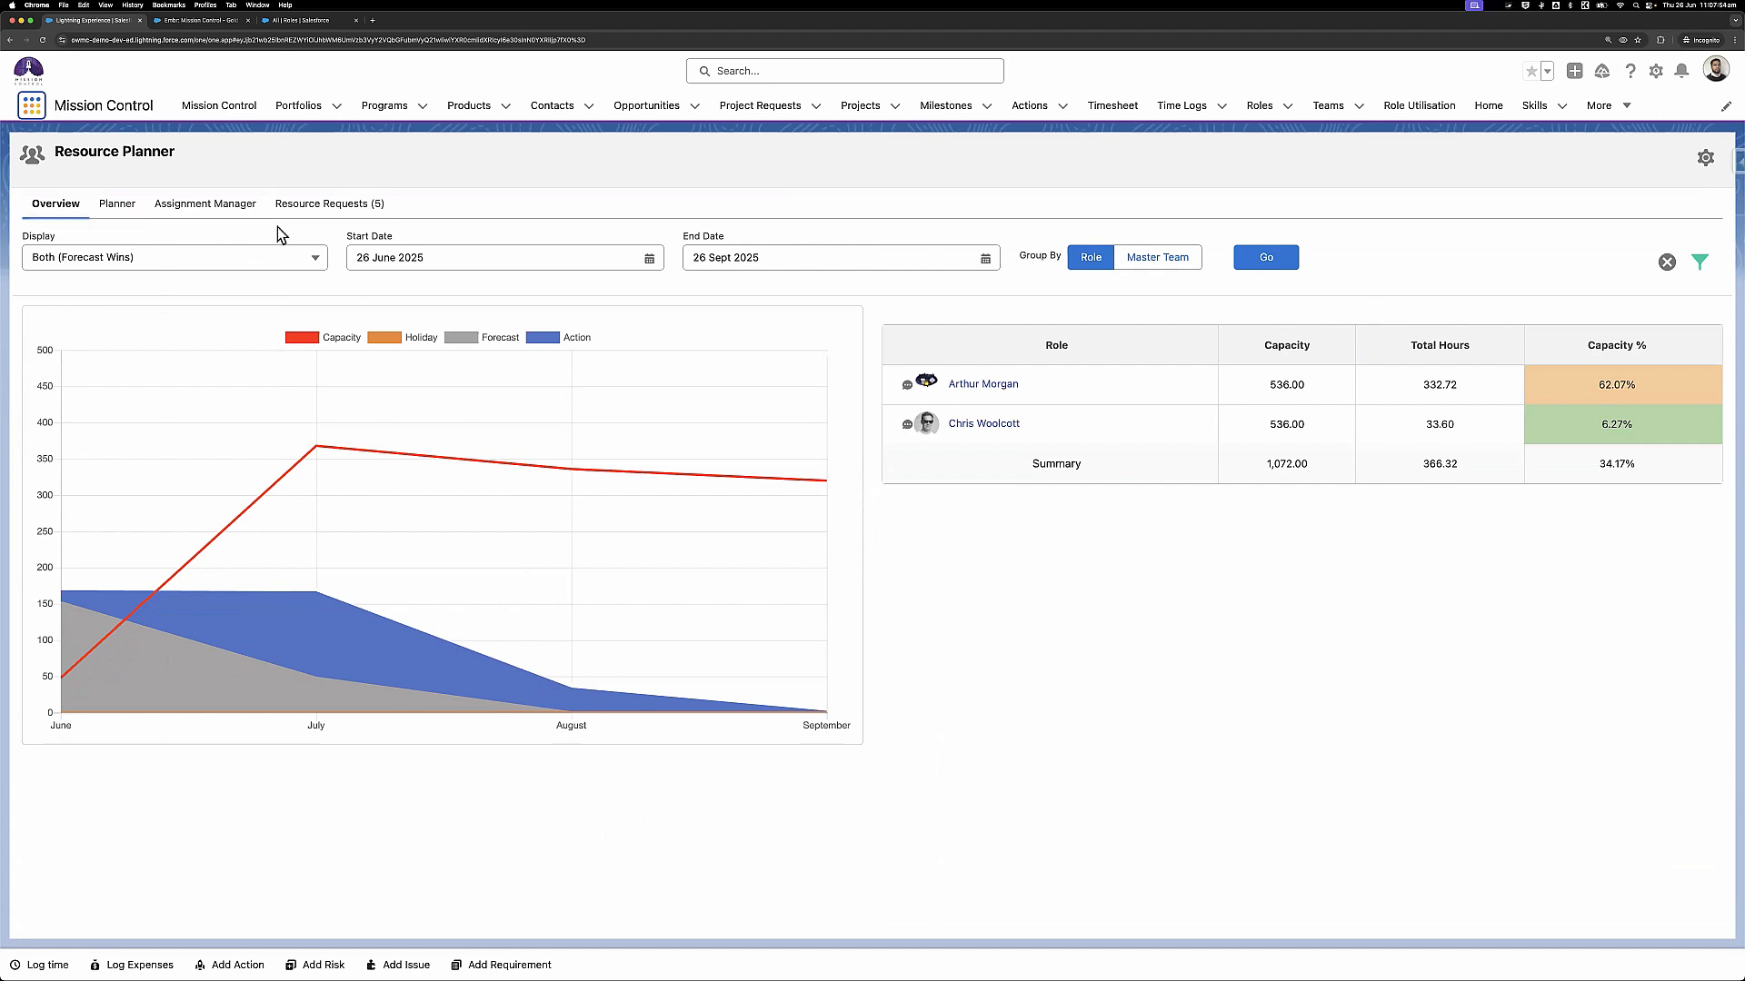
pyautogui.click(350, 216)
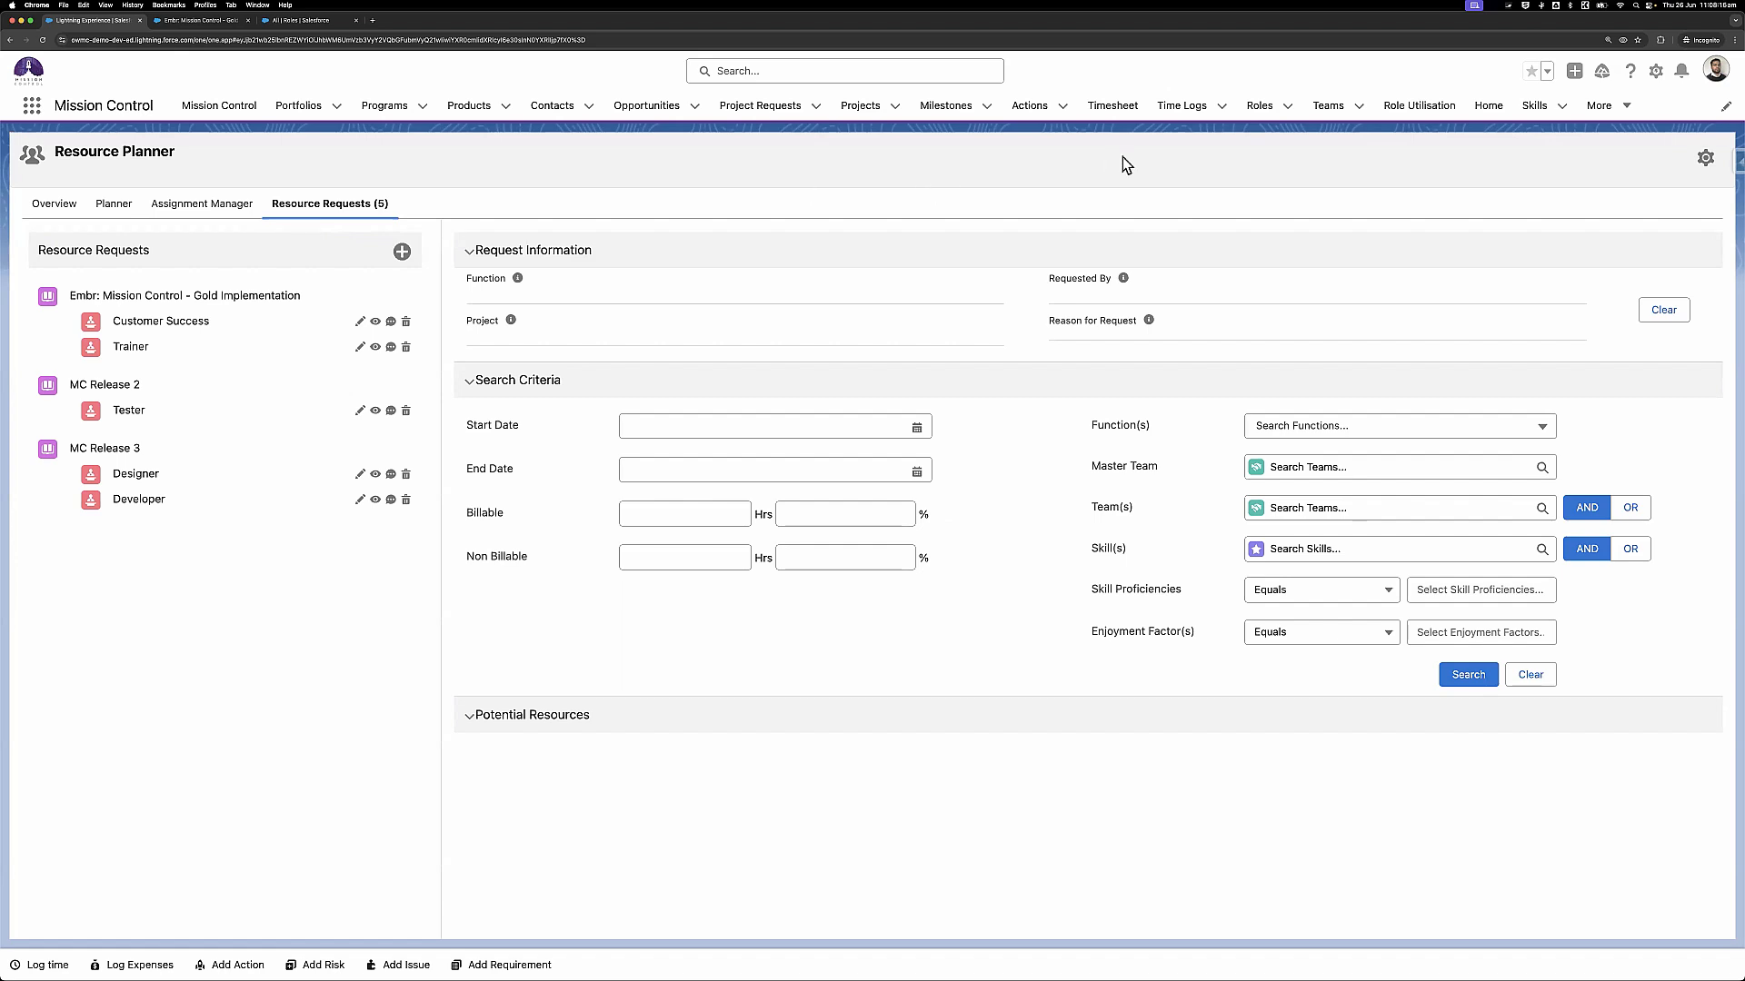
# Open the role with master team Customer Success and function Developer from the Roles list for editing
pyautogui.click(299, 19)
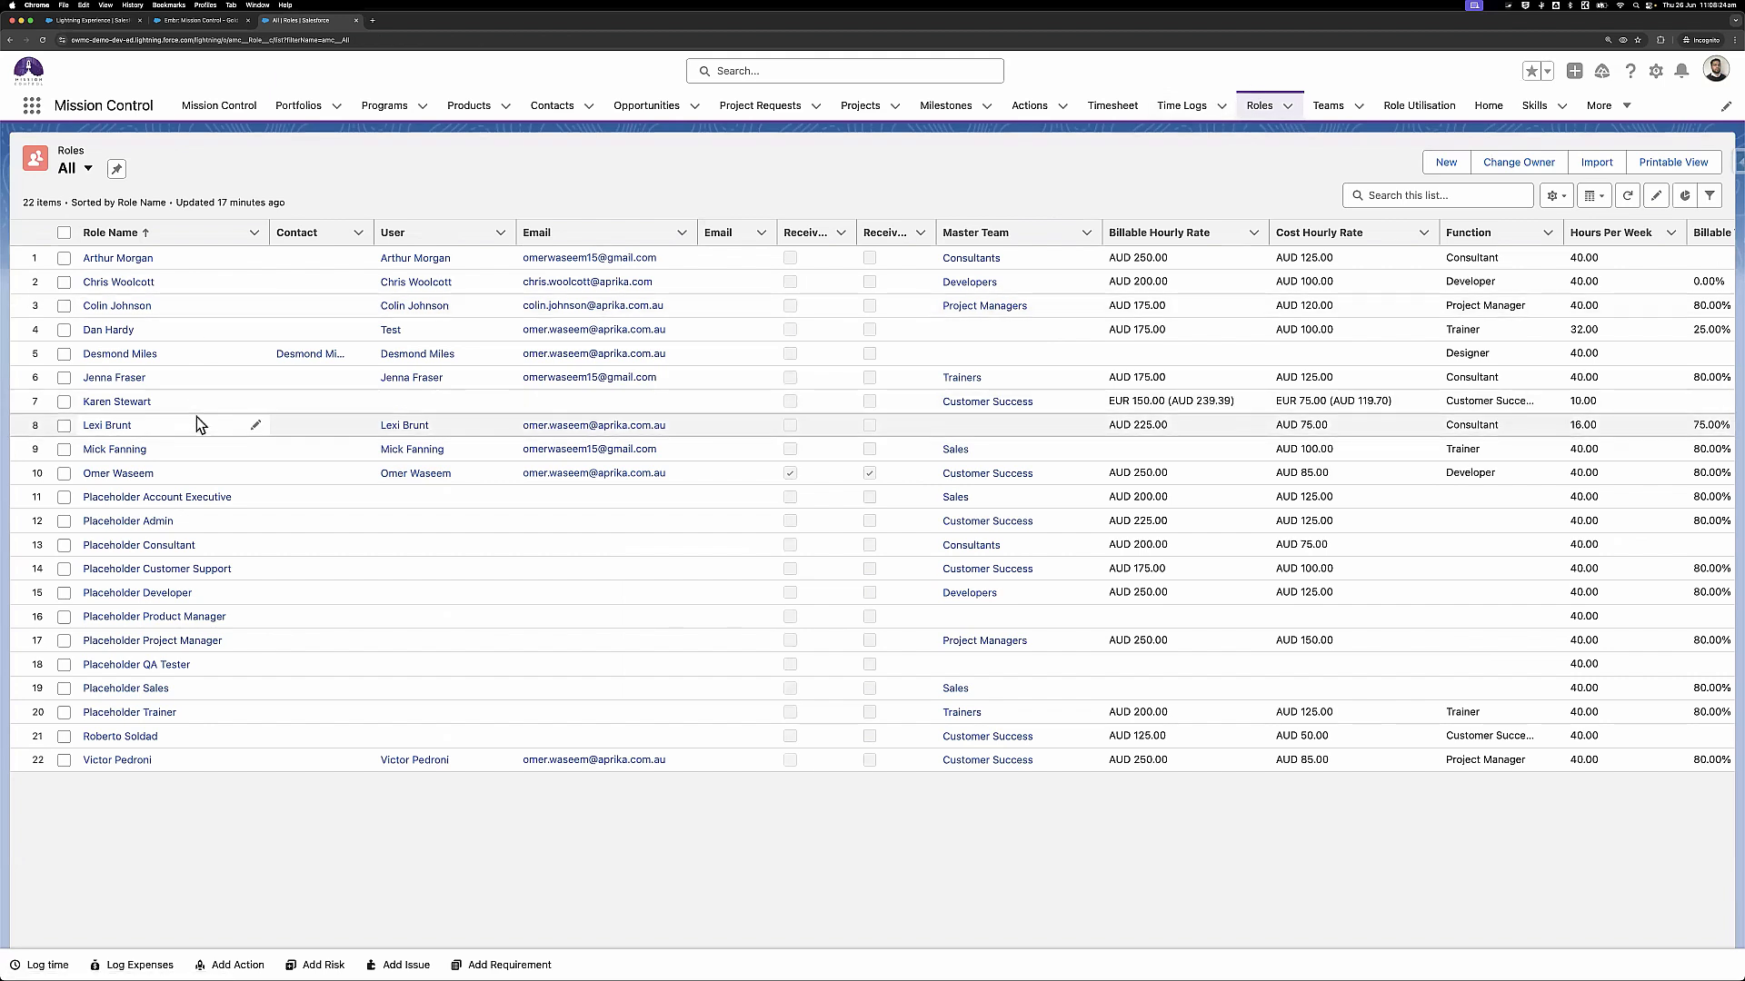
pyautogui.click(134, 477)
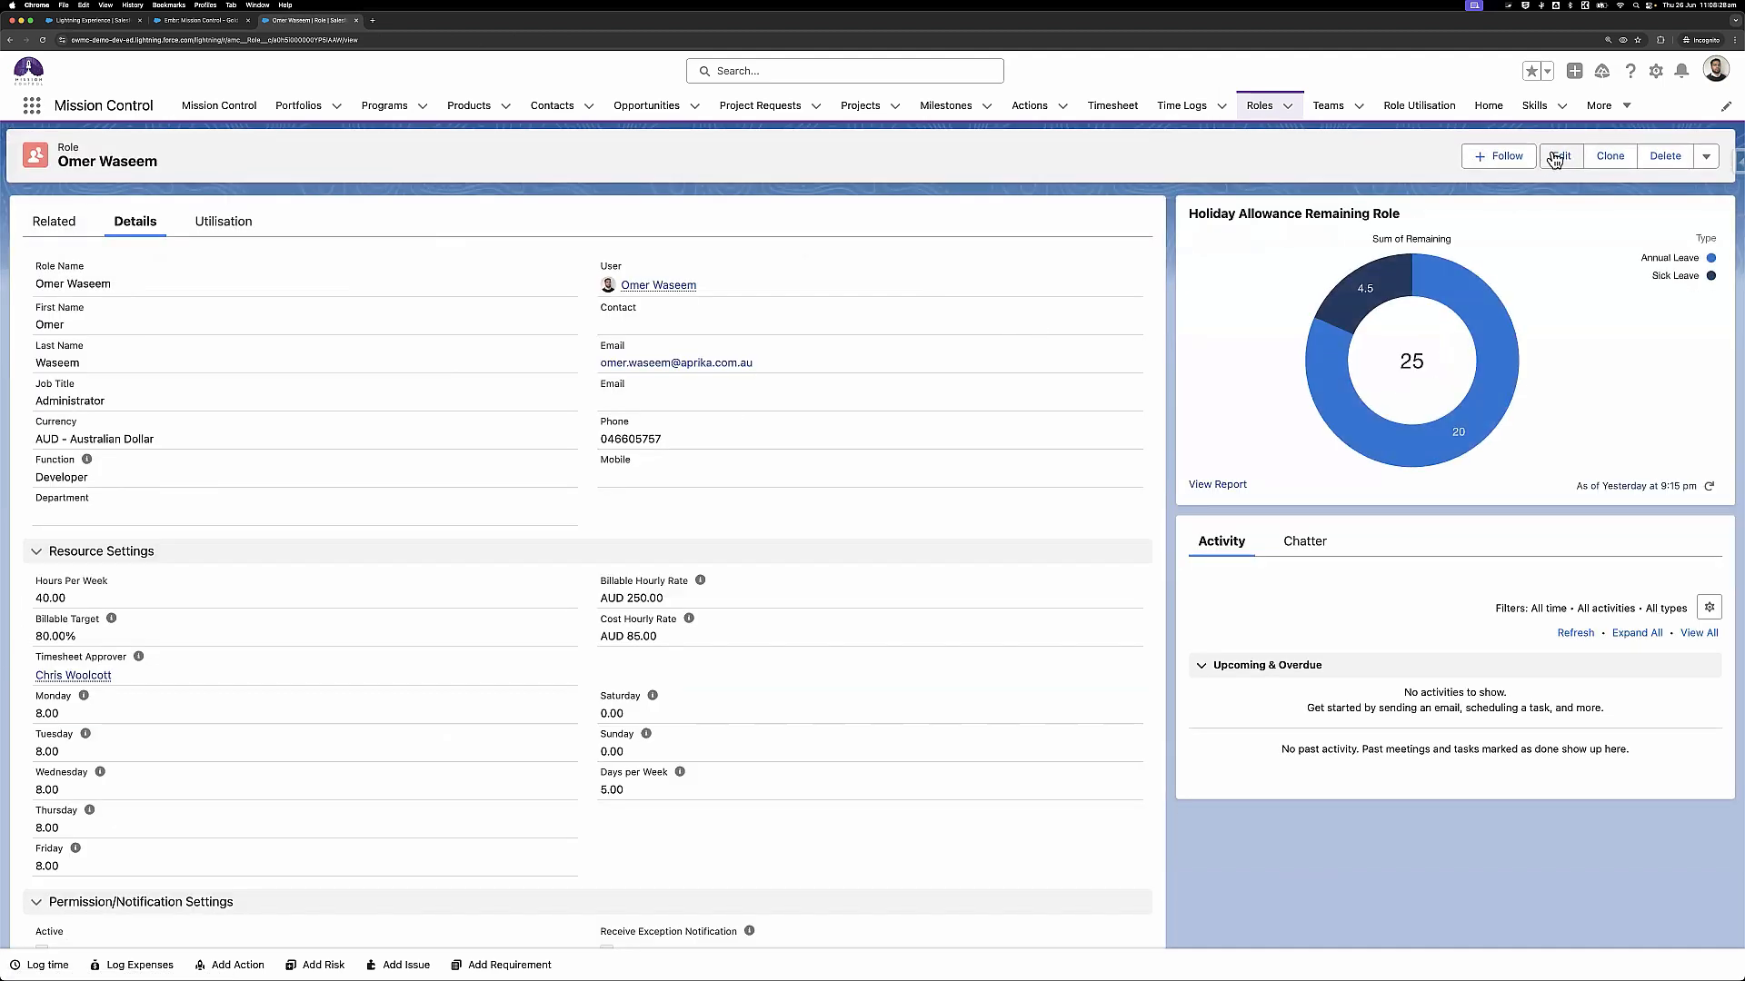
pyautogui.click(1556, 155)
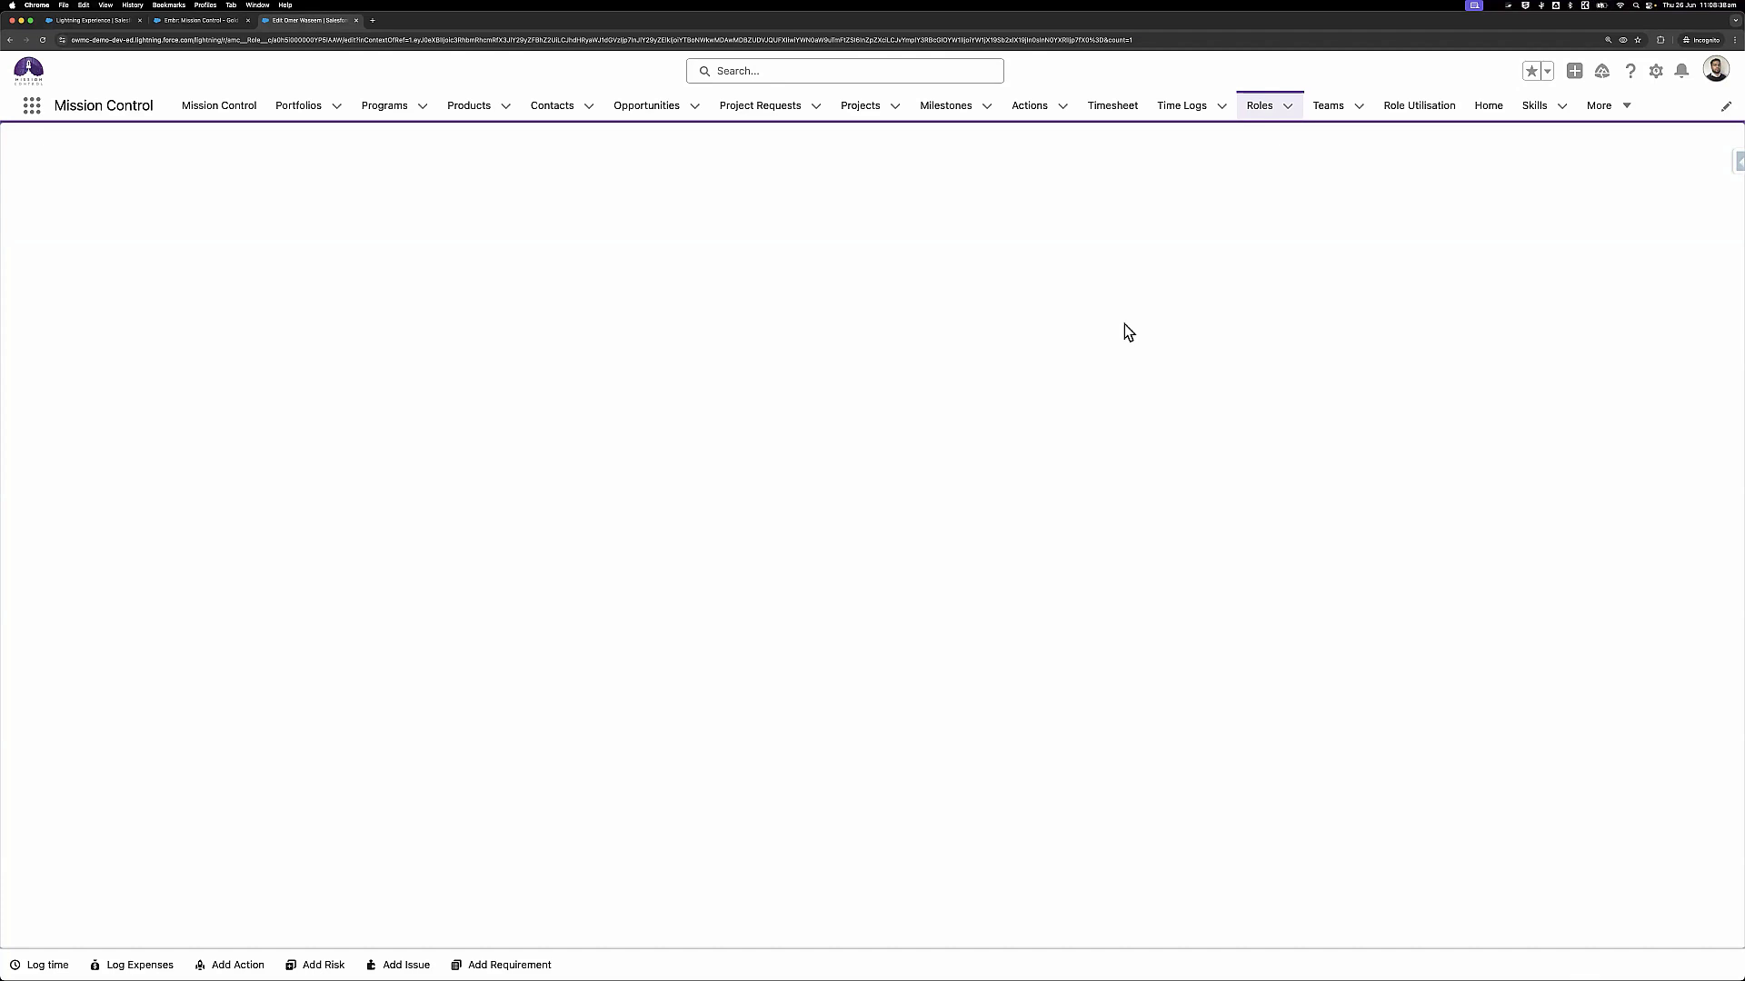
# Set the role's Resource Planner Default Tab to Resource Request
pyautogui.scroll(-5, 1125, 323)
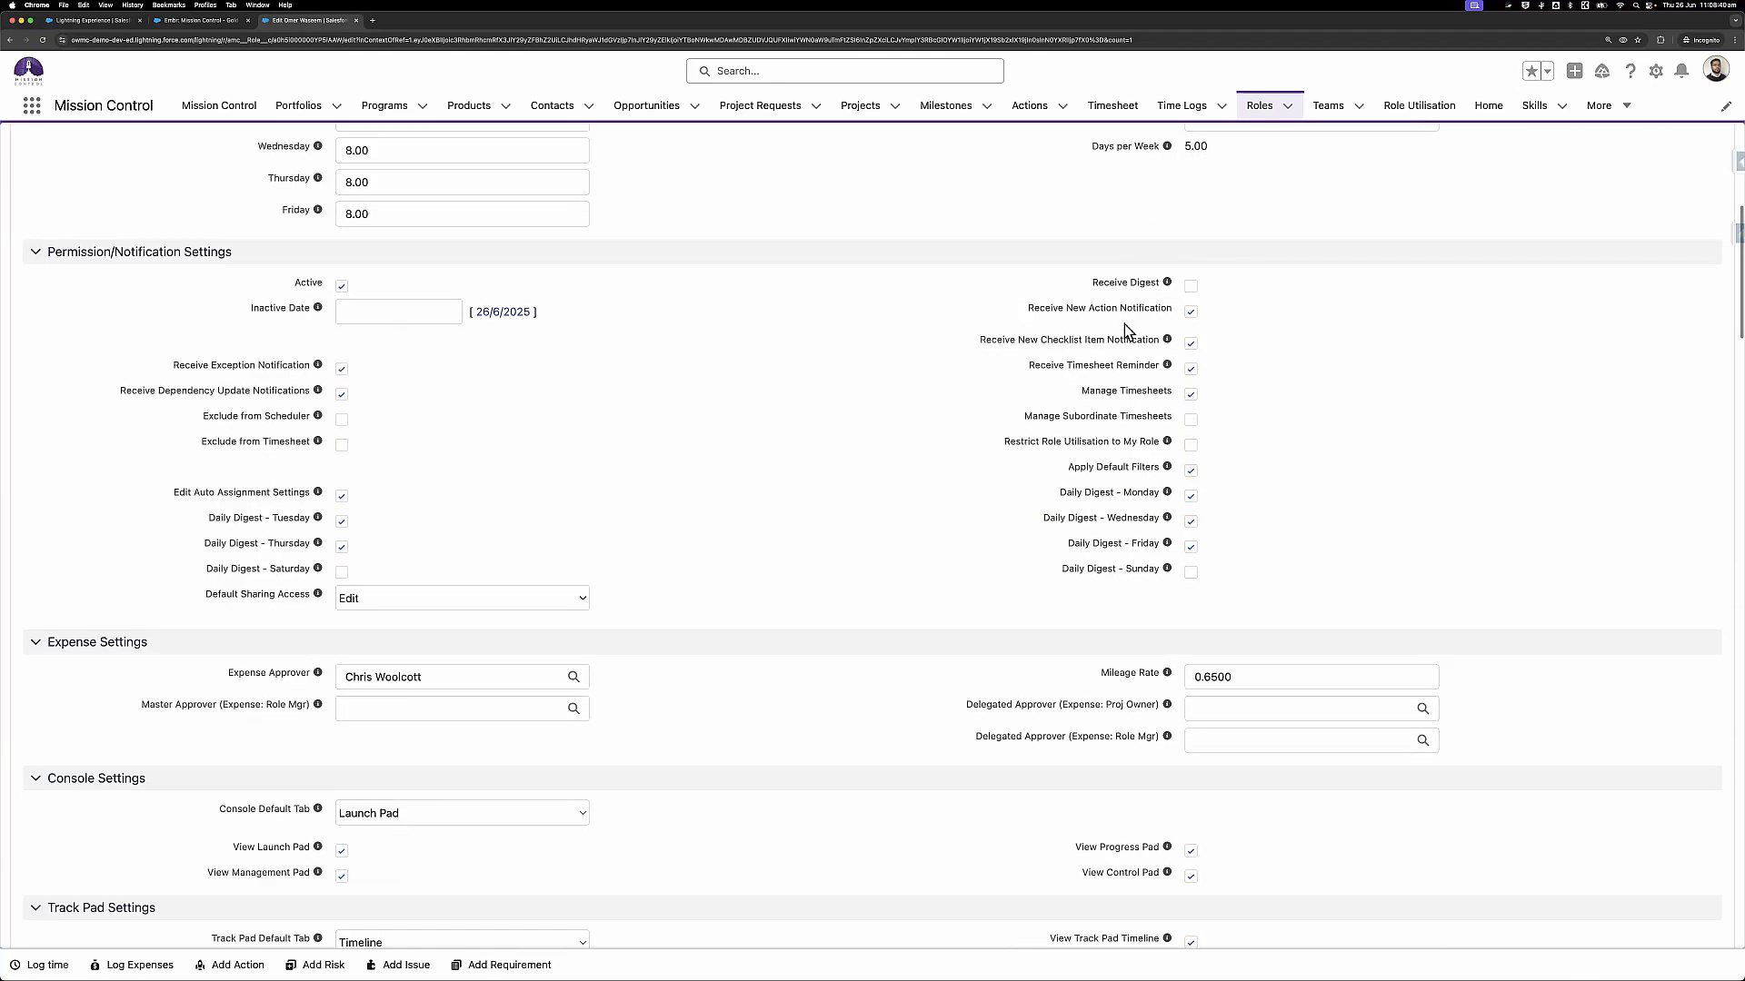
pyautogui.scroll(-20, 1125, 324)
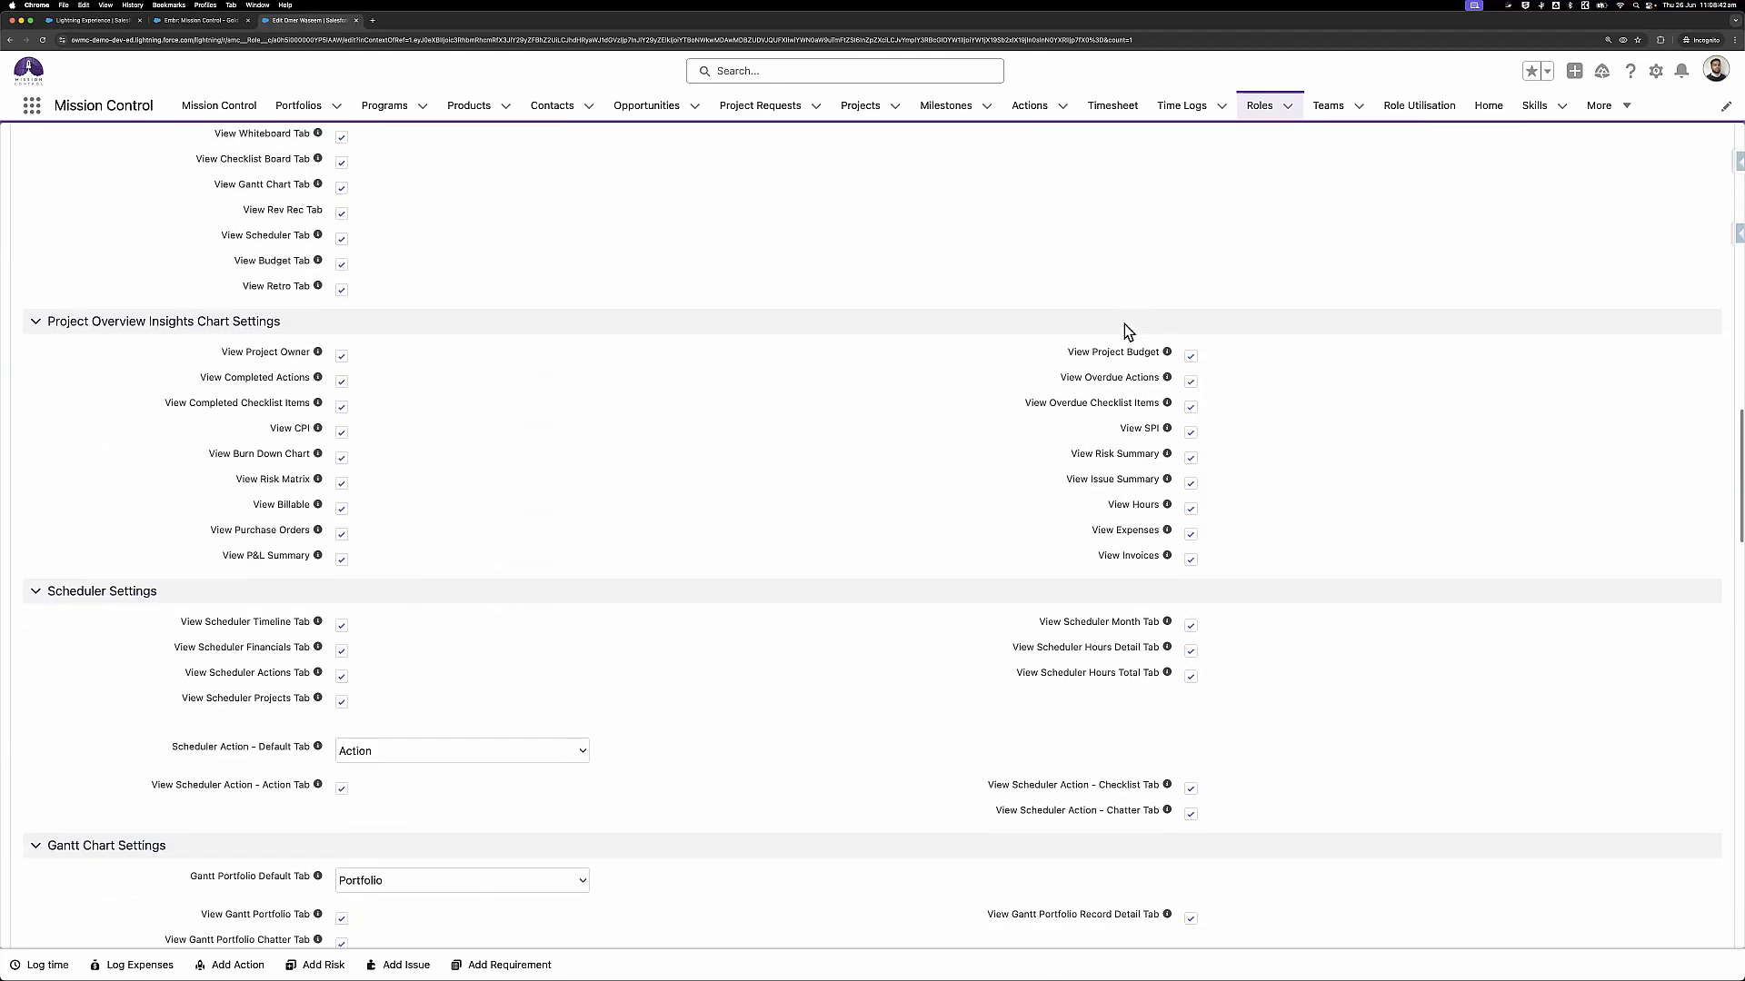
pyautogui.scroll(-15, 1125, 325)
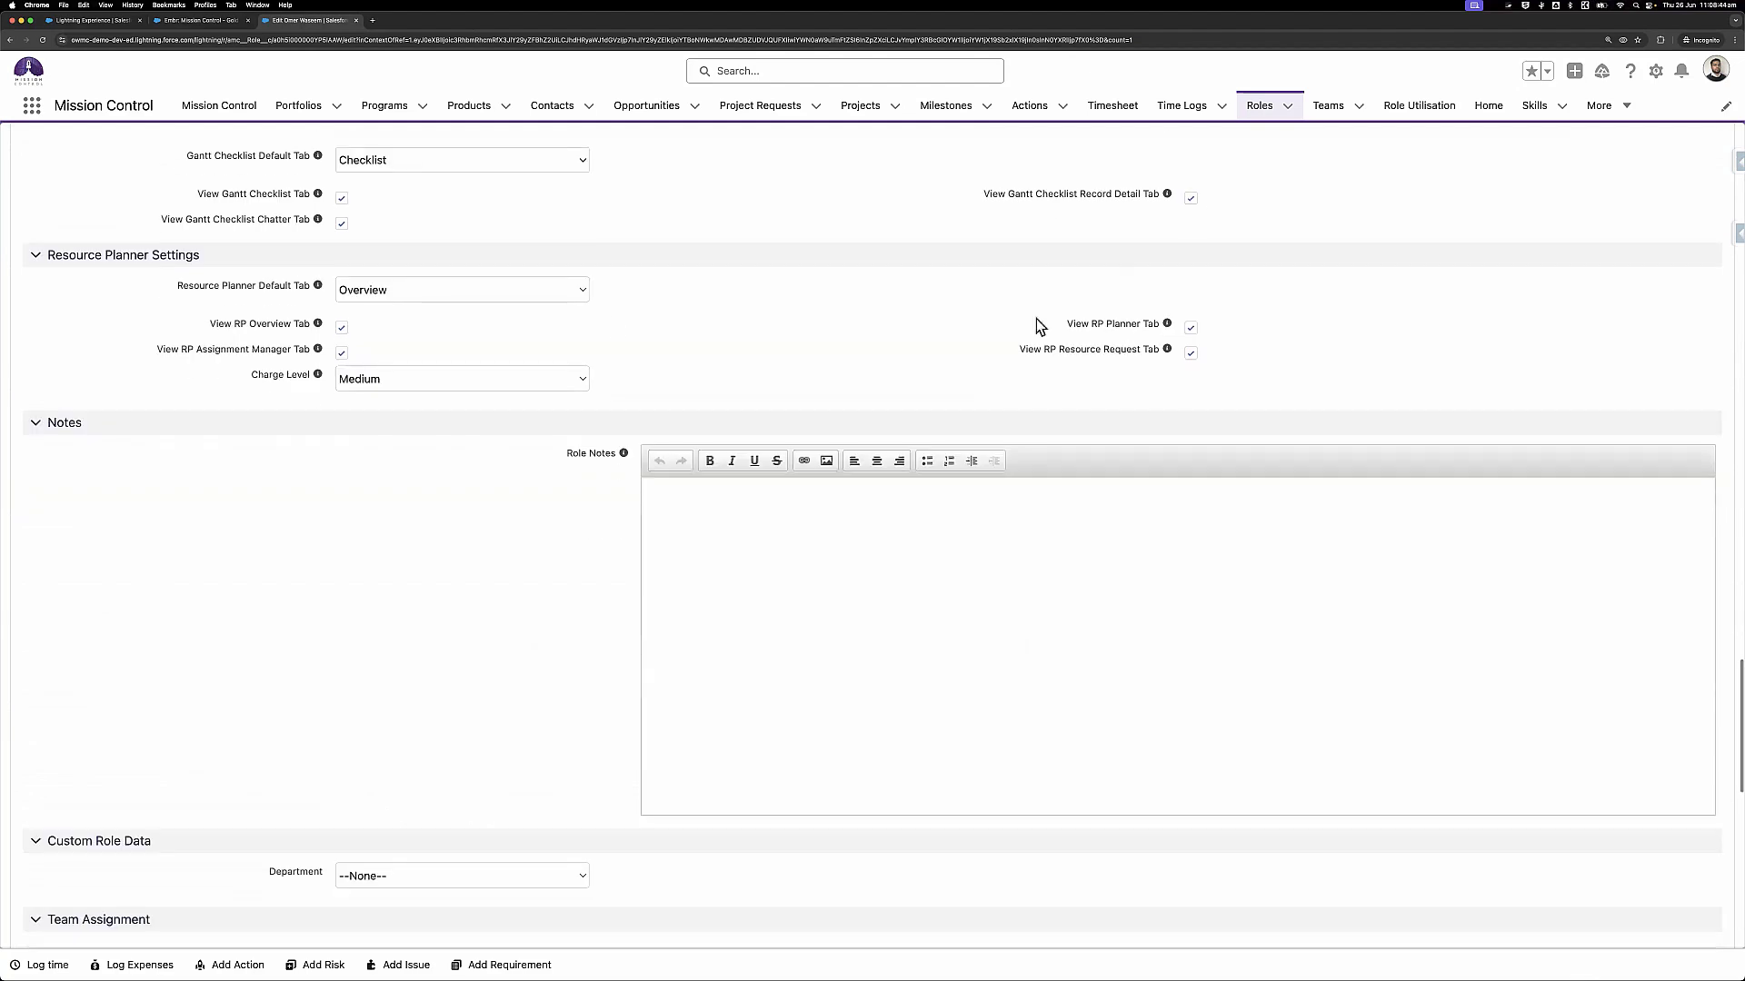
pyautogui.click(346, 289)
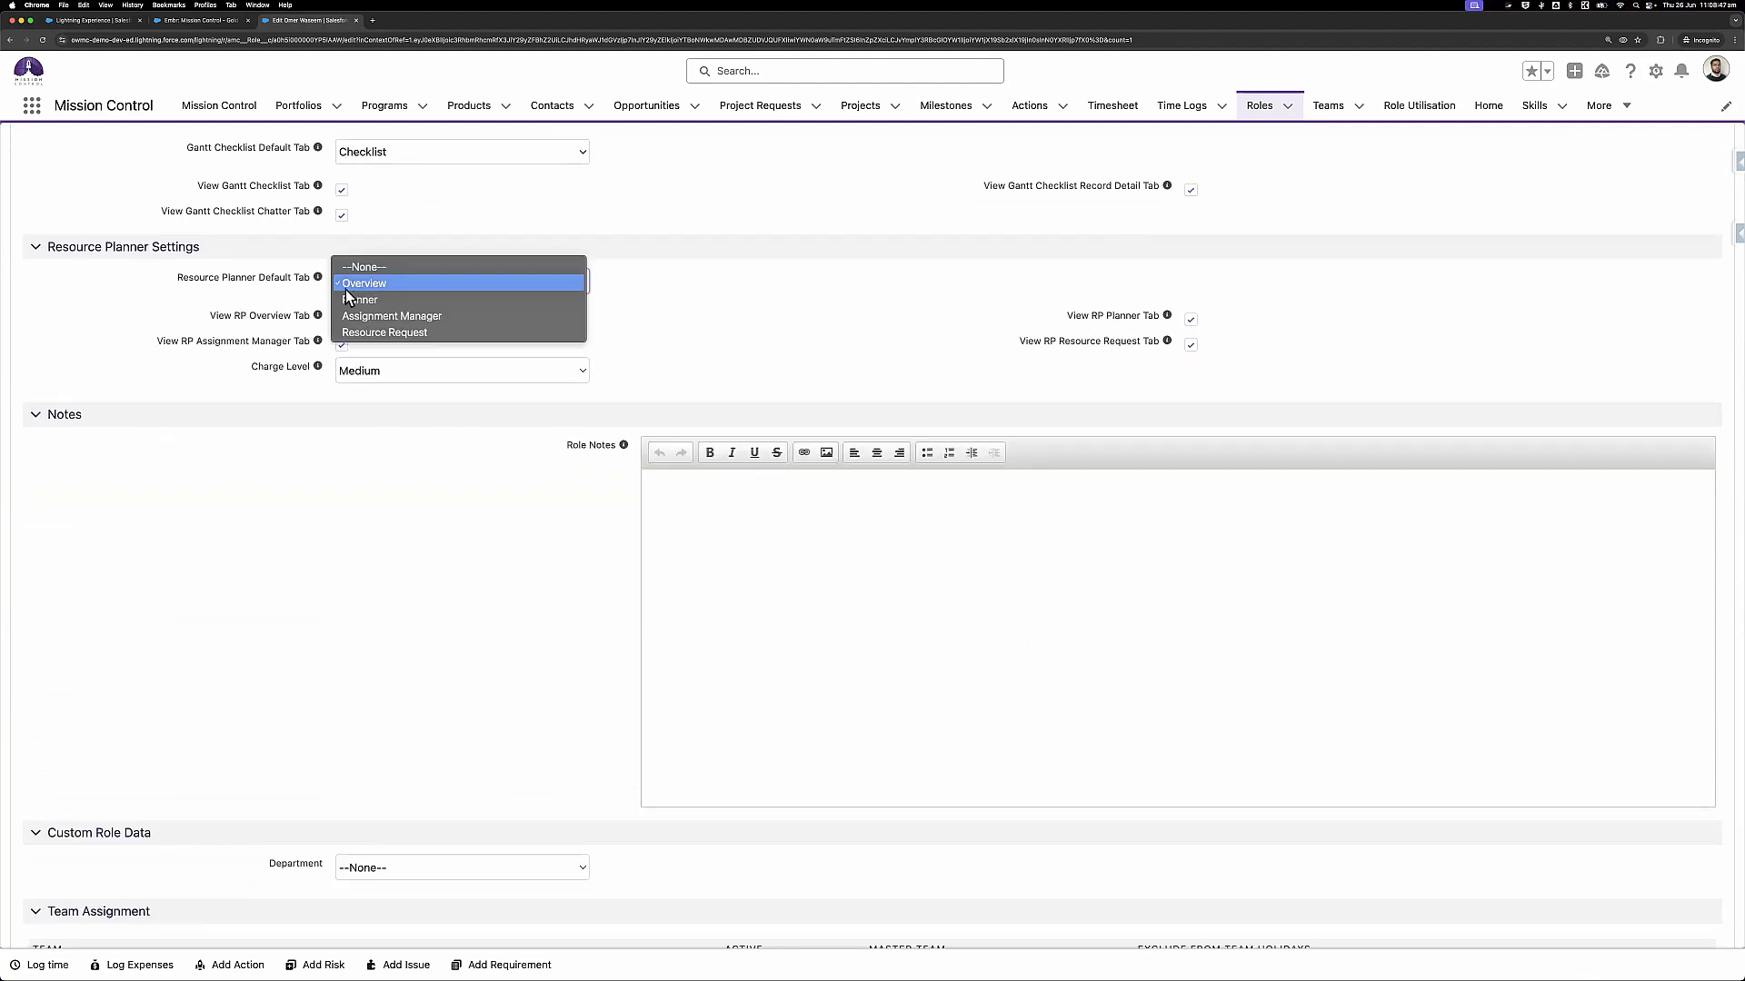
pyautogui.click(384, 333)
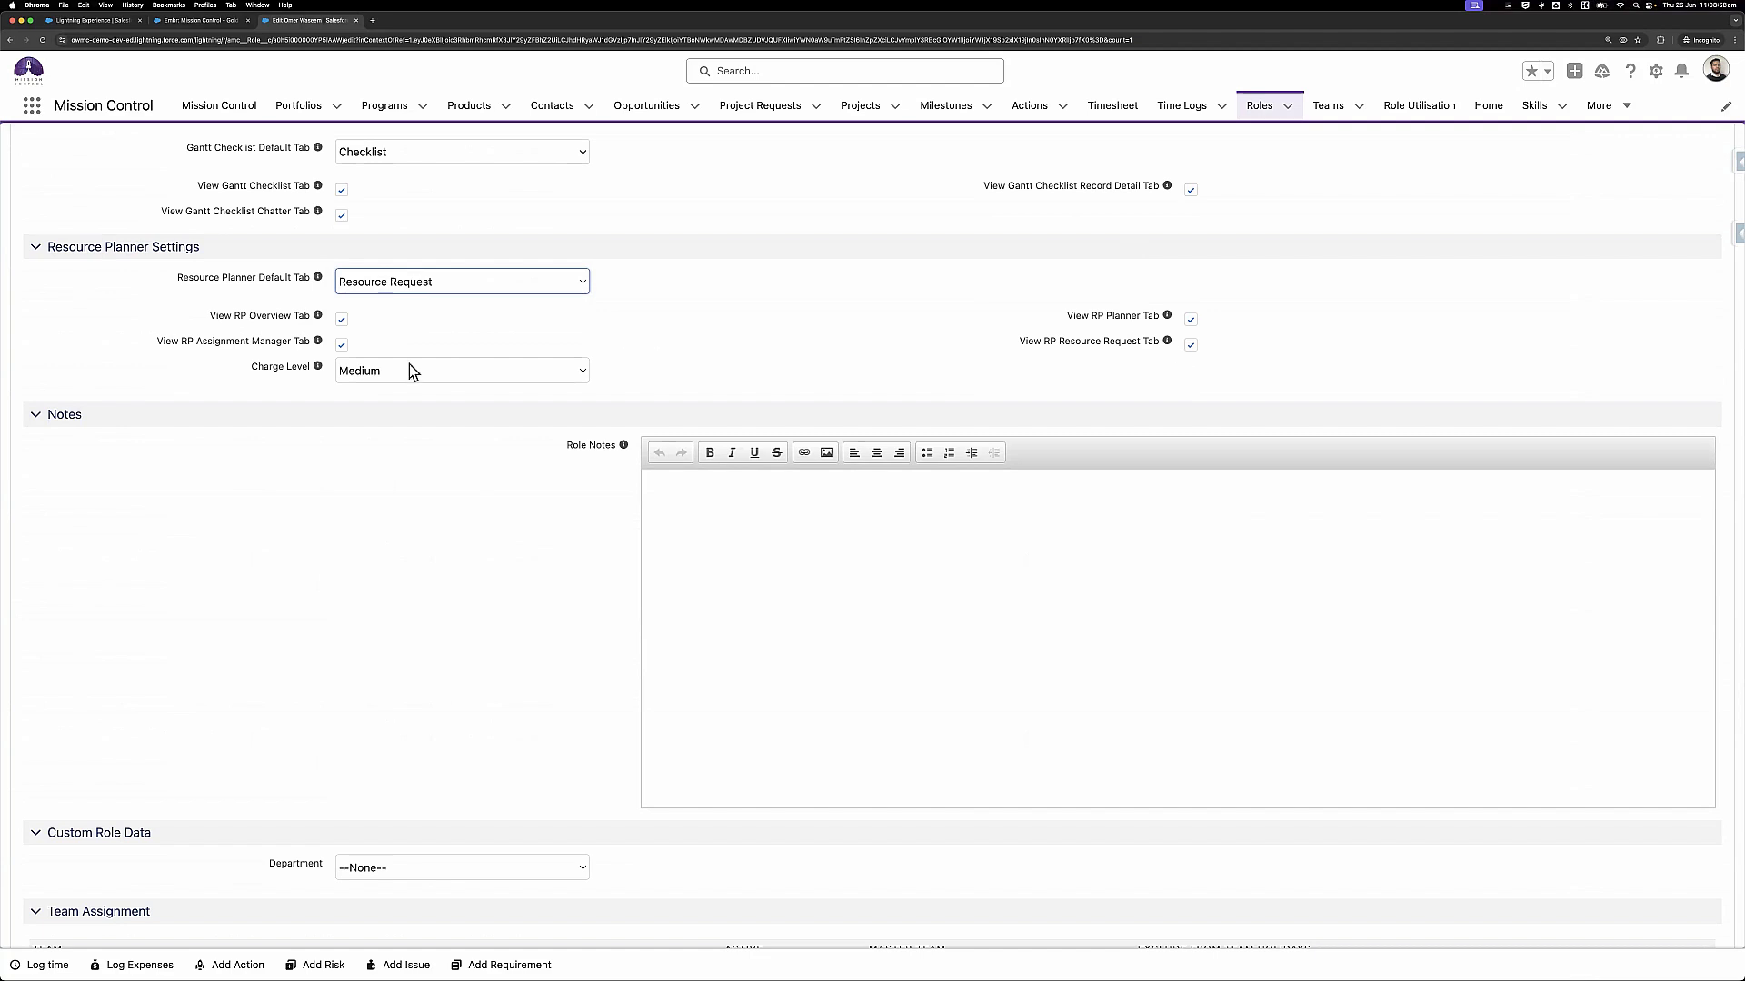
# View the Charge Level help and options in the role's Resource Planner Settings
pyautogui.click(318, 367)
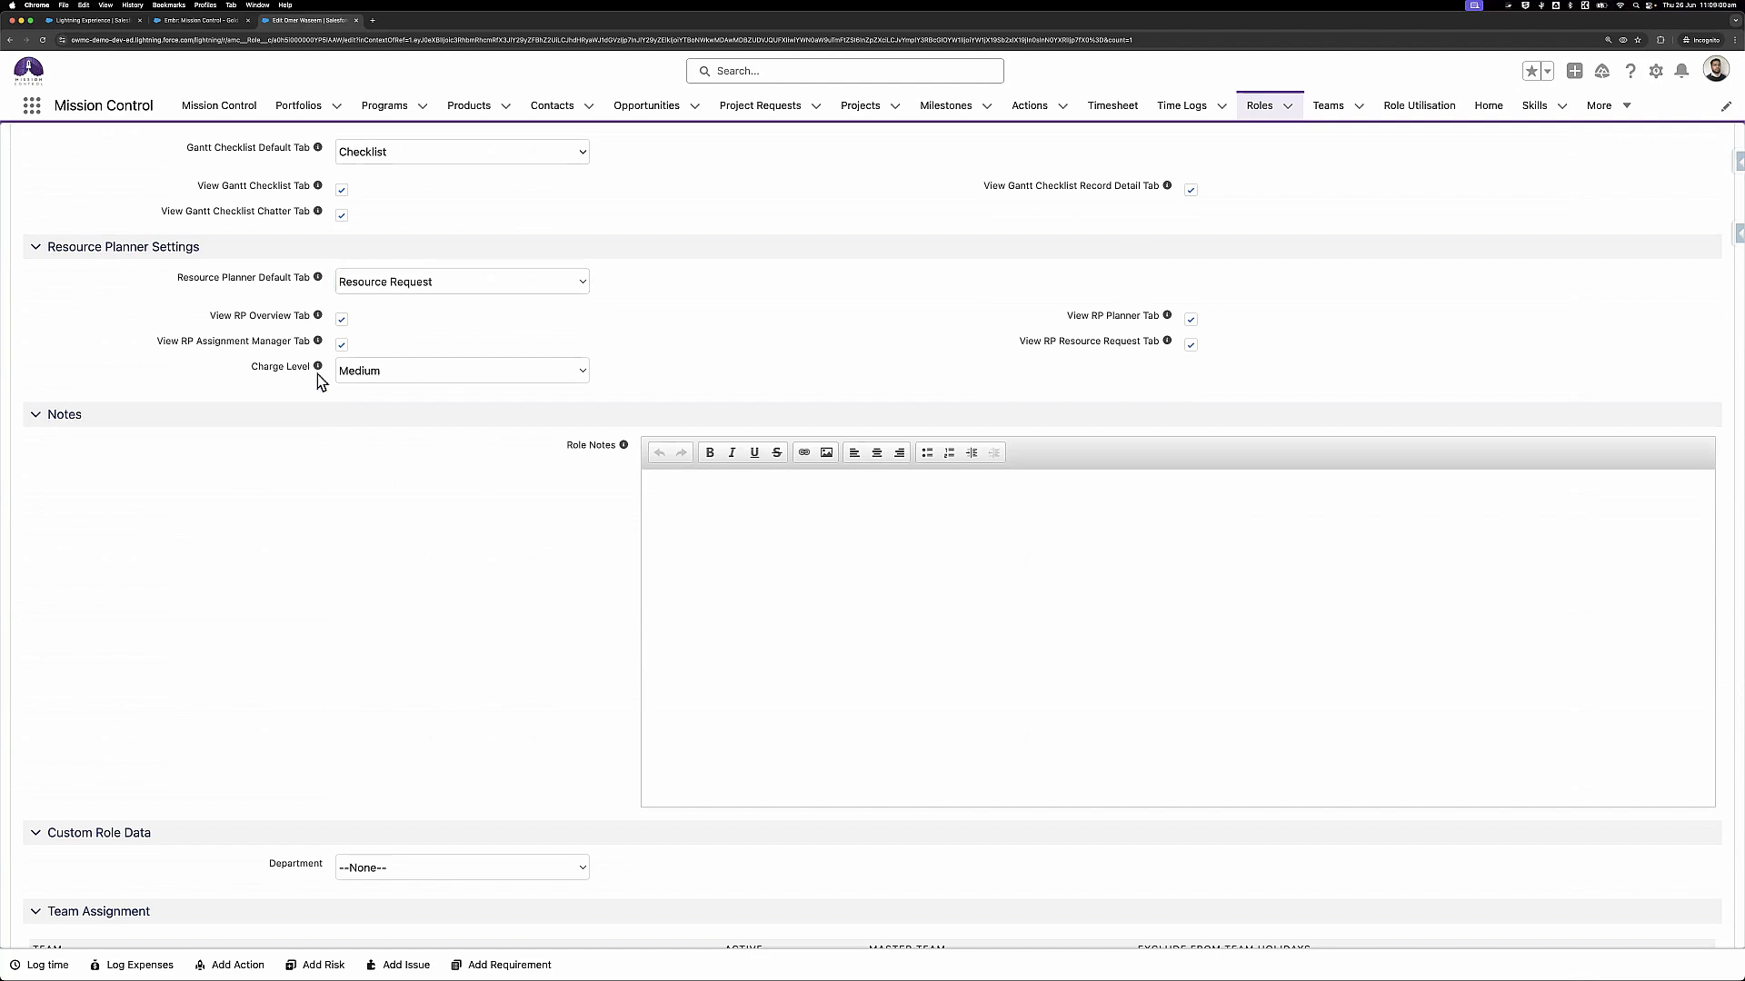
pyautogui.click(393, 369)
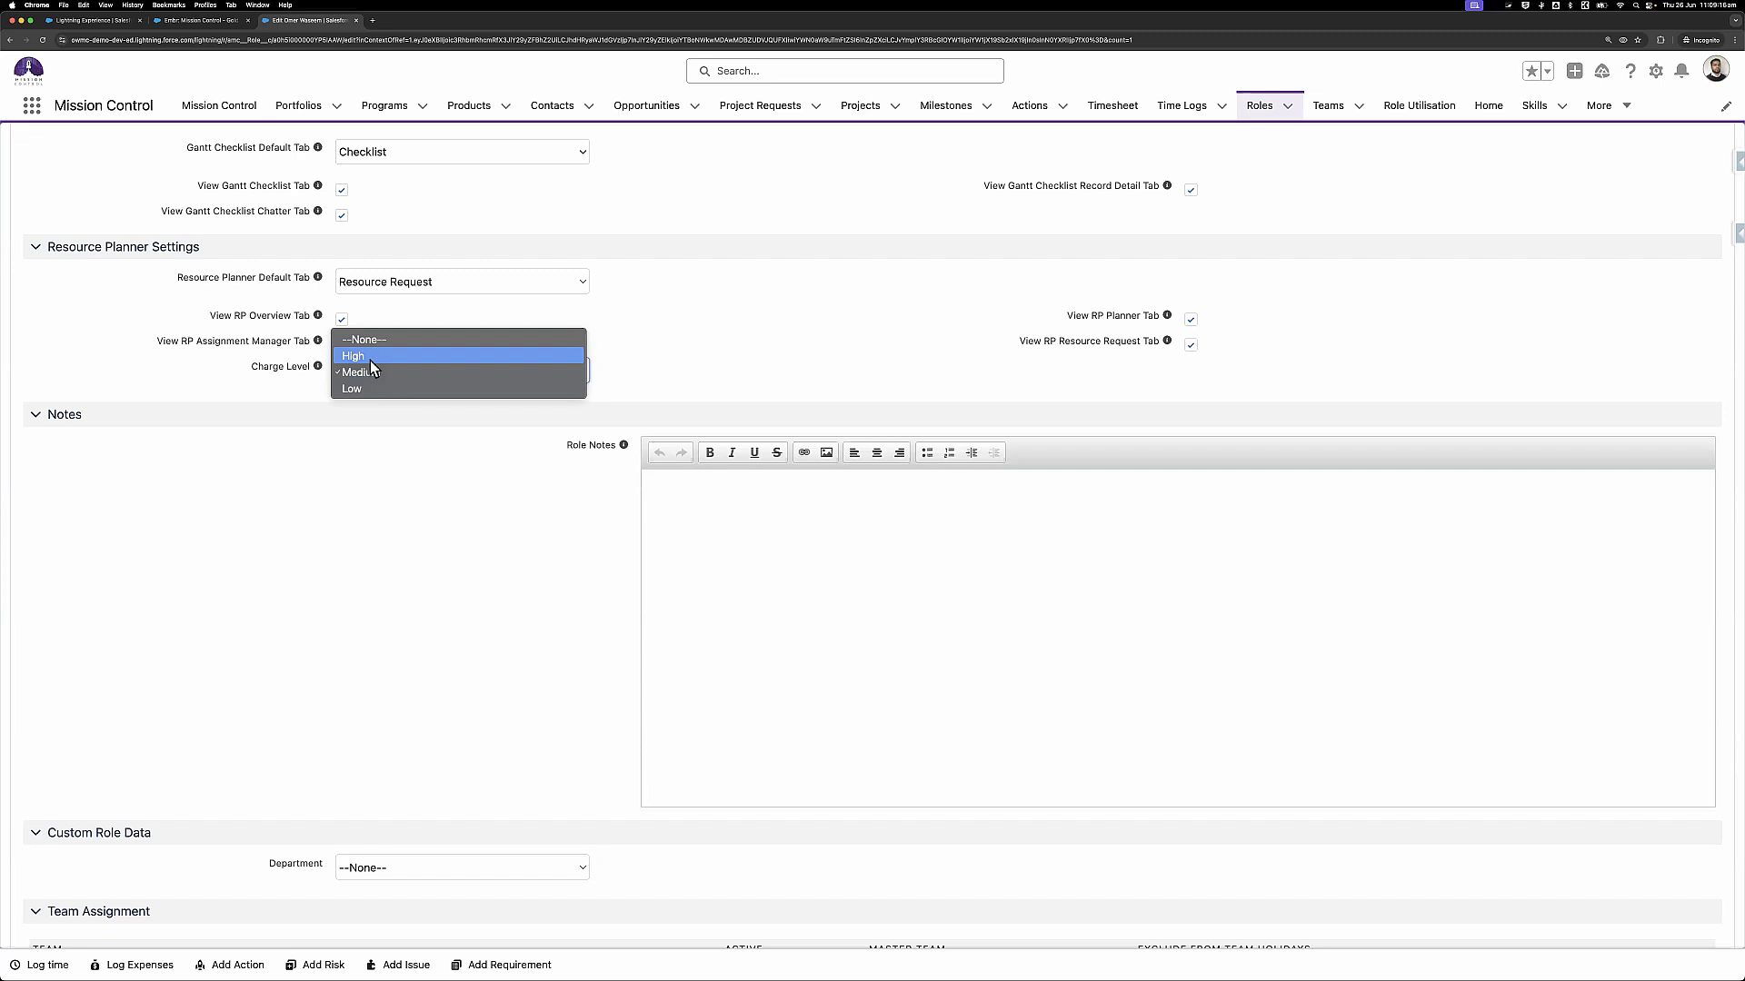
pyautogui.click(701, 369)
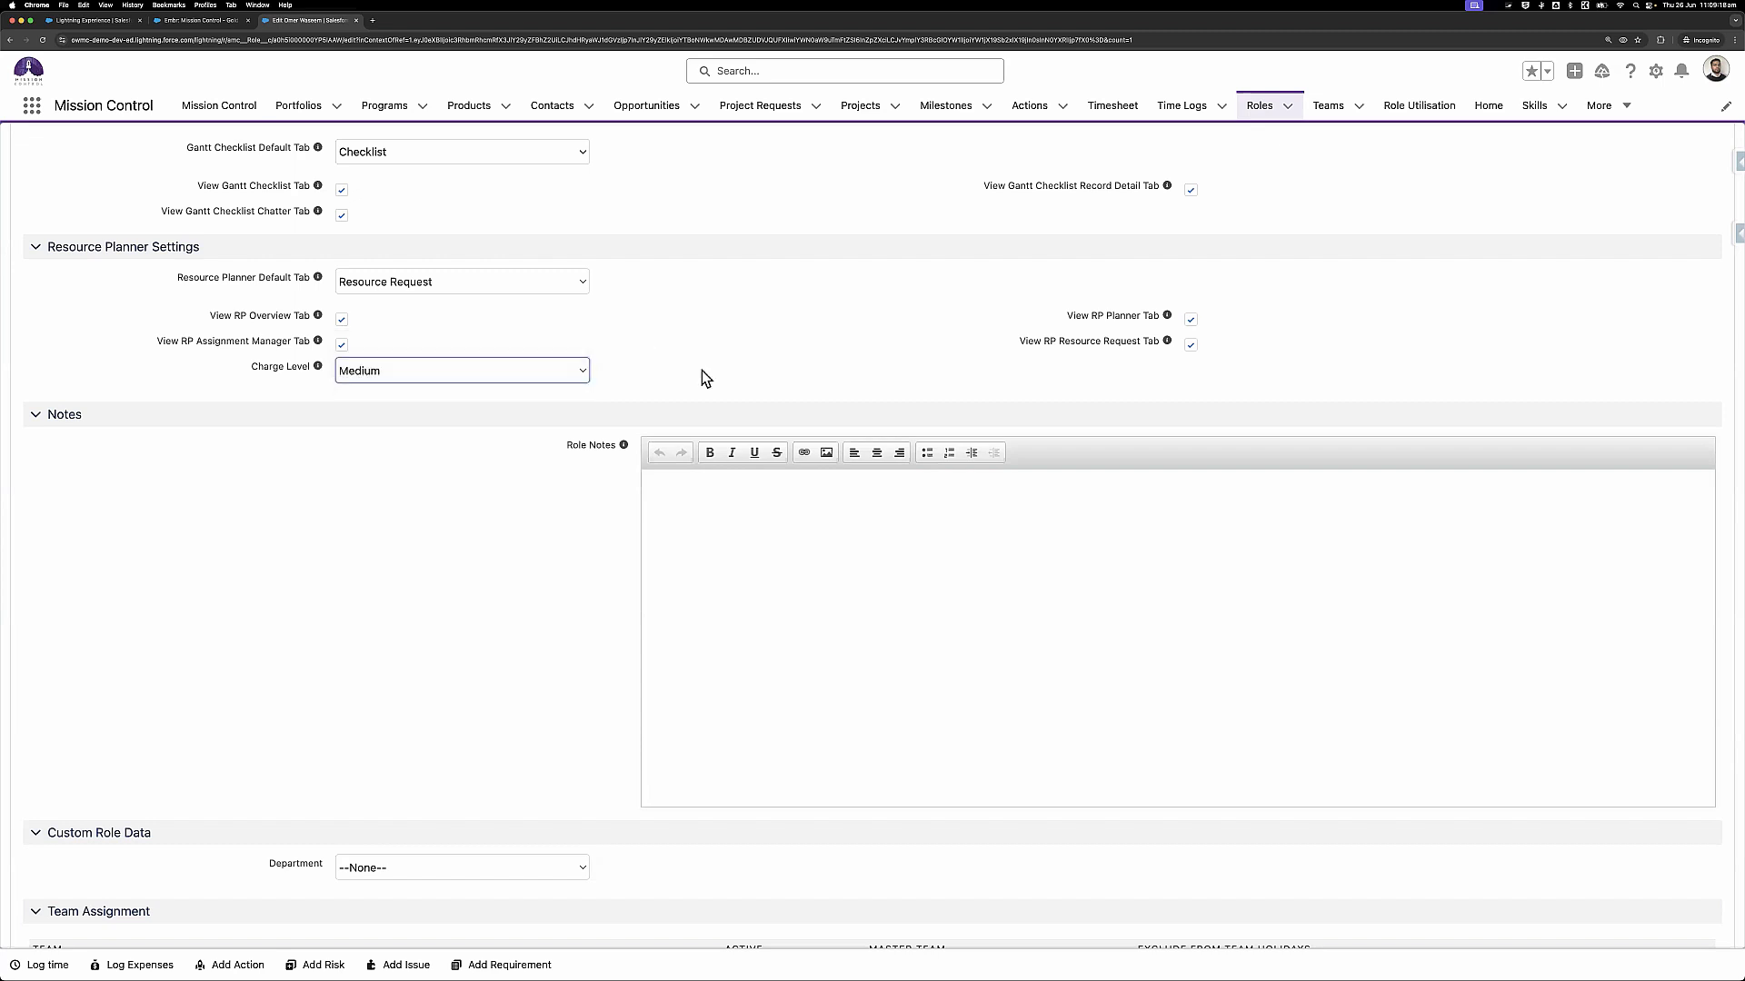
# View the available Function options in the Role Details section
pyautogui.scroll(5, 702, 369)
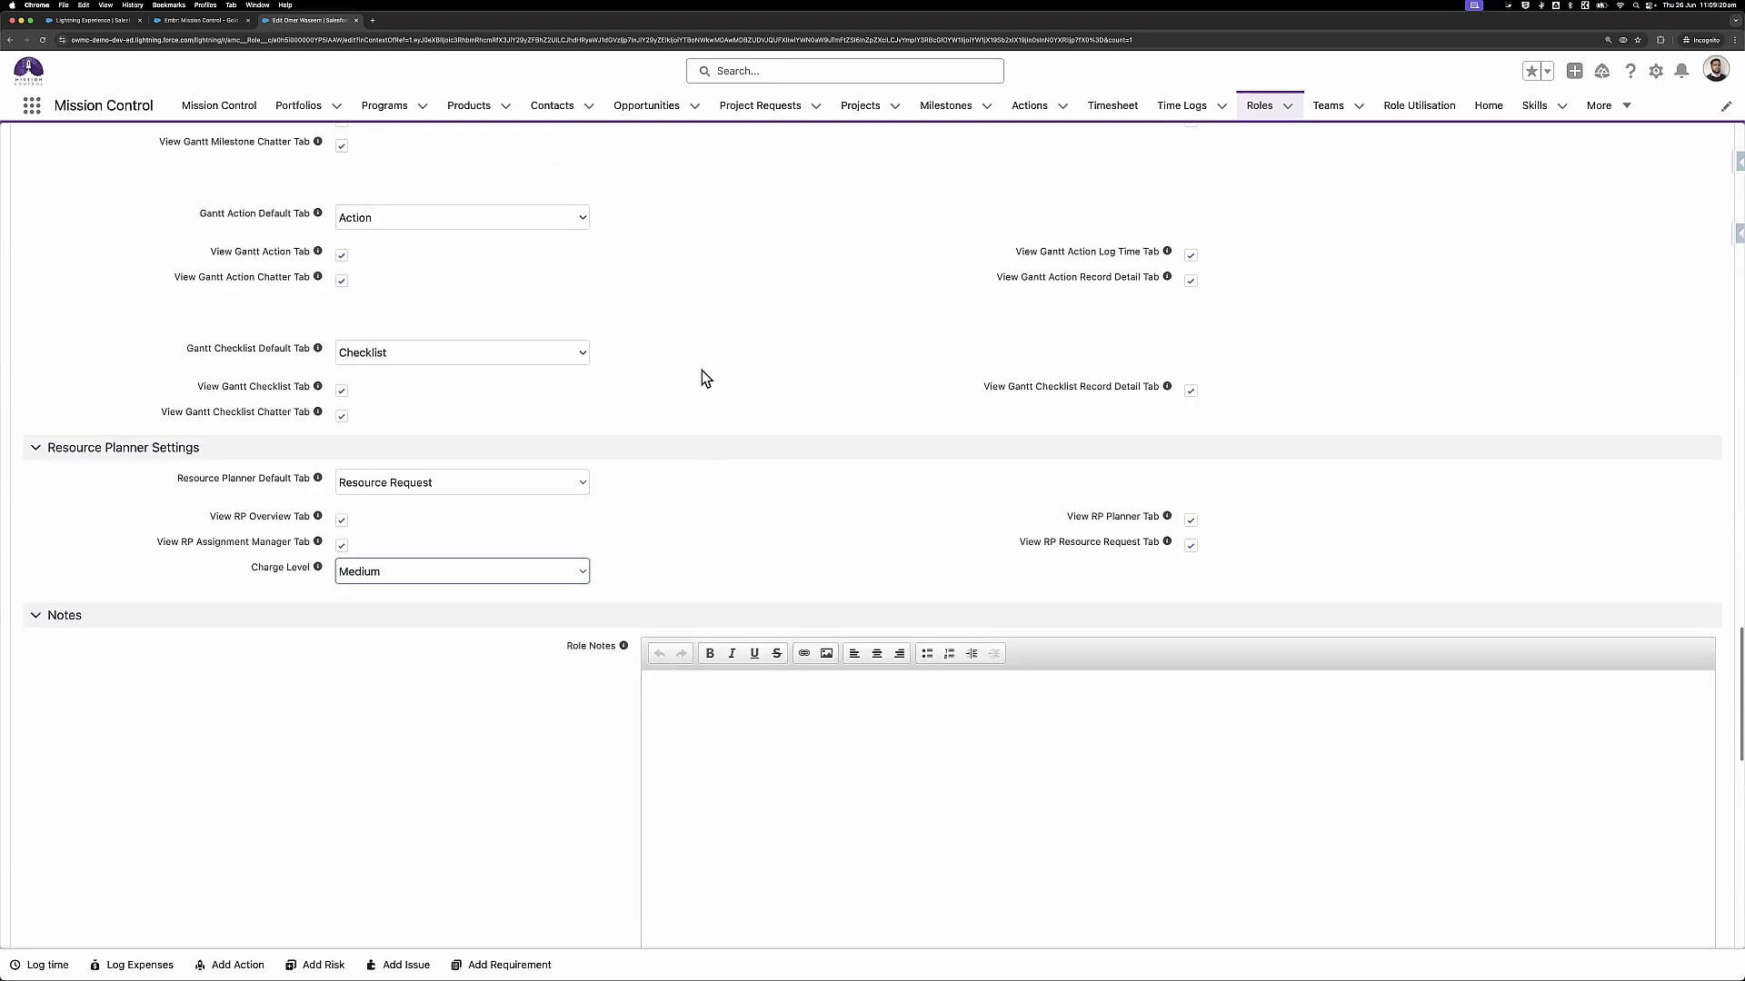
pyautogui.scroll(20, 702, 369)
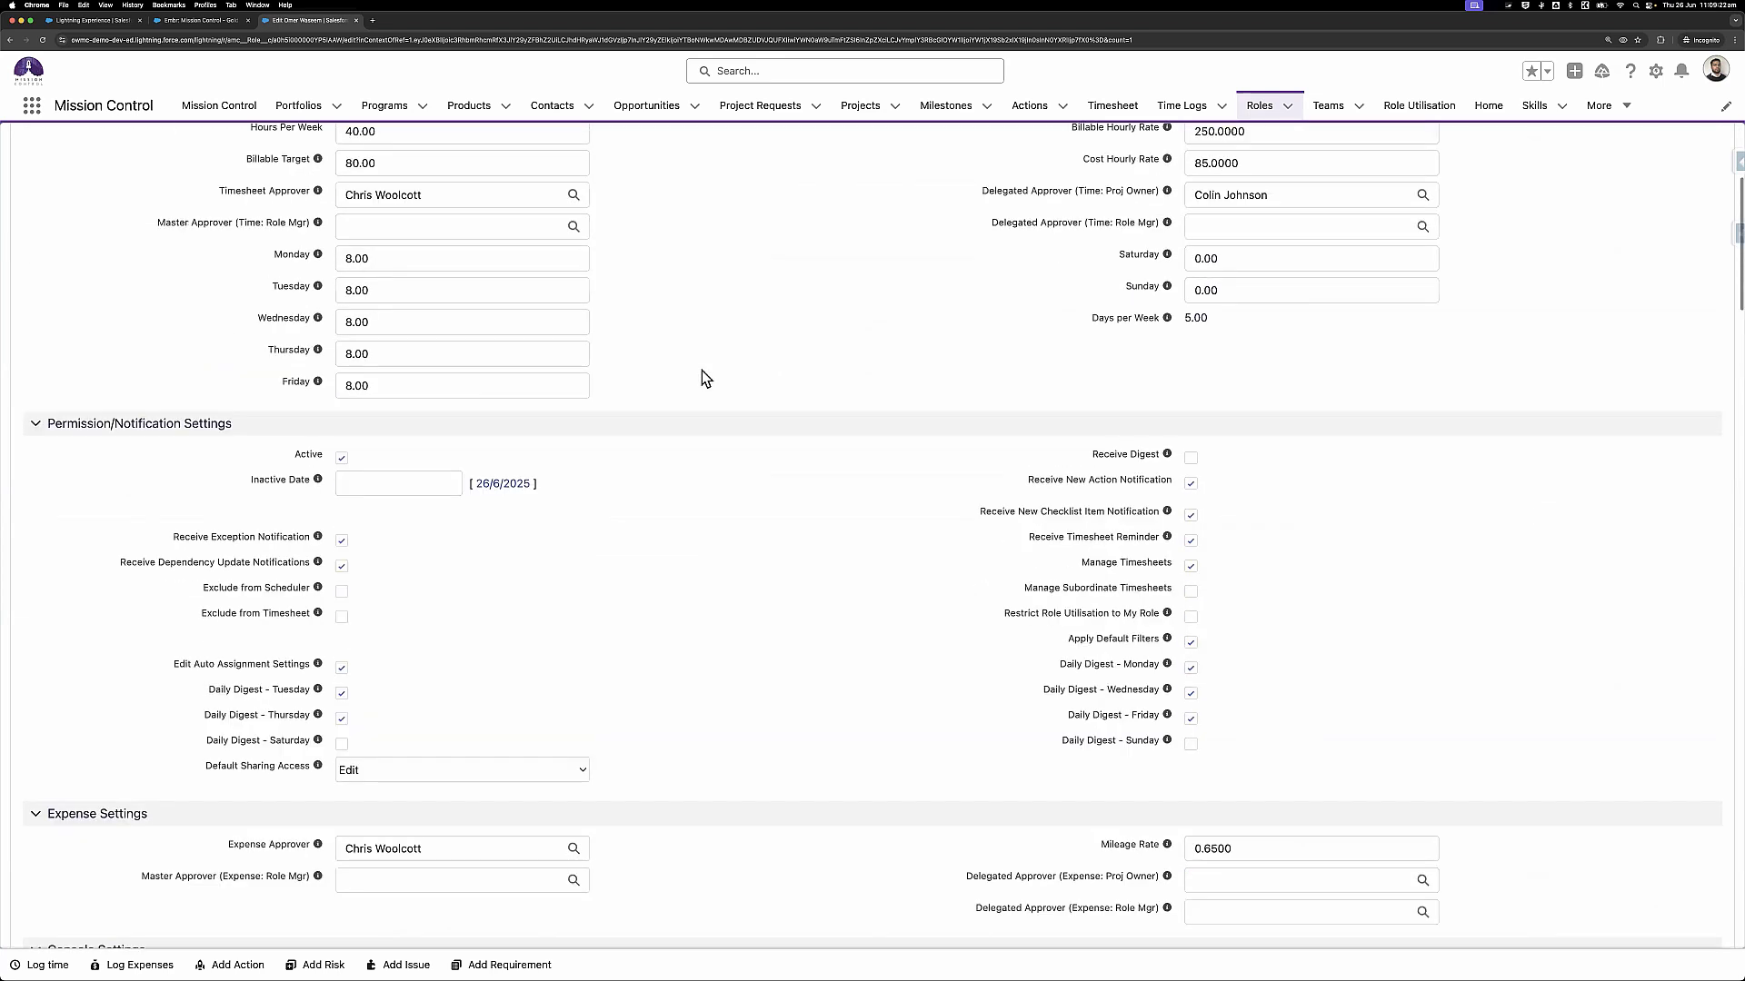
pyautogui.scroll(5, 701, 369)
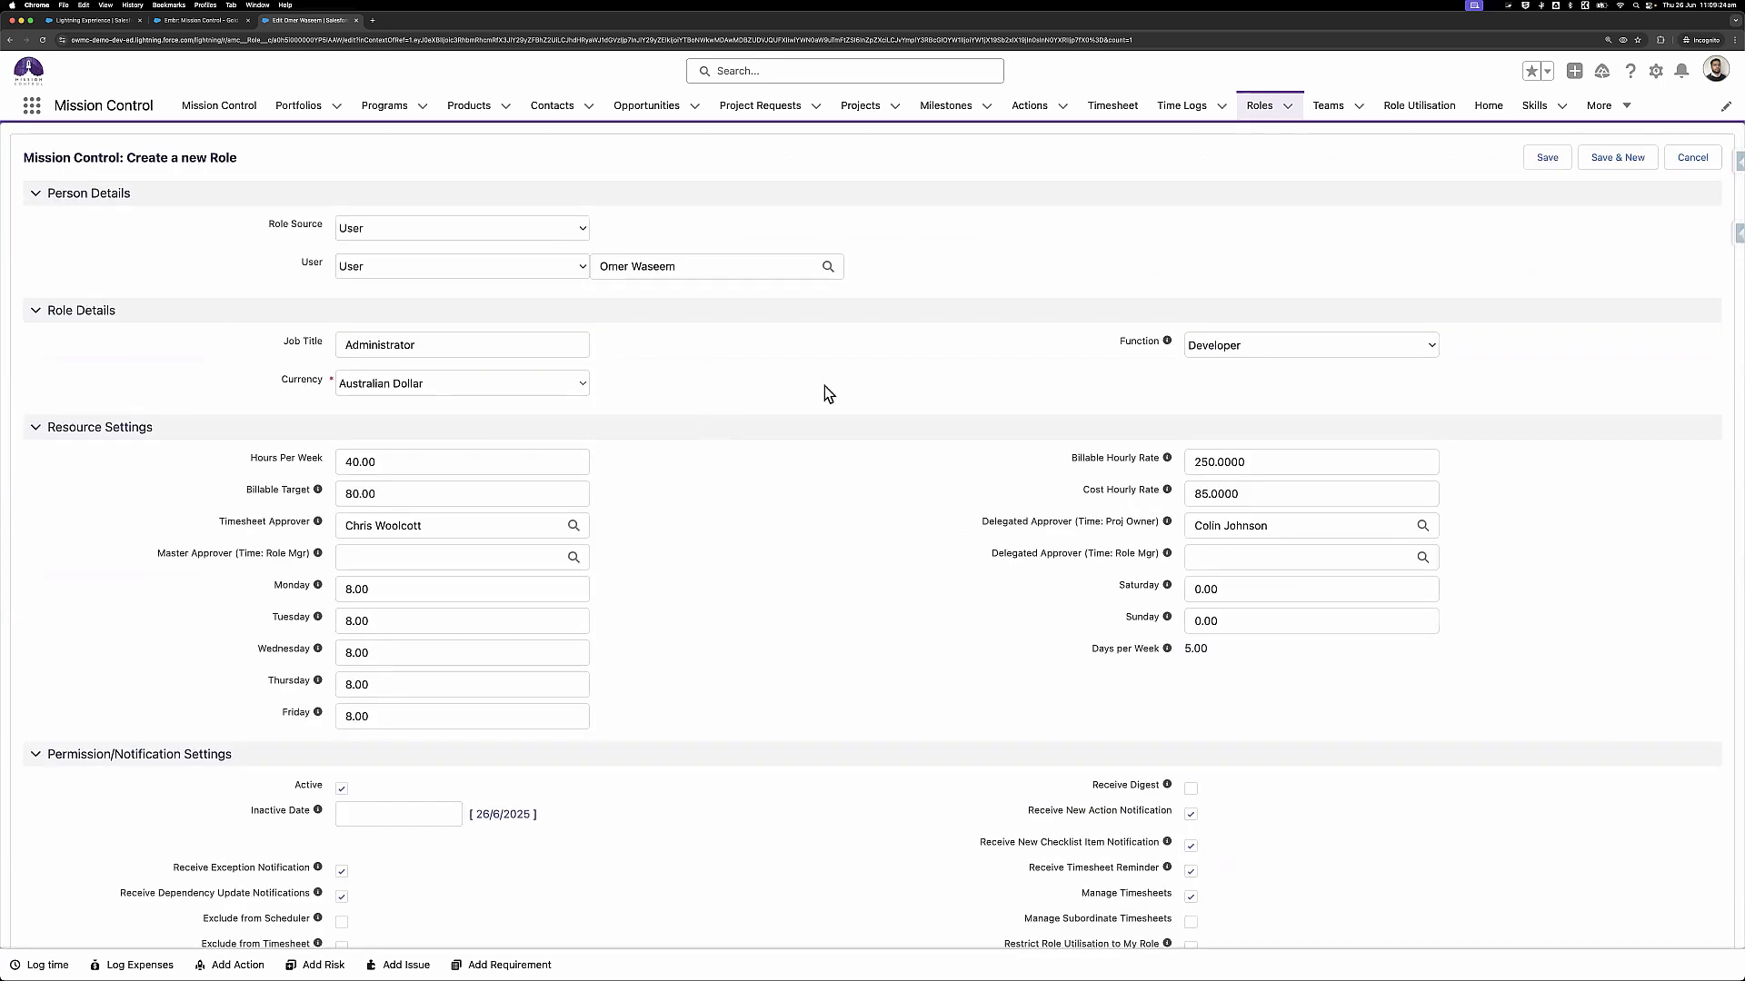
pyautogui.click(1245, 350)
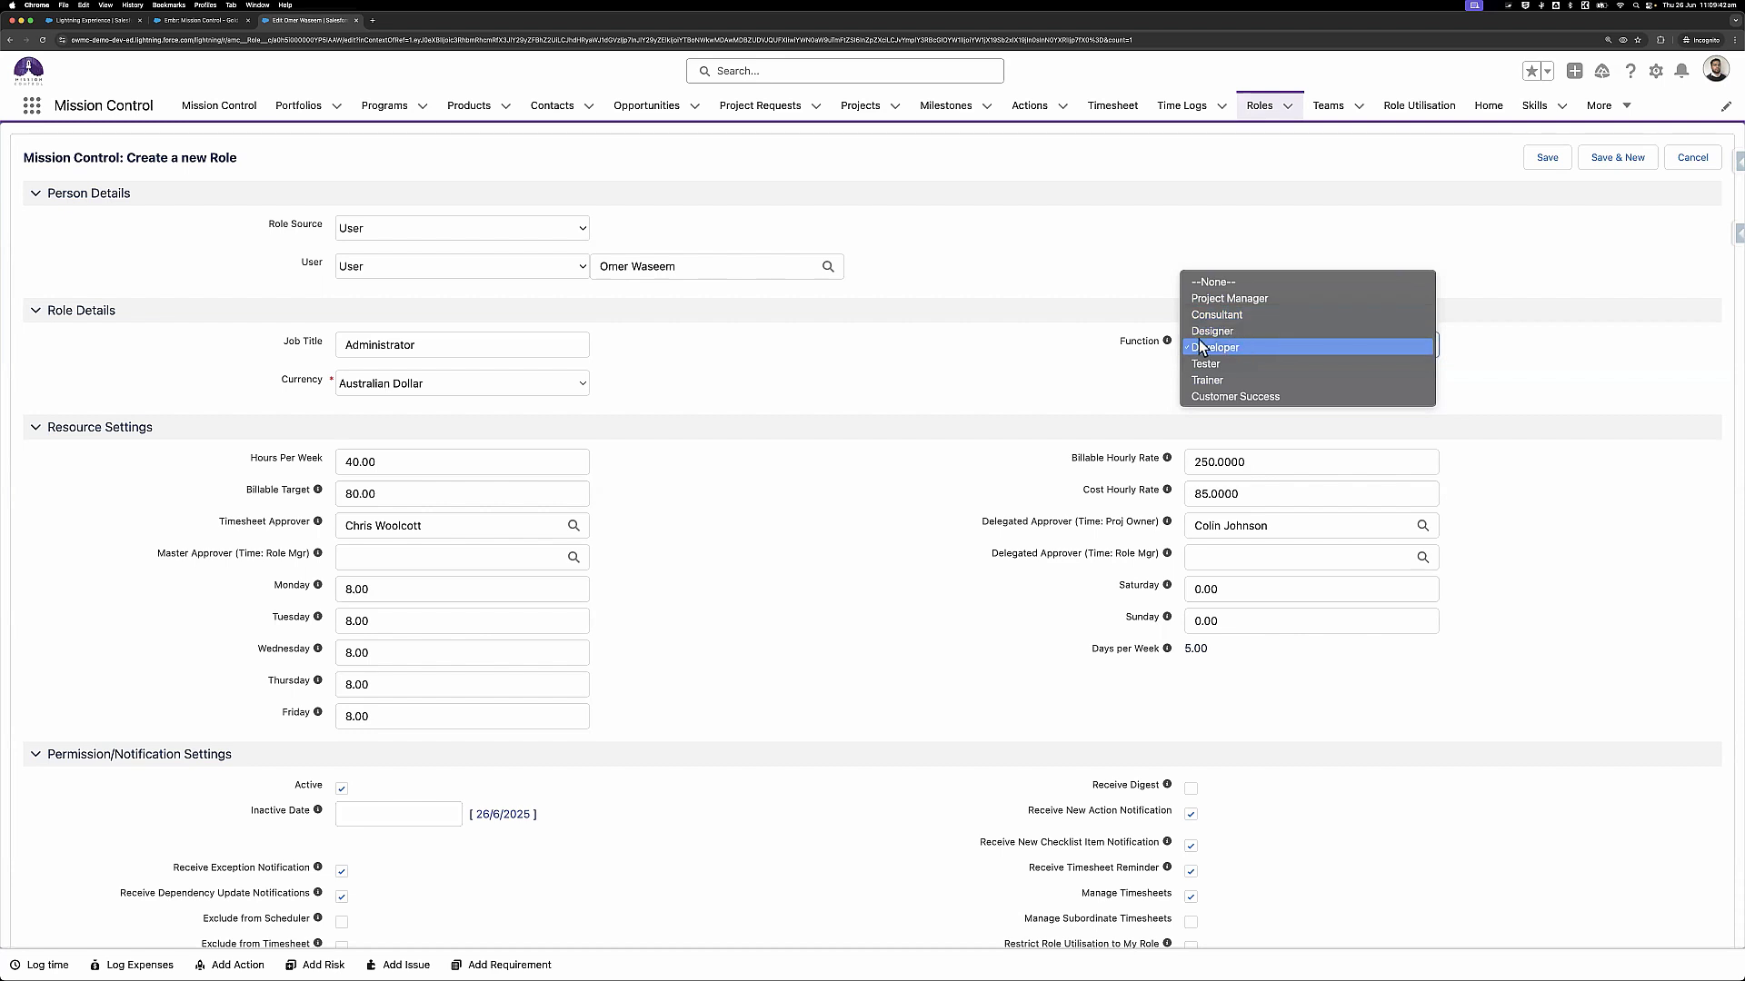
pyautogui.click(1149, 367)
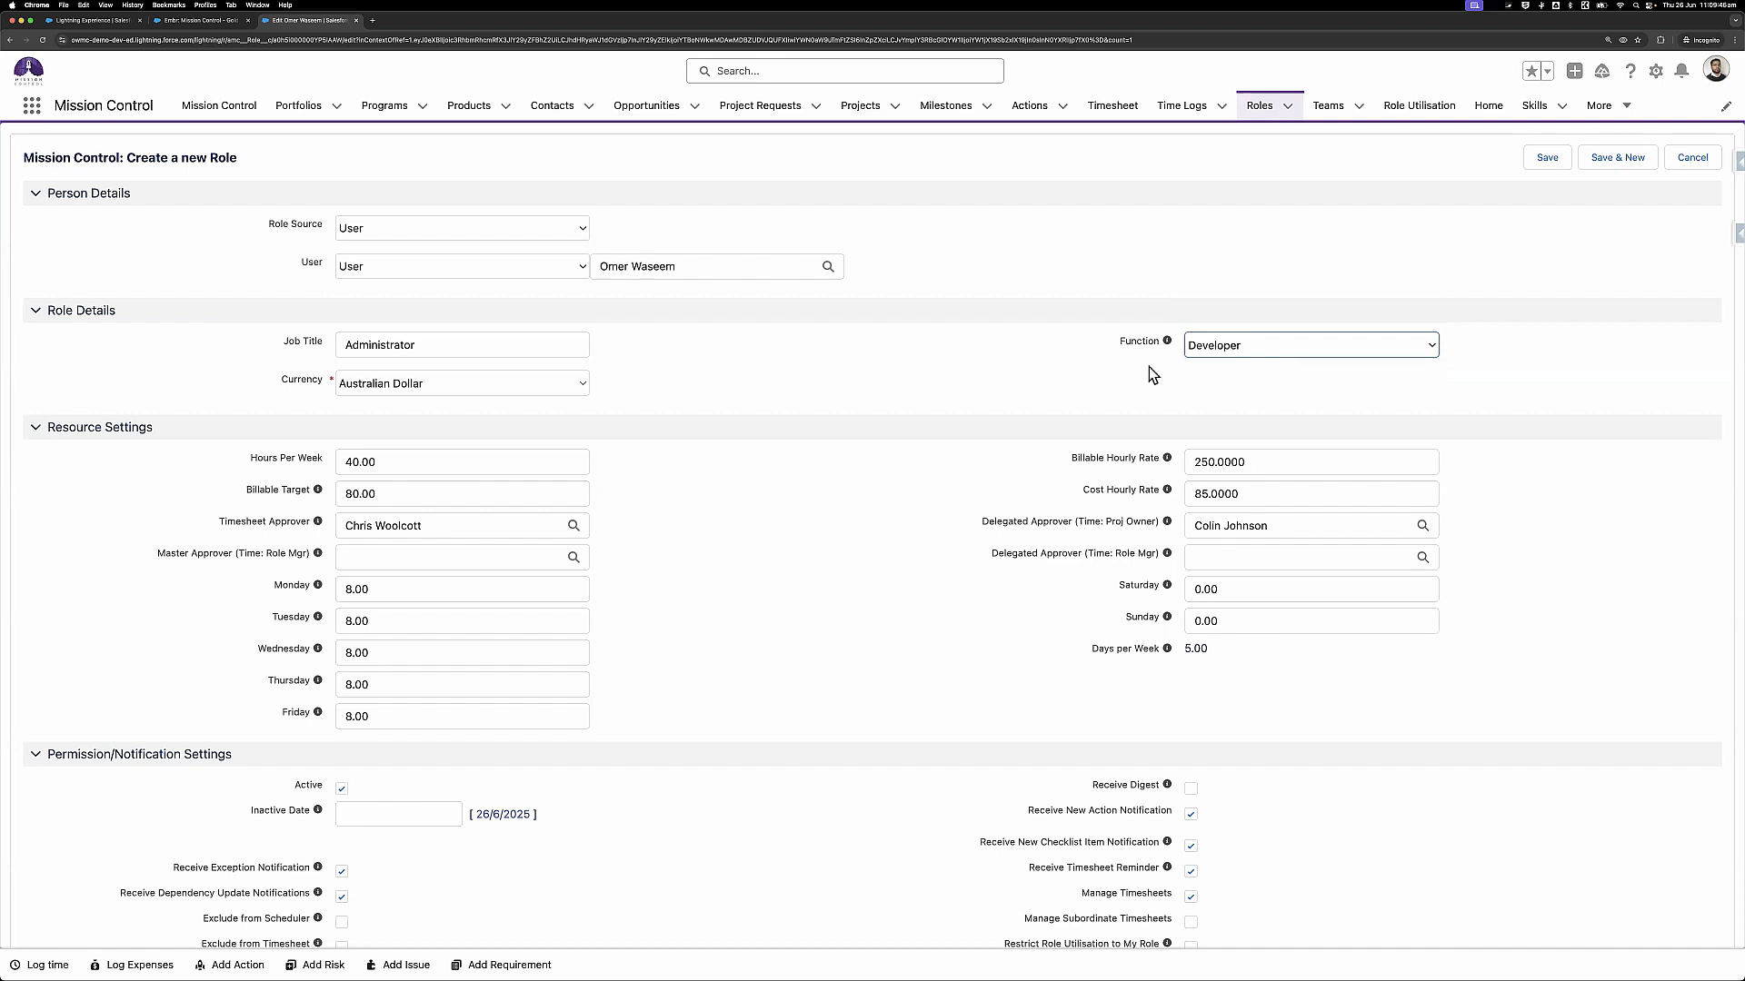
# Find Picklist Value Sets in Salesforce Setup and open the Function global value set to examine its values
pyautogui.click(1656, 75)
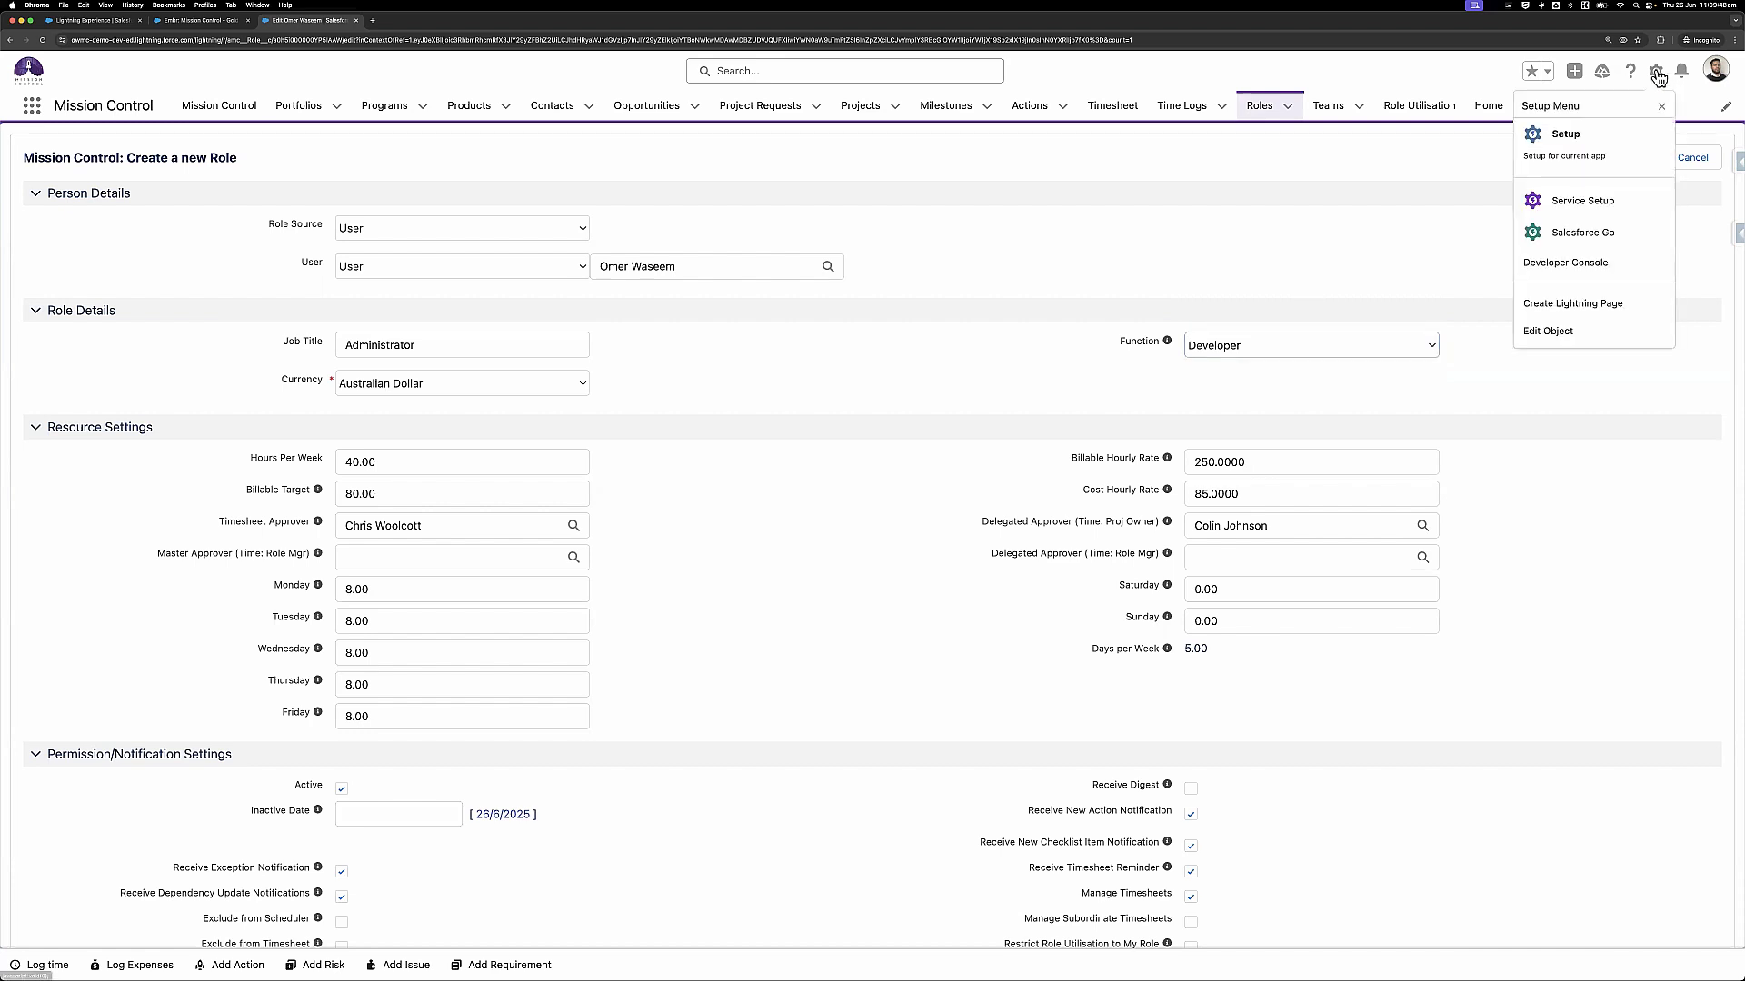
pyautogui.click(1566, 146)
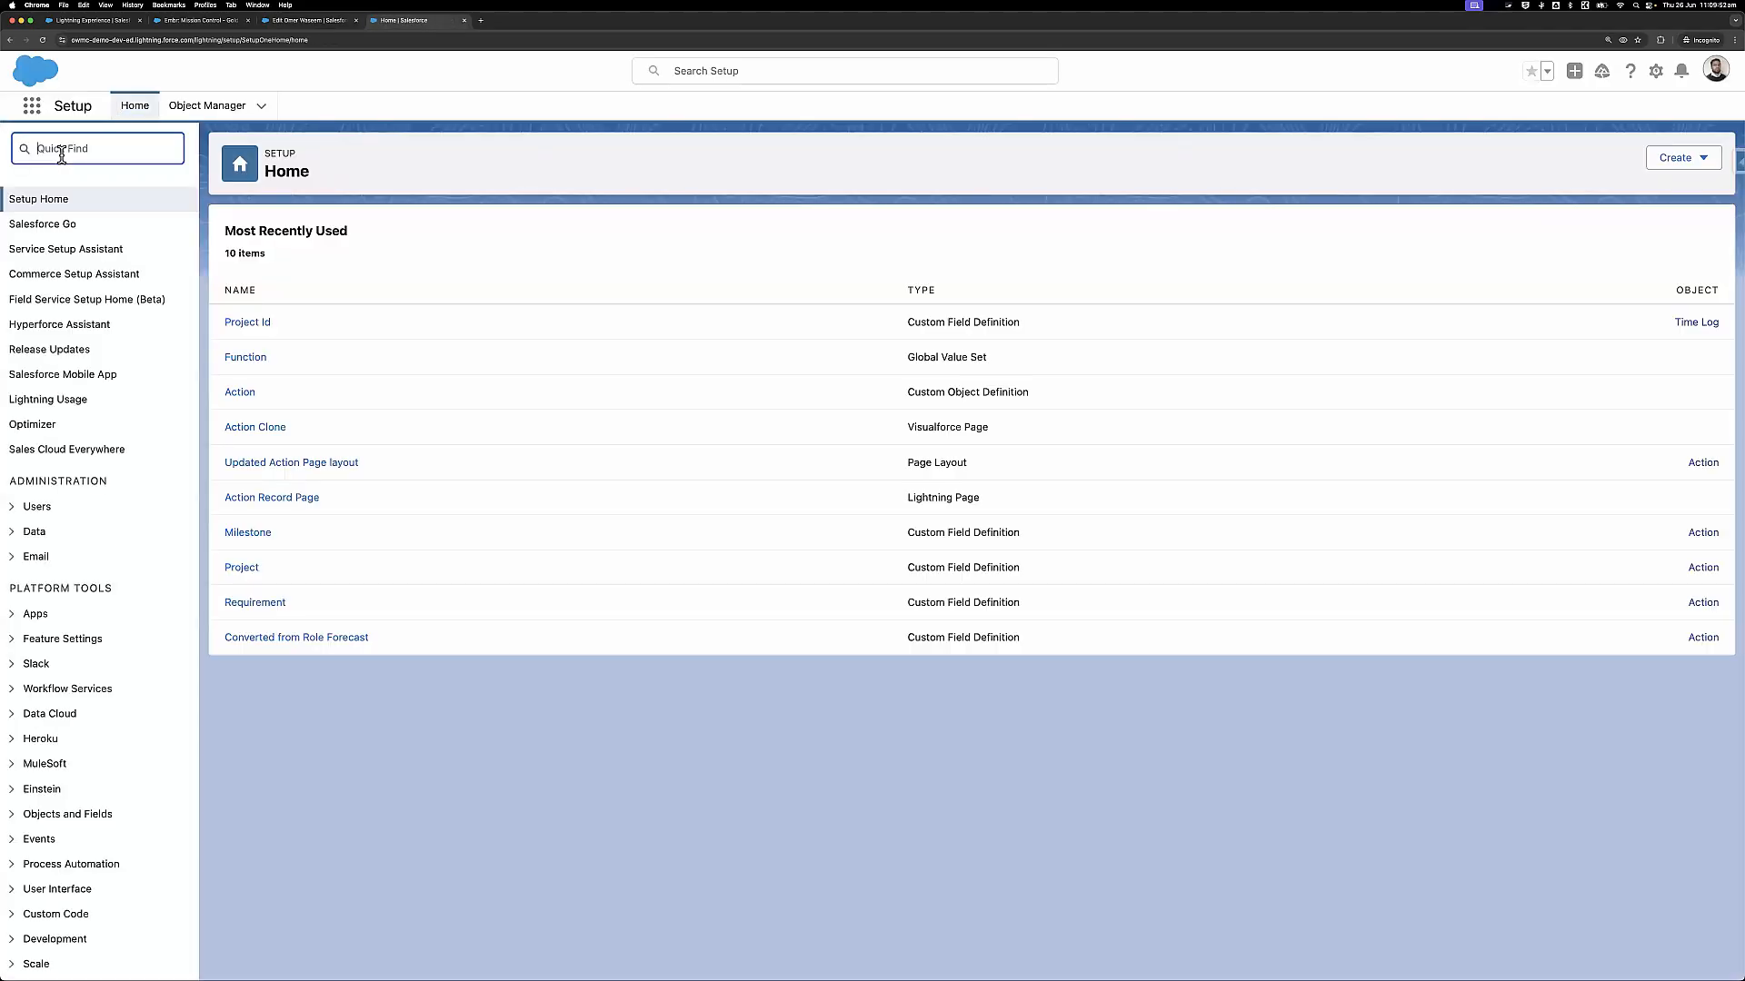
pyautogui.click(63, 149)
pyautogui.write('Picklist Va')
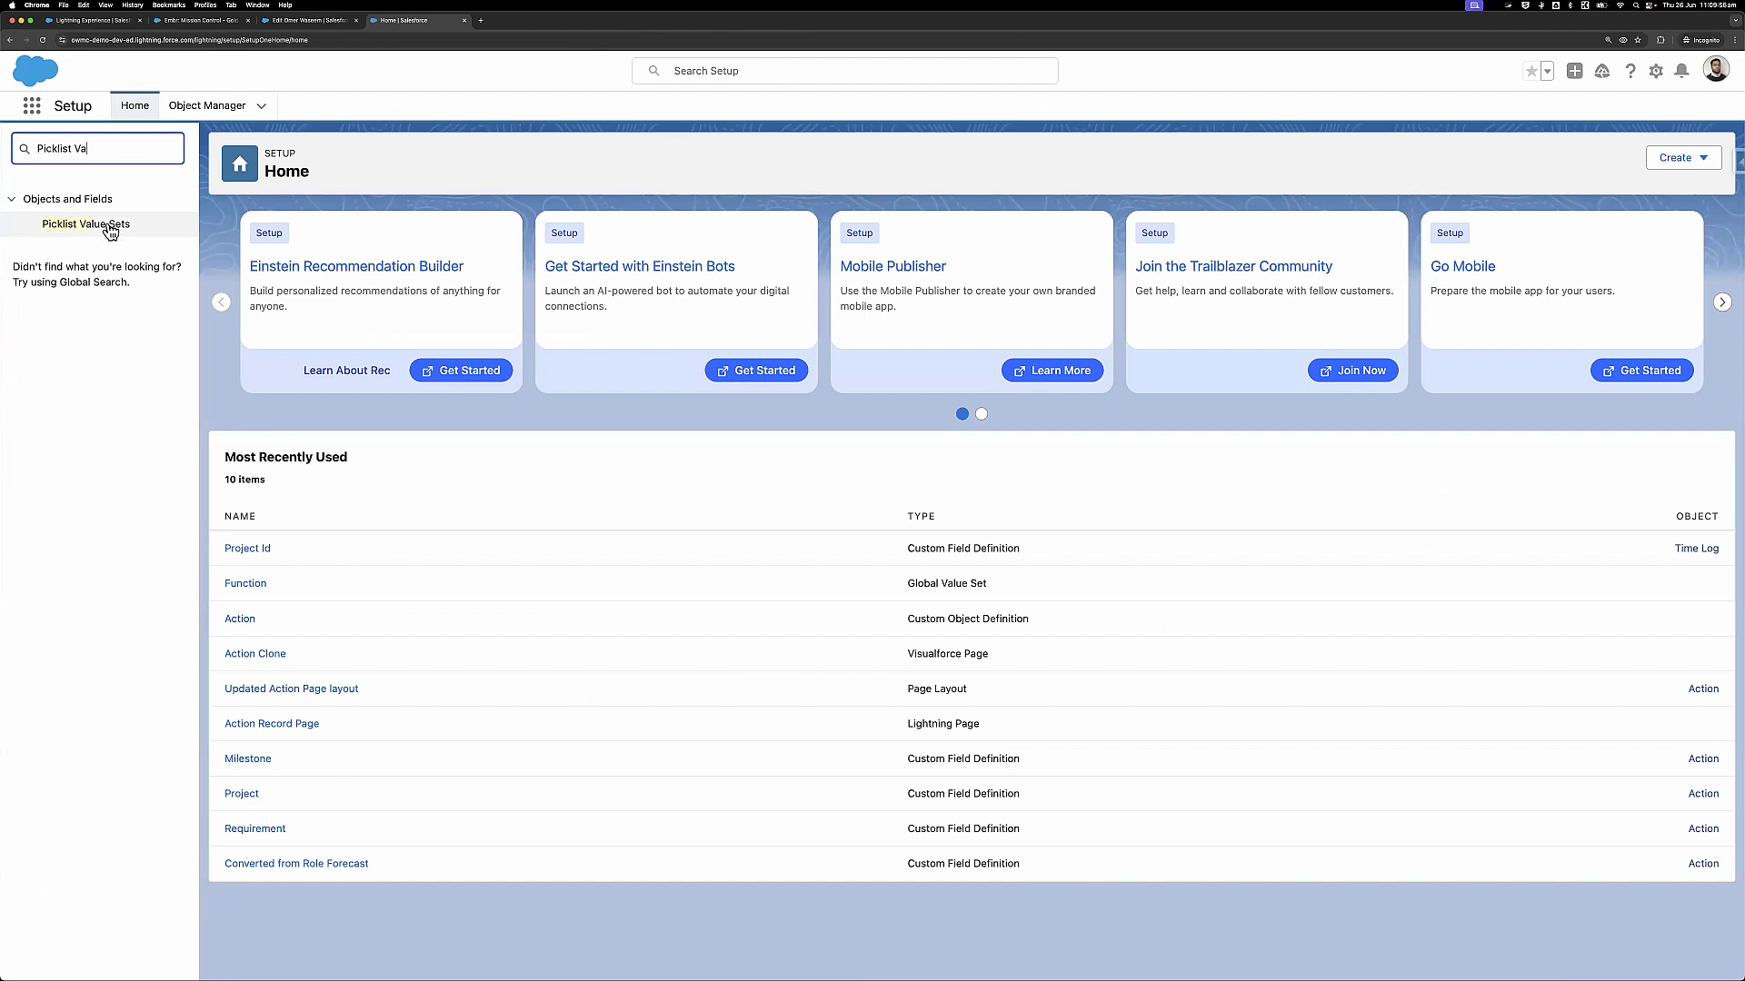
pyautogui.click(110, 230)
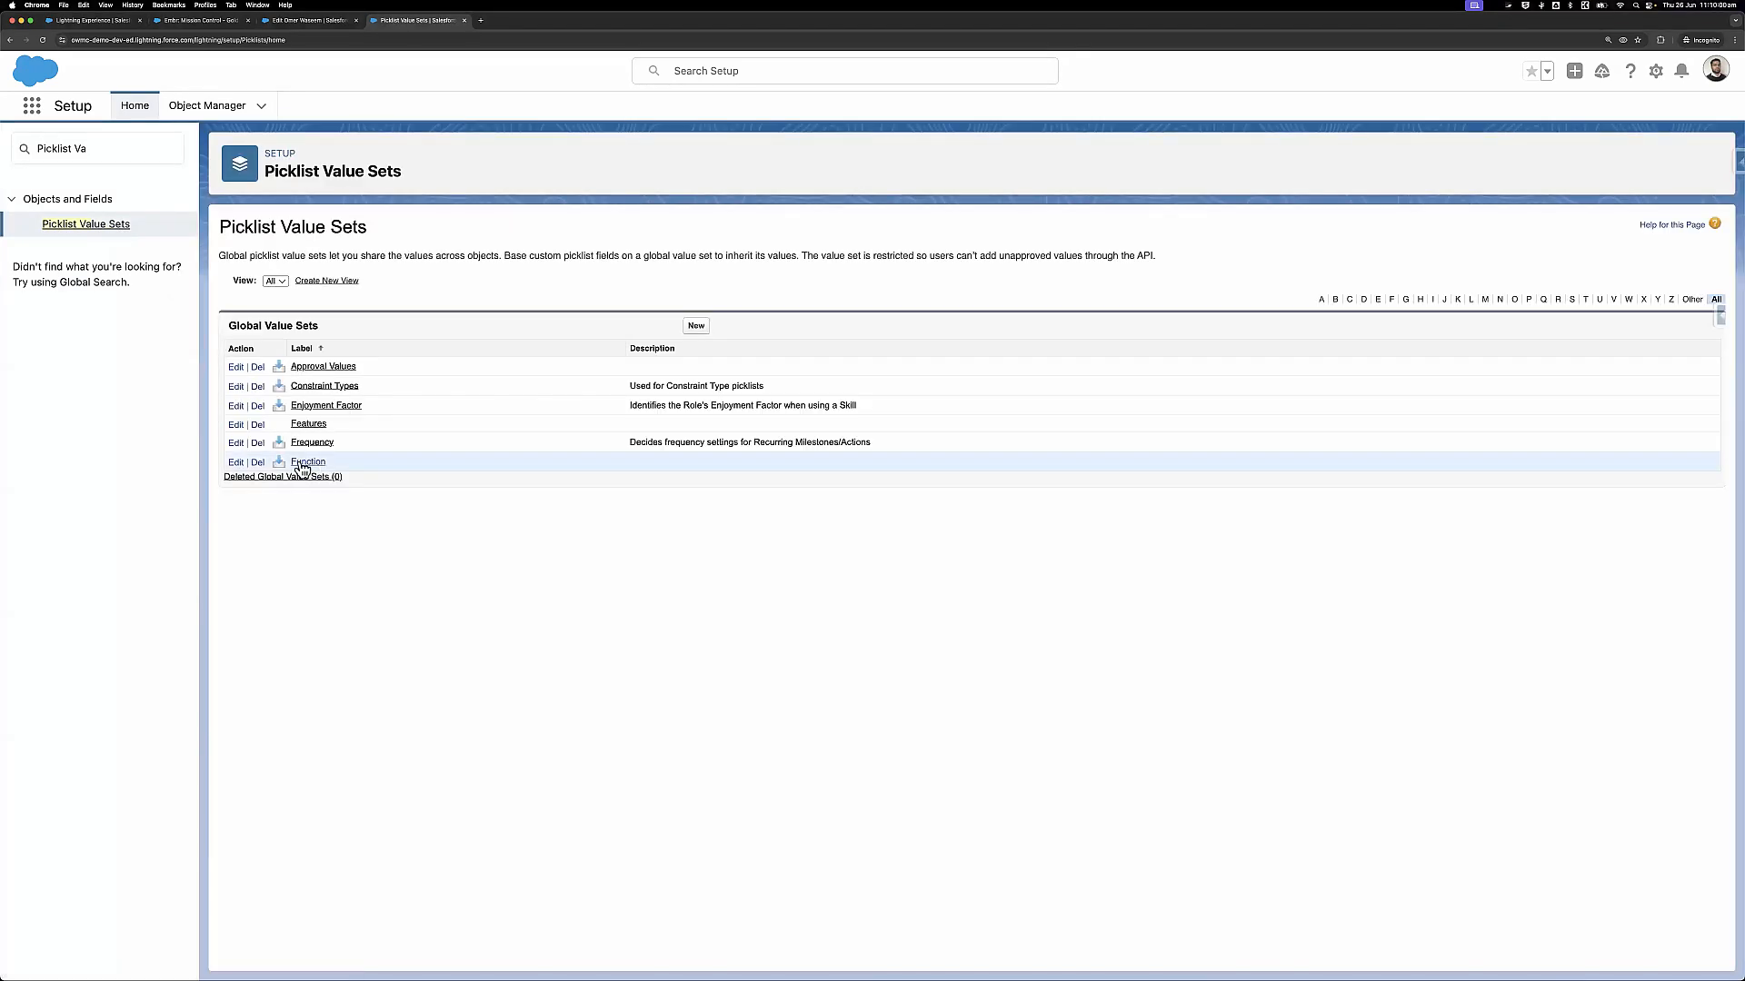
pyautogui.click(308, 462)
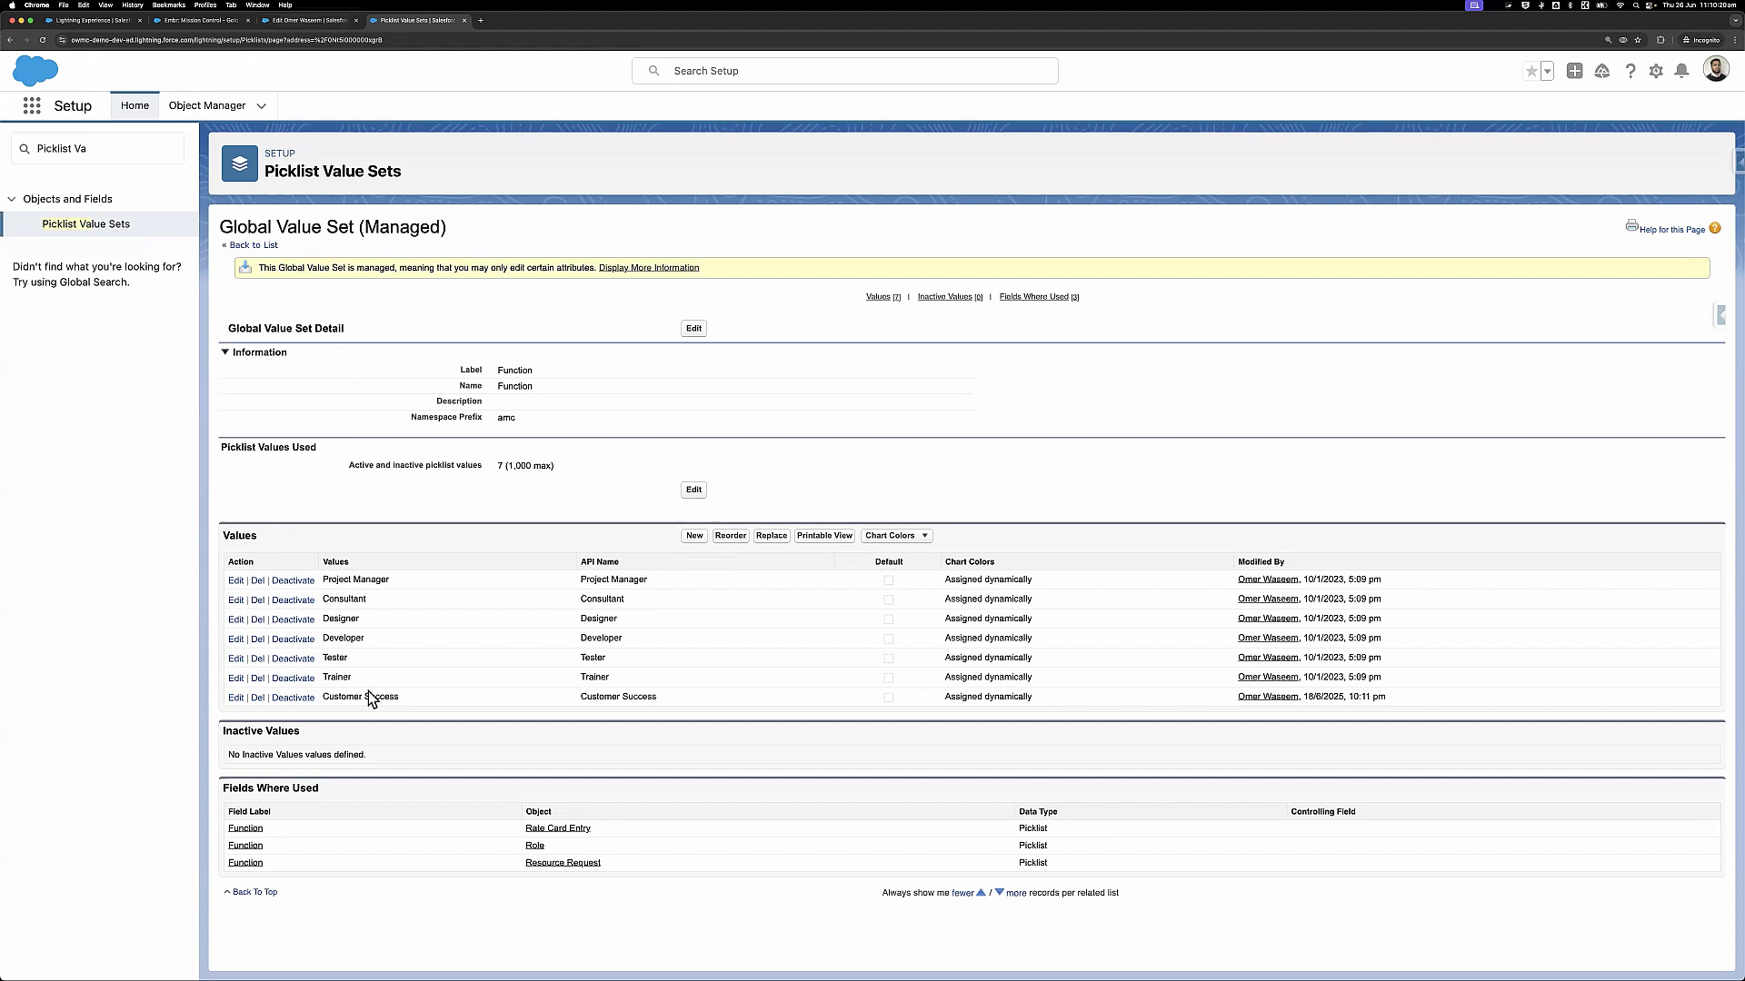
# Return to the role's edit form and compare its Function options with the value set
pyautogui.click(300, 20)
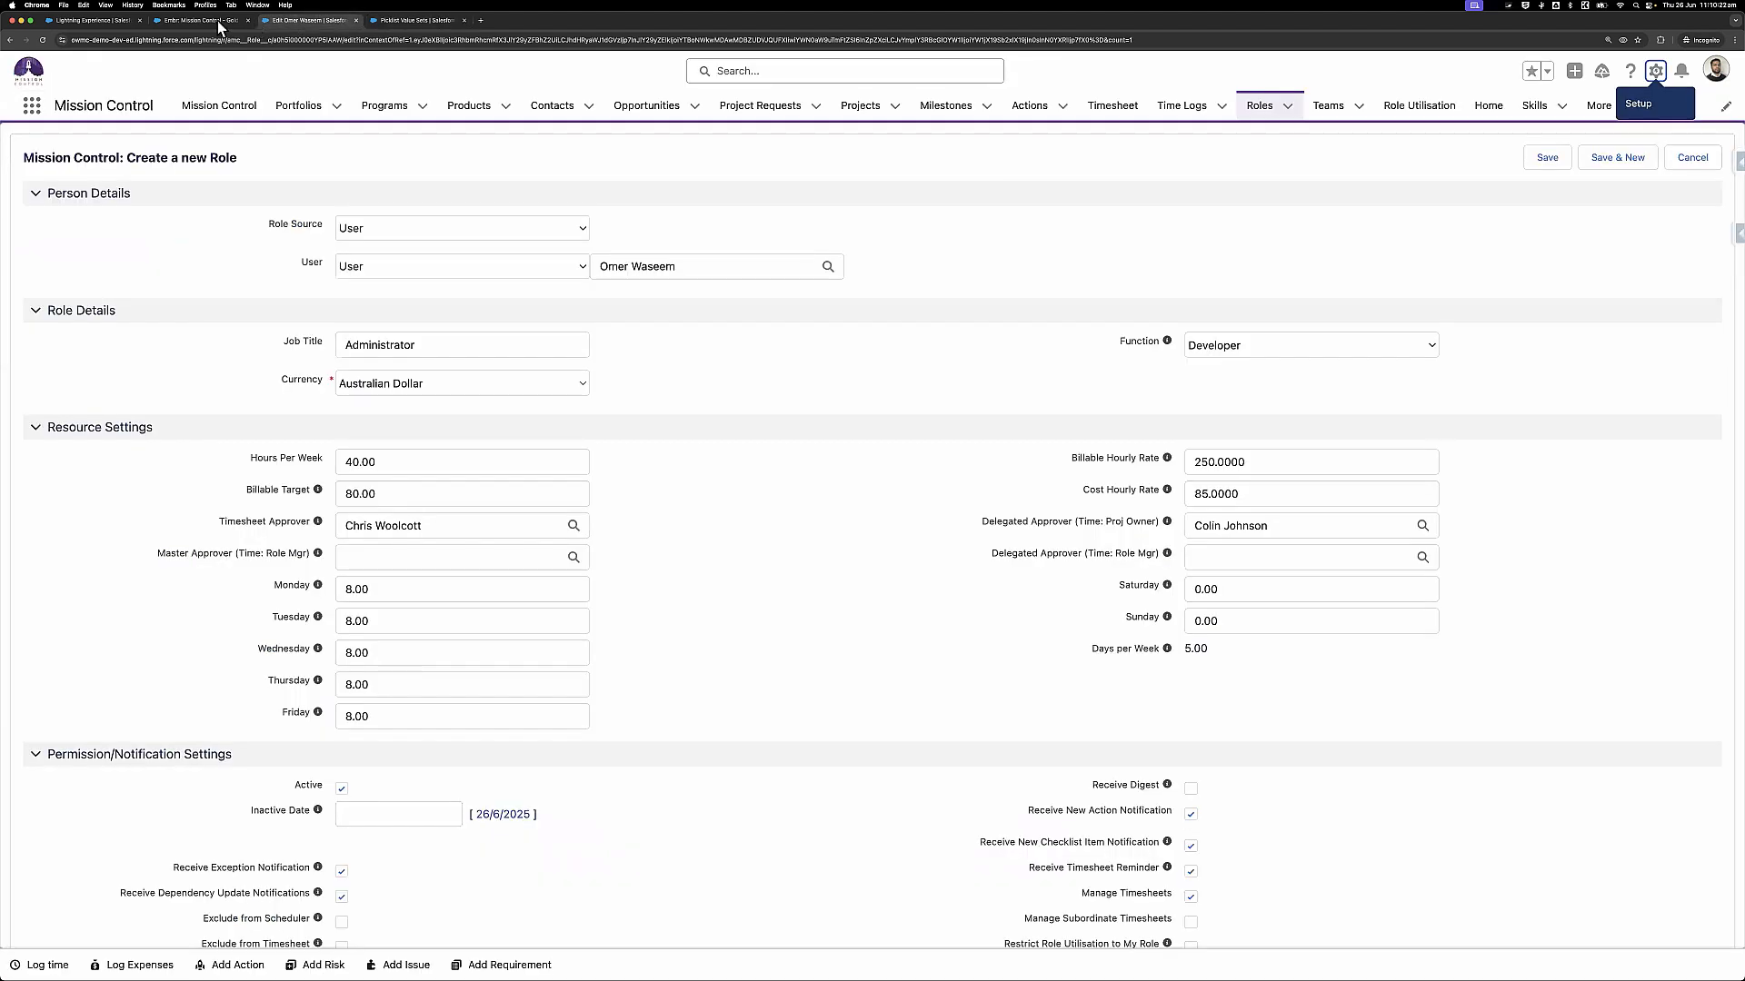
pyautogui.click(1232, 349)
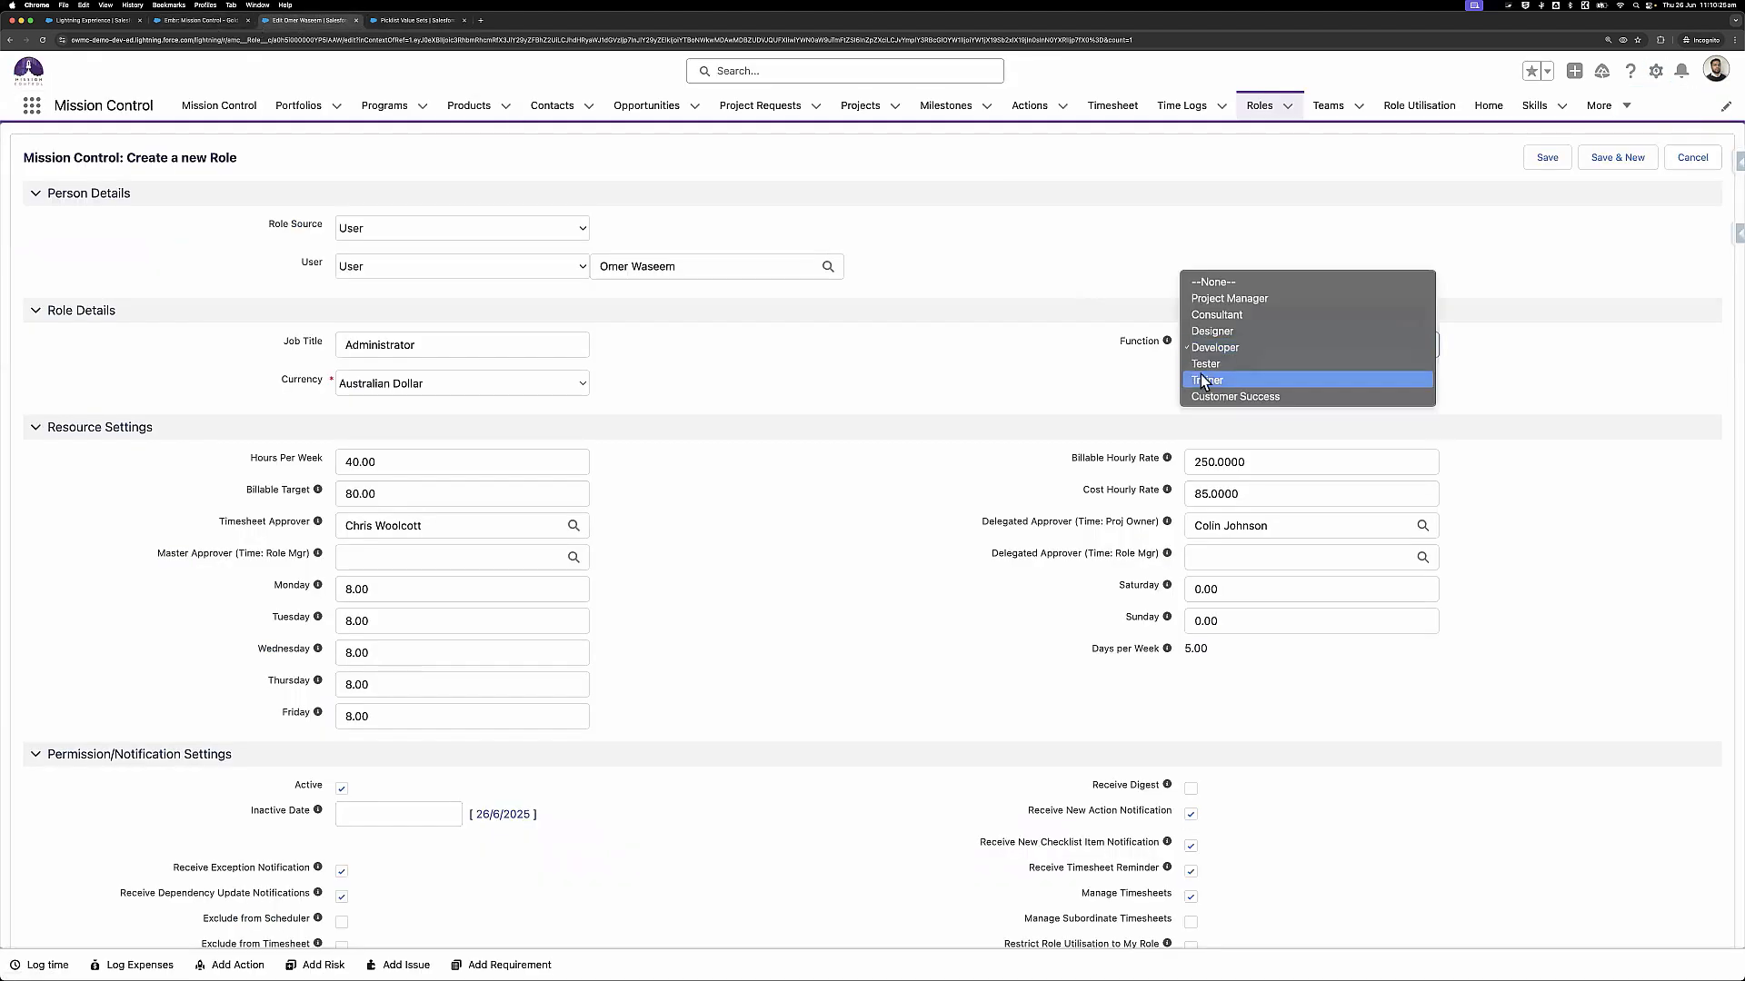
pyautogui.click(1130, 364)
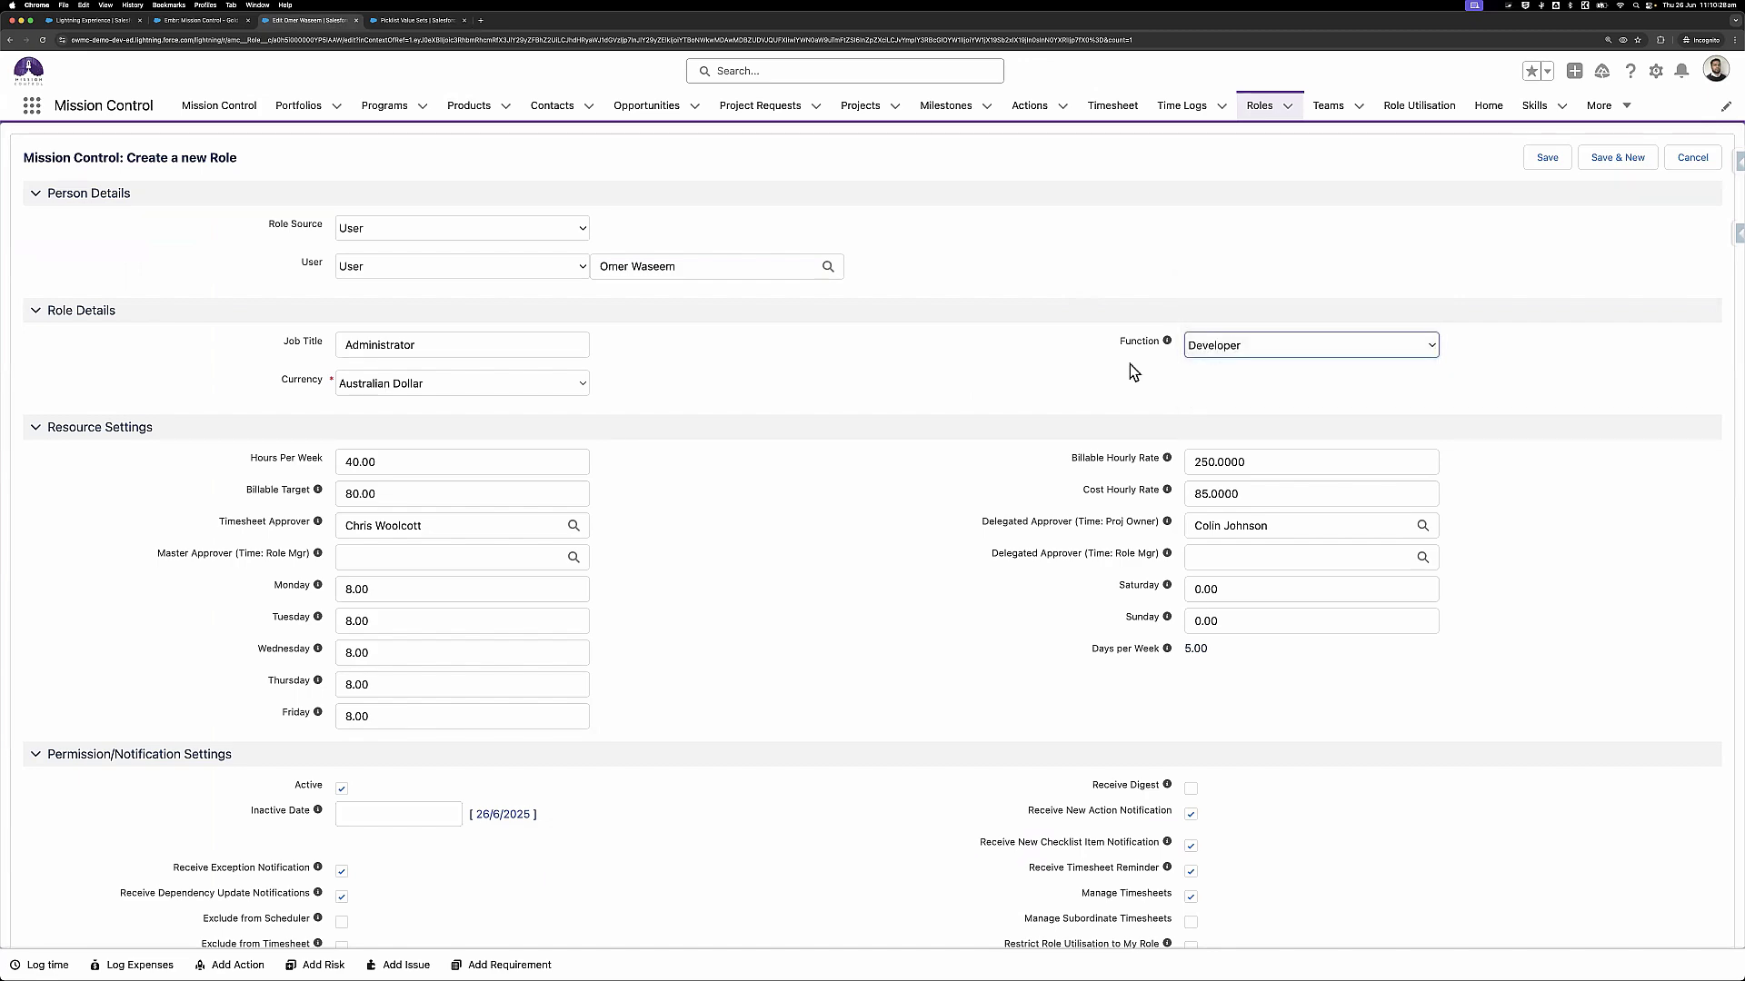
# Review the Team Assignment and Skill Assignment sections of the role's edit form, and leave the form without saving
pyautogui.scroll(-20, 1130, 364)
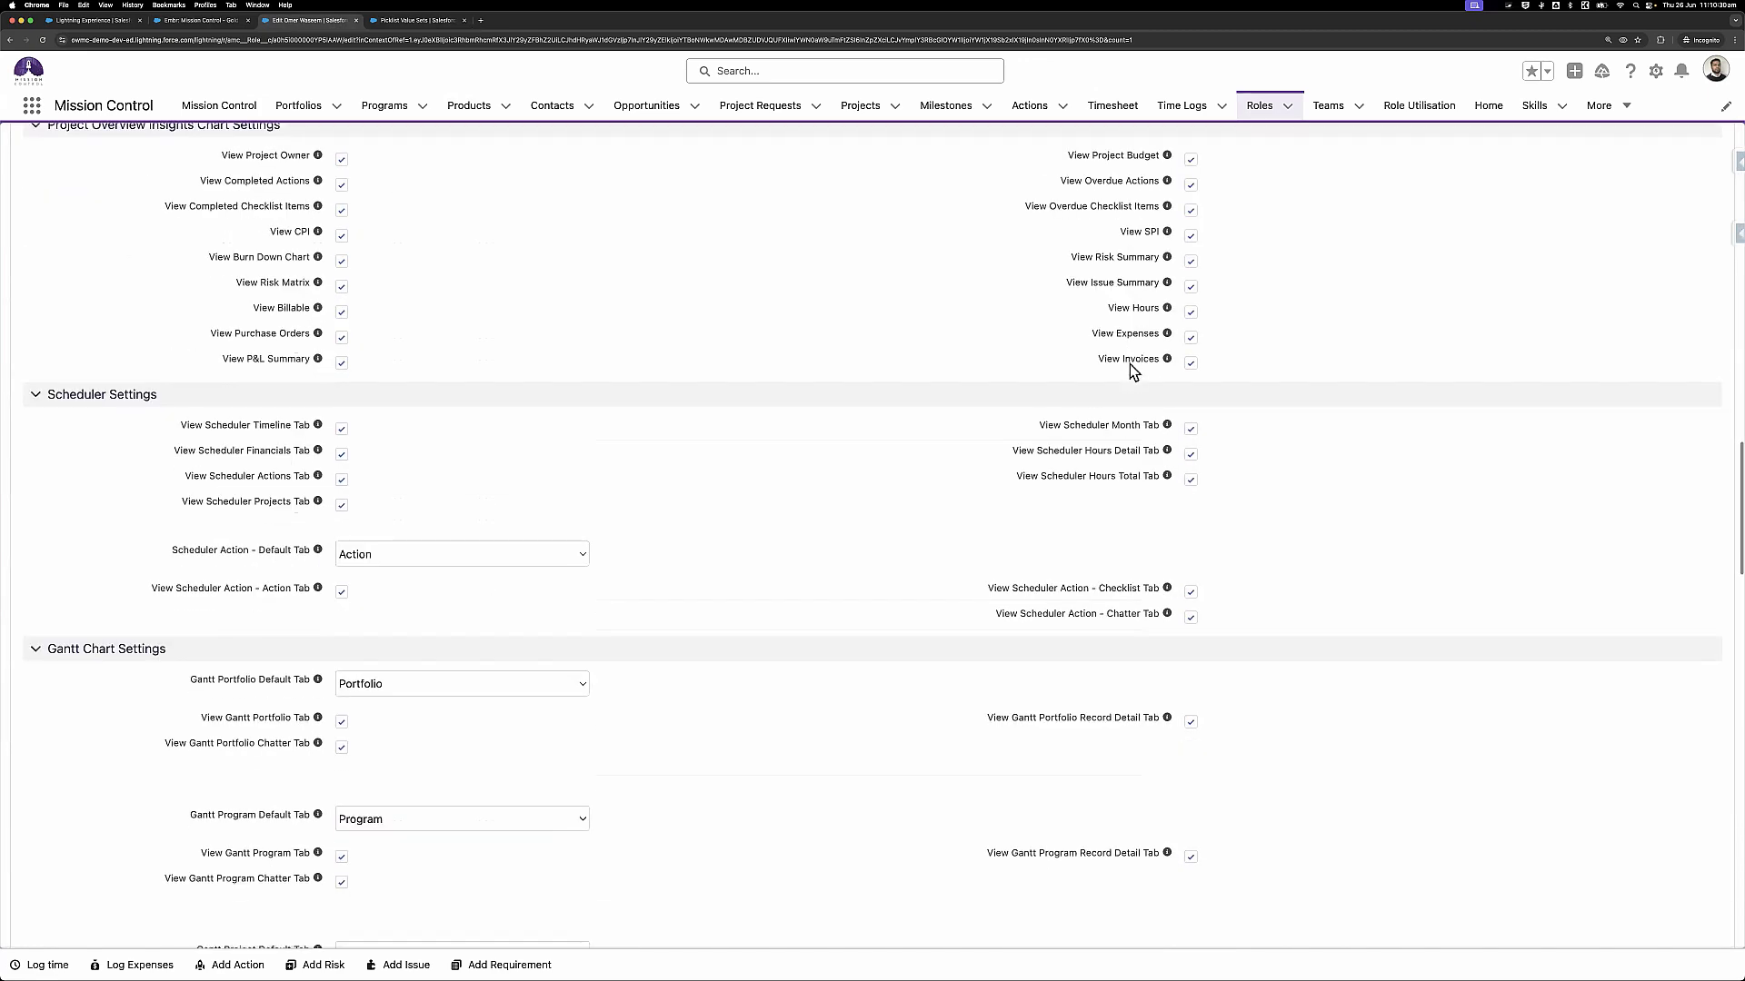
pyautogui.scroll(-20, 1130, 364)
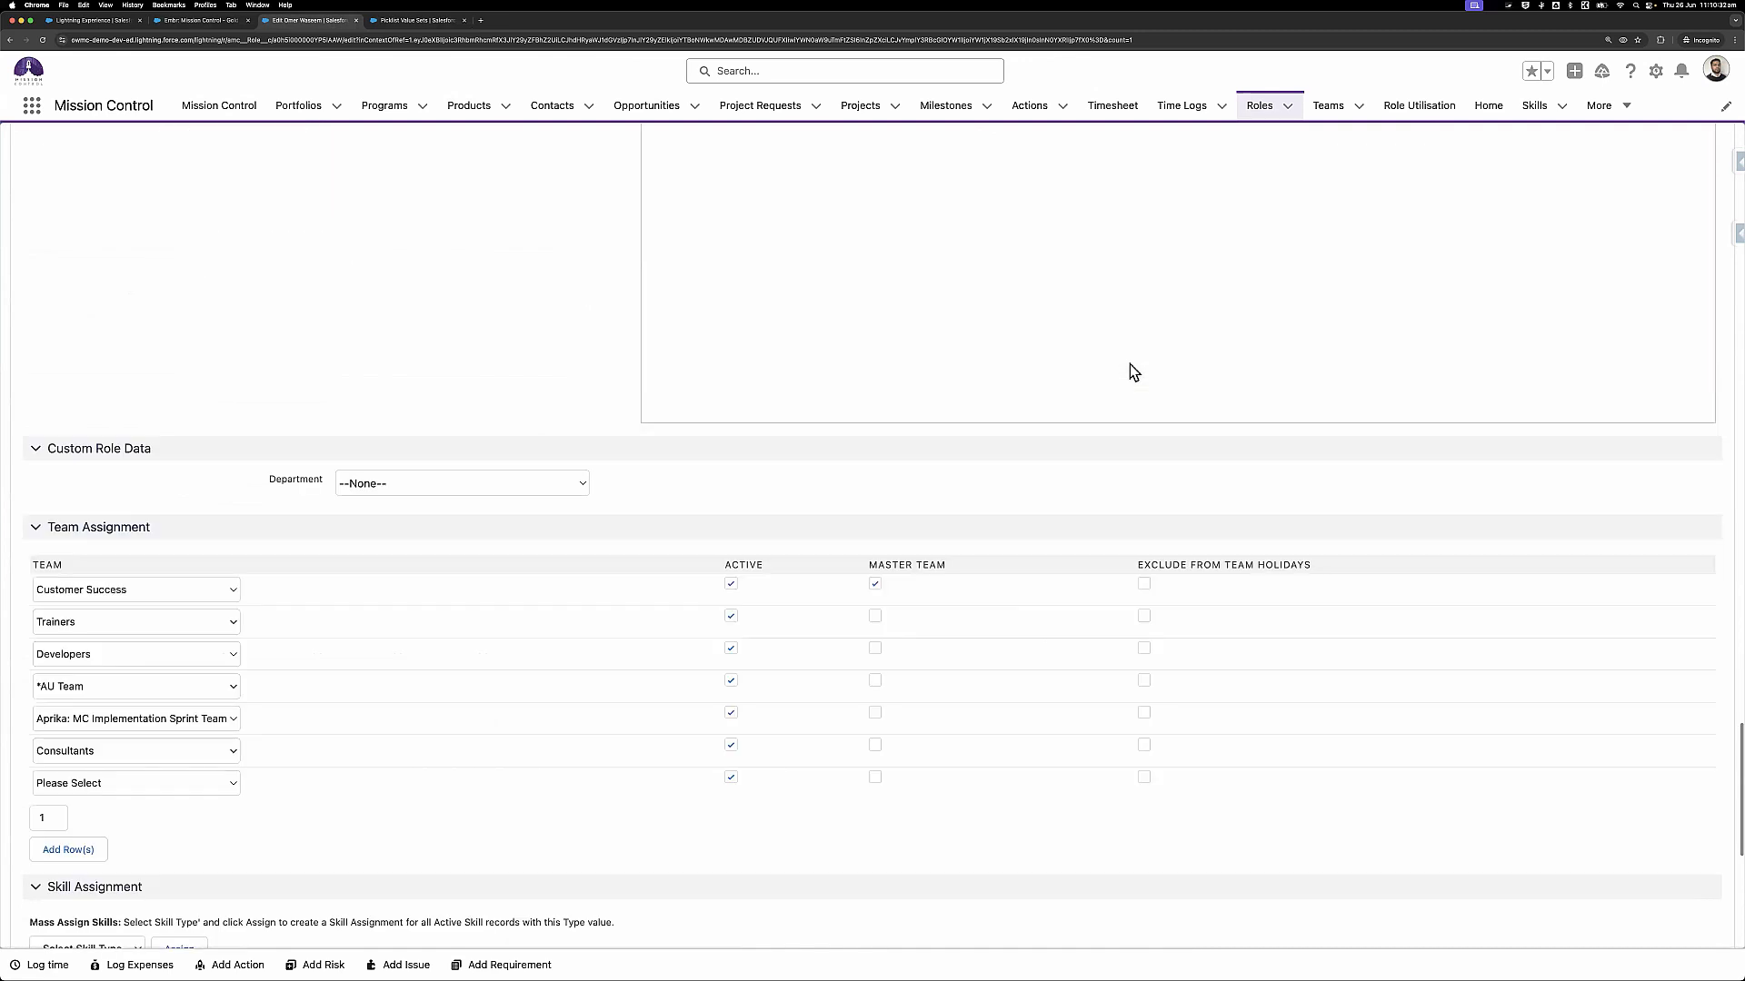
pyautogui.scroll(-5, 1130, 363)
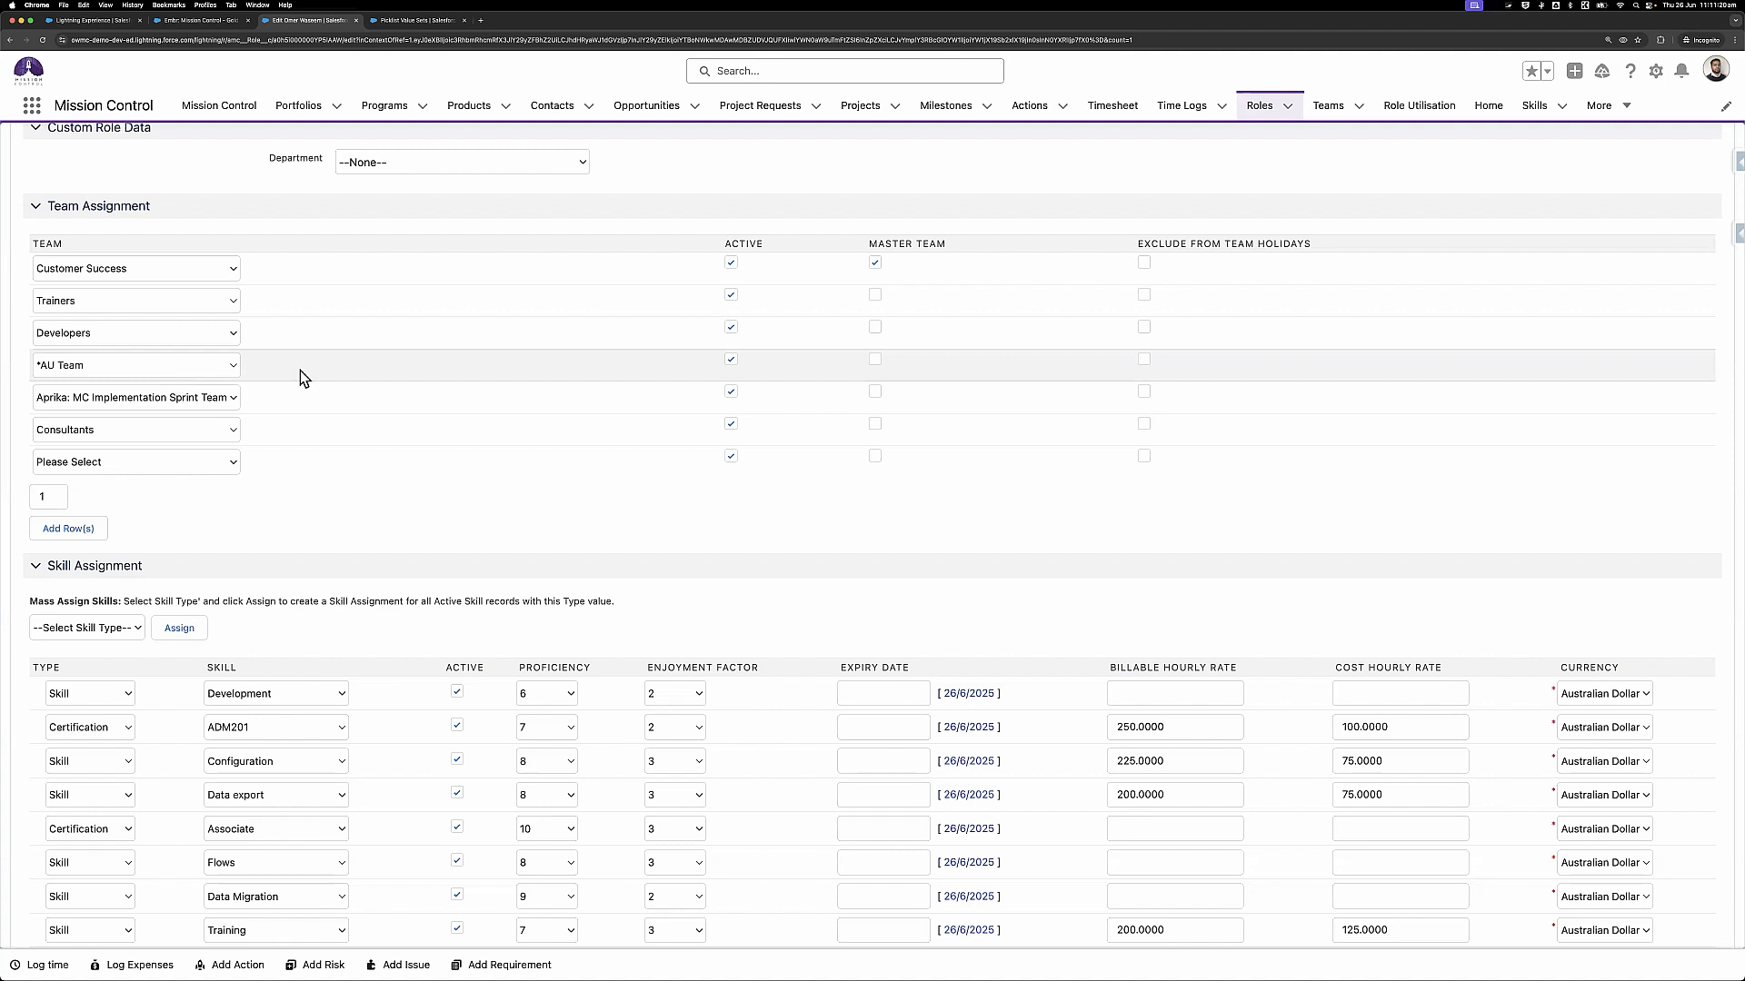
pyautogui.scroll(-5, 300, 369)
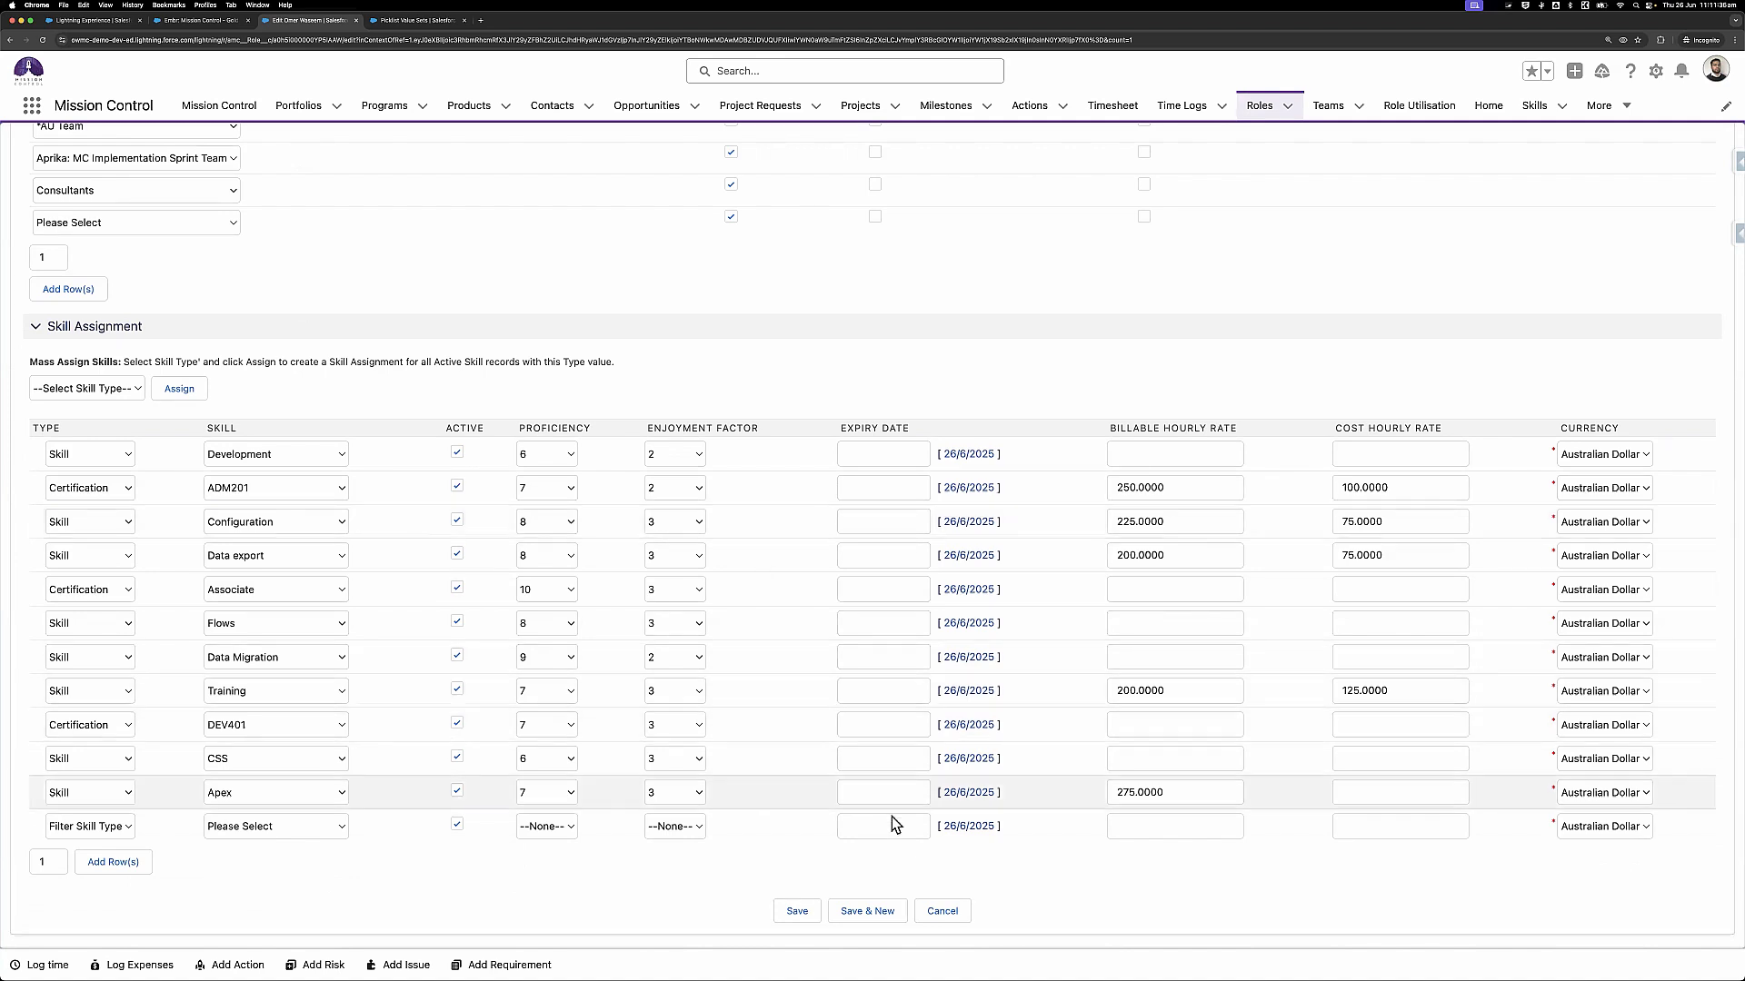
pyautogui.click(961, 913)
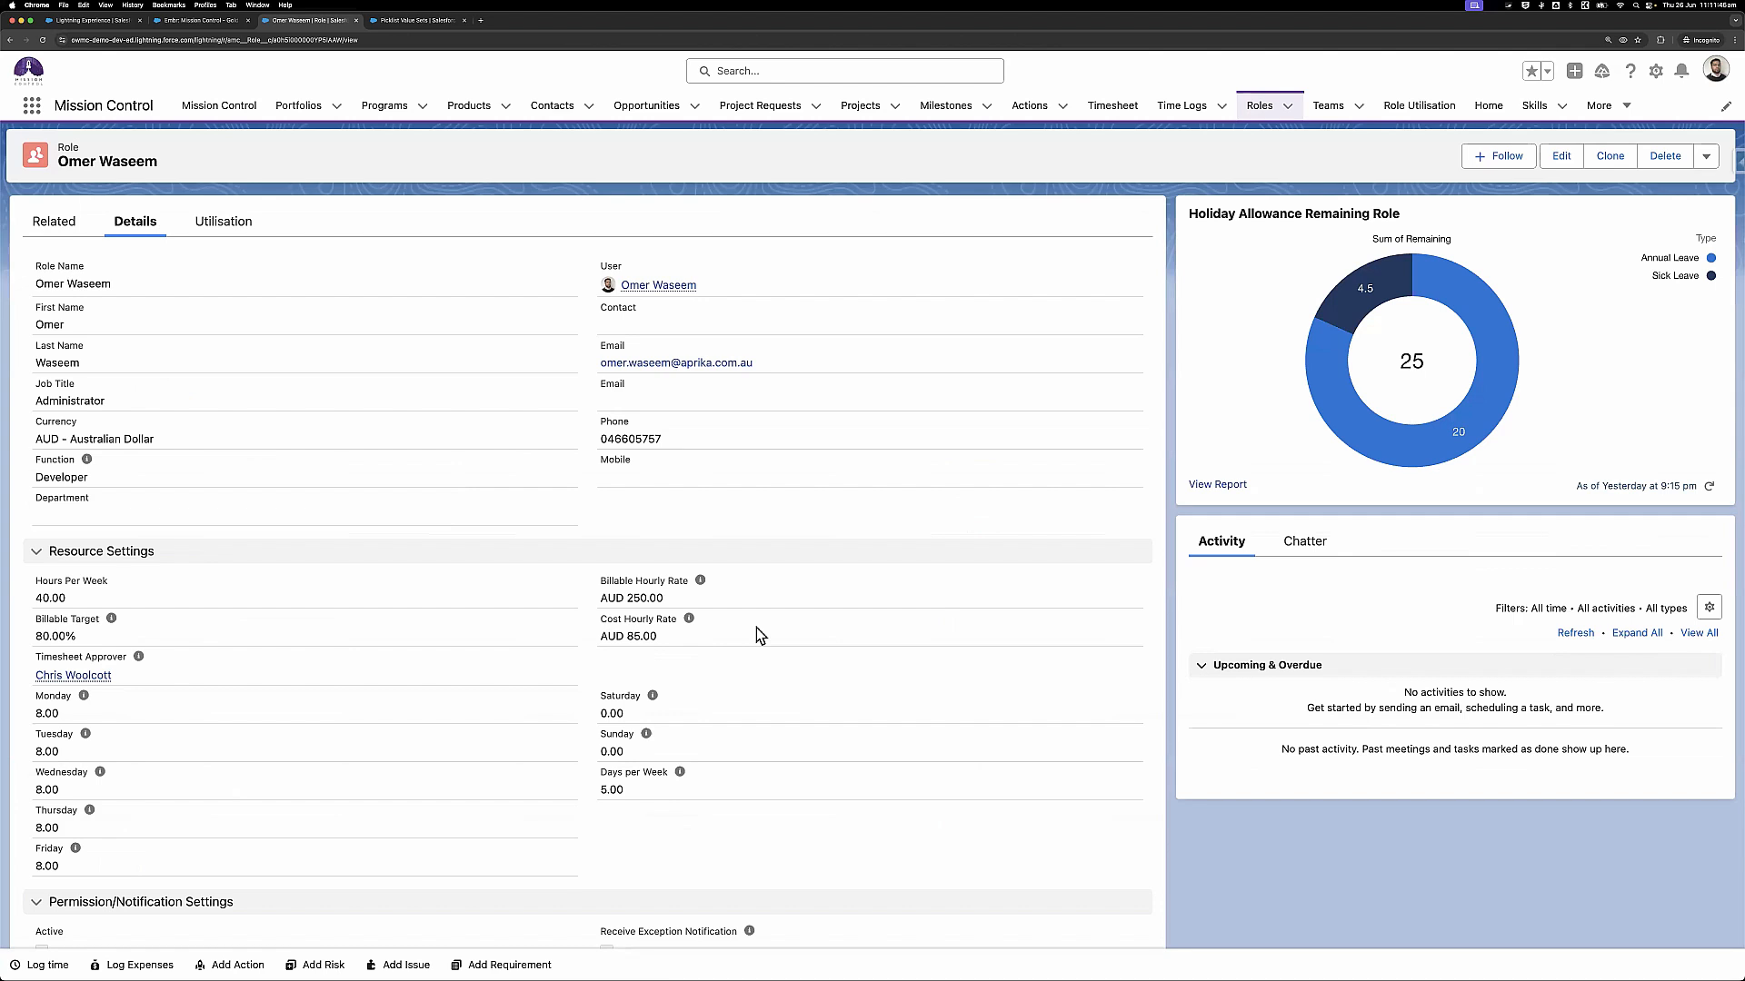
# Open the Roles list view "Role Permissions - Resource Planner" to examine each role's planner tab access and charge level
pyautogui.click(1263, 101)
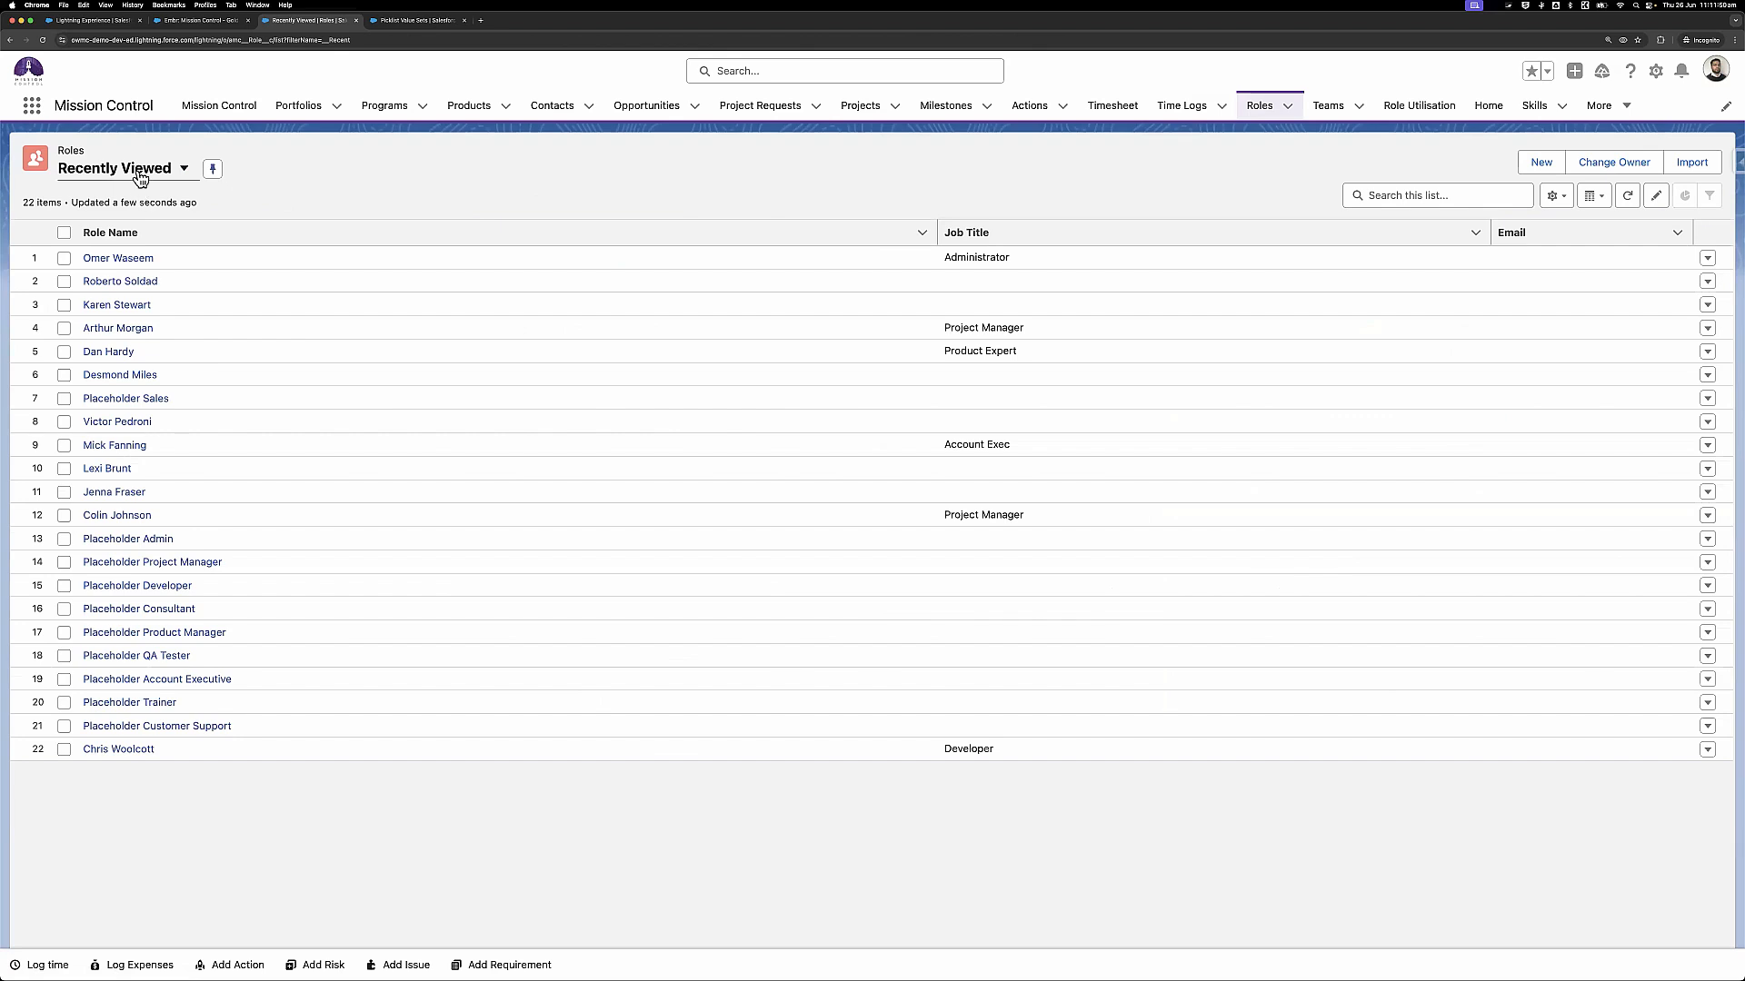
pyautogui.click(139, 175)
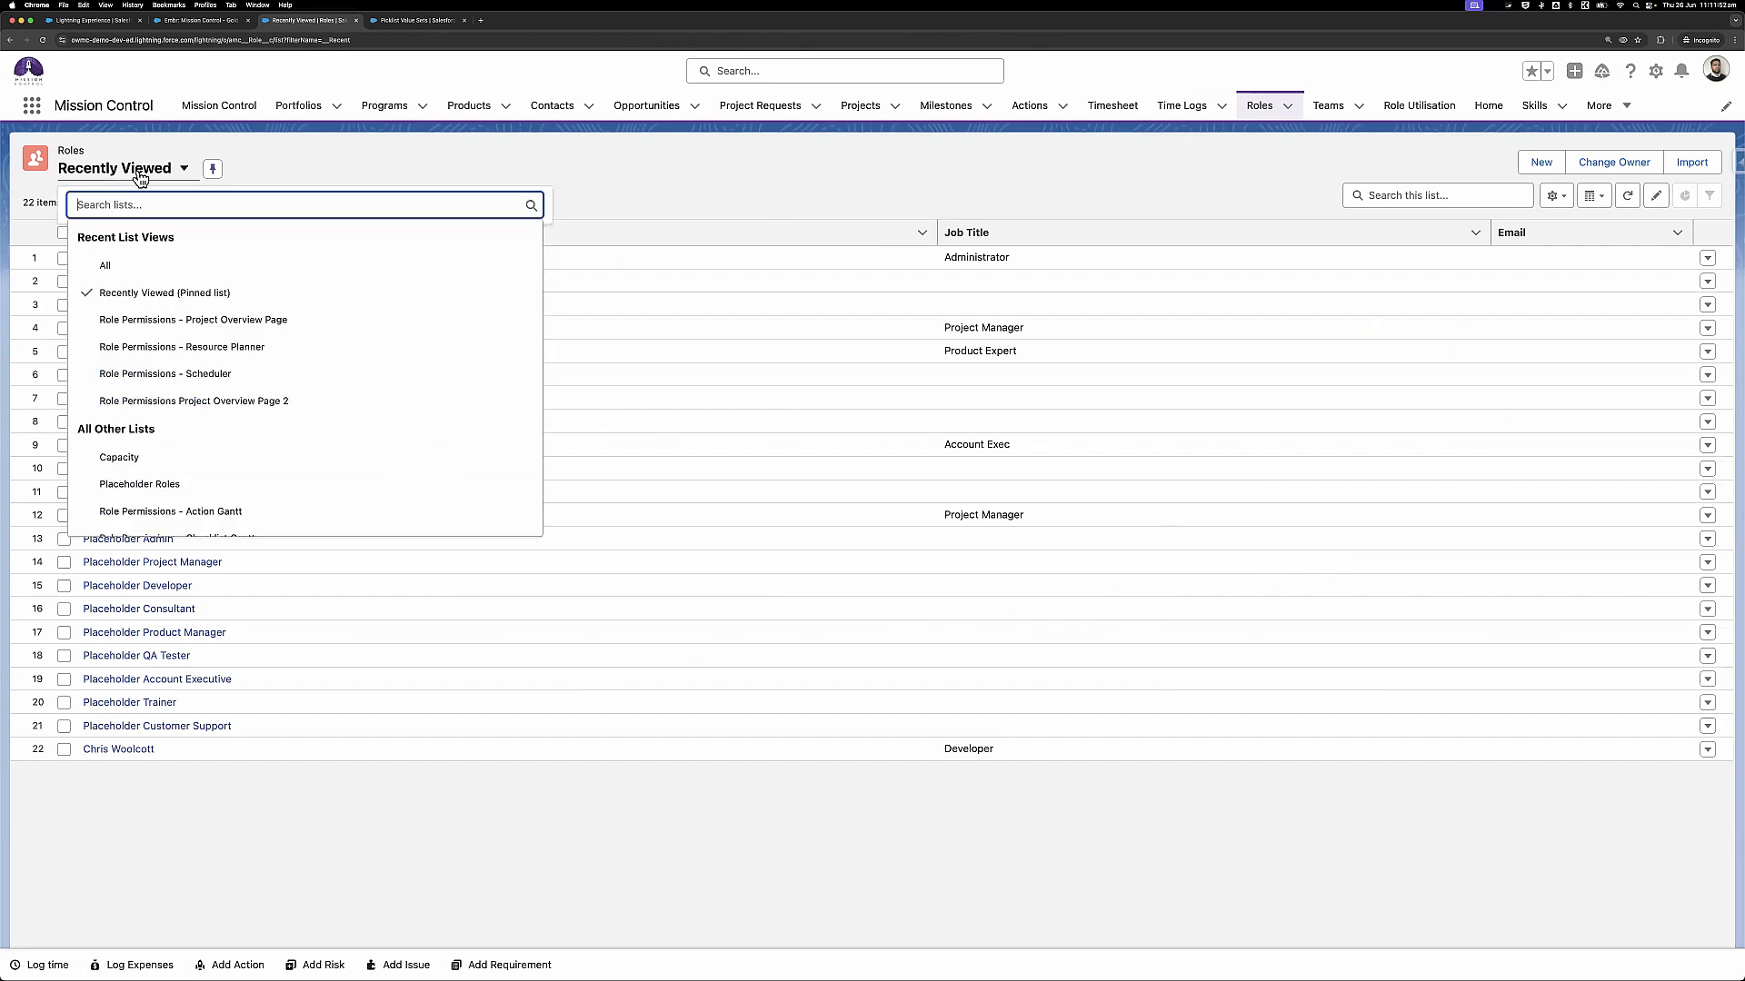
pyautogui.click(197, 350)
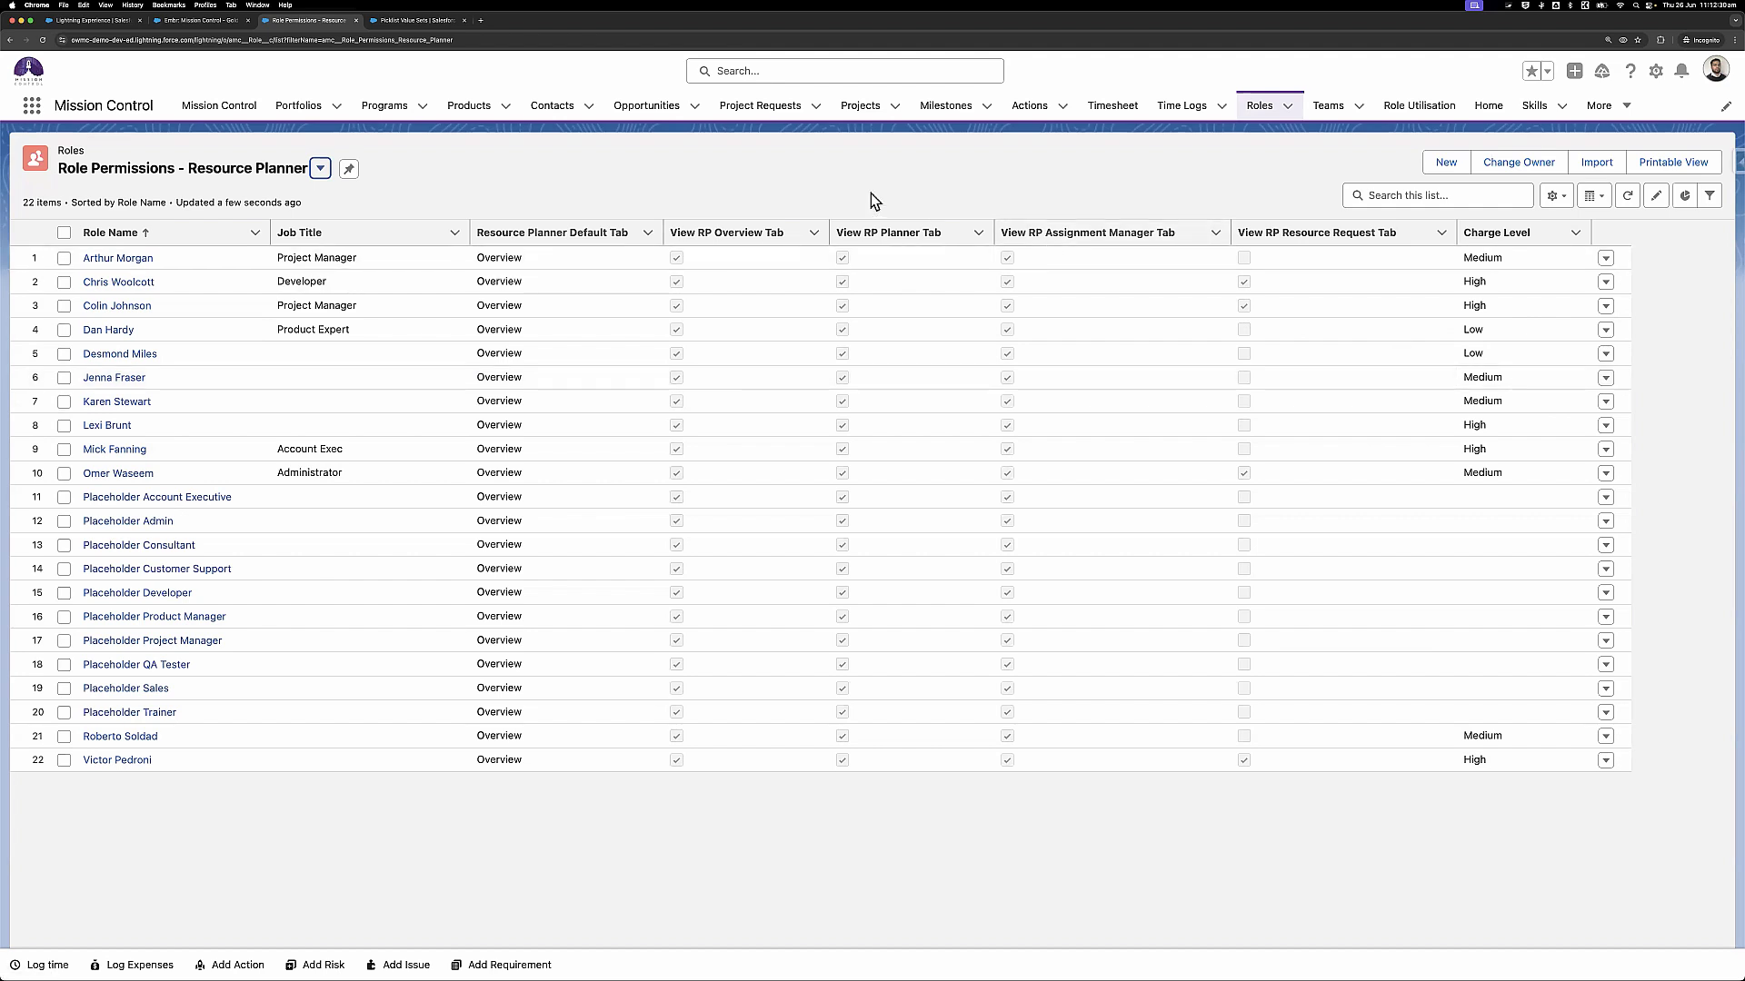
# Close the Roles and Picklist Value Sets pages, place the Resource Planner after the project page, and reload it
pyautogui.click(356, 21)
pyautogui.click(356, 21)
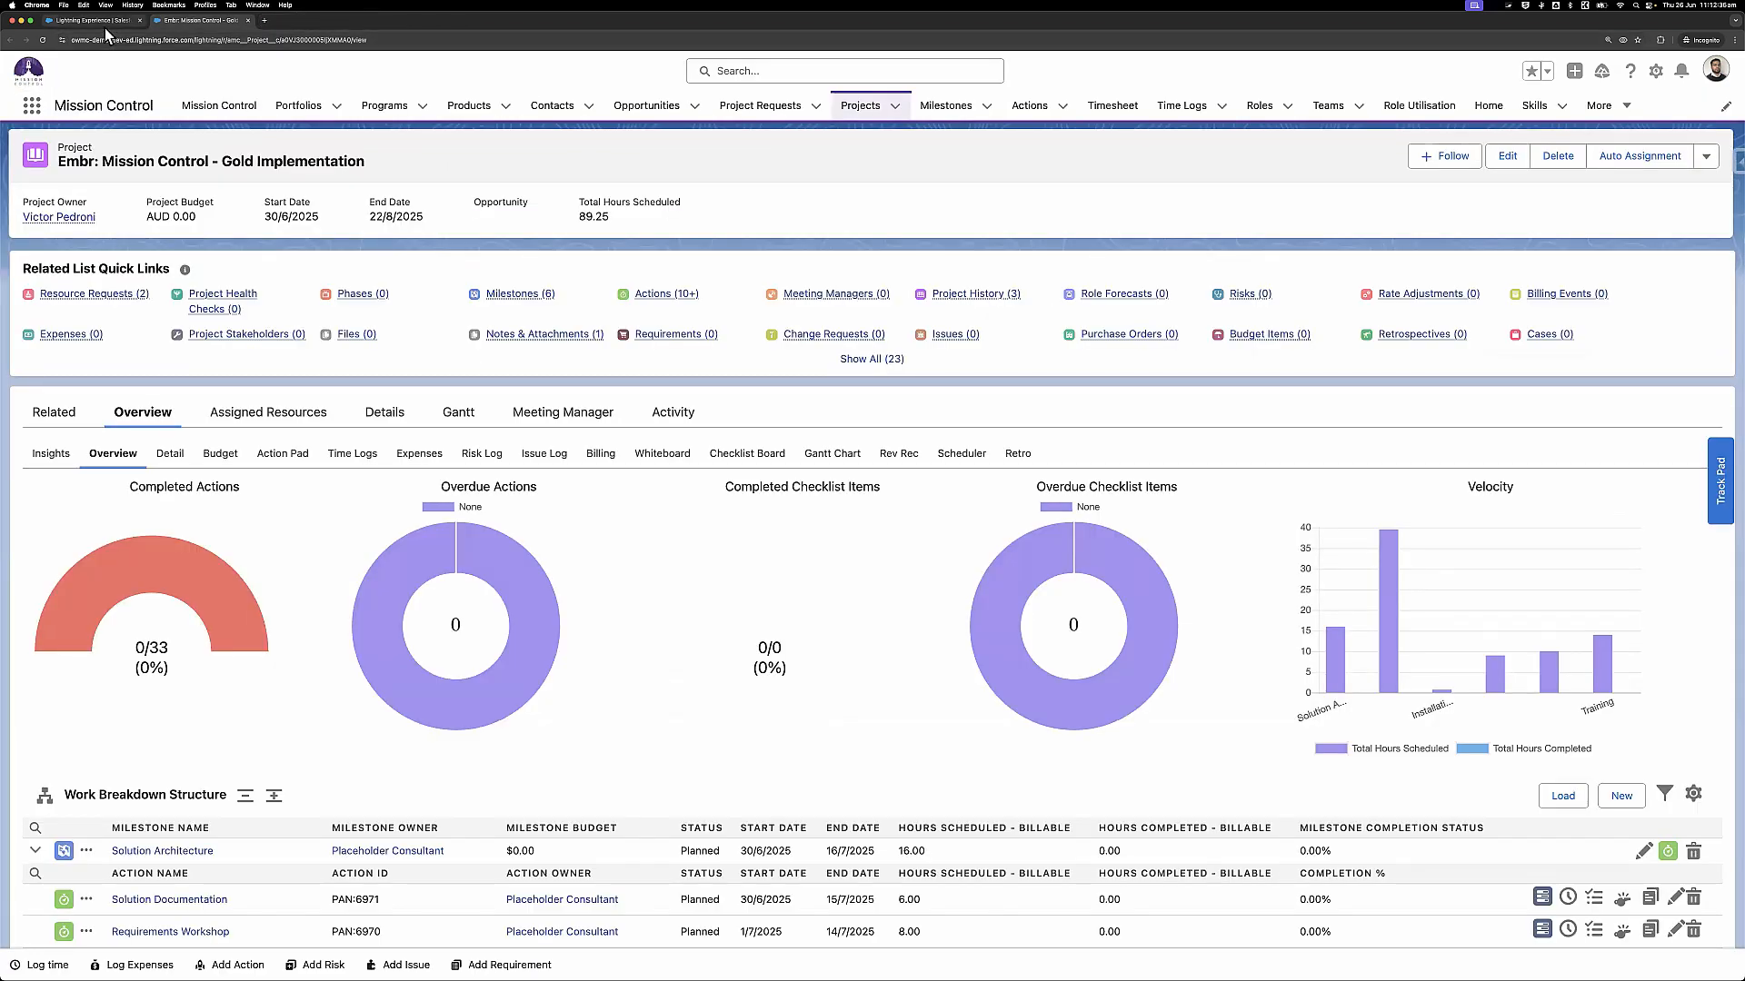
pyautogui.moveTo(105, 27); pyautogui.dragTo(265, 25)
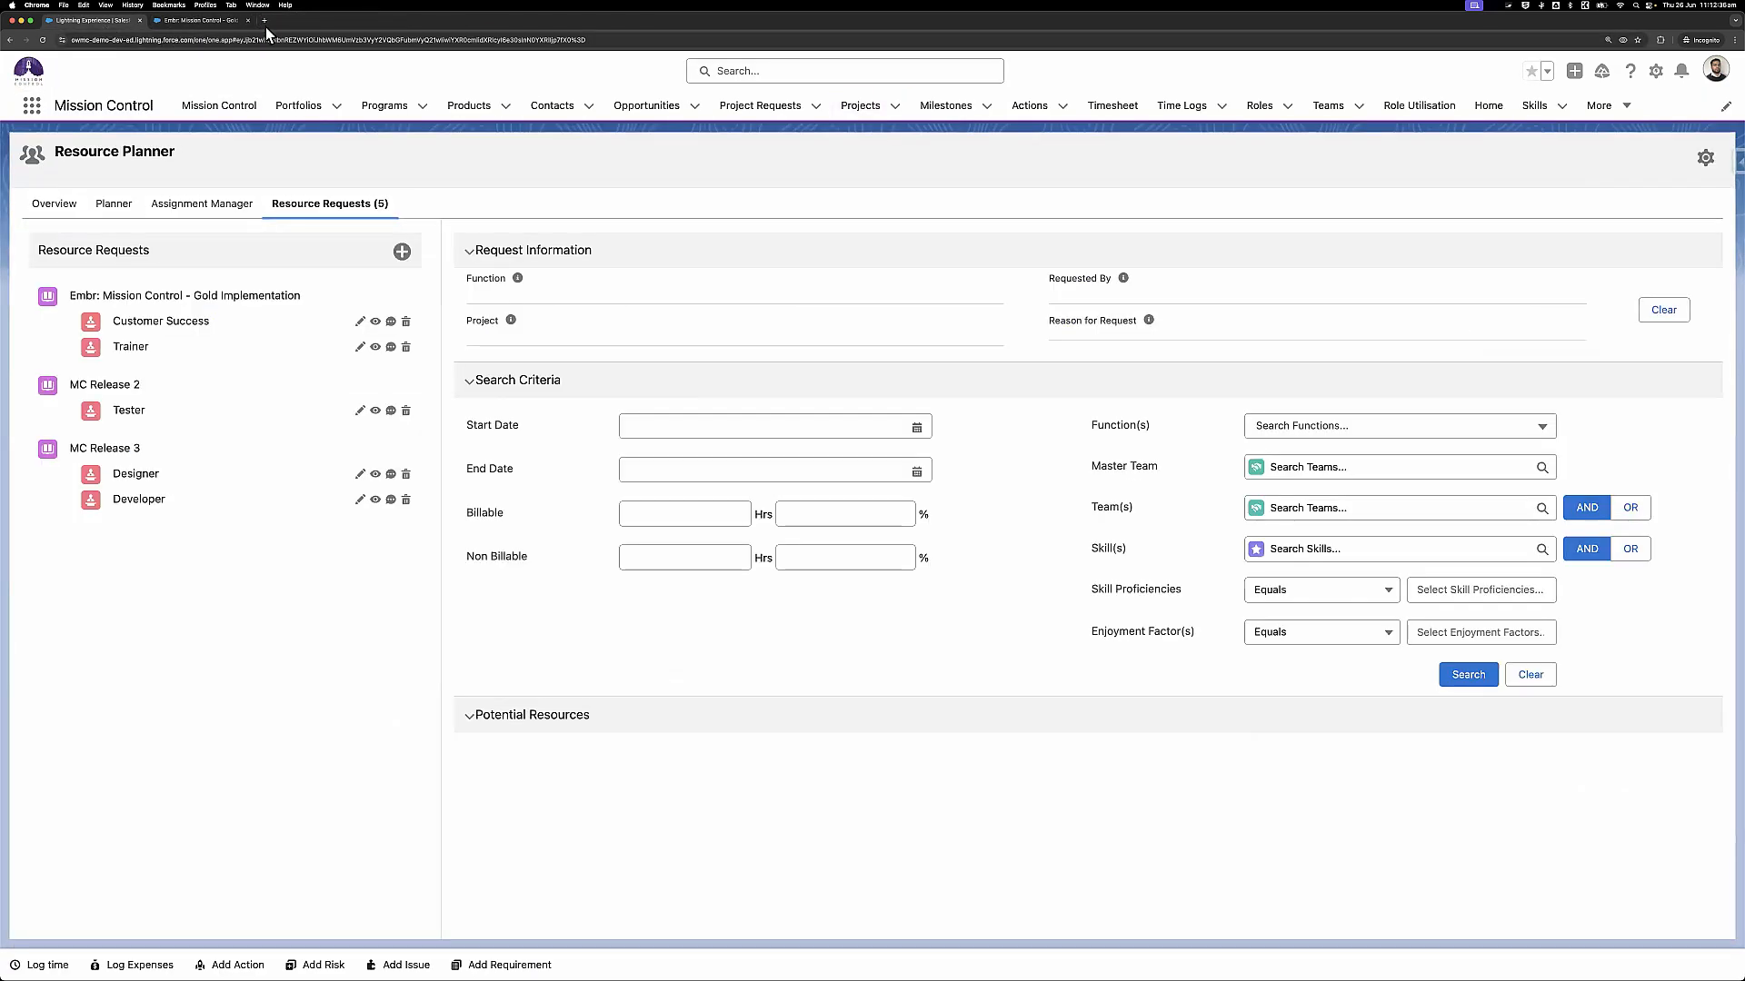
pyautogui.click(40, 44)
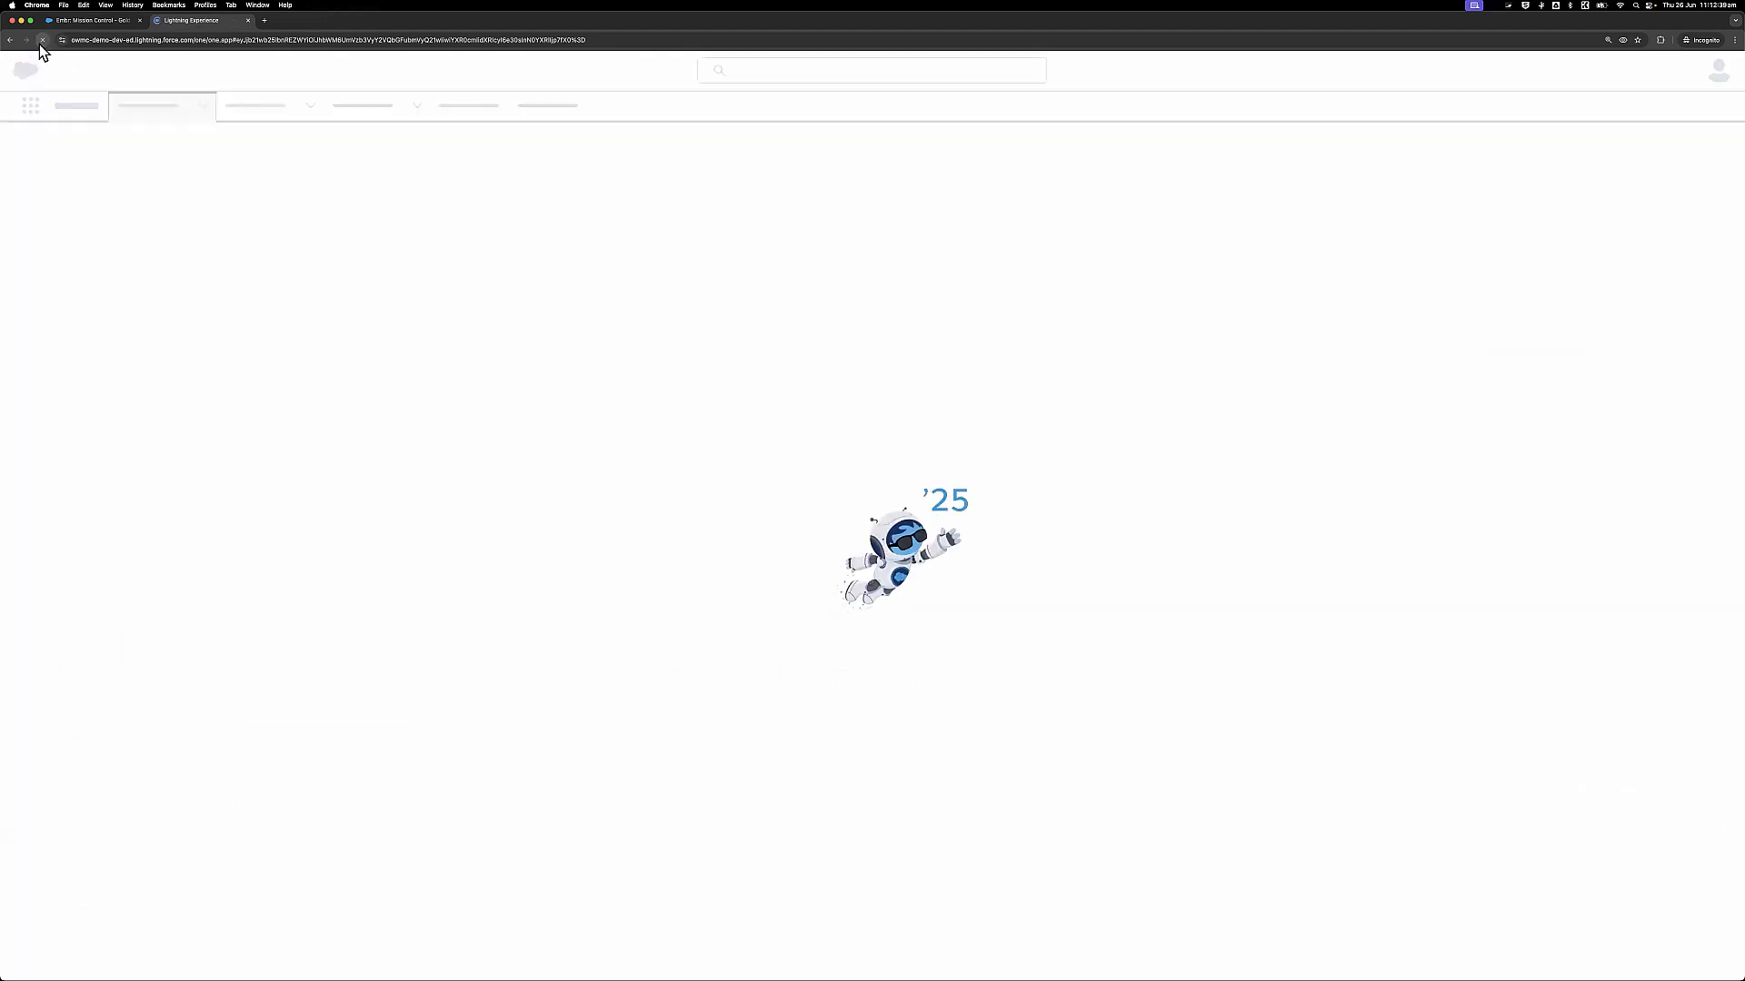
# Examine the placeholder owners of milestones and actions in the Work Breakdown Structure of the Embr: Mission Control - Gold Implementation project
pyautogui.click(100, 20)
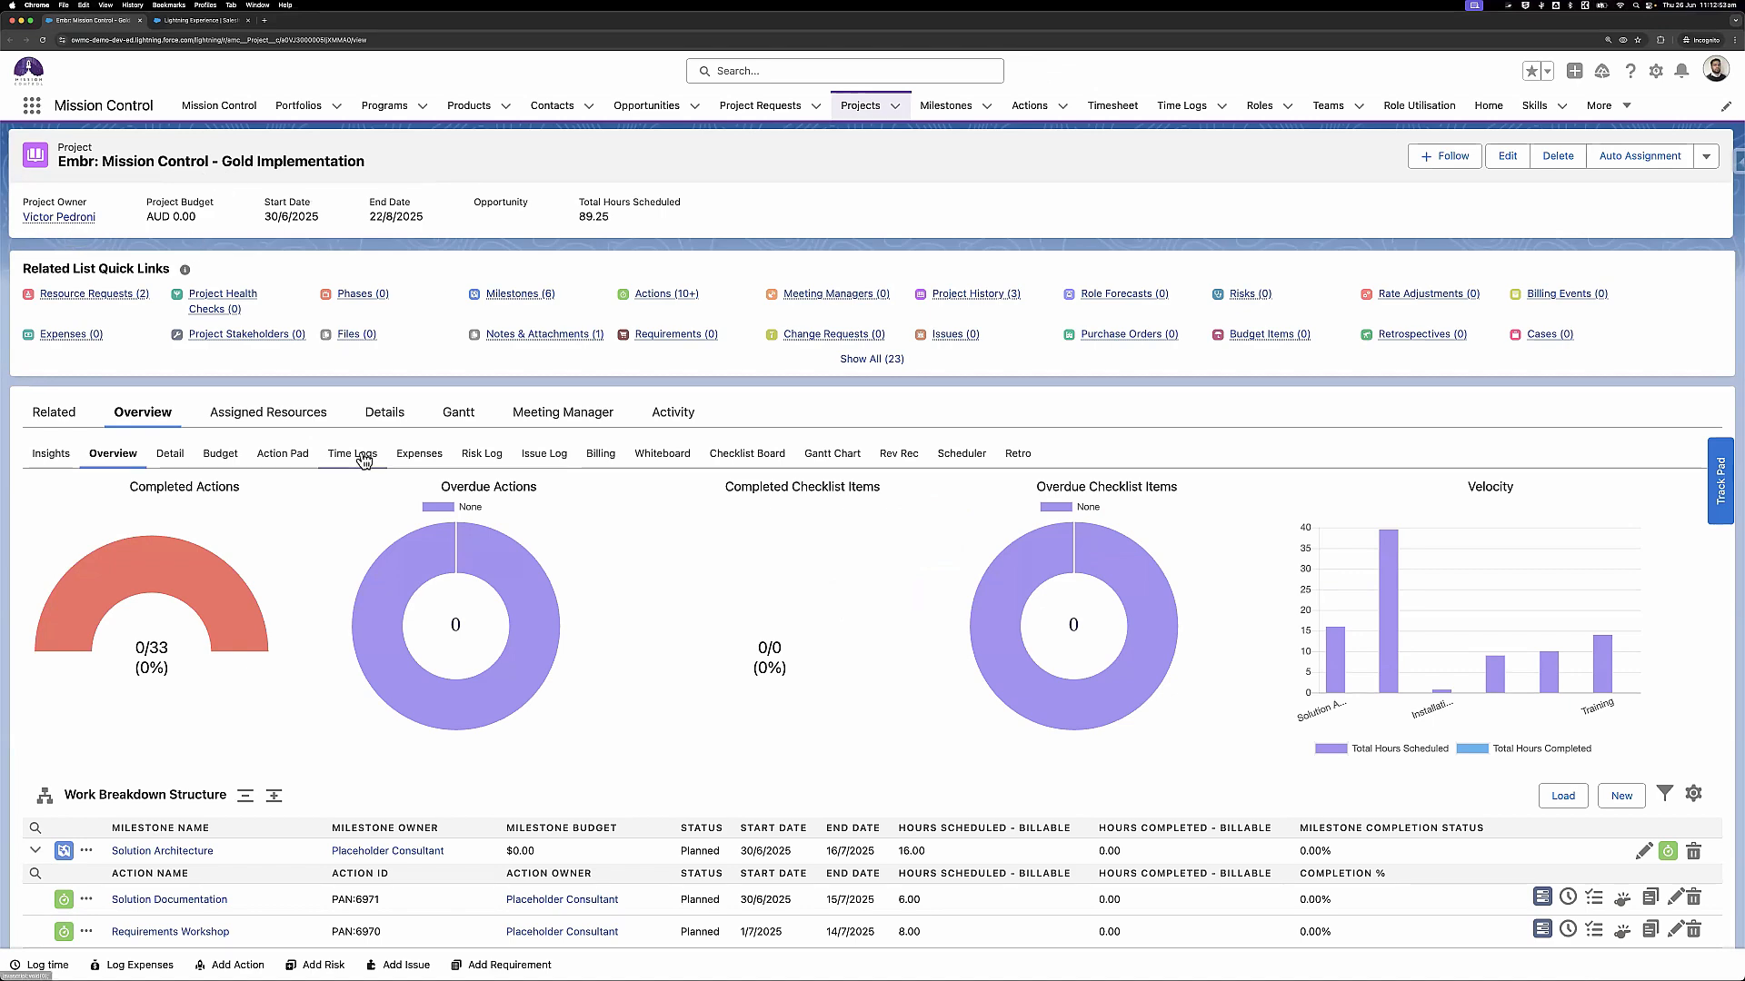
pyautogui.scroll(-2, 363, 461)
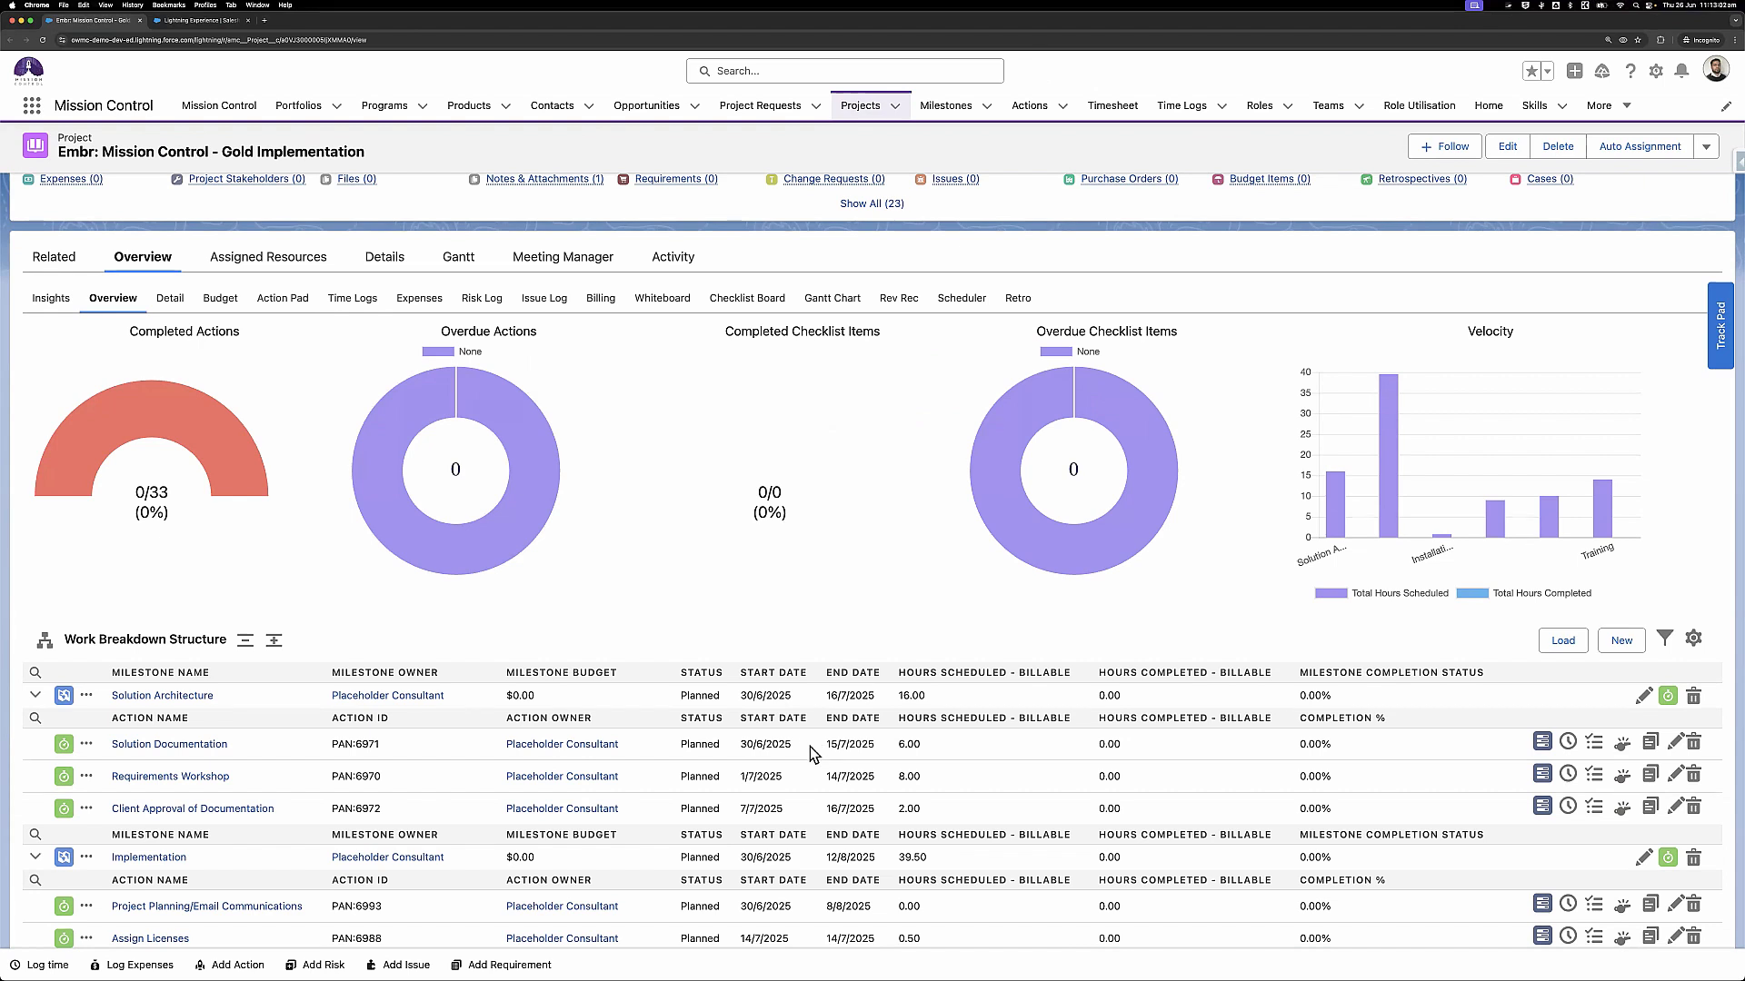
pyautogui.scroll(-2, 809, 745)
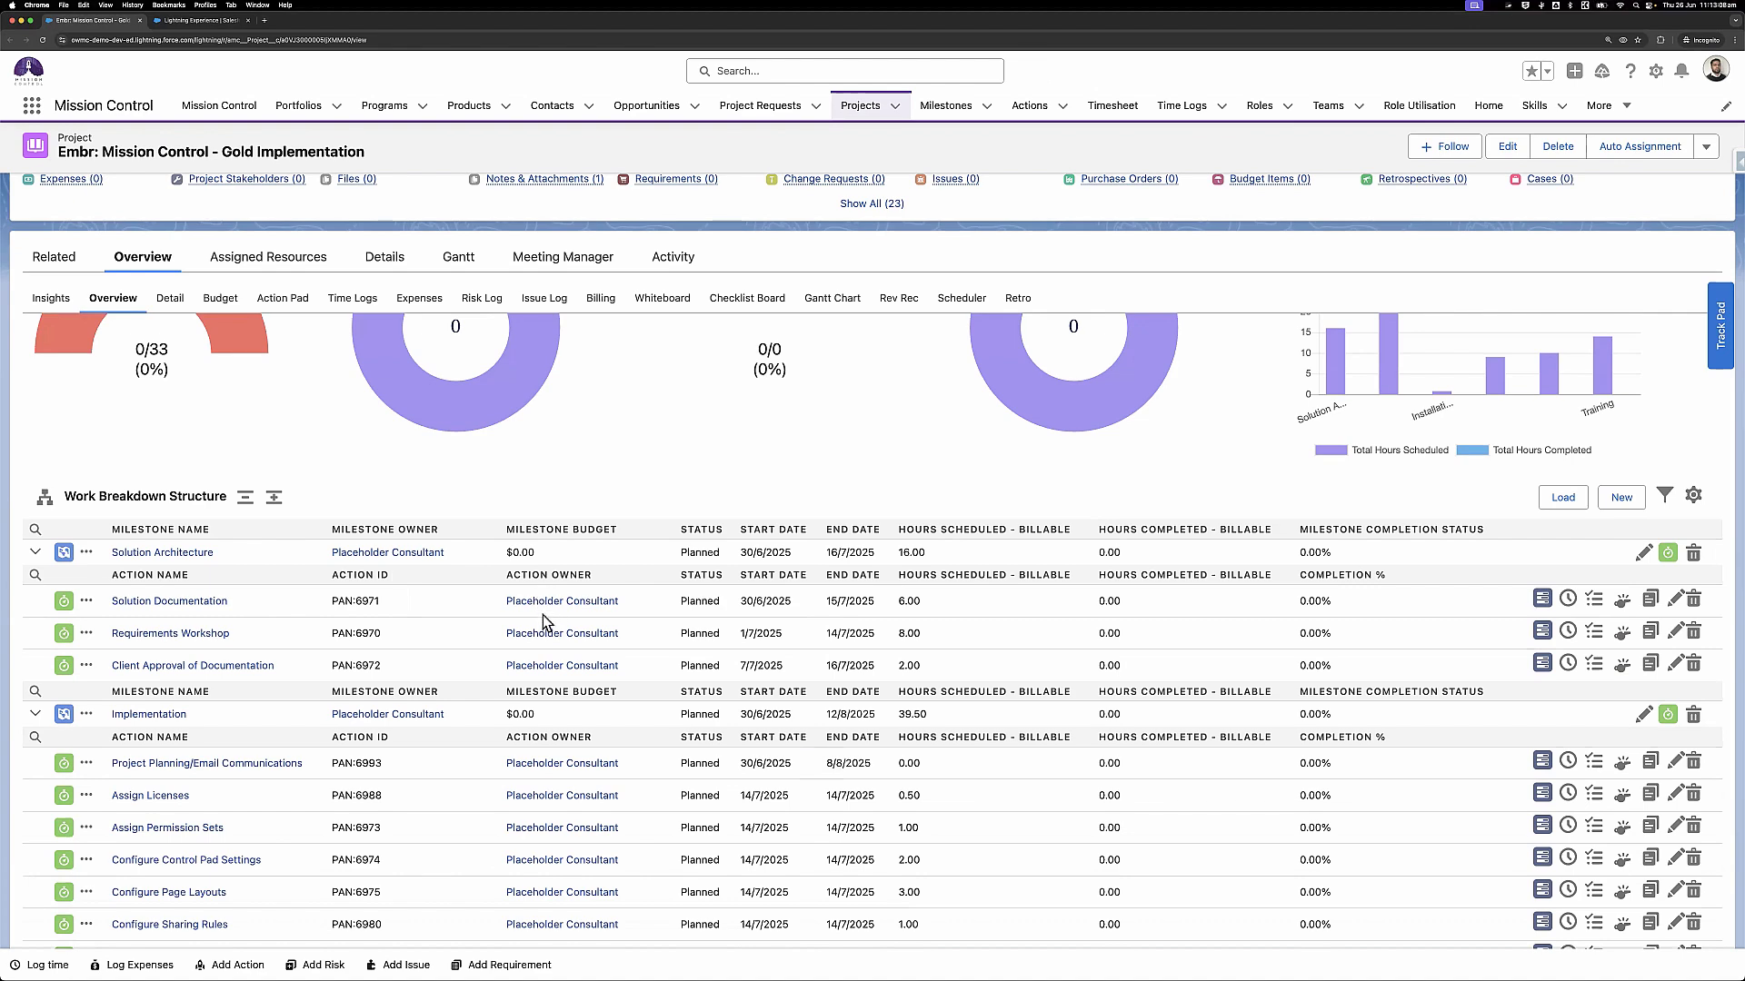
pyautogui.scroll(-7, 542, 623)
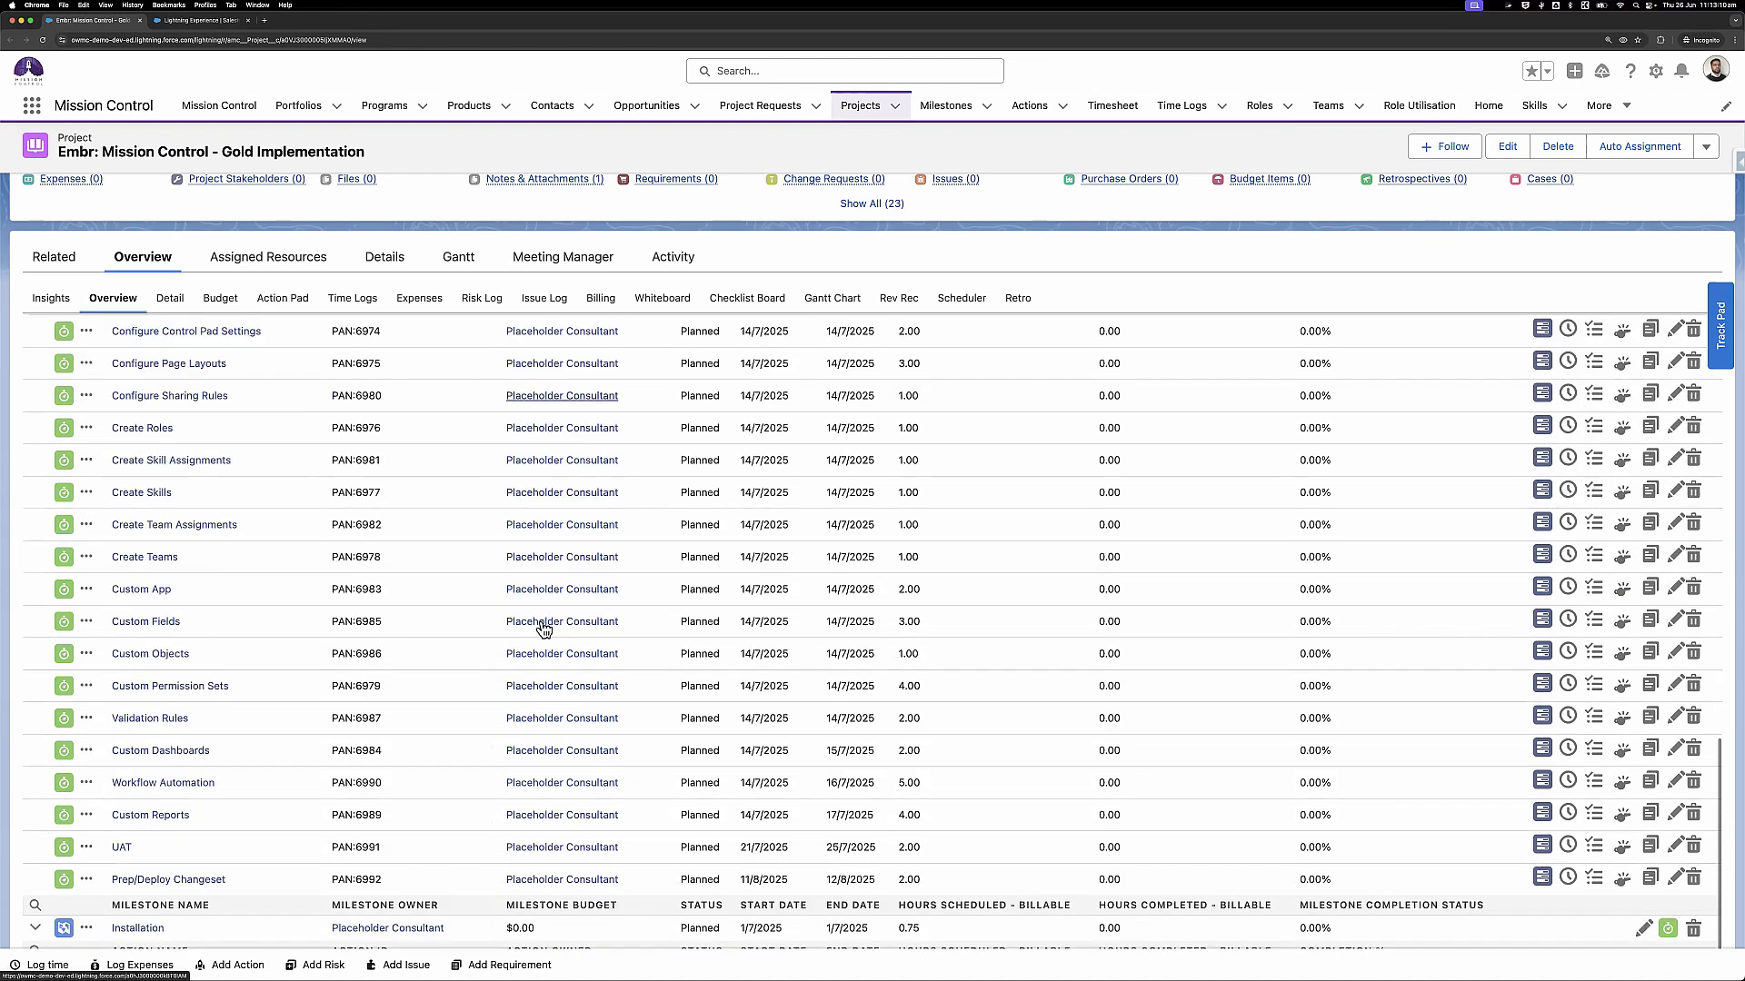
pyautogui.scroll(-3, 544, 628)
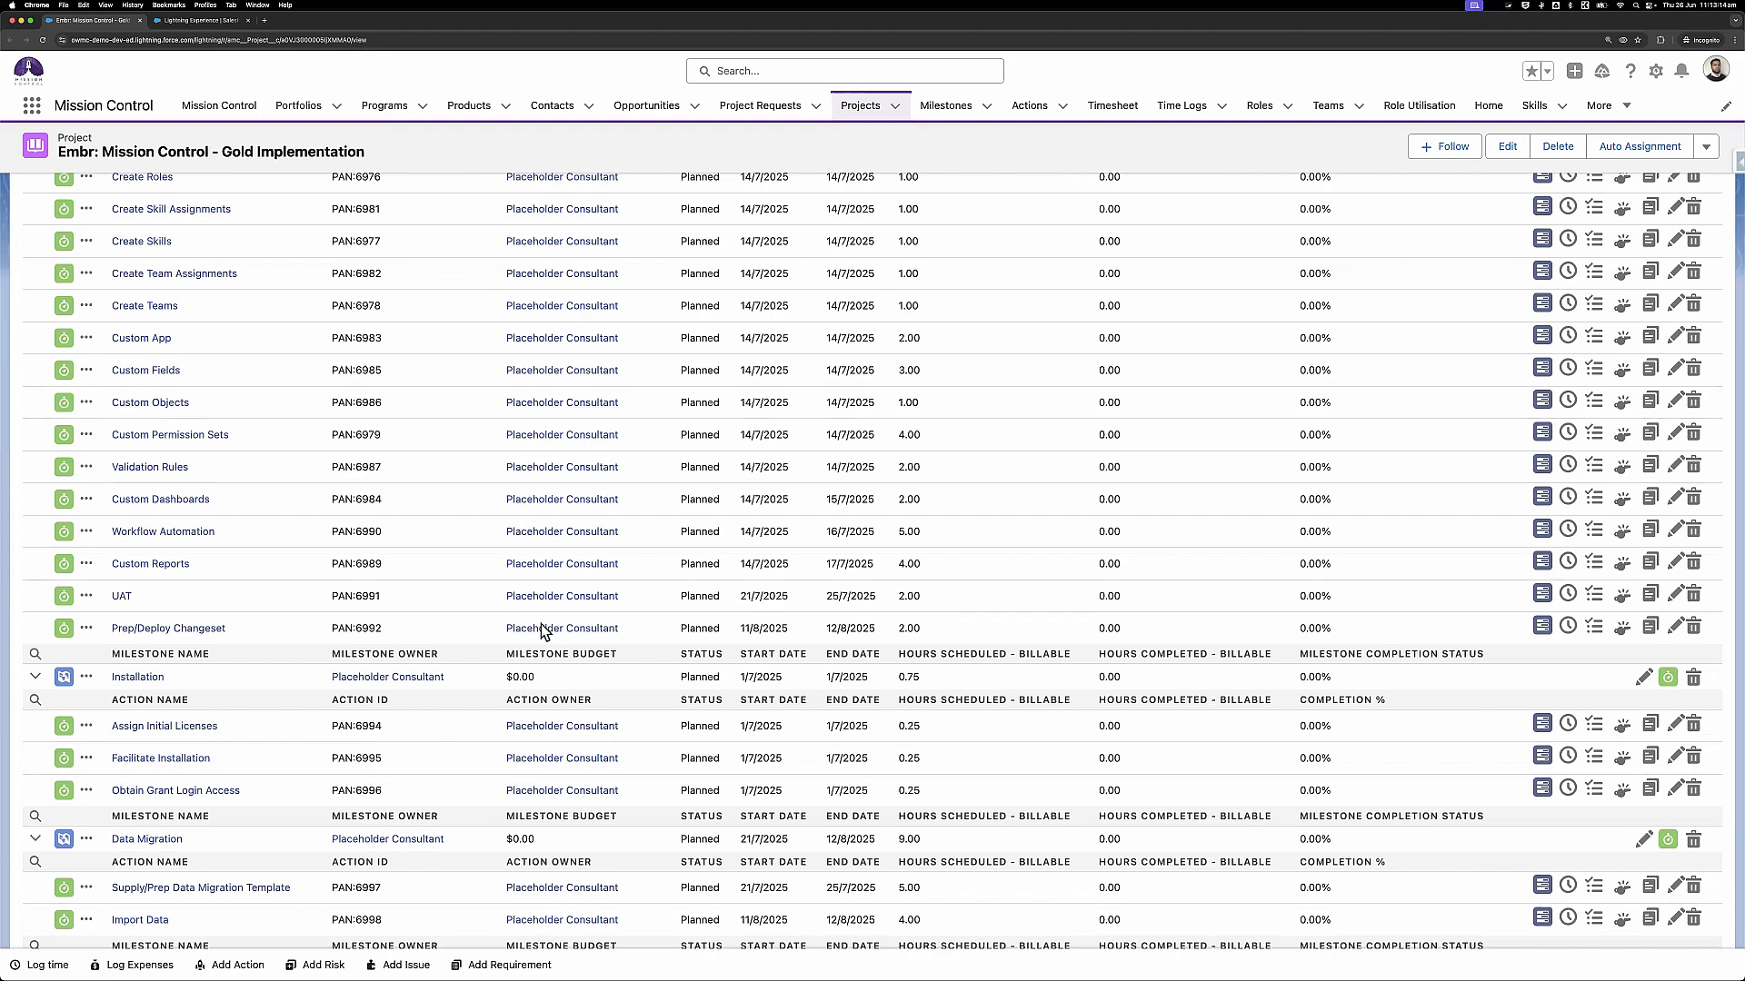
pyautogui.scroll(-2, 543, 629)
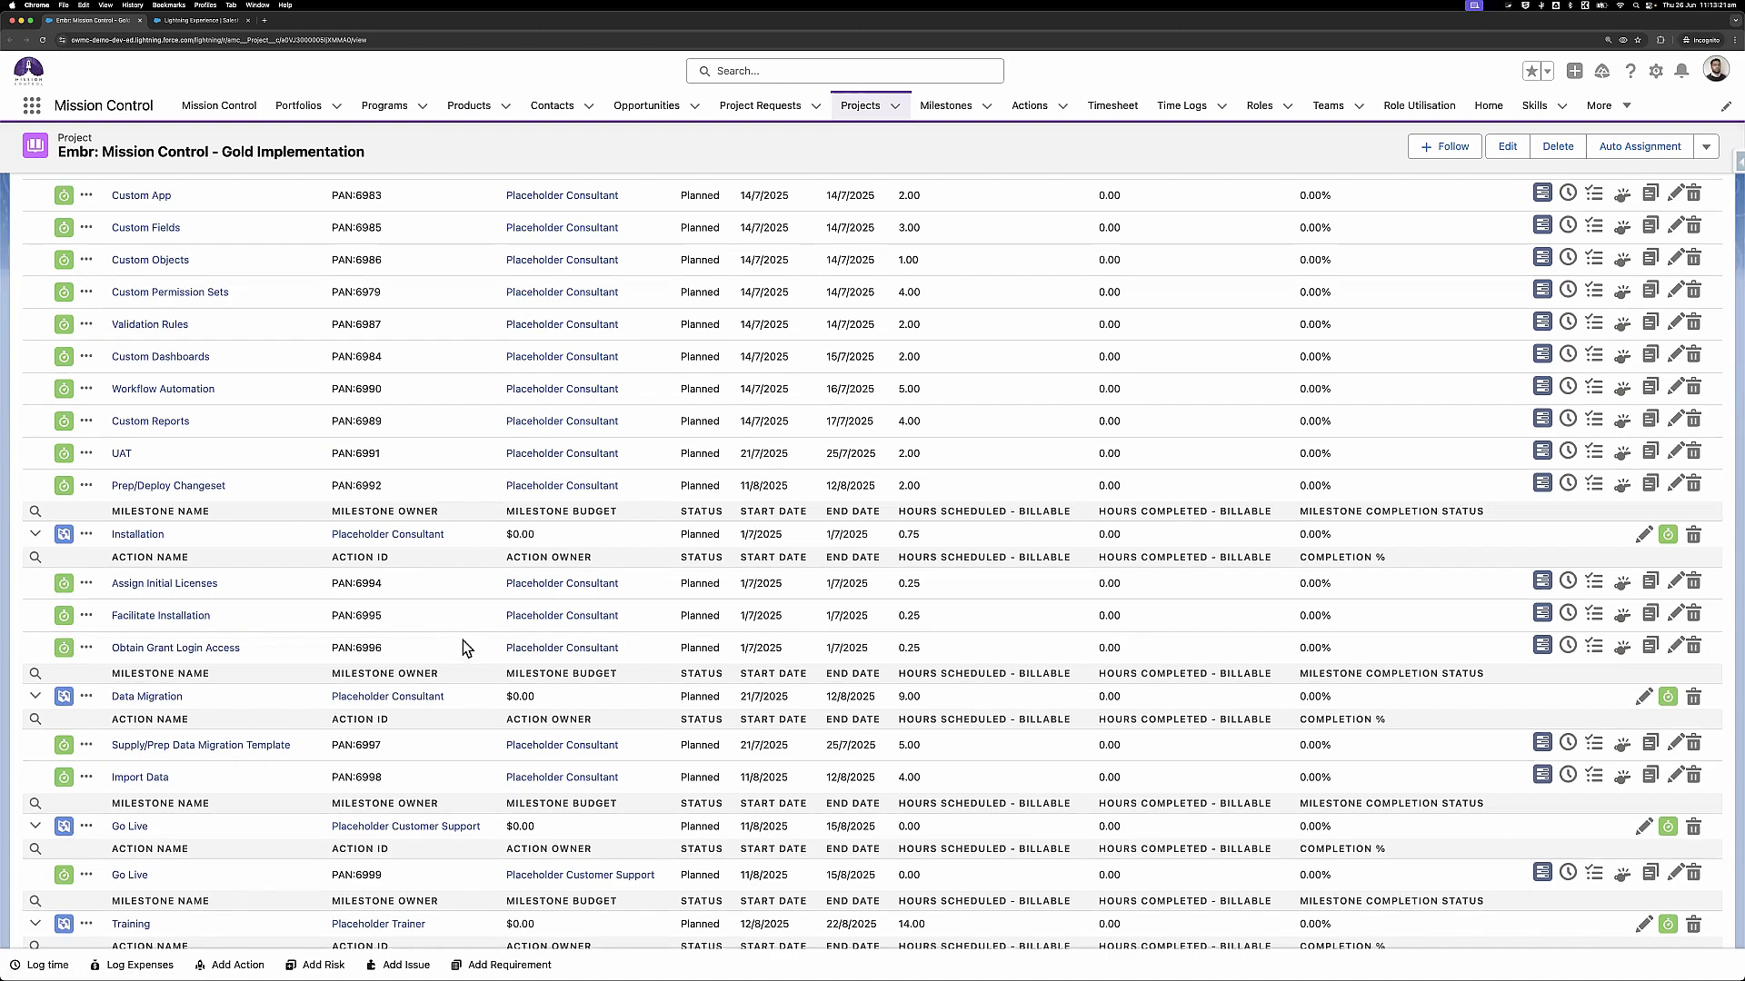
pyautogui.scroll(-2, 461, 640)
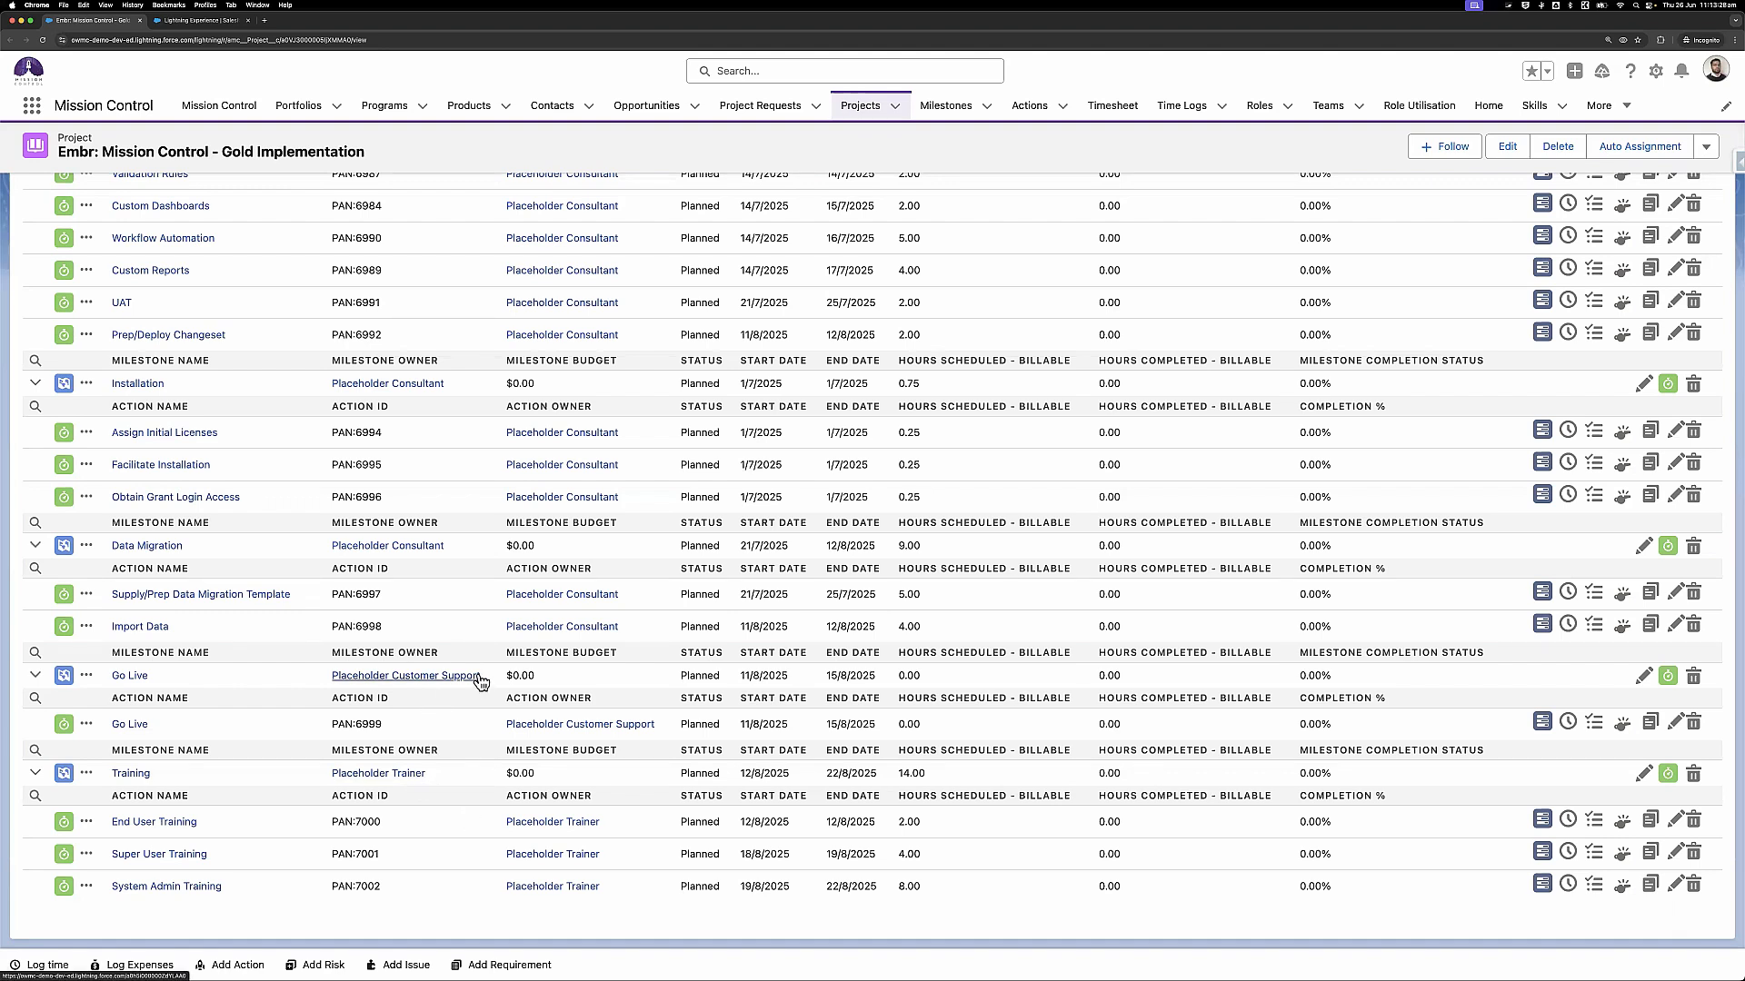
pyautogui.scroll(15, 480, 680)
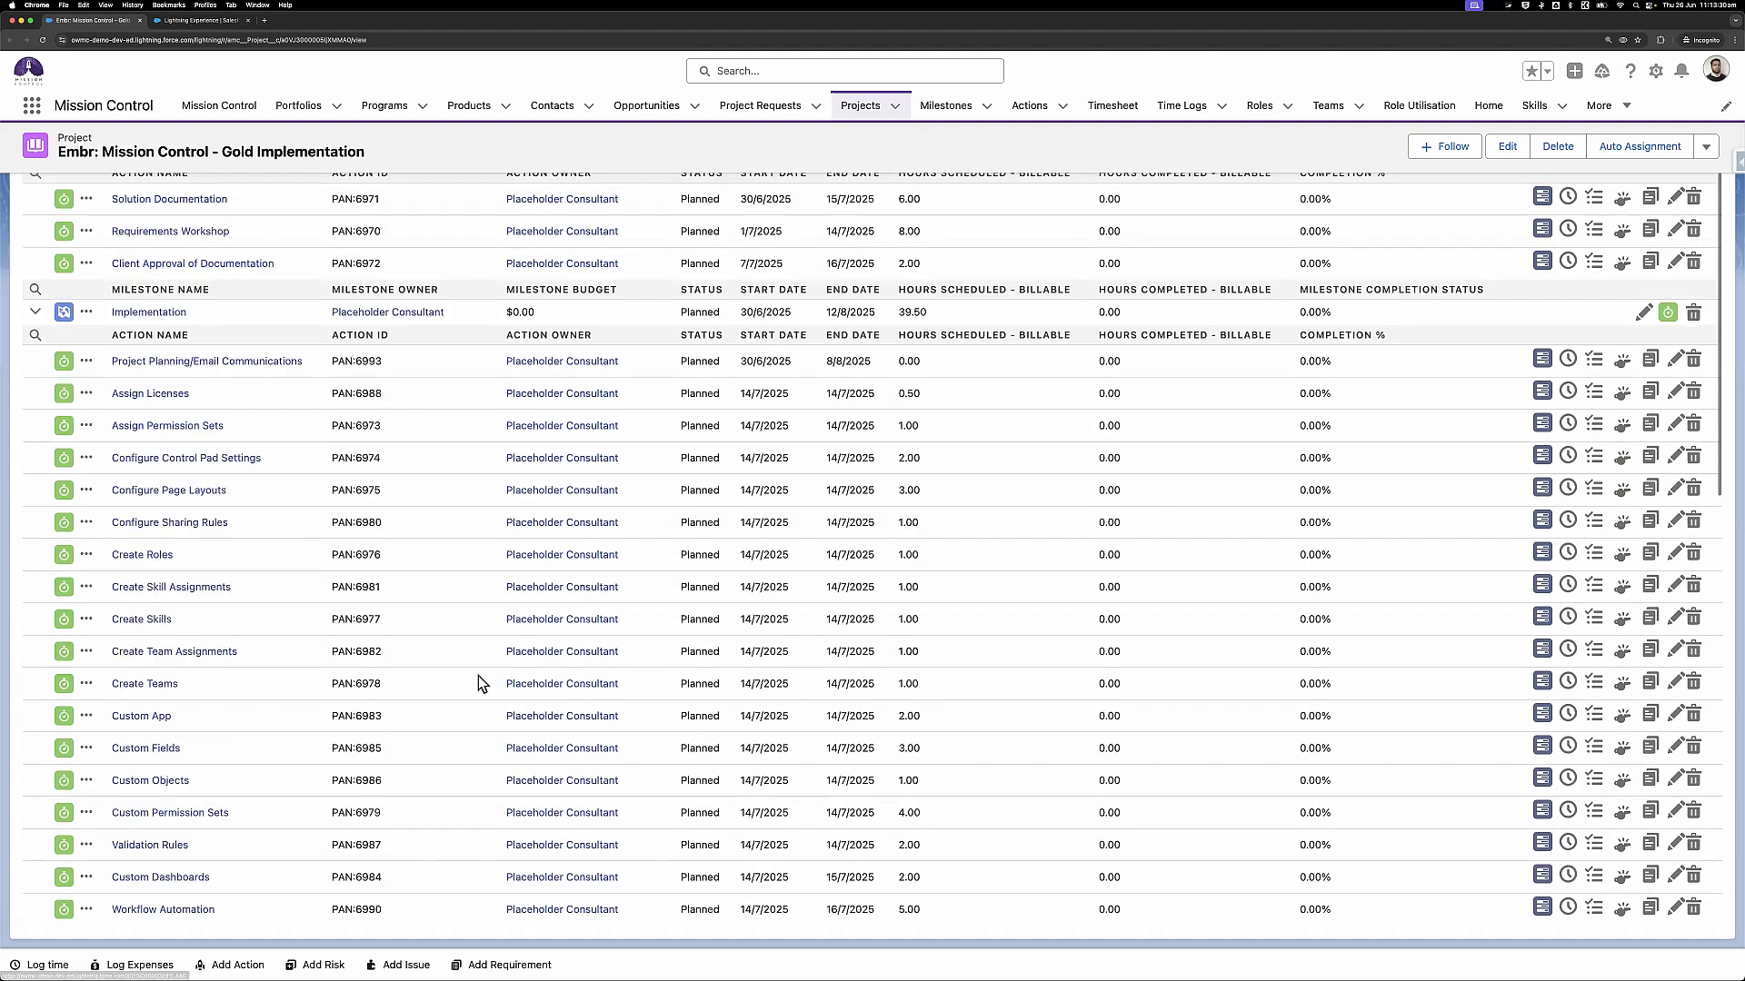
pyautogui.scroll(3, 478, 674)
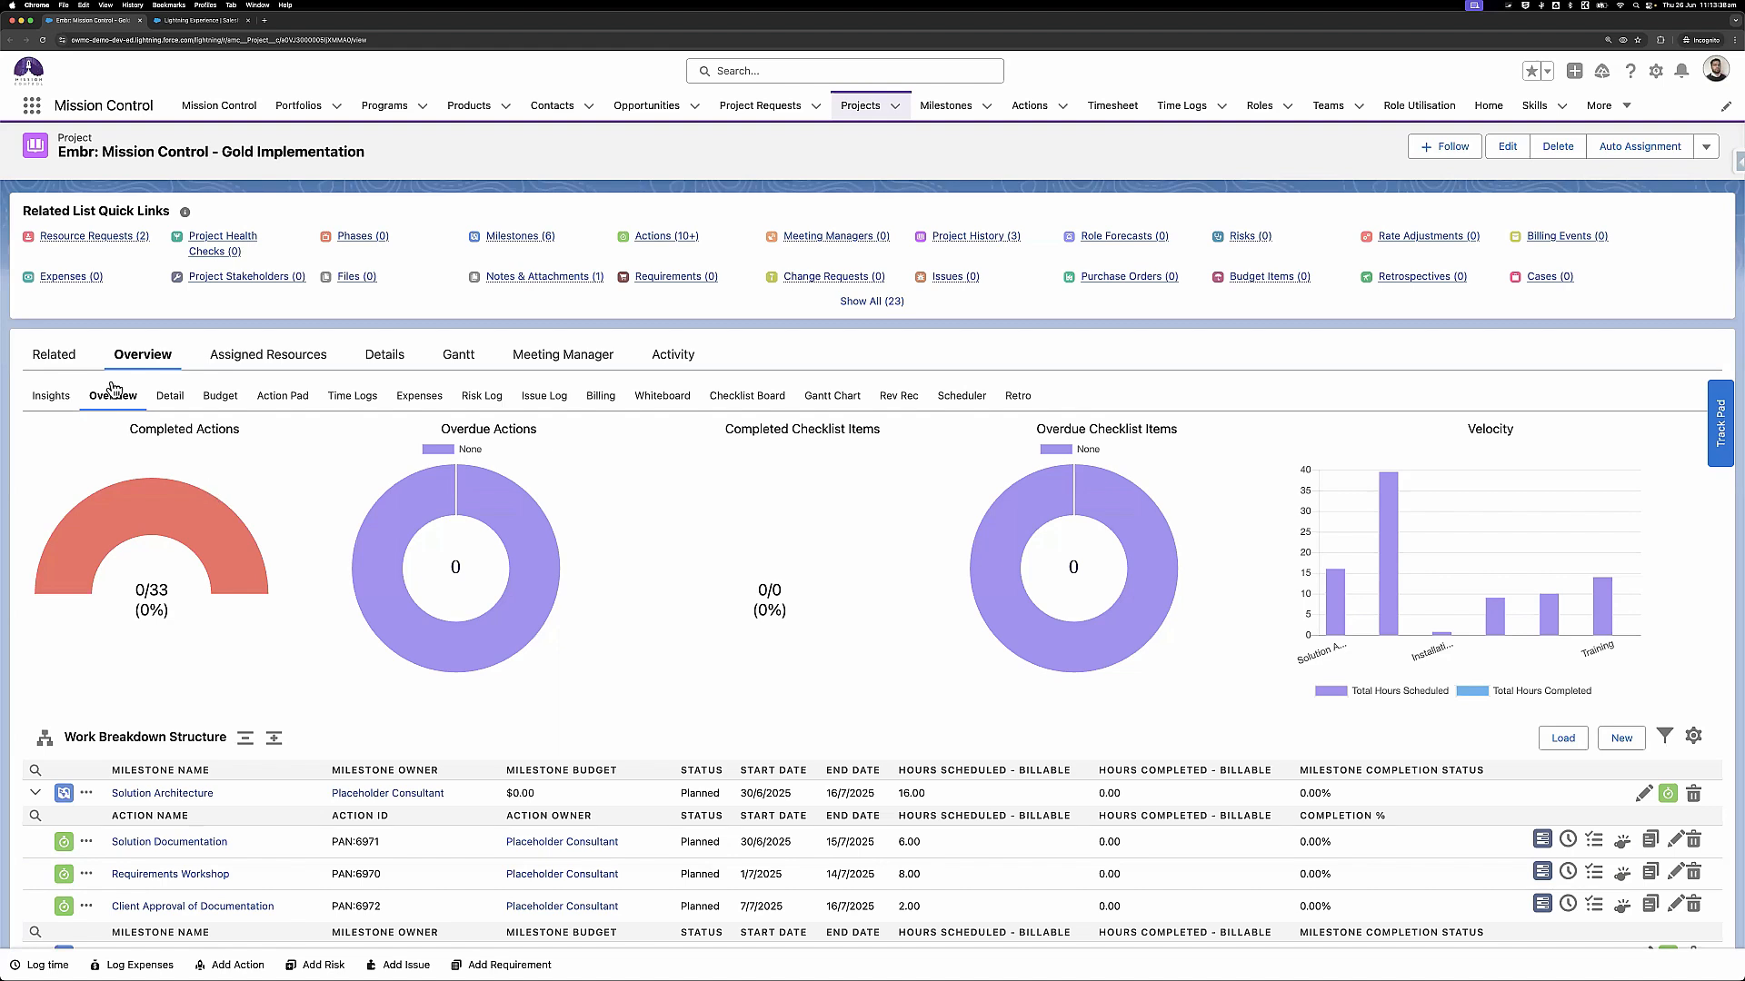
# View the project's full list of related Resource Requests and return to the project record
pyautogui.click(65, 354)
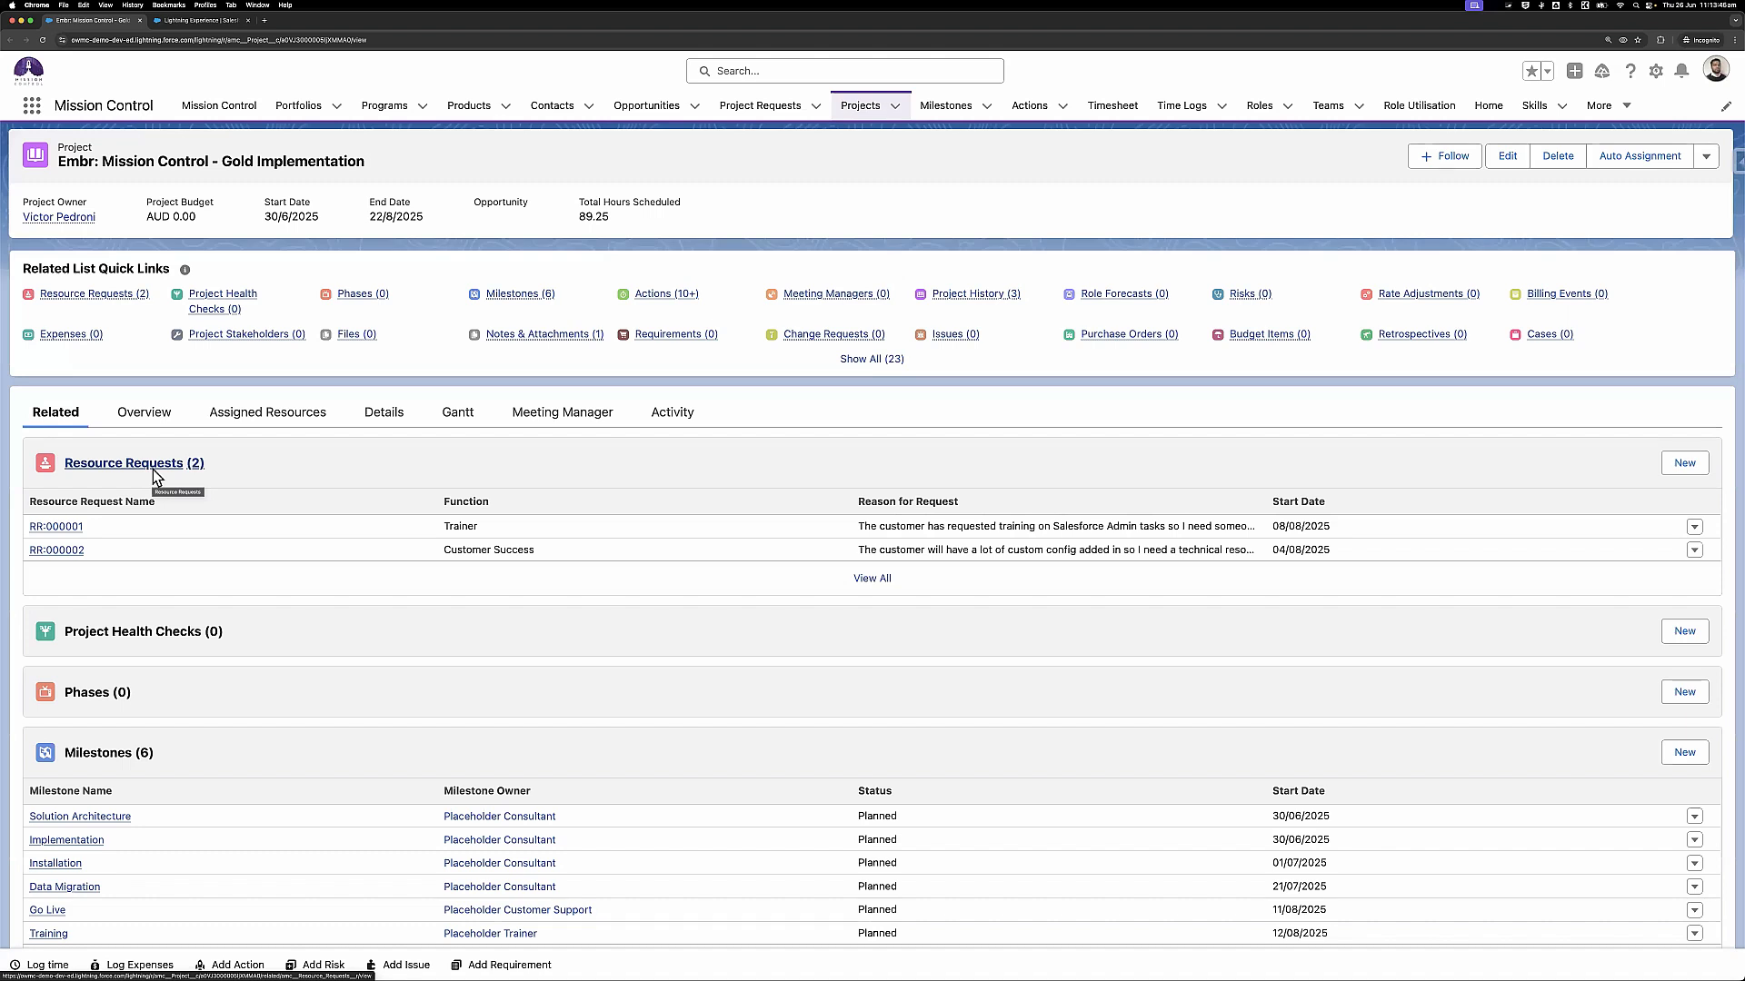
pyautogui.click(153, 469)
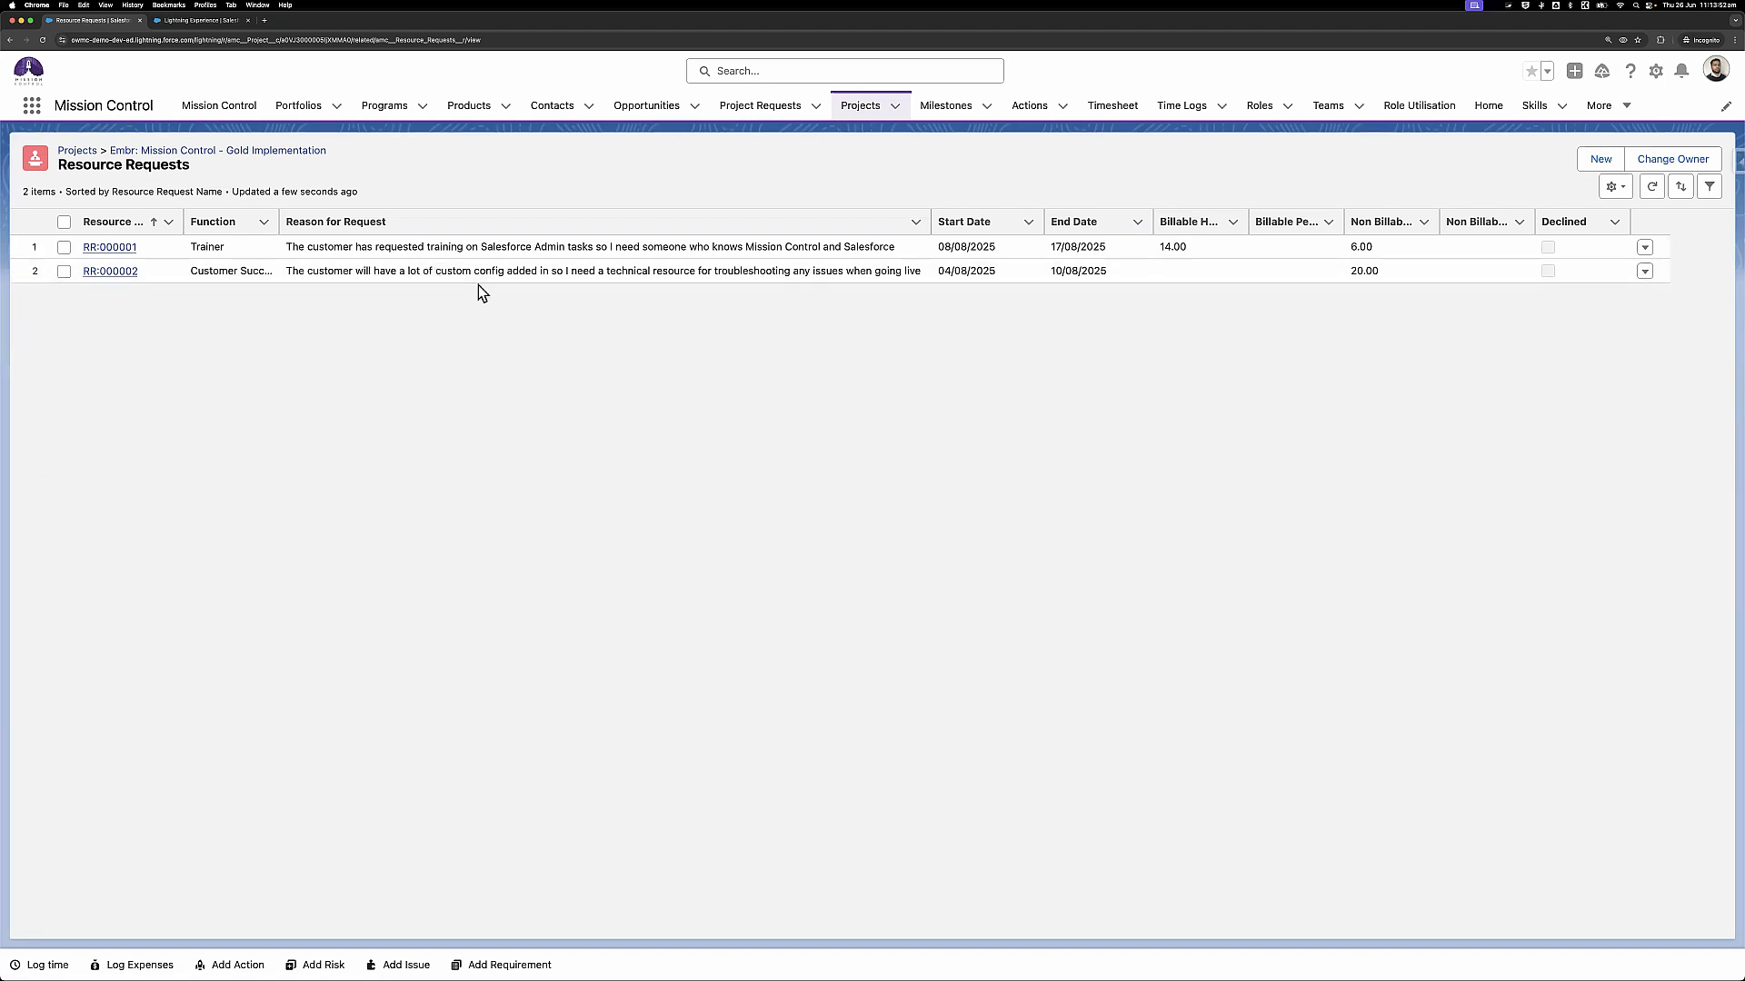
pyautogui.click(265, 159)
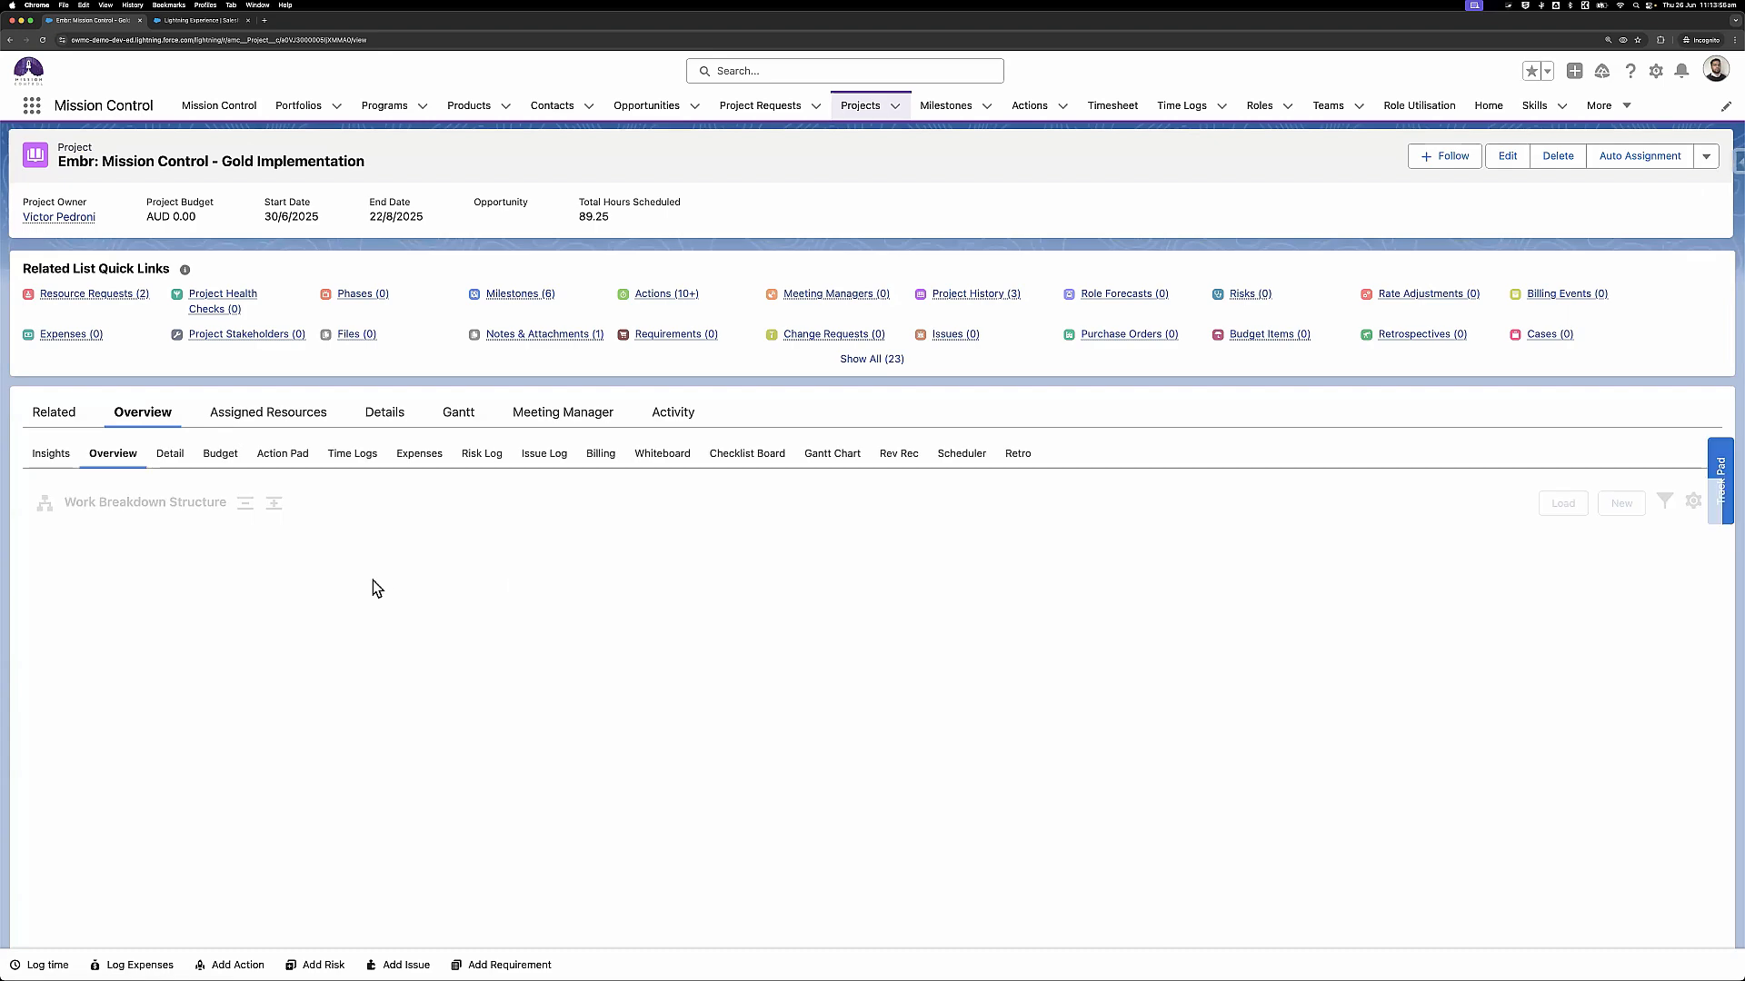
# Collapse all milestones in the project's Work Breakdown Structure and review their owners, dates and scheduled hours
pyautogui.scroll(-3, 247, 625)
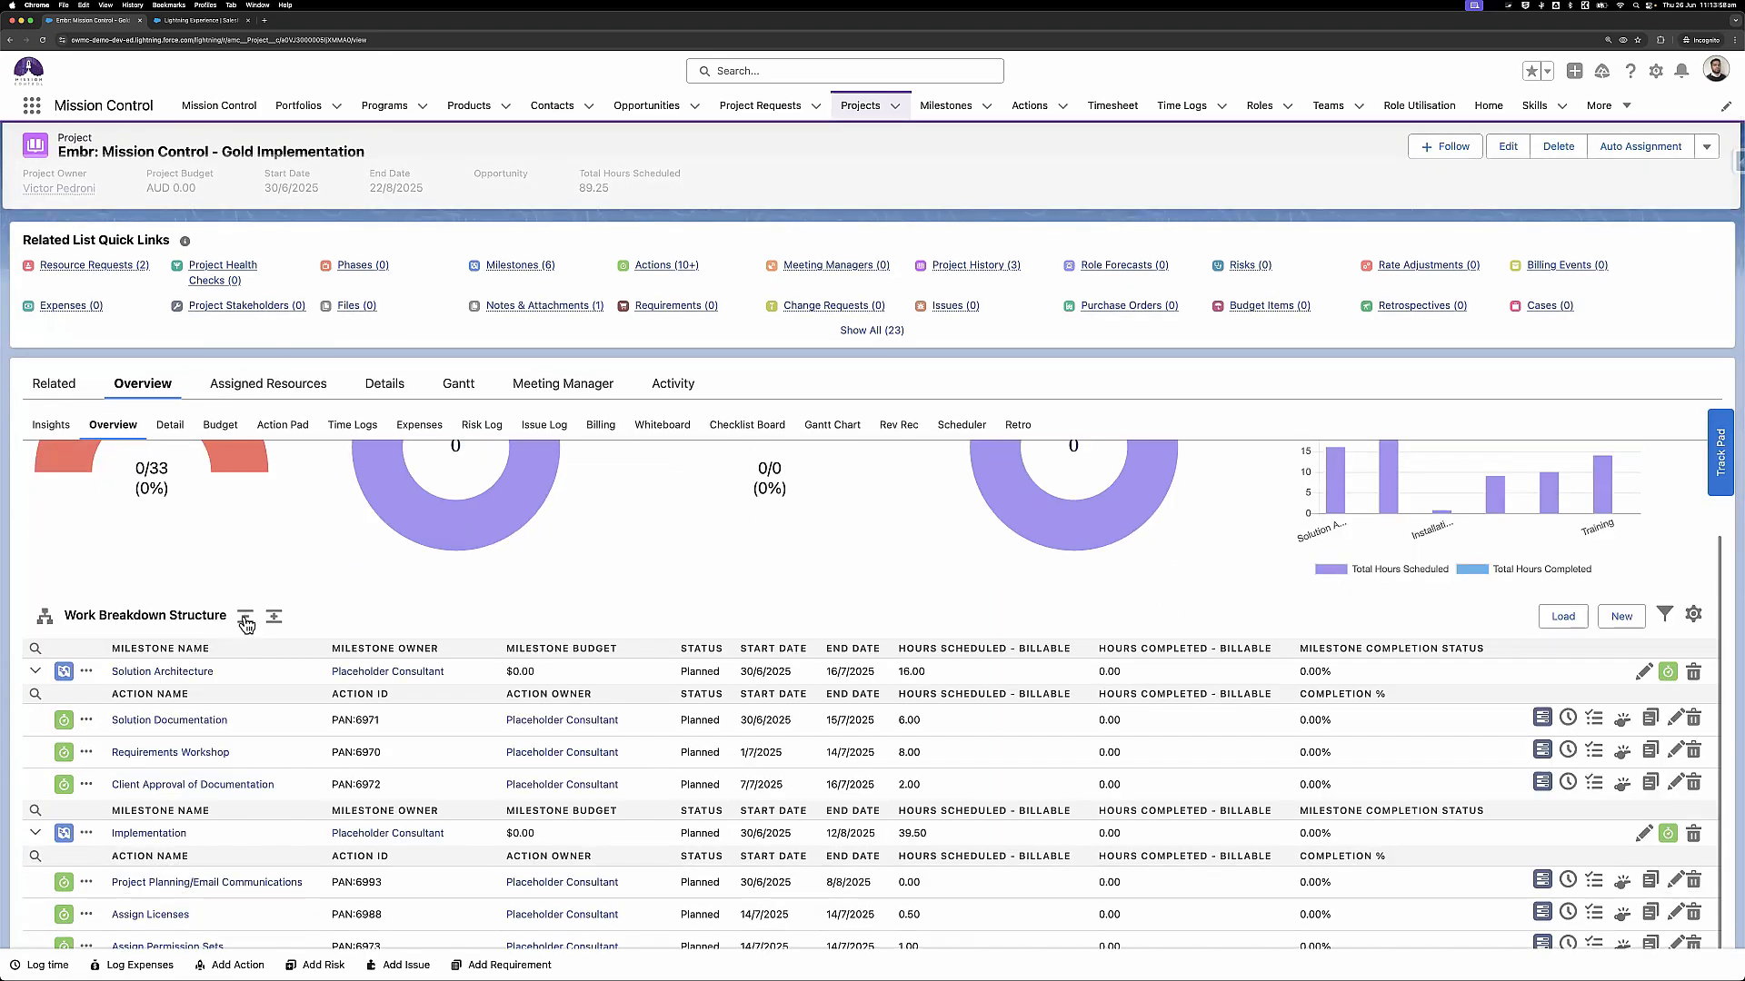
pyautogui.click(245, 618)
pyautogui.scroll(-3, 323, 678)
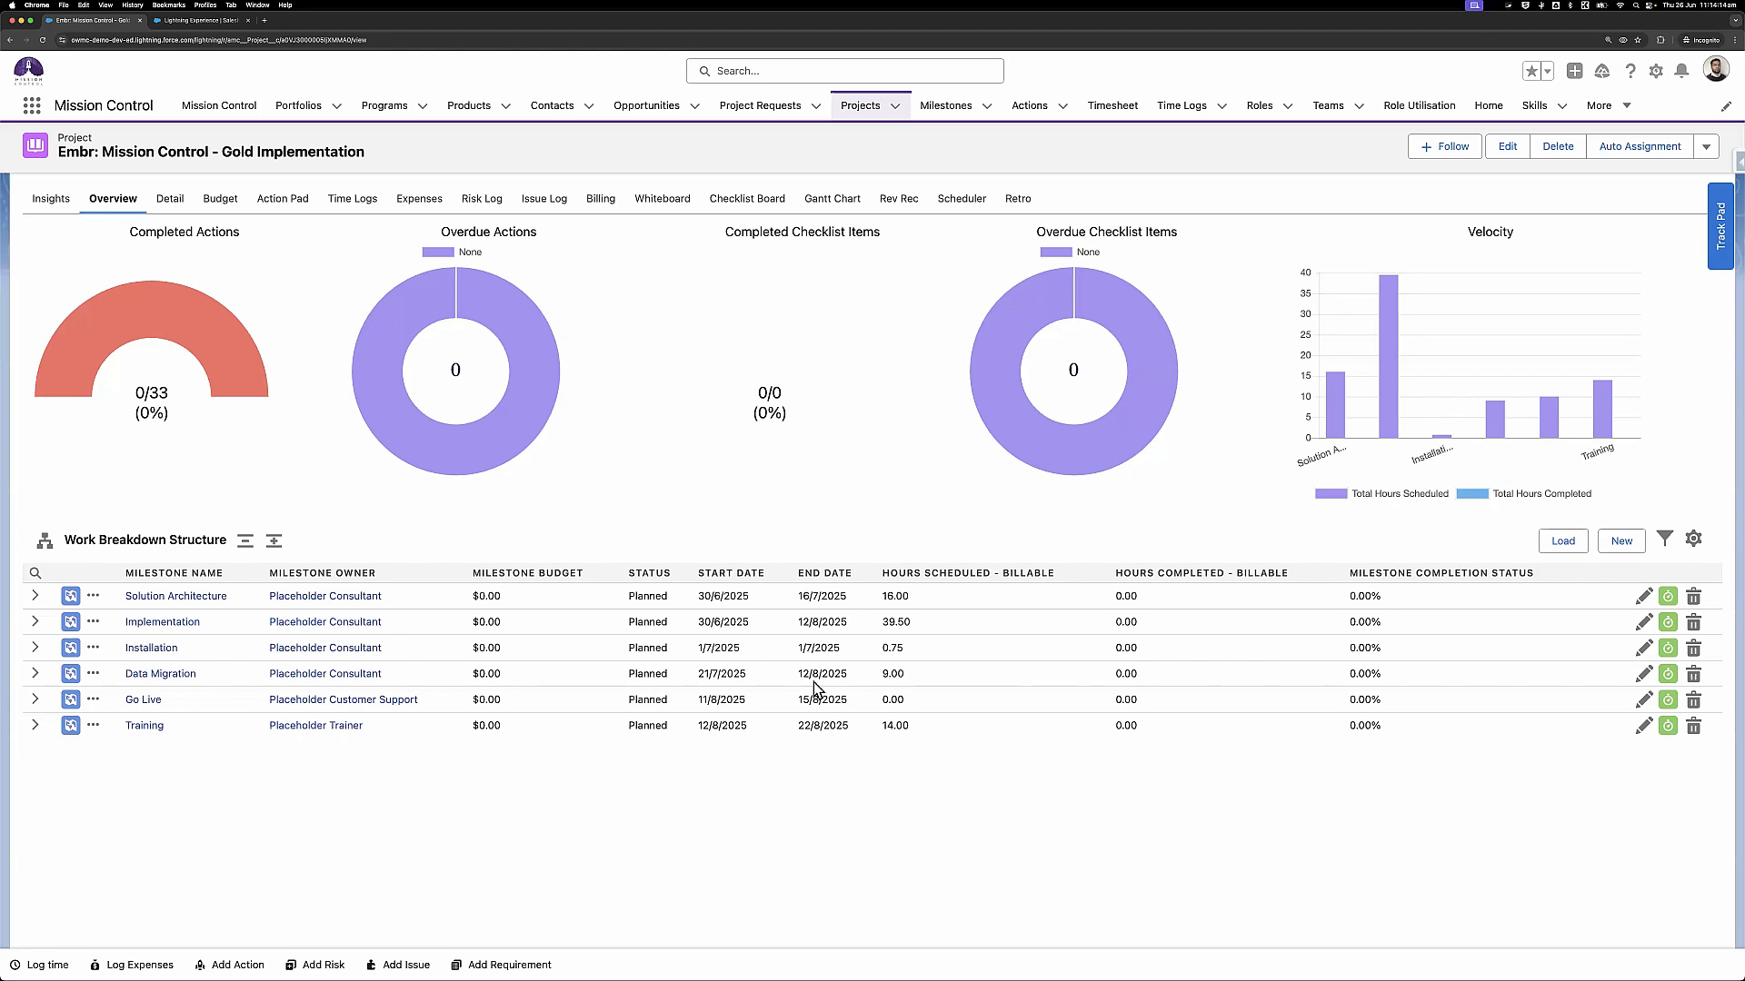
pyautogui.scroll(3, 318, 253)
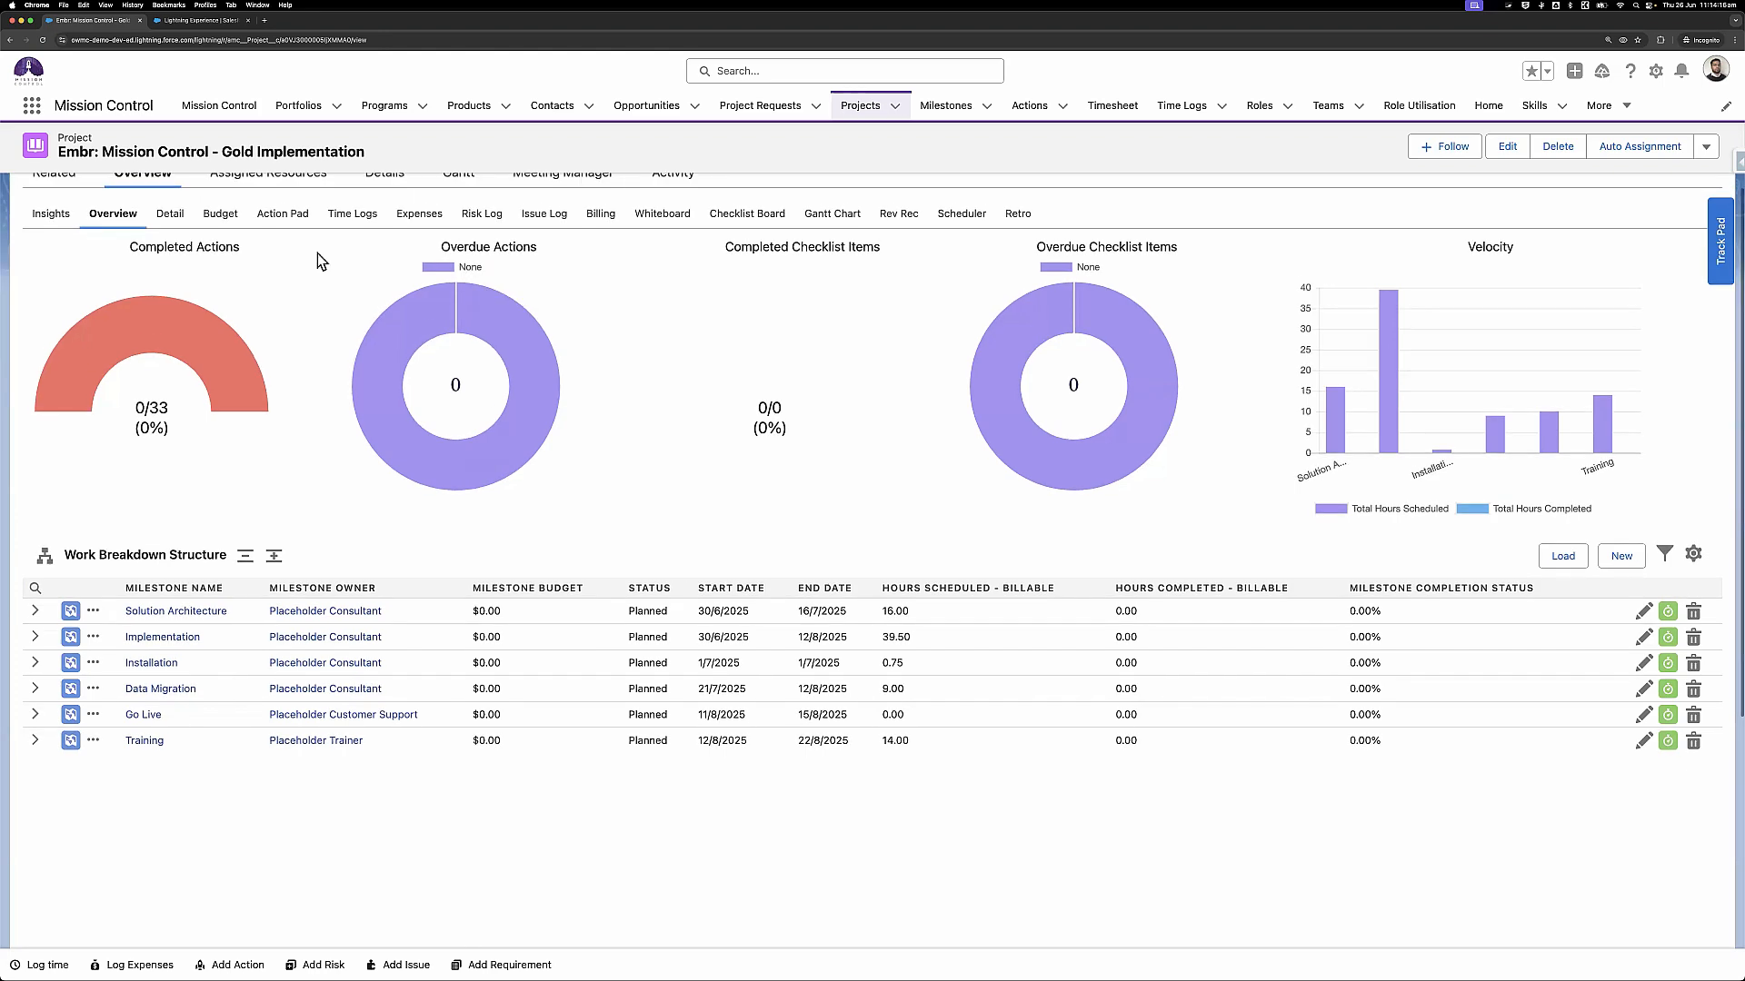
# Start a new resource request from the Embr project's related Resource Requests list
pyautogui.click(62, 421)
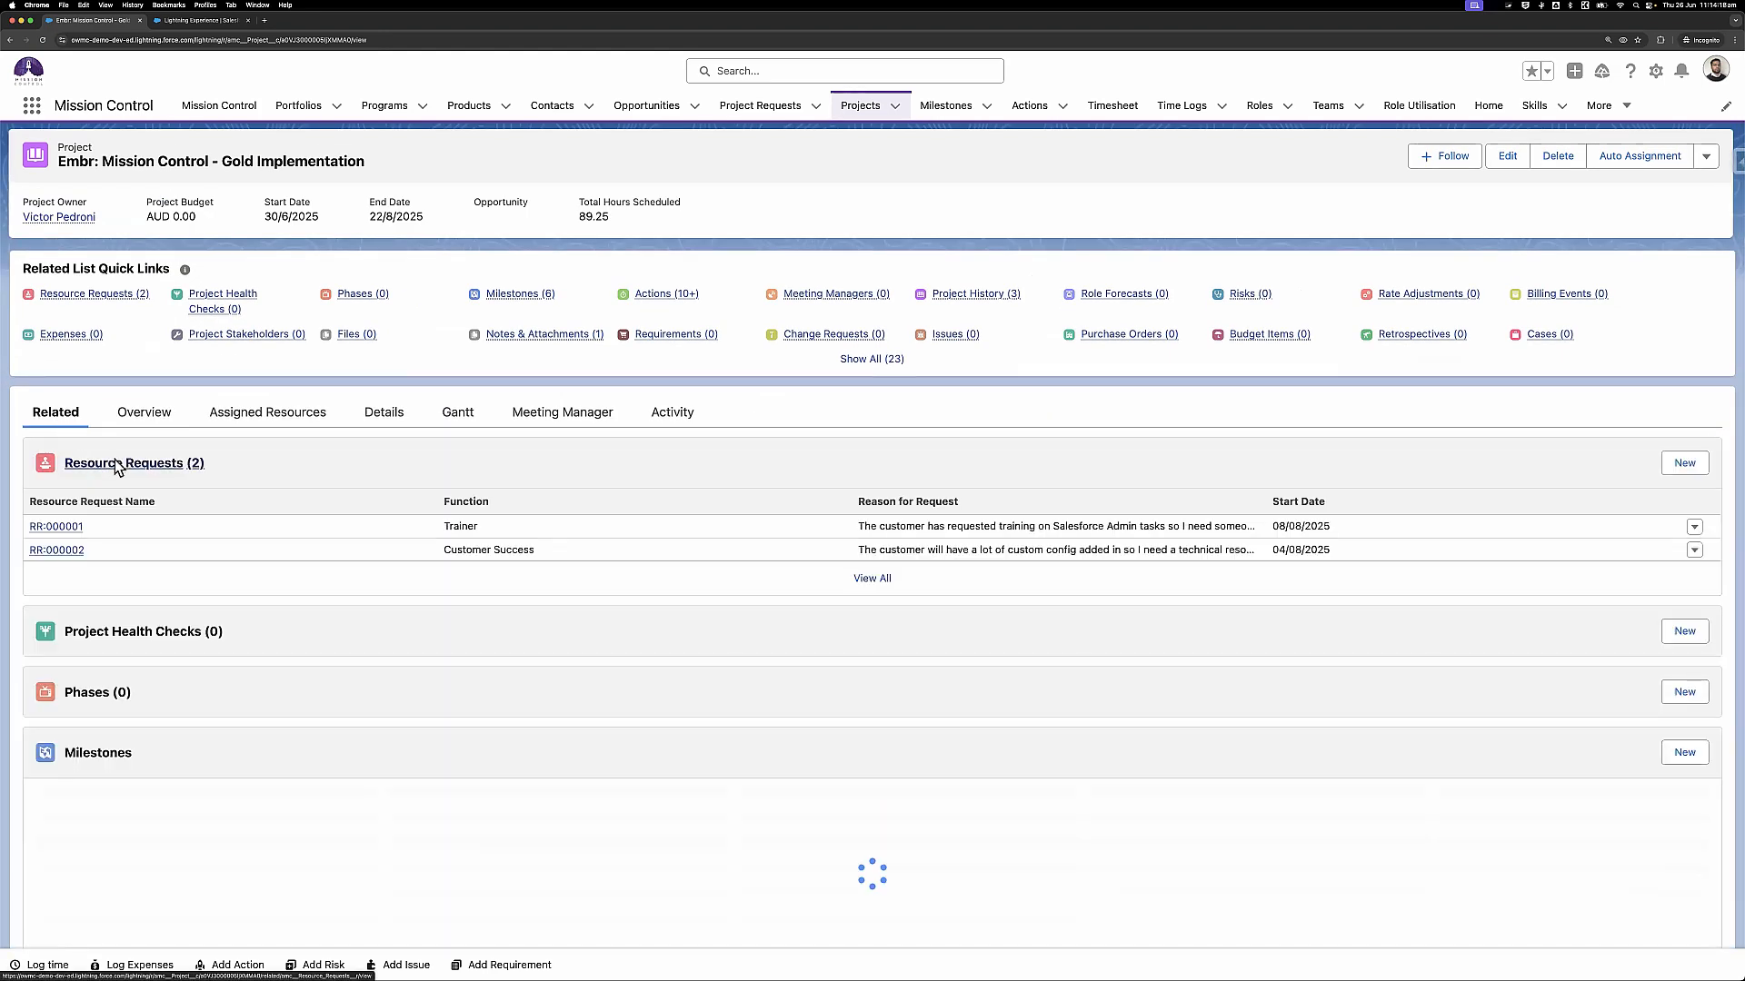
pyautogui.click(87, 461)
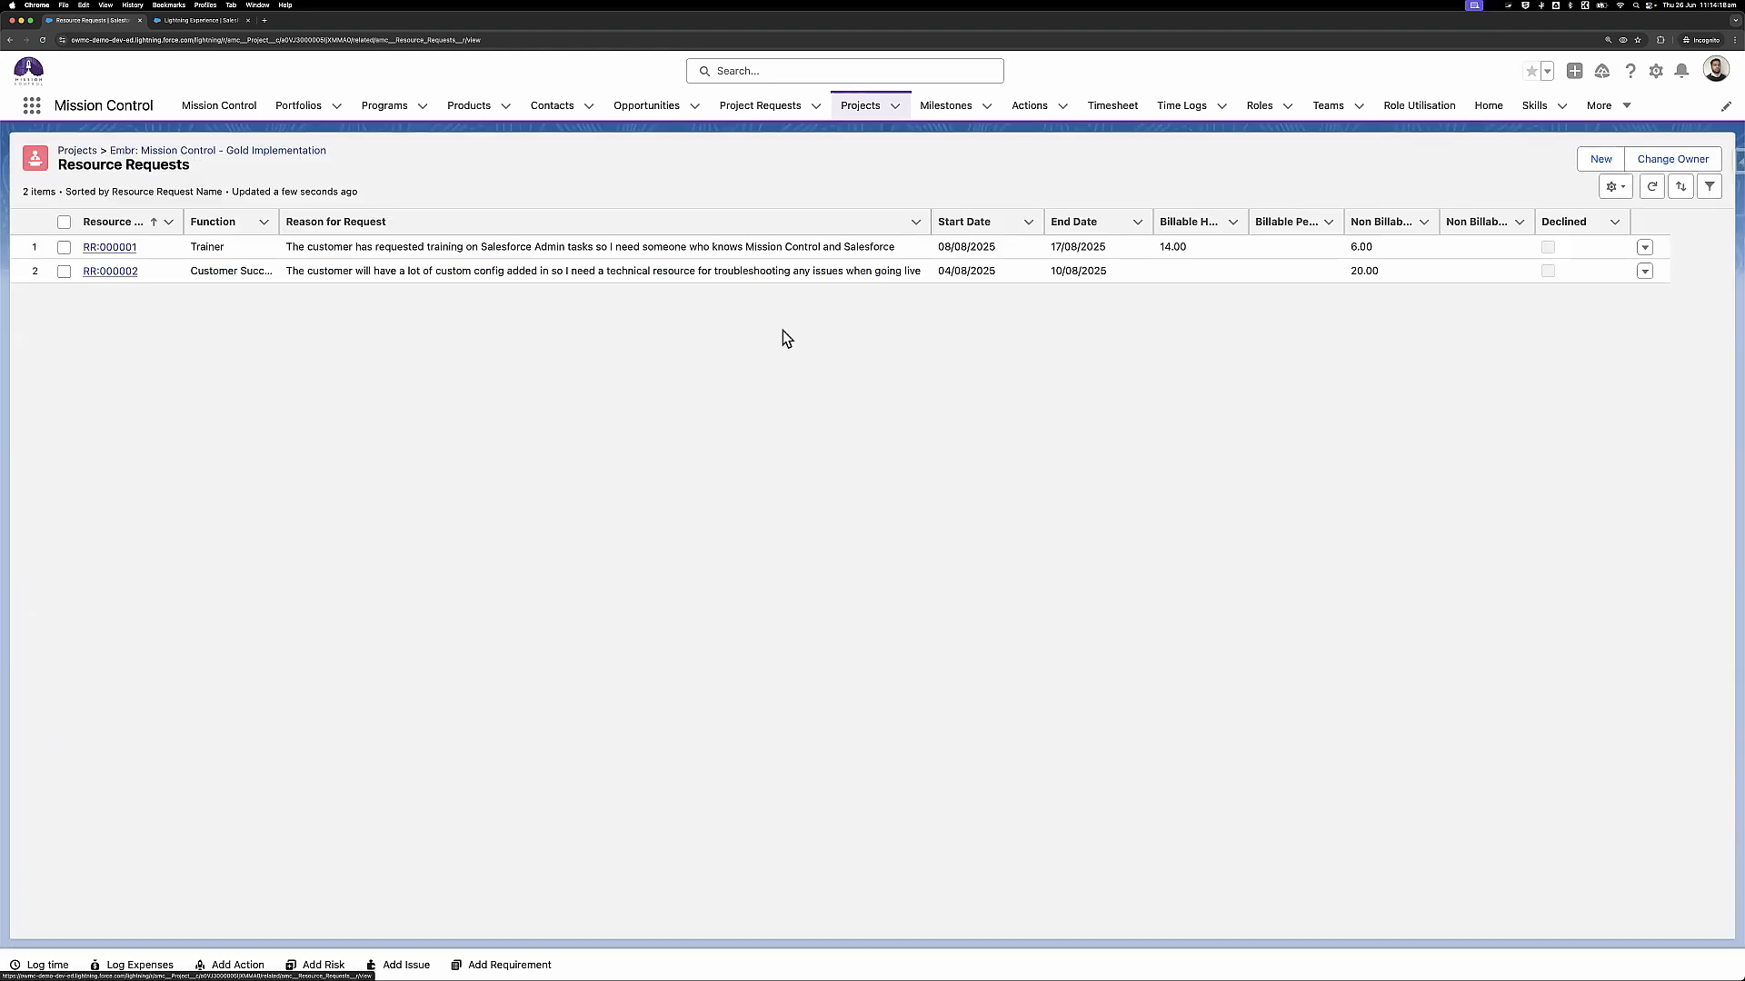
pyautogui.click(1593, 160)
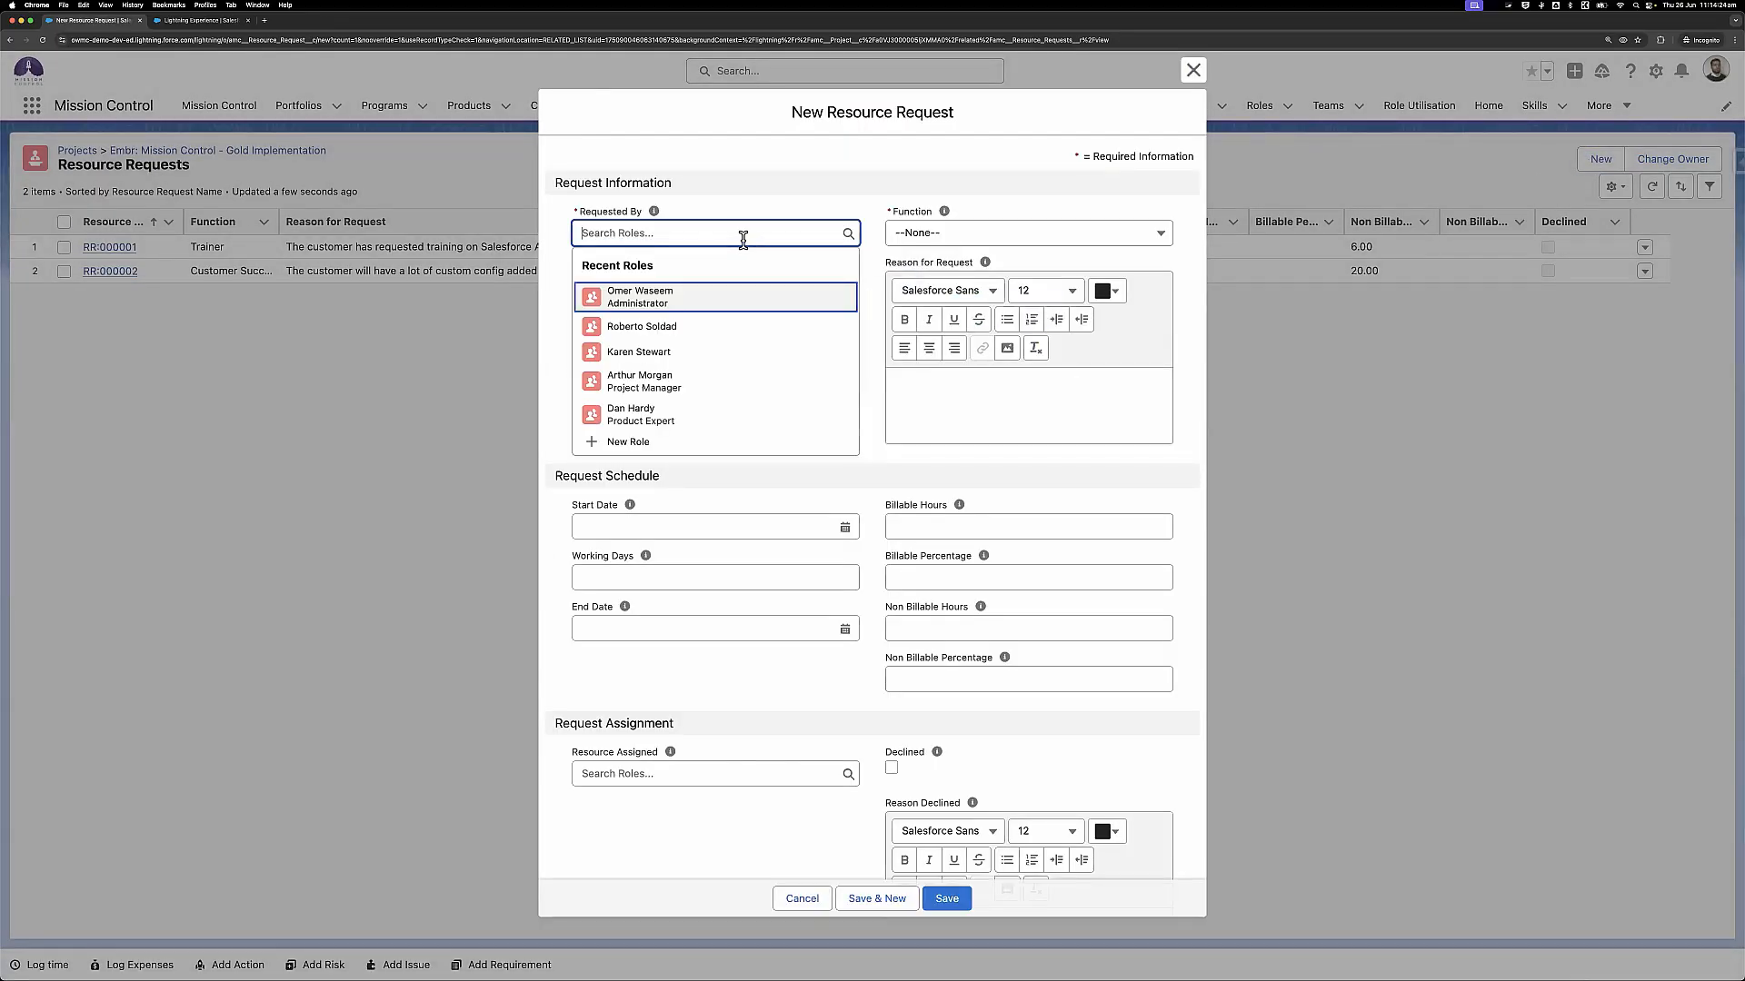
# Set the request's Requested By field to the project owner's role and its Function to Consultant
pyautogui.click(834, 180)
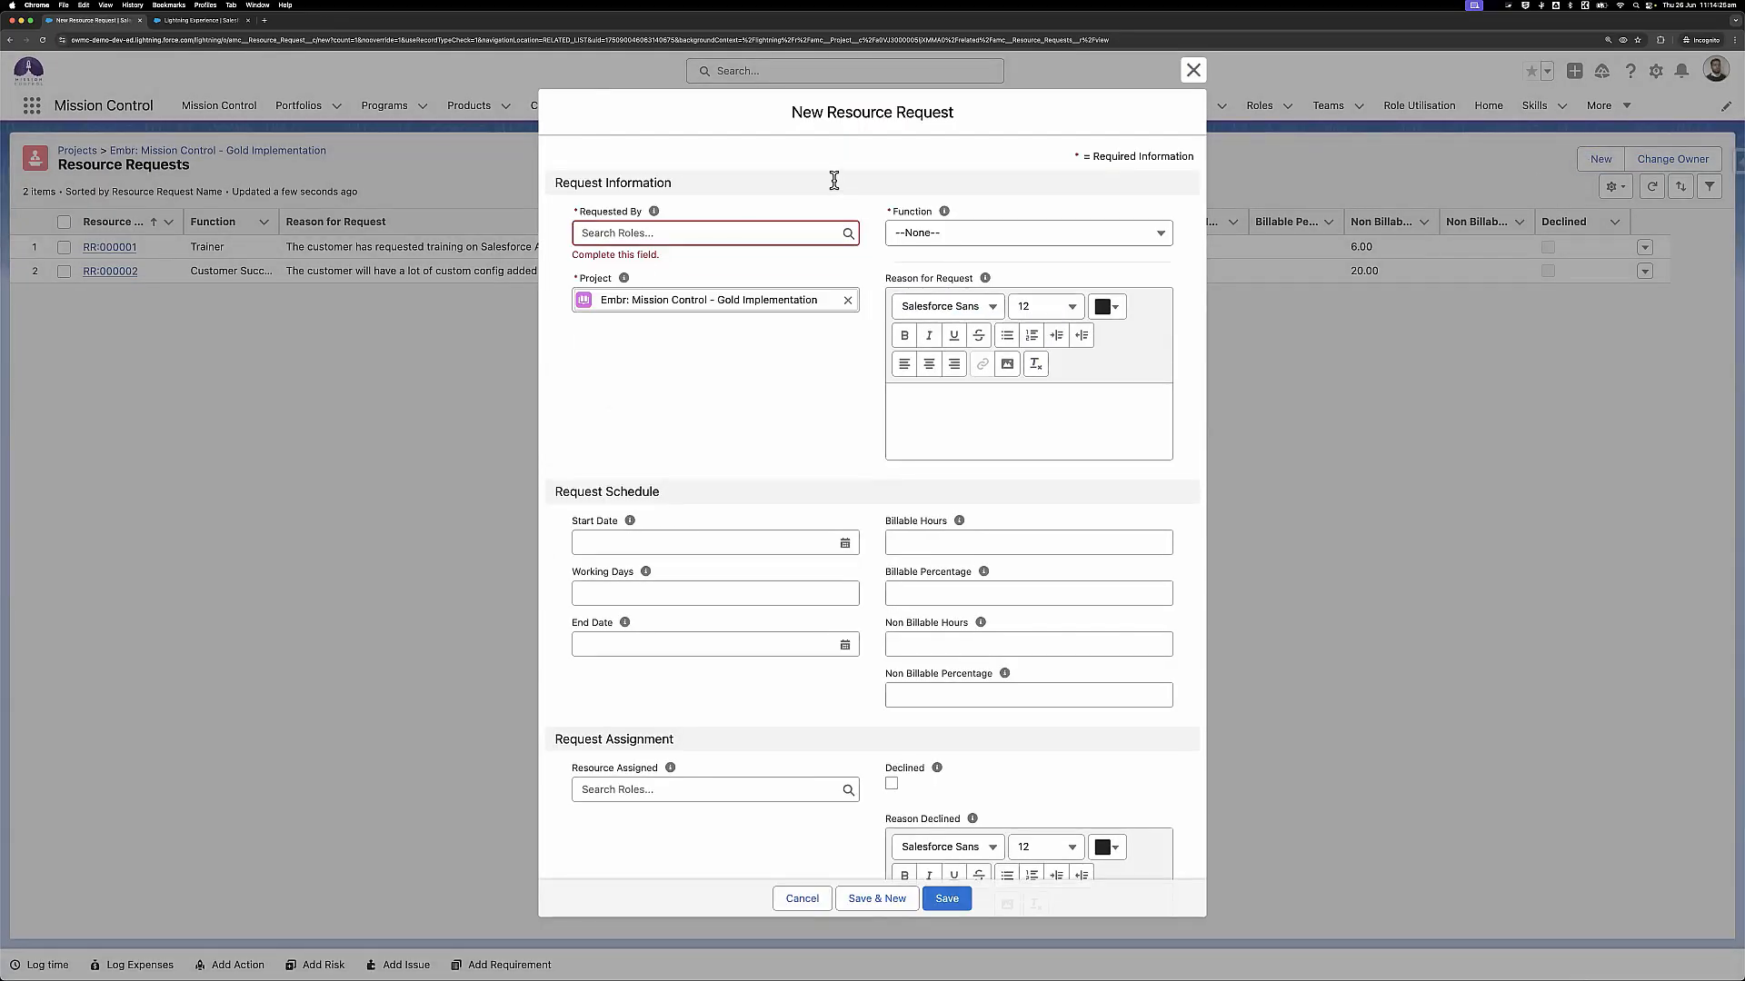
pyautogui.click(697, 241)
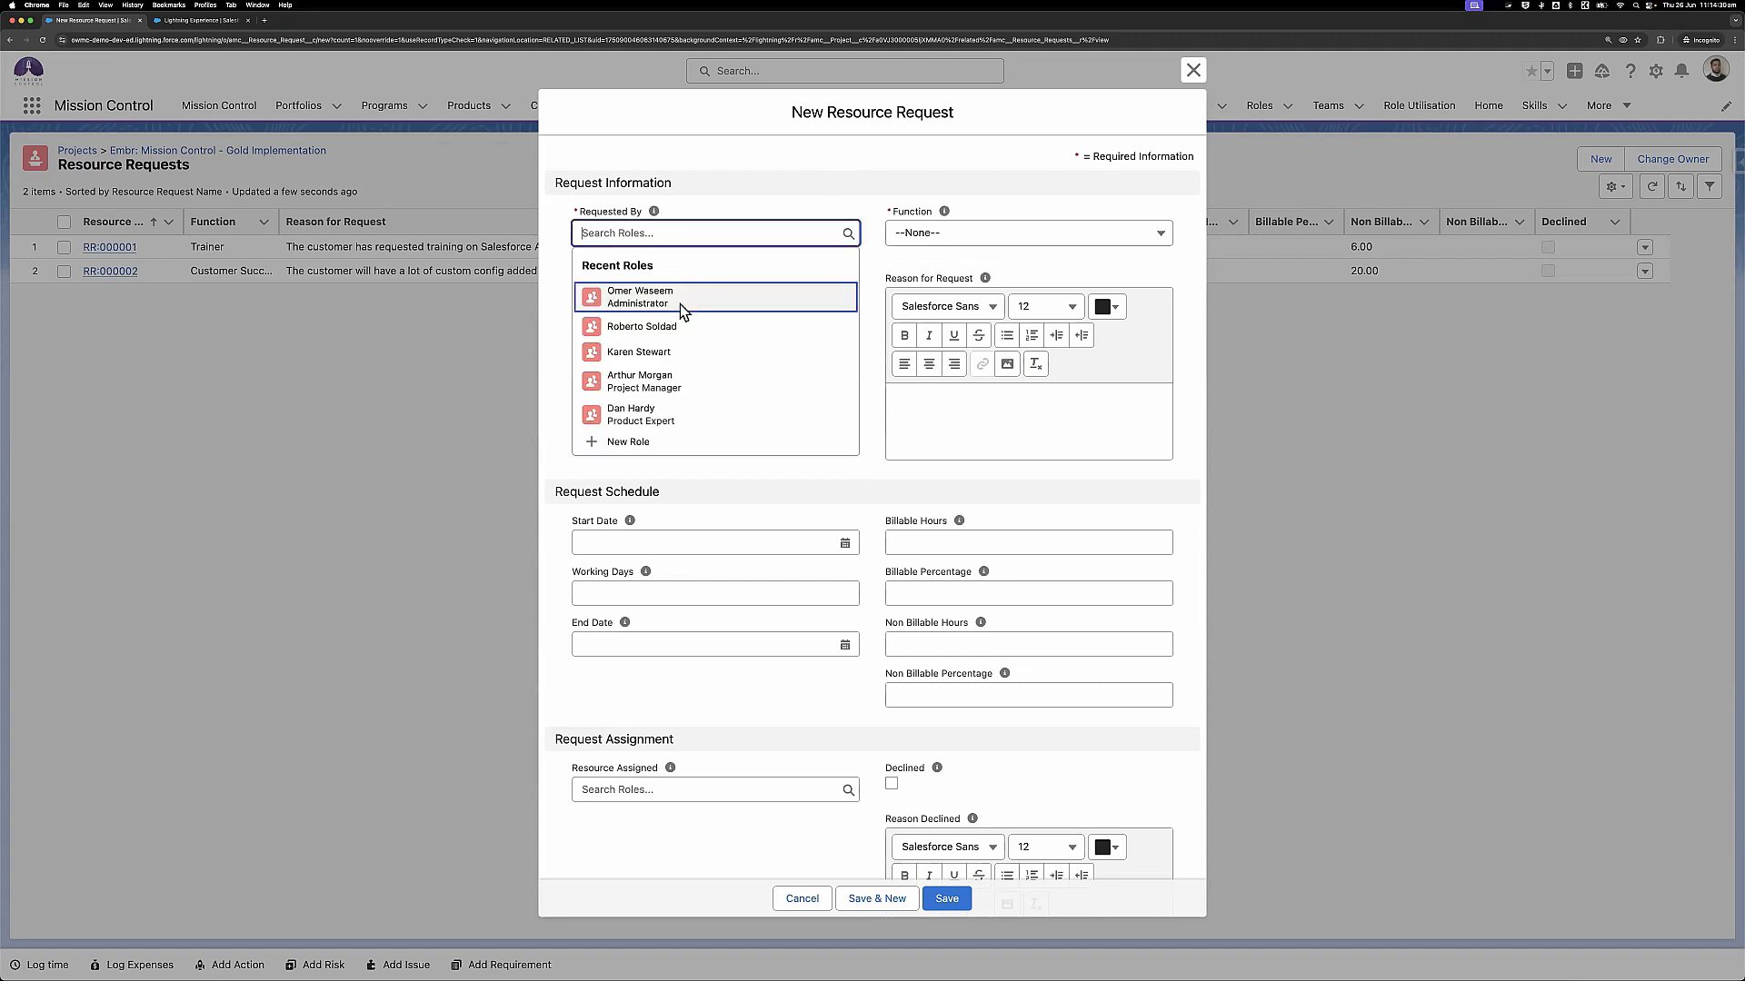
pyautogui.write('Victor')
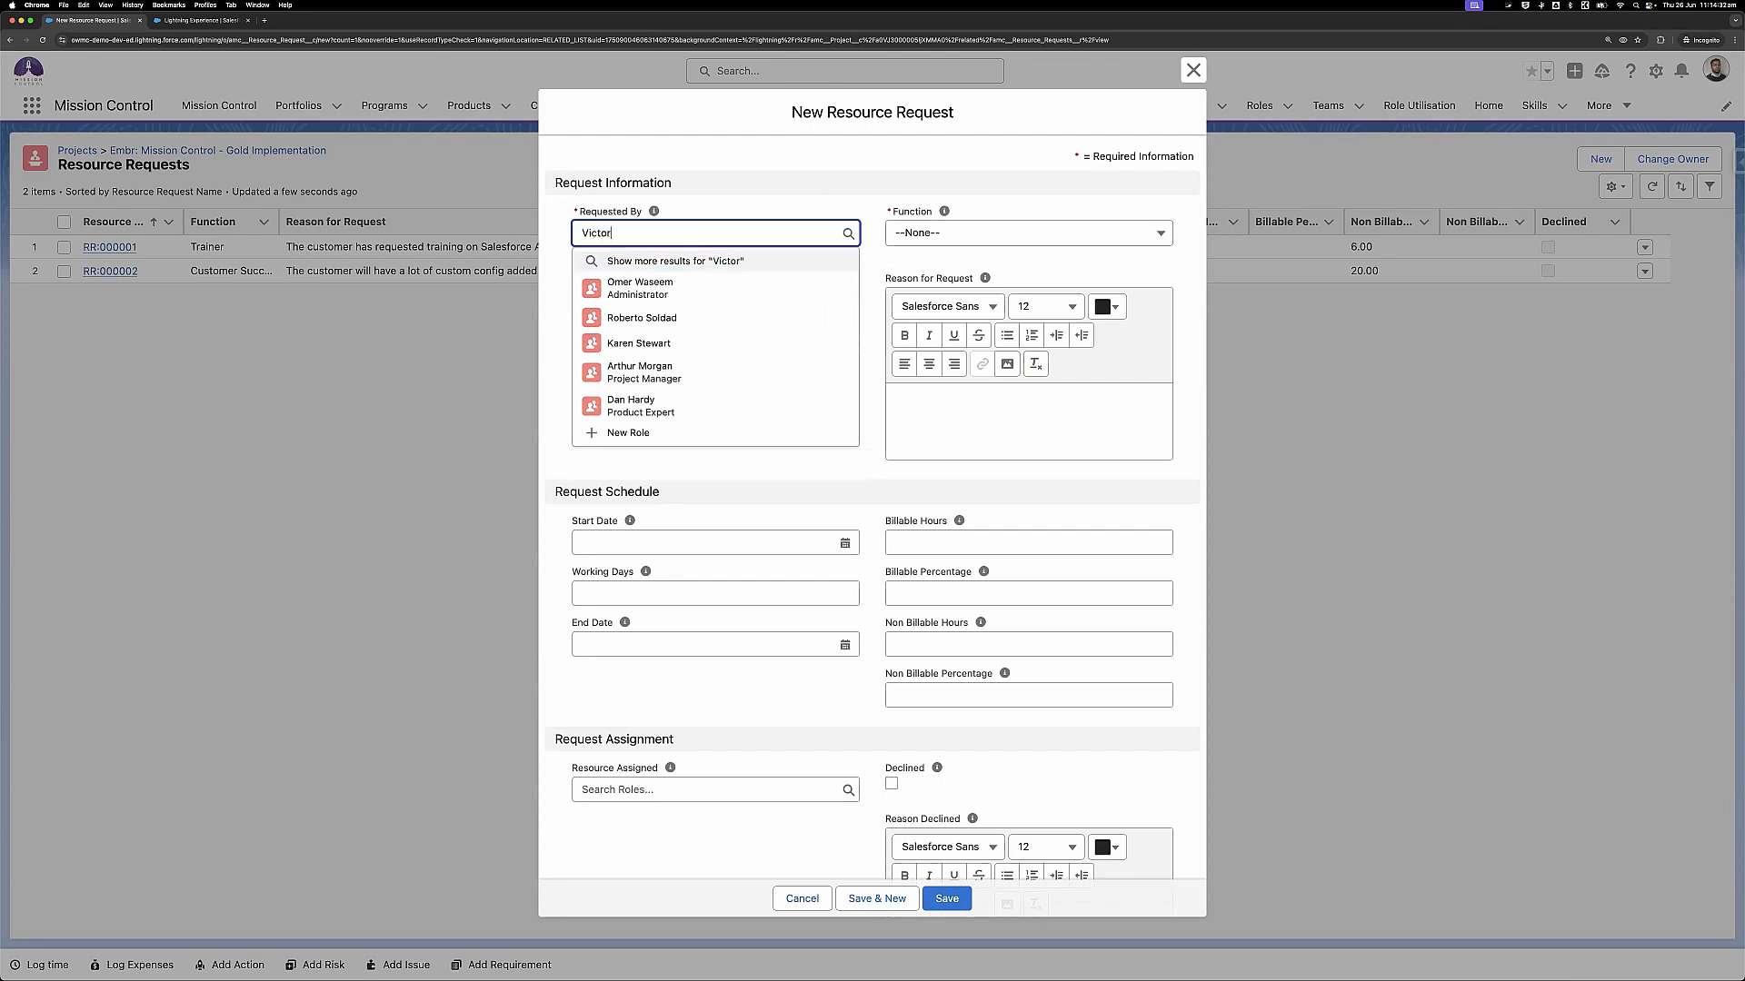
pyautogui.click(681, 284)
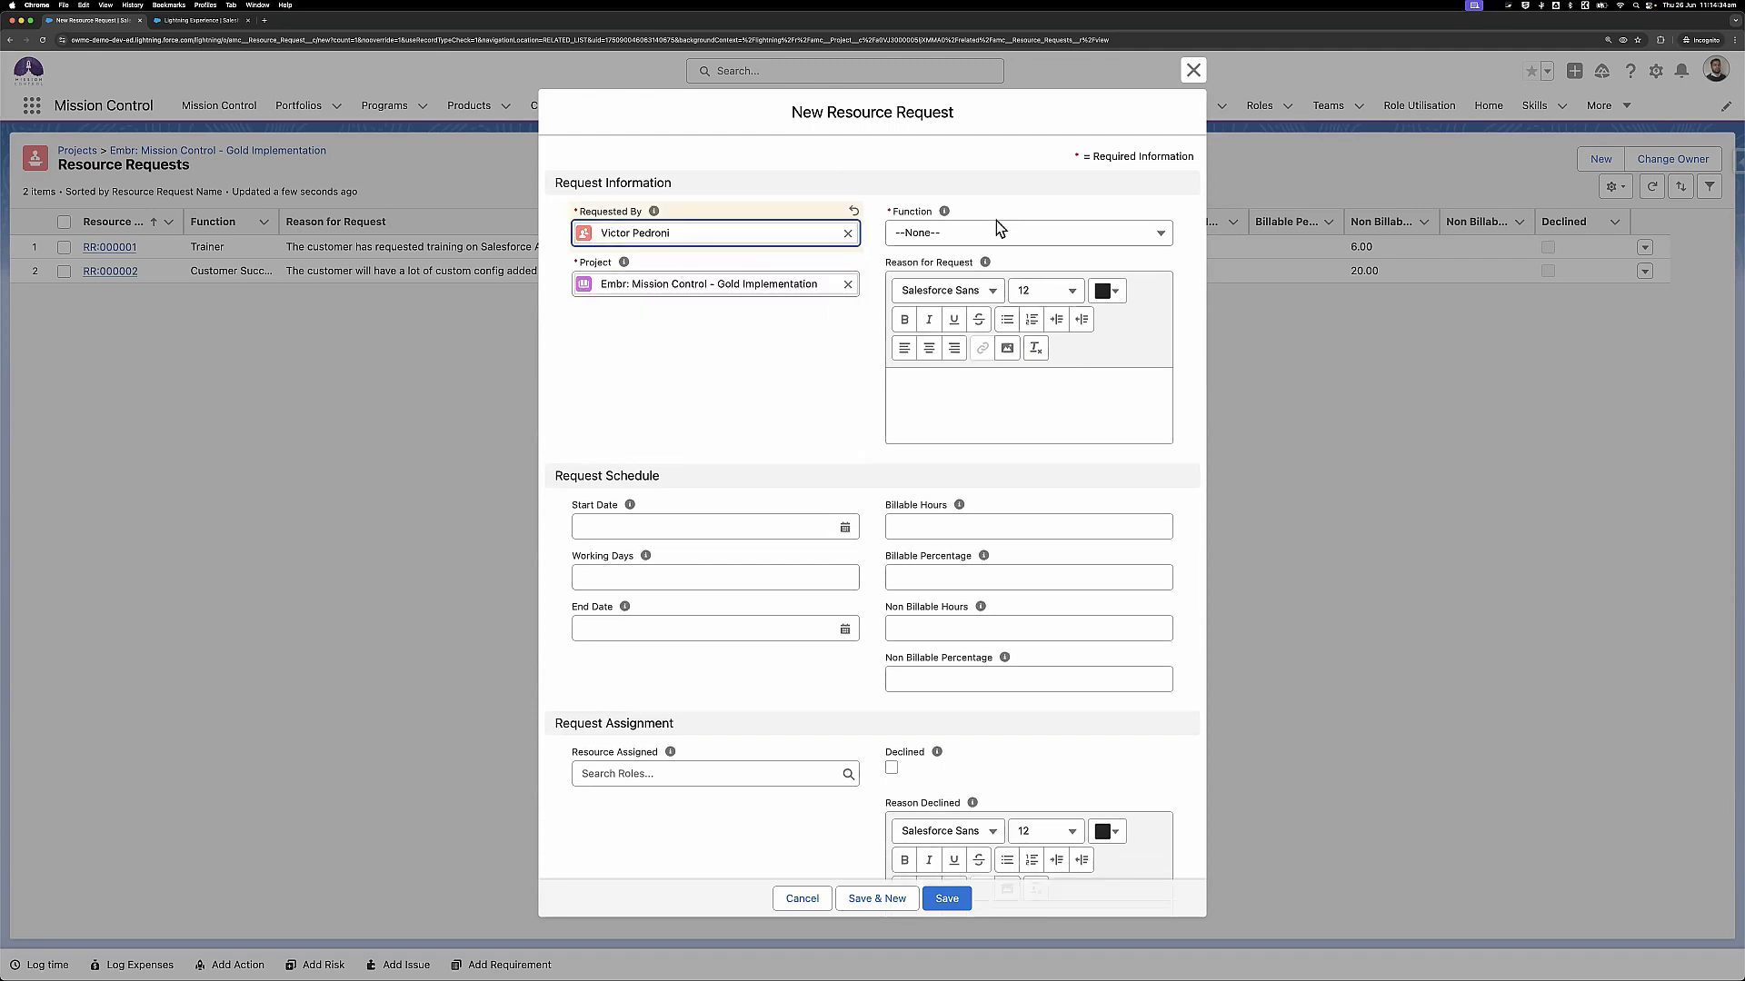
pyautogui.click(997, 232)
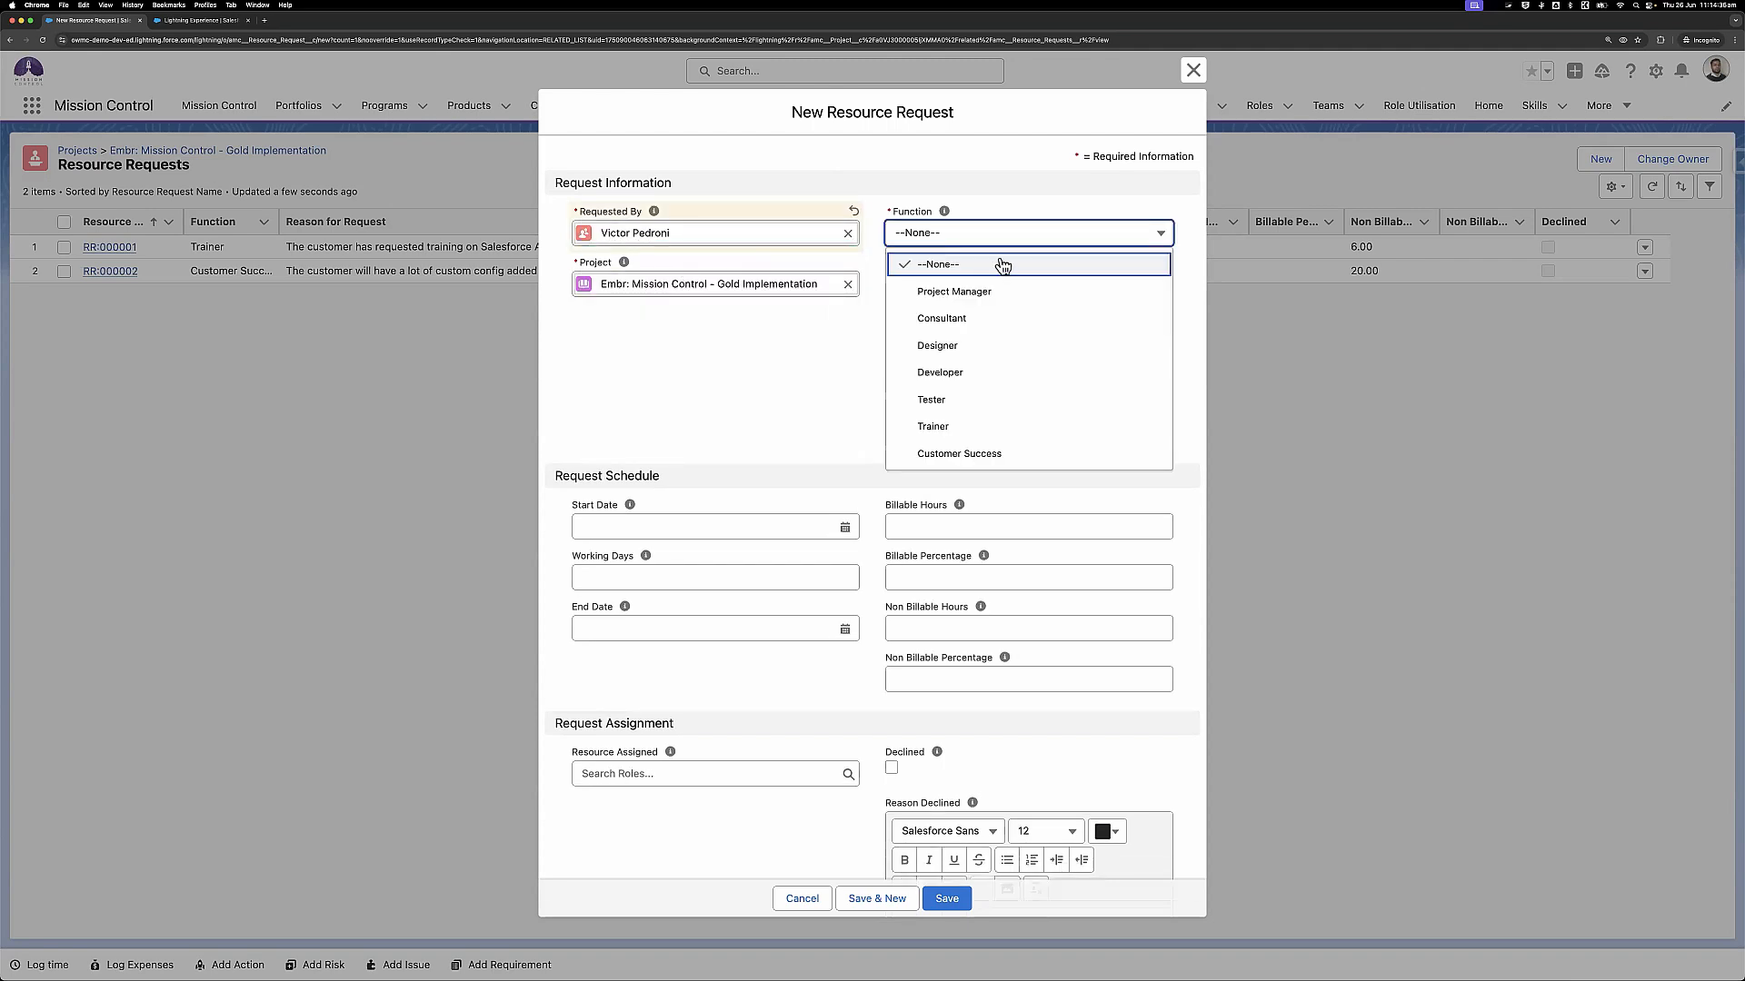
pyautogui.click(989, 320)
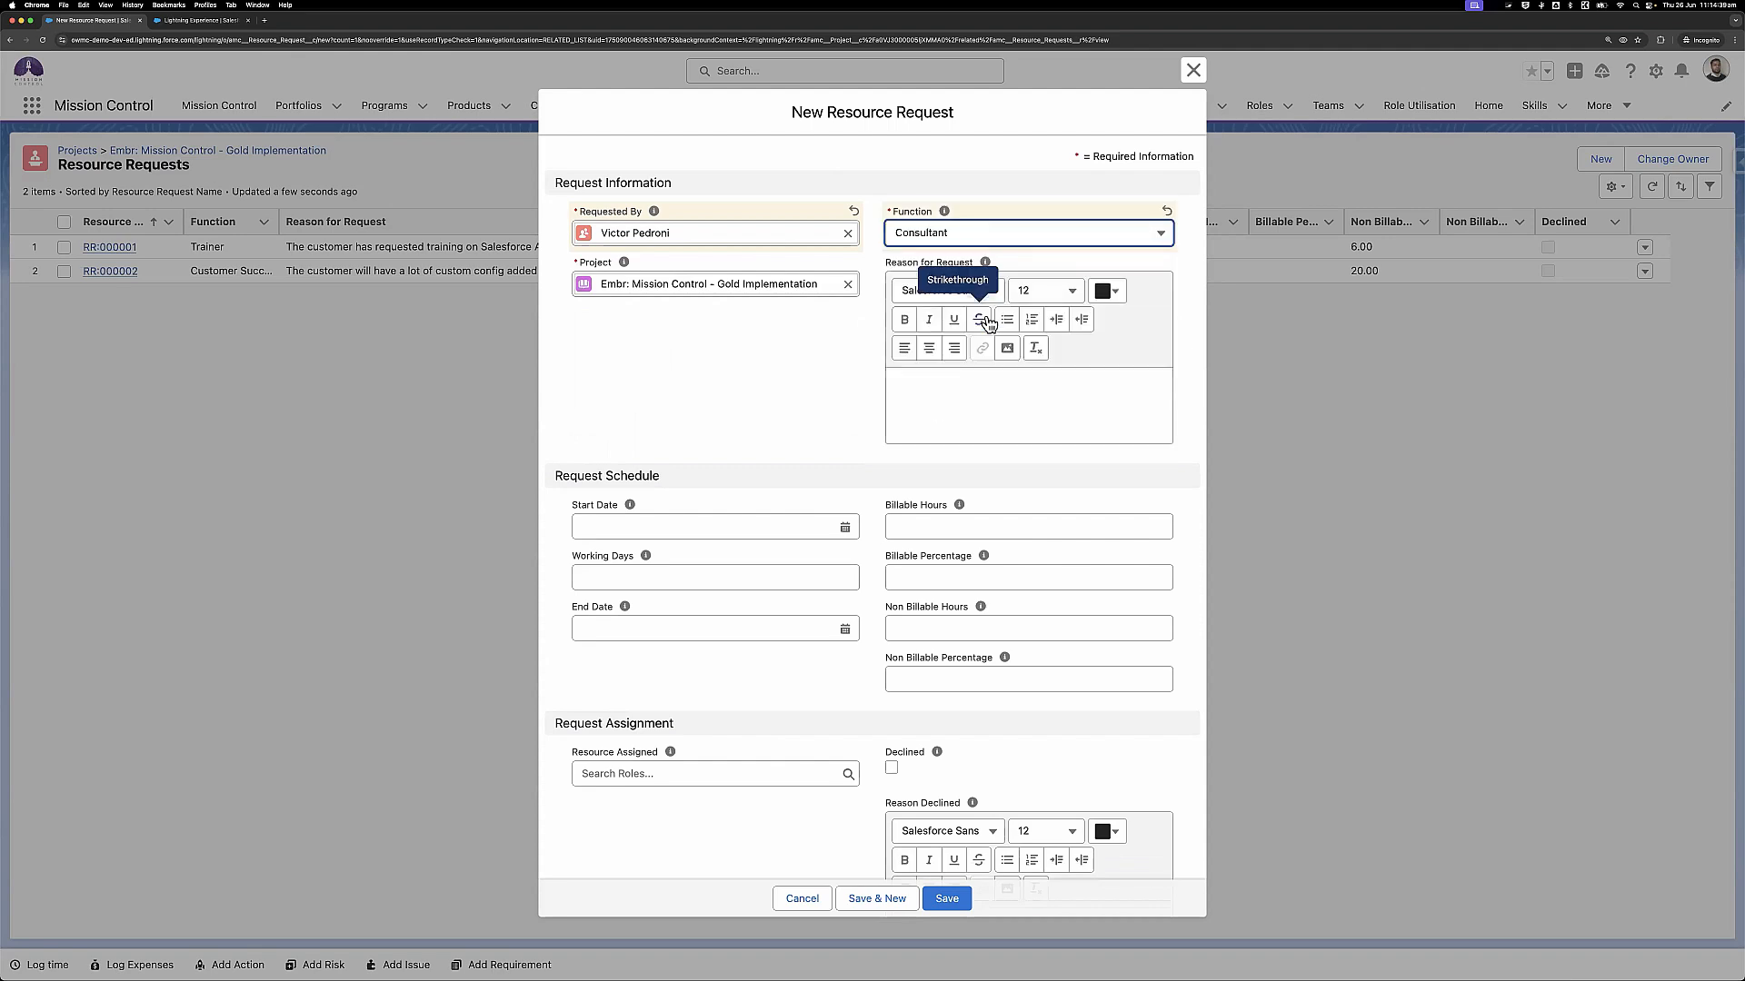
# Enter the reason "I'm working on a large implementation of SF + MC. I need someone who has strong implementation skills, ideally they'd be great at flows"
pyautogui.click(918, 397)
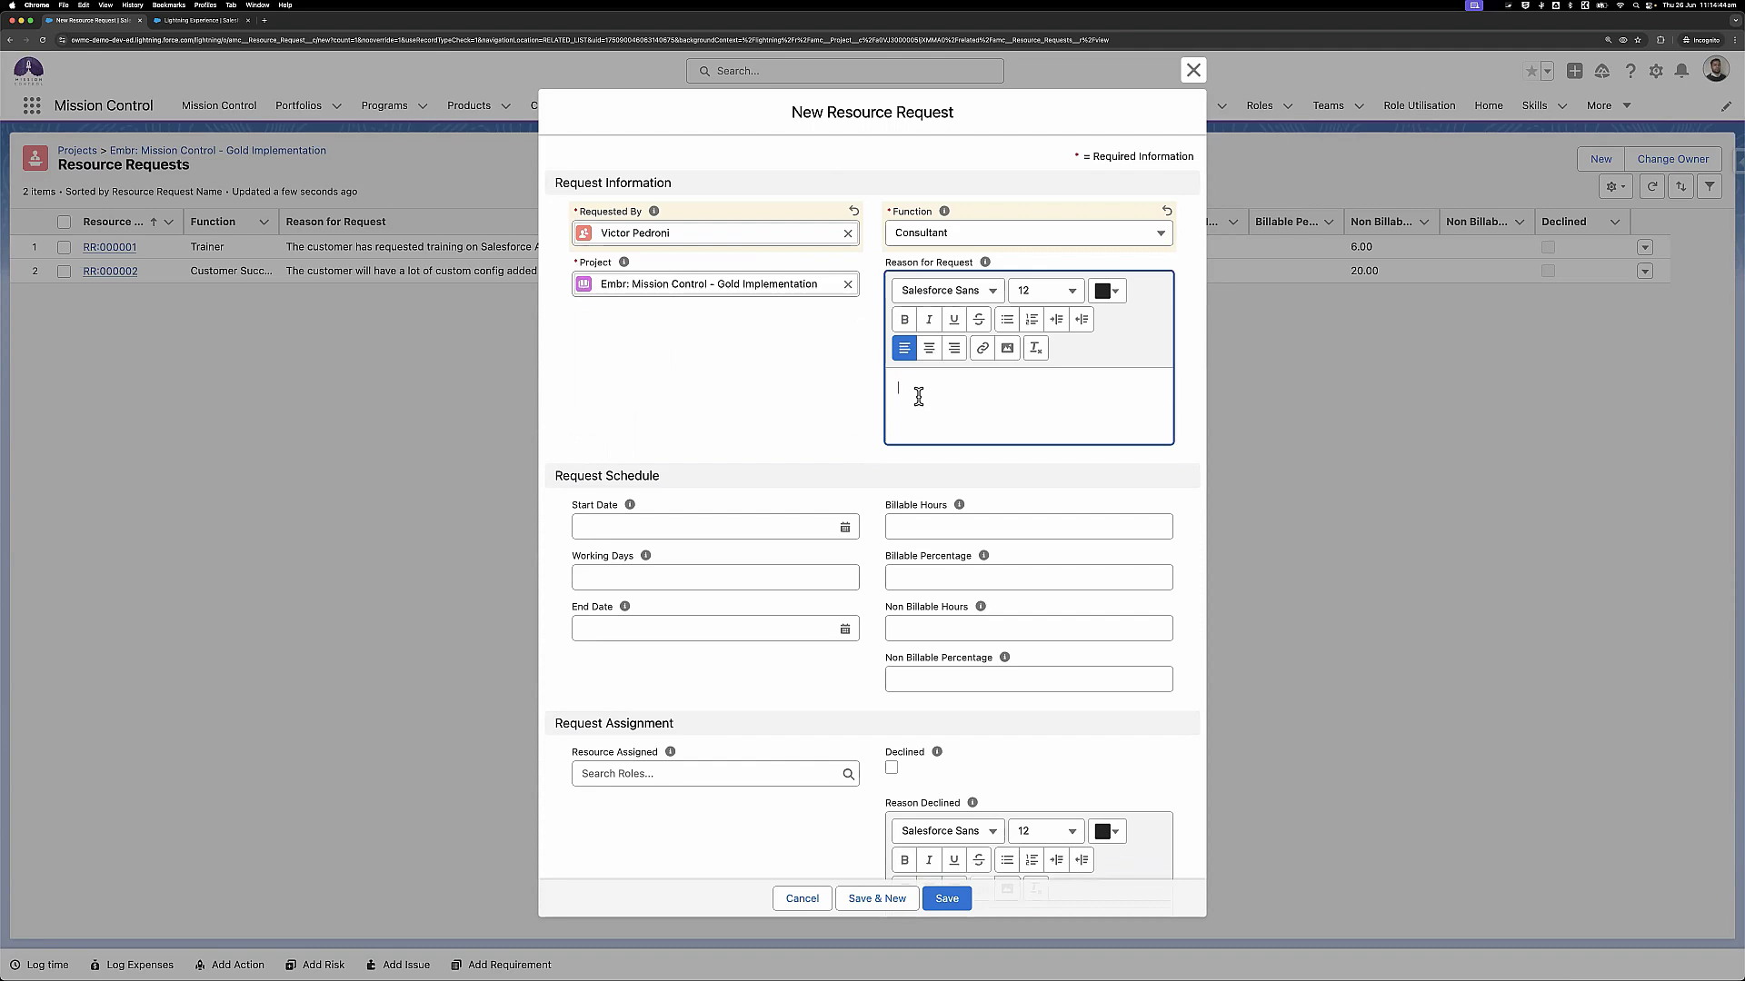
pyautogui.write("I'm wo")
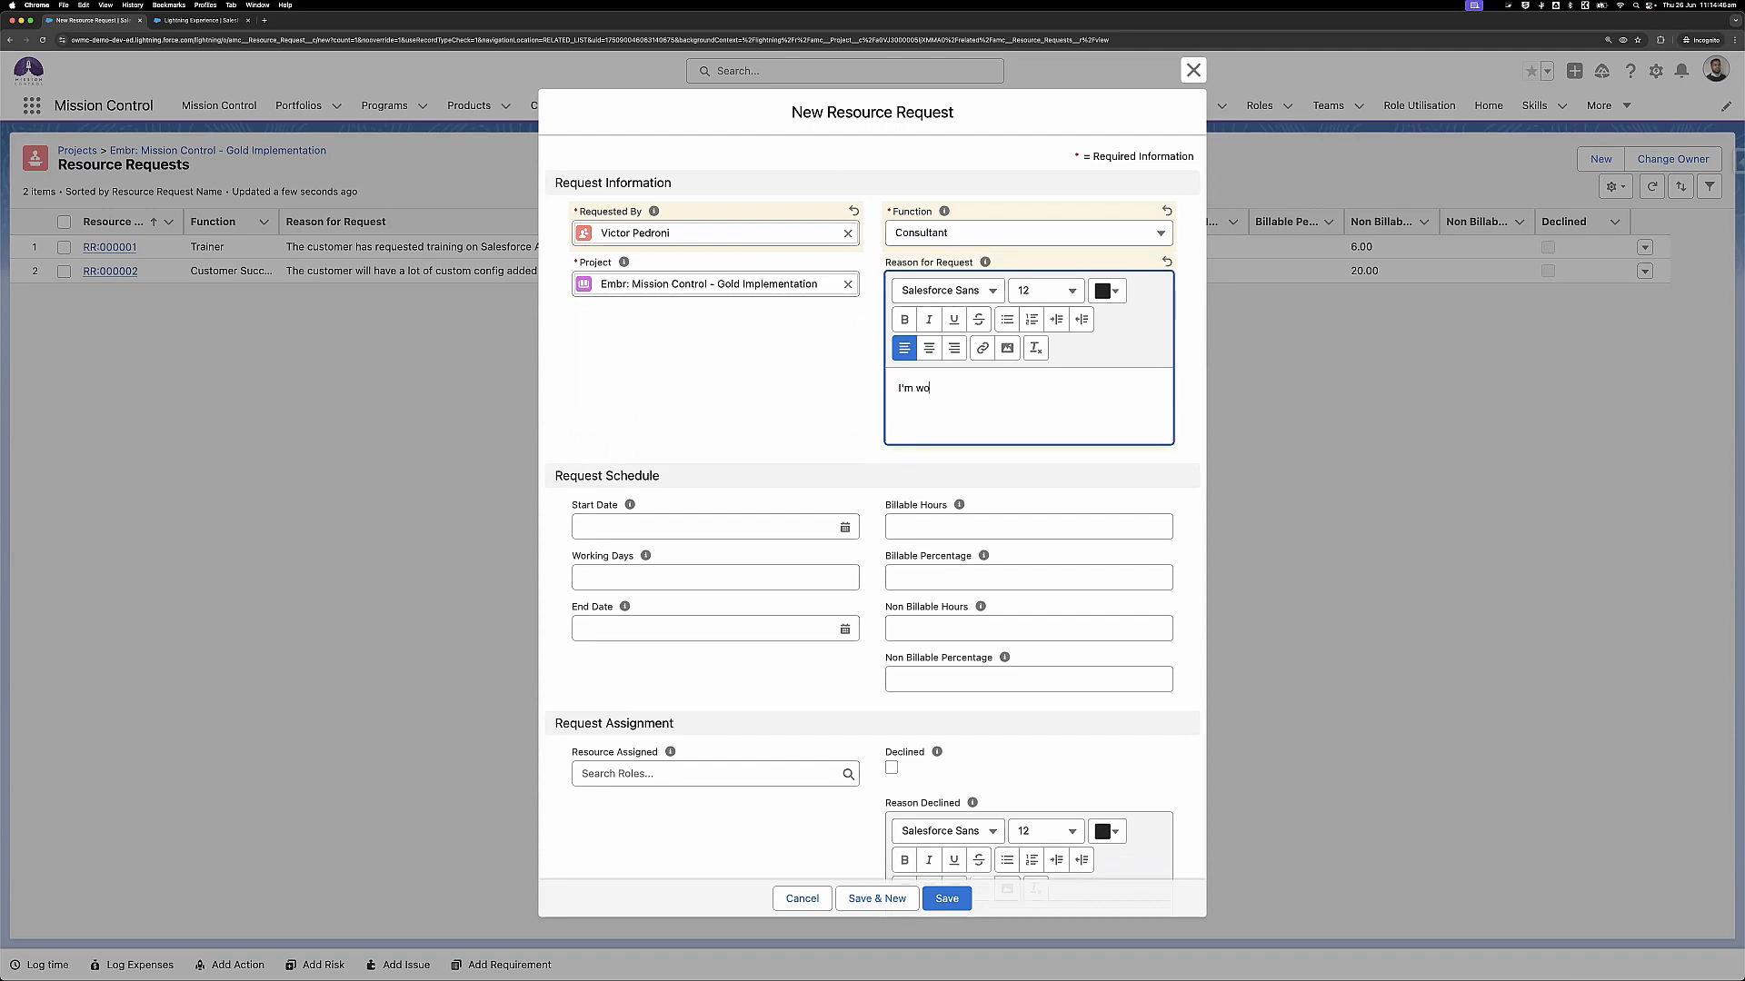
pyautogui.write('rking on a large implementation ')
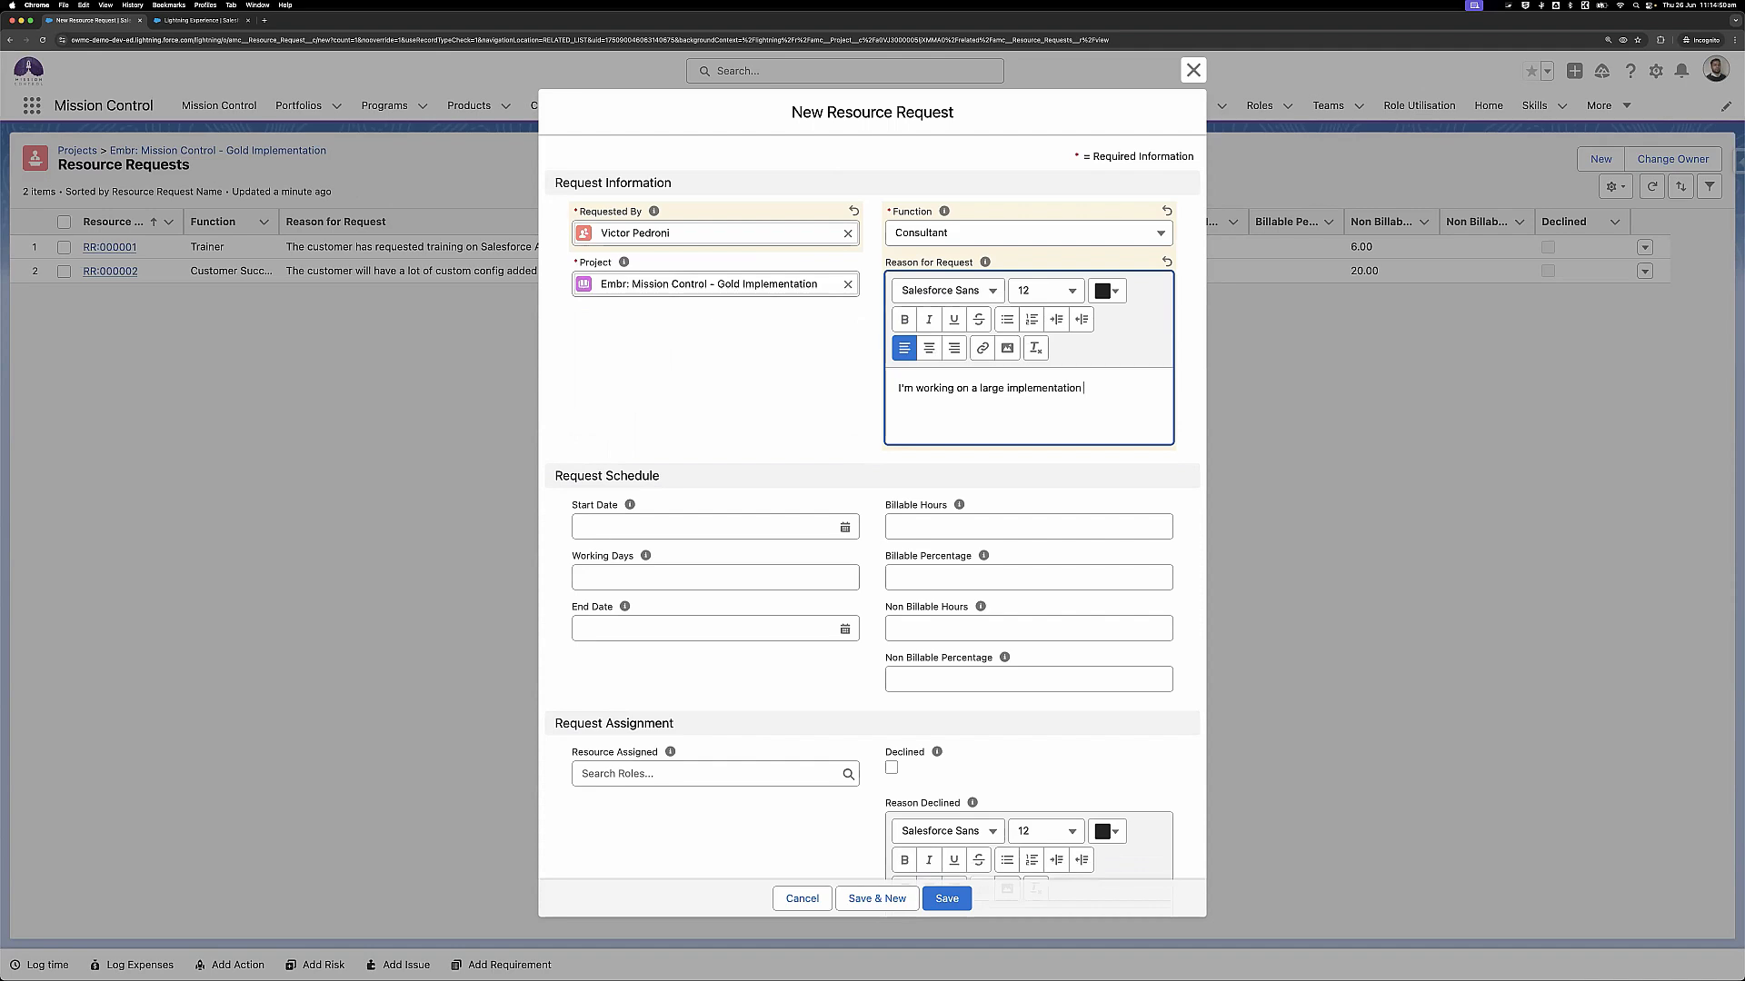
pyautogui.write('of SF + MC')
pyautogui.write(', I')
pyautogui.write(' need someone who is')
pyautogui.press('BackSpace')
pyautogui.press('BackSpace')
pyautogui.press('BackSpace')
pyautogui.write('has strong implementation ')
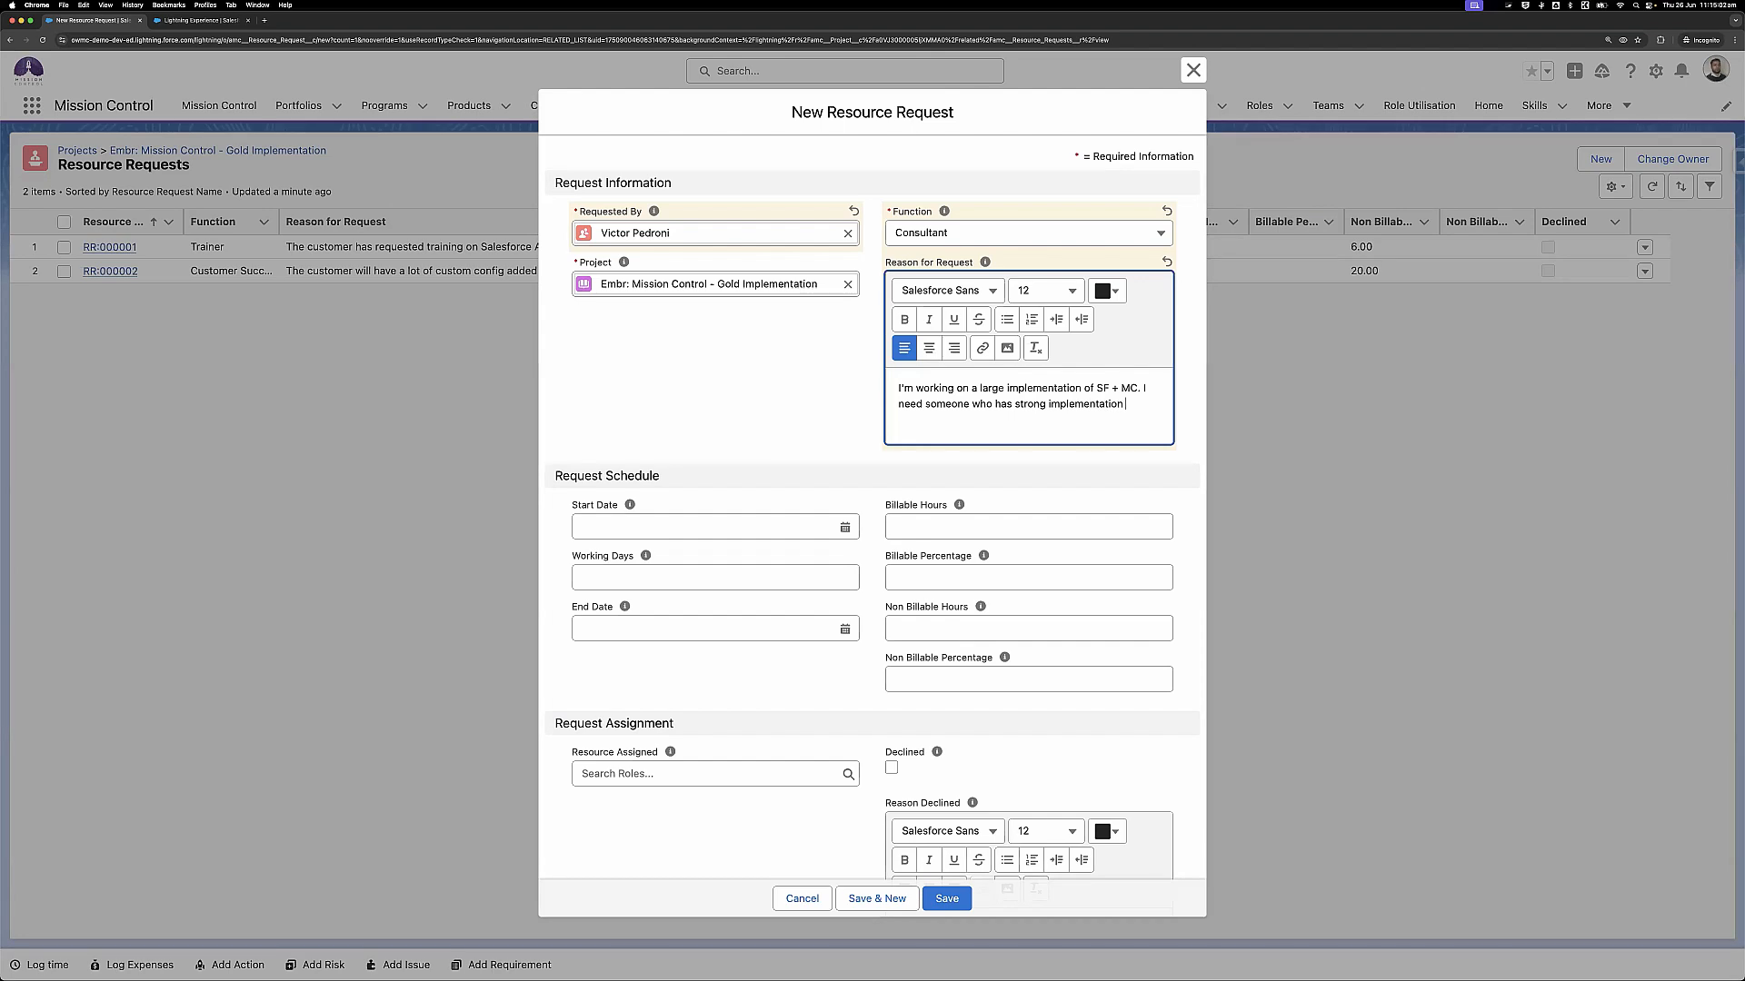
pyautogui.write('skills and')
pyautogui.press('BackSpace')
pyautogui.press('BackSpace')
pyautogui.press('BackSpace')
pyautogui.write(", ideally they'd be great at flows")
pyautogui.click(837, 416)
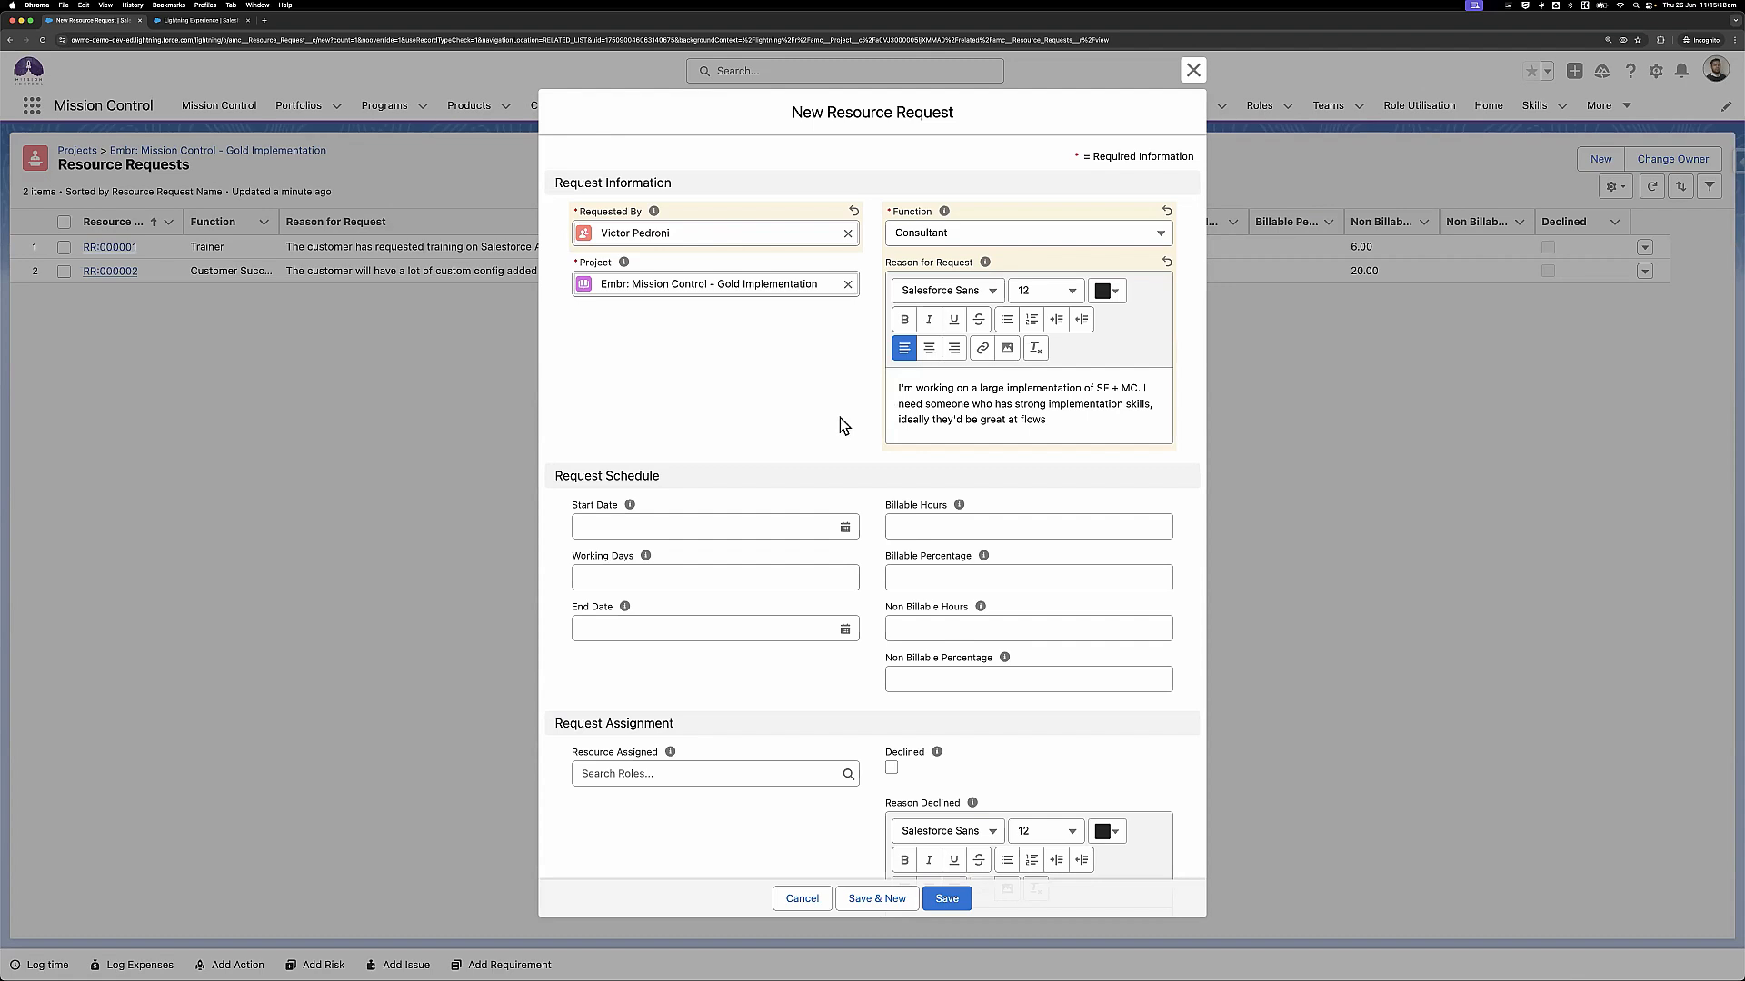
# Set the request's Start Date to 30/6/2025 and its End Date to 12/8/2025
pyautogui.scroll(-2, 840, 417)
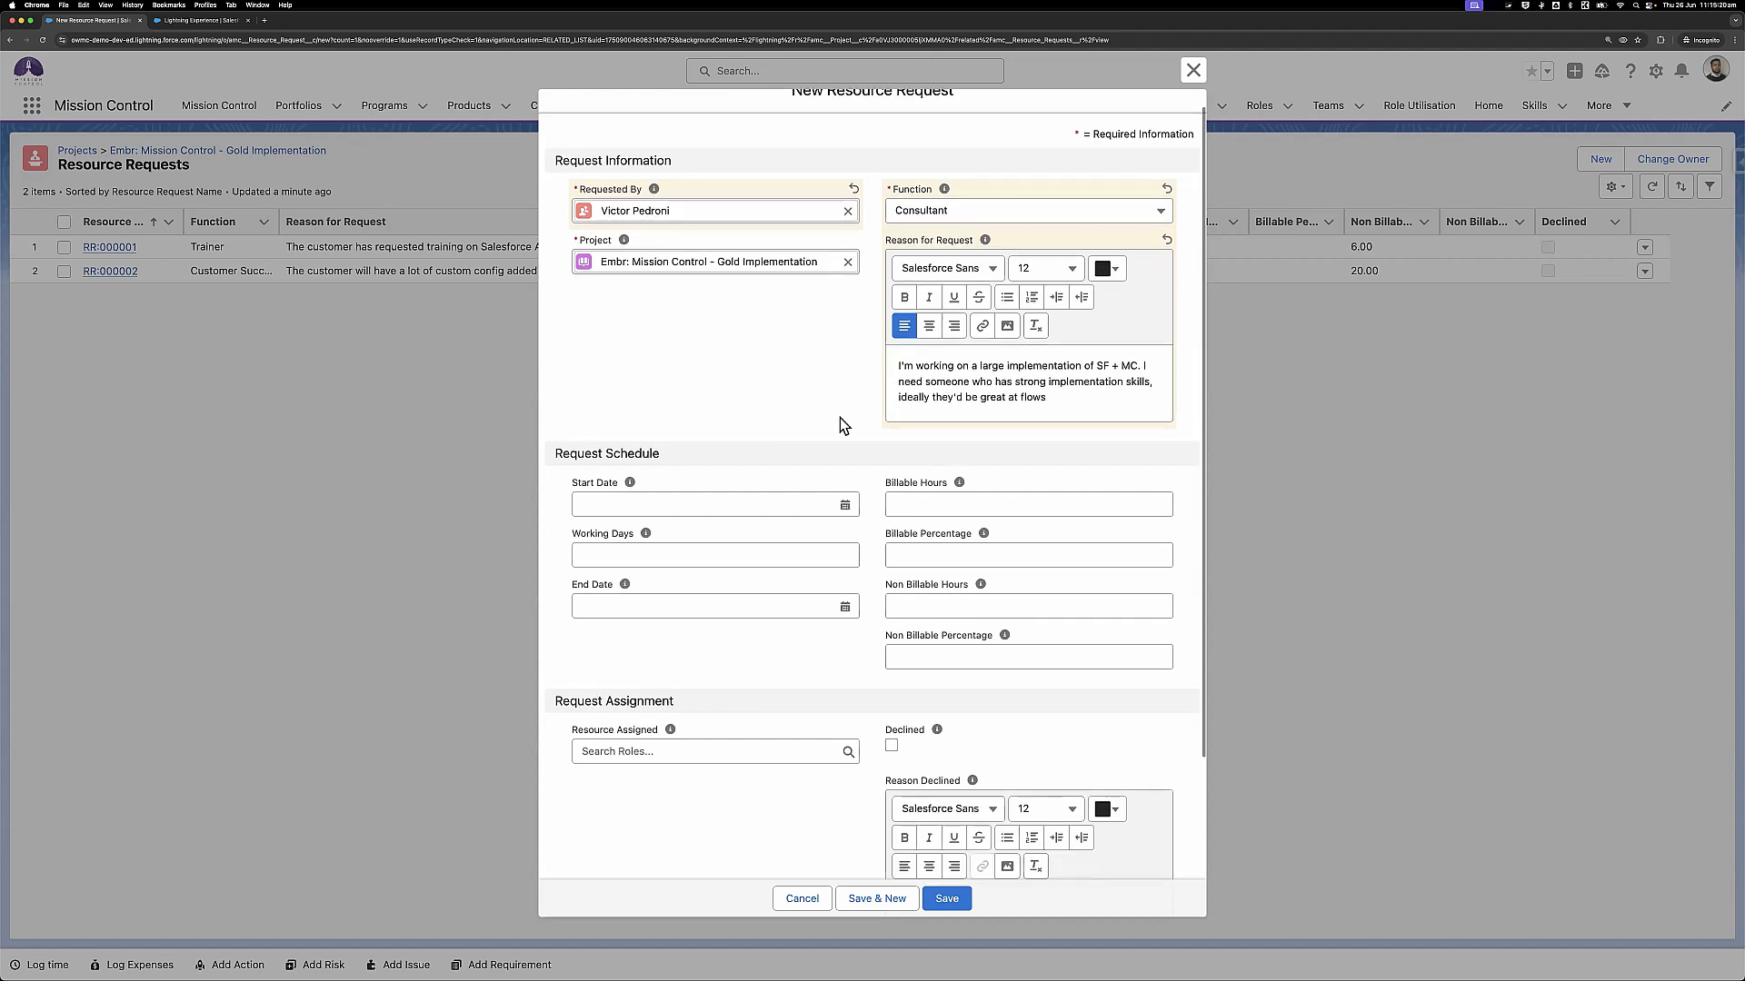
pyautogui.click(646, 431)
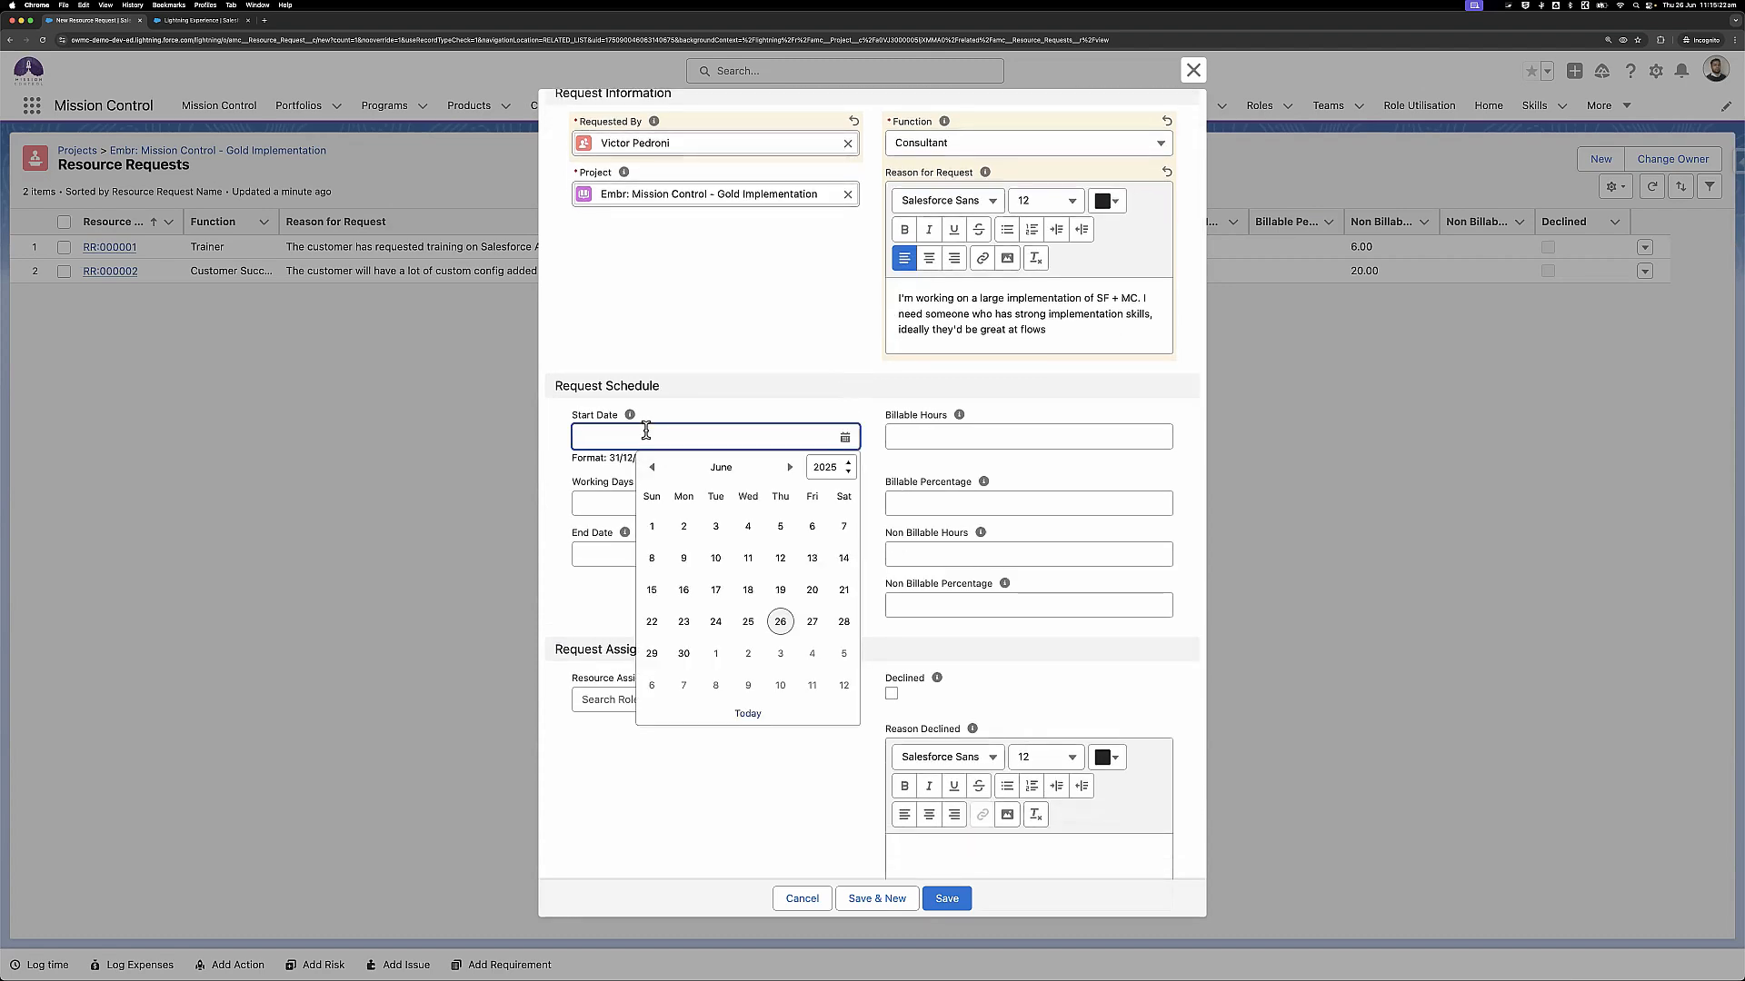
pyautogui.click(684, 653)
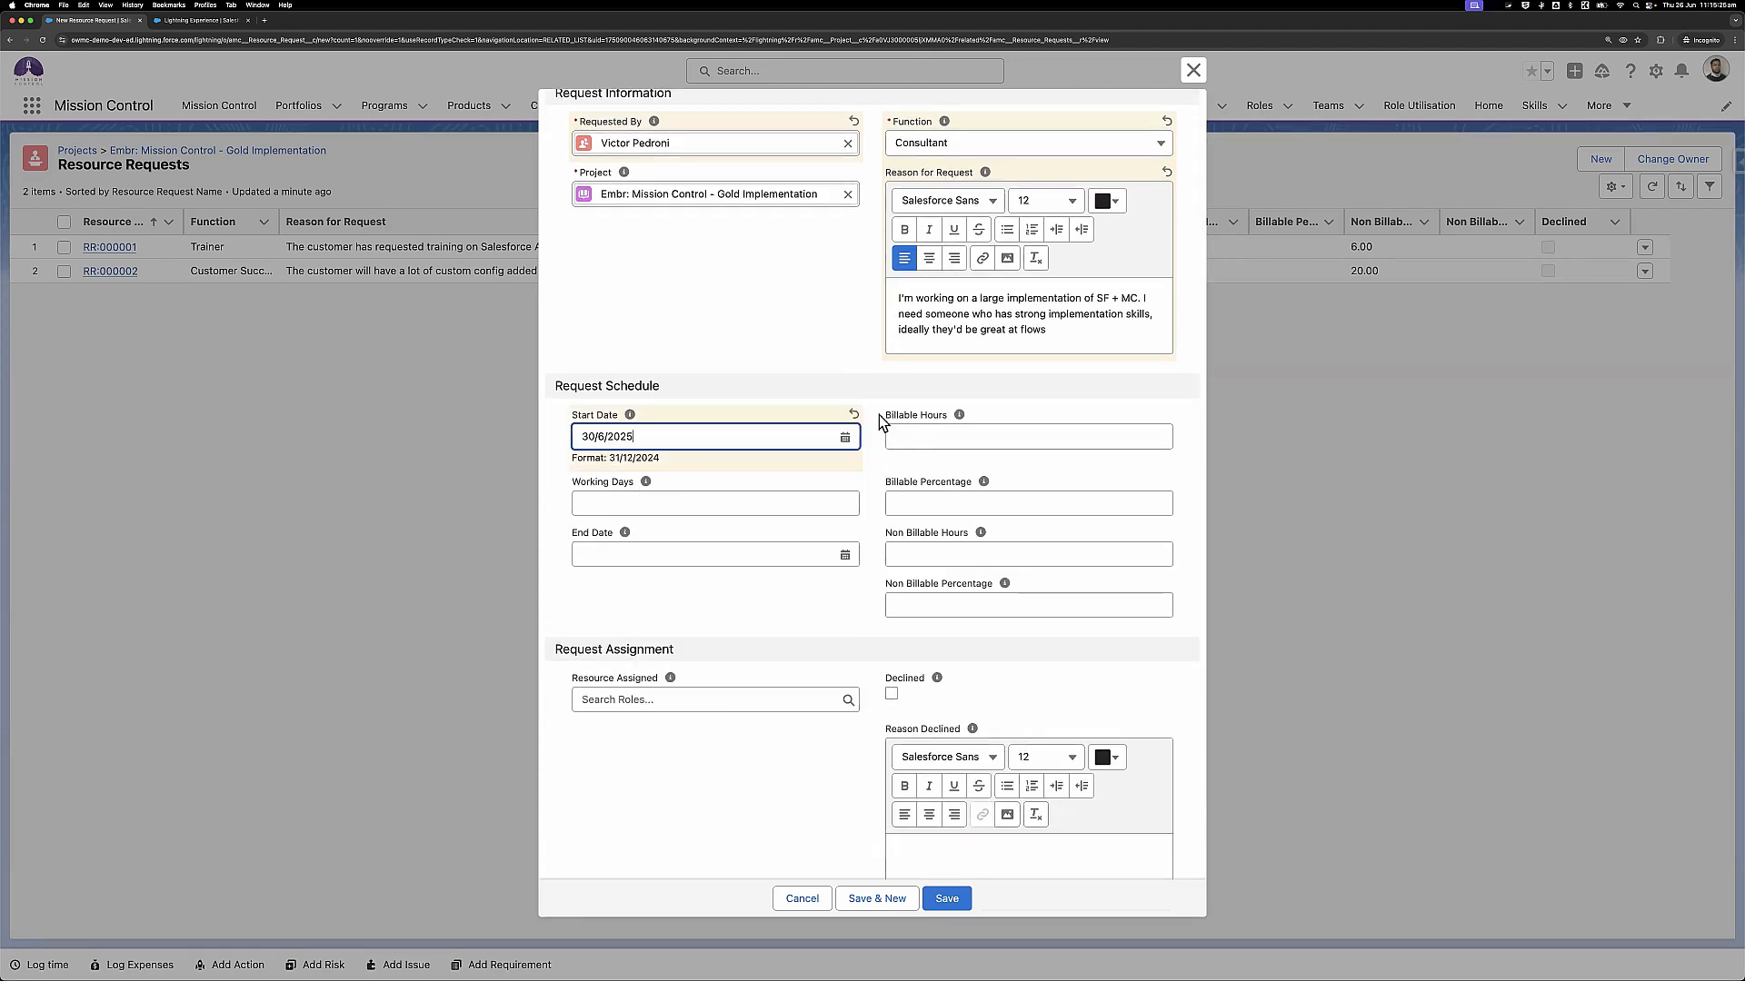
pyautogui.click(740, 553)
pyautogui.click(789, 569)
pyautogui.click(789, 569)
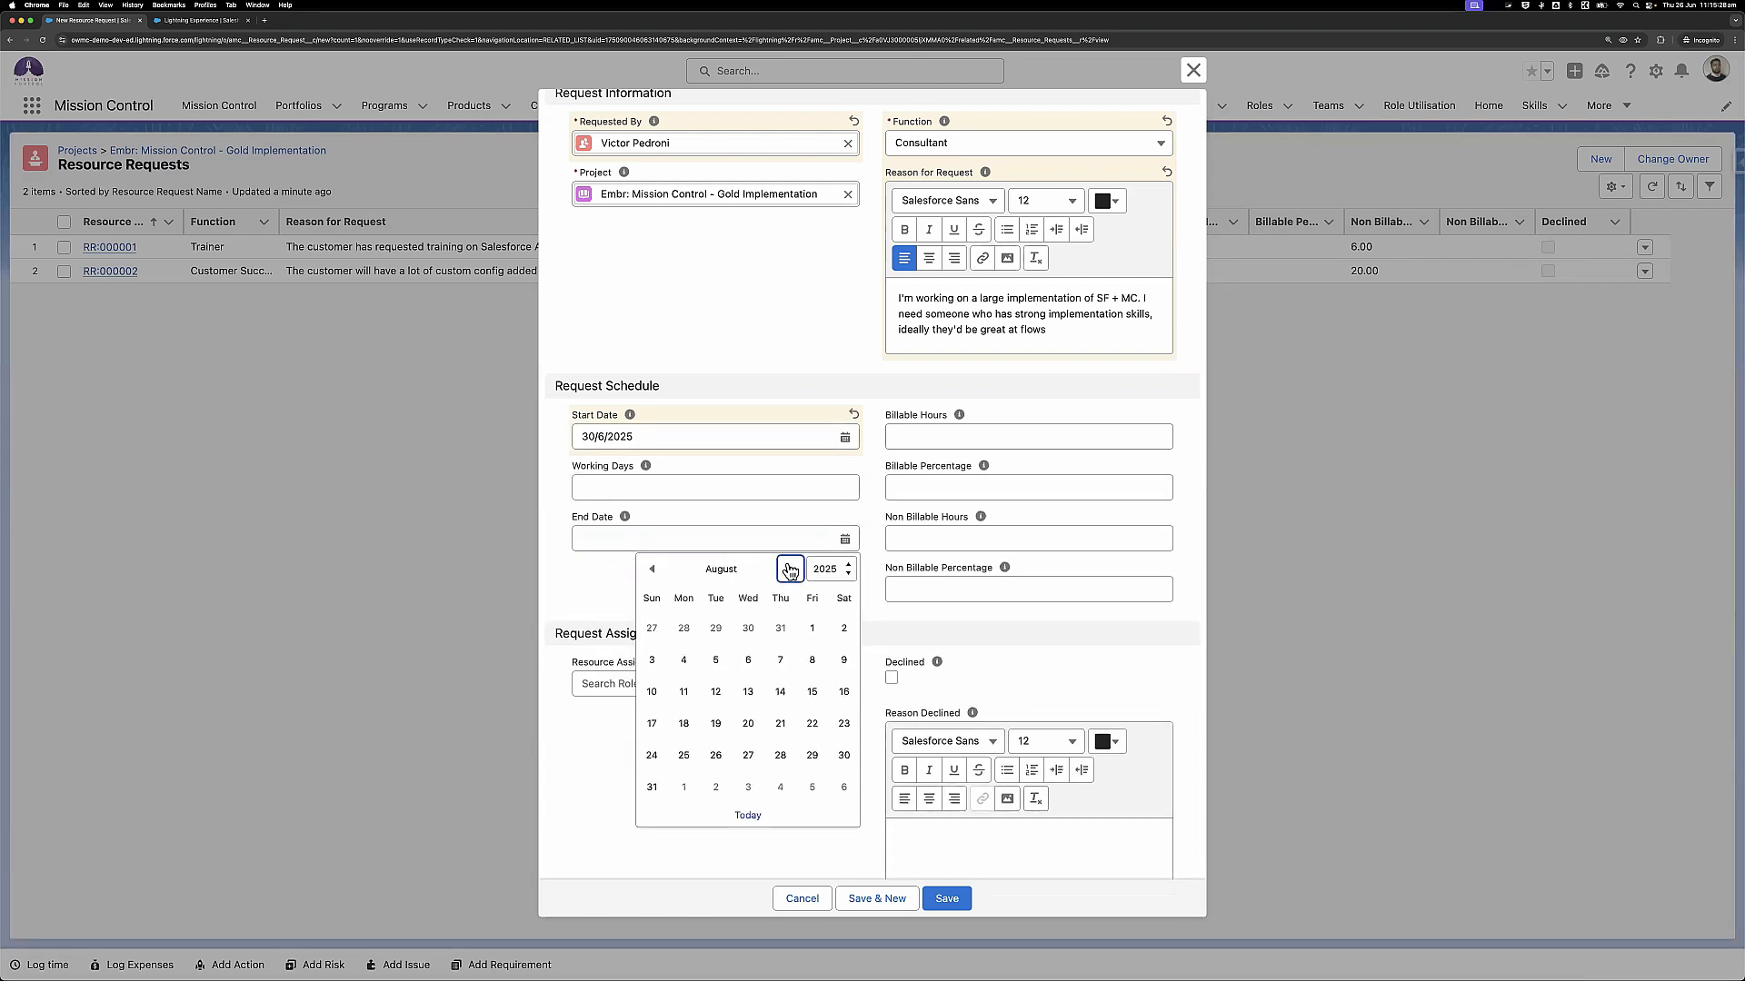
pyautogui.click(715, 691)
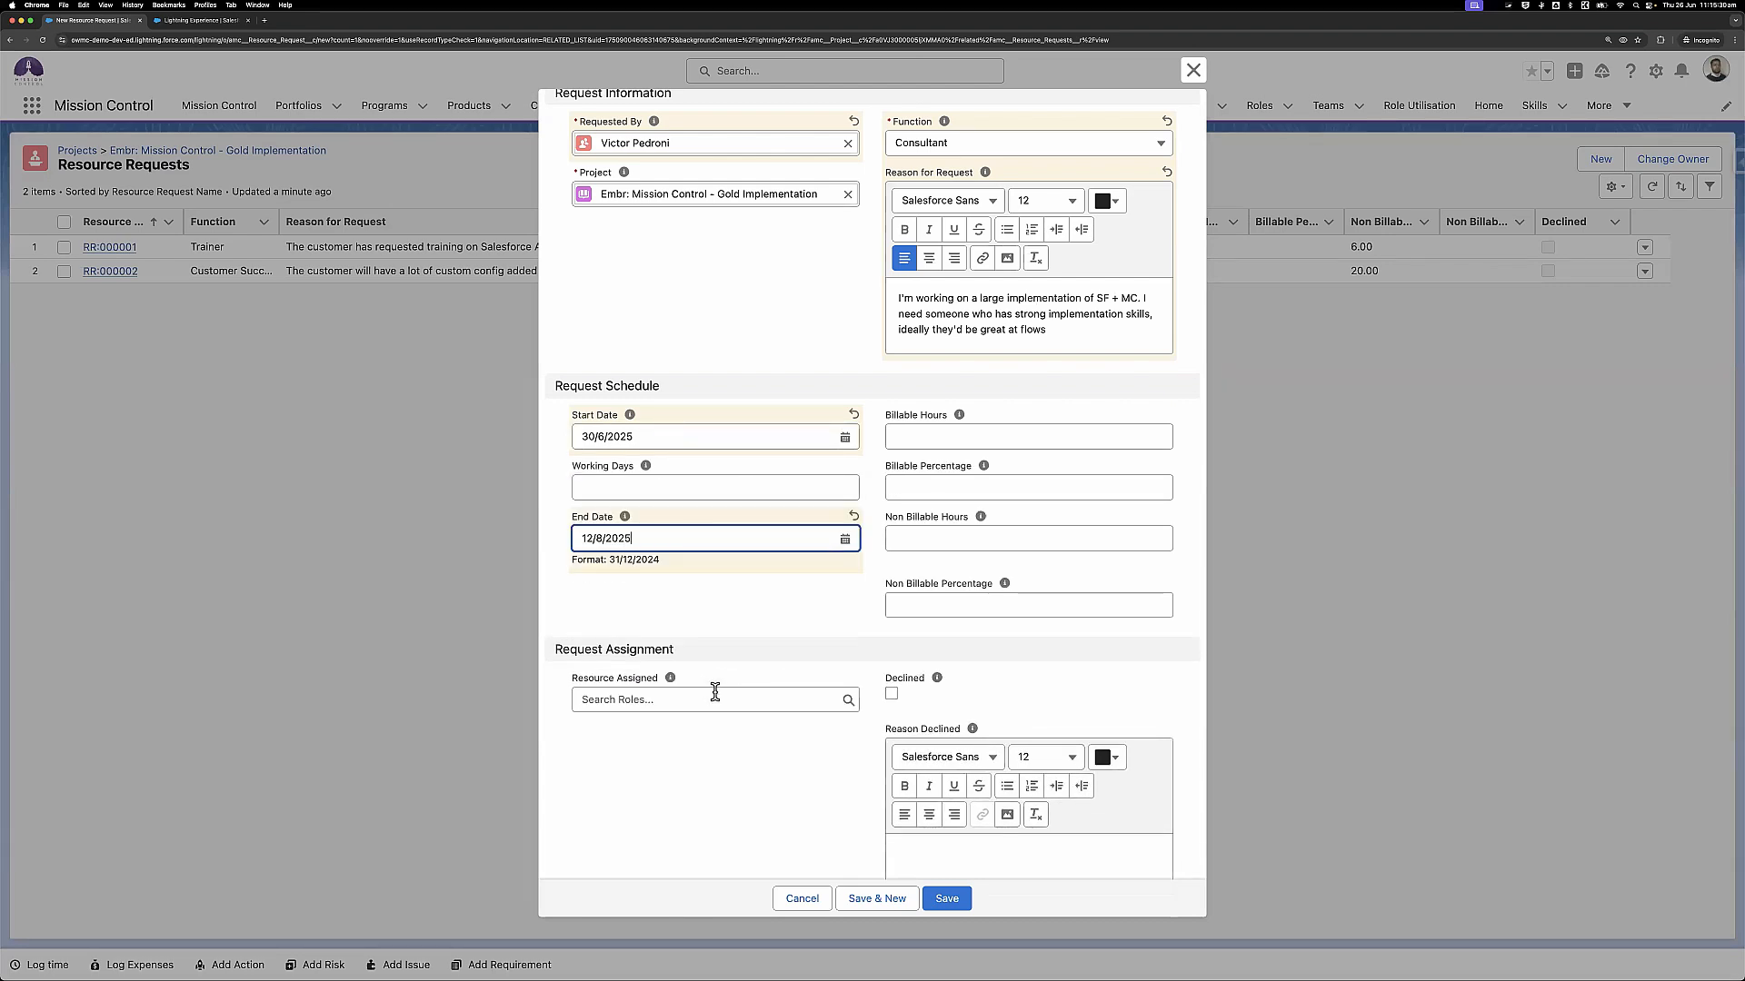
pyautogui.click(600, 492)
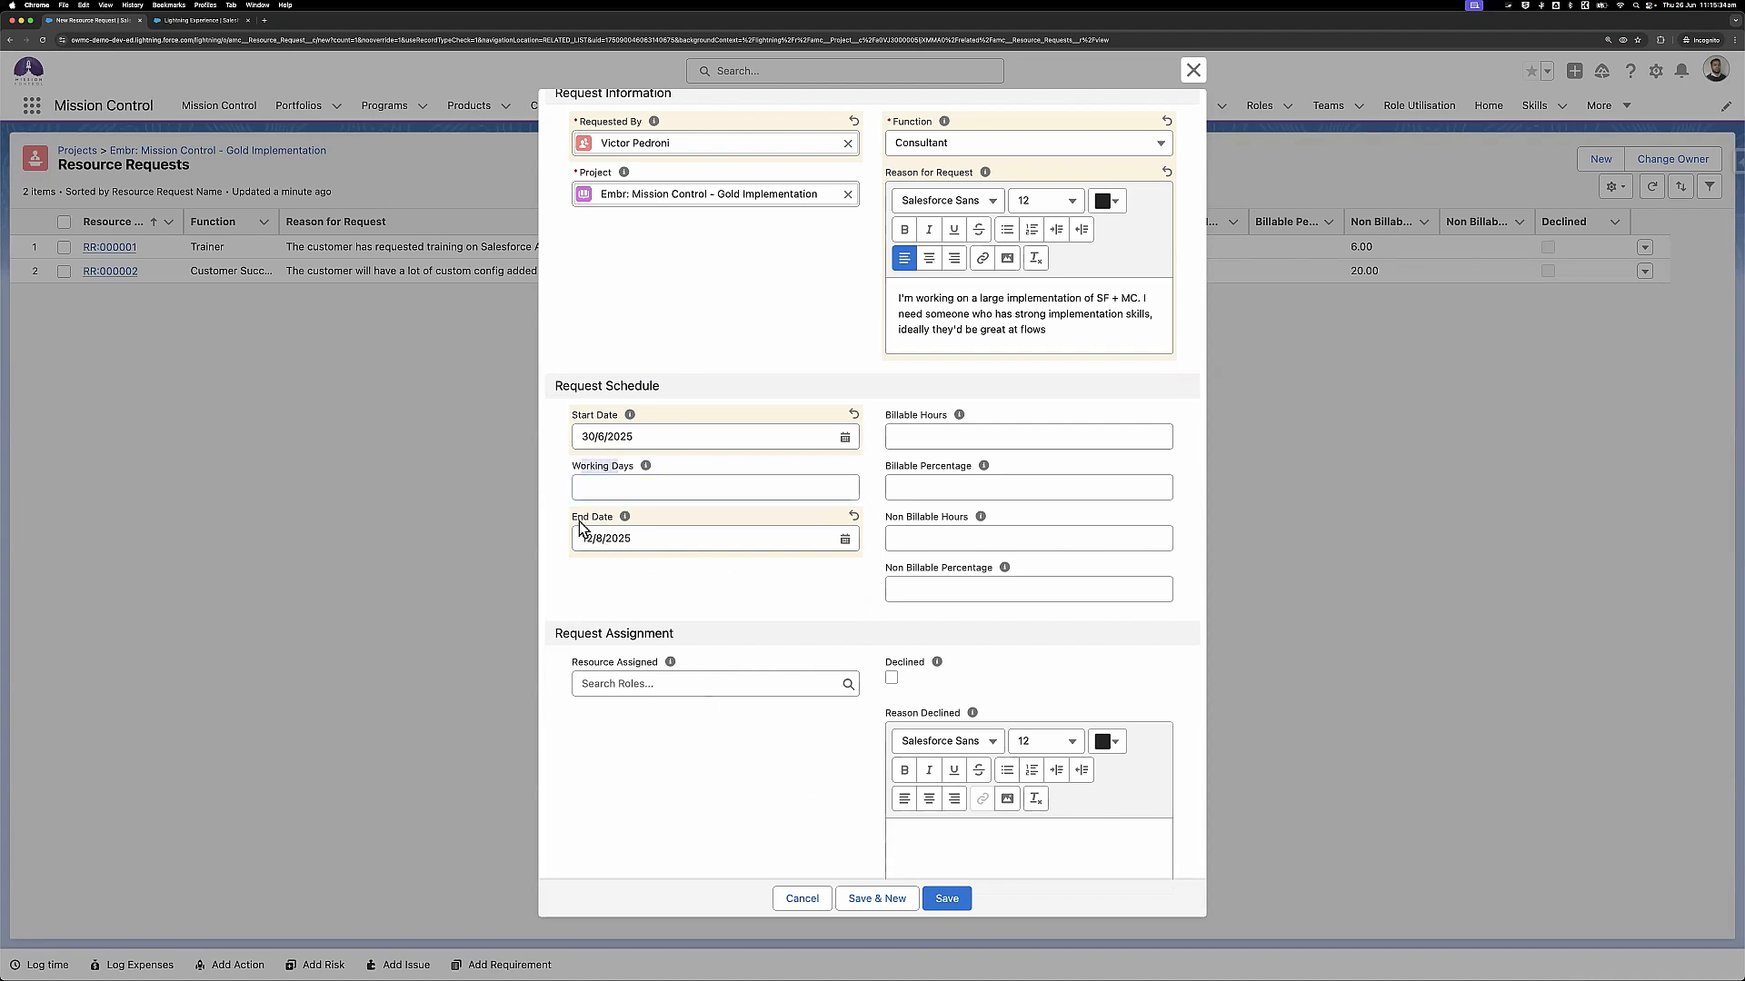
pyautogui.moveTo(583, 519); pyautogui.dragTo(615, 519)
pyautogui.click(888, 463)
pyautogui.click(870, 454)
# Set the request's Billable Hours to 70 and its Non Billable Hours to 10
pyautogui.click(913, 439)
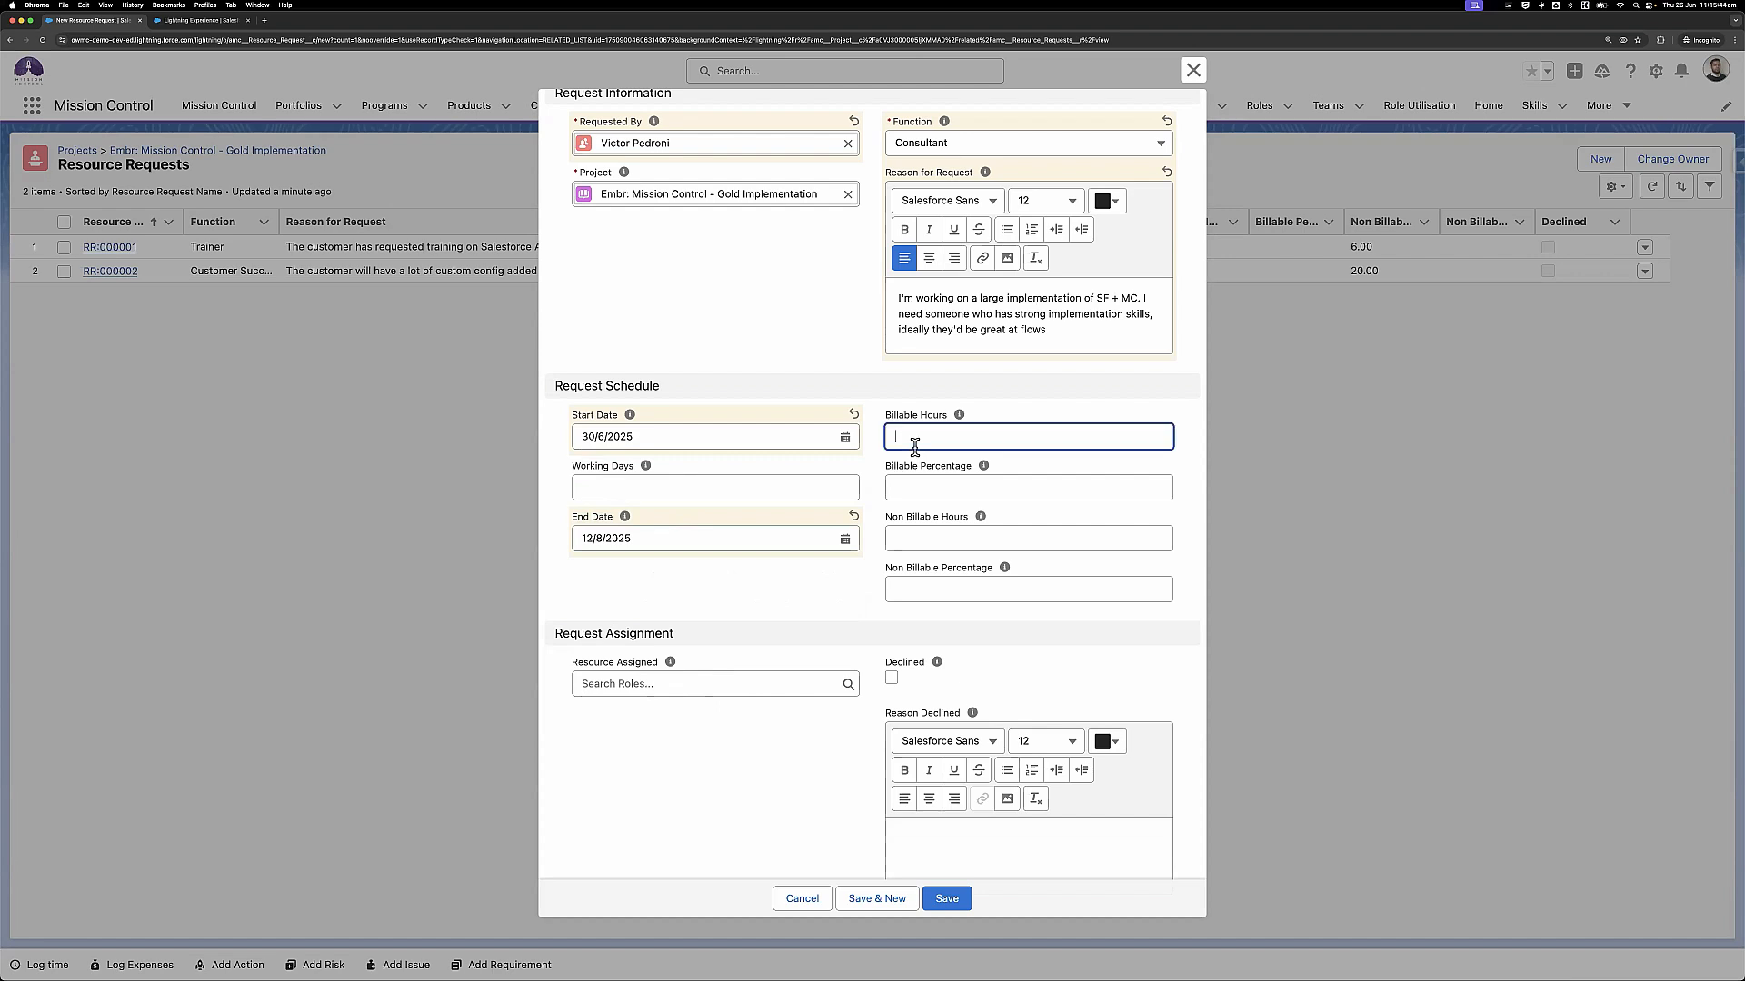
pyautogui.write('70')
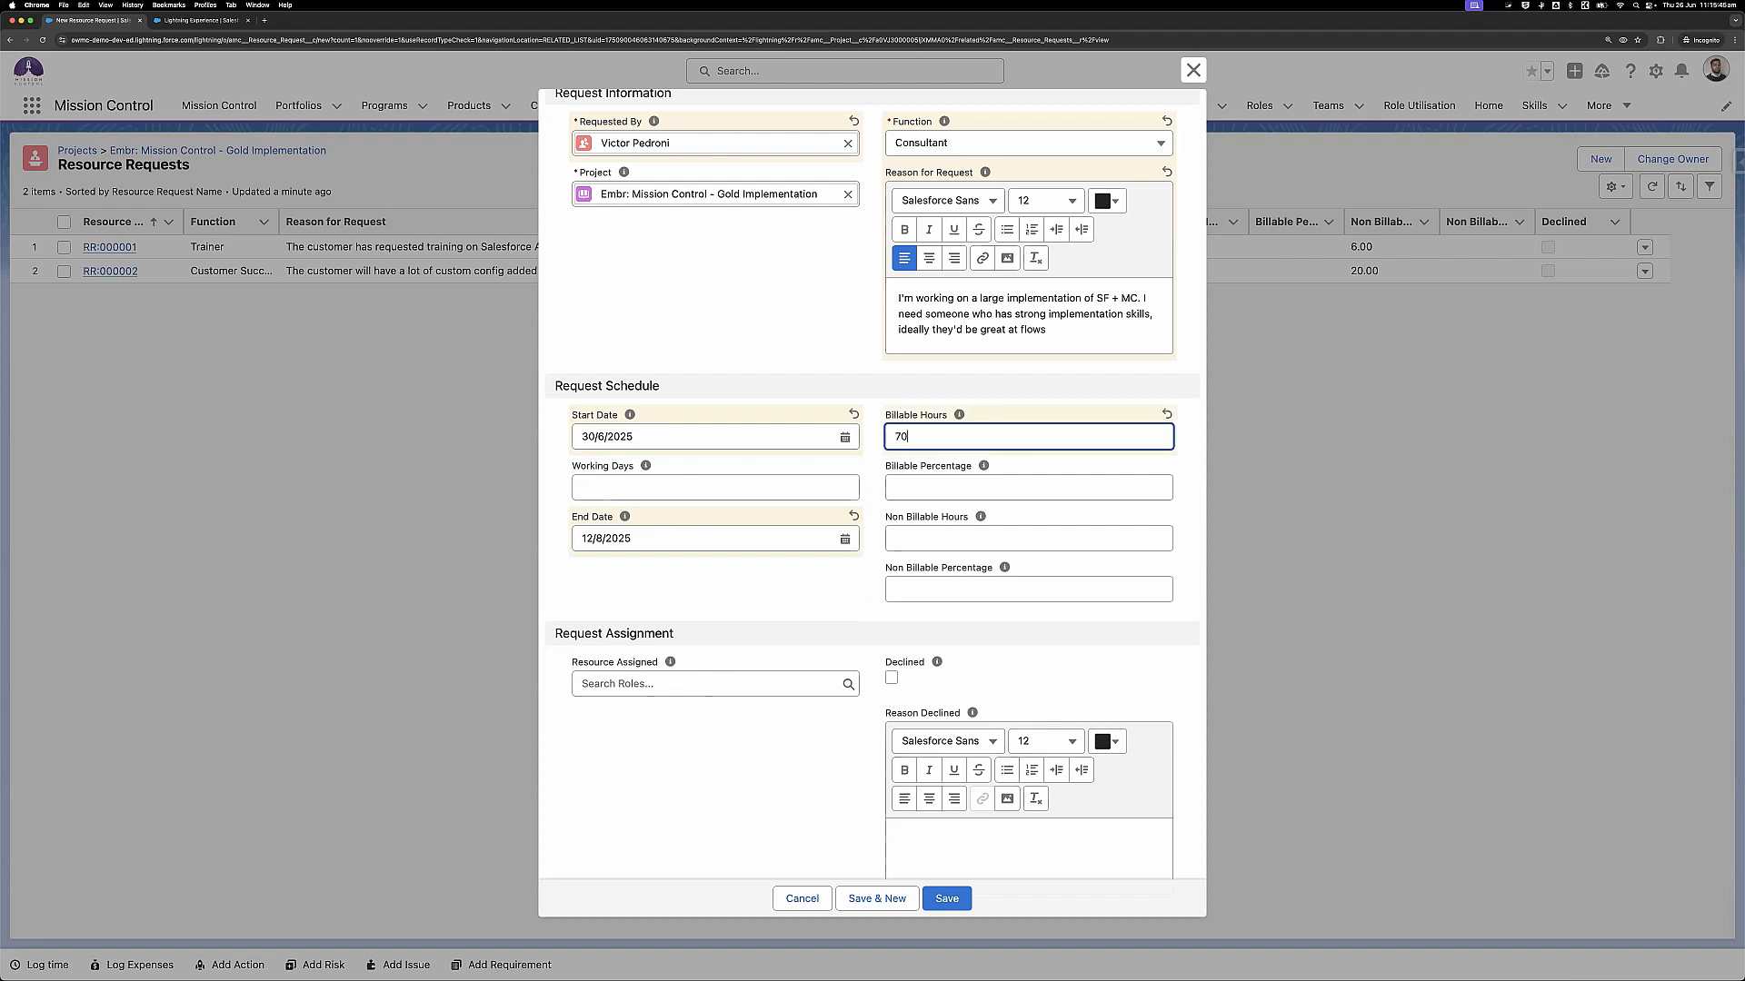
pyautogui.click(924, 535)
pyautogui.write('10')
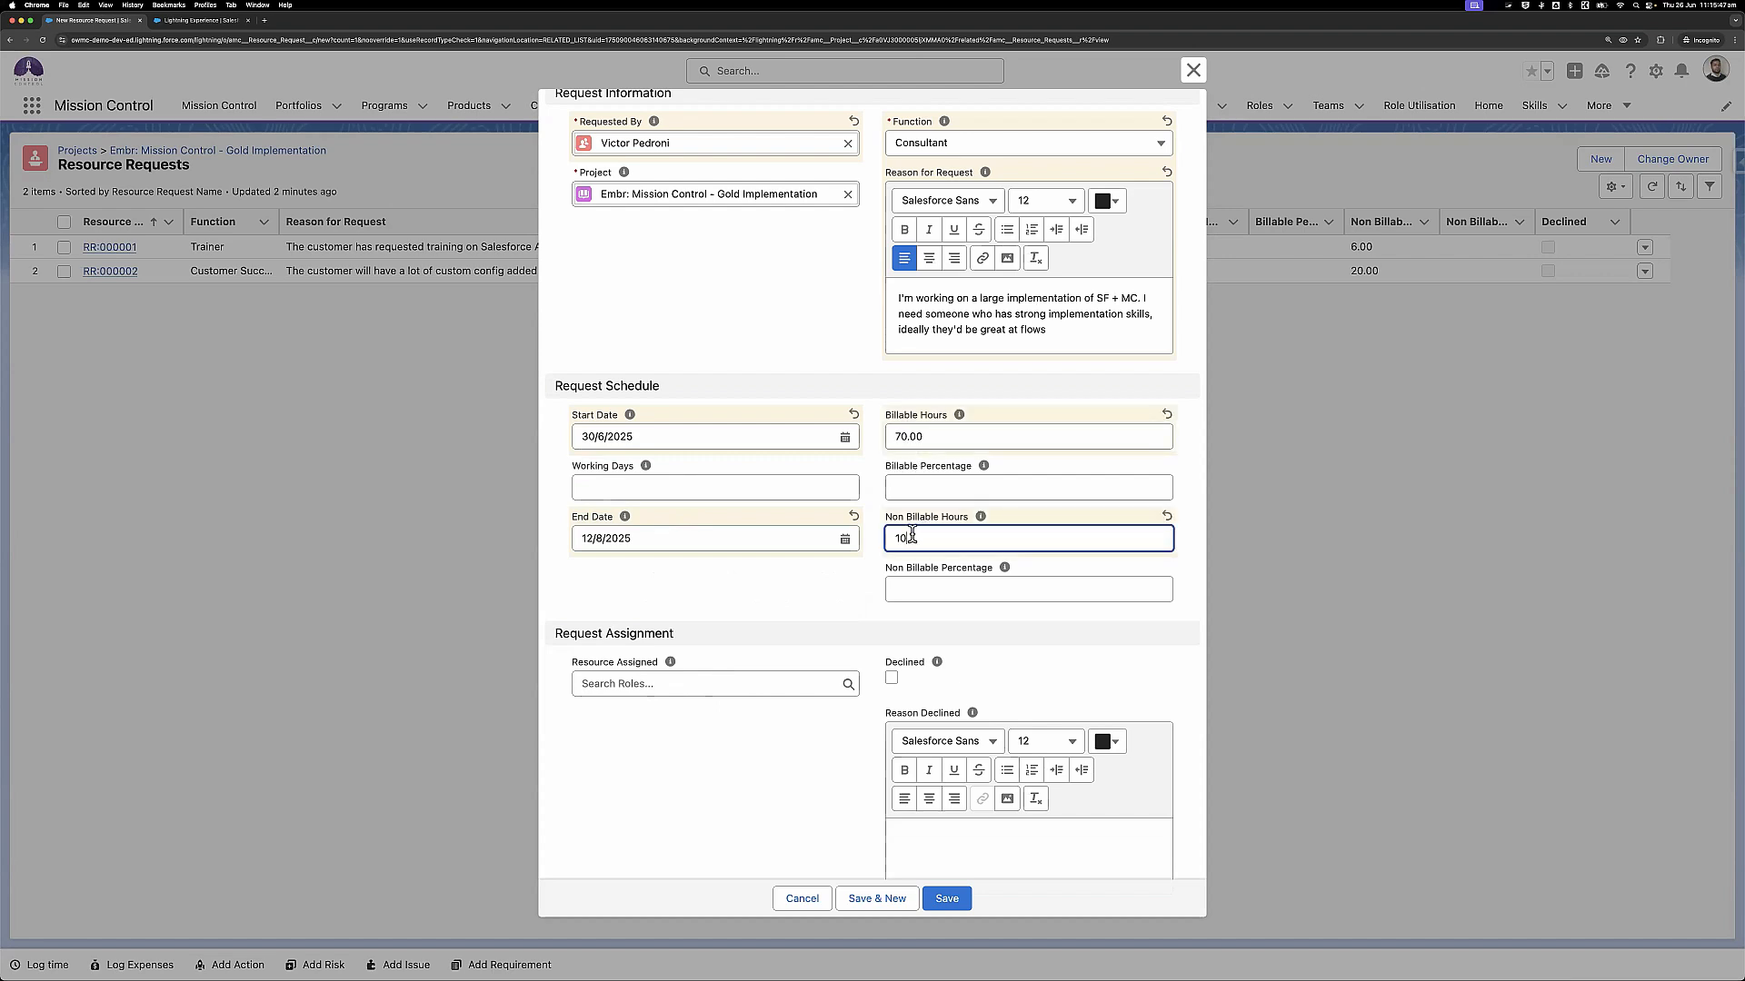
pyautogui.click(852, 568)
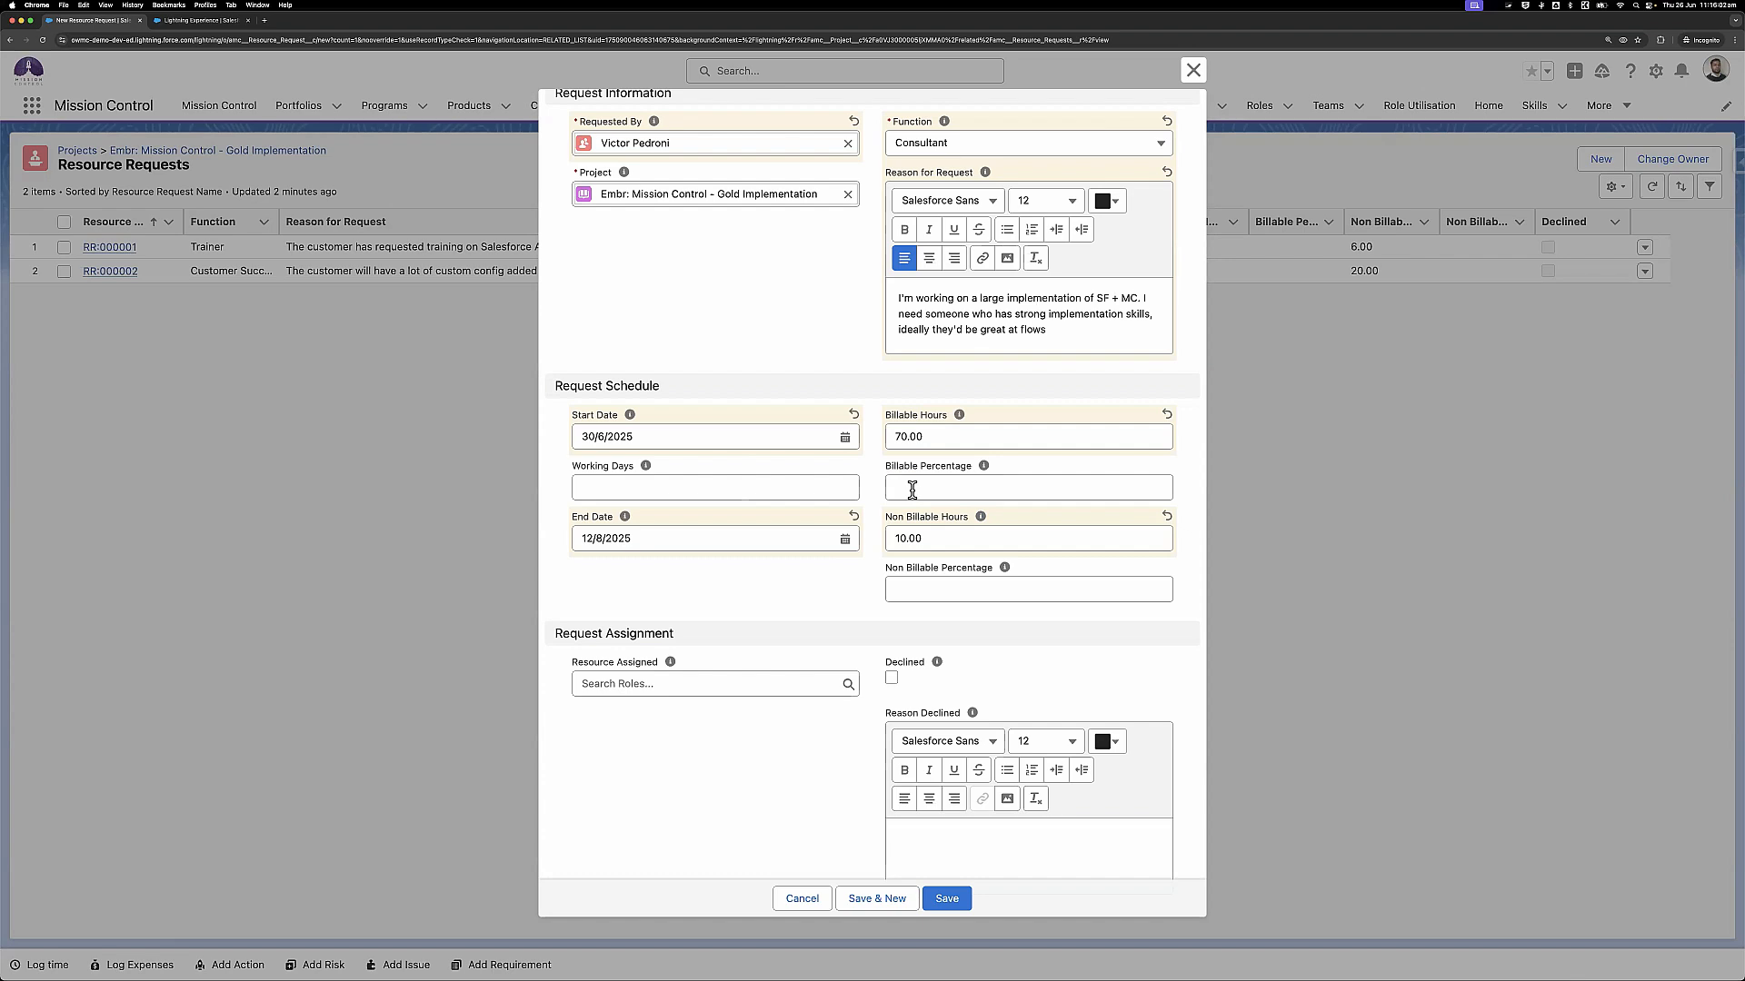
# Set the request's Billable Percentage to 50 and clear its Billable Hours value
pyautogui.click(912, 490)
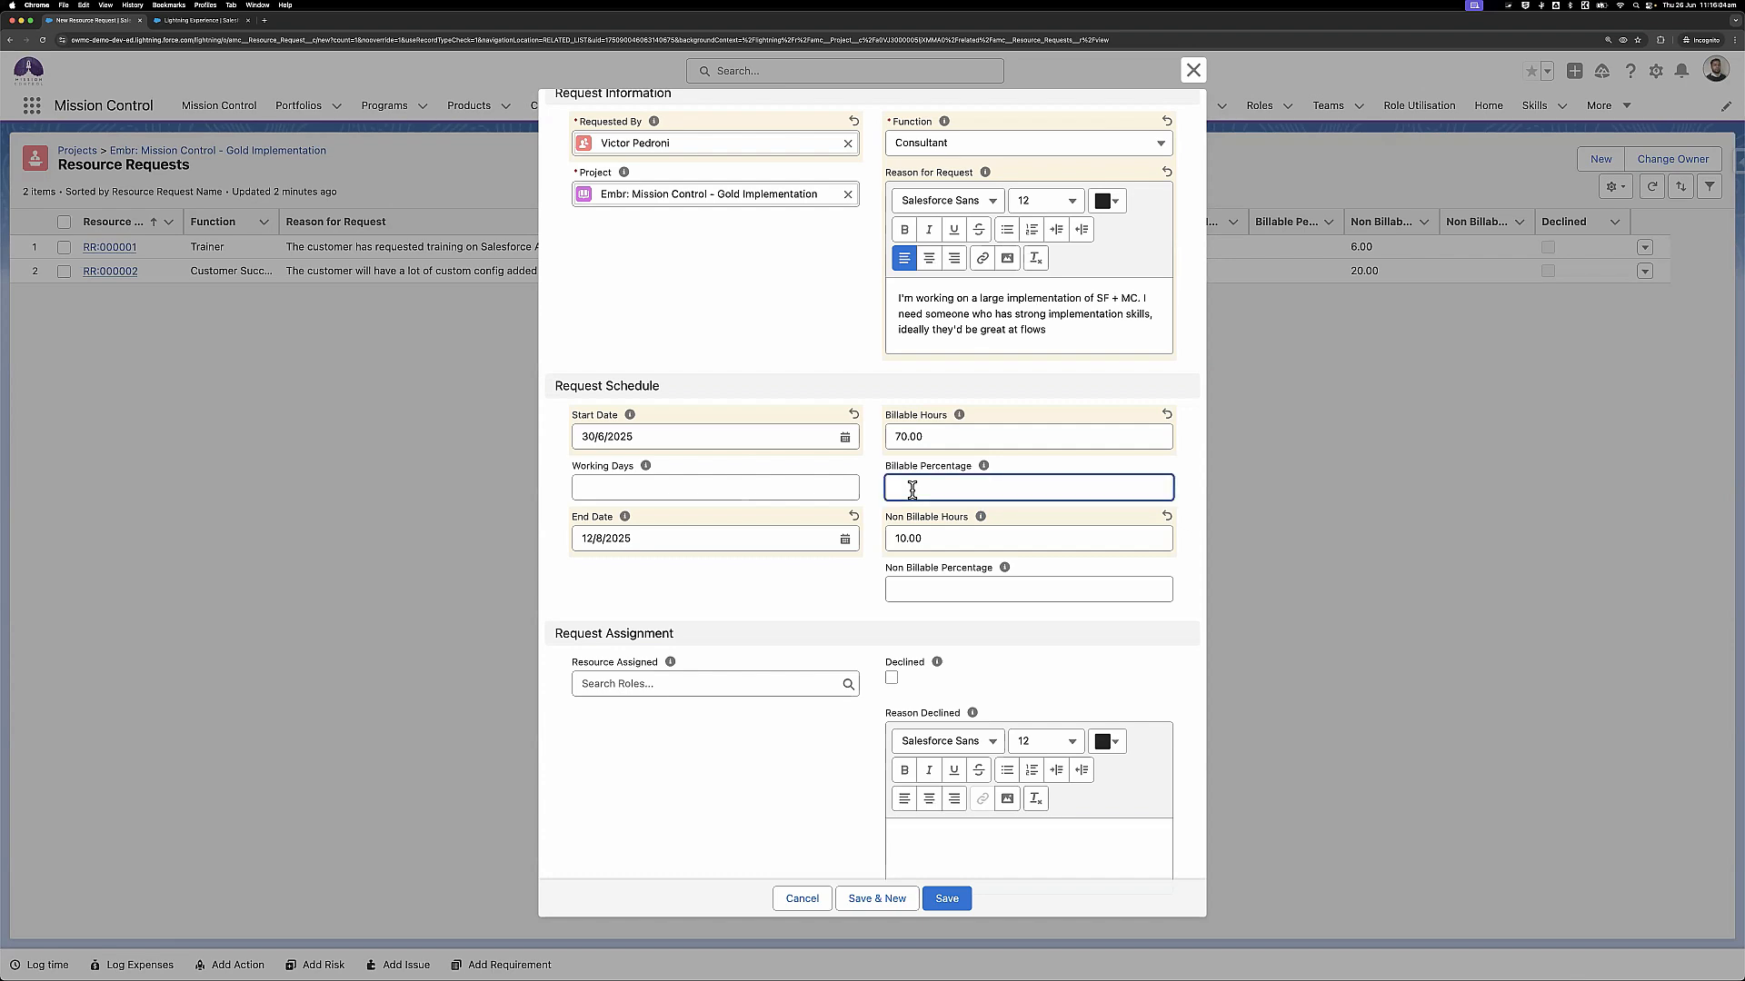
pyautogui.write('50')
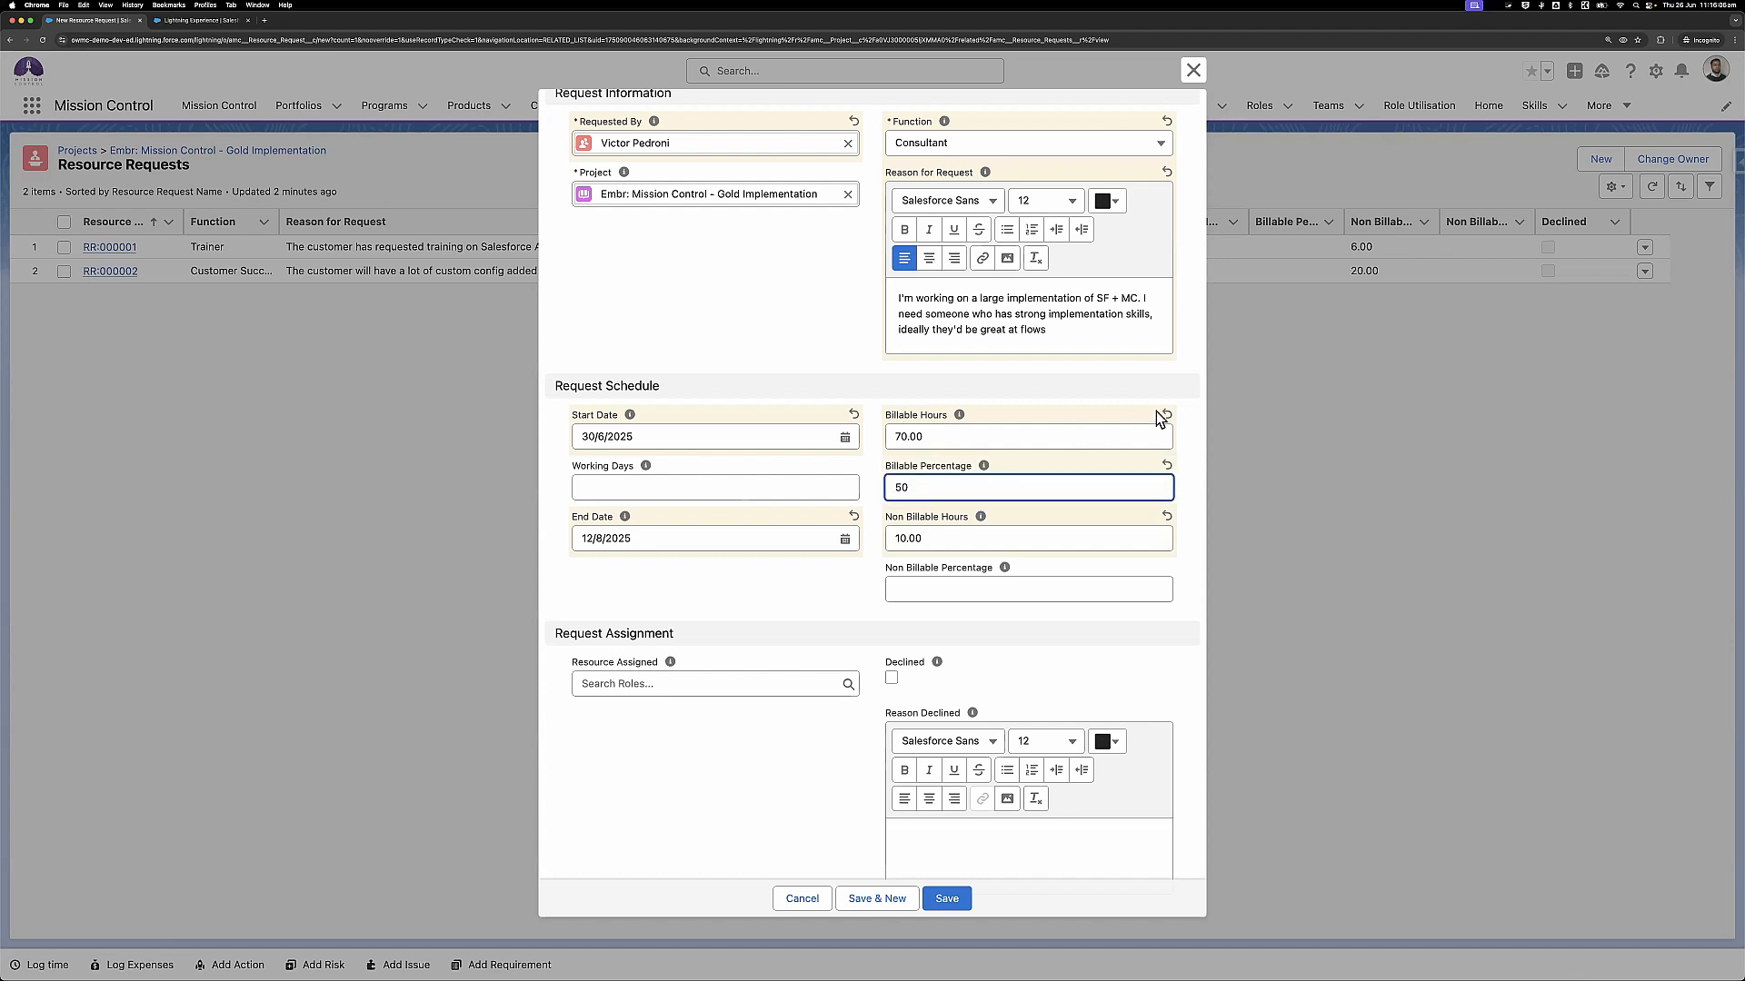
pyautogui.click(1165, 415)
pyautogui.click(1029, 416)
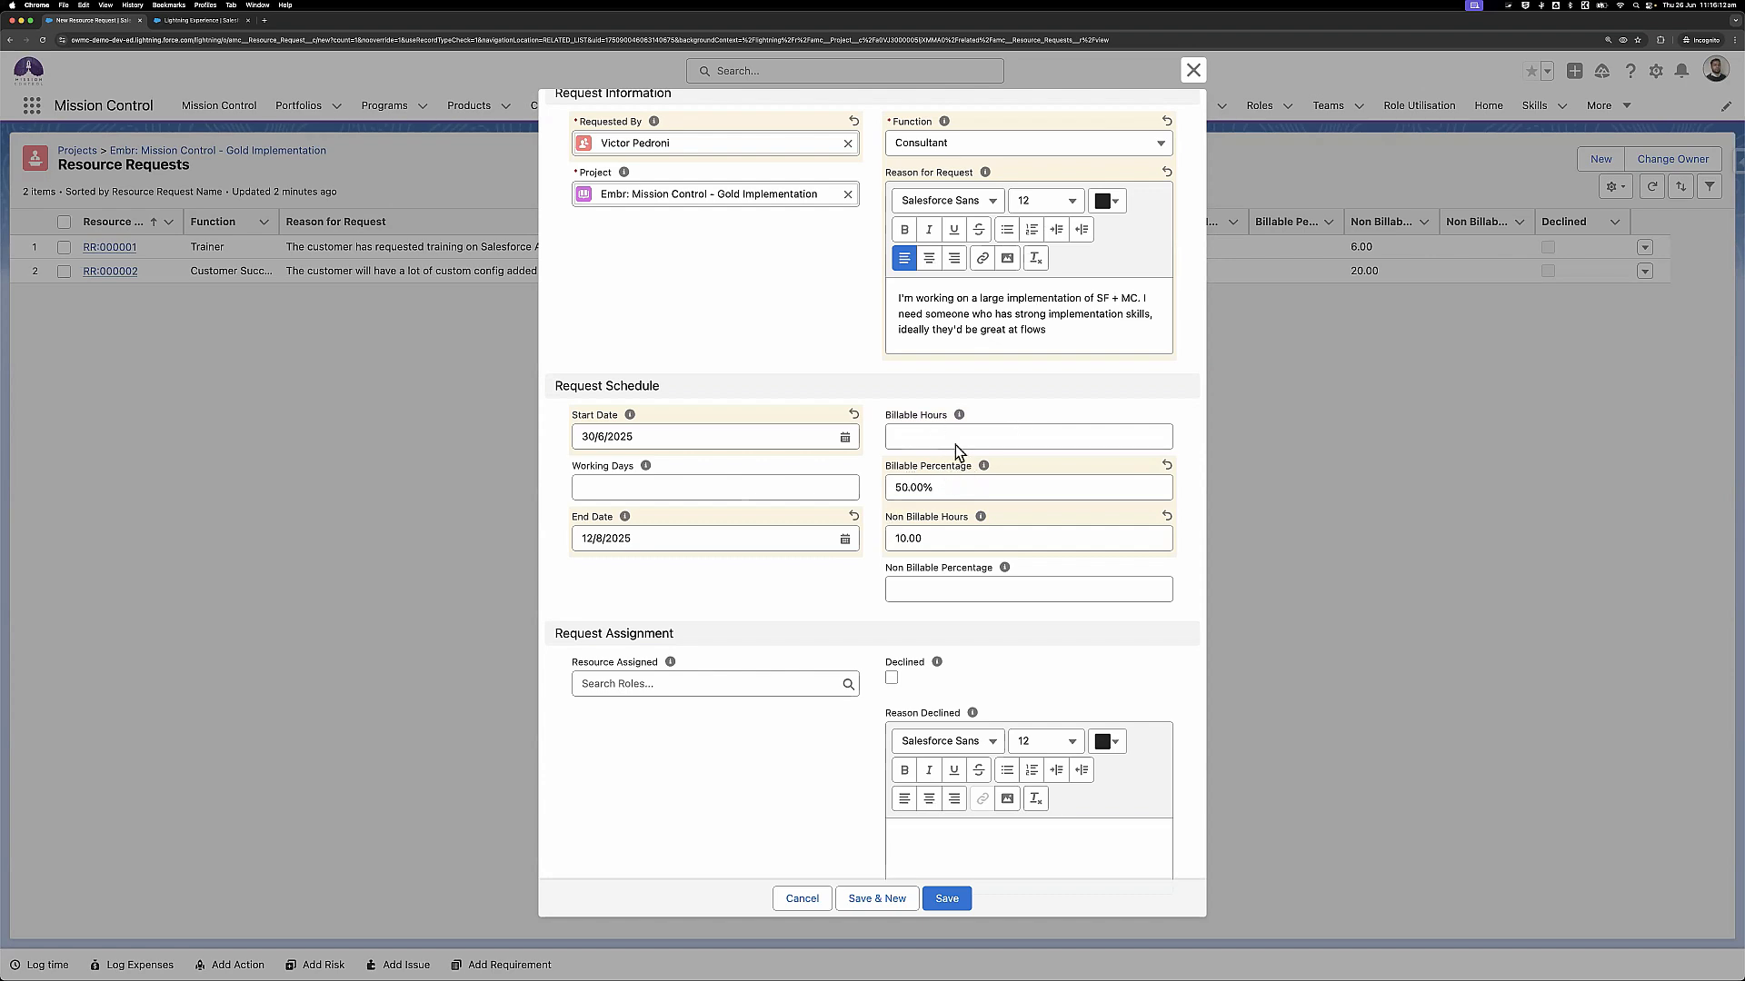
# Revert the Billable Percentage entry and set the request's Billable Hours to 70 again
pyautogui.click(1167, 465)
pyautogui.click(1009, 438)
pyautogui.write('70')
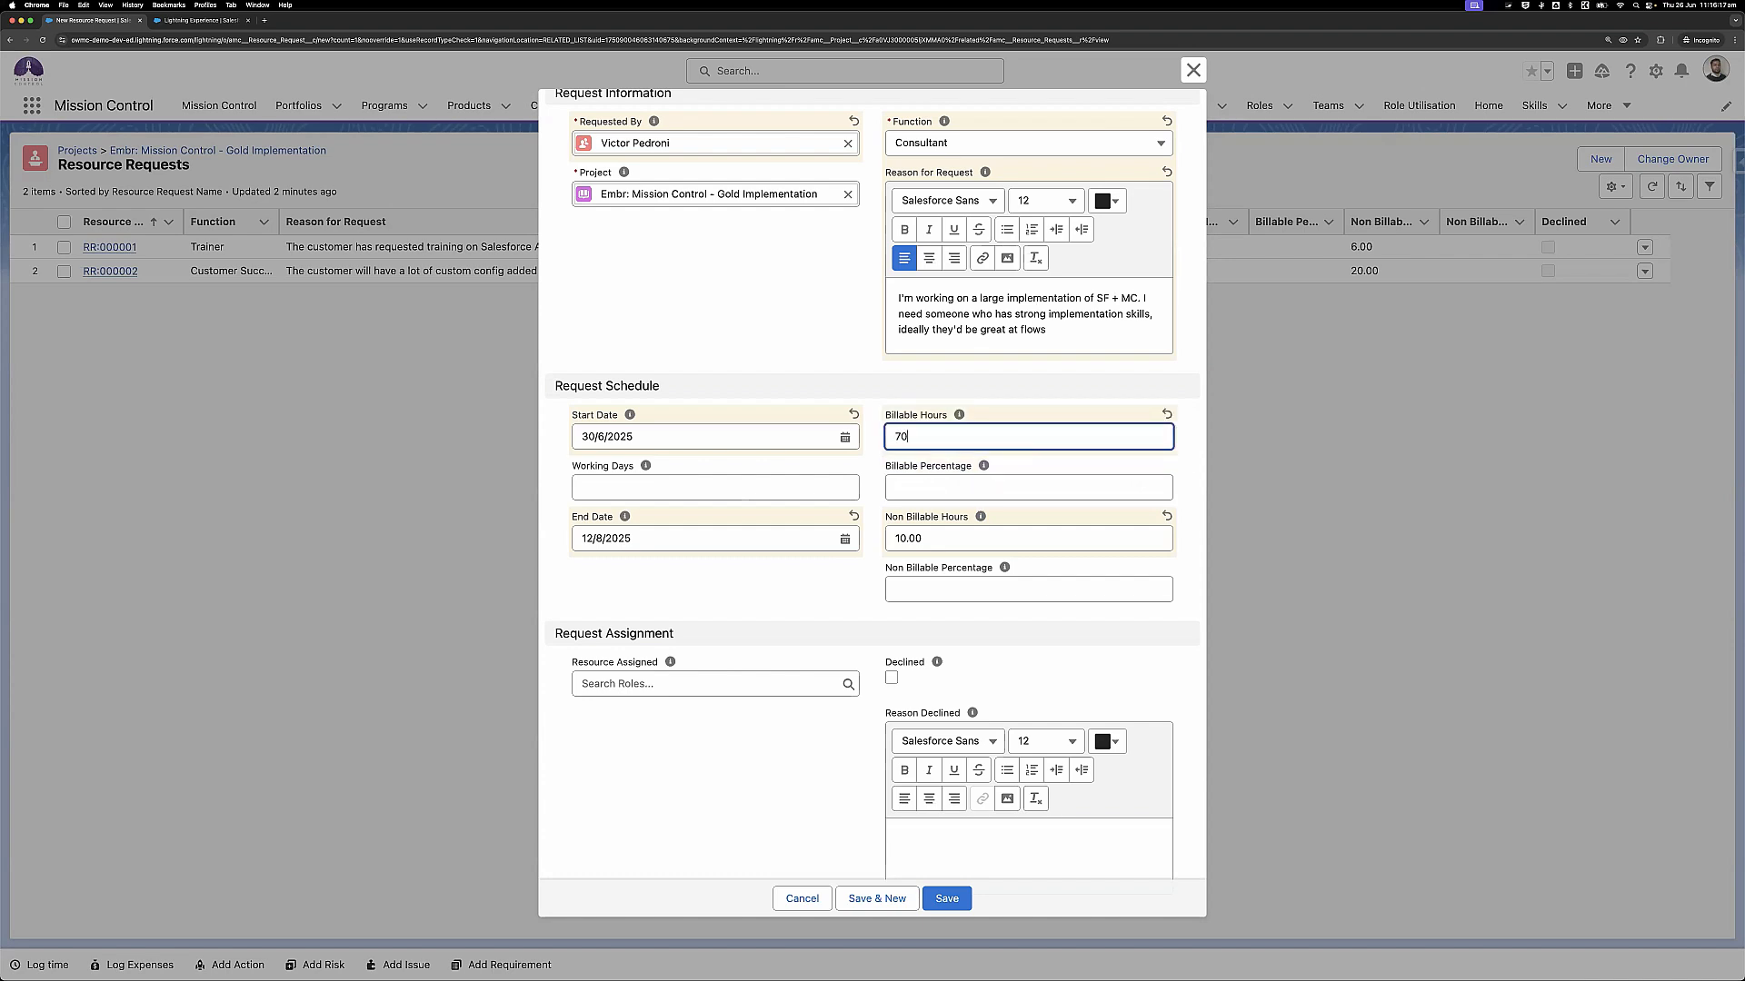
pyautogui.click(850, 582)
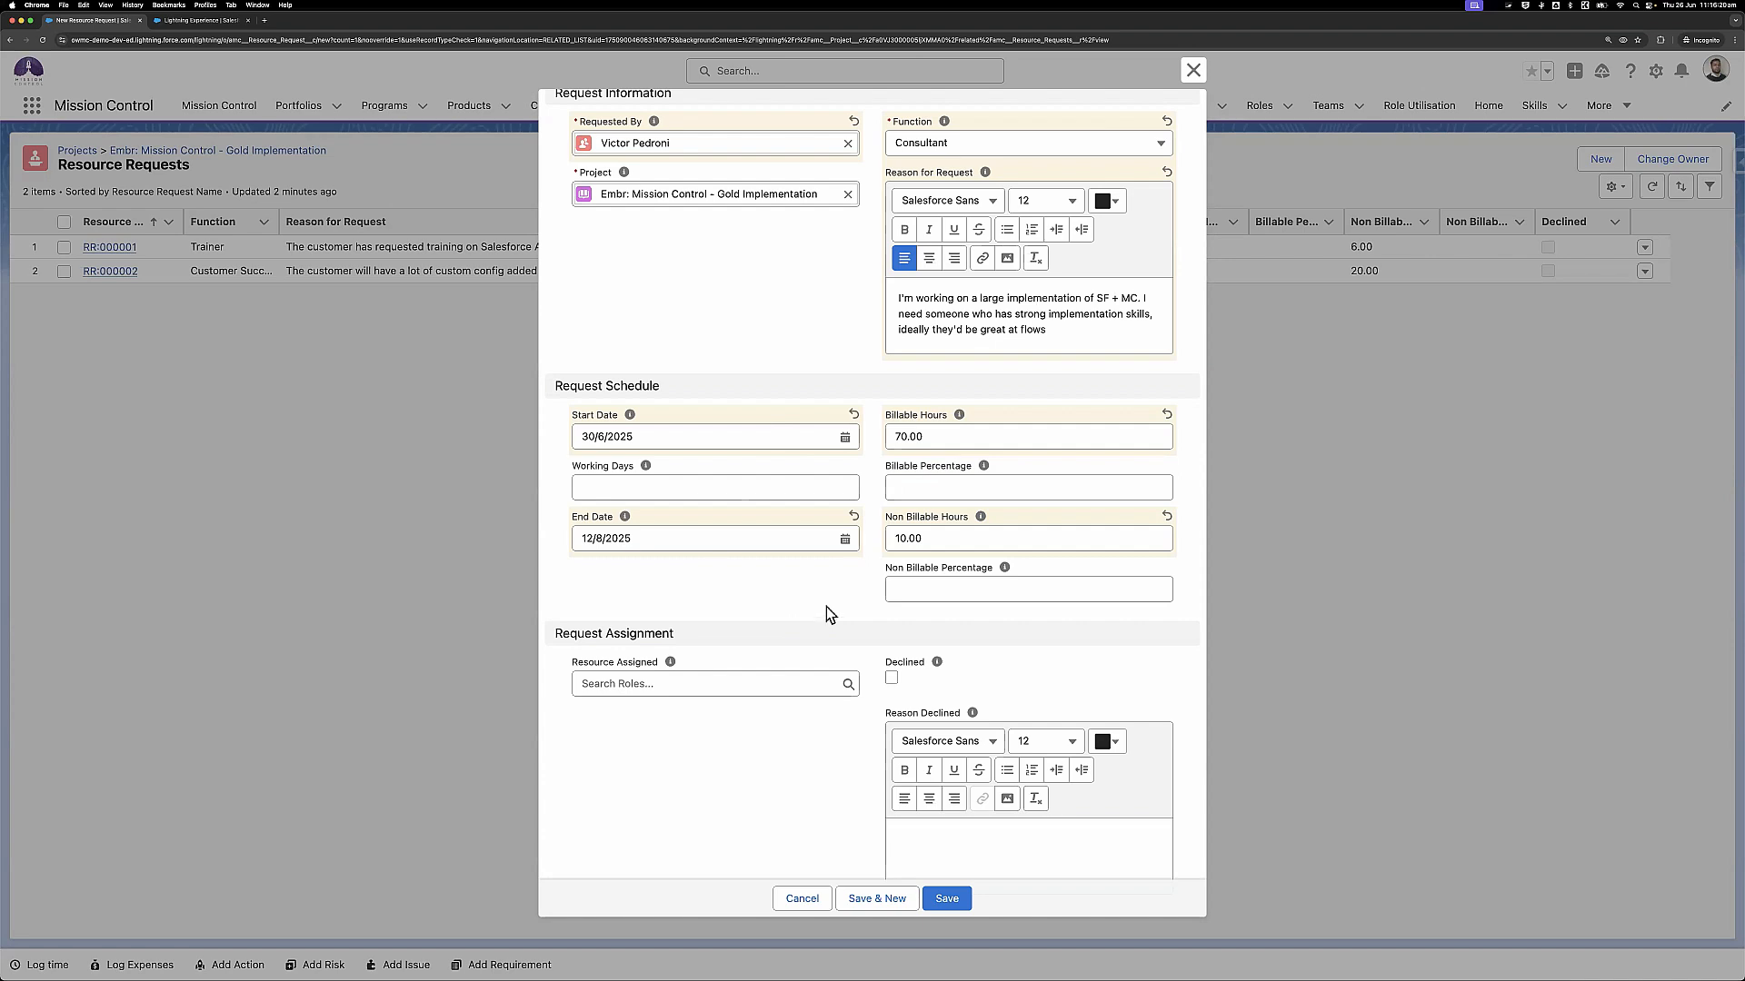
# Review the Request Assignment section and the completed form, leaving Resource Assigned empty, and save the new resource request
pyautogui.scroll(-3, 826, 607)
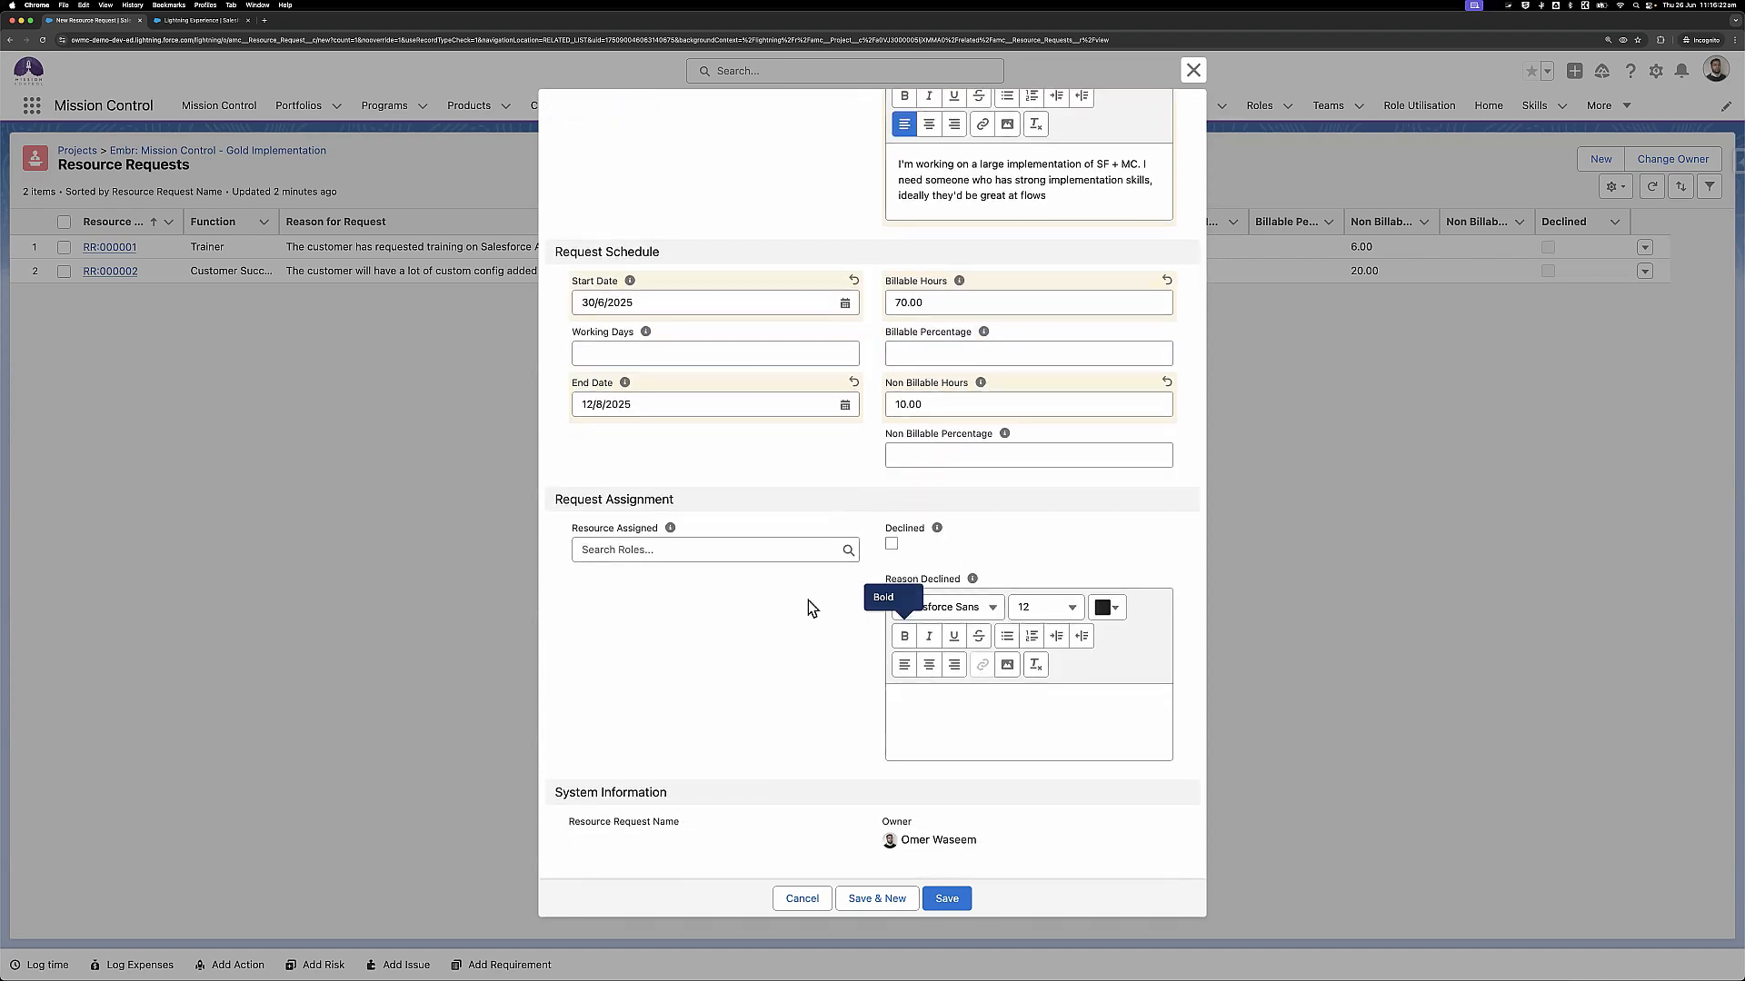
pyautogui.click(773, 551)
pyautogui.click(1029, 560)
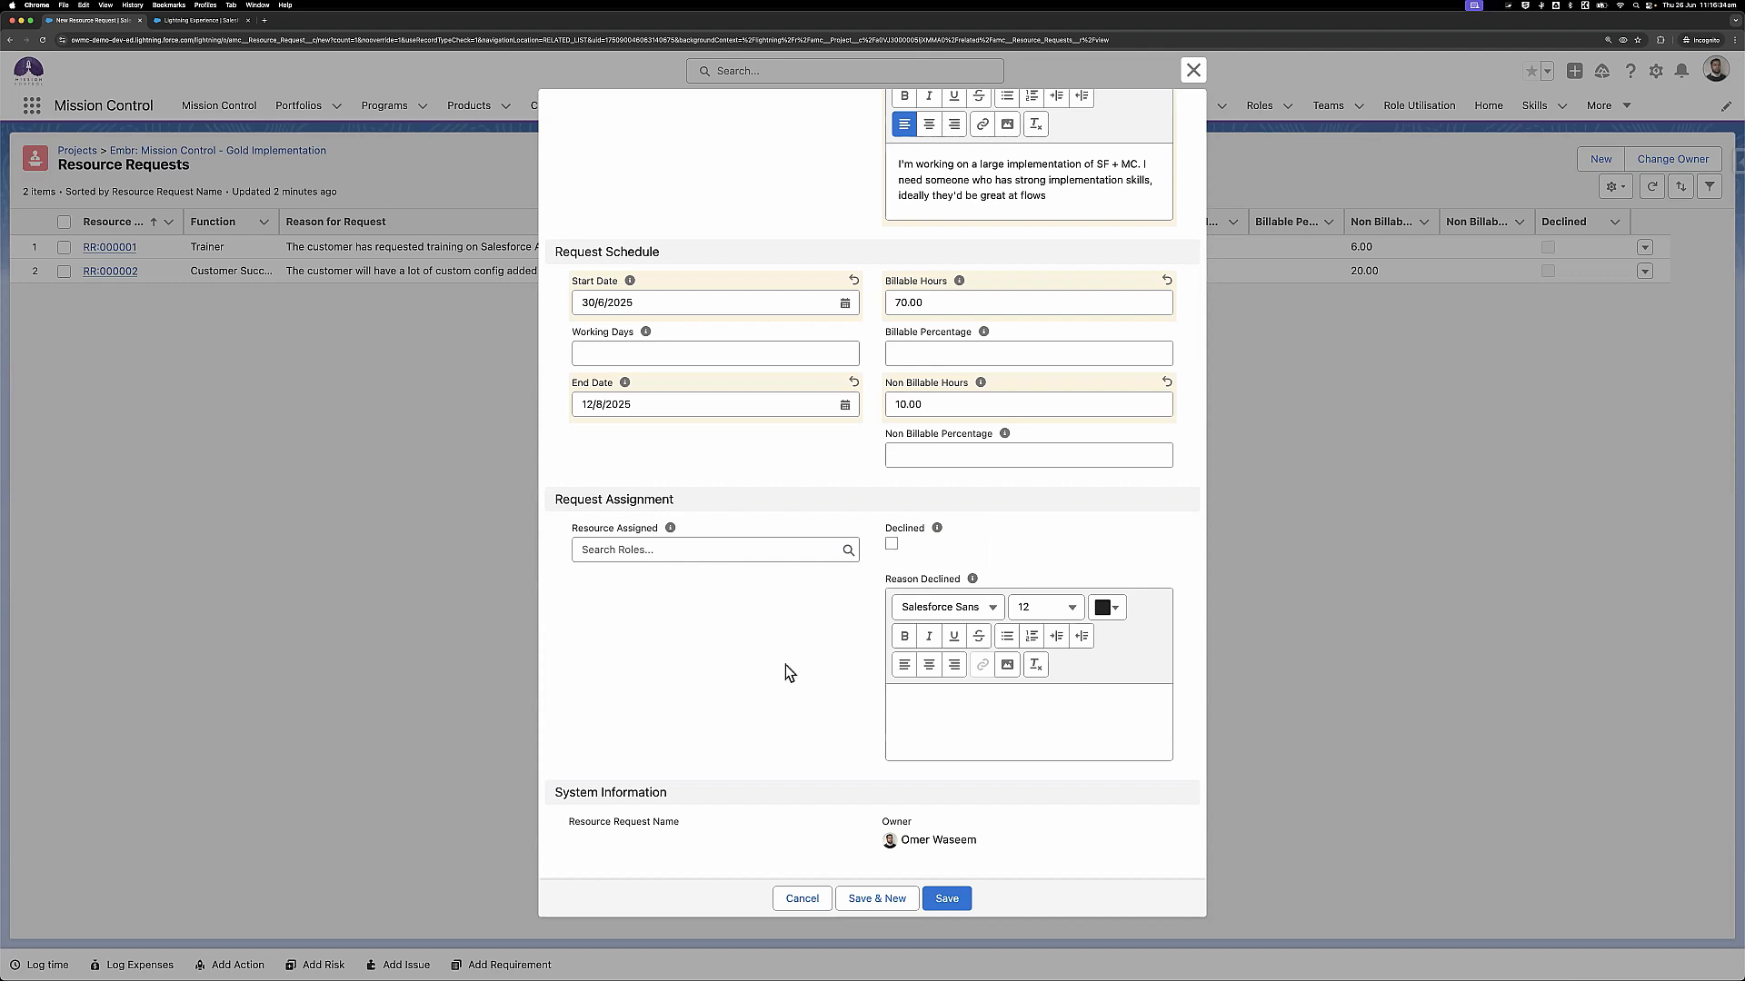
pyautogui.scroll(1, 785, 664)
pyautogui.scroll(-1, 776, 668)
pyautogui.scroll(5, 865, 672)
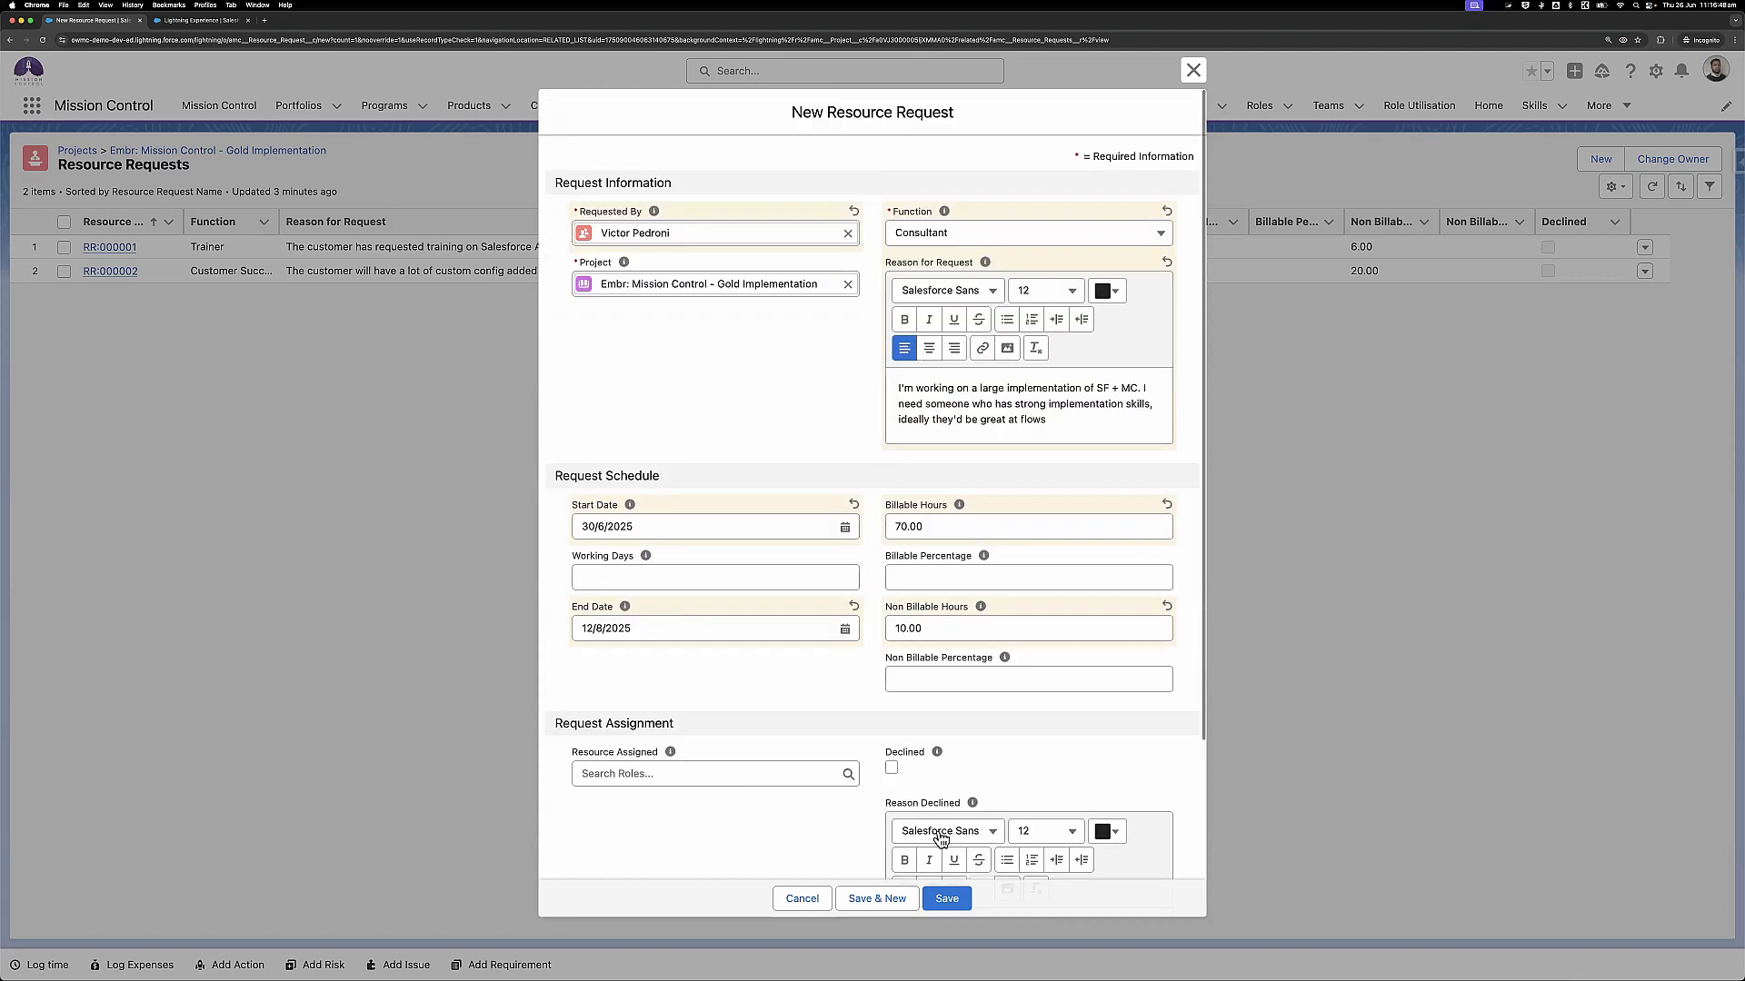
pyautogui.click(947, 899)
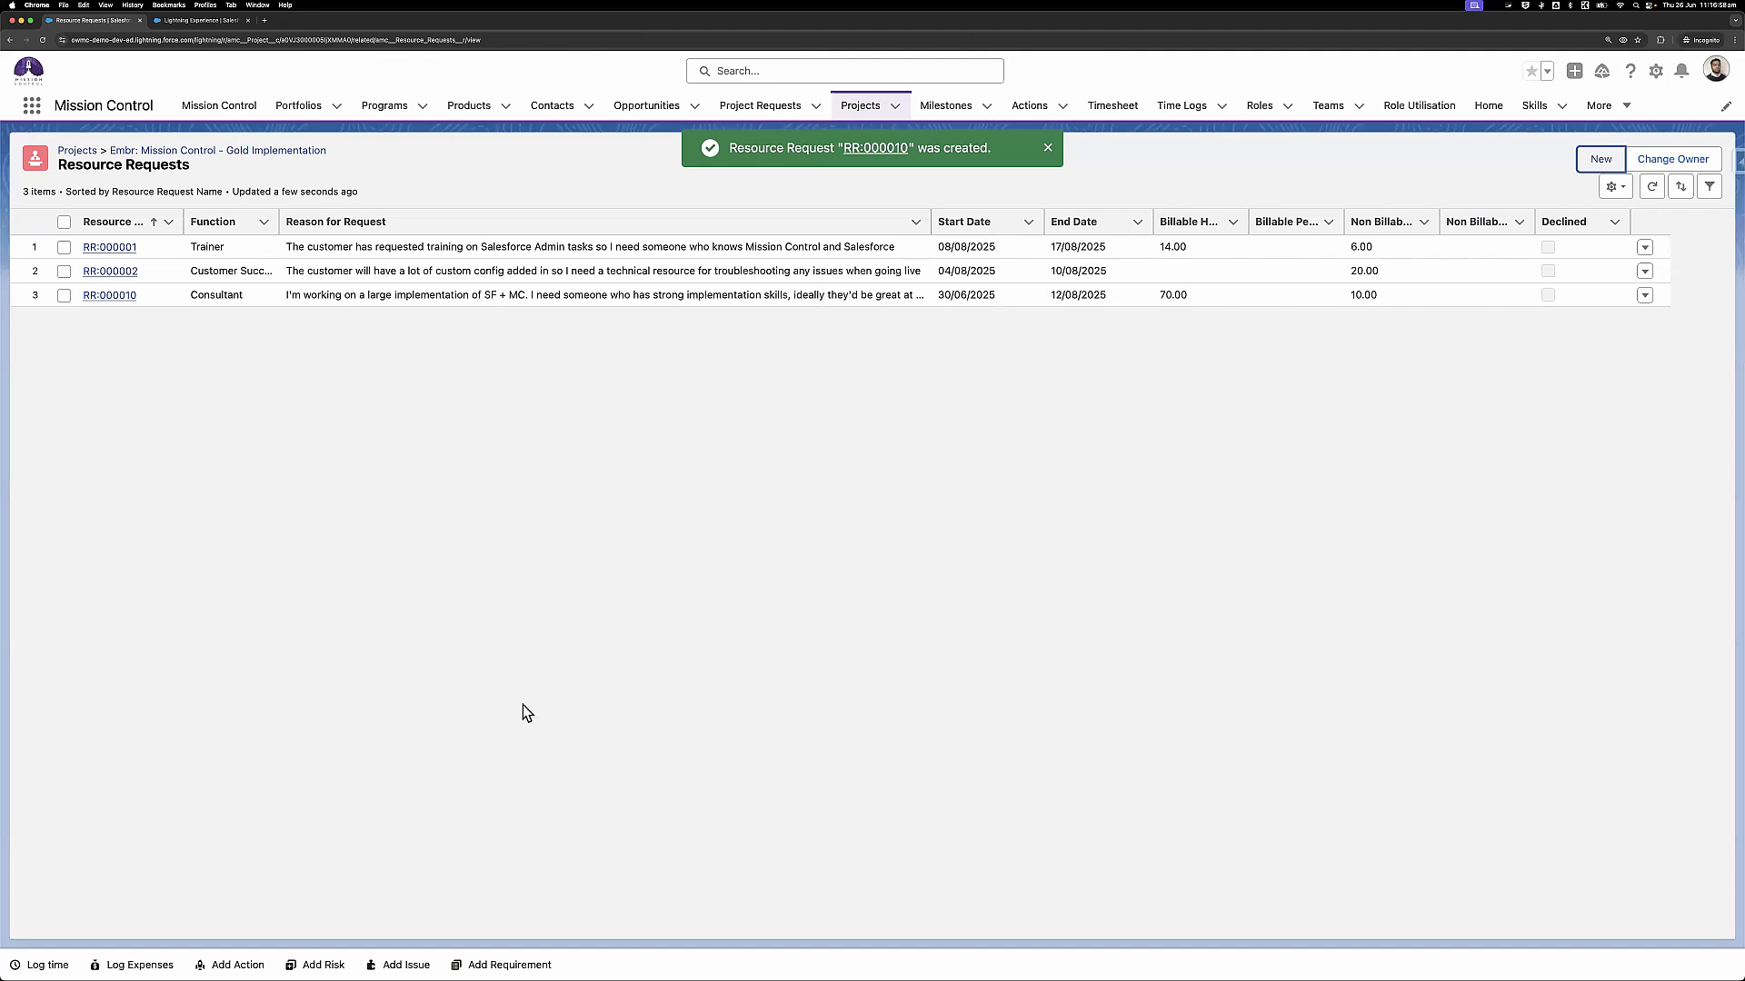
# Switch to the browser page showing the Resource Planner and open its Resource Requests view
pyautogui.click(207, 22)
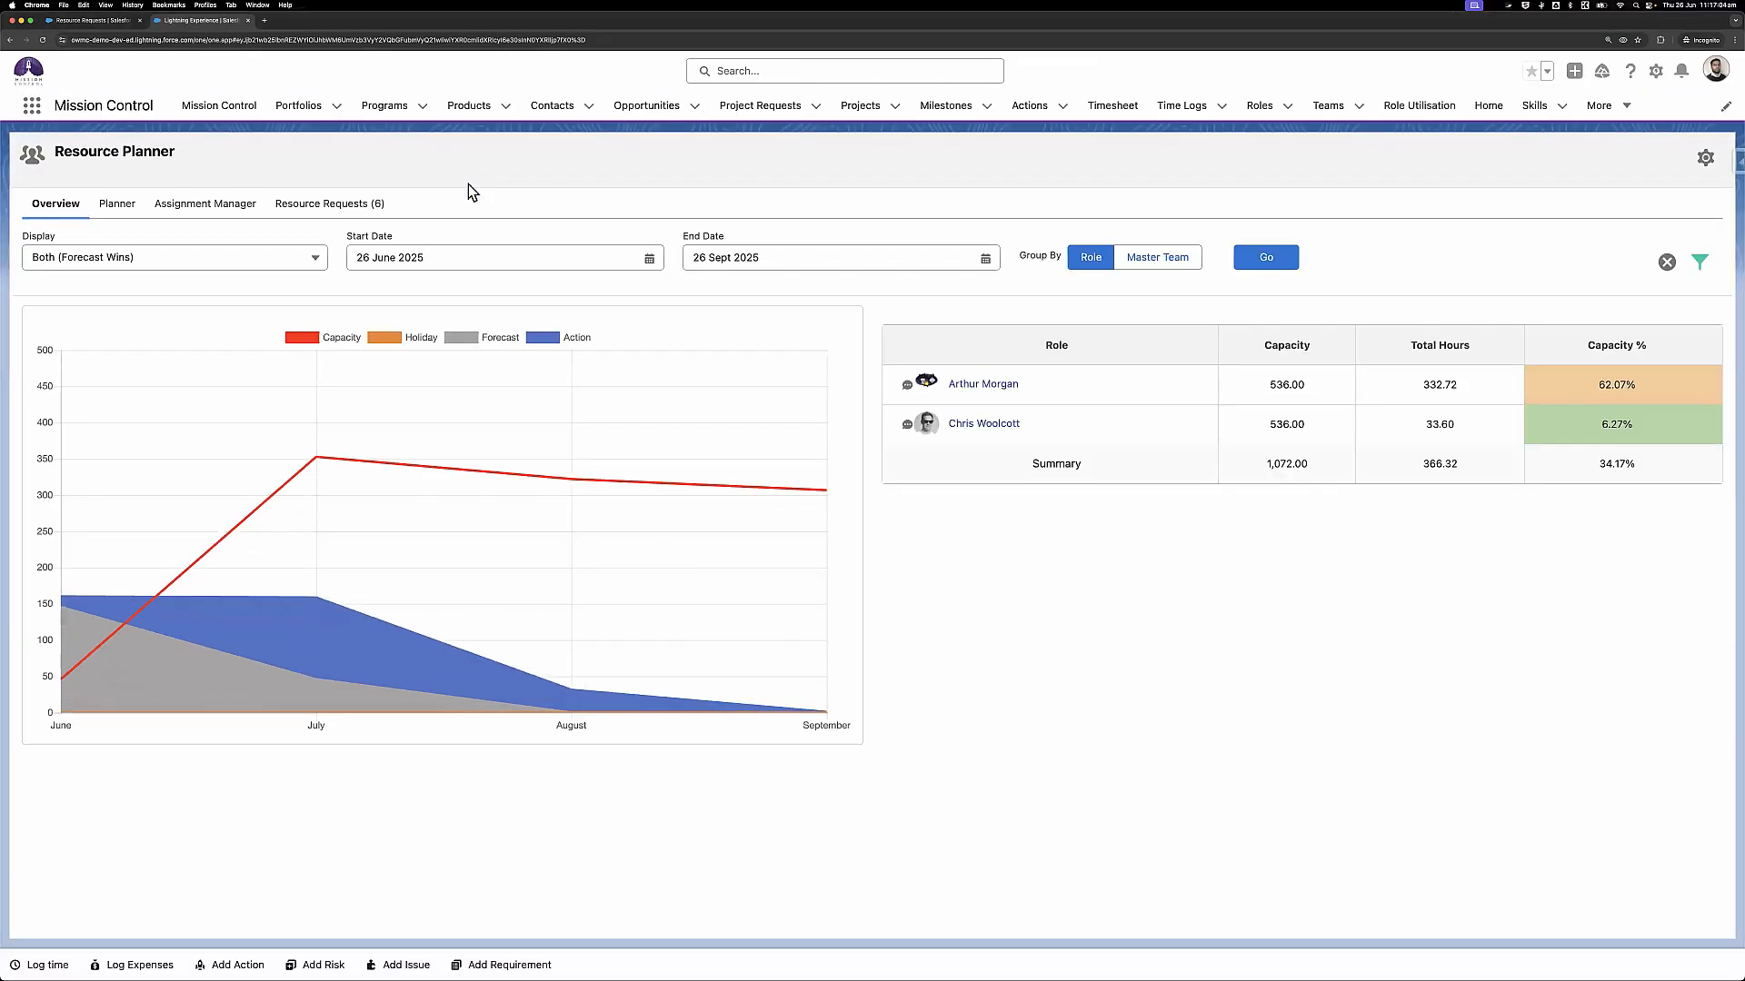
pyautogui.click(328, 205)
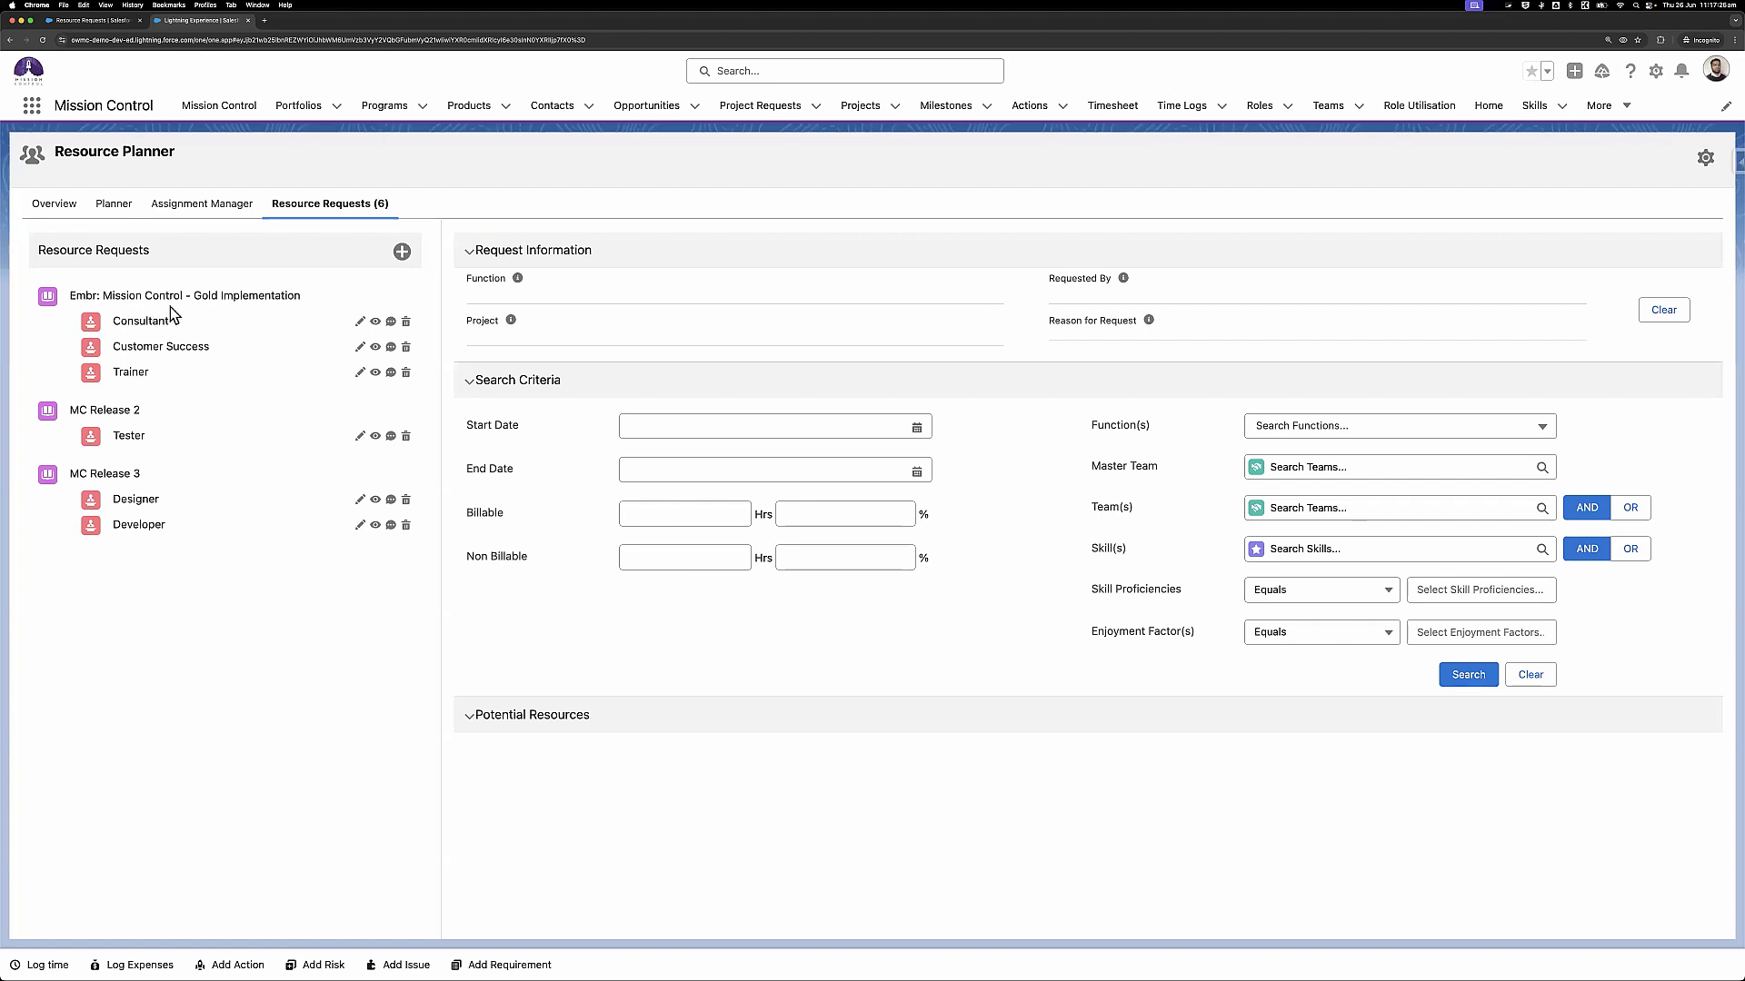
# Try marking the Embr project's Consultant request as Declined in its edit form, and cancel the edit
pyautogui.click(359, 322)
pyautogui.scroll(-2, 745, 429)
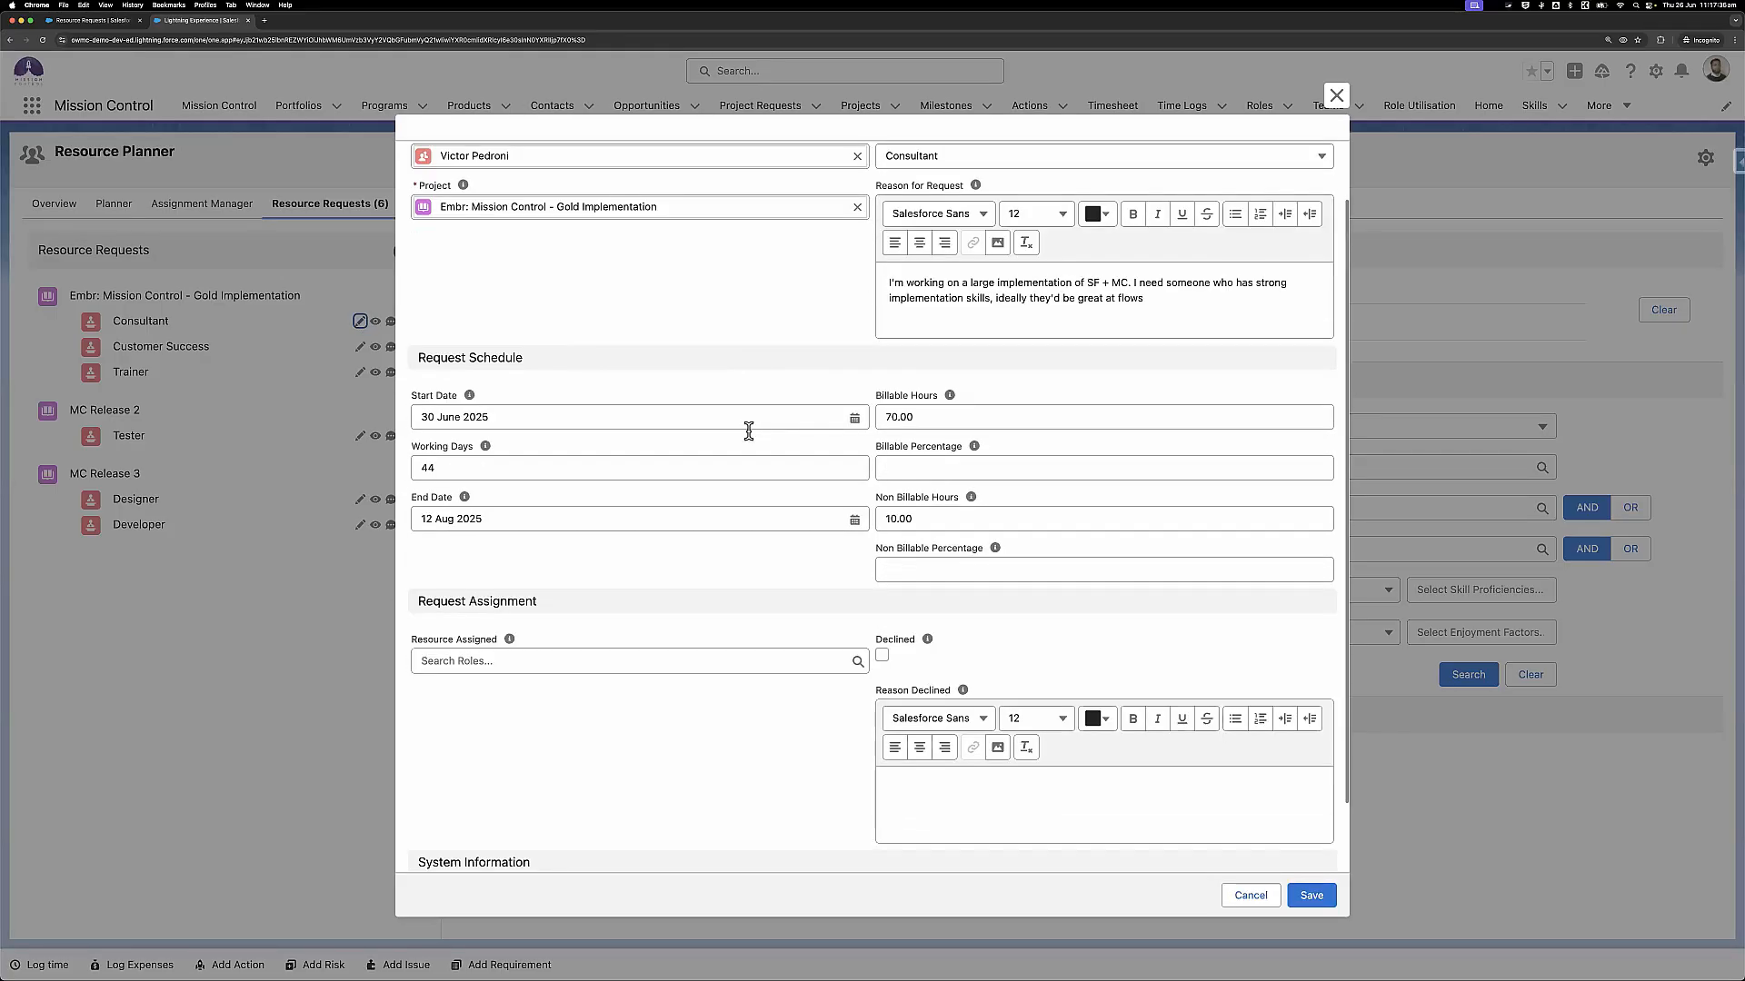
pyautogui.scroll(-2, 748, 430)
pyautogui.click(881, 573)
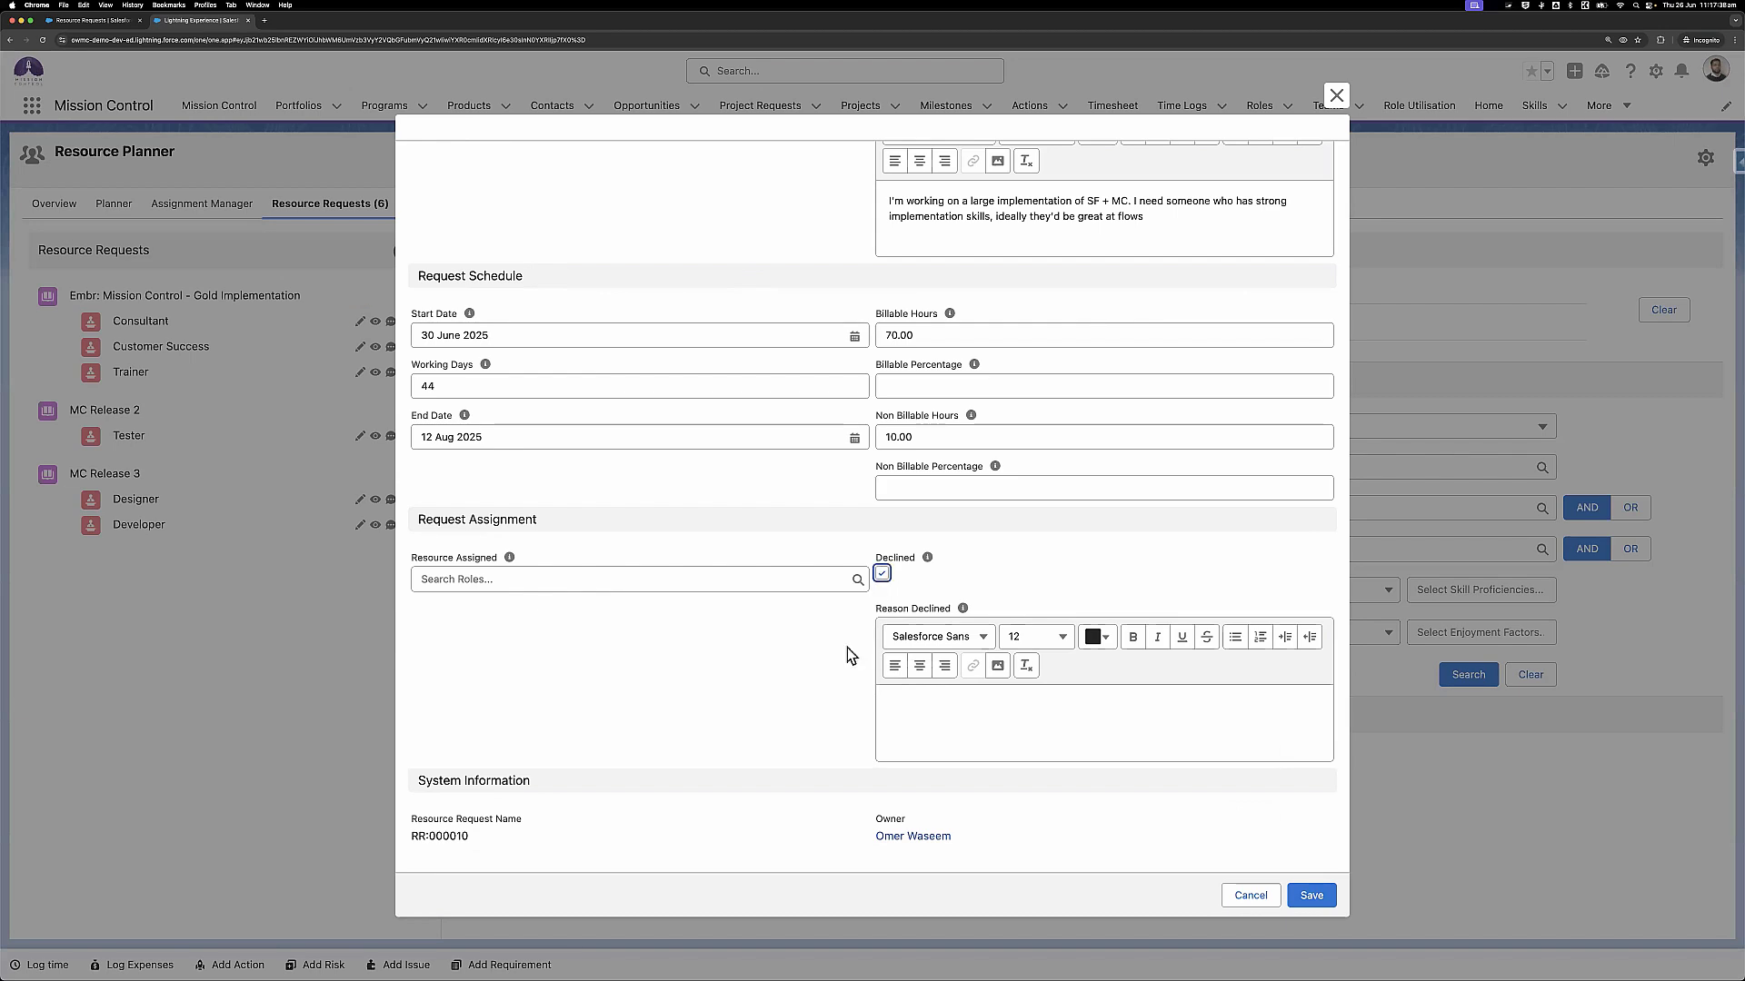
pyautogui.click(907, 695)
pyautogui.click(1257, 898)
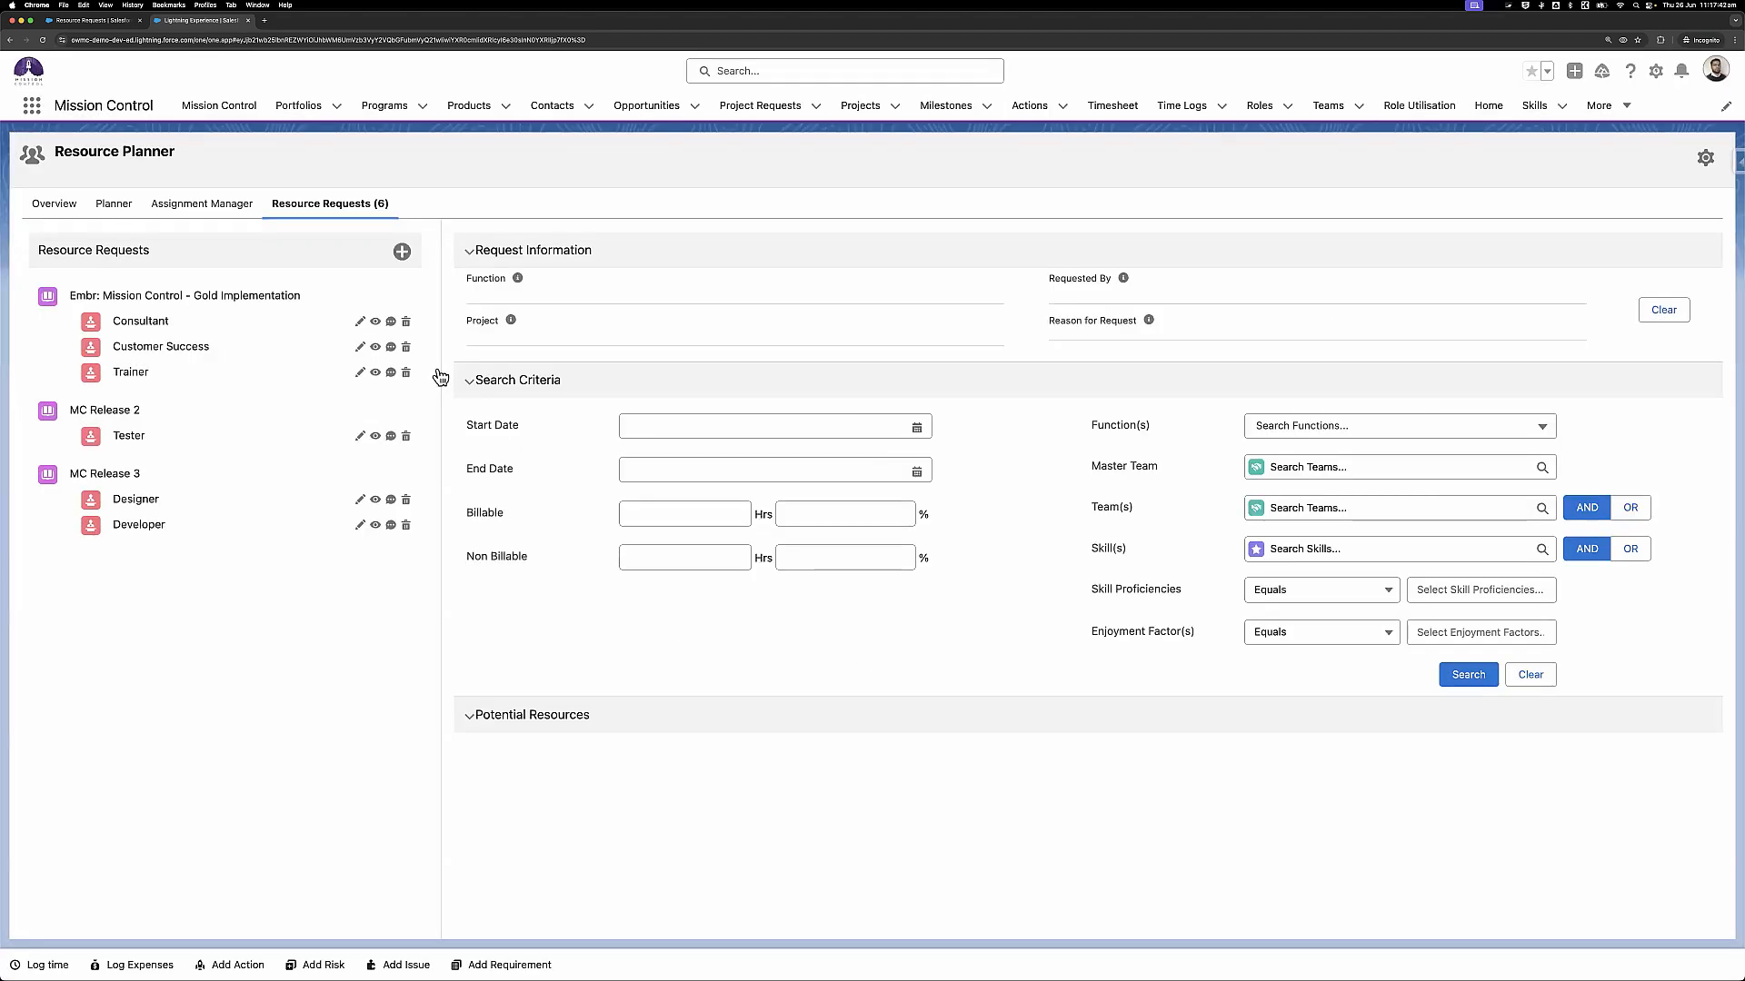
# Load the Embr project's Consultant request into the planner's request information and search criteria
pyautogui.click(375, 323)
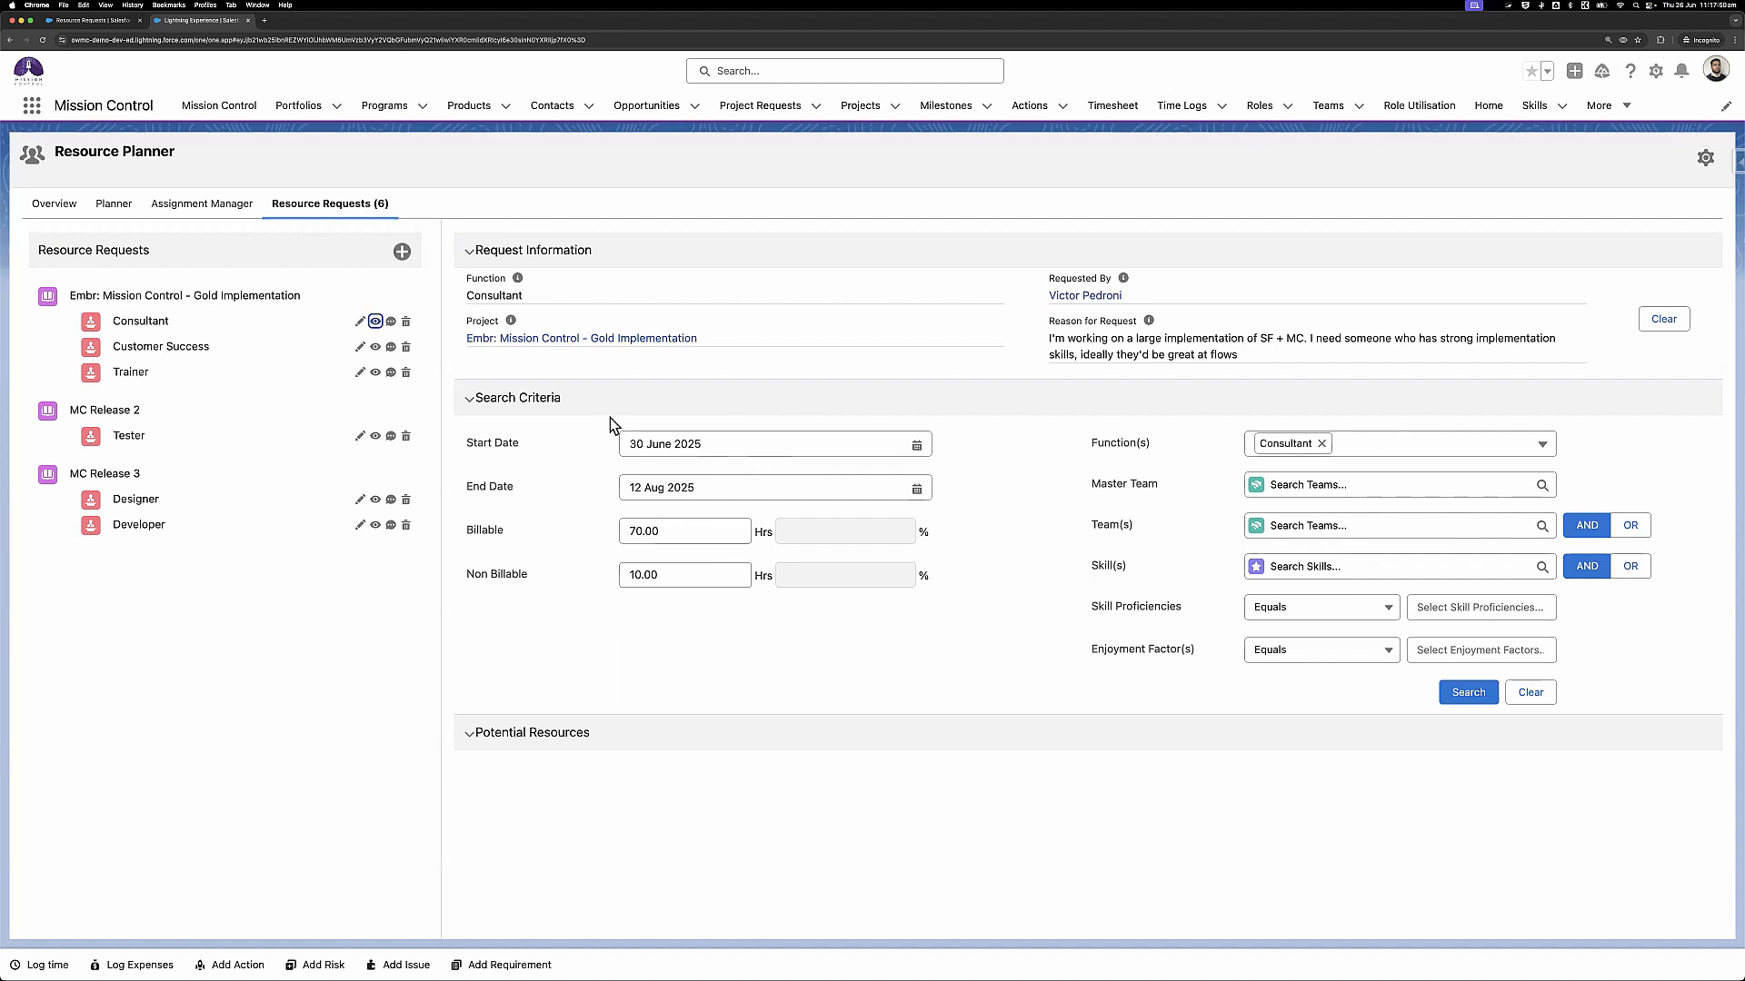
# Share a post in the Consultant request's Chatter feed that mentions the requester and asks "could you please confirm if High charge is OK?"
pyautogui.click(389, 323)
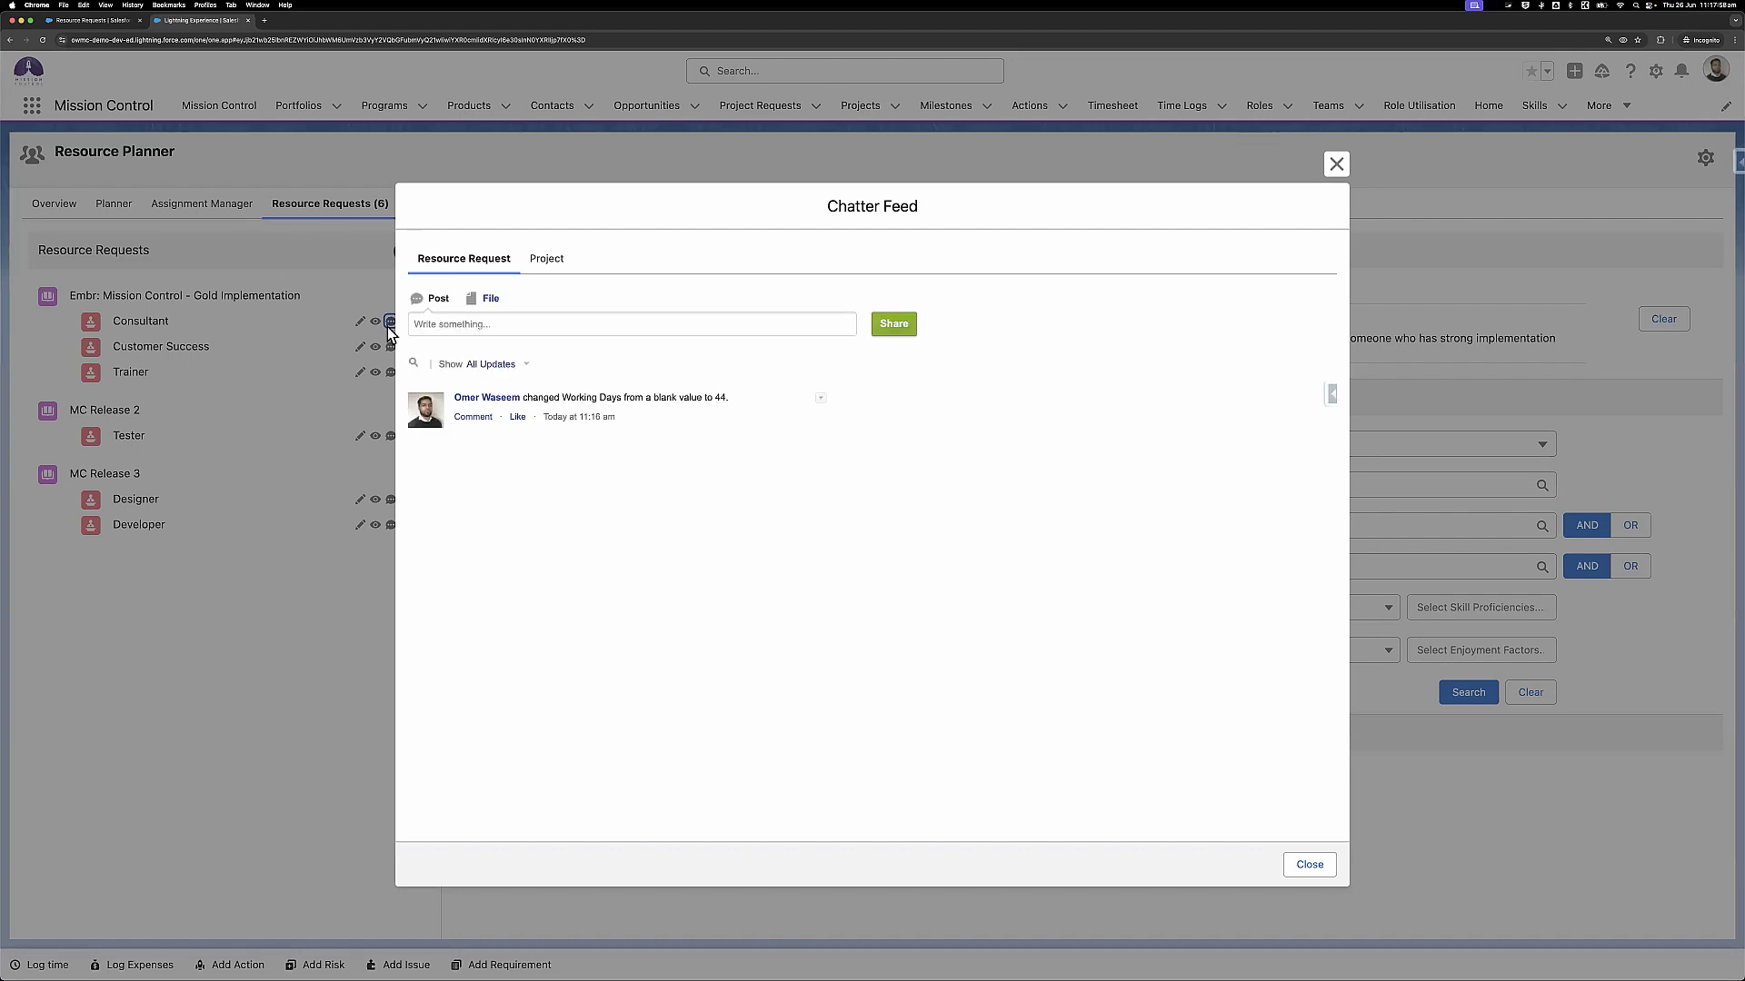
pyautogui.click(478, 325)
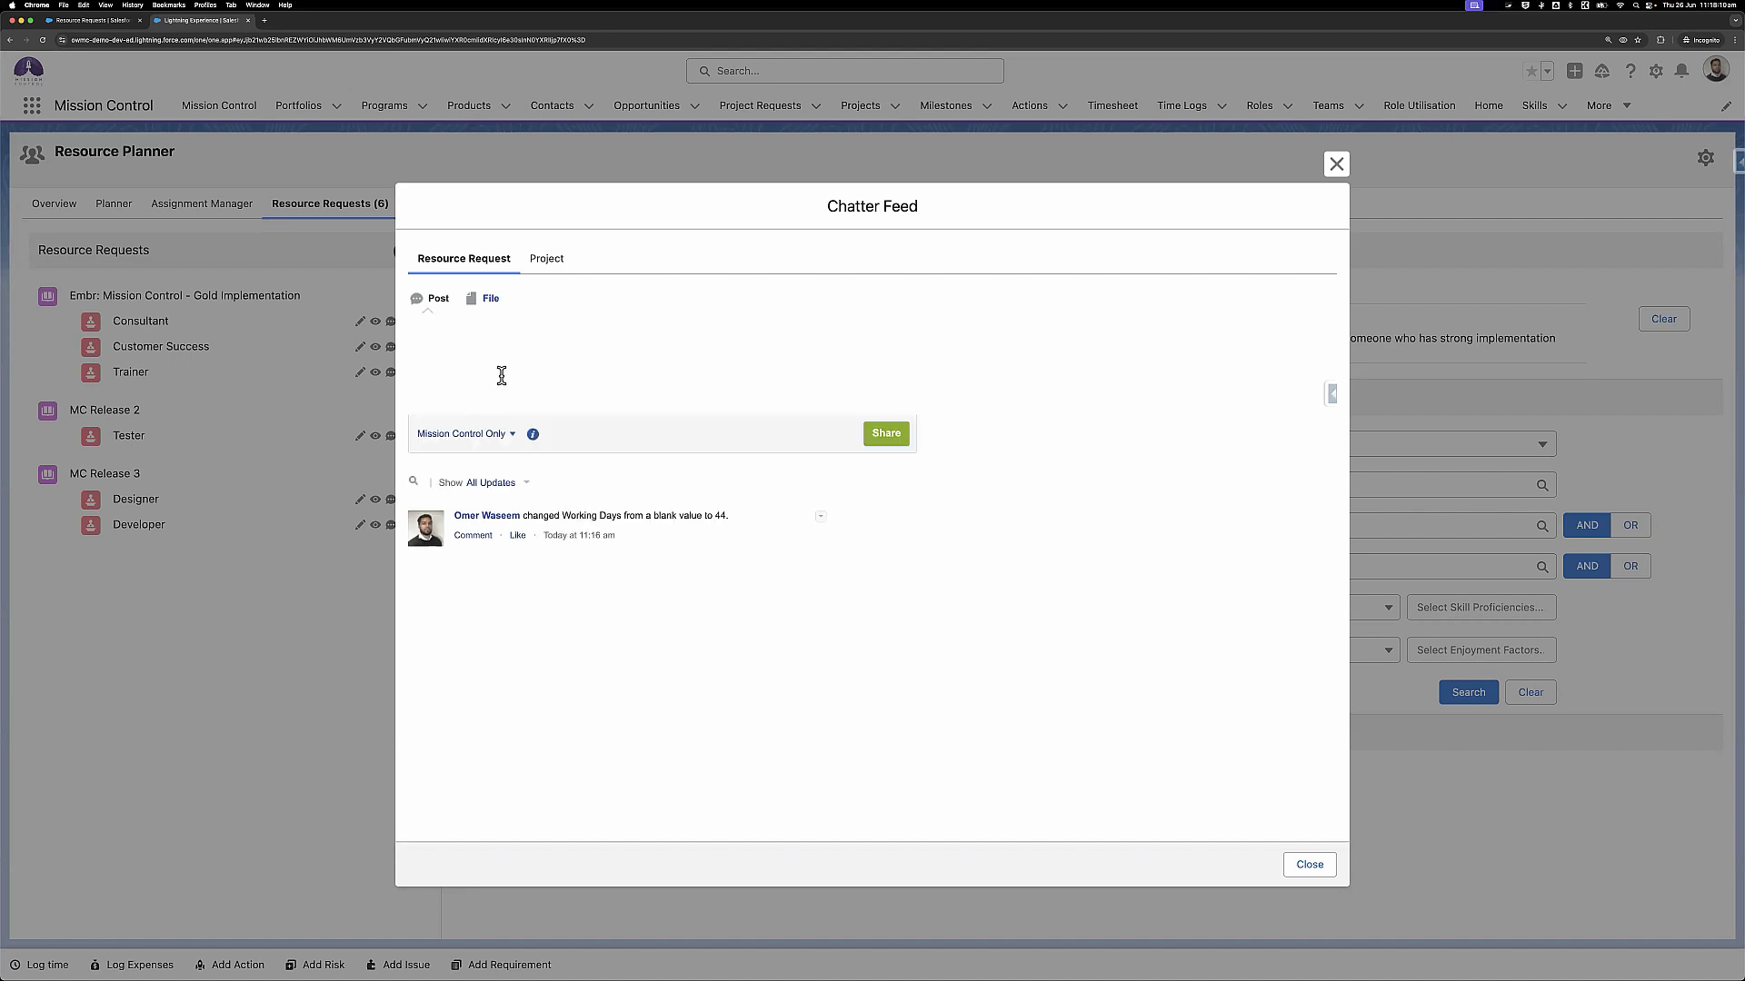
pyautogui.write('@')
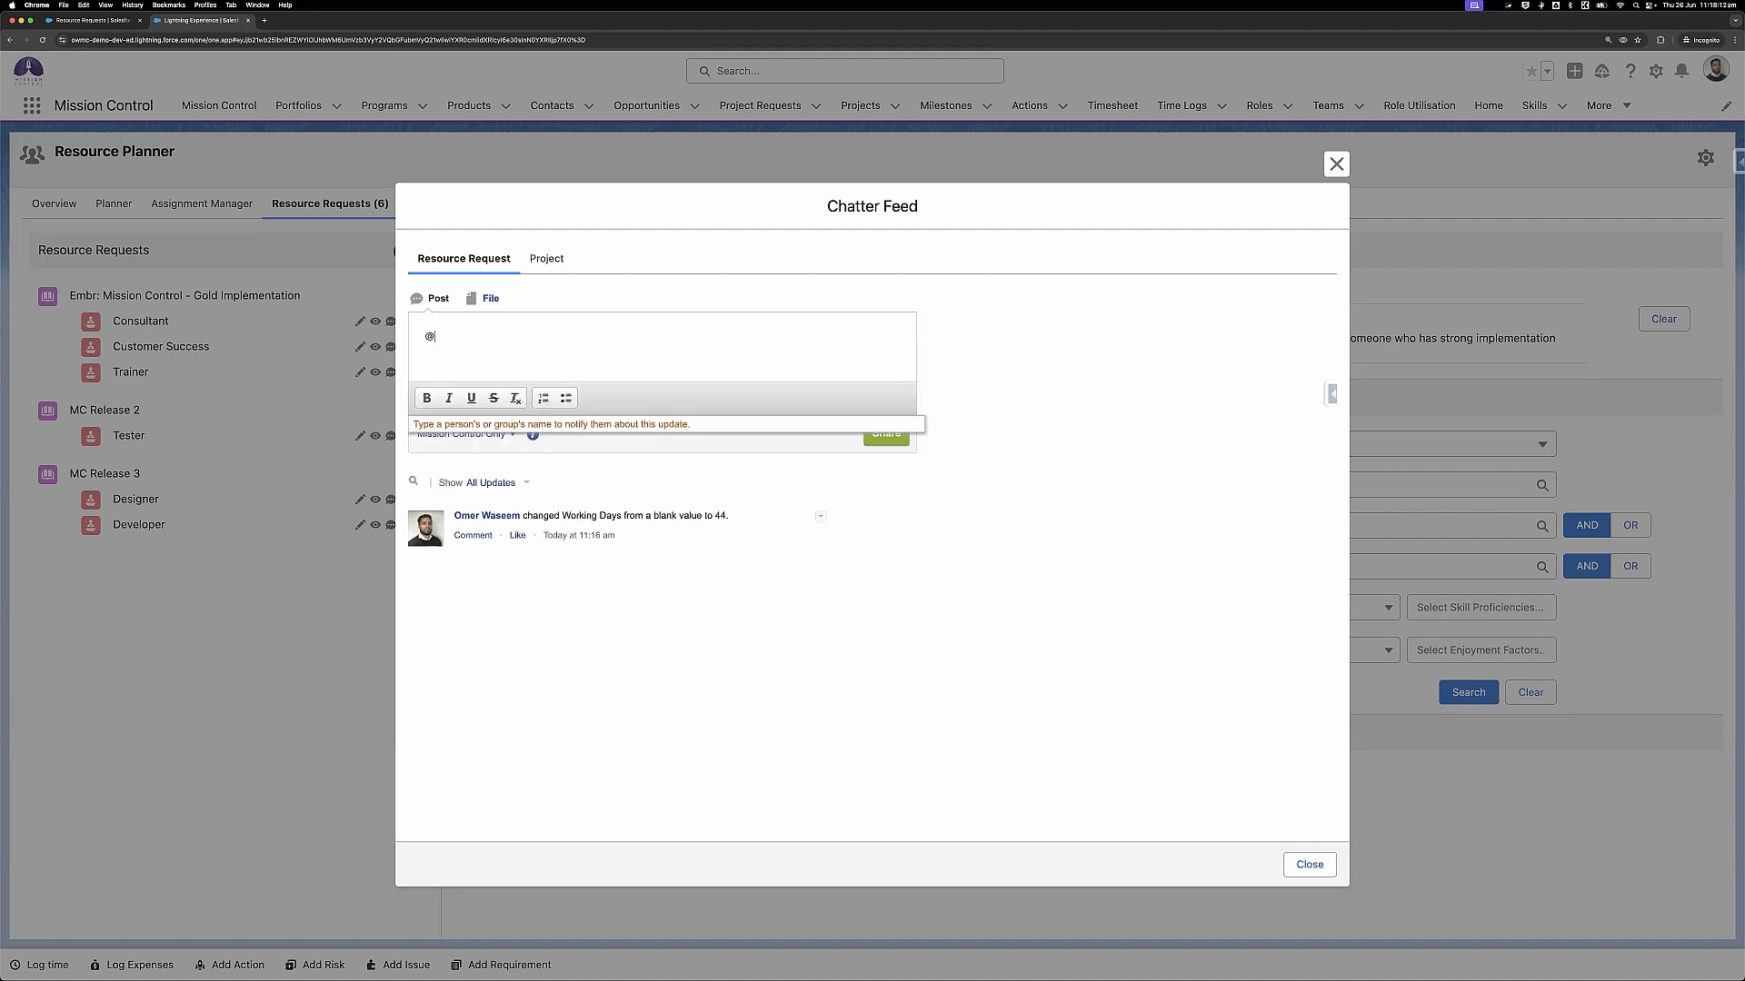
pyautogui.write('Victor')
pyautogui.press('Return')
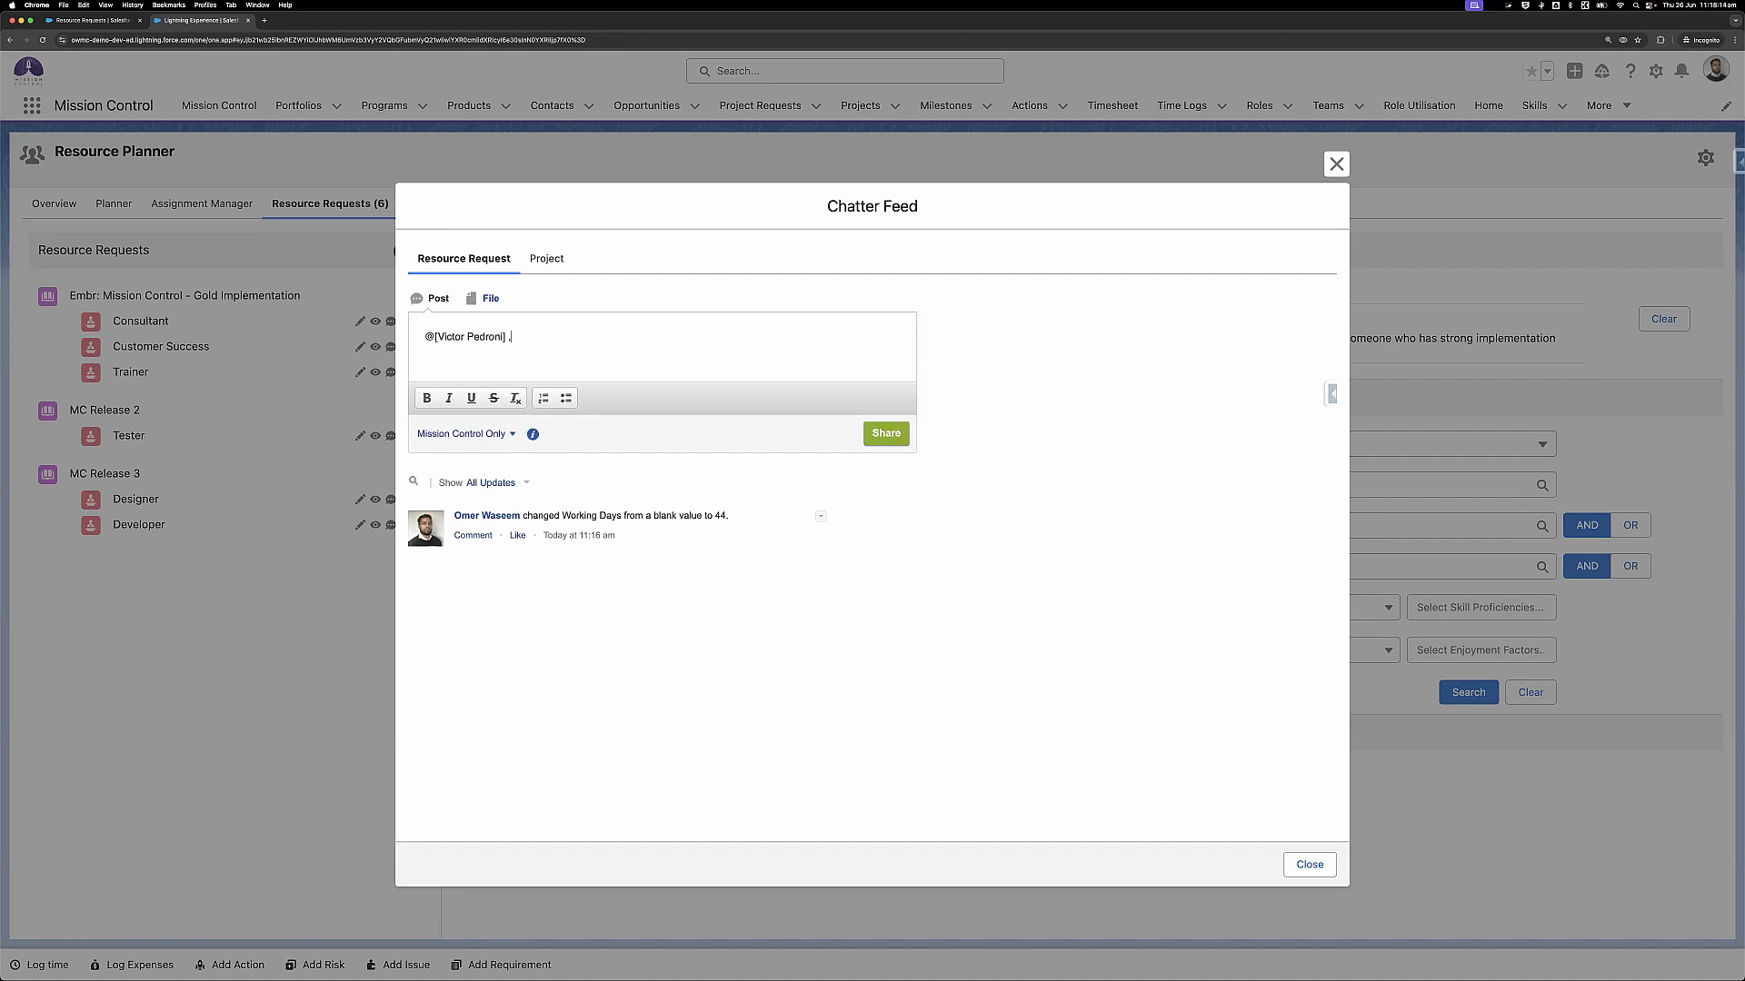
pyautogui.write(', could you please confirm if High charge is OK>')
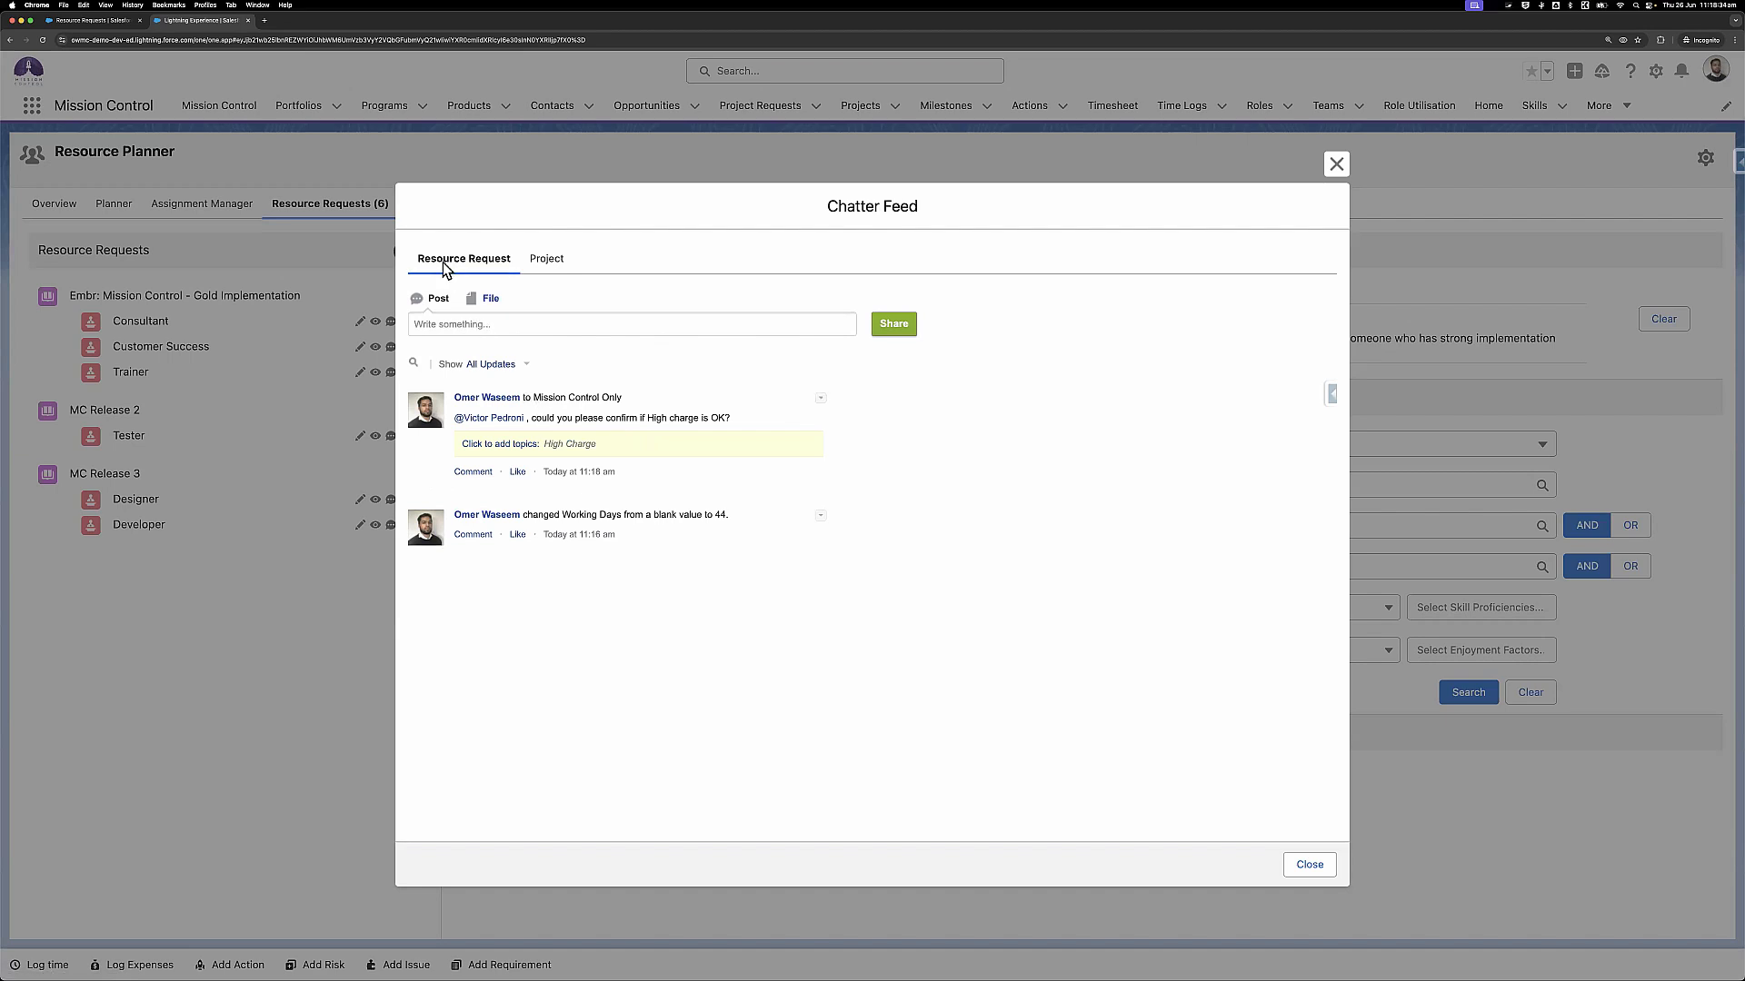
# View the Project Chatter feed for the Consultant request, and close the Chatter window
pyautogui.click(538, 261)
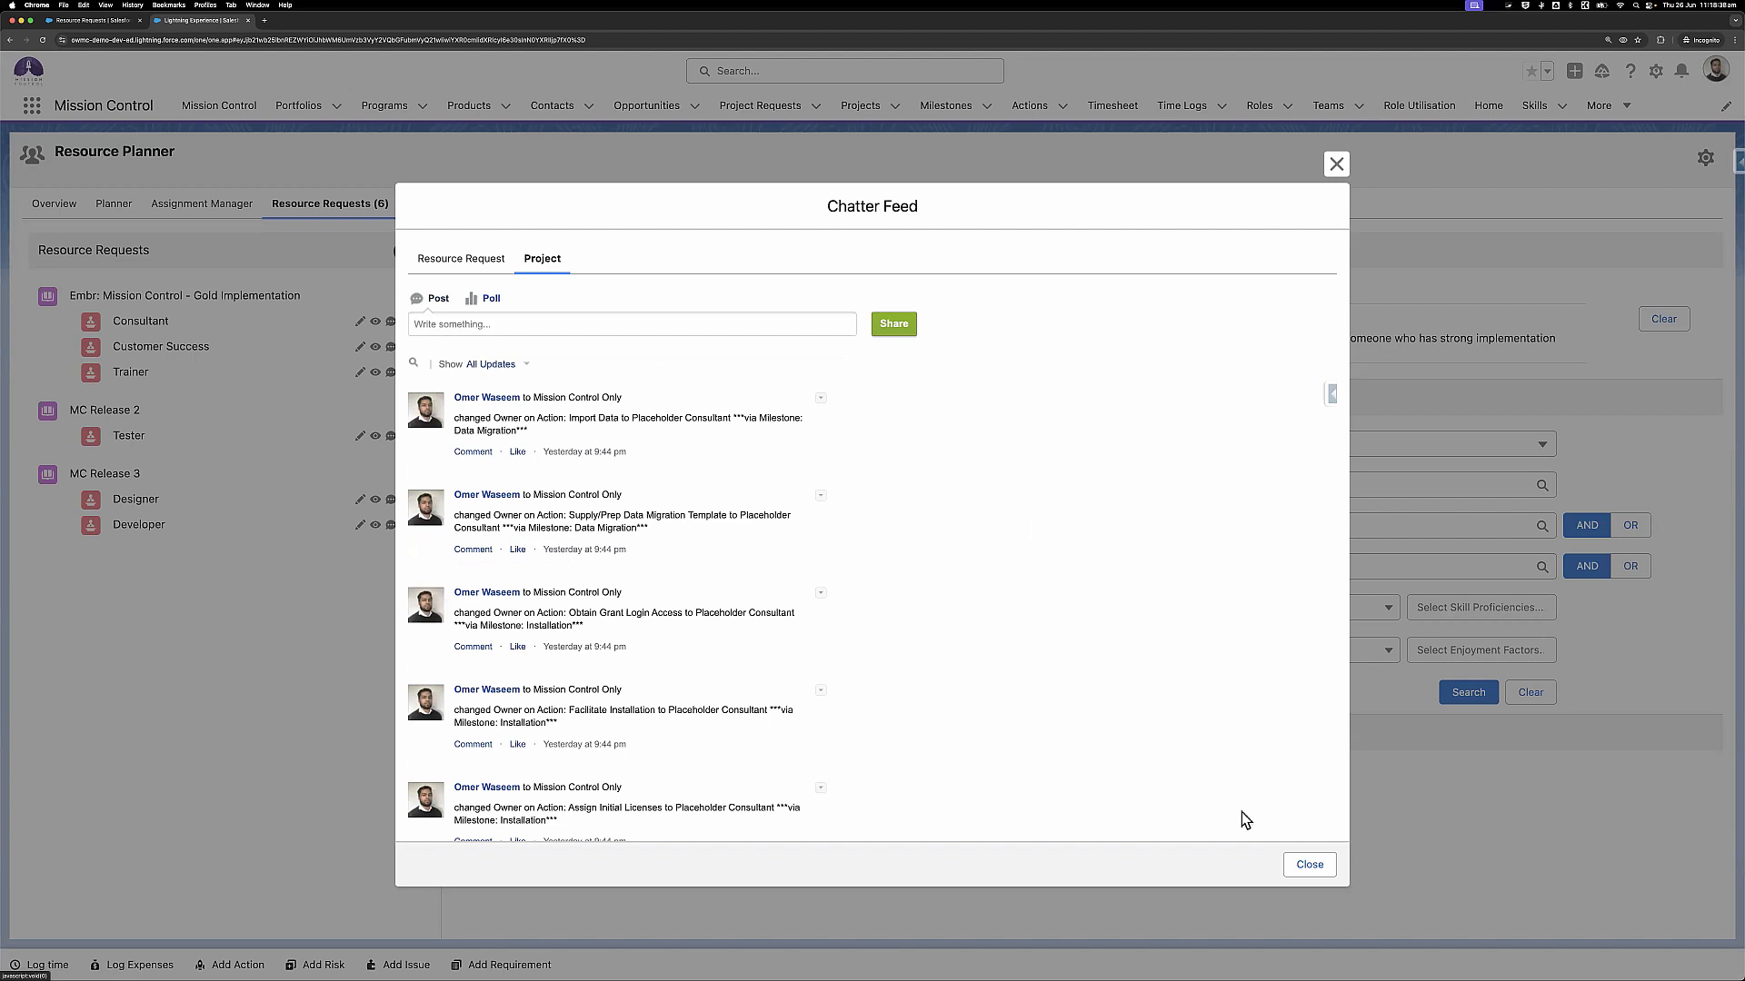
pyautogui.click(1298, 862)
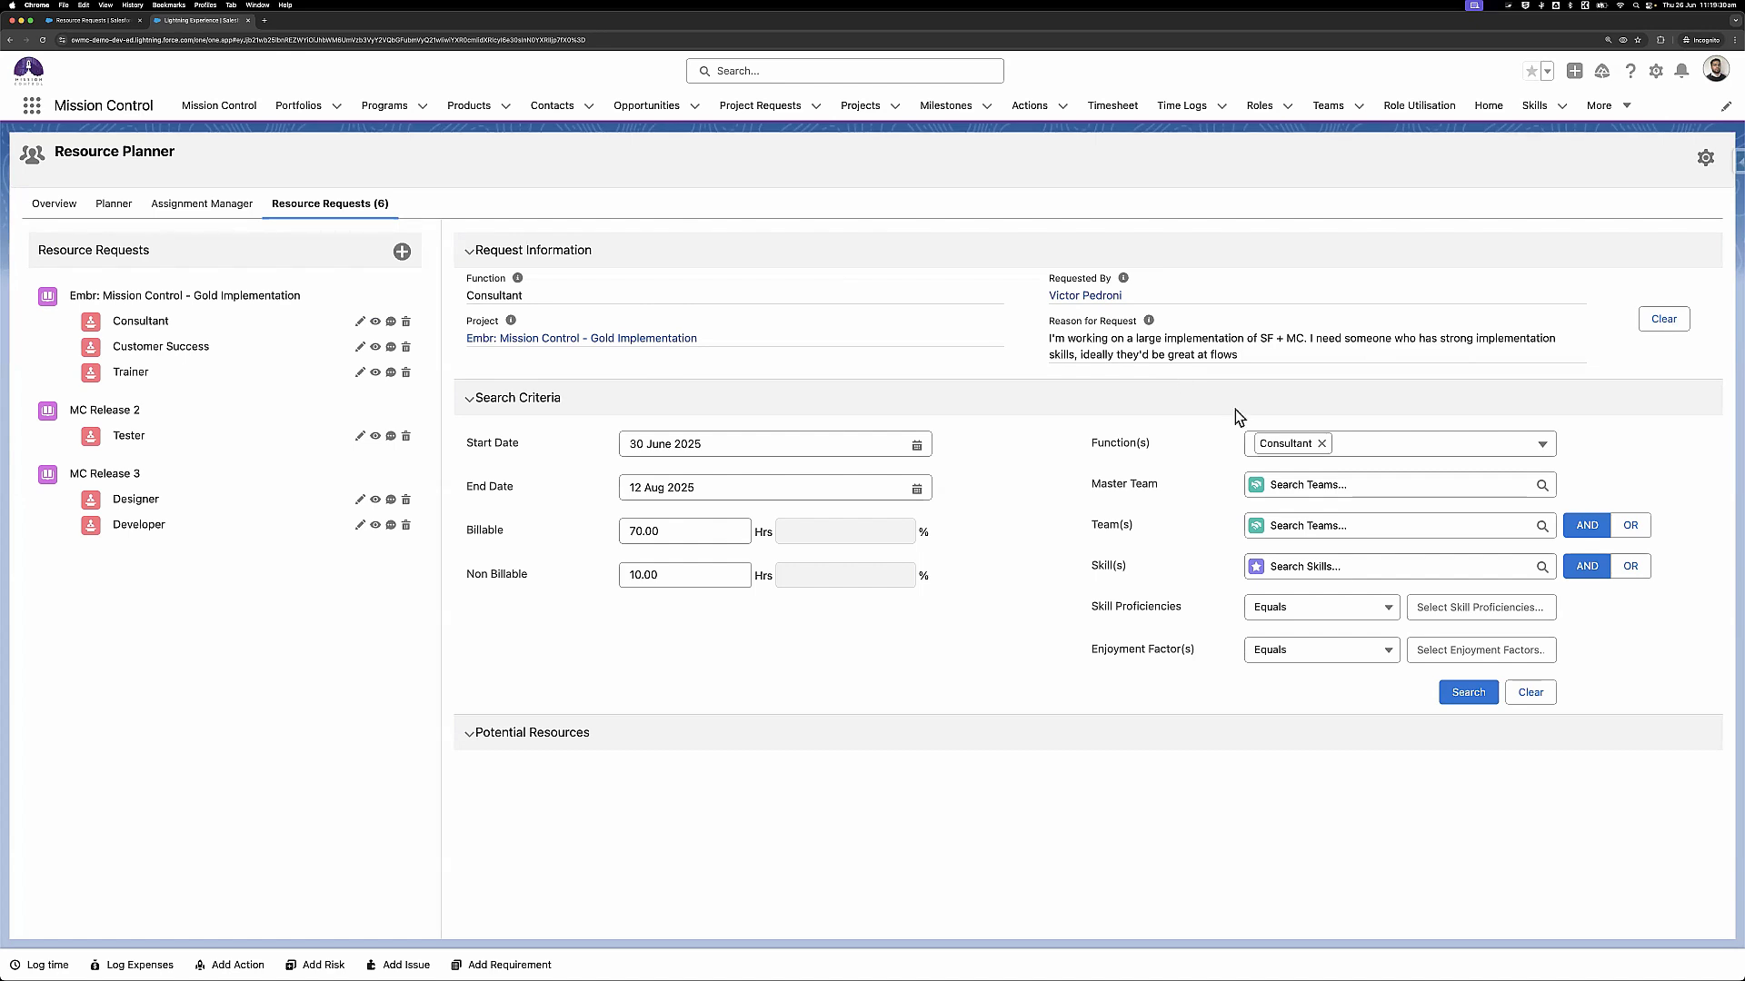
# Remove Consultant from the Function(s) search criteria
pyautogui.click(1323, 444)
pyautogui.click(1324, 445)
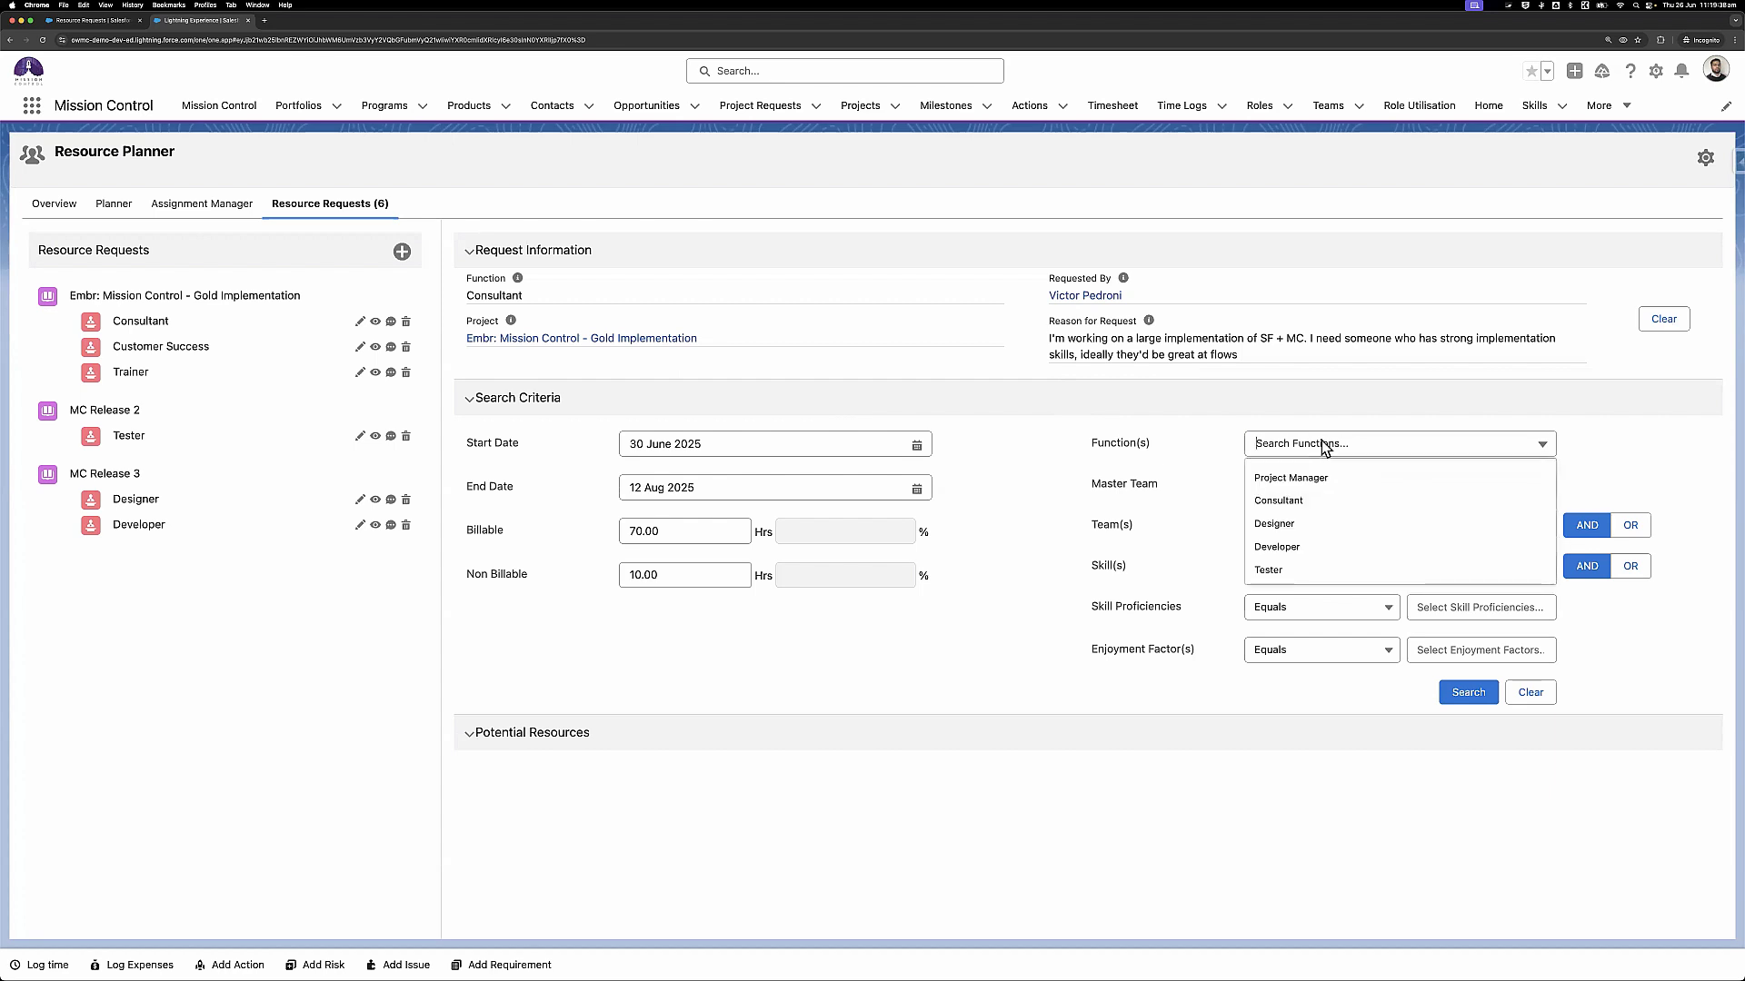
# Try Designer and Tester as functions in the search criteria, and remove both again
pyautogui.scroll(-2, 1343, 515)
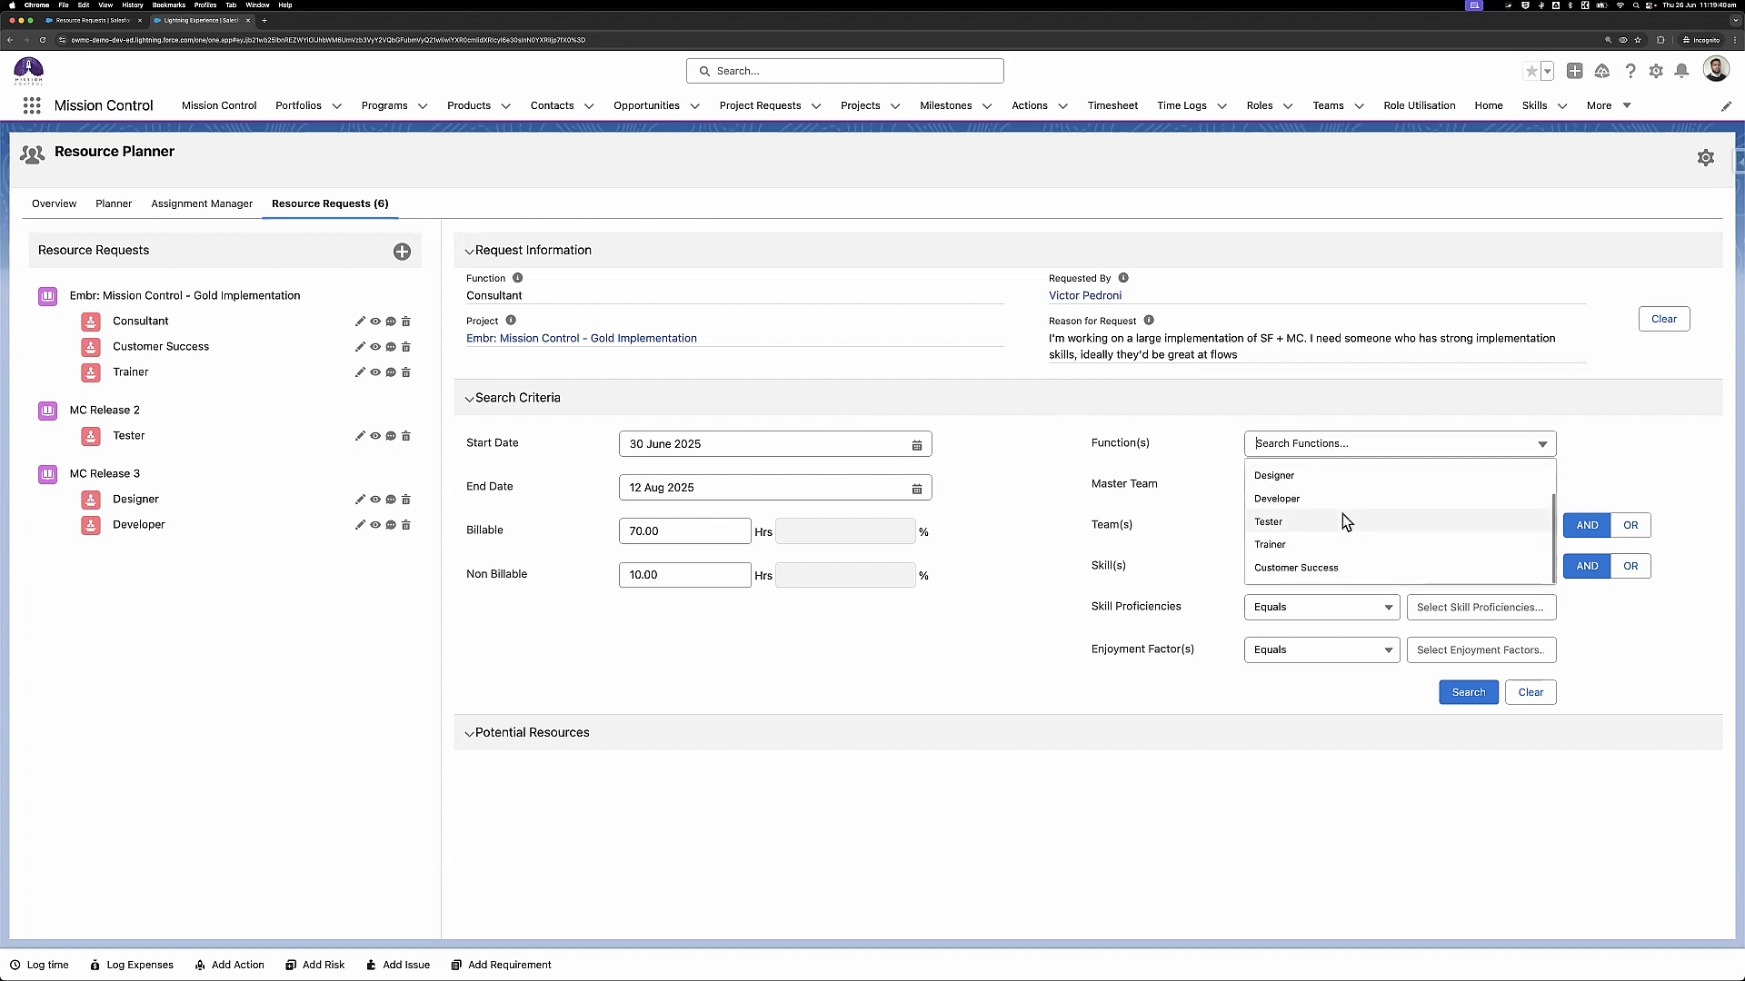
pyautogui.scroll(2, 1343, 514)
pyautogui.click(1343, 516)
pyautogui.click(1400, 447)
pyautogui.click(1358, 518)
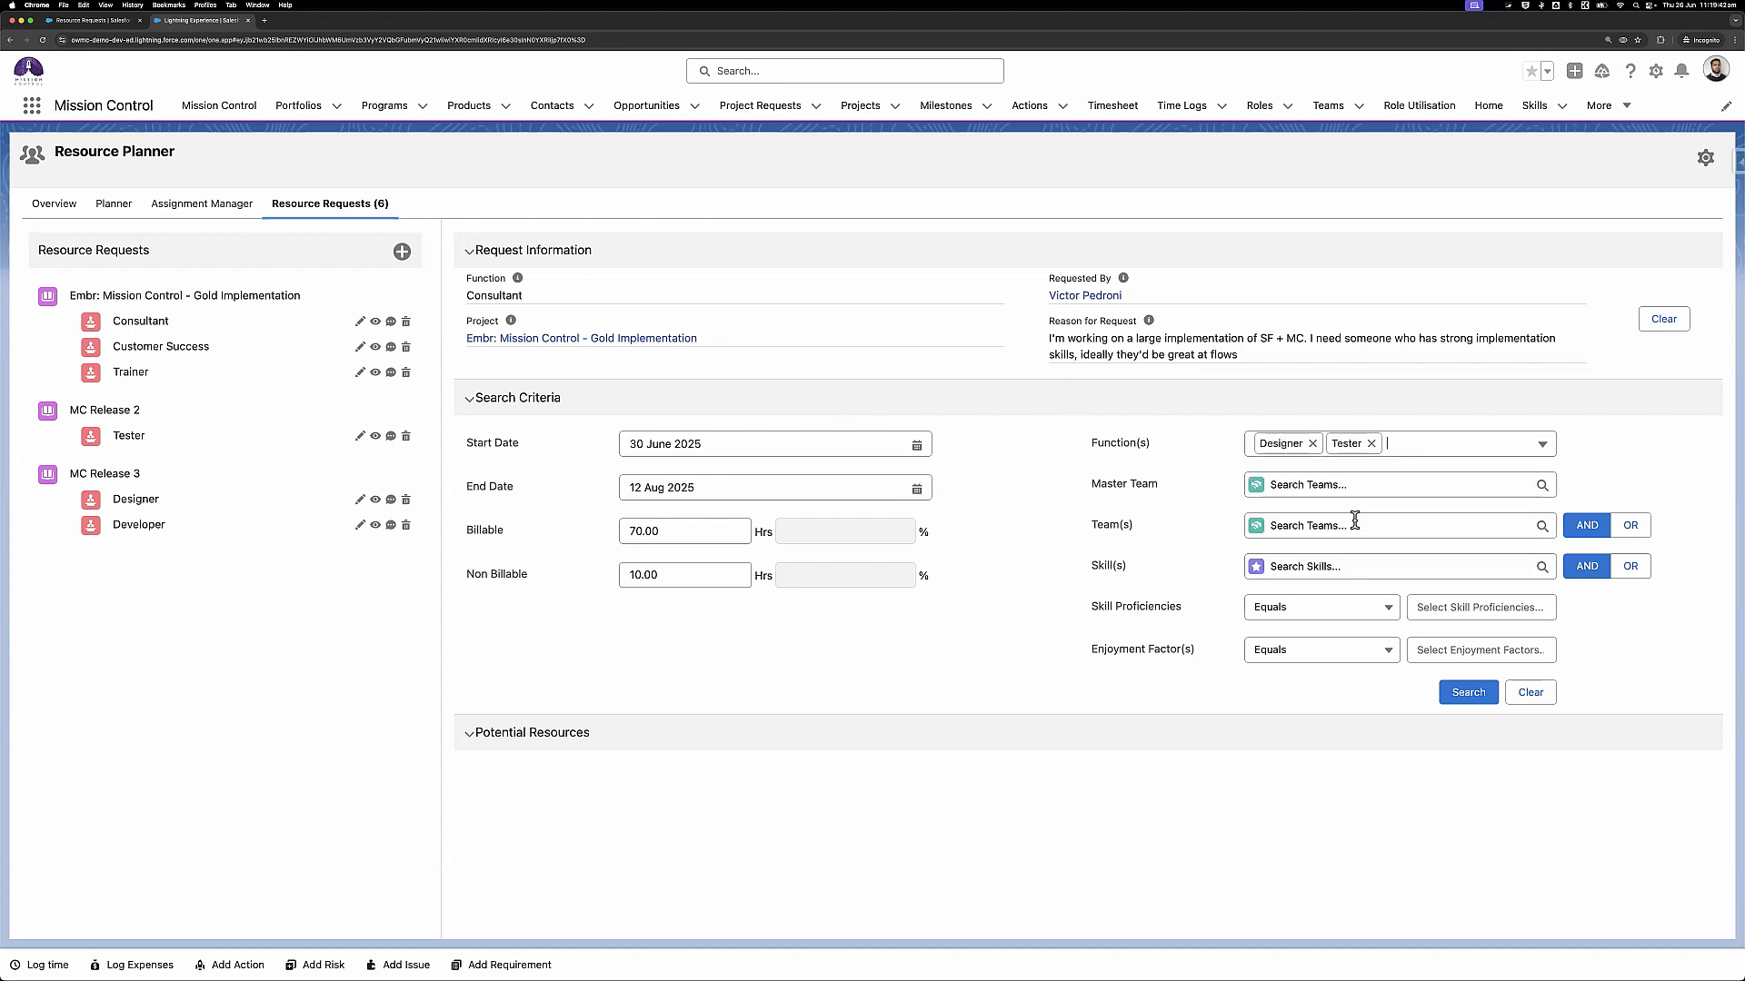
pyautogui.click(1372, 443)
pyautogui.click(1312, 444)
# Add the Consultants team to the Team(s) search criteria
pyautogui.moveTo(1240, 358); pyautogui.dragTo(1049, 357)
pyautogui.click(1230, 502)
pyautogui.click(1307, 528)
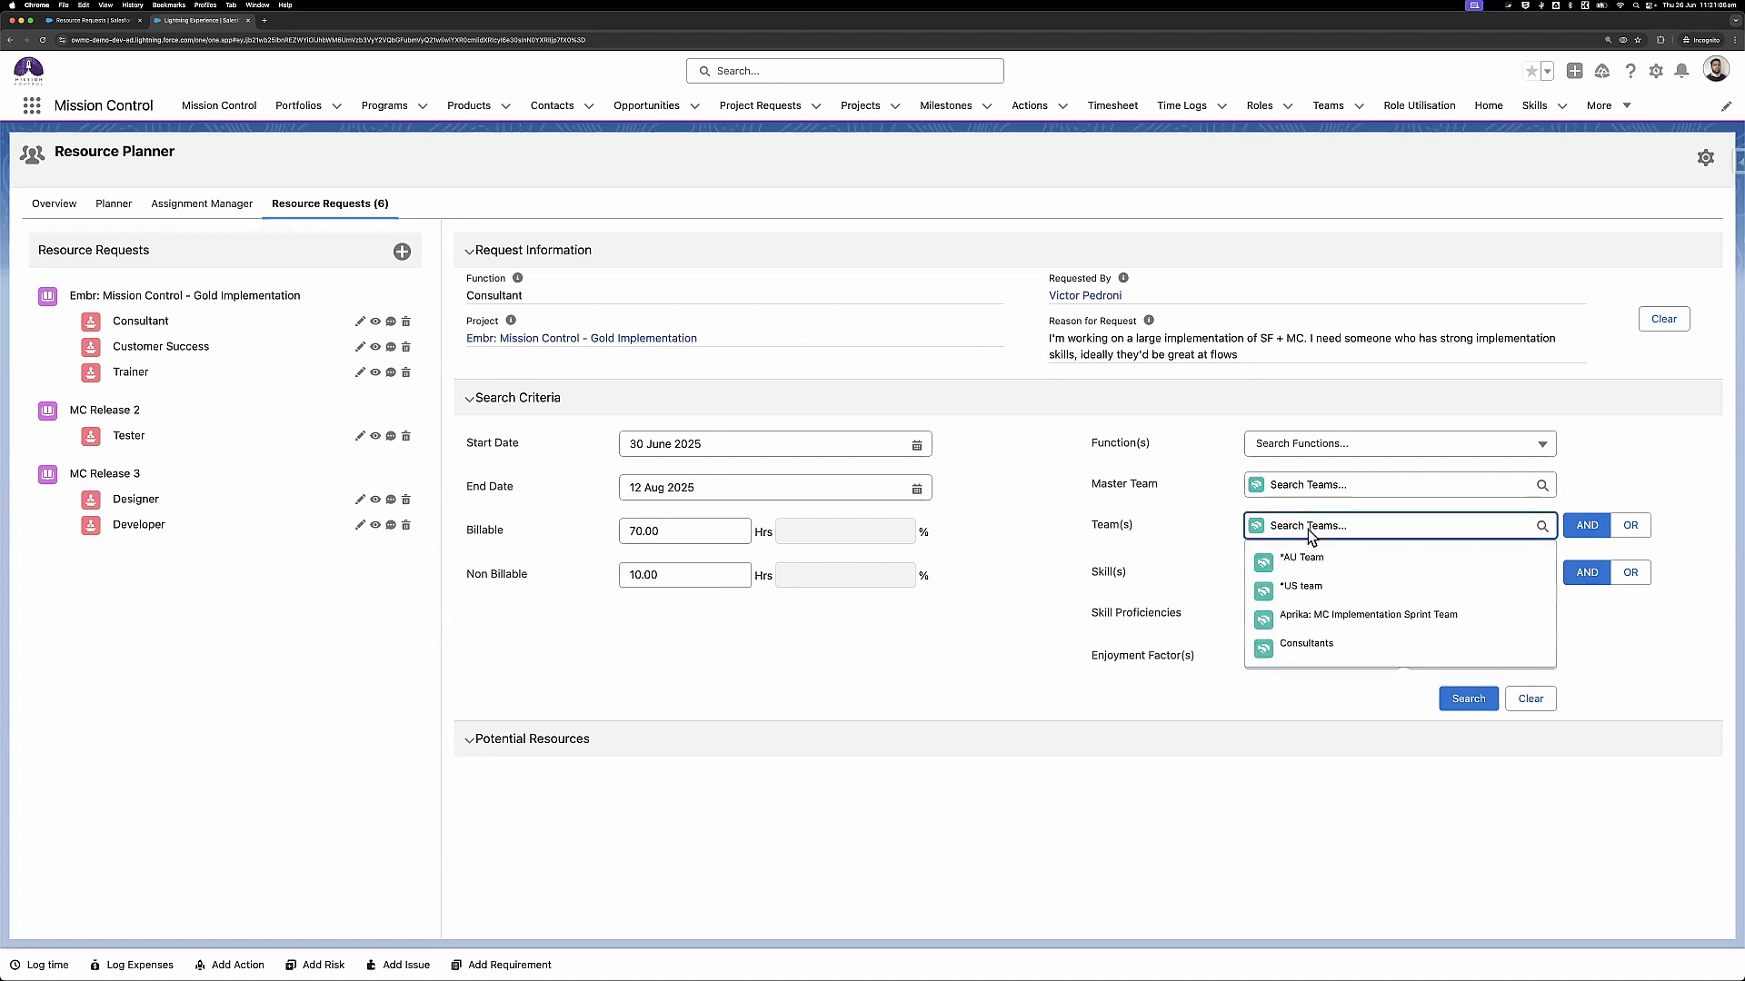
pyautogui.write('Consultant')
pyautogui.click(1312, 557)
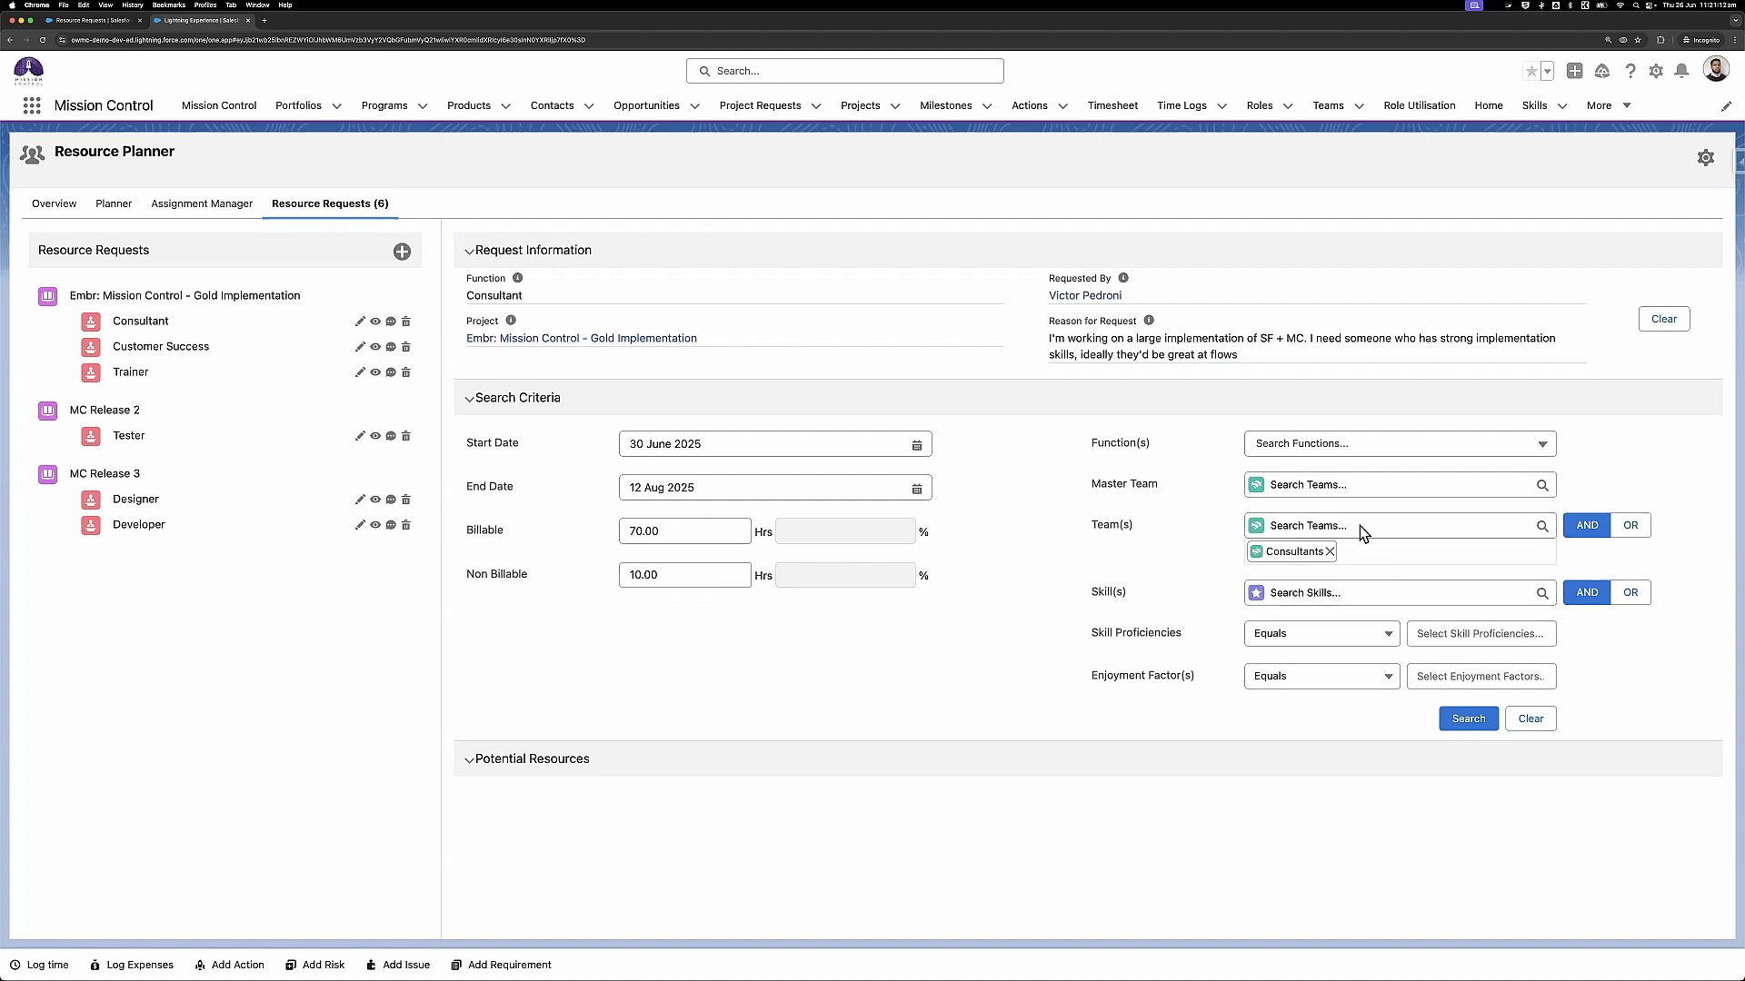
# Add the Configuration skill to the Skill(s) search criteria
pyautogui.click(1292, 595)
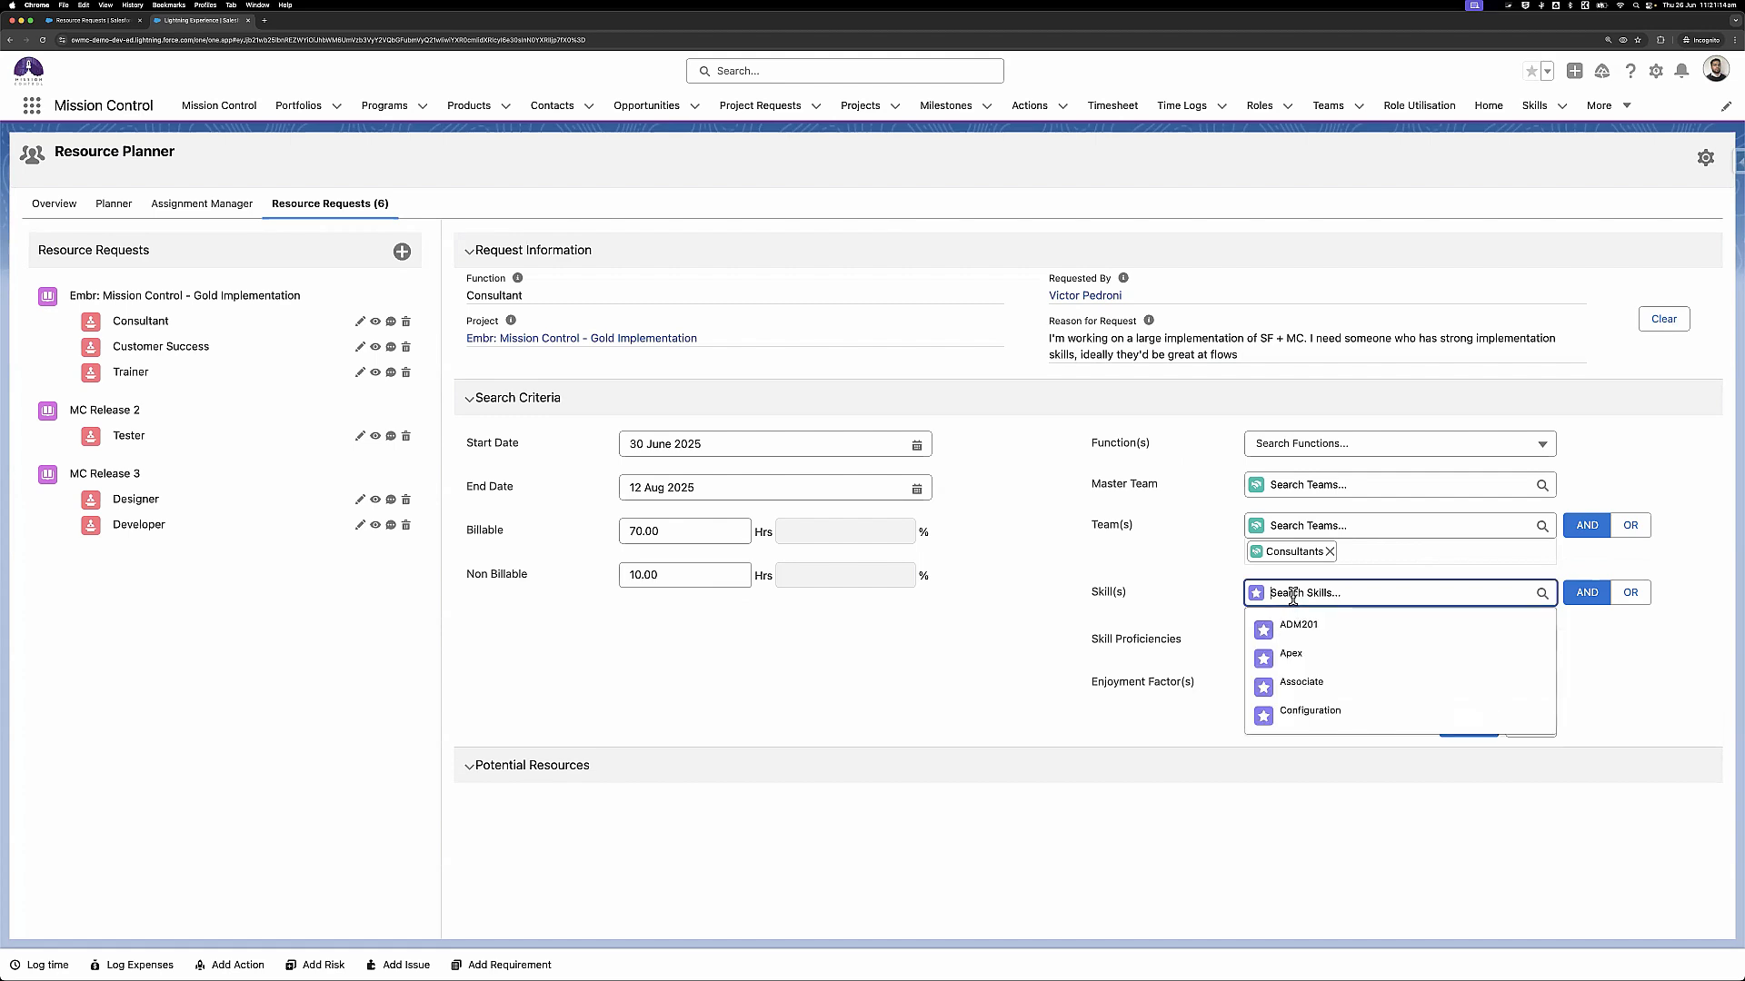
pyautogui.write('Confi')
pyautogui.click(1307, 627)
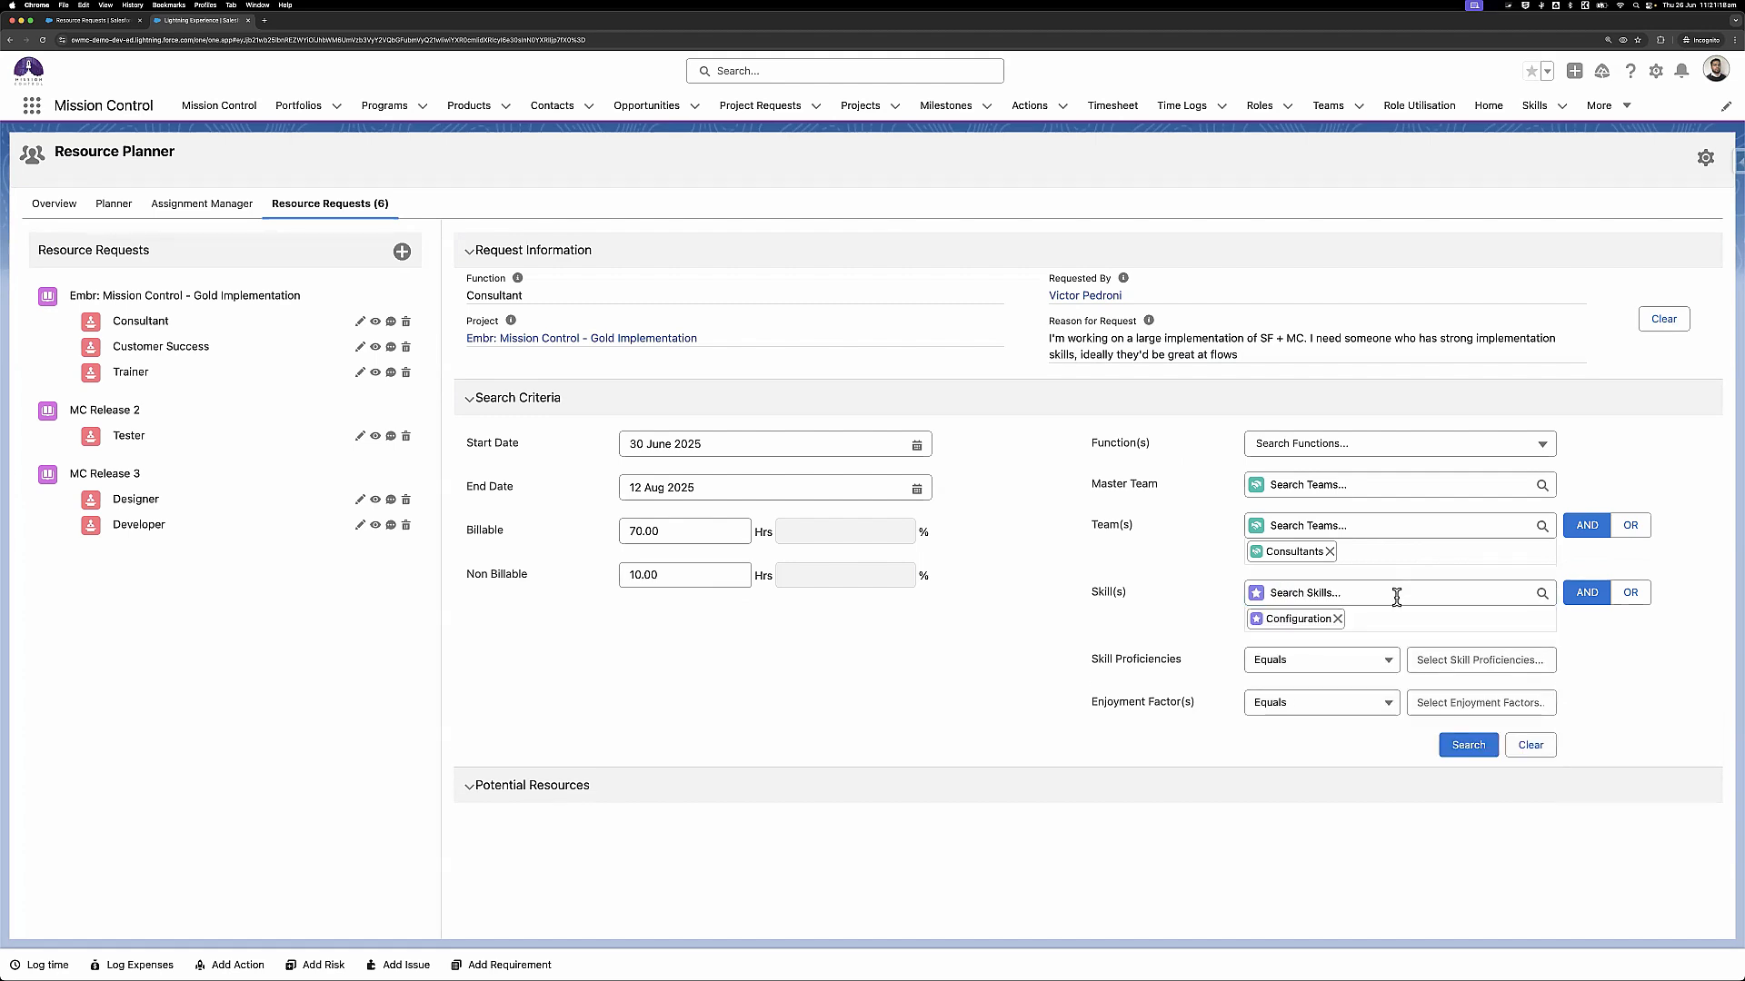
# Look up skills containing "MC" and add MC Implementation Expert to the Skill(s) search criteria
pyautogui.click(1395, 596)
pyautogui.write('Mission')
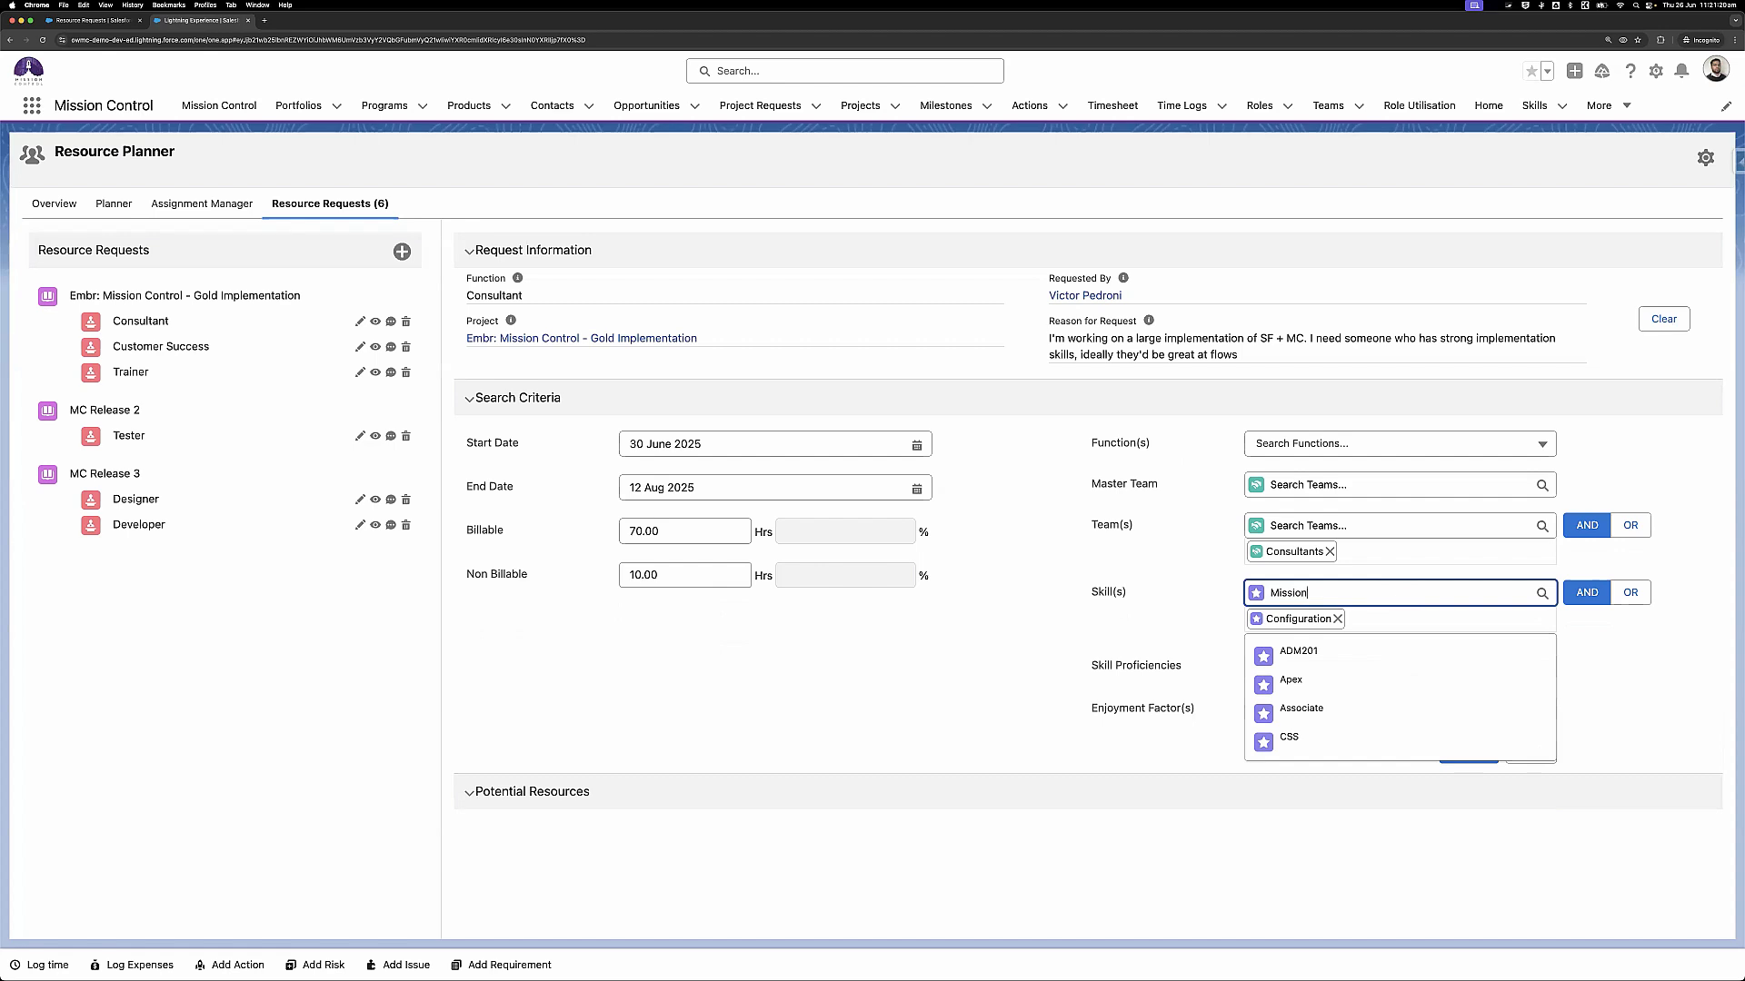
pyautogui.press('BackSpace')
pyautogui.press('BackSpace')
pyautogui.press('BackSpace')
pyautogui.press('BackSpace')
pyautogui.press('BackSpace')
pyautogui.press('BackSpace')
pyautogui.press('BackSpace')
pyautogui.write('MC')
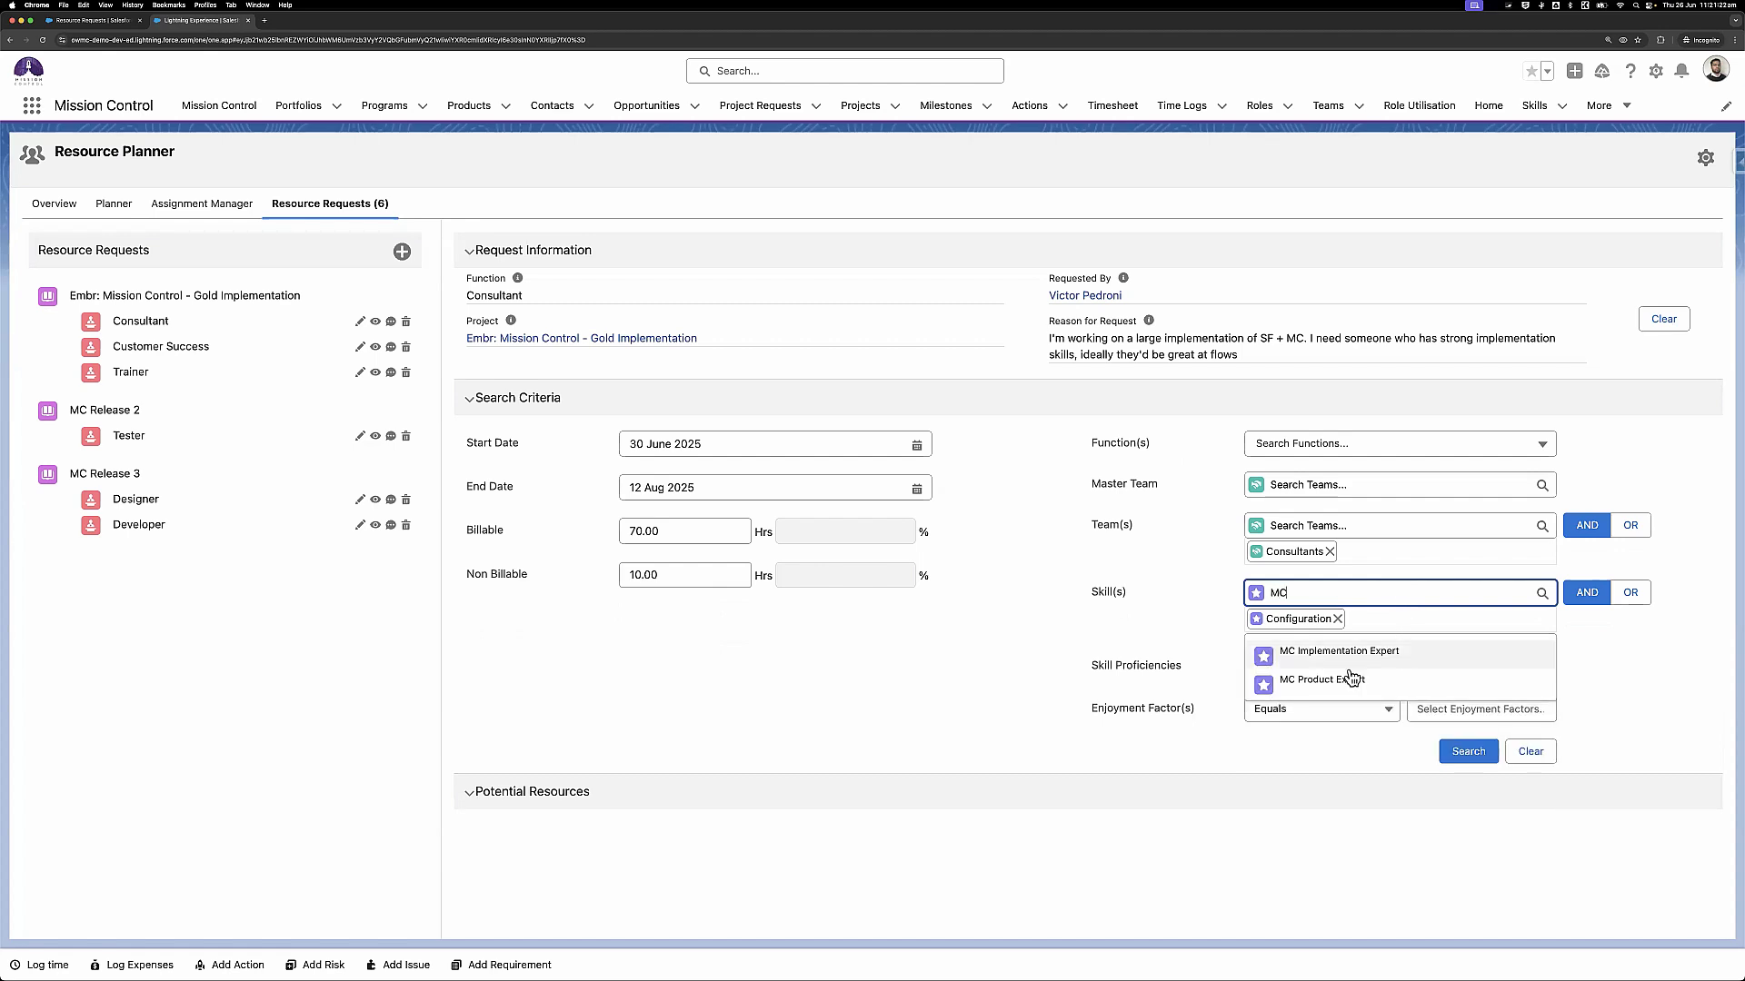
pyautogui.click(1349, 652)
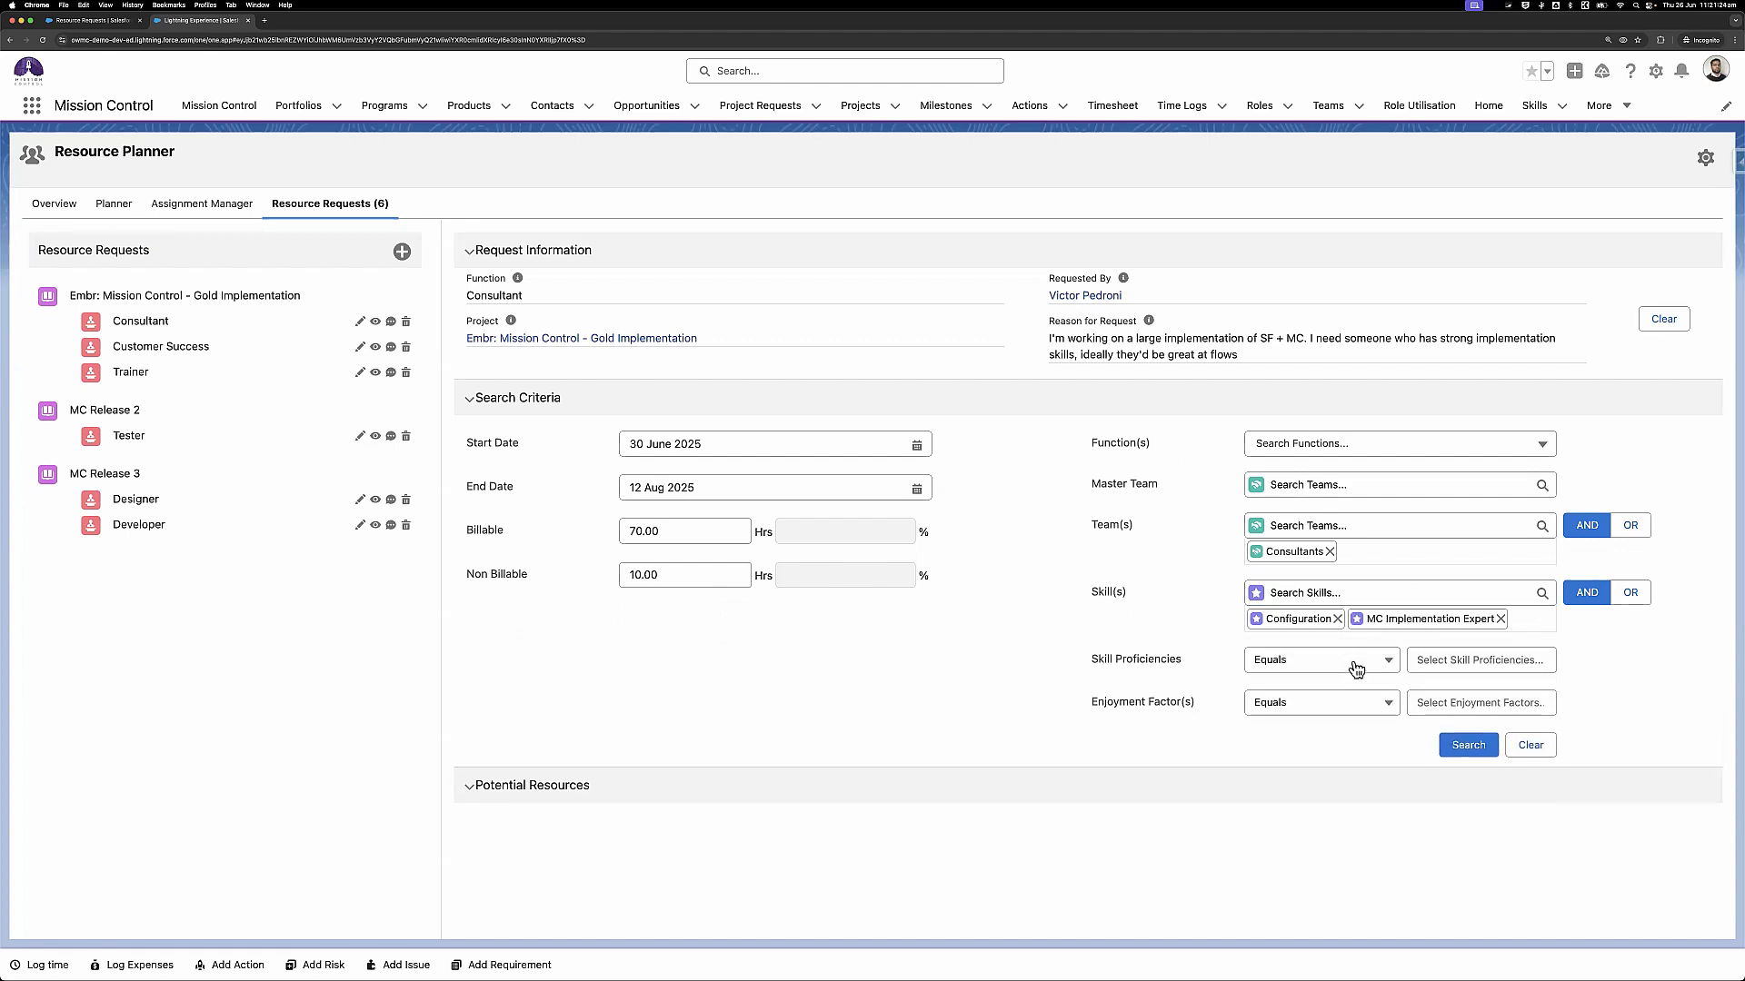
# Browse the available skills and add Flows to the Skill(s) search criteria
pyautogui.click(1368, 593)
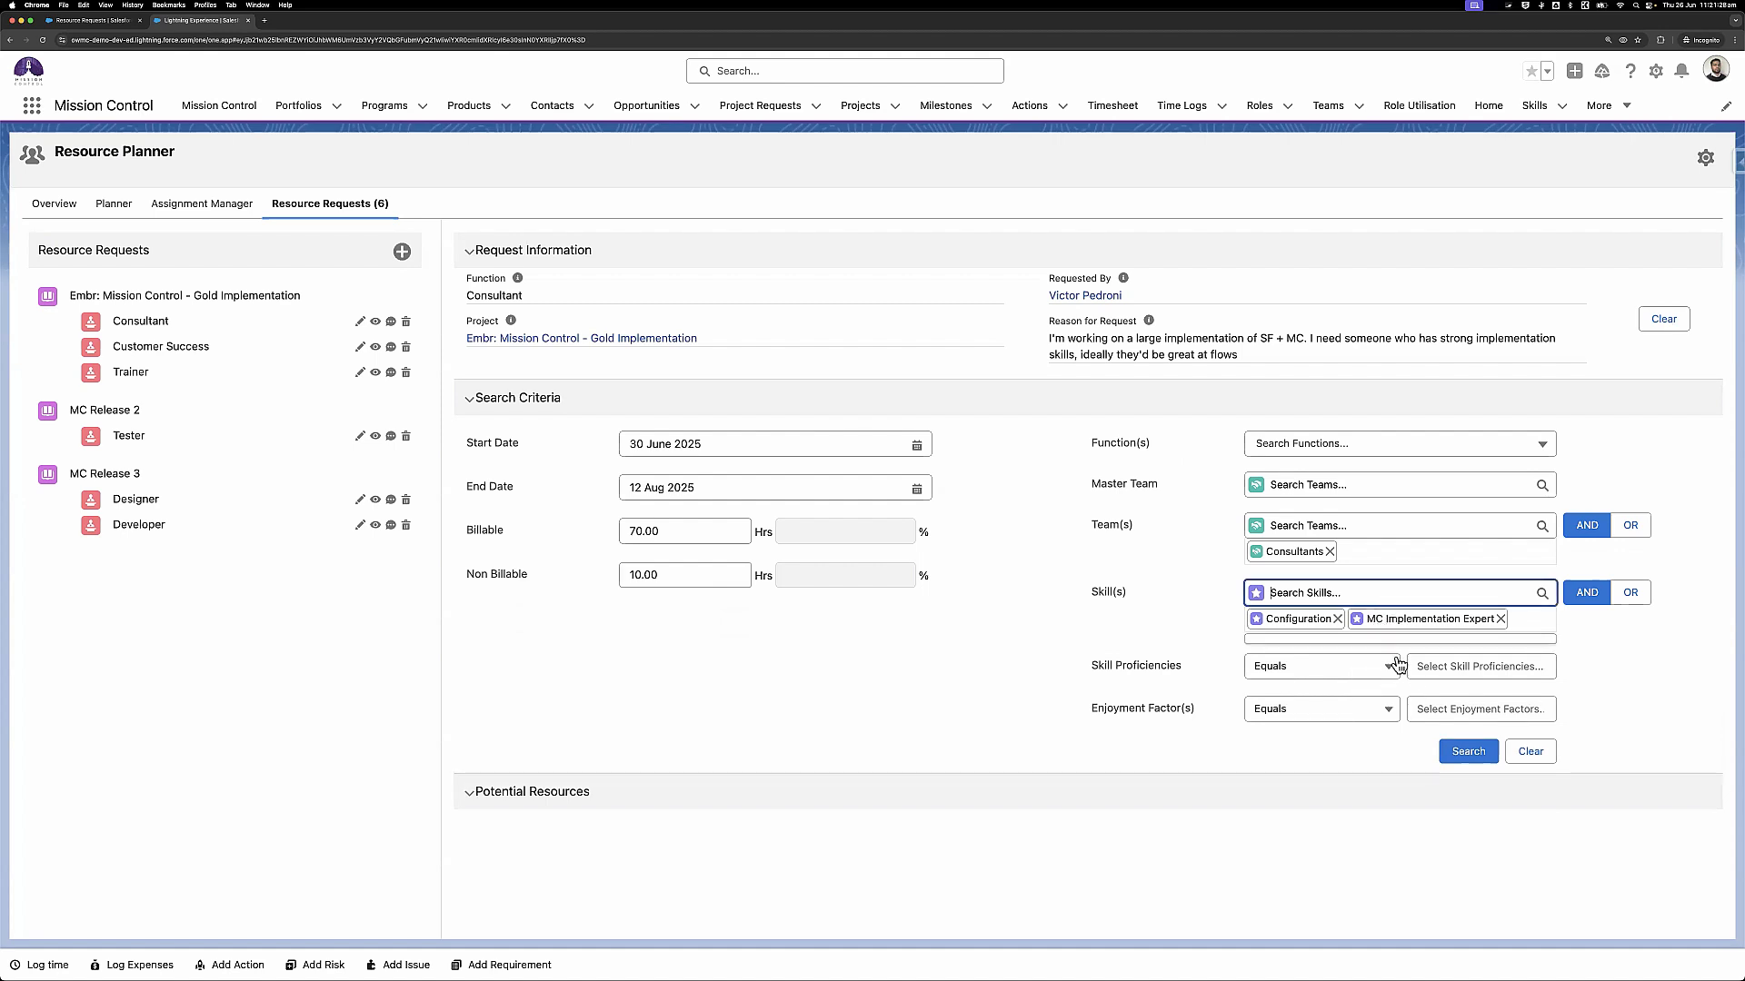
pyautogui.scroll(-5, 1397, 664)
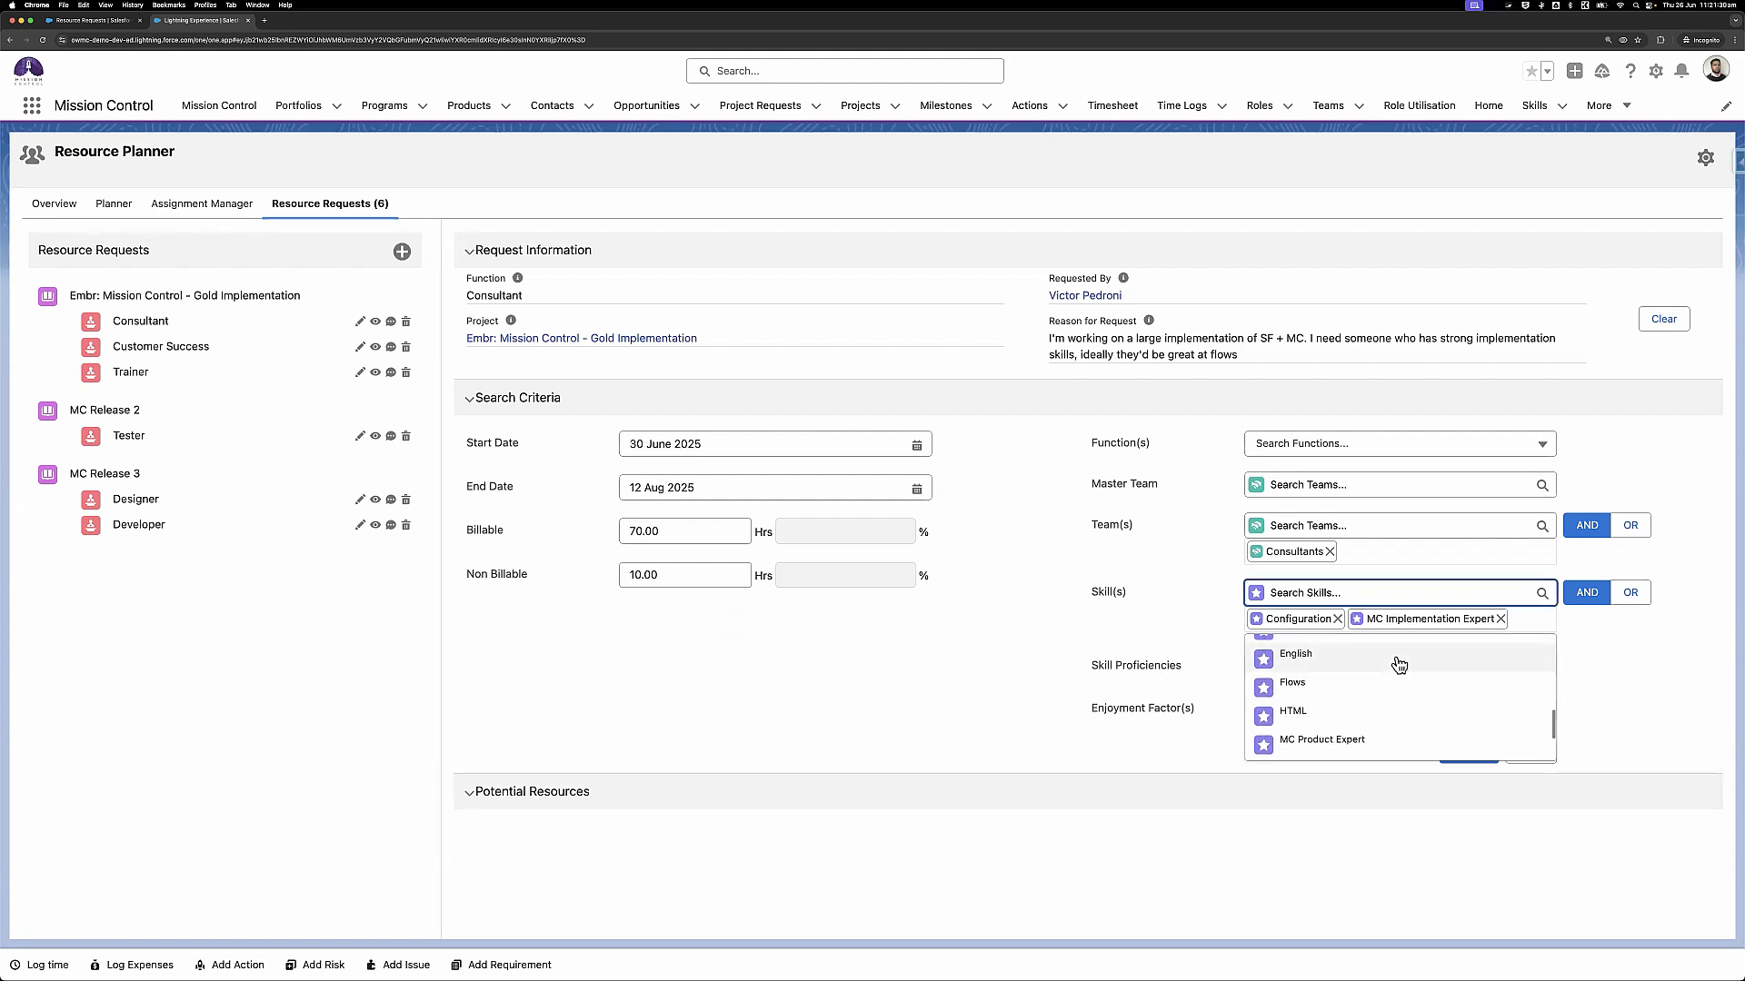
pyautogui.scroll(-6, 1398, 665)
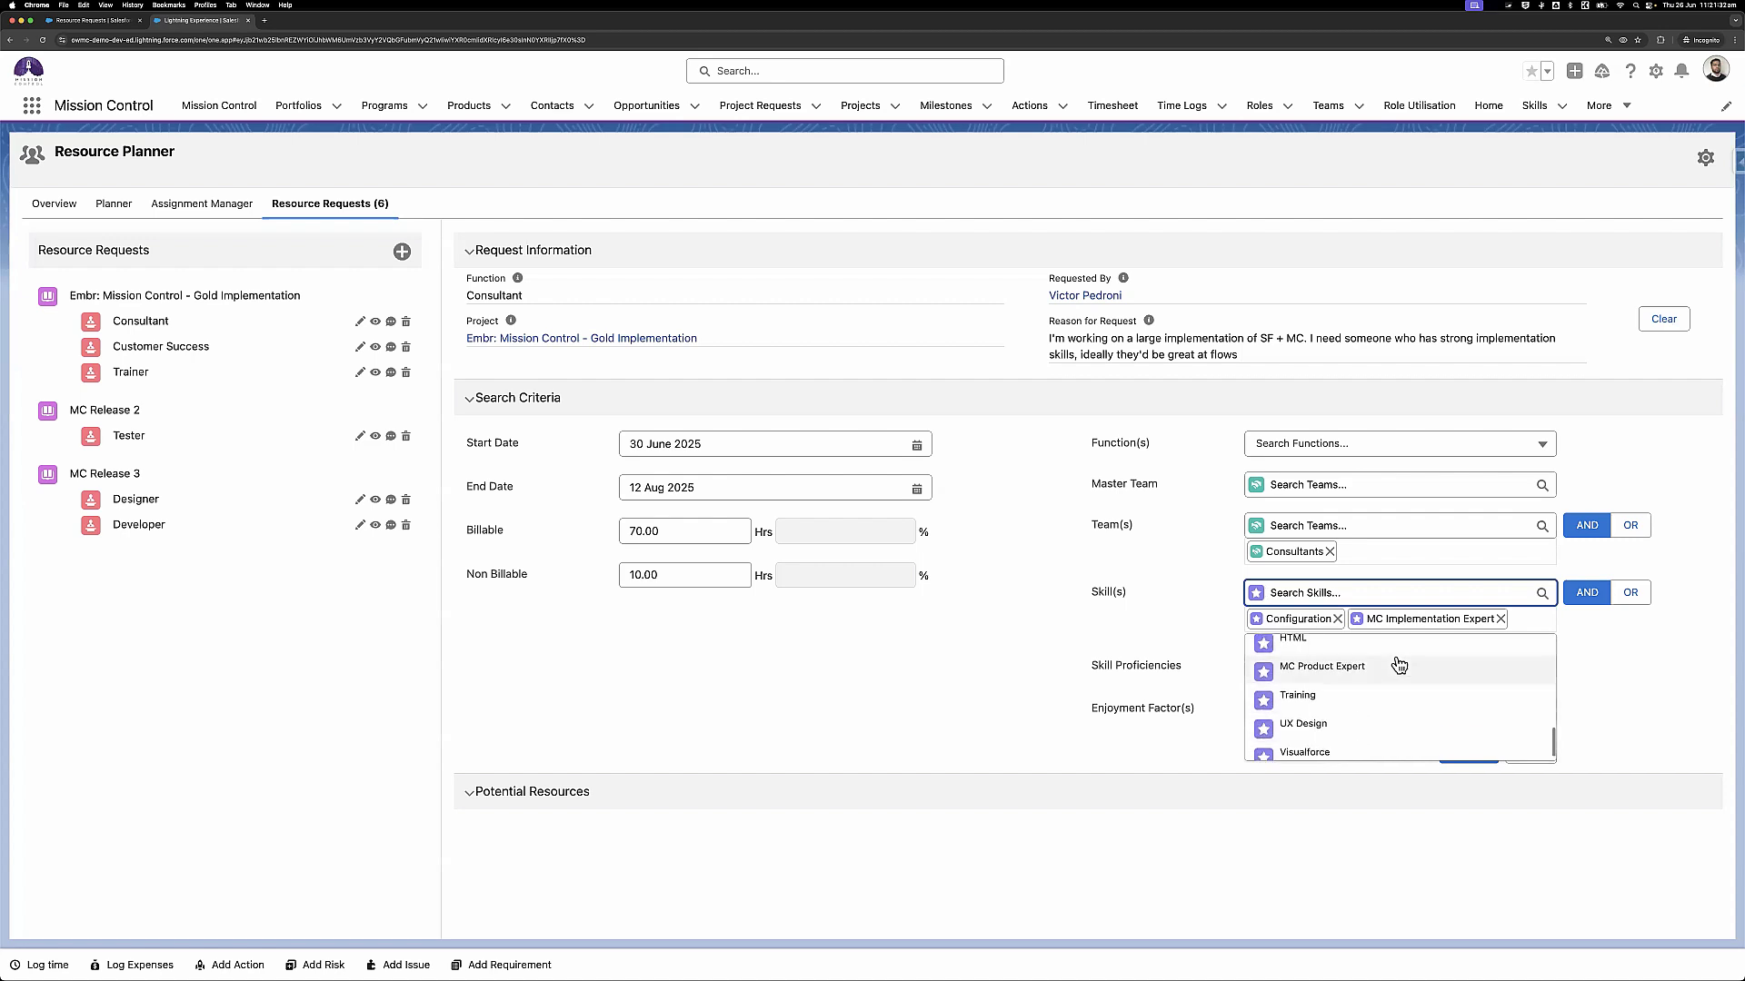
pyautogui.scroll(4, 1399, 665)
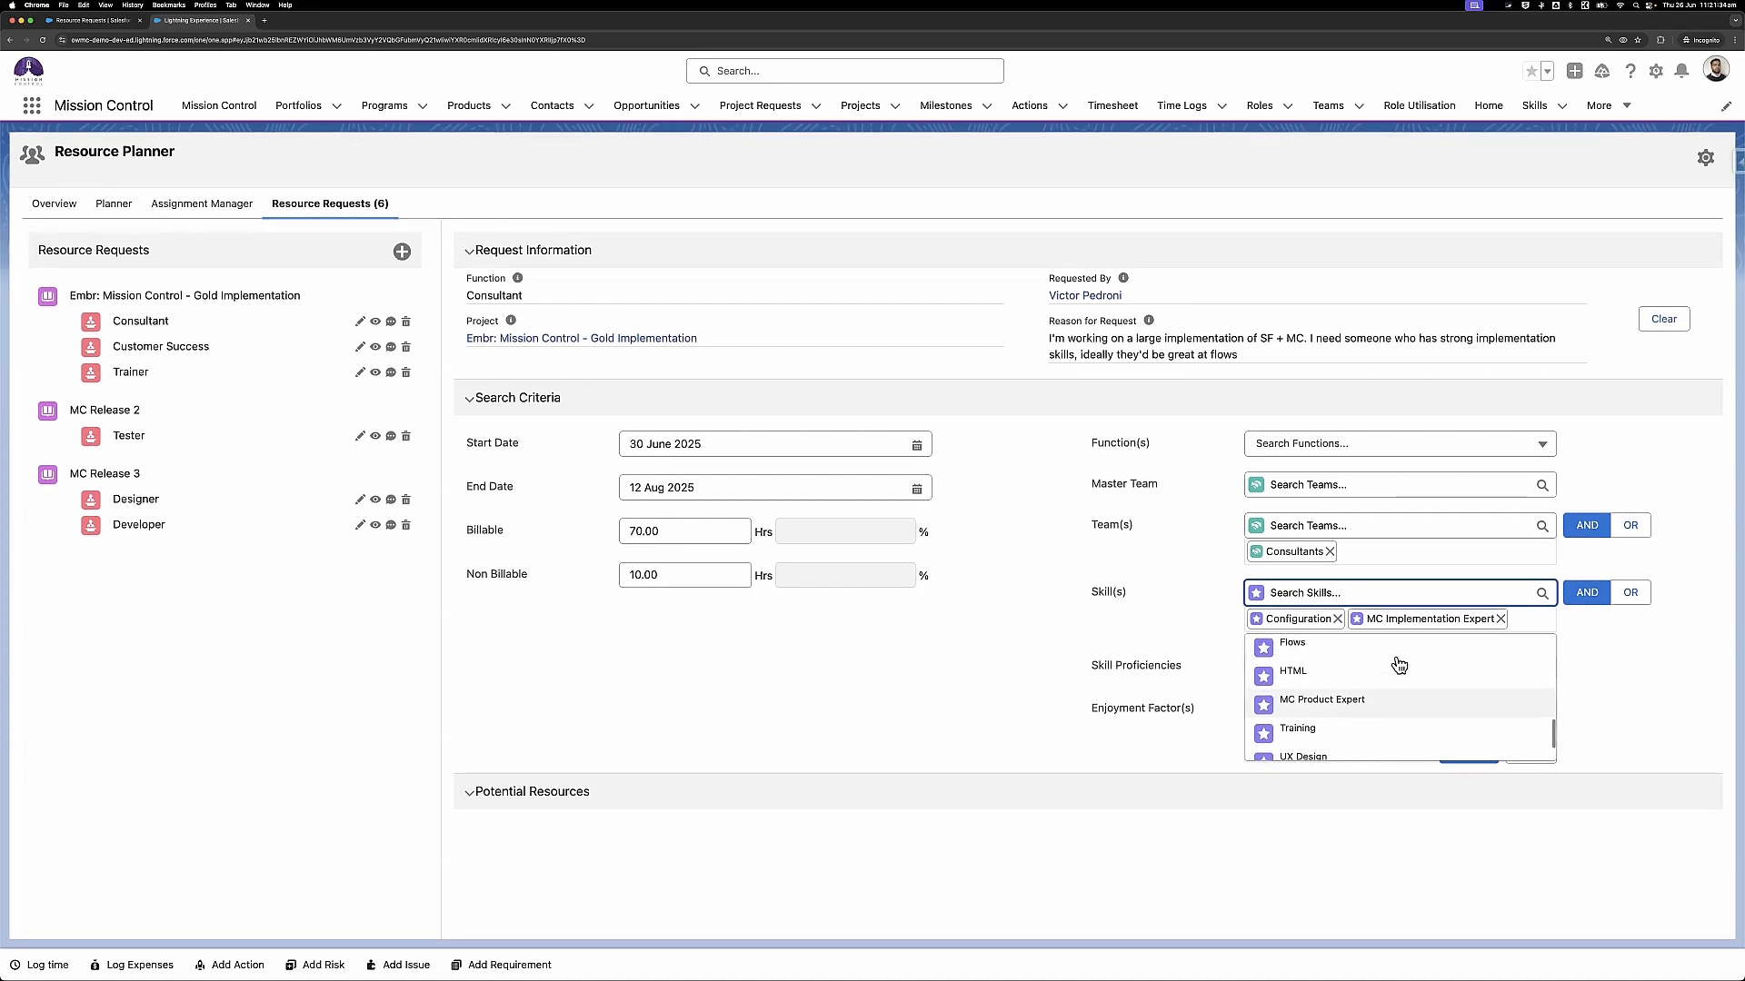
pyautogui.click(1310, 666)
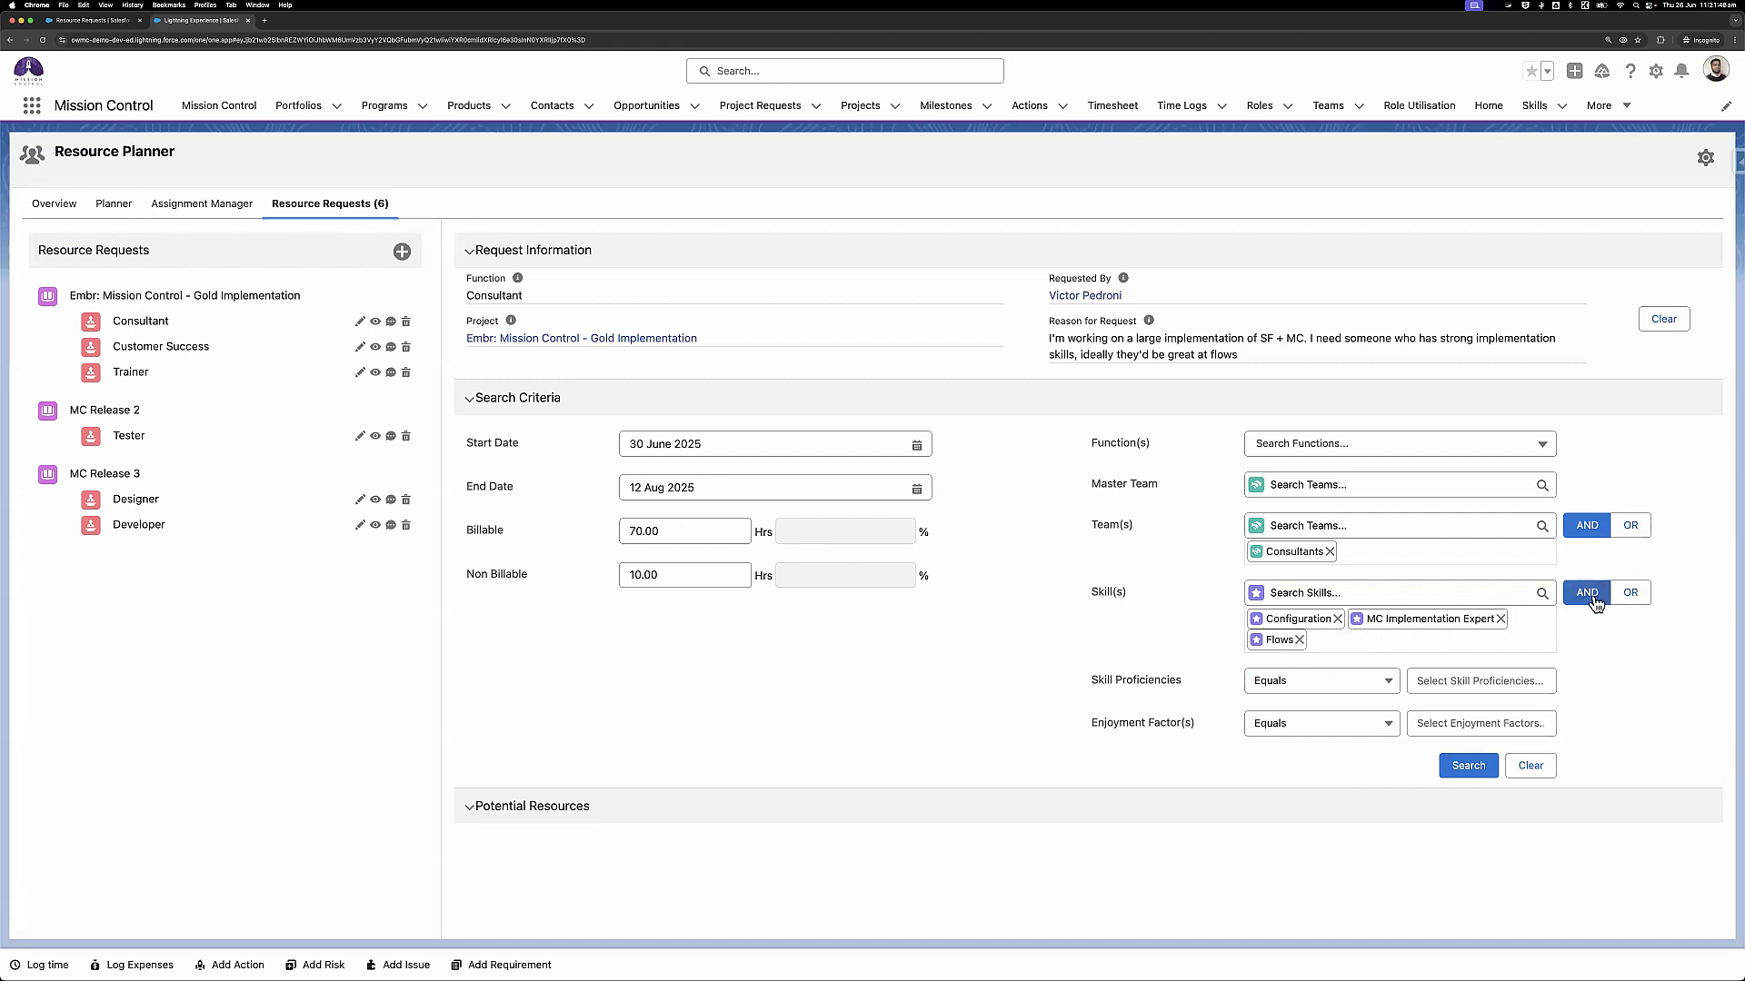
# Set the matching logic for the selected skills to OR, comparing it with AND along the way
pyautogui.click(1632, 594)
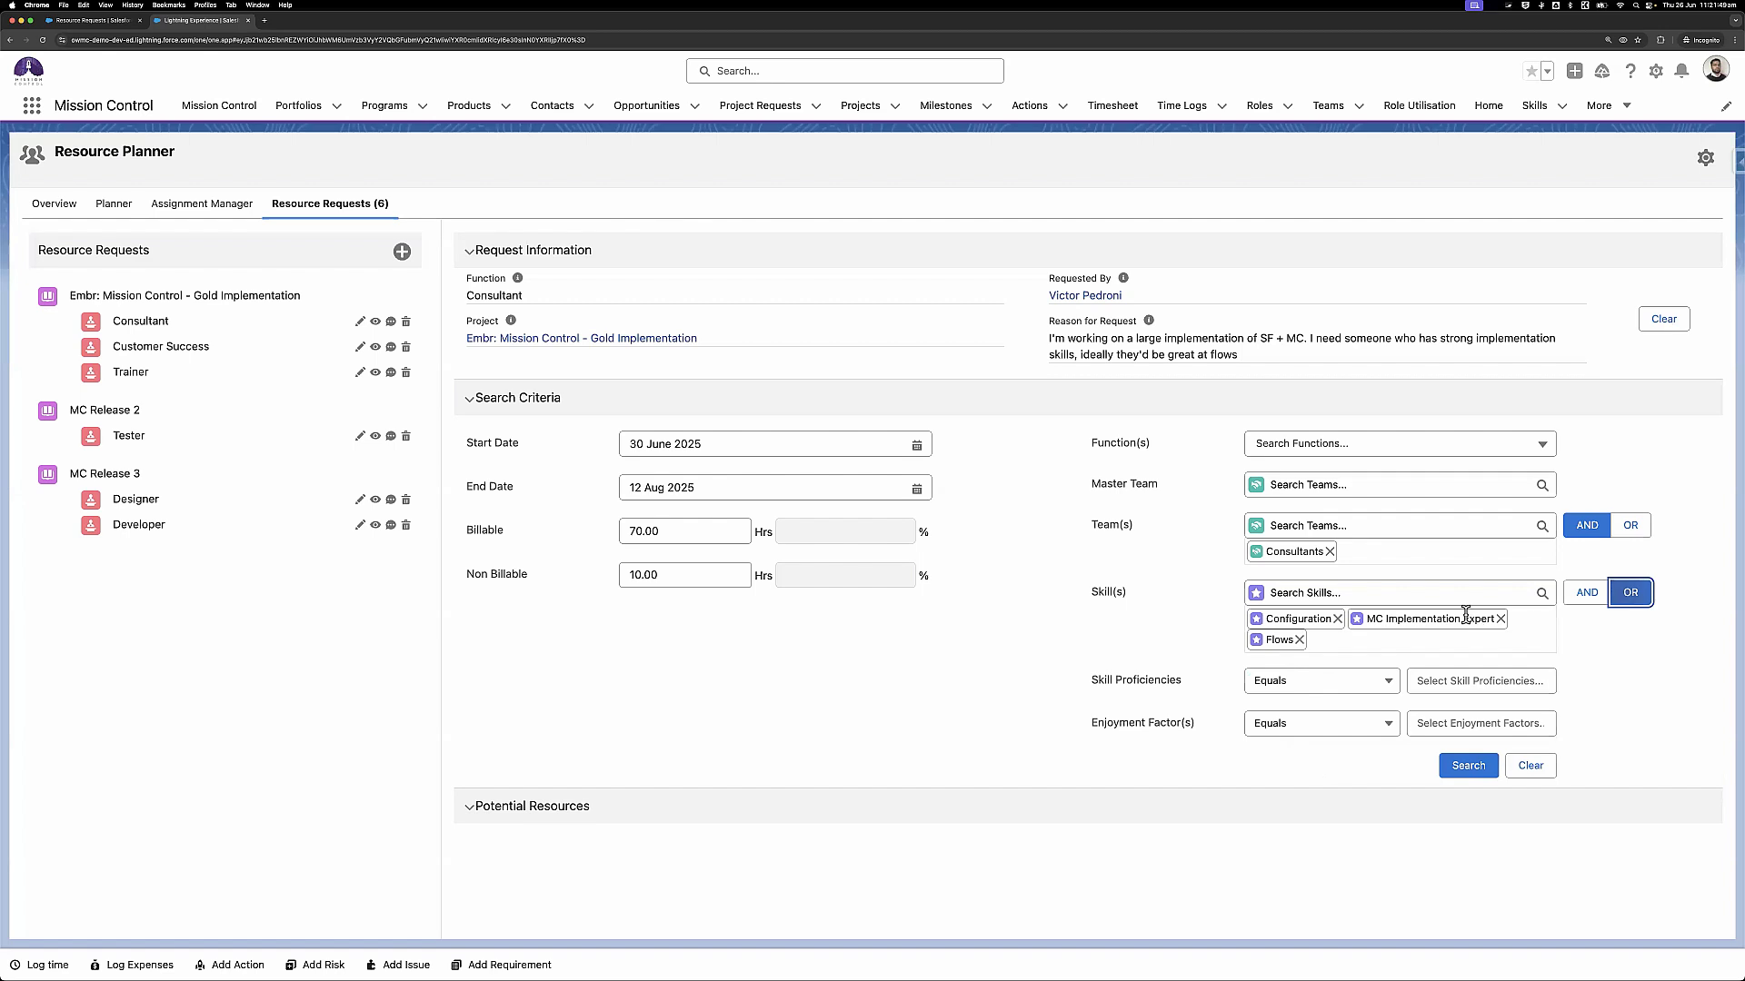
pyautogui.click(1590, 595)
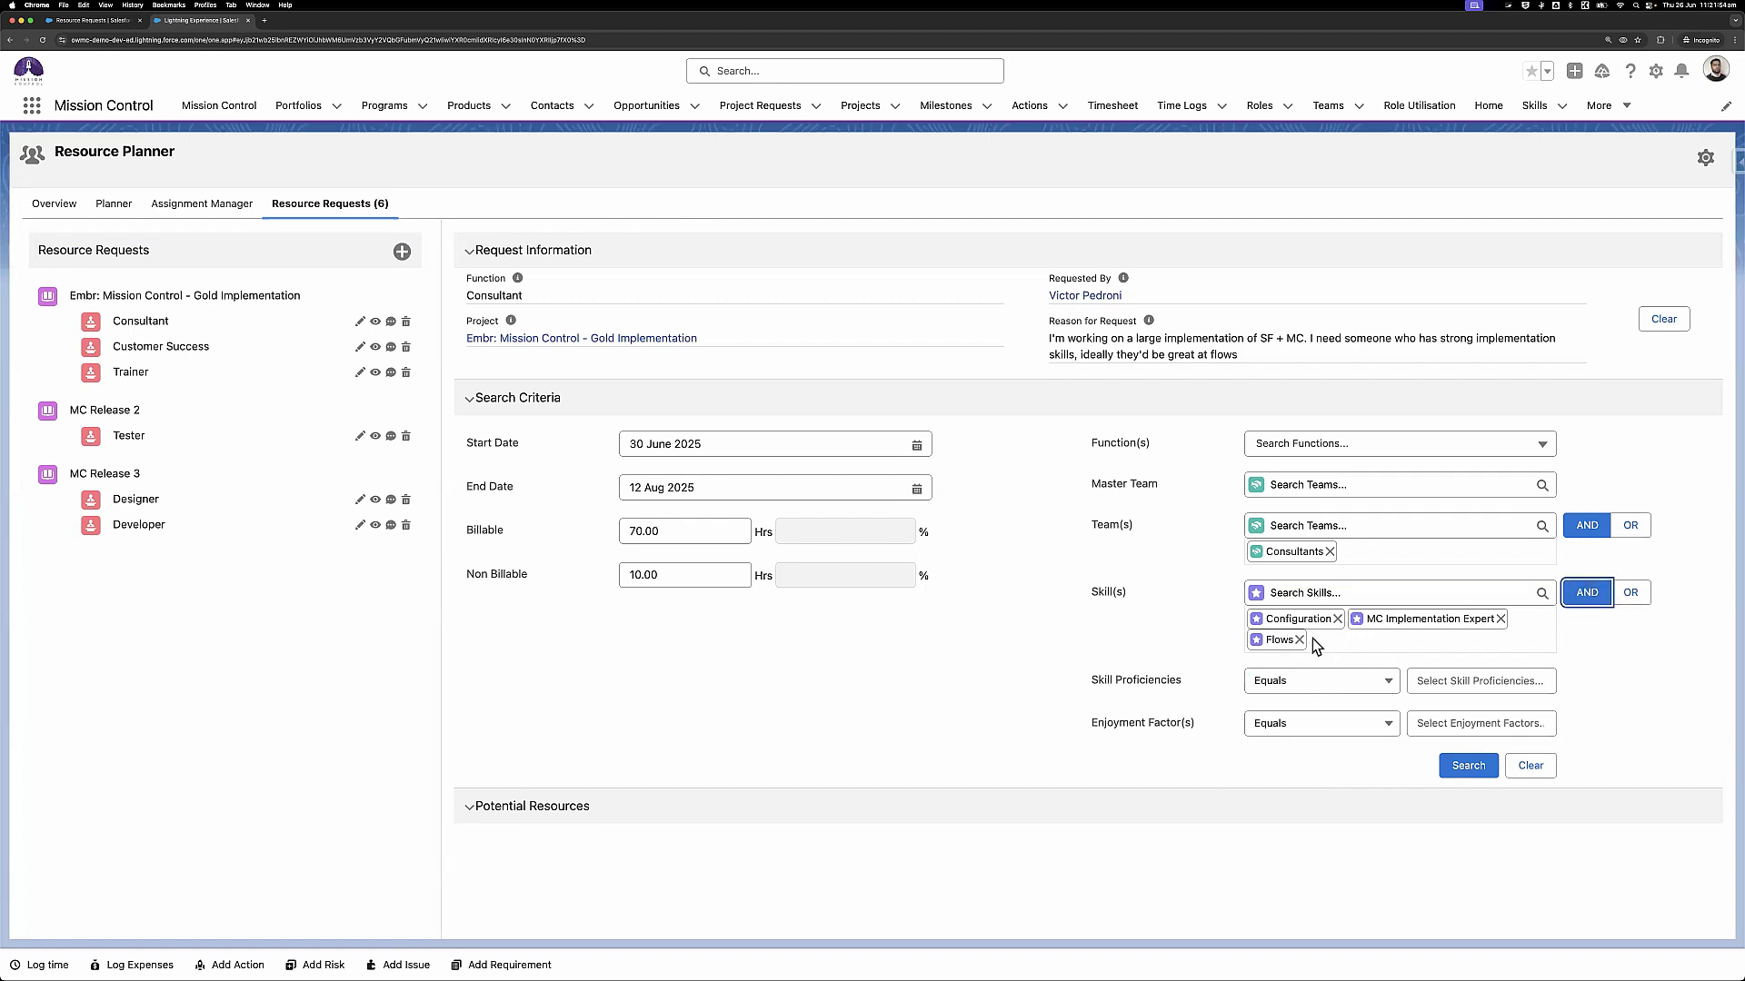
pyautogui.click(1630, 592)
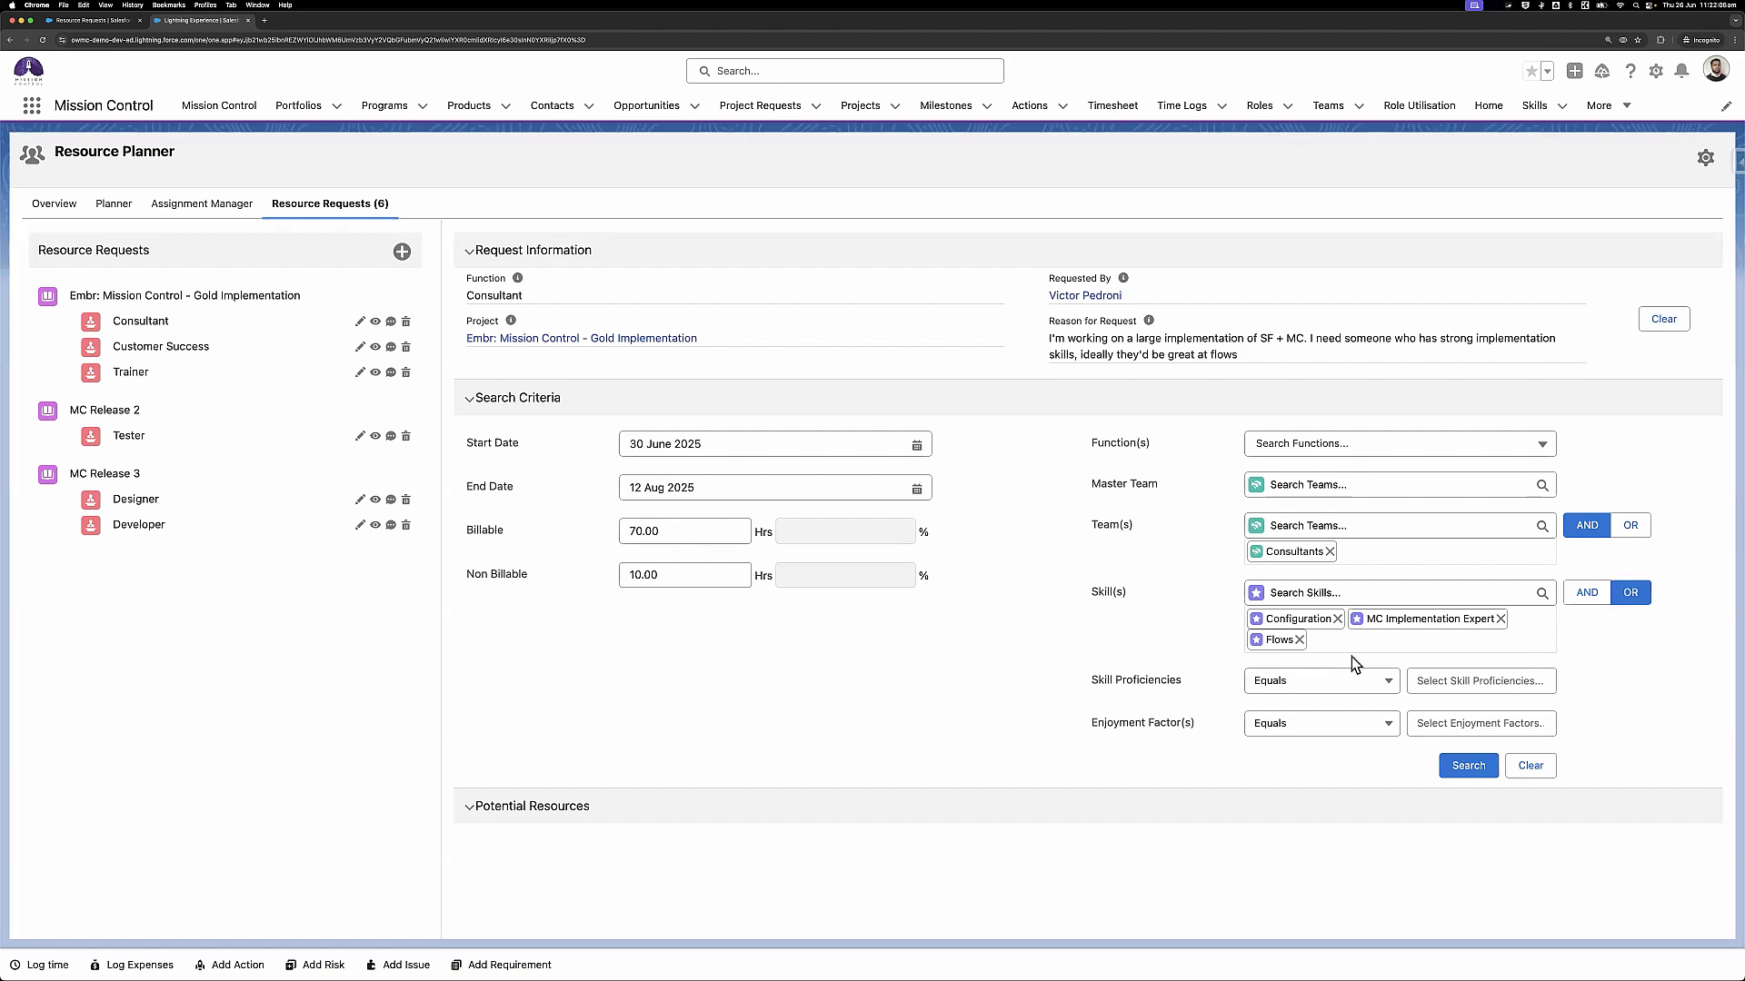
pyautogui.click(1589, 603)
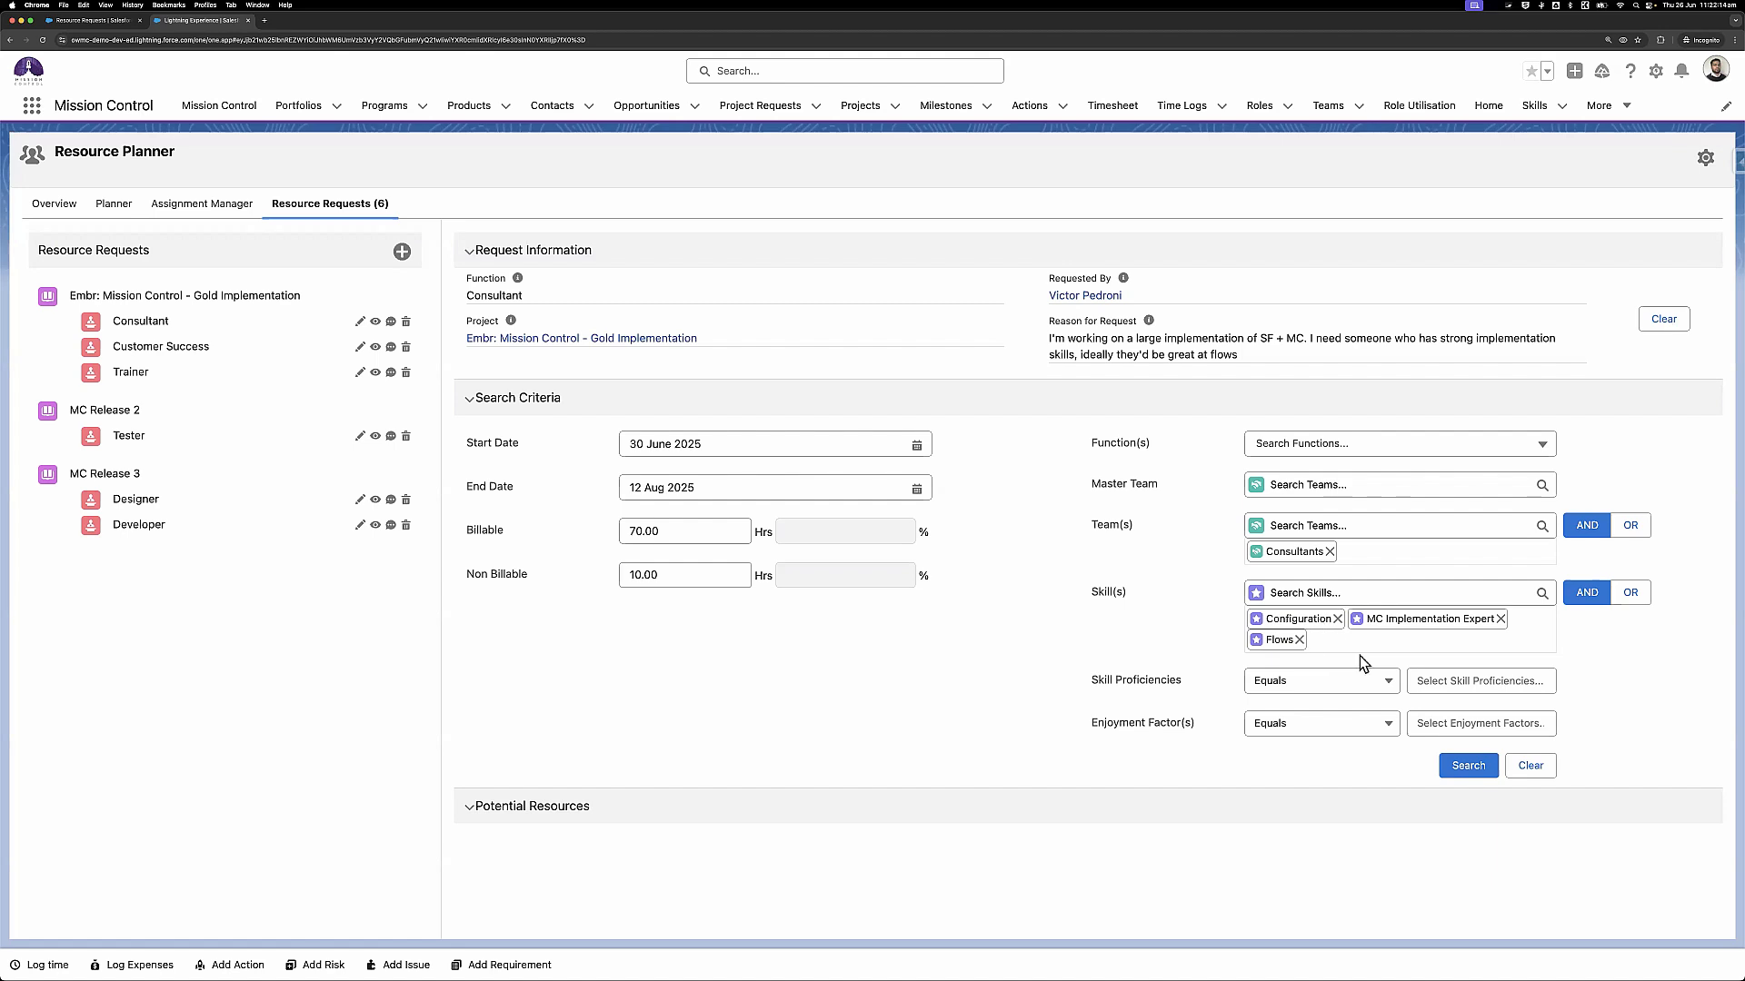
pyautogui.click(1631, 597)
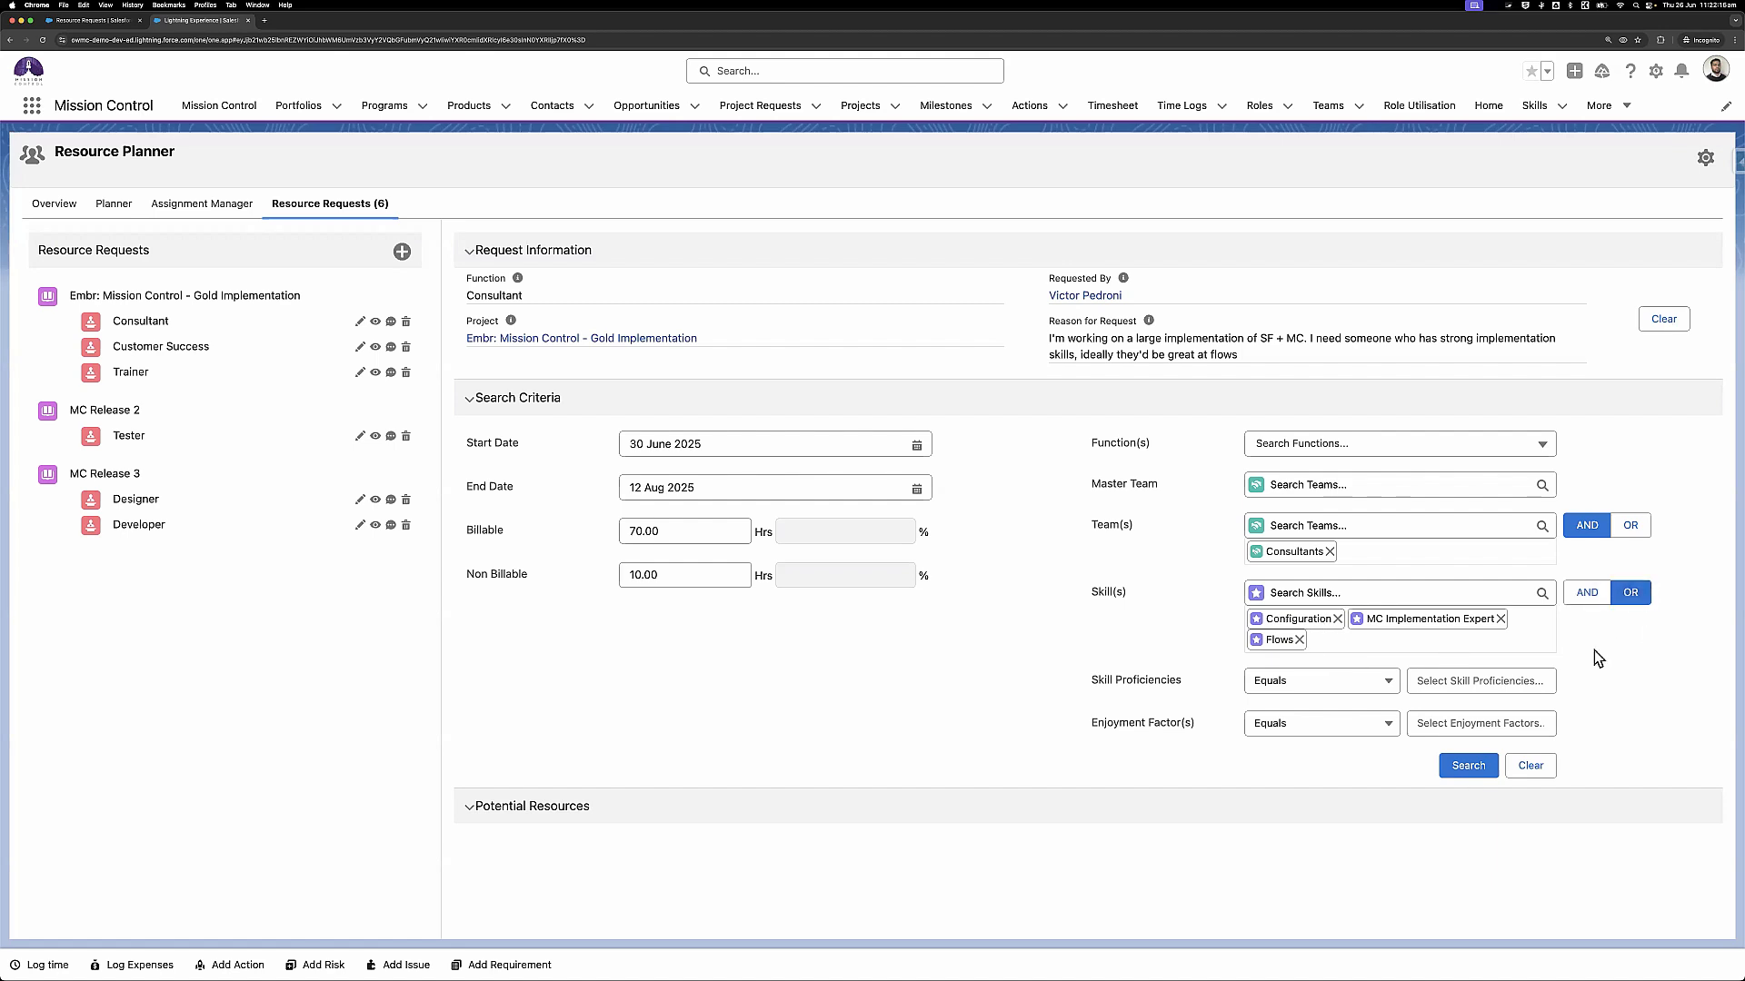
# Set the Skill Proficiencies criterion to Greater or Equals 5
pyautogui.click(1323, 691)
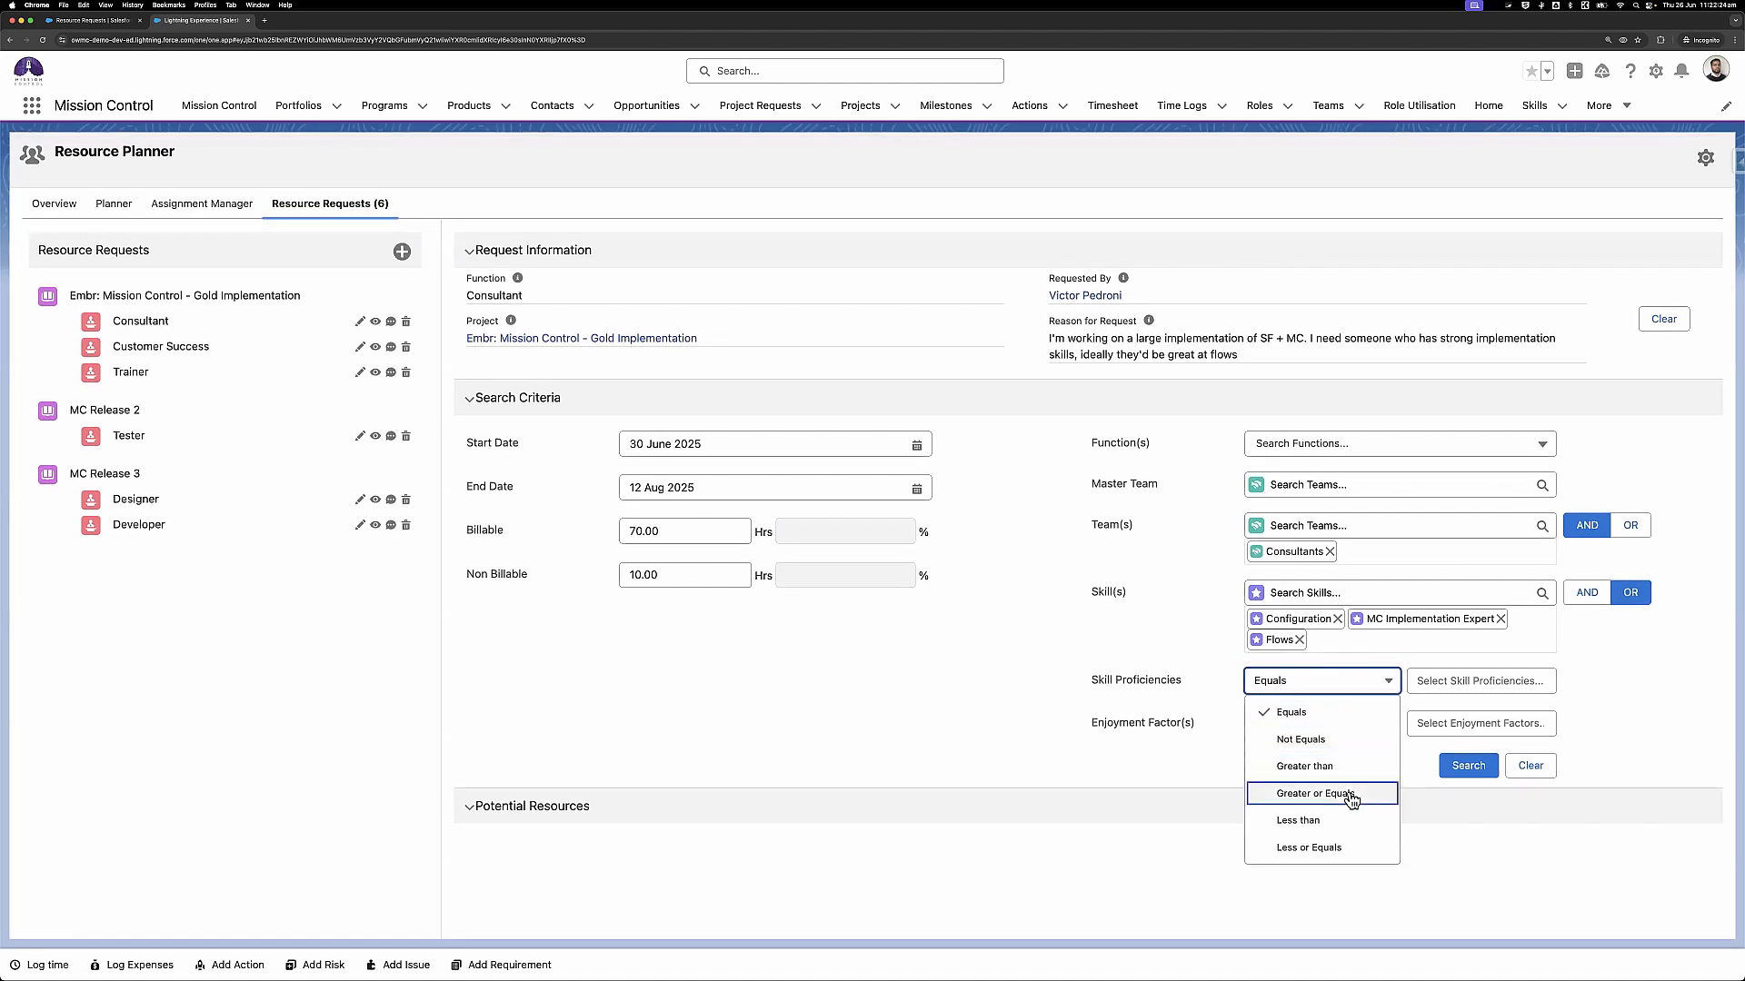
pyautogui.click(1351, 794)
pyautogui.click(1447, 687)
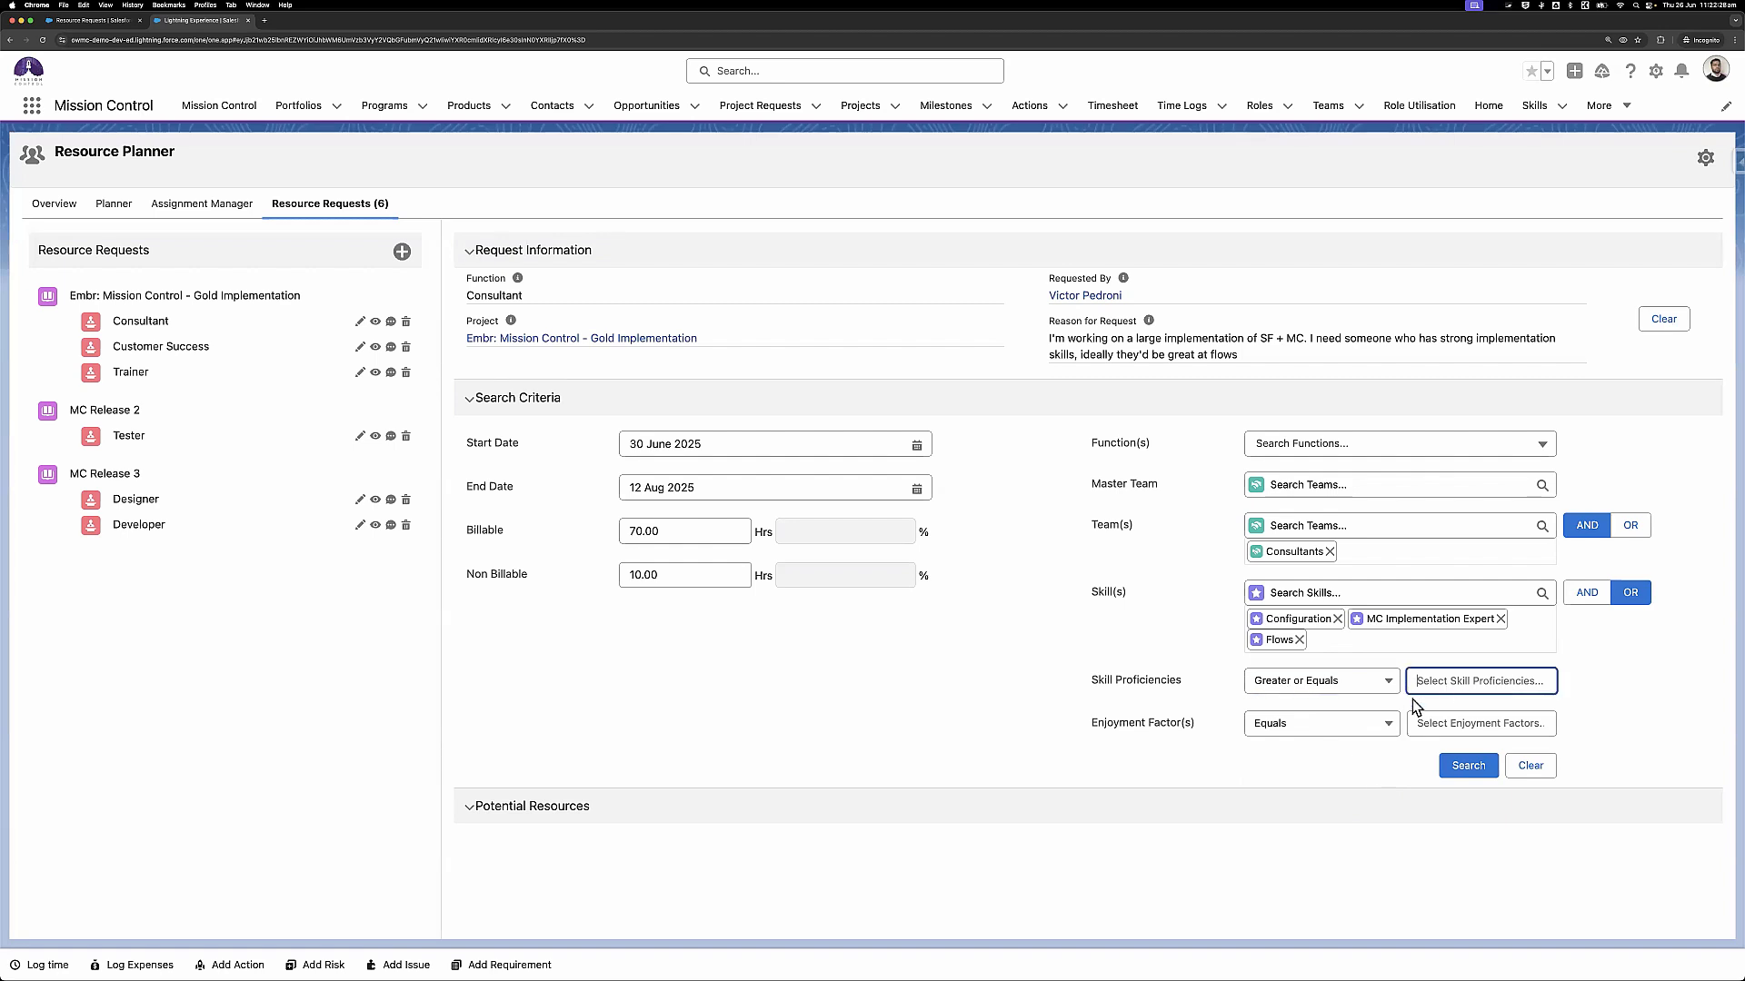
pyautogui.write('5')
pyautogui.click(1343, 724)
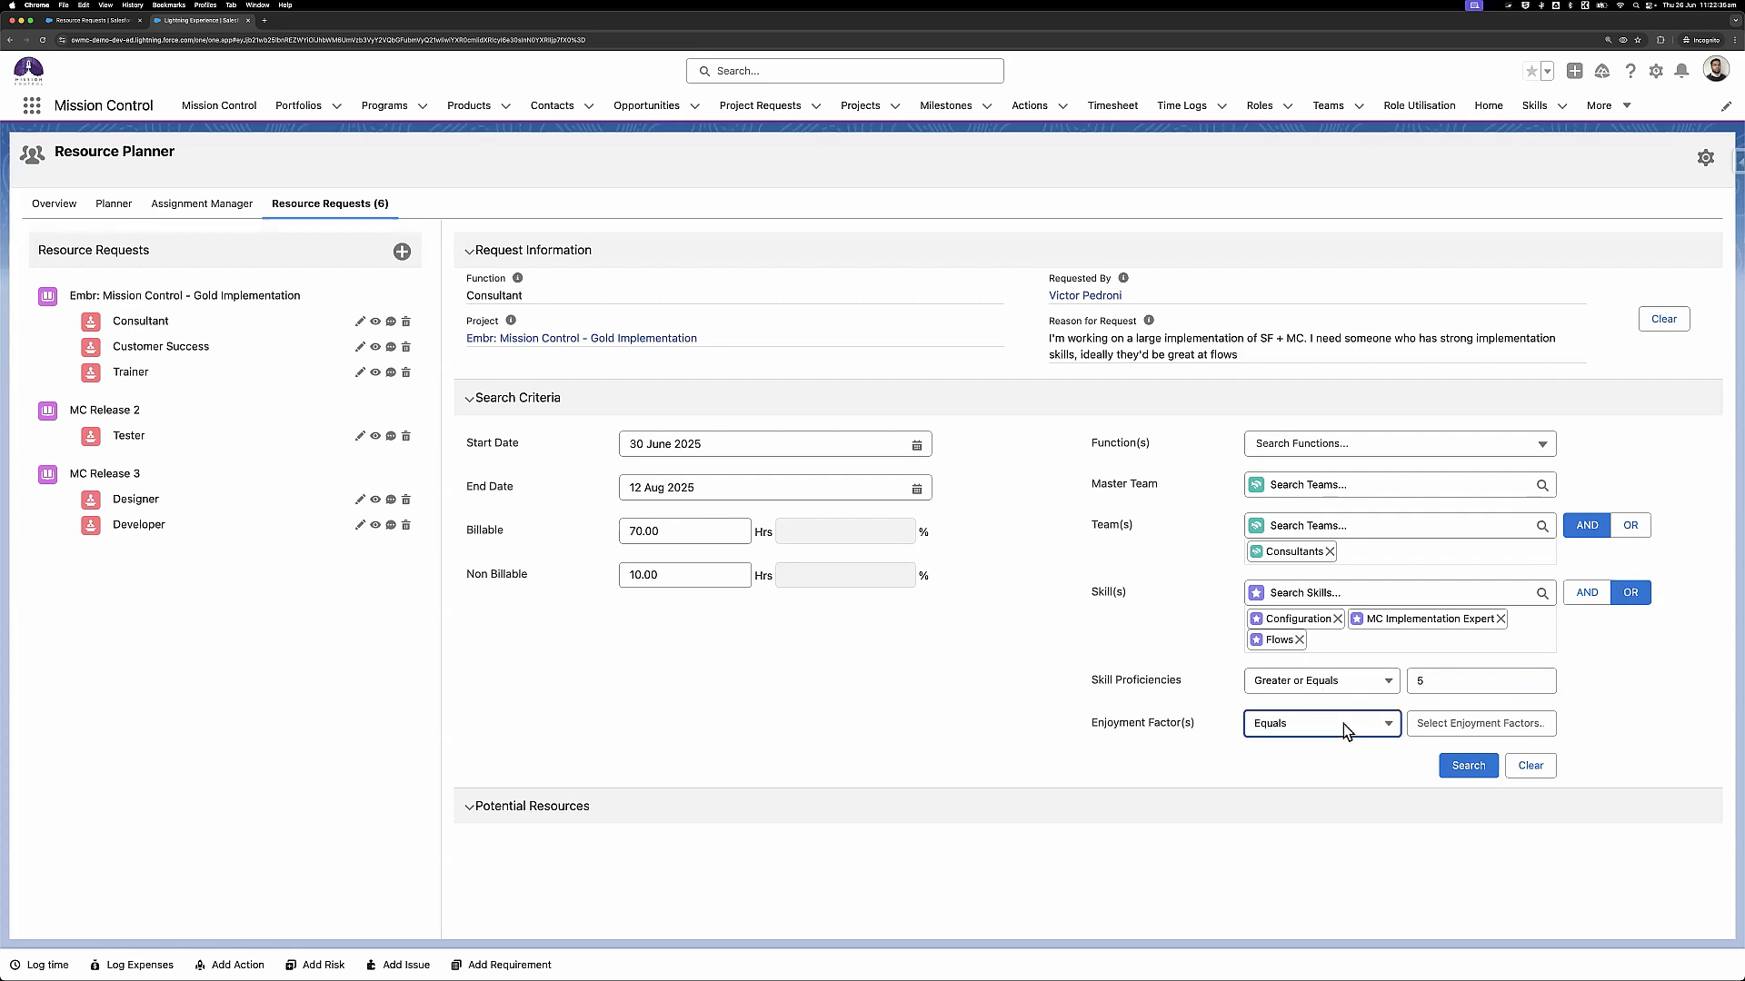
pyautogui.click(1460, 722)
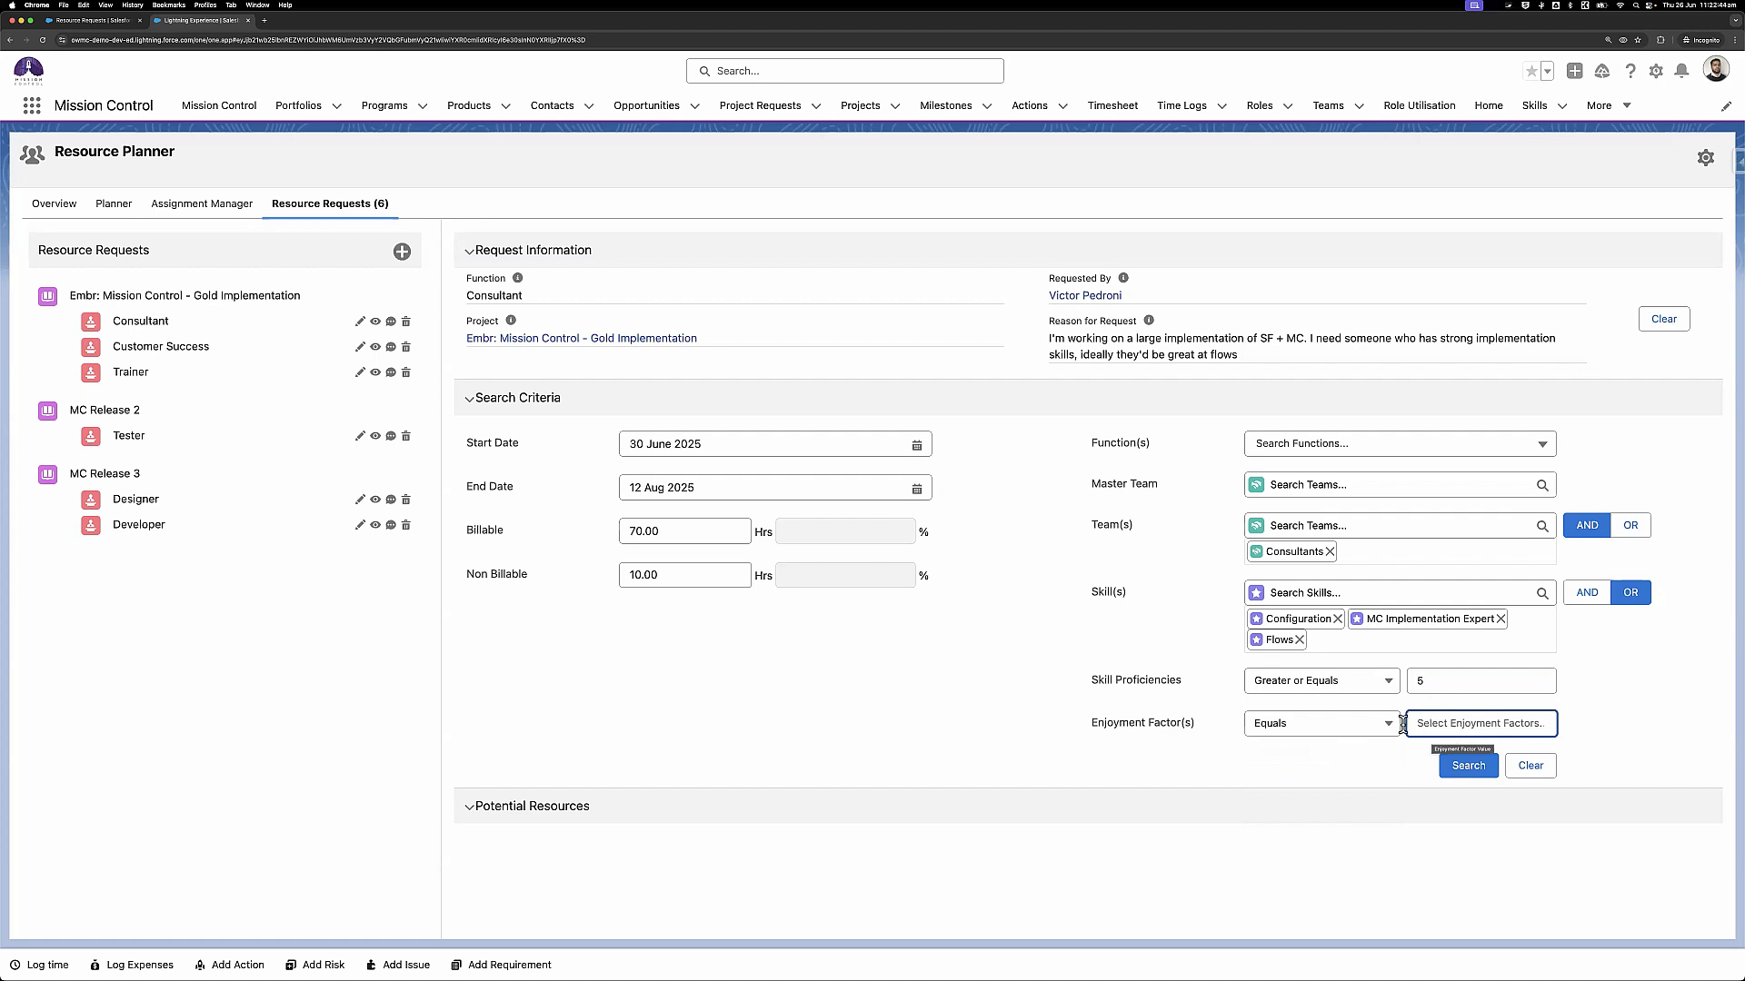
pyautogui.click(1359, 724)
pyautogui.click(1597, 728)
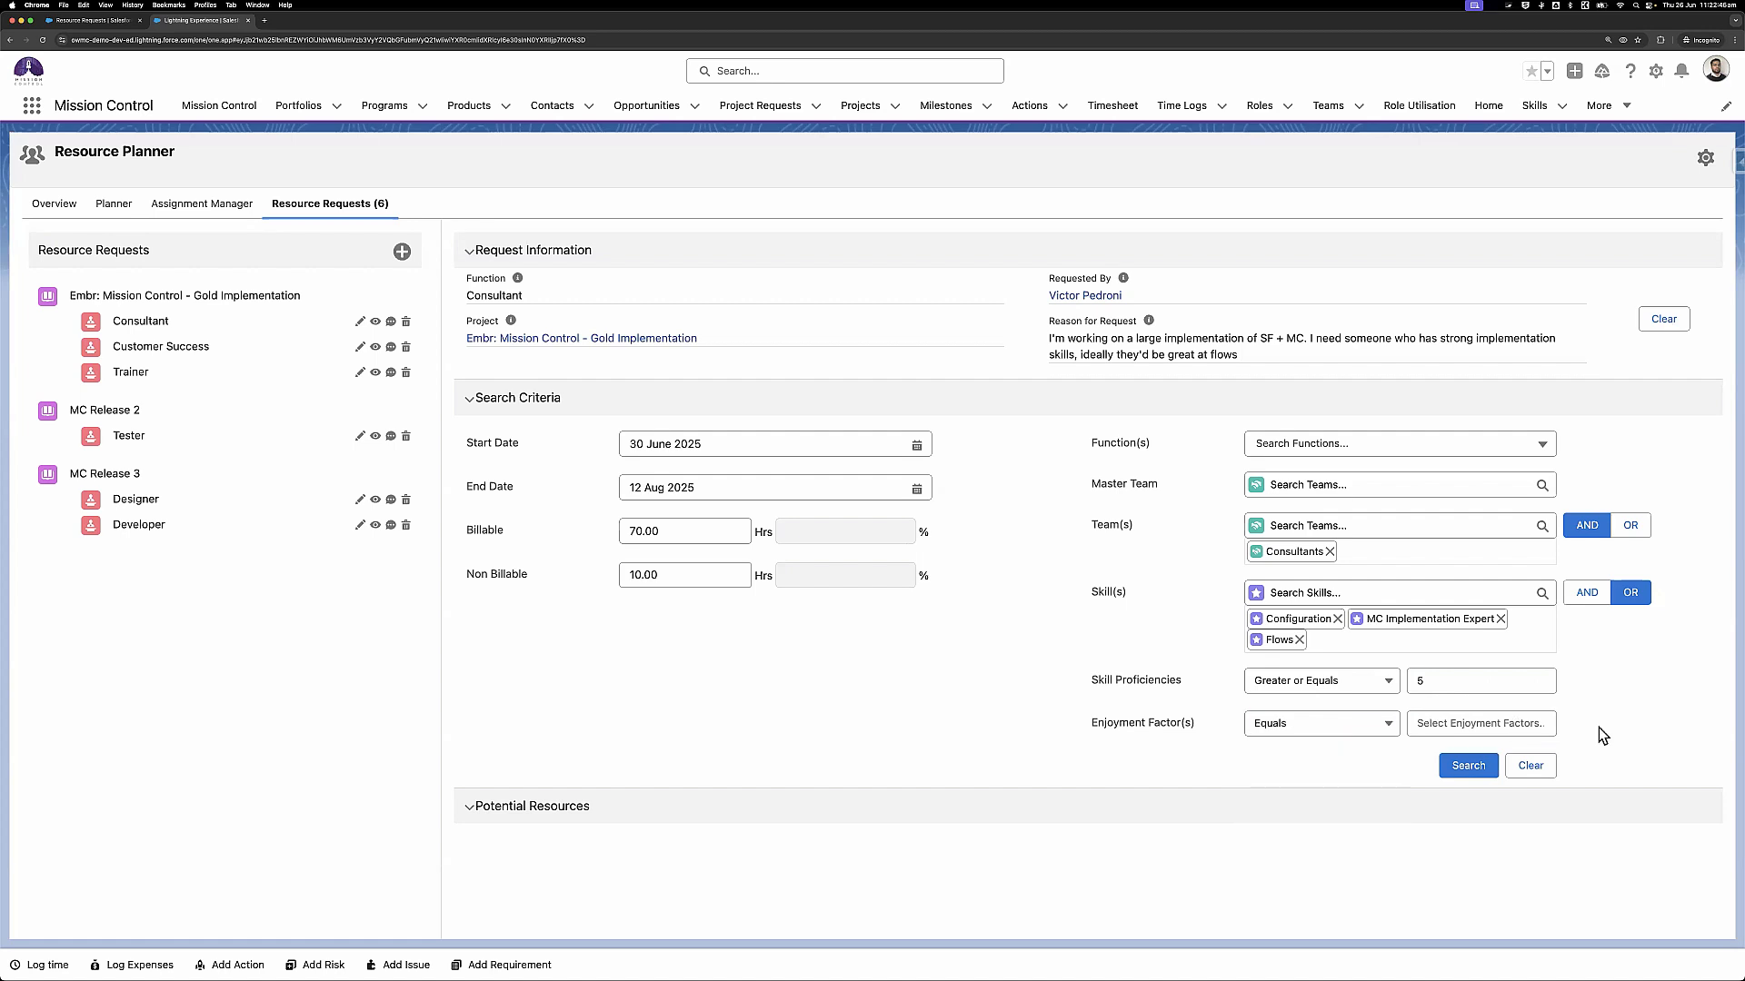
# Search for potential resources with the current criteria and review the candidates' capacity, team and skill overviews
pyautogui.click(1454, 768)
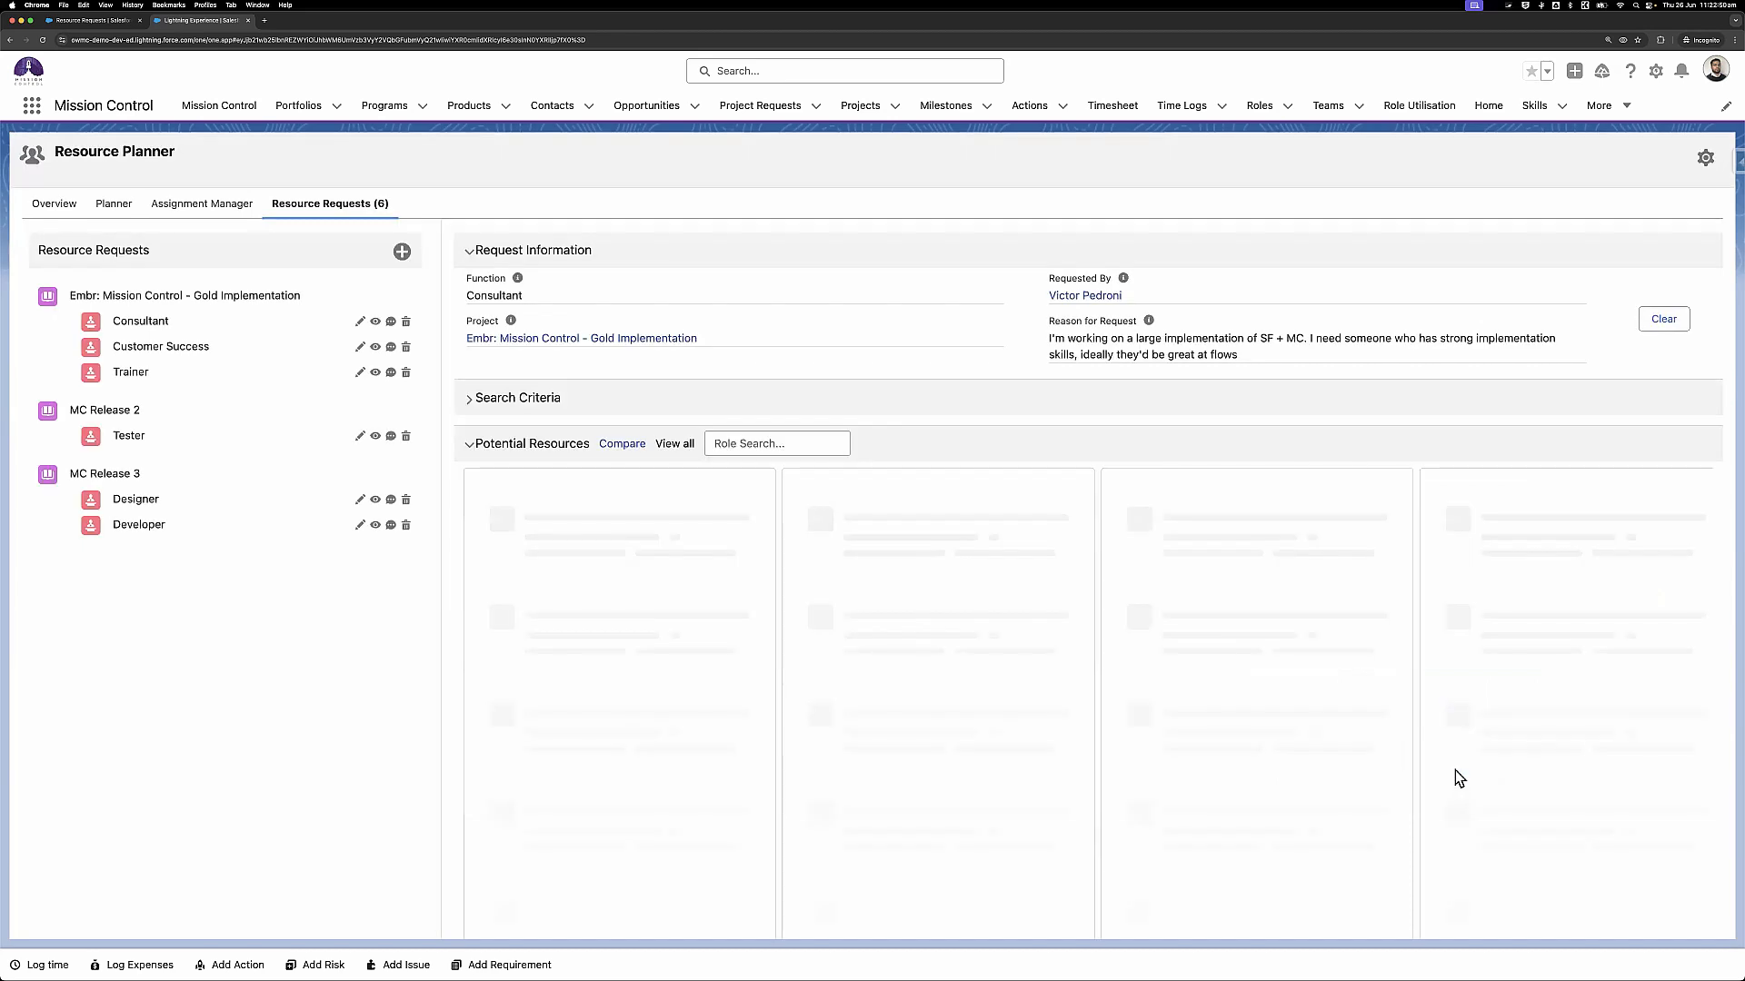
pyautogui.hscroll(5, 1261, 745)
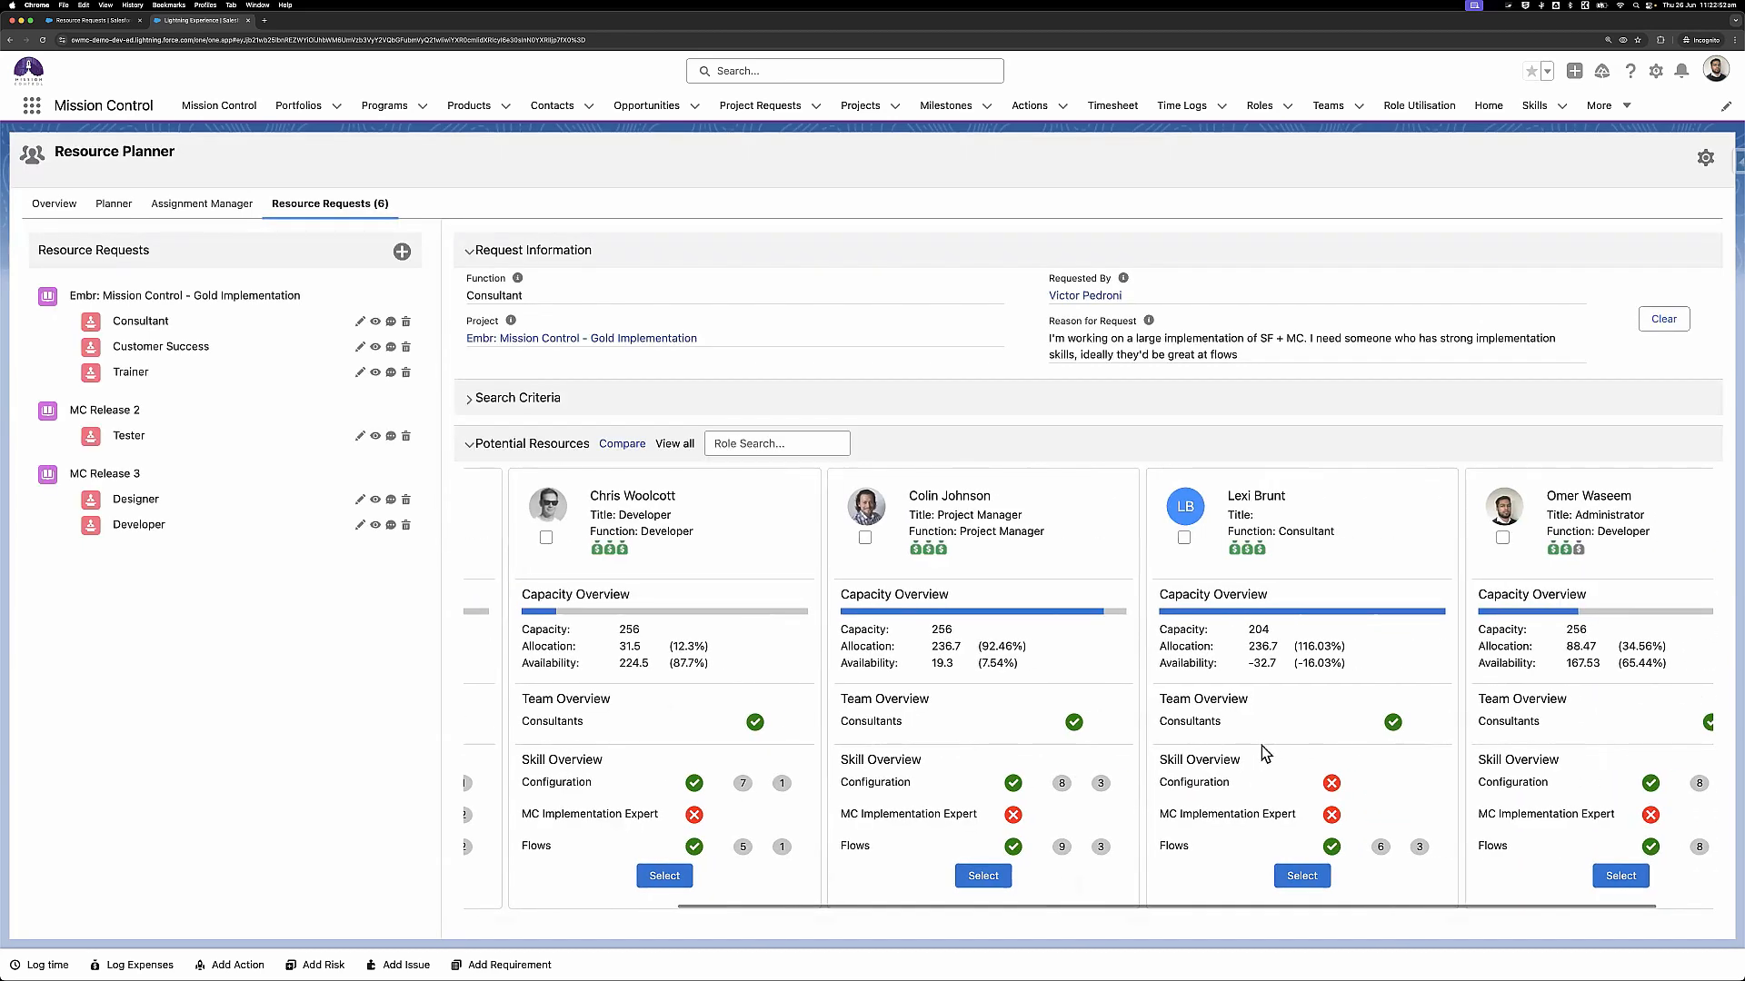
pyautogui.hscroll(-3, 1261, 745)
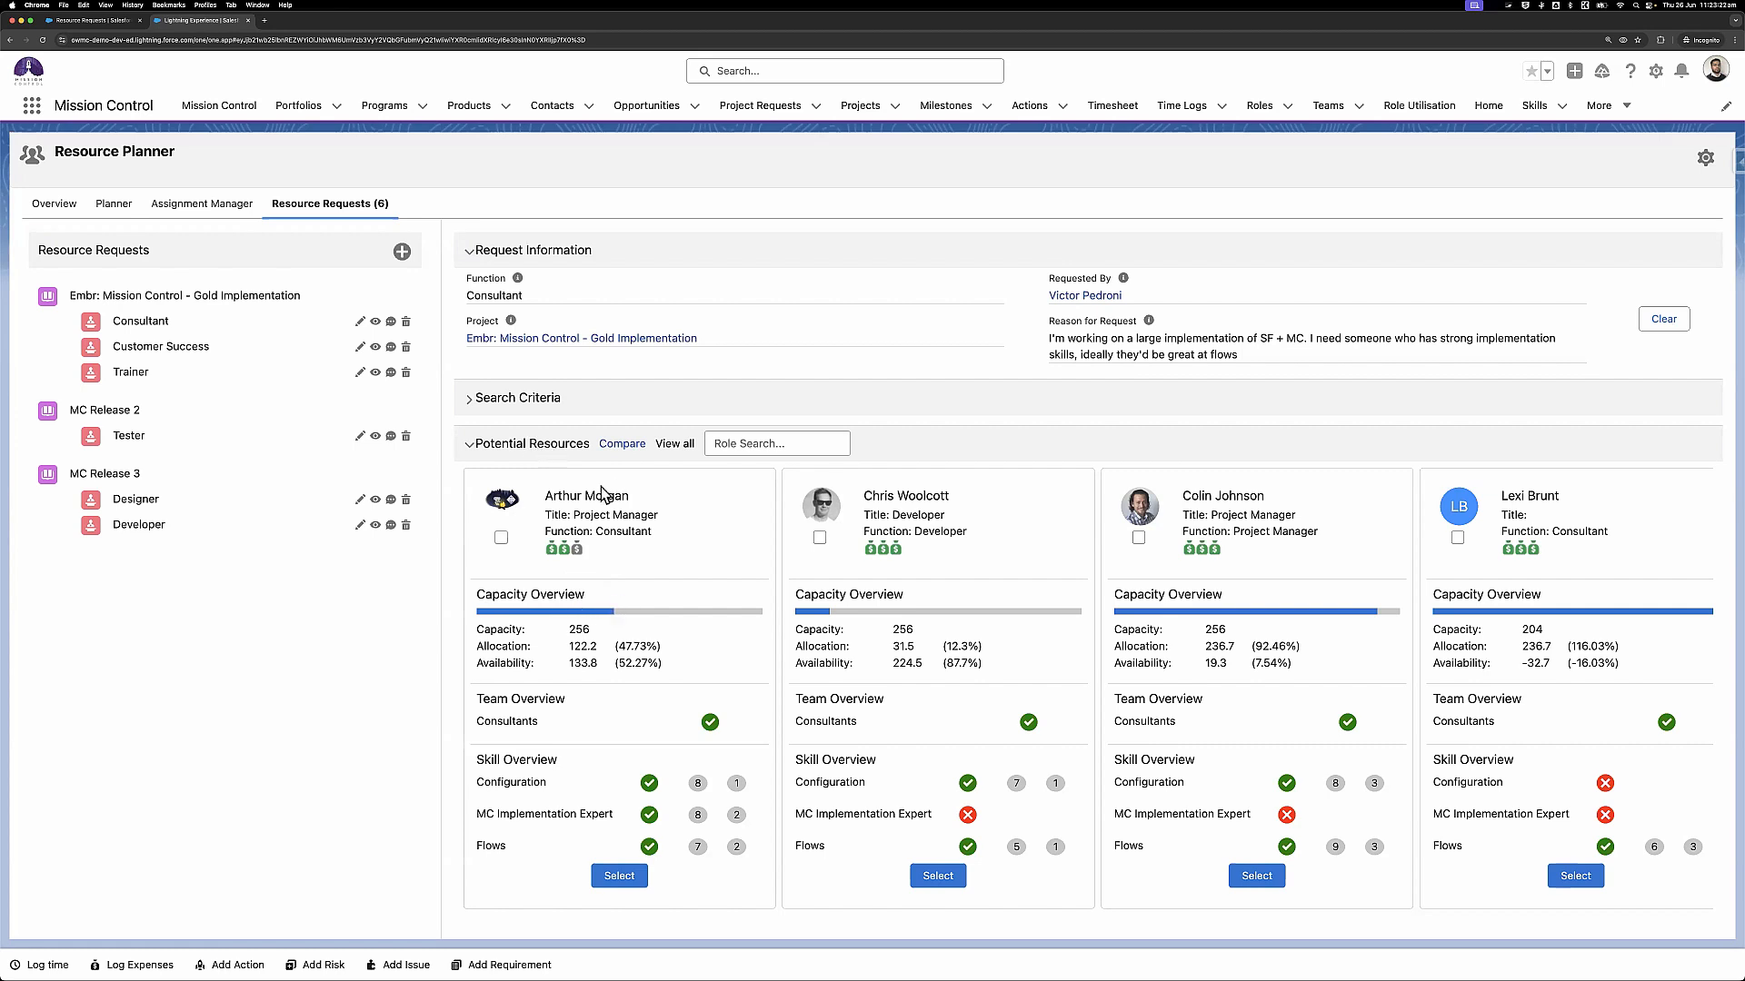
pyautogui.doubleClick(571, 648)
# Open the Resource Planner settings and set the Existing Allocation Source for resource requests to Forecasts
pyautogui.click(1705, 160)
pyautogui.scroll(-8, 957, 575)
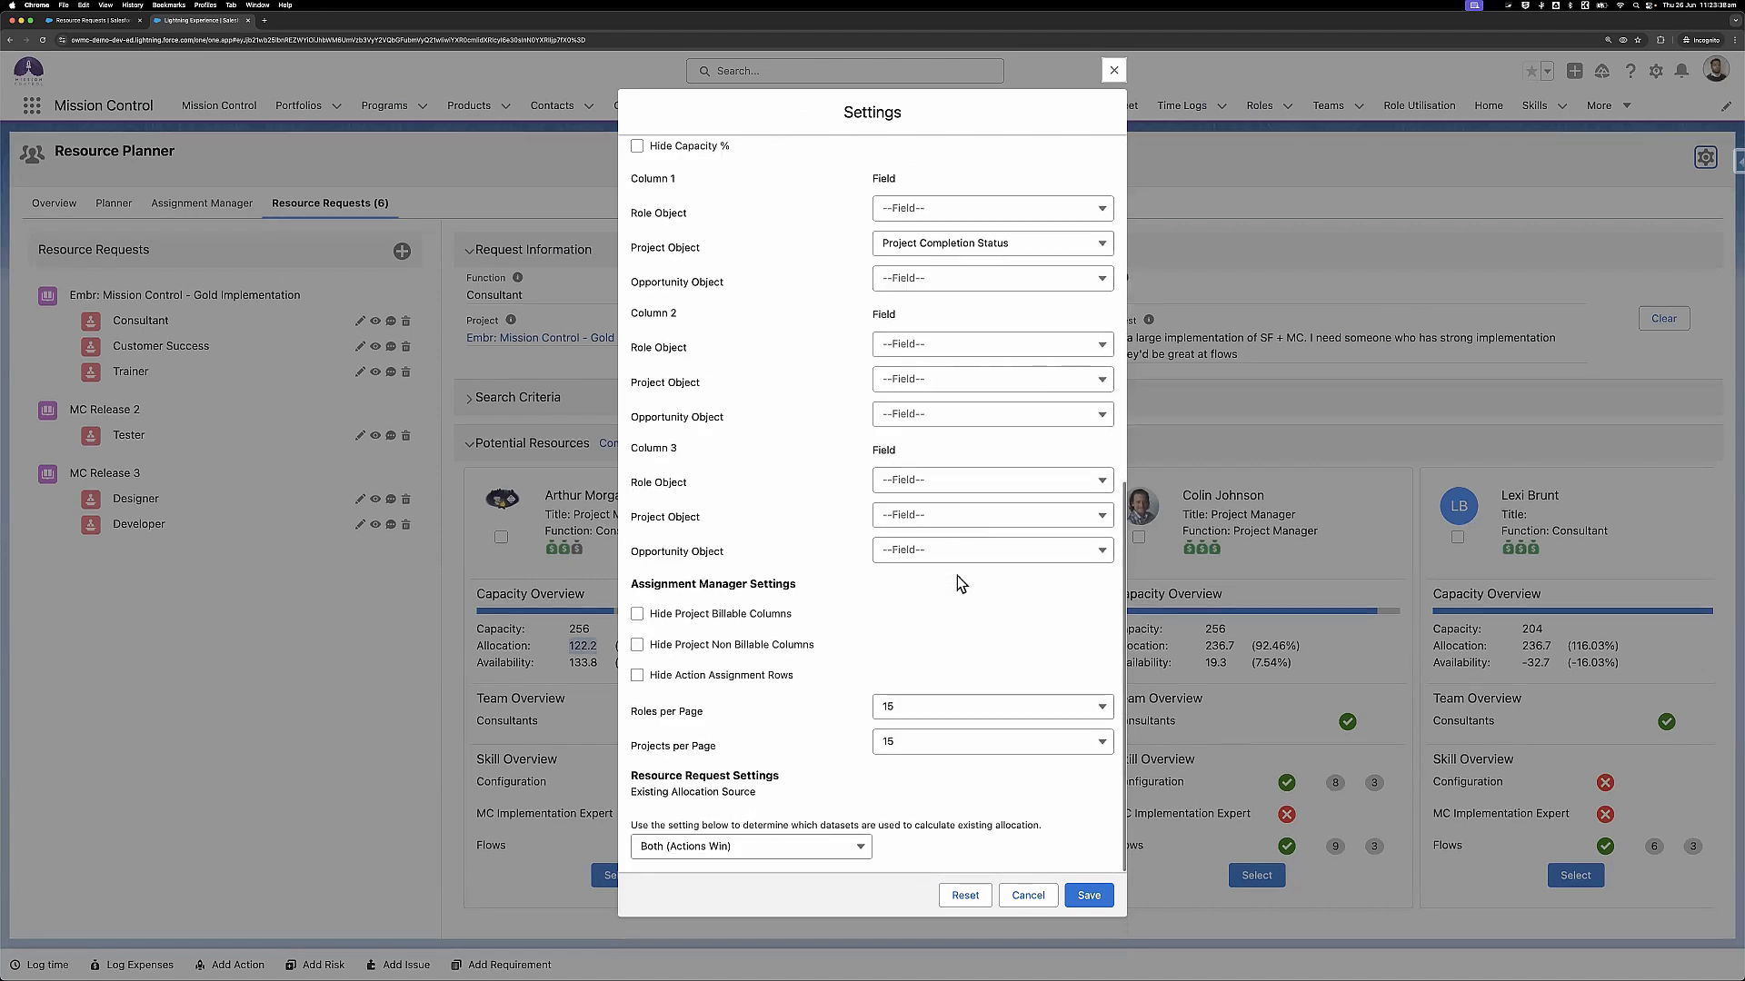
pyautogui.moveTo(650, 783); pyautogui.dragTo(747, 785)
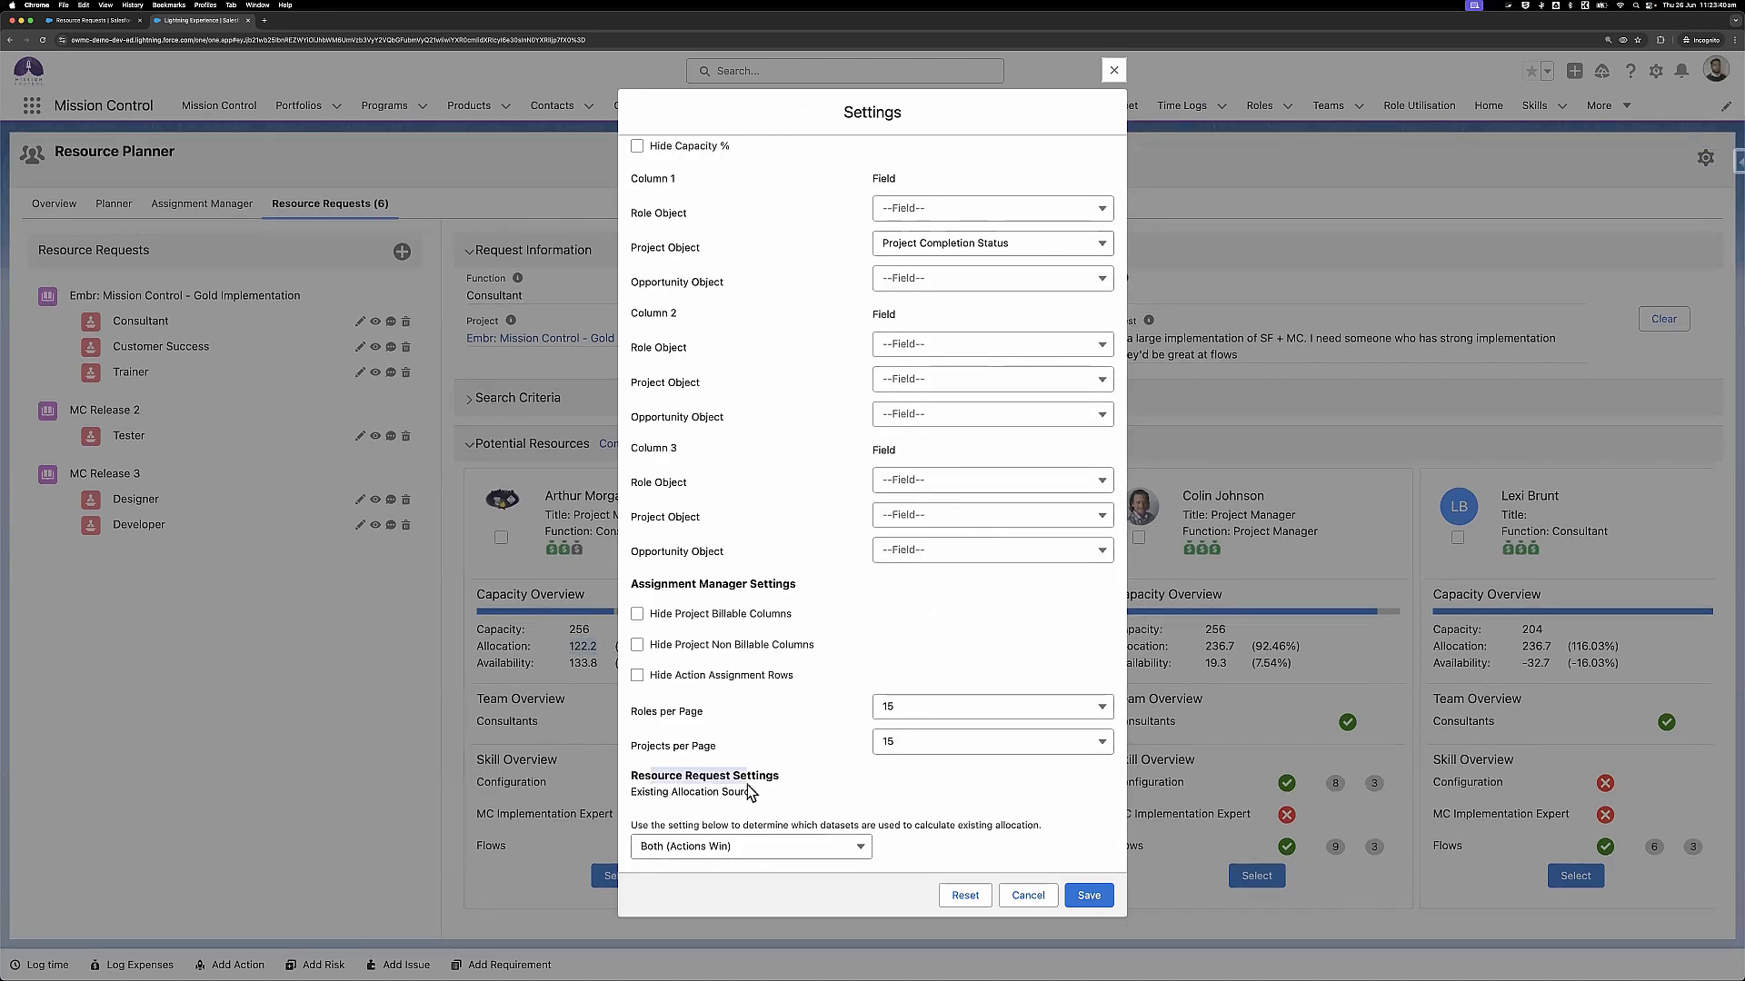
pyautogui.click(739, 853)
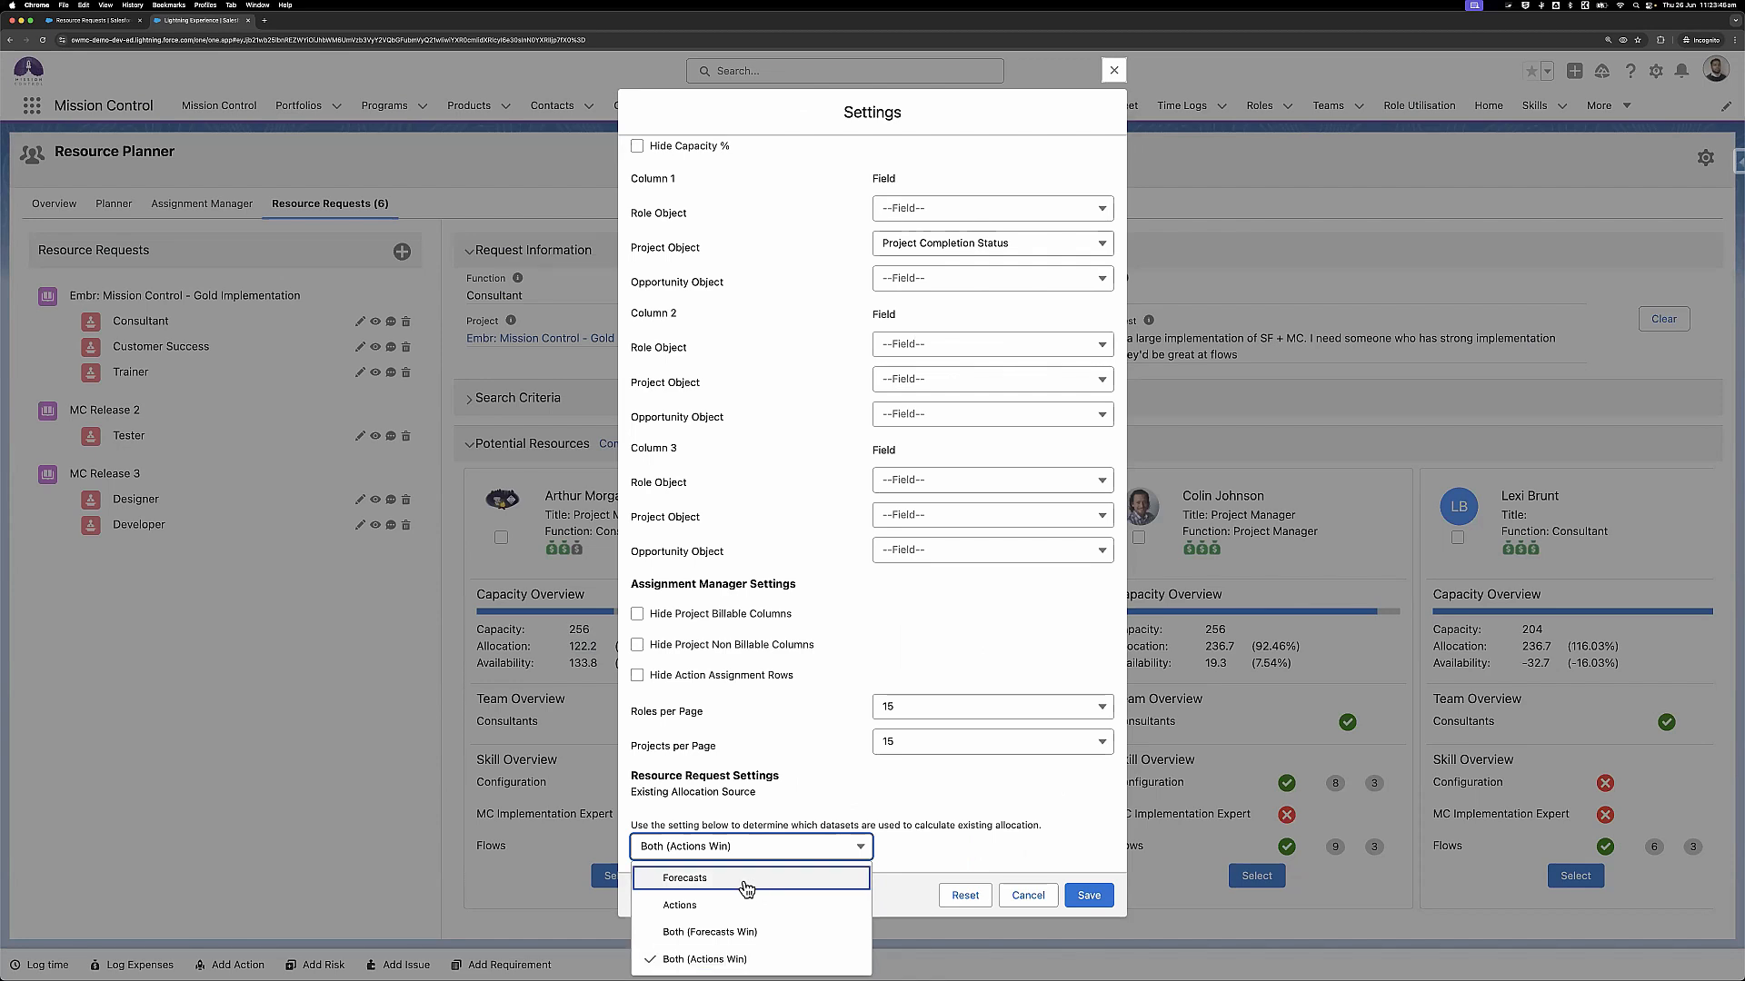
pyautogui.click(683, 882)
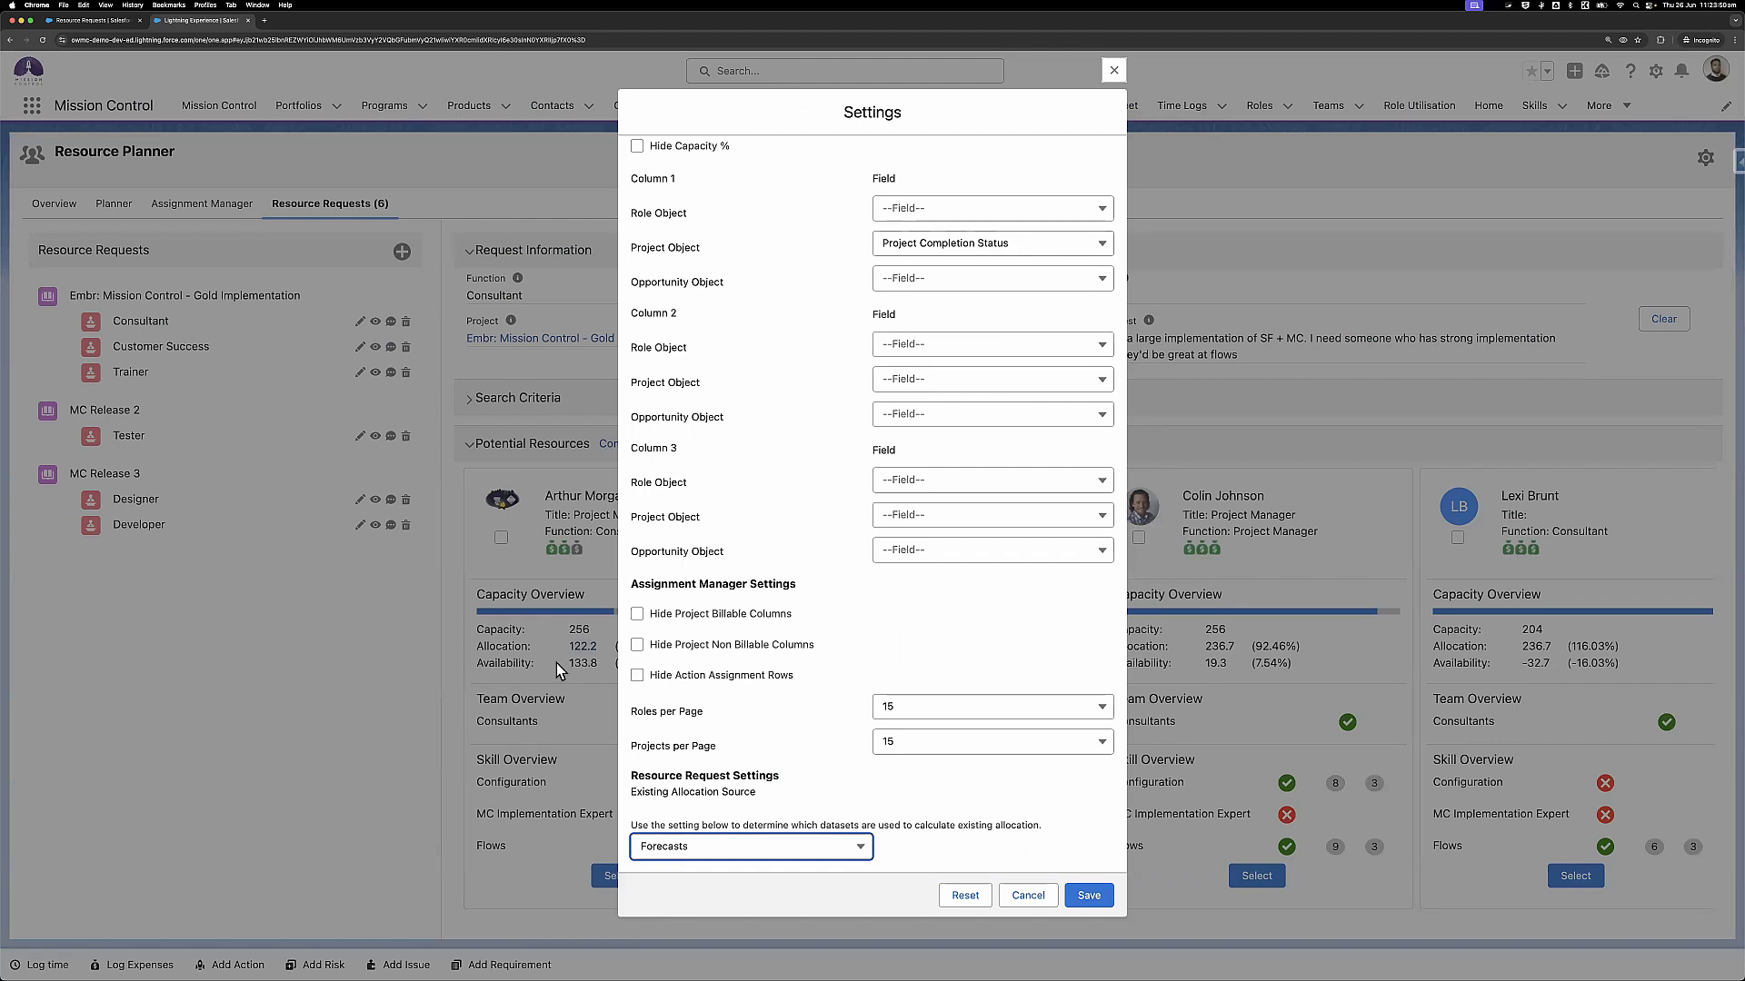
# Try Actions, Both (Forecasts Win) and Both (Actions Win) as the Existing Allocation Source, and close the settings without saving
pyautogui.click(683, 849)
pyautogui.click(689, 906)
pyautogui.click(670, 846)
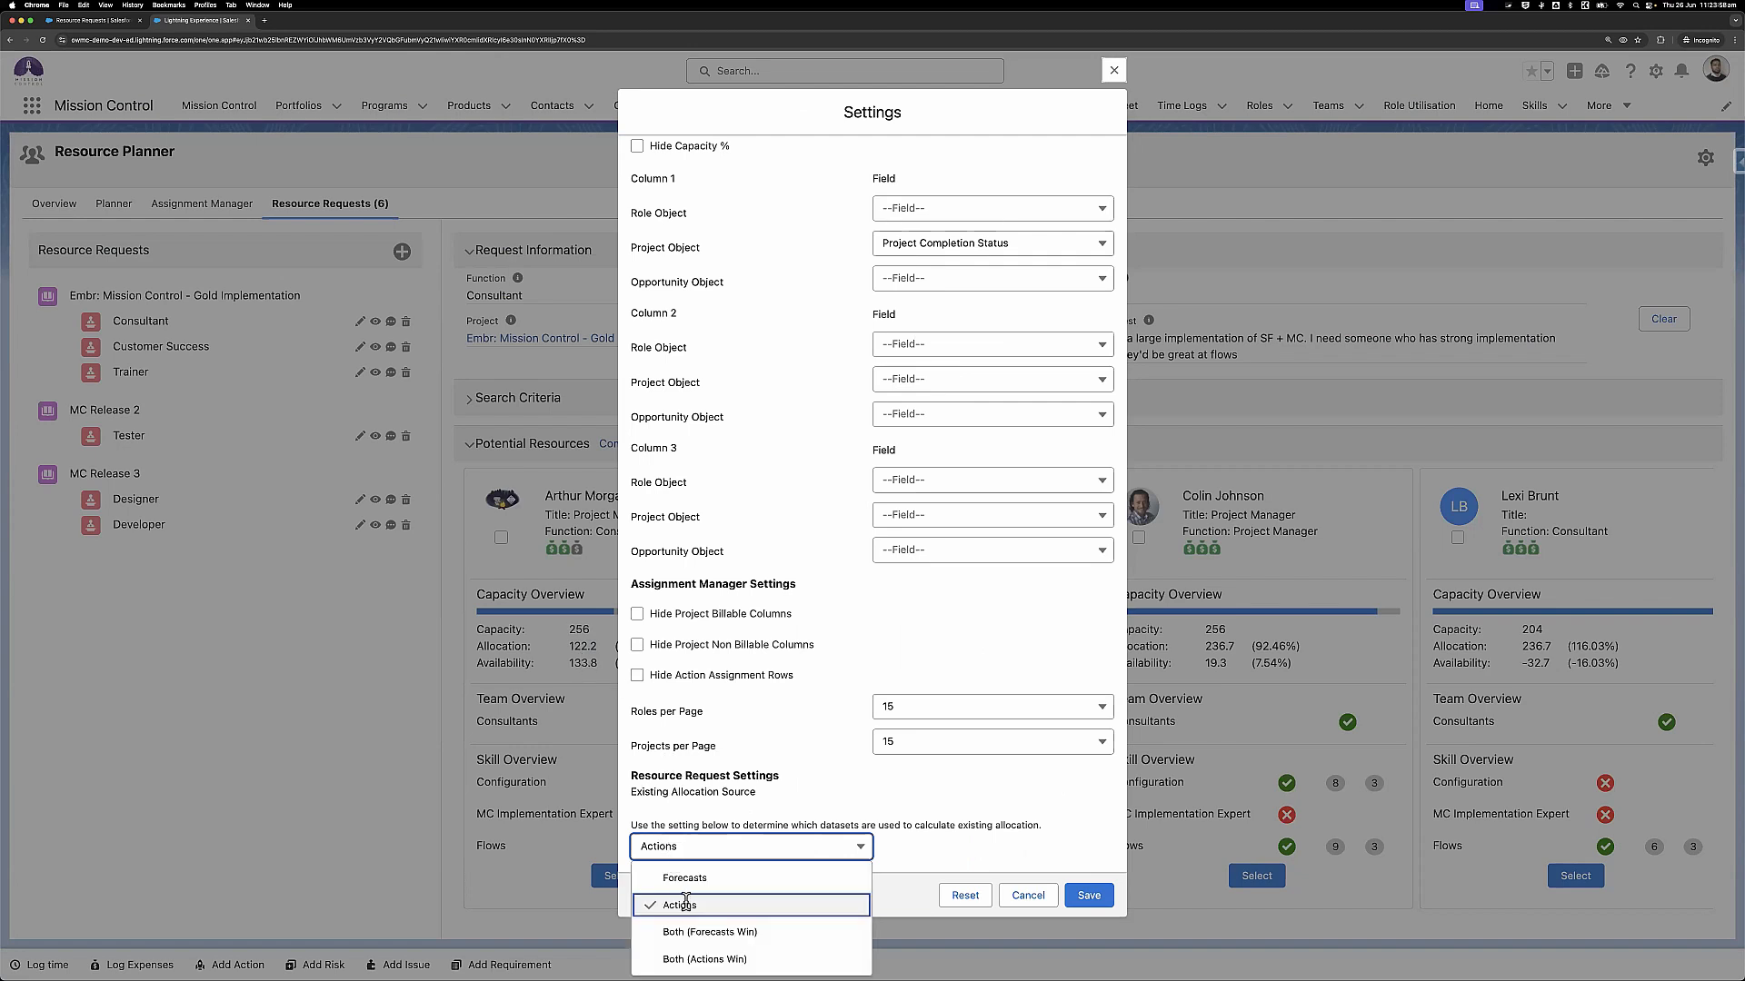
pyautogui.click(696, 933)
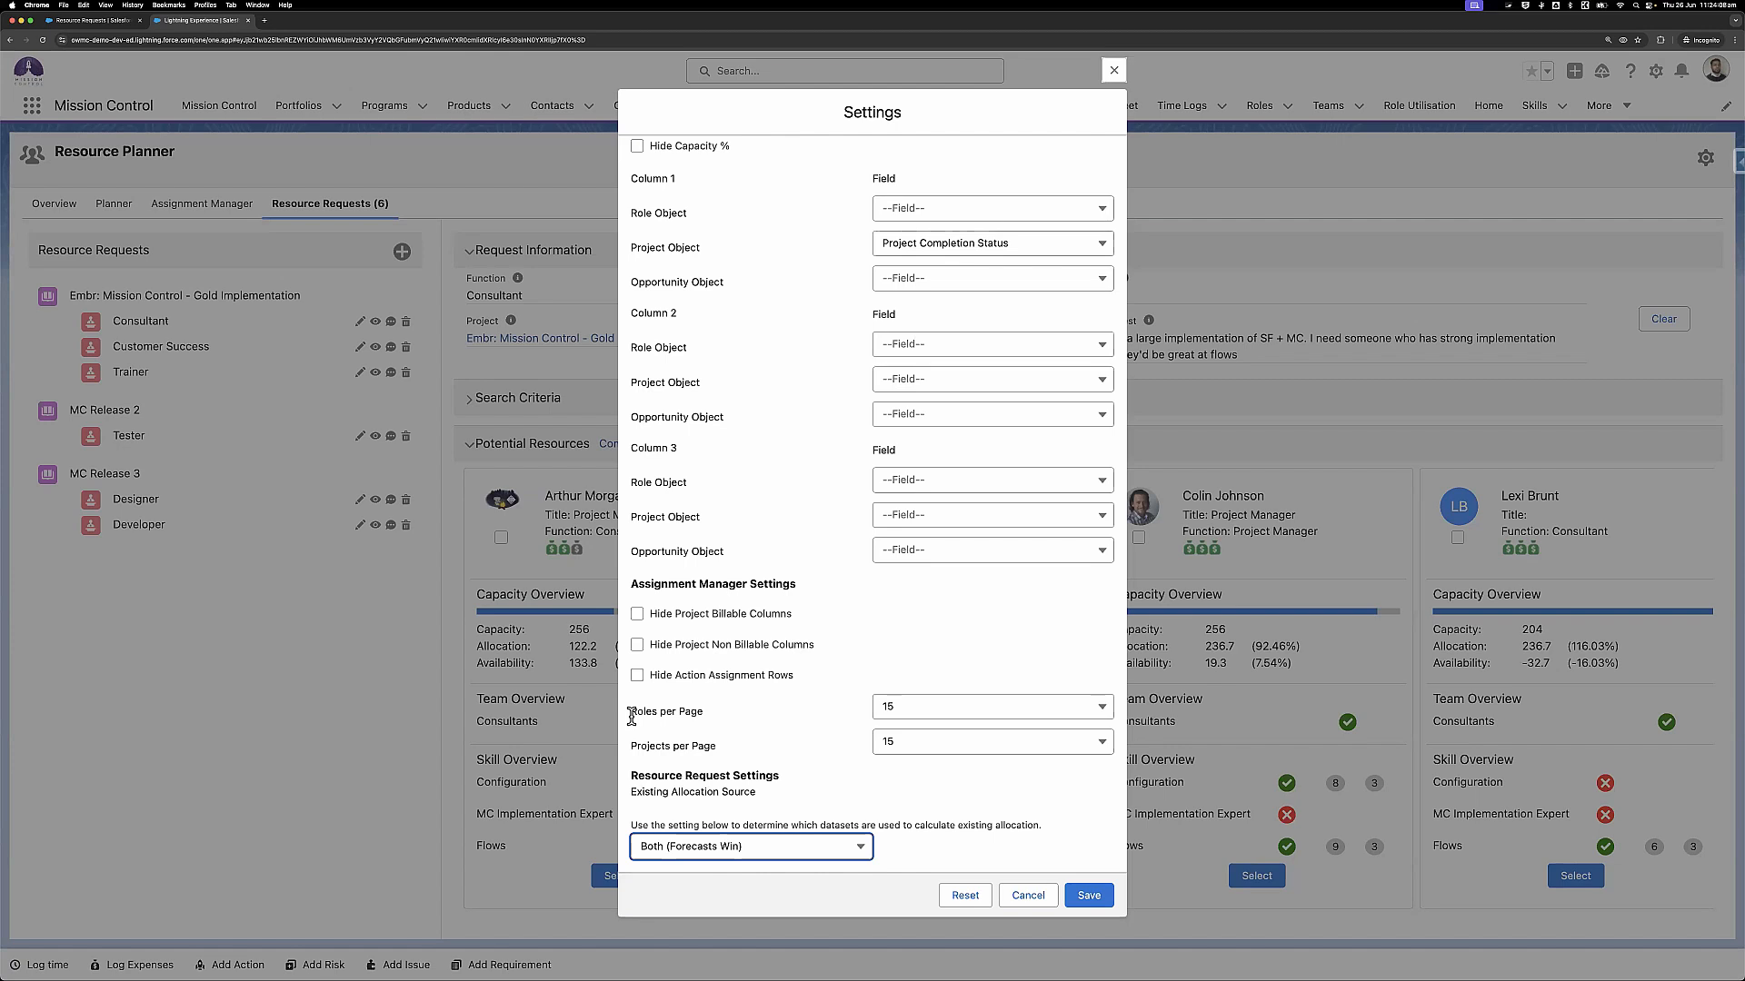
pyautogui.click(714, 854)
pyautogui.click(713, 959)
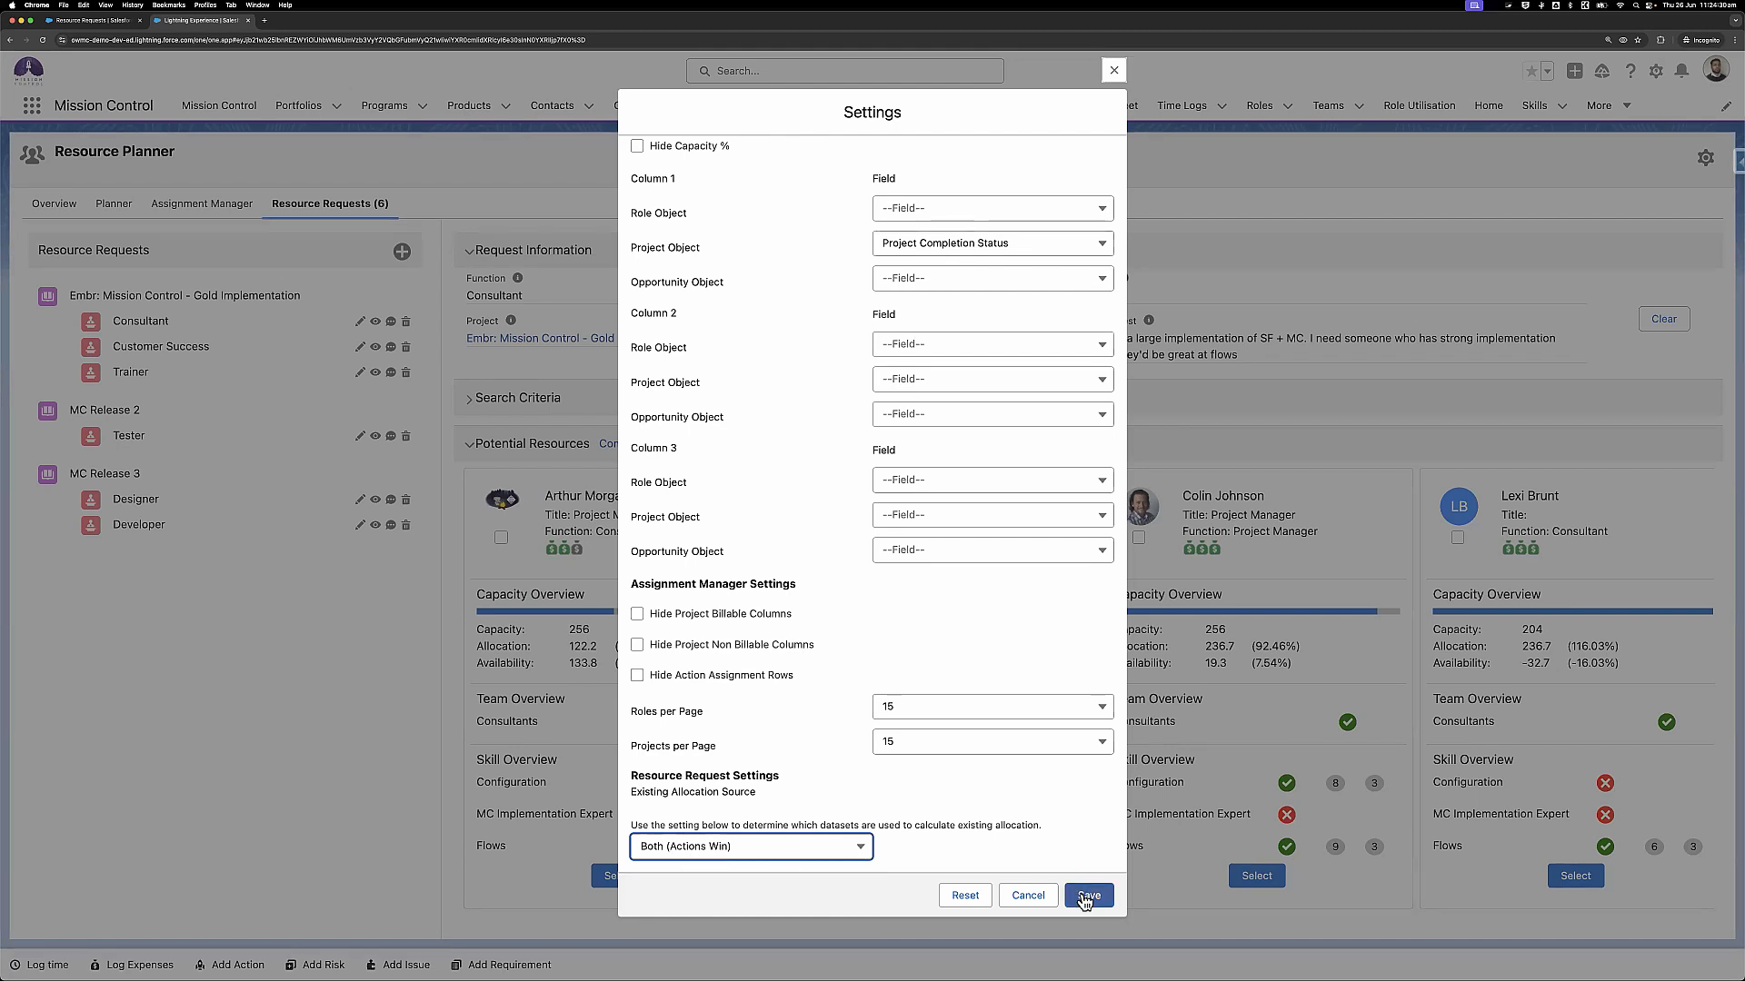
pyautogui.click(1028, 896)
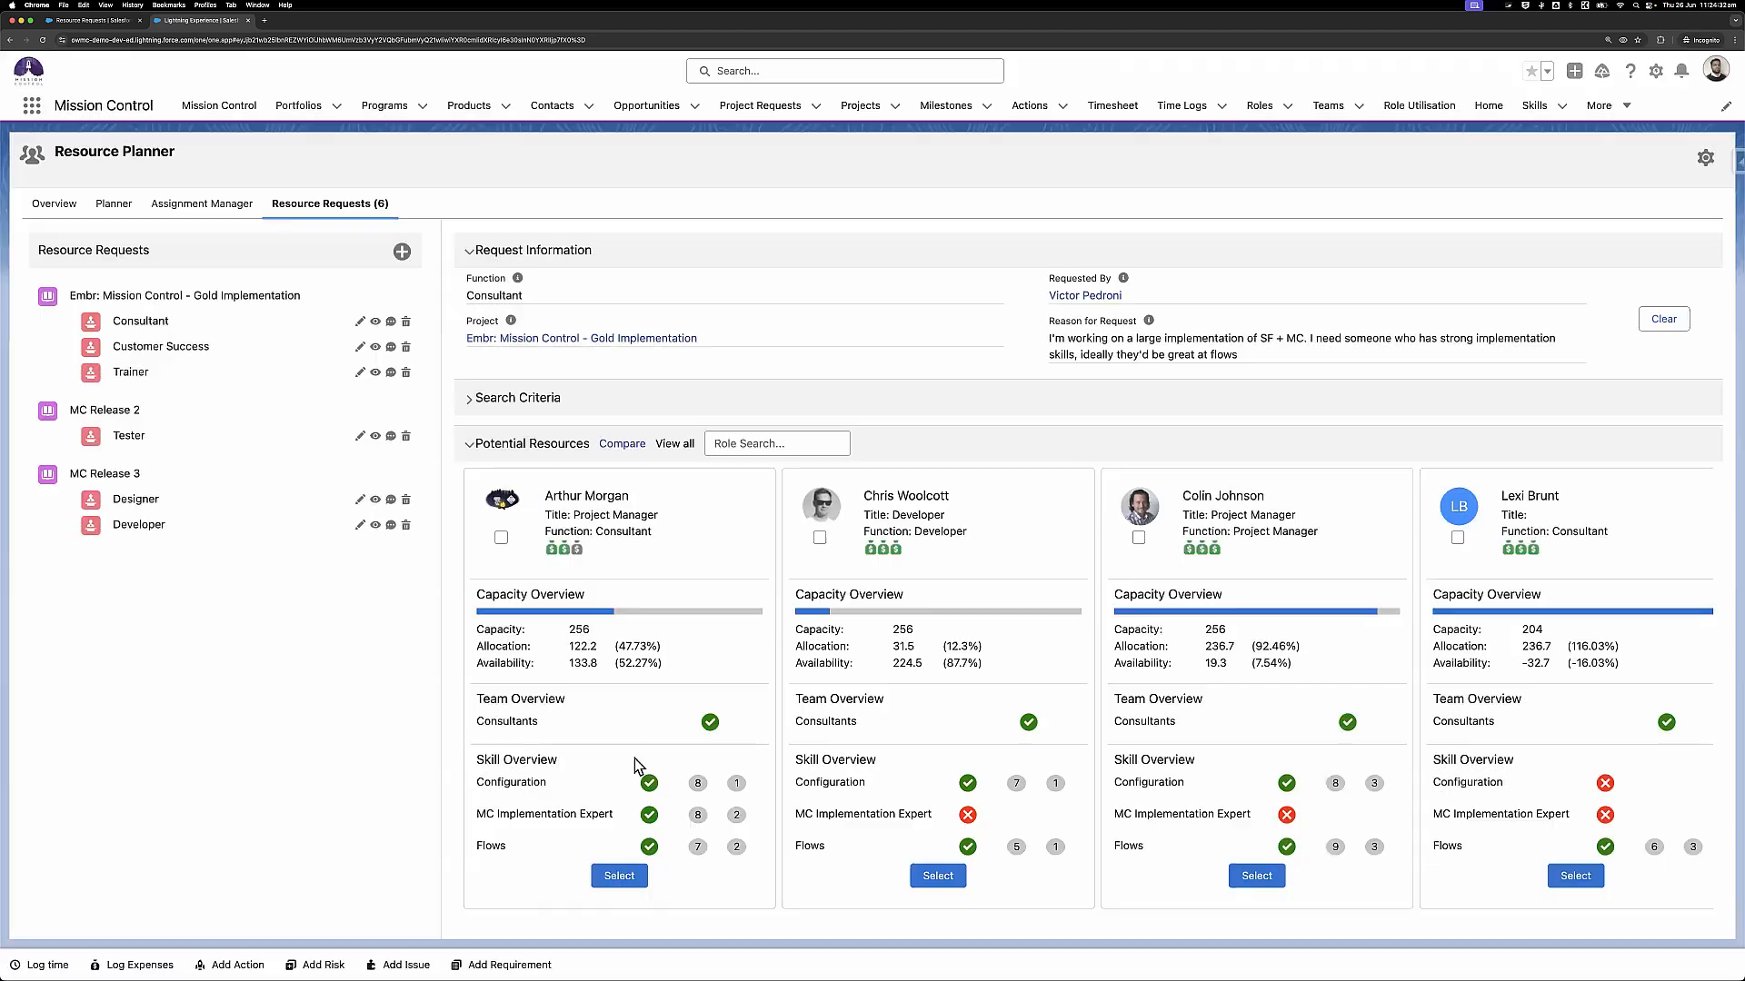
# Examine the first candidate's capacity, allocation, availability and skill overview against the dates and hours in the search criteria
pyautogui.doubleClick(579, 630)
pyautogui.moveTo(570, 647); pyautogui.dragTo(607, 678)
pyautogui.click(580, 668)
pyautogui.click(540, 411)
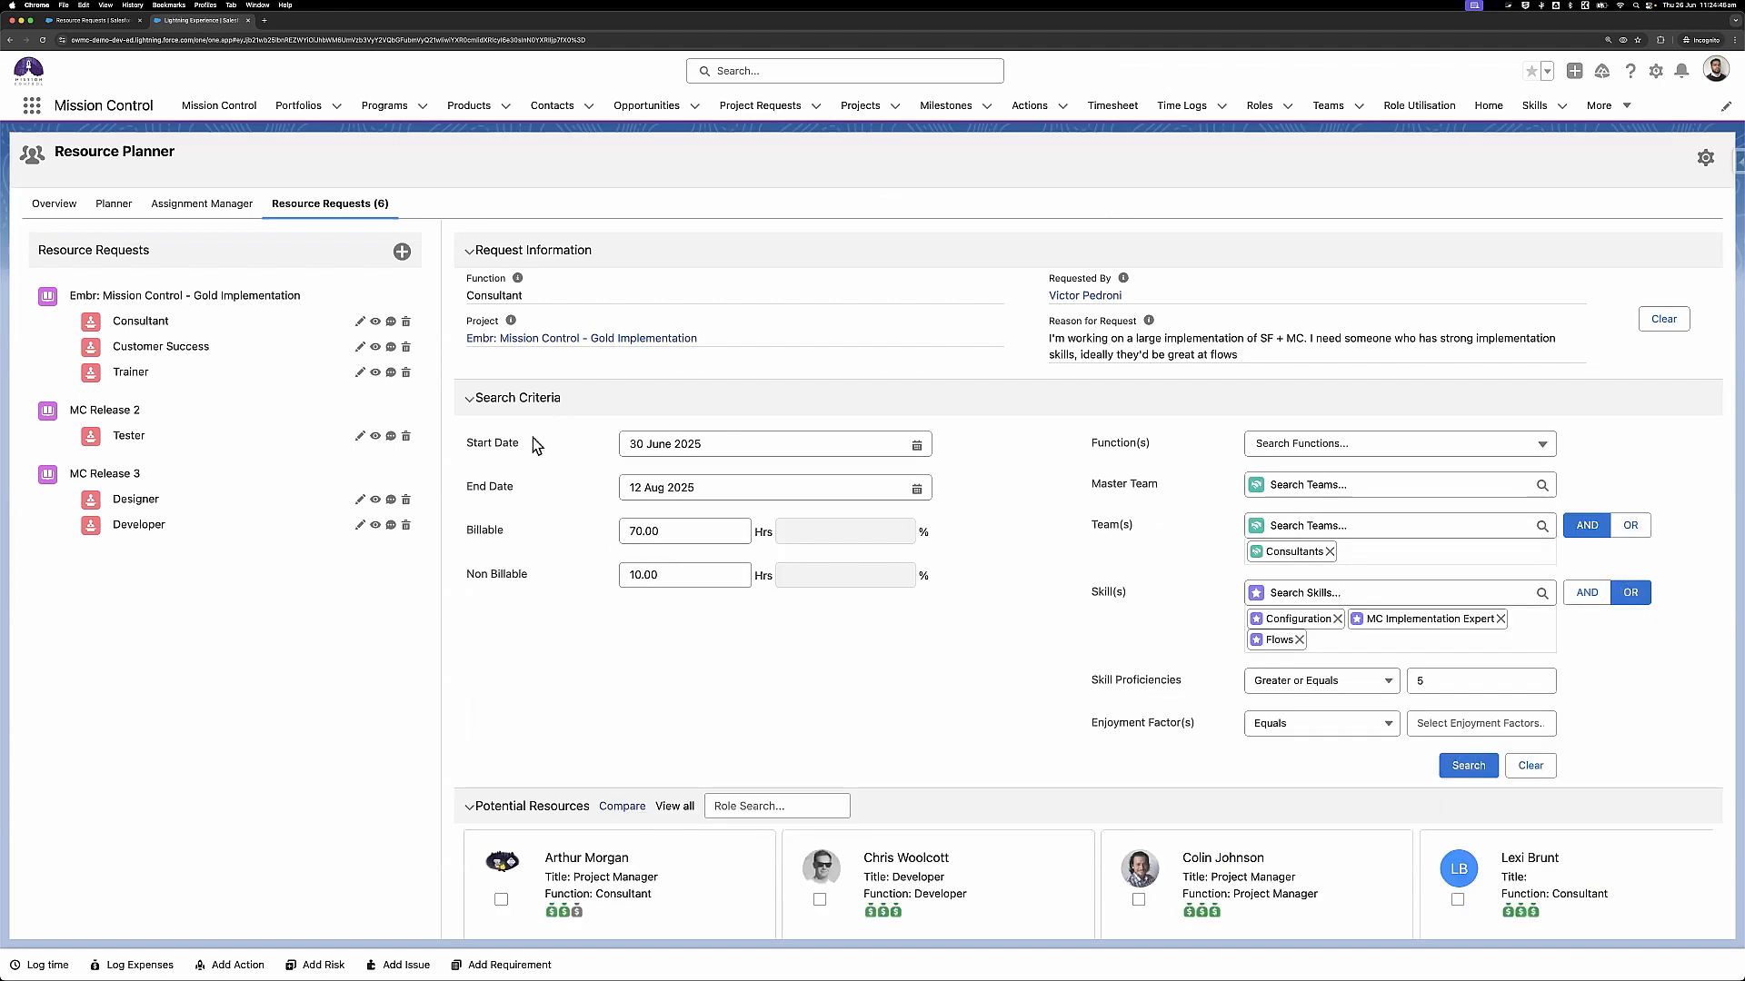
pyautogui.click(520, 406)
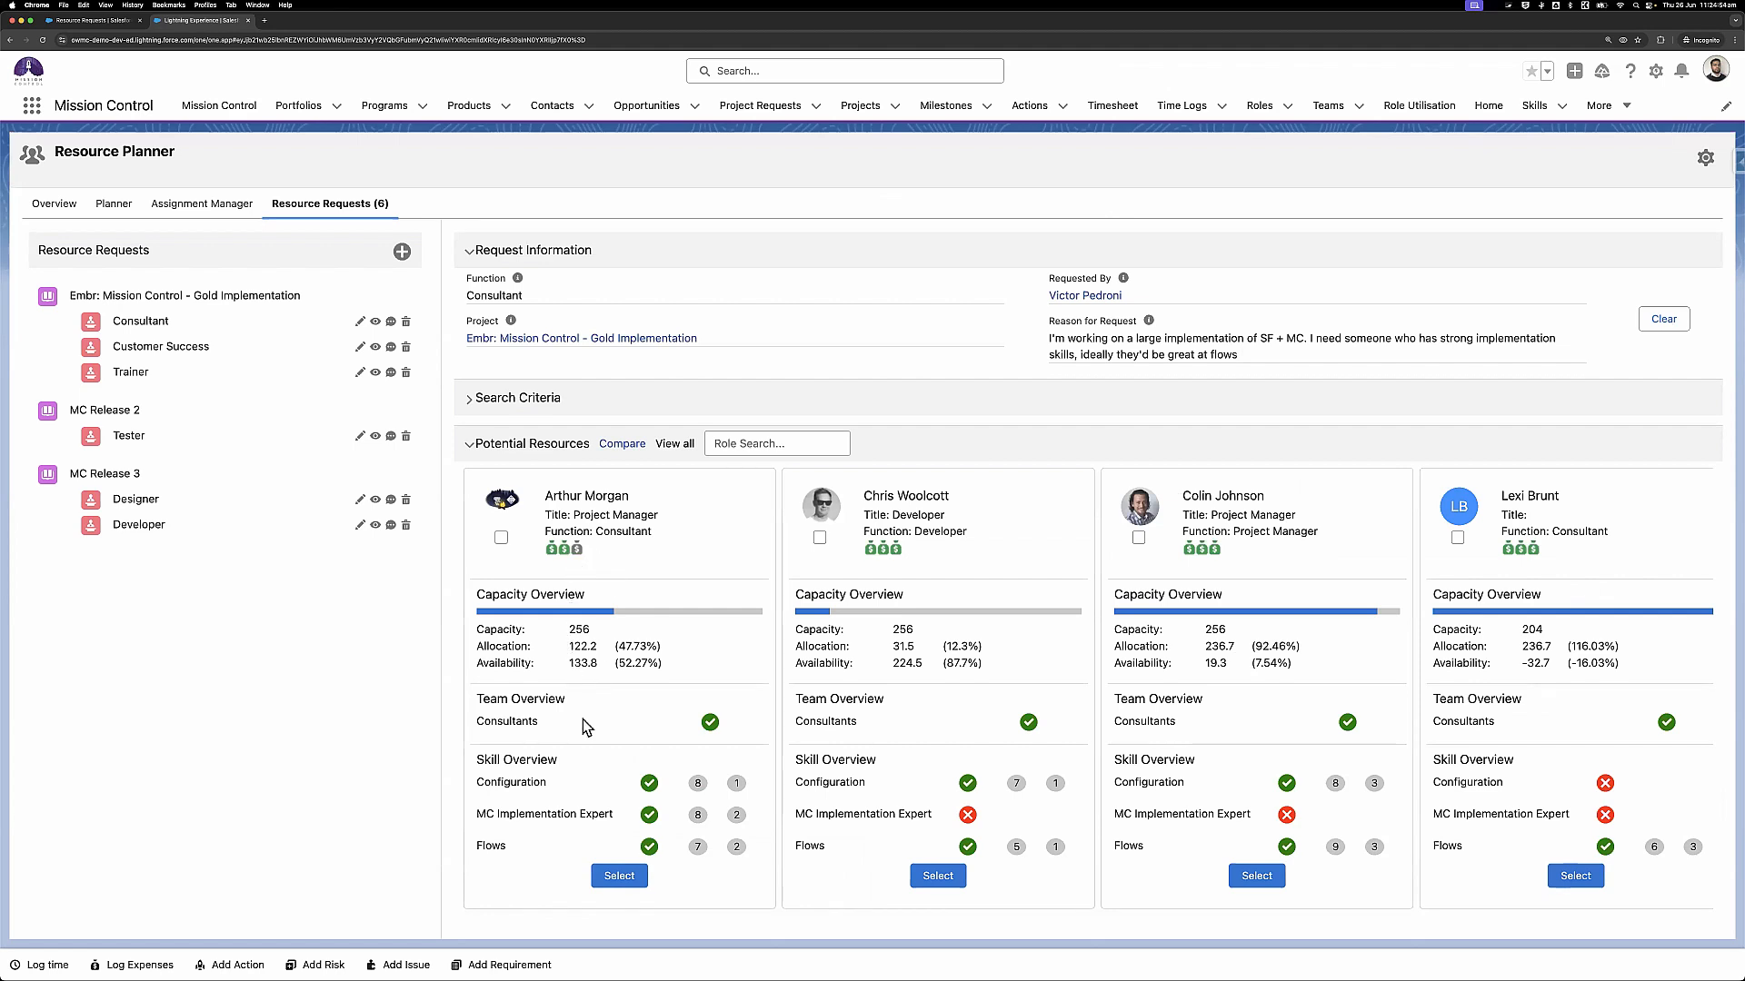
pyautogui.scroll(-1, 598, 702)
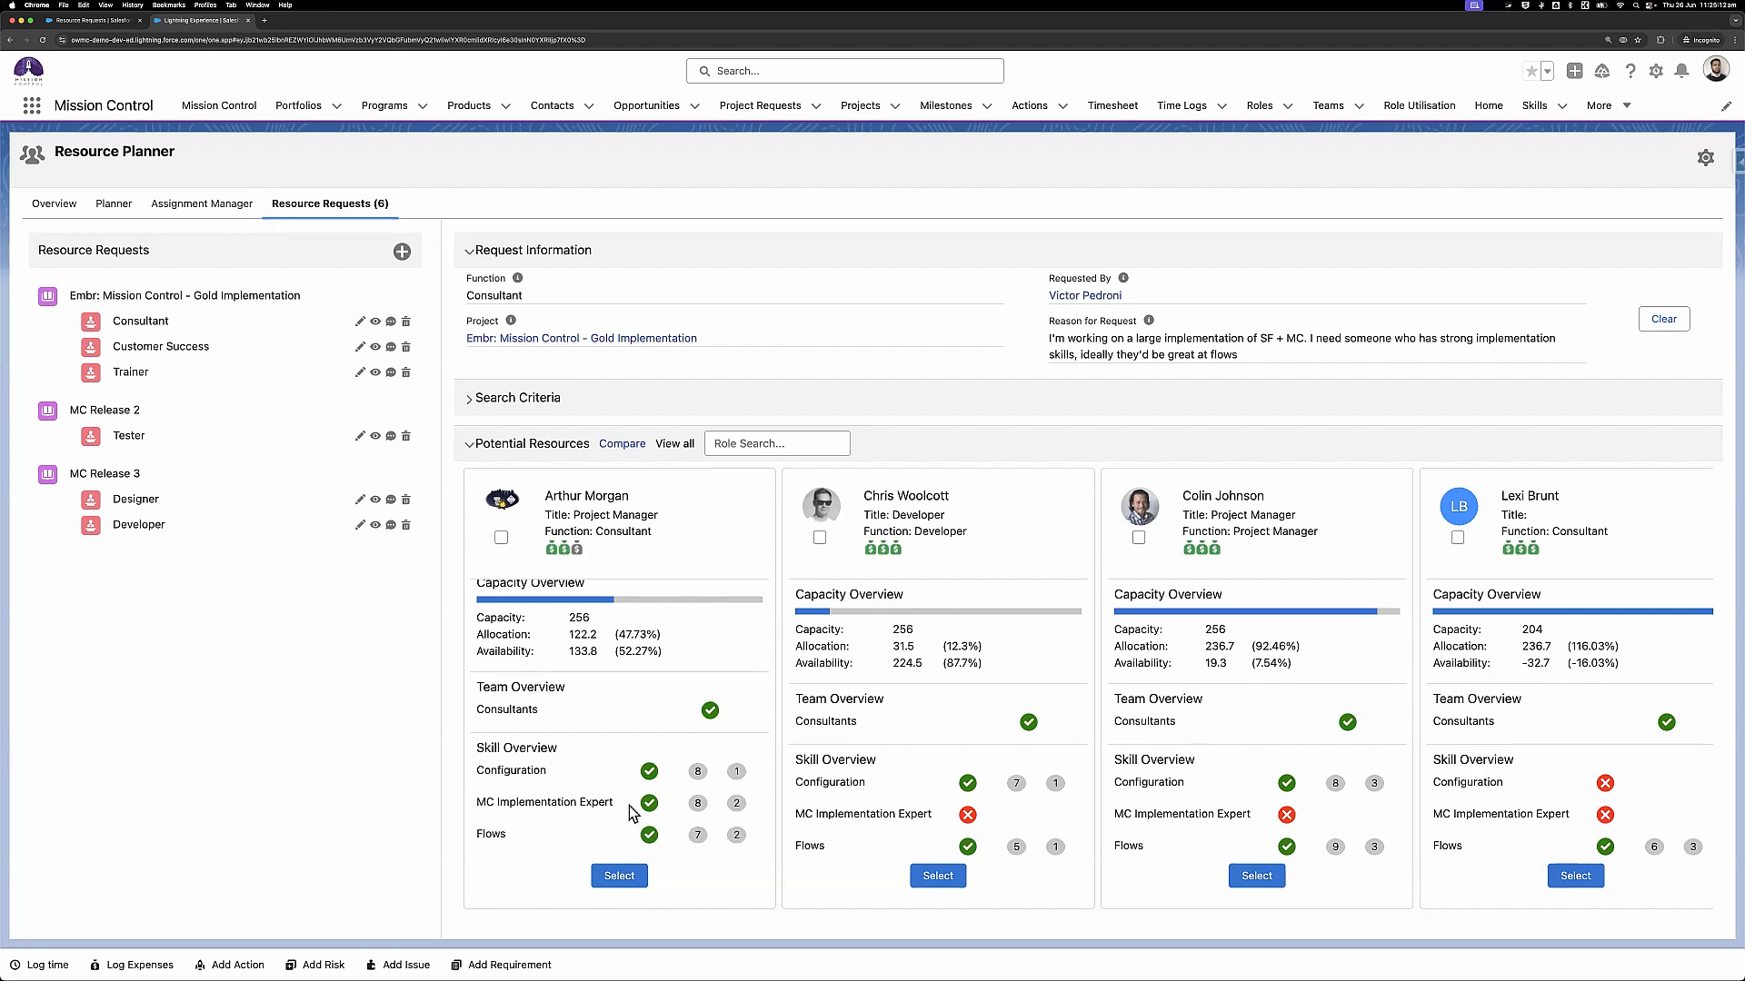
pyautogui.scroll(1, 636, 811)
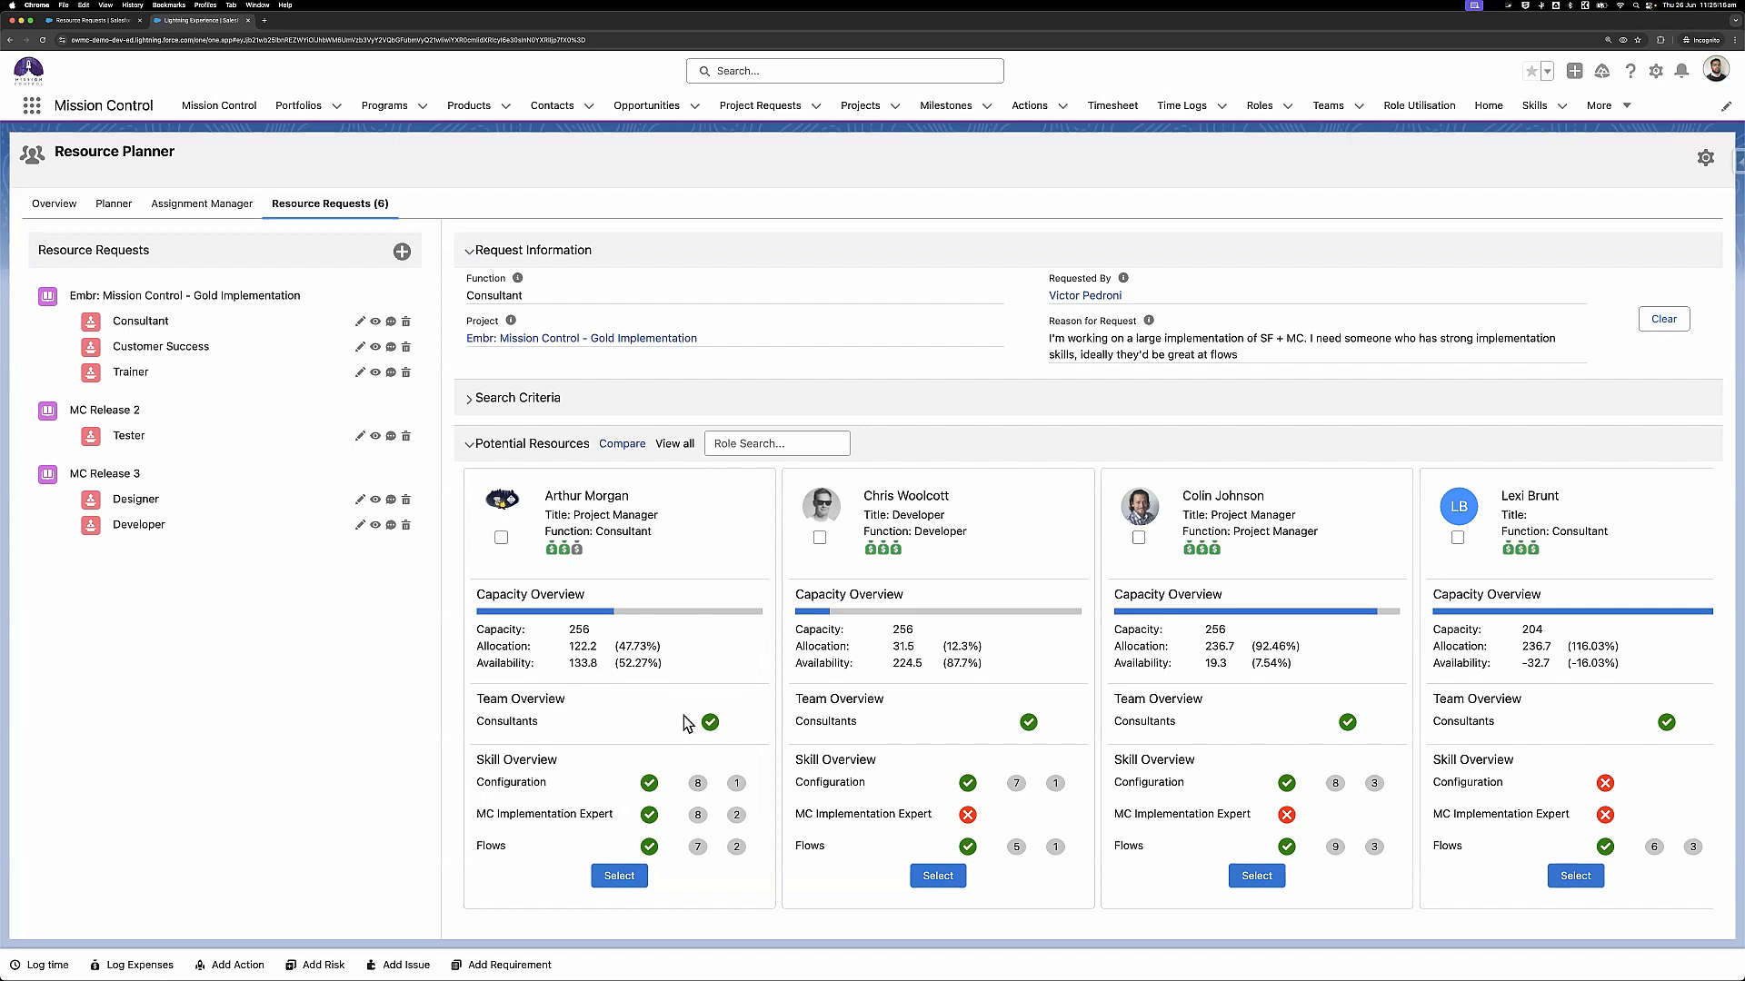
# Mark the first candidate and the last candidate, titled Administrator, and compare only these two among the potential resources
pyautogui.click(502, 540)
pyautogui.hscroll(5, 705, 657)
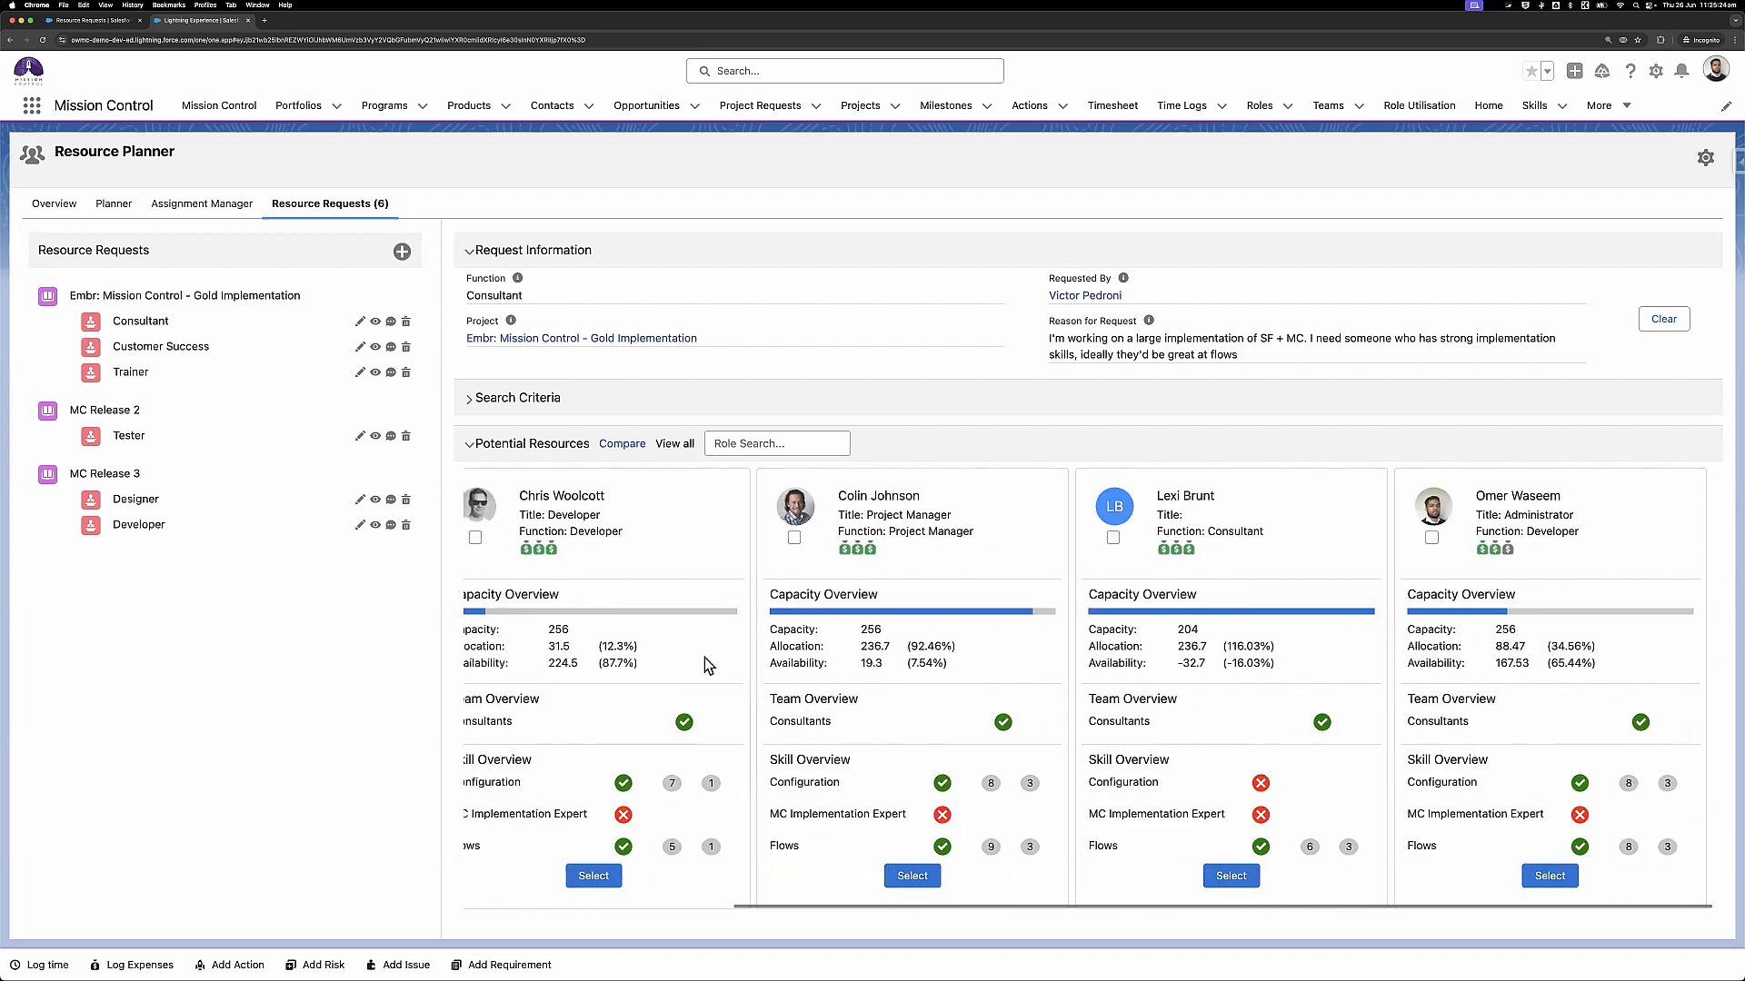
pyautogui.hscroll(-2, 705, 657)
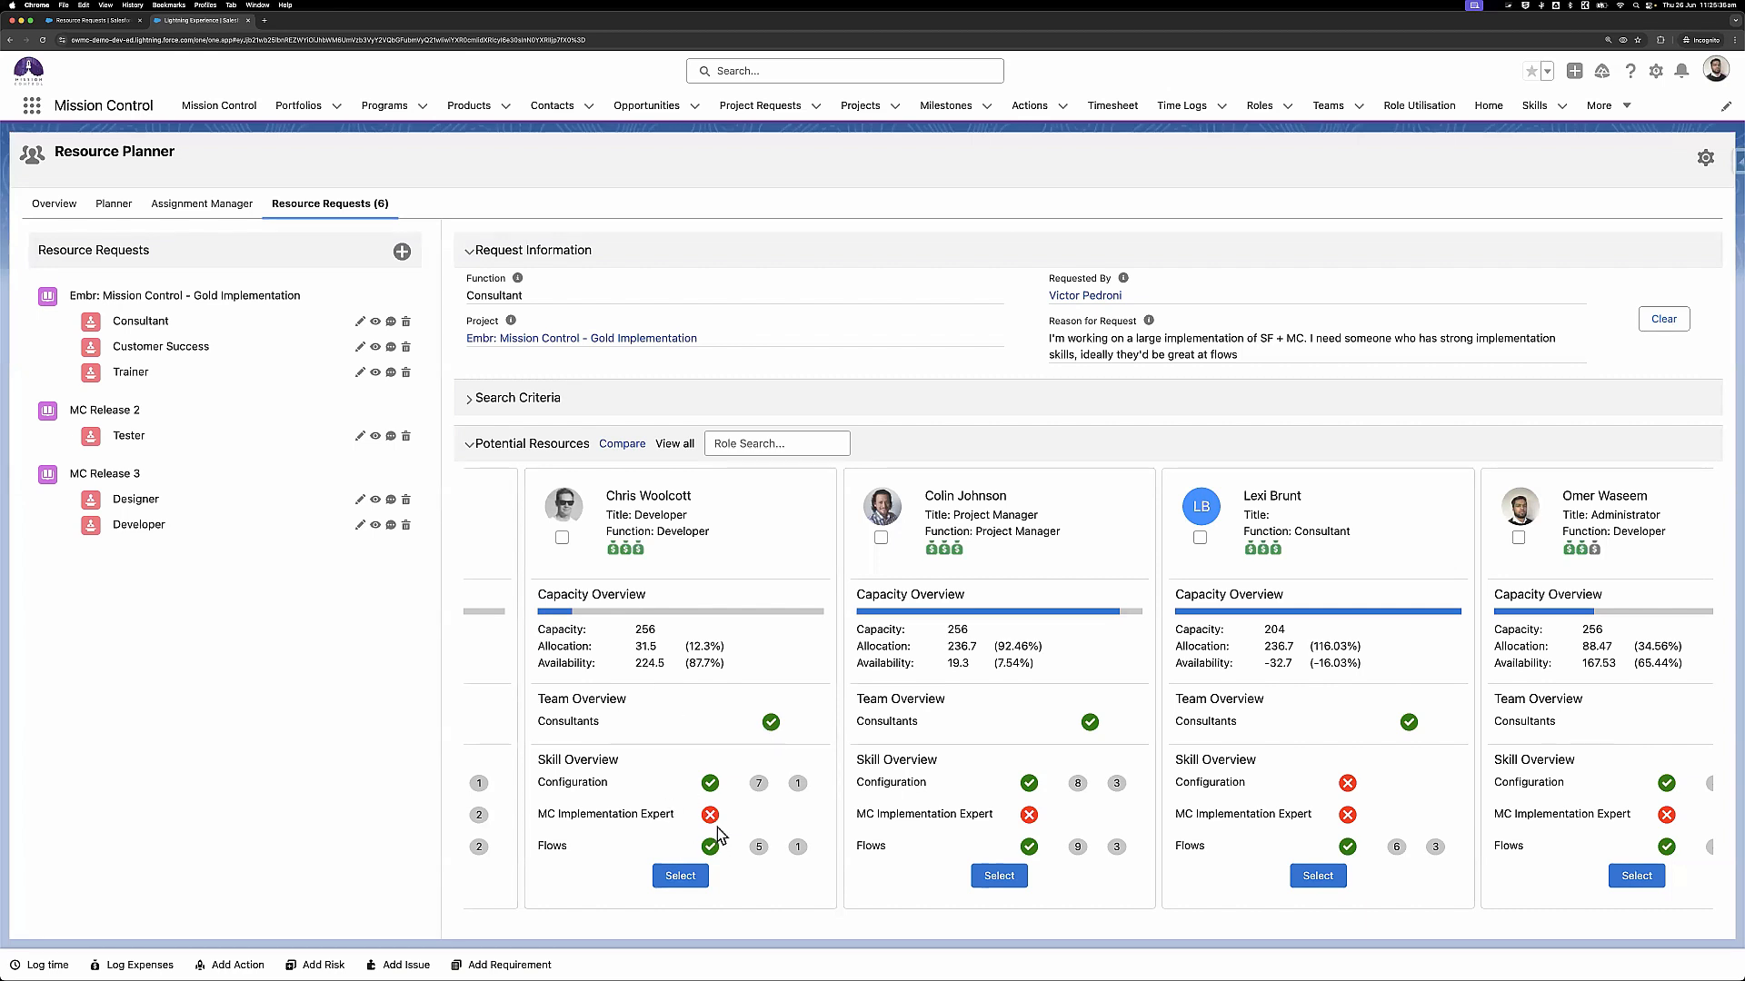
pyautogui.hscroll(2, 718, 834)
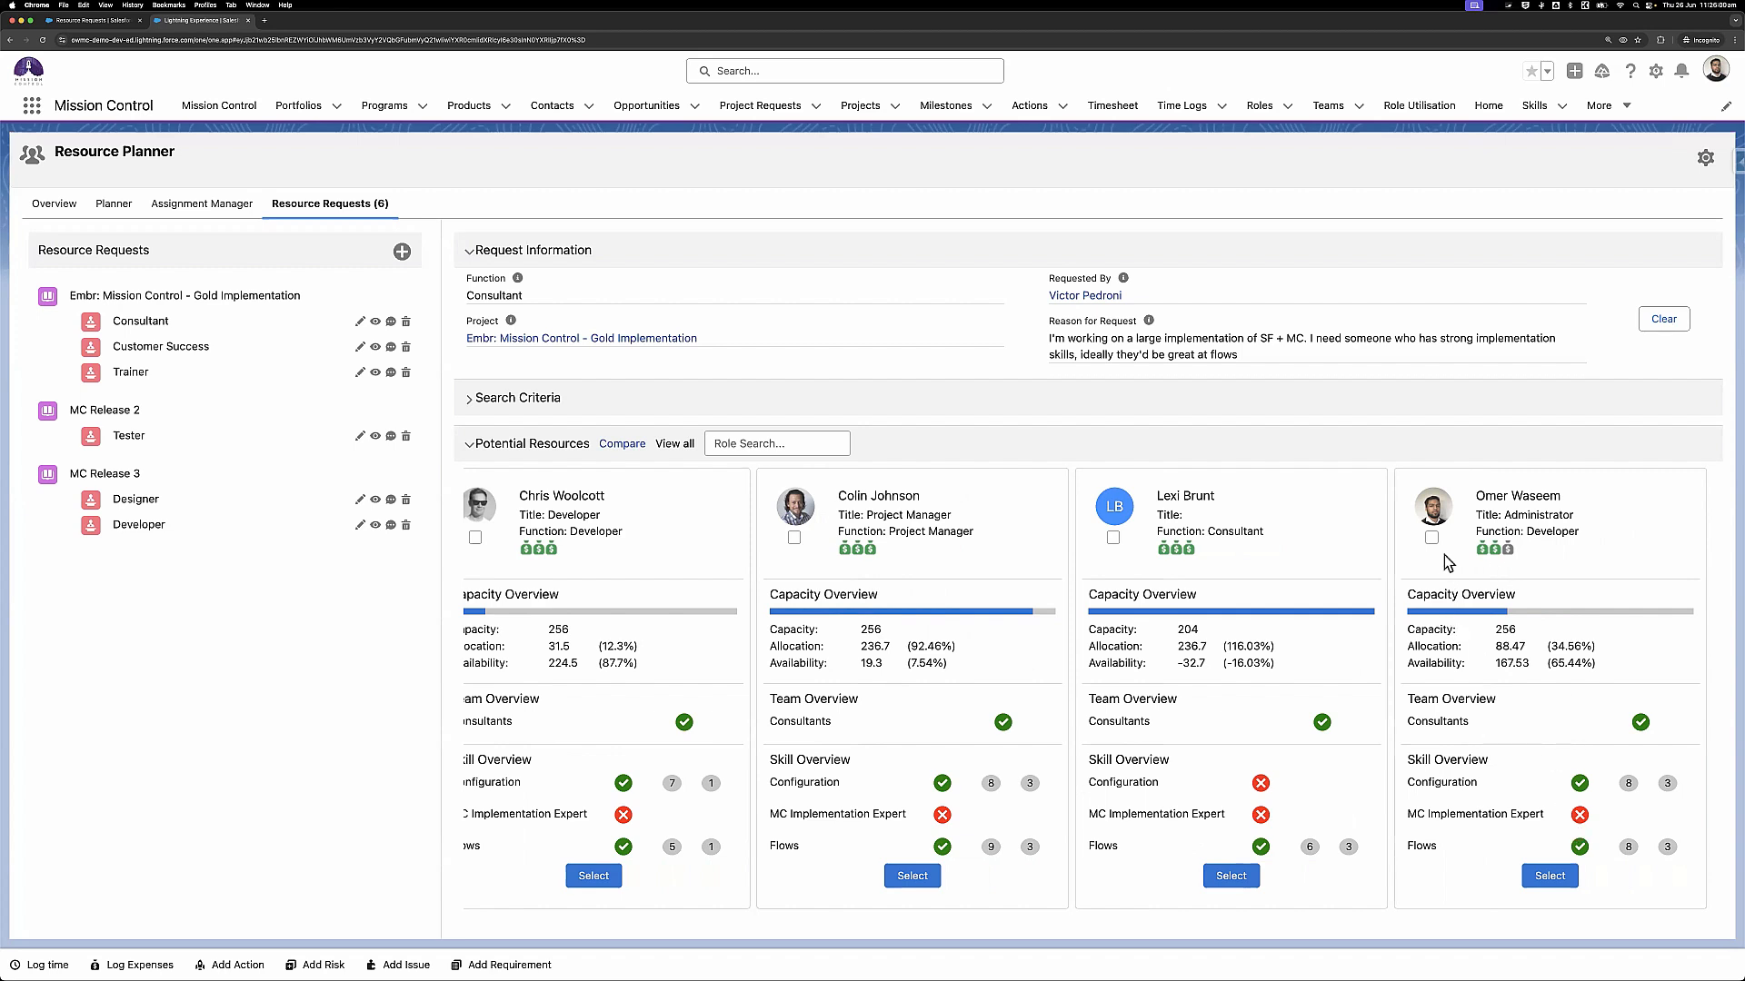
pyautogui.hscroll(-5, 1159, 727)
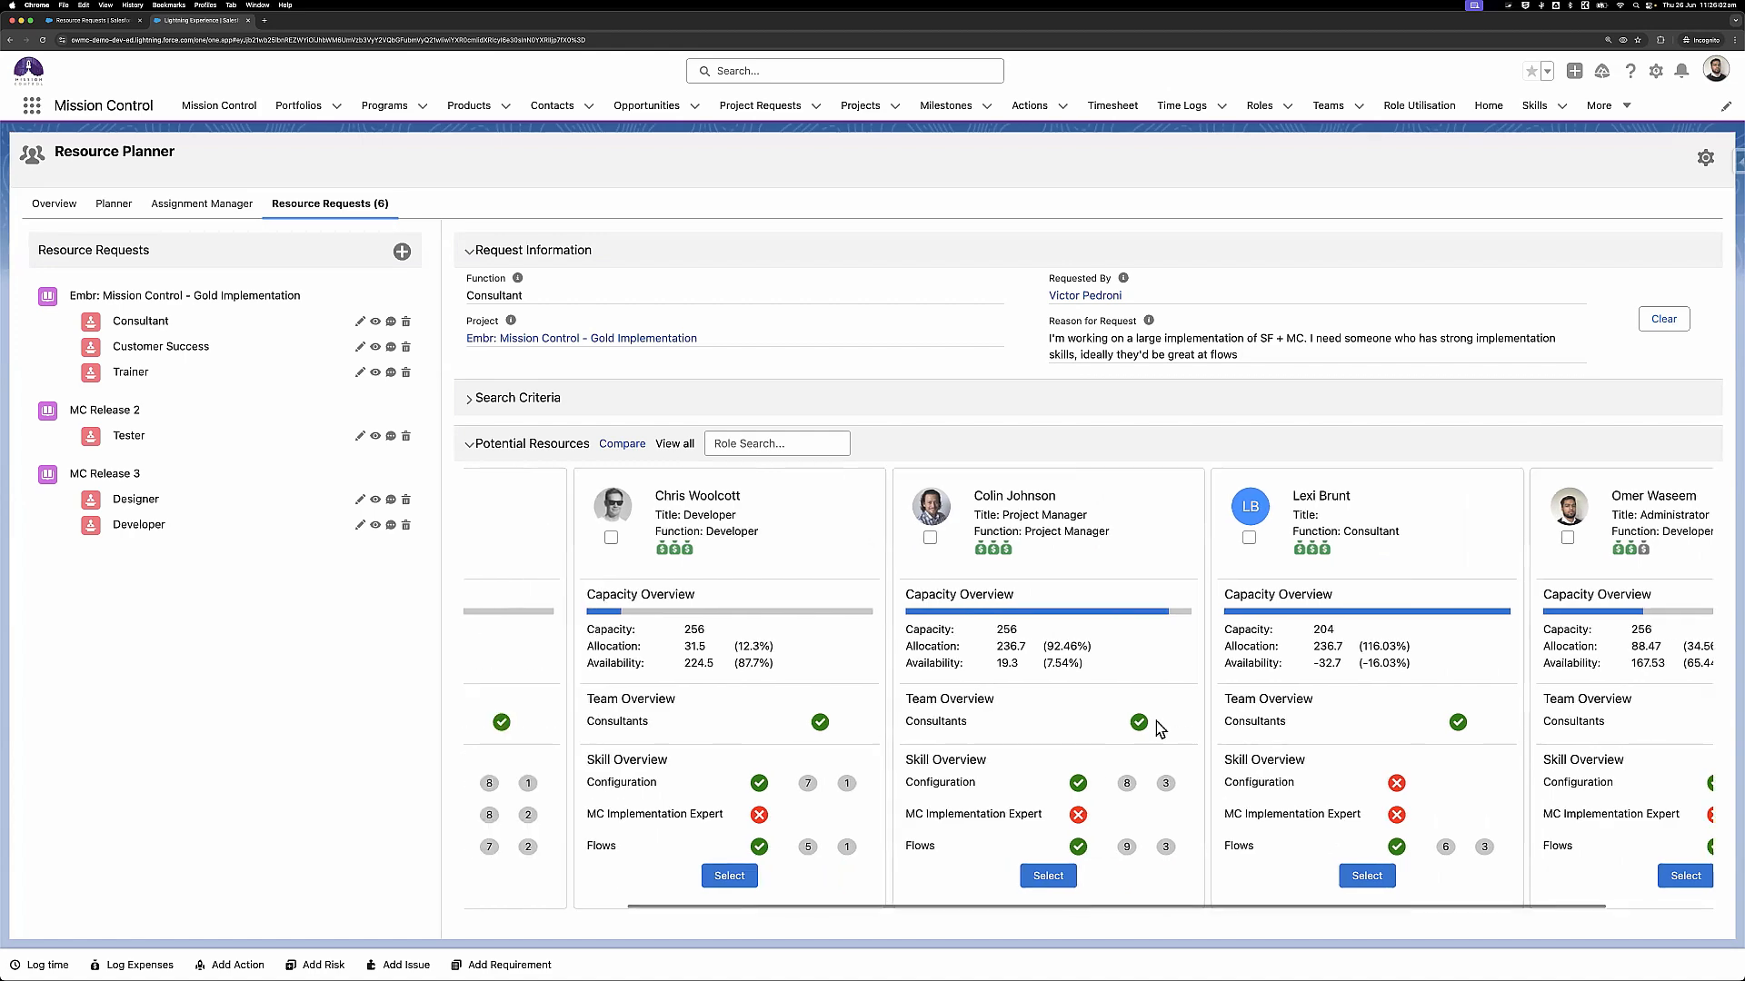
pyautogui.hscroll(5, 1156, 720)
pyautogui.hscroll(-5, 1156, 719)
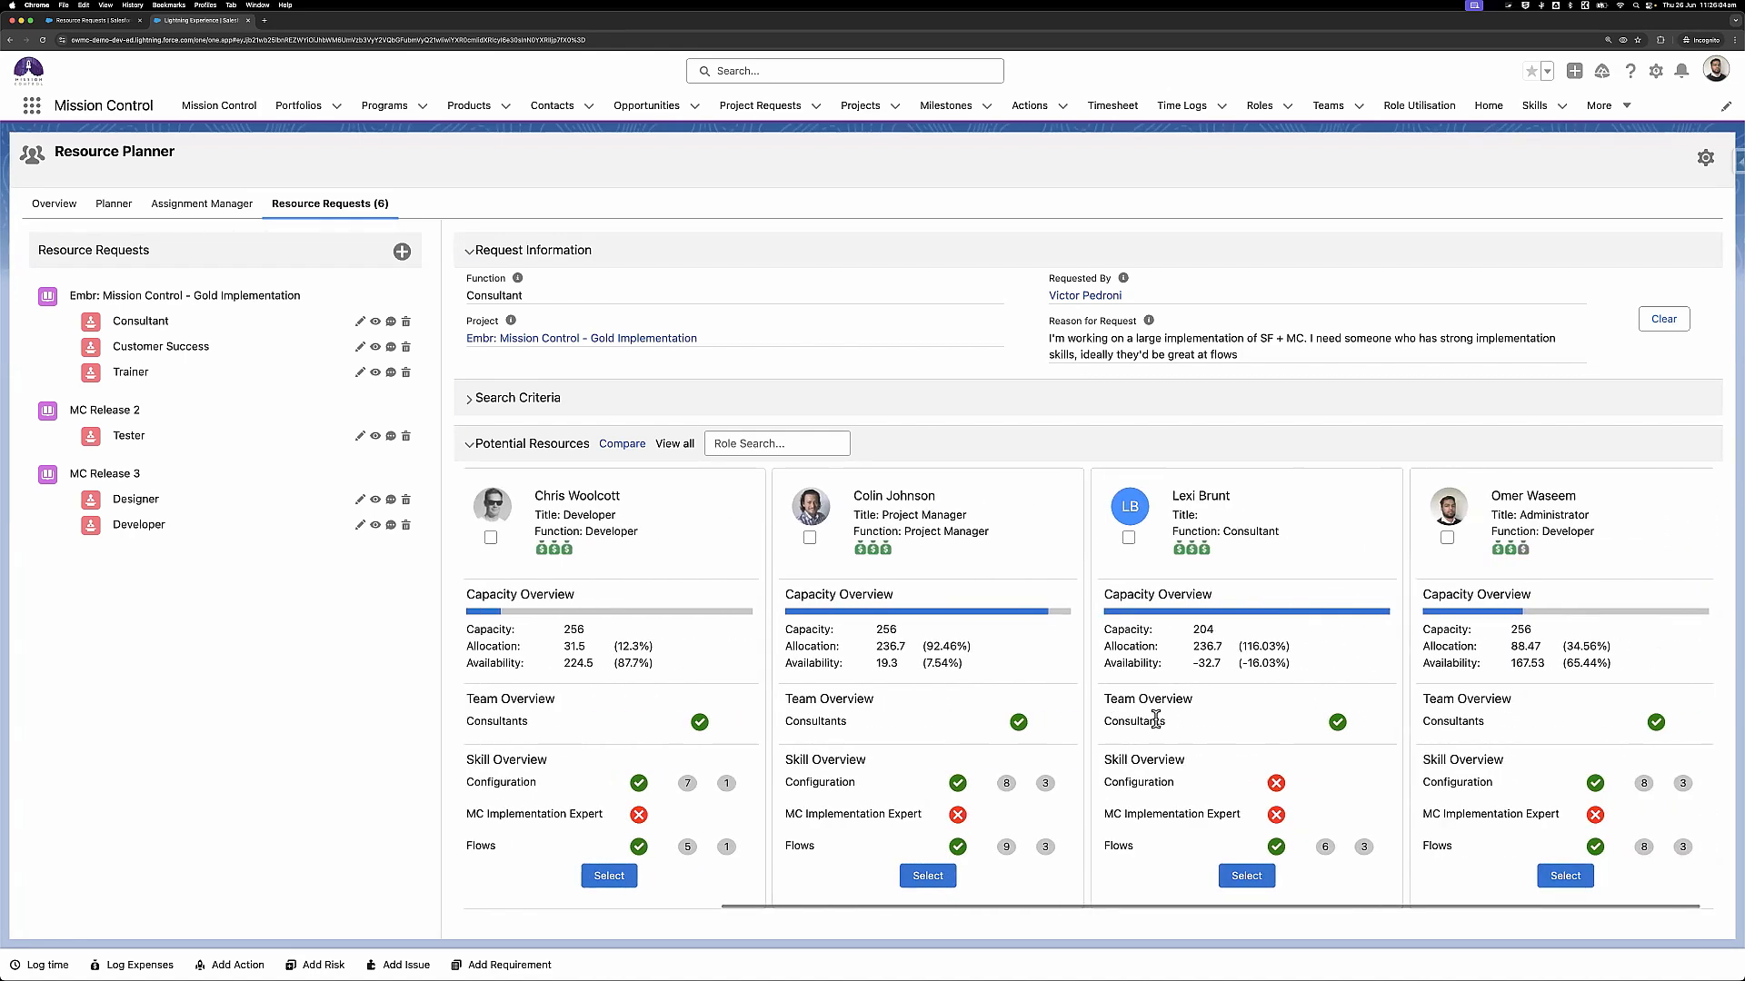
pyautogui.hscroll(5, 1156, 722)
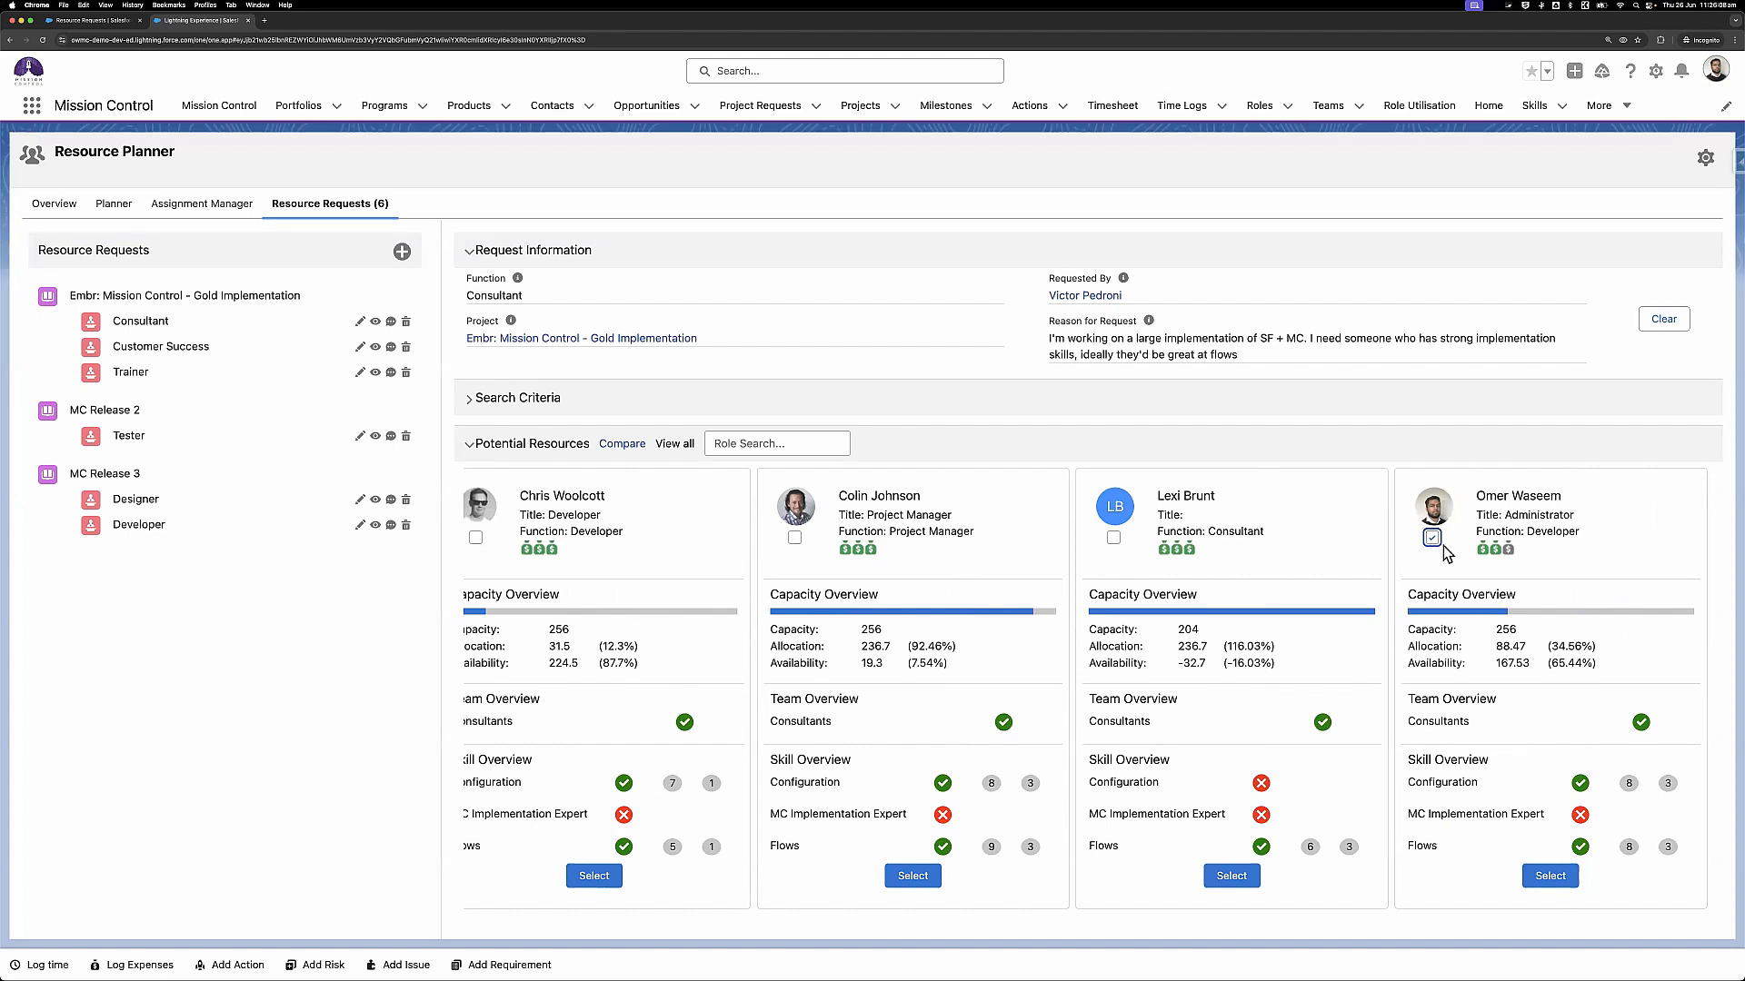
pyautogui.hscroll(-5, 1220, 591)
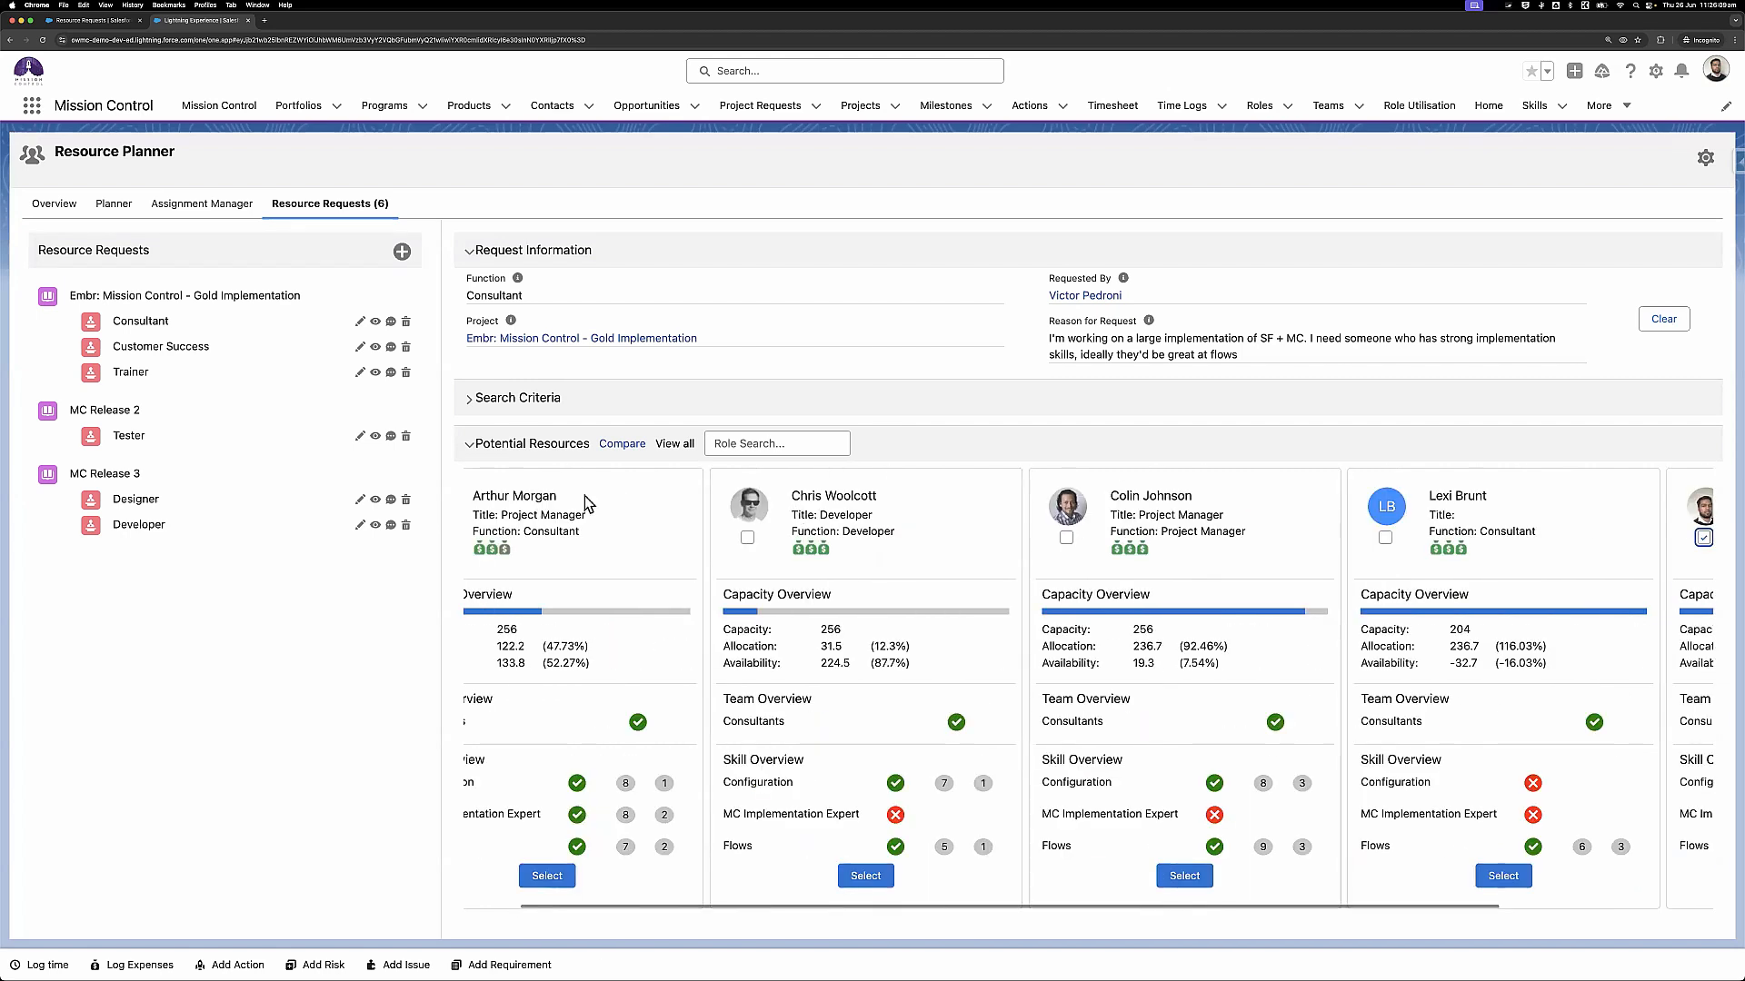
pyautogui.click(623, 444)
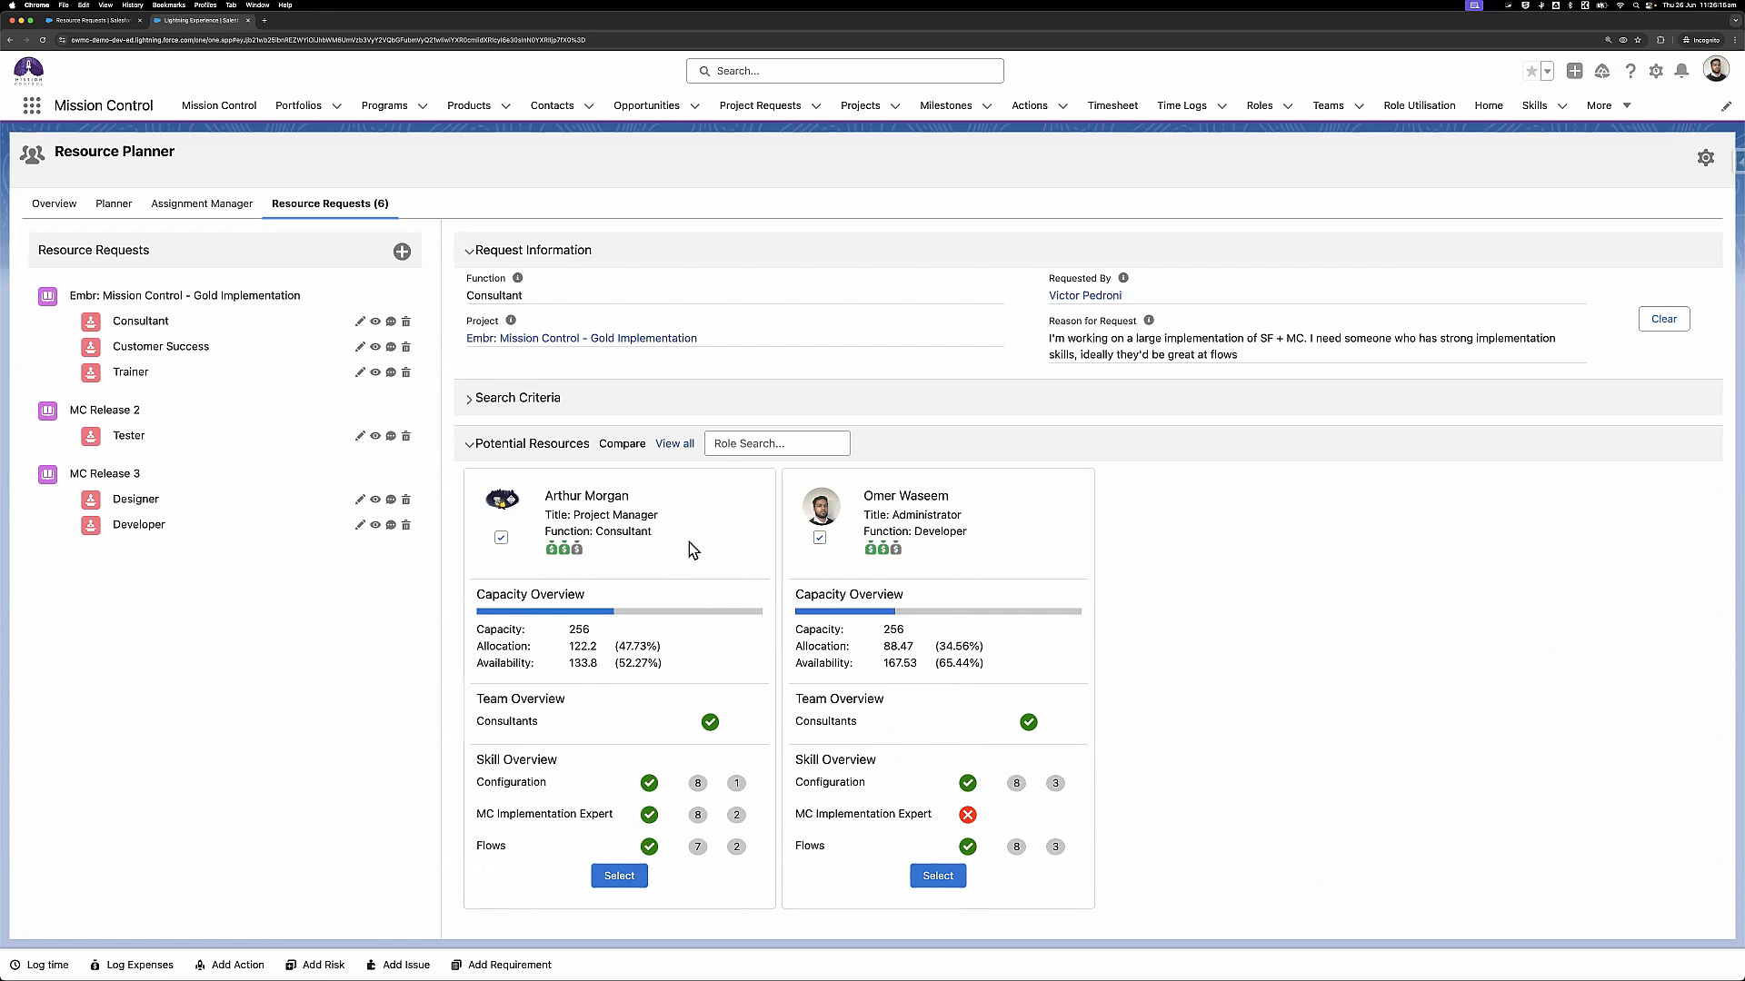
# Filter the full list of potential resources by the first candidate's first name, and clear the filter
pyautogui.click(664, 446)
pyautogui.click(753, 436)
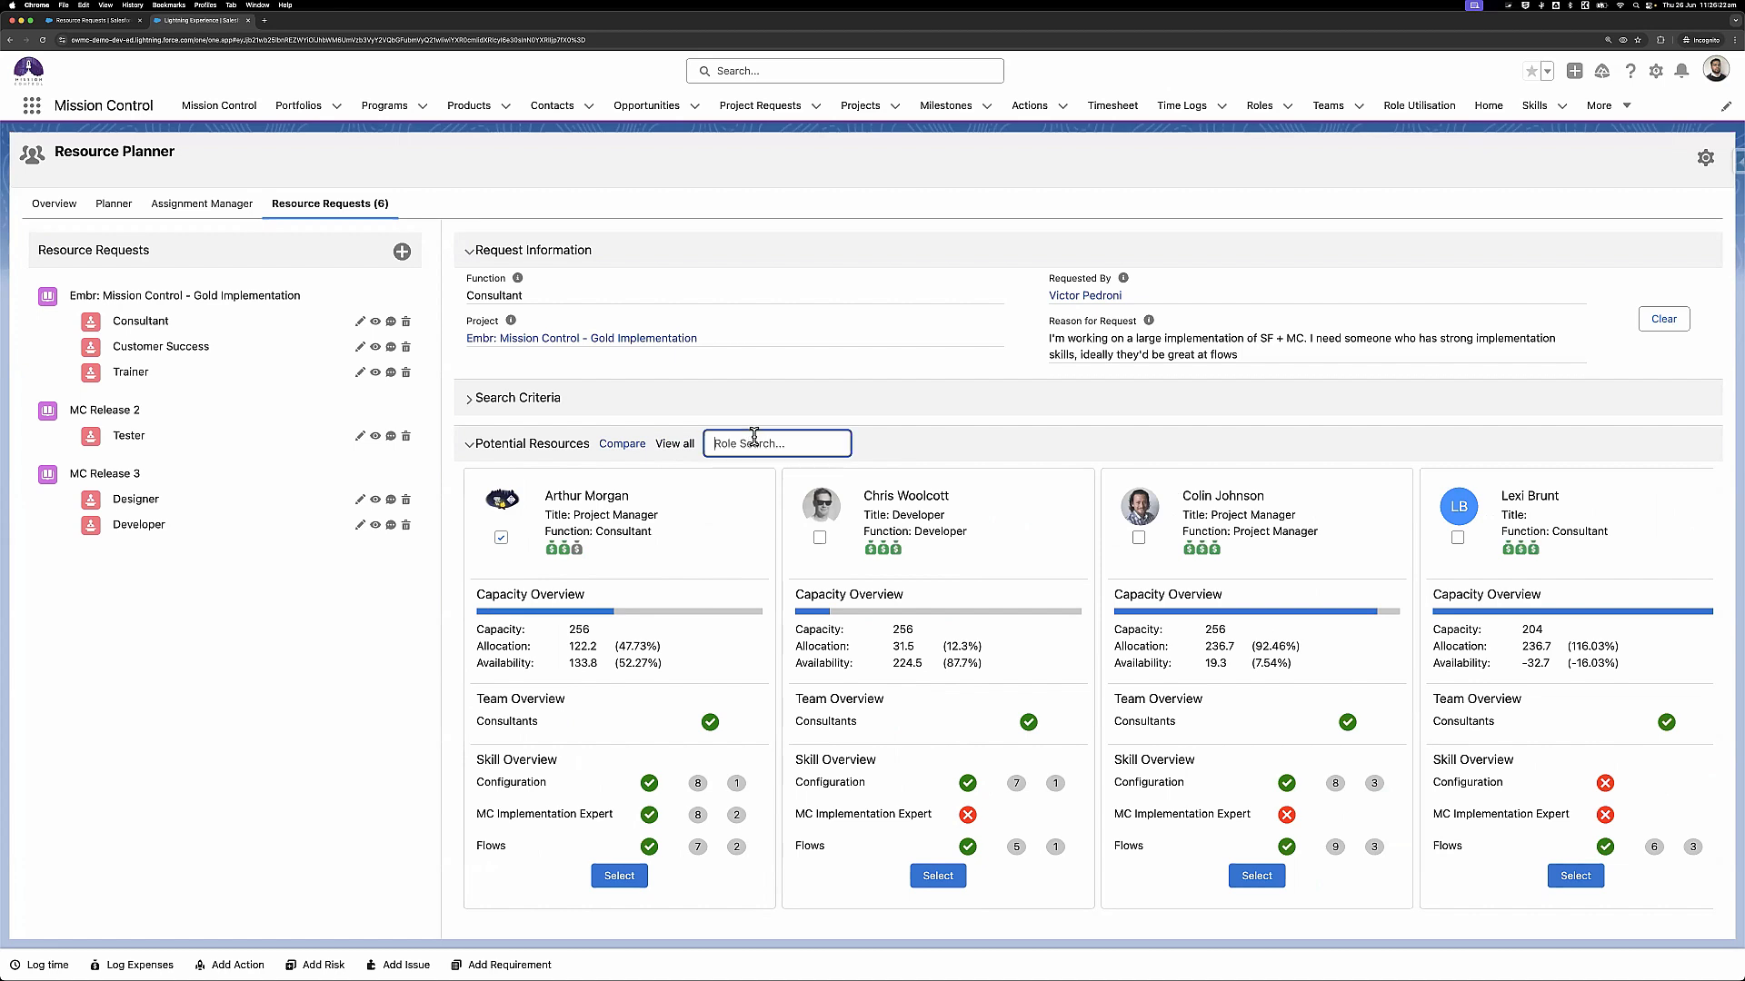
pyautogui.write('Arthur')
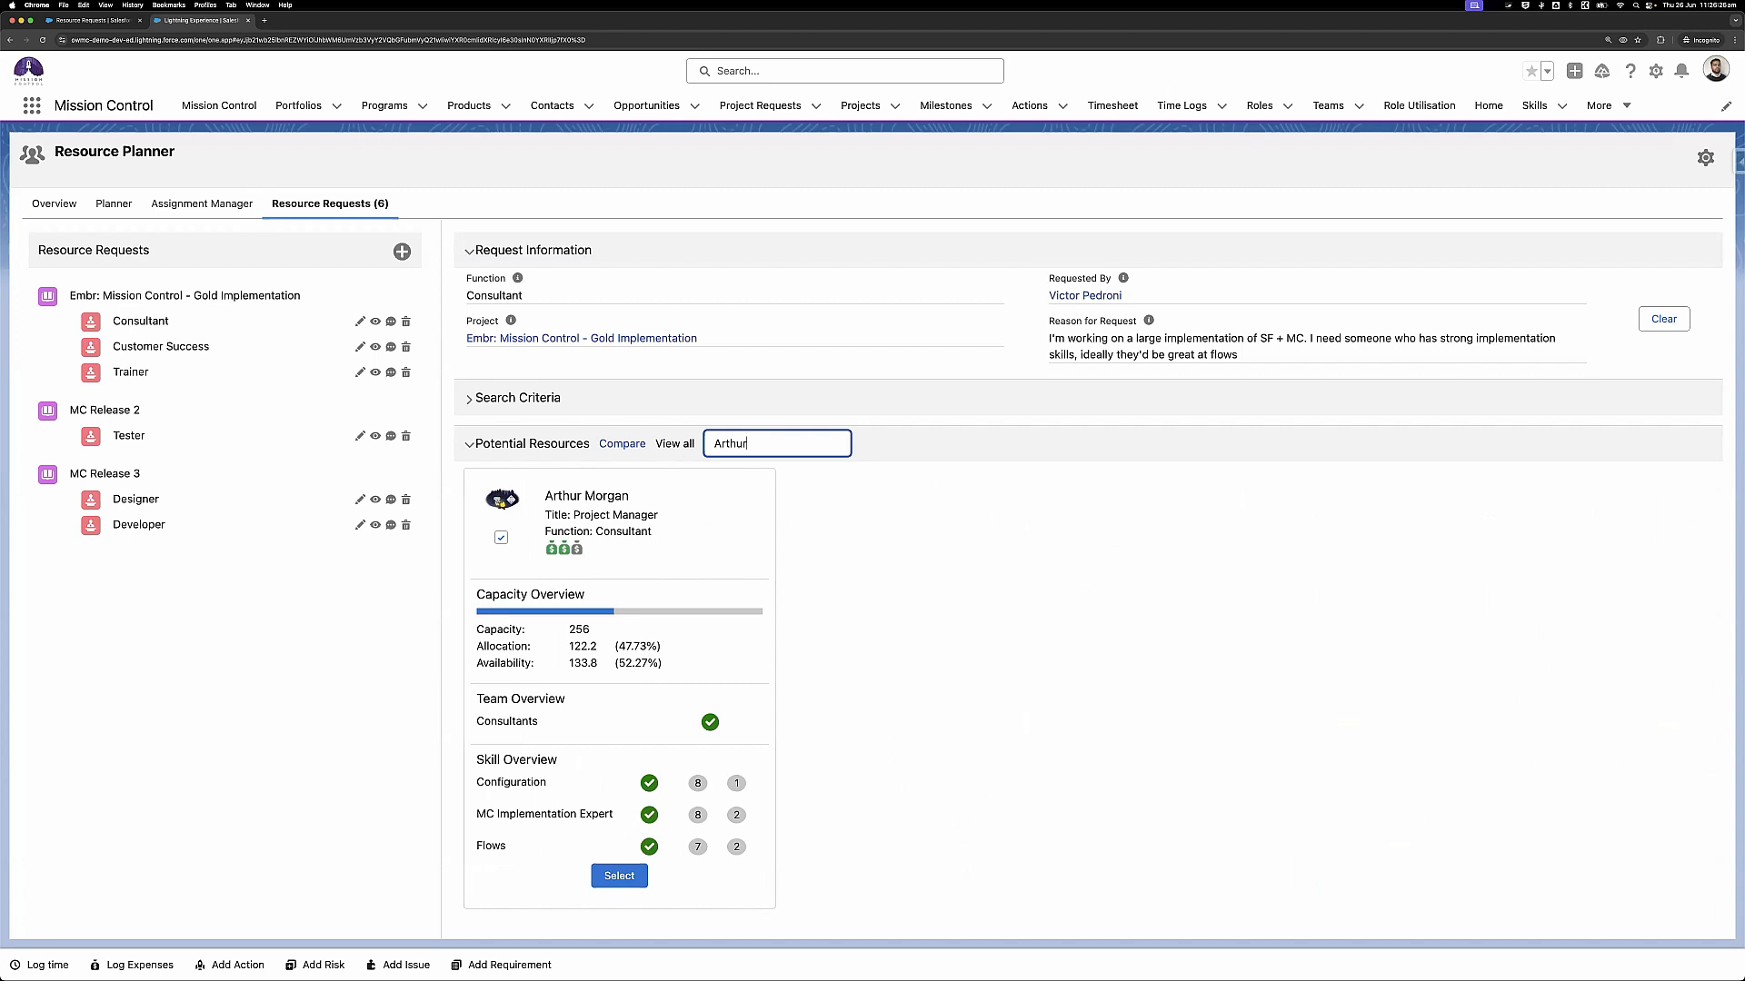
pyautogui.press('BackSpace')
pyautogui.press('BackSpace')
pyautogui.press('BackSpace')
pyautogui.press('BackSpace')
pyautogui.press('BackSpace')
pyautogui.press('BackSpace')
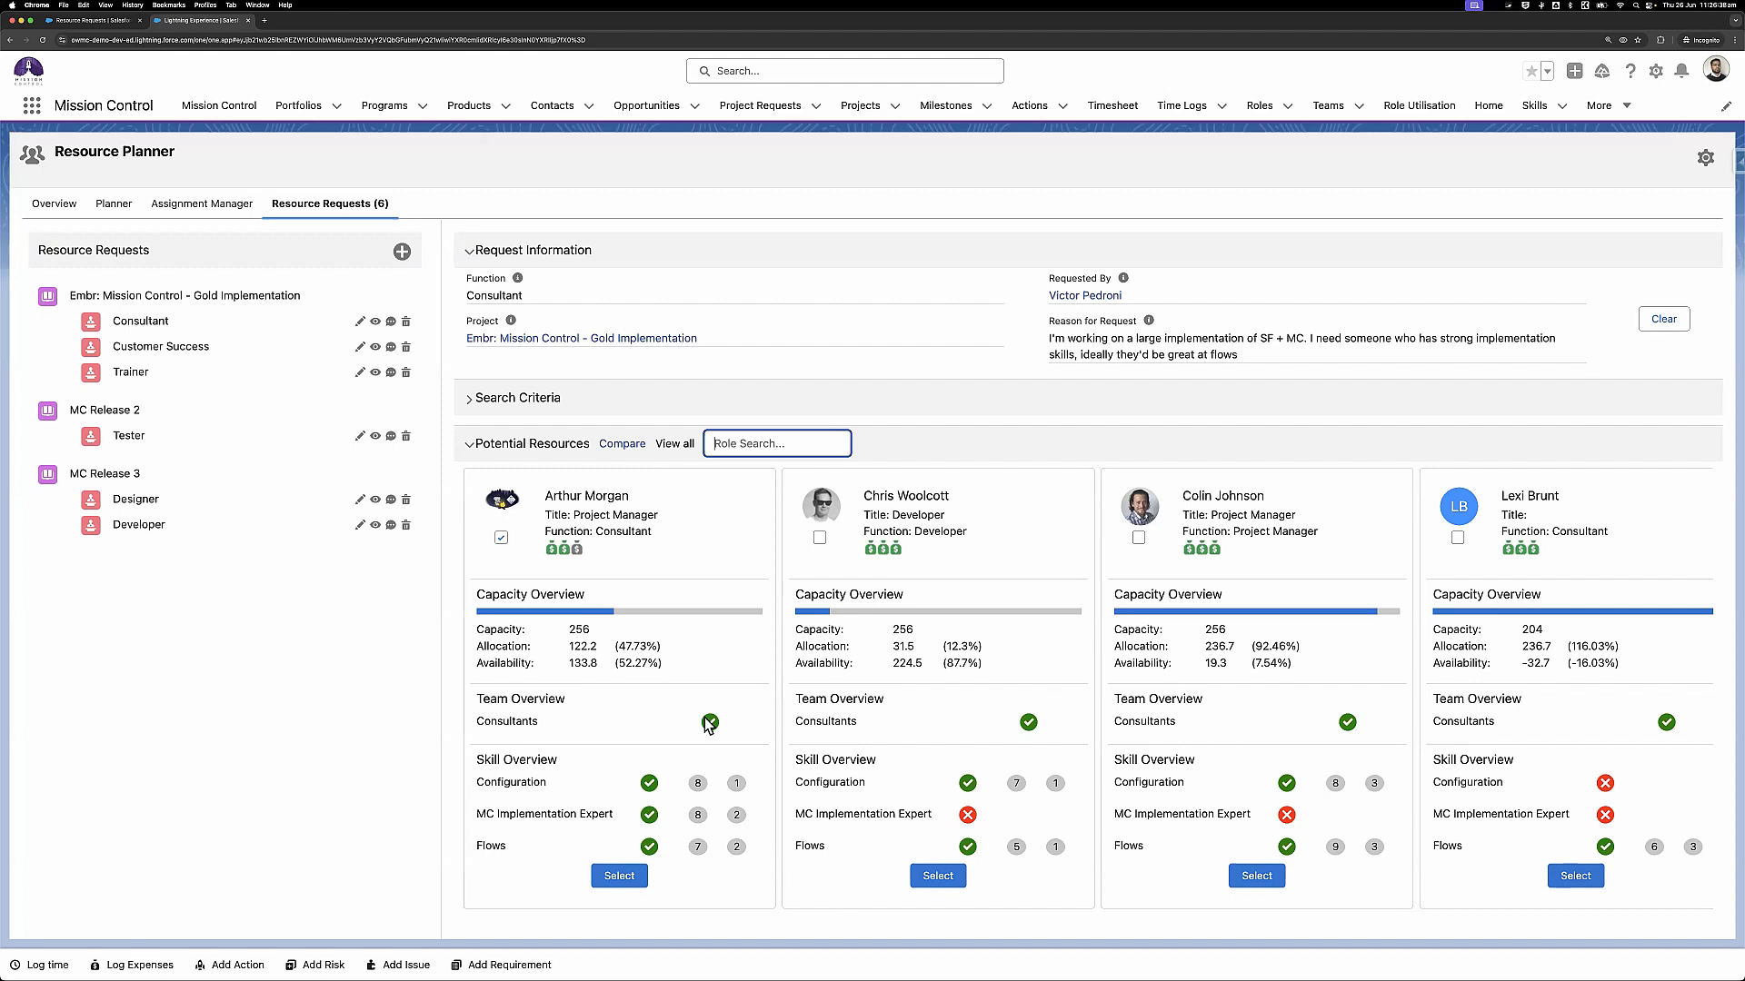
# Open the resource assignment for the first candidate and leave Role Forecast Creation at Single after trying 1 per Week
pyautogui.click(633, 880)
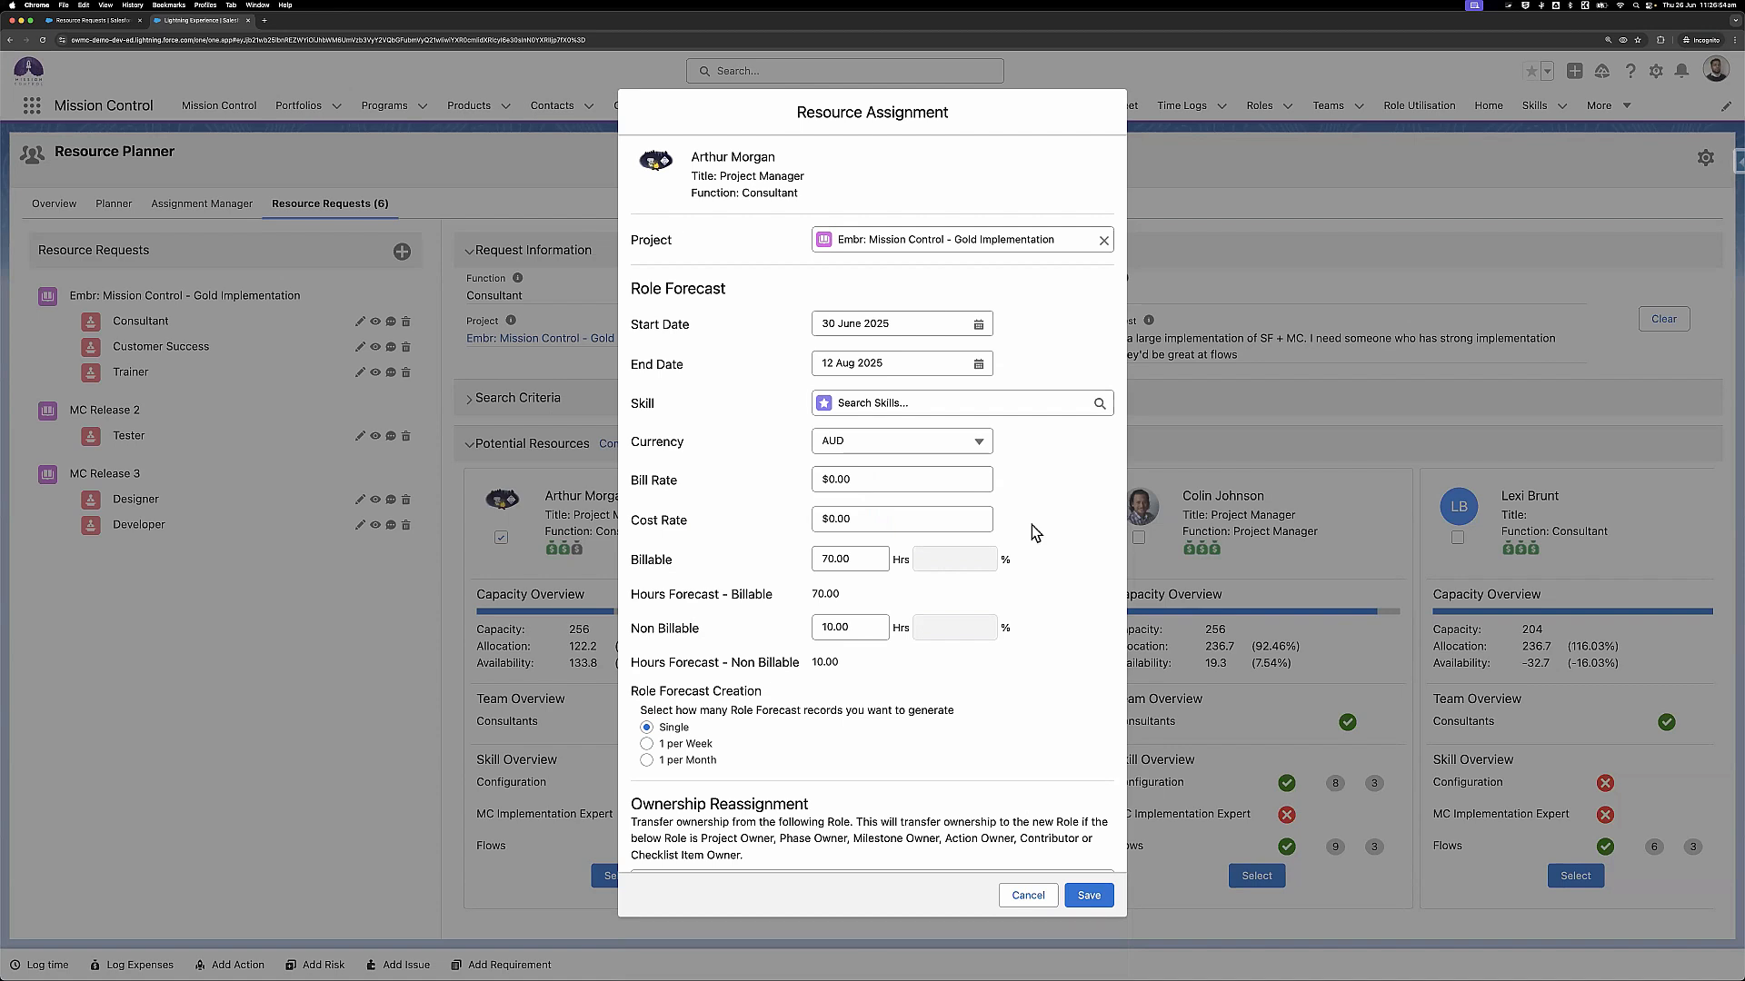
pyautogui.scroll(-1, 1032, 525)
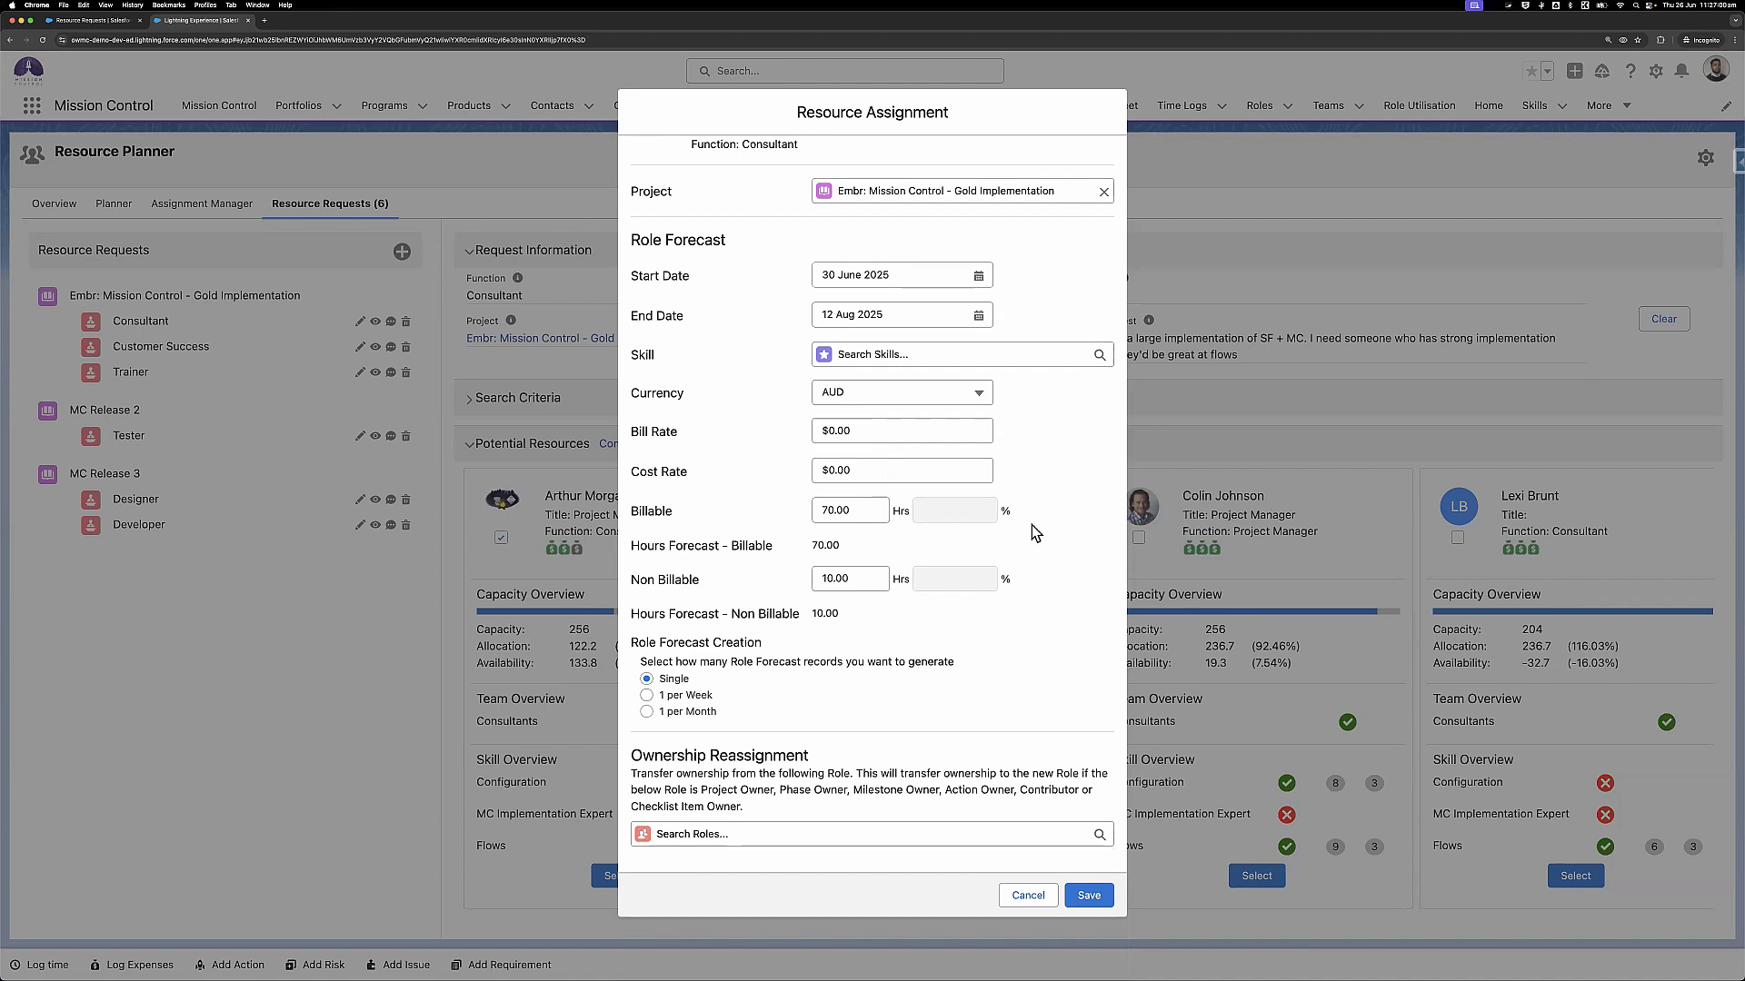
pyautogui.scroll(1, 1032, 525)
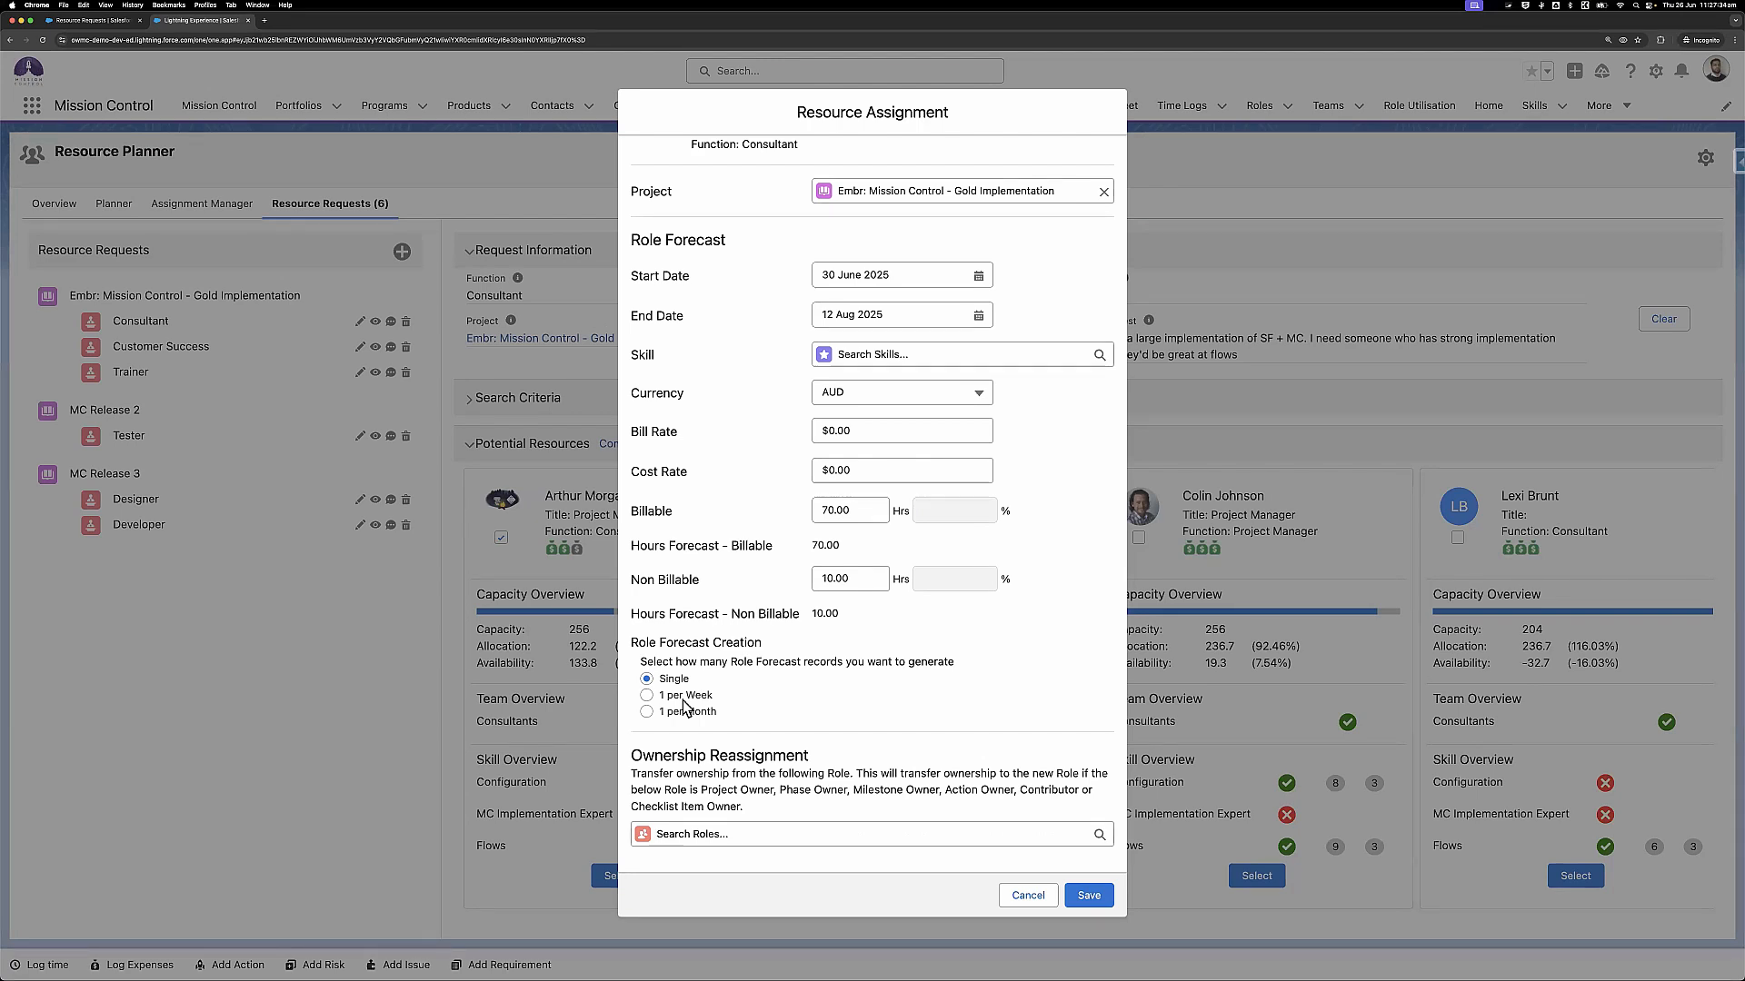
pyautogui.click(683, 701)
pyautogui.click(686, 684)
# Clear the Billable and Non Billable hours in the assignment's role forecast
pyautogui.moveTo(864, 512); pyautogui.dragTo(767, 510)
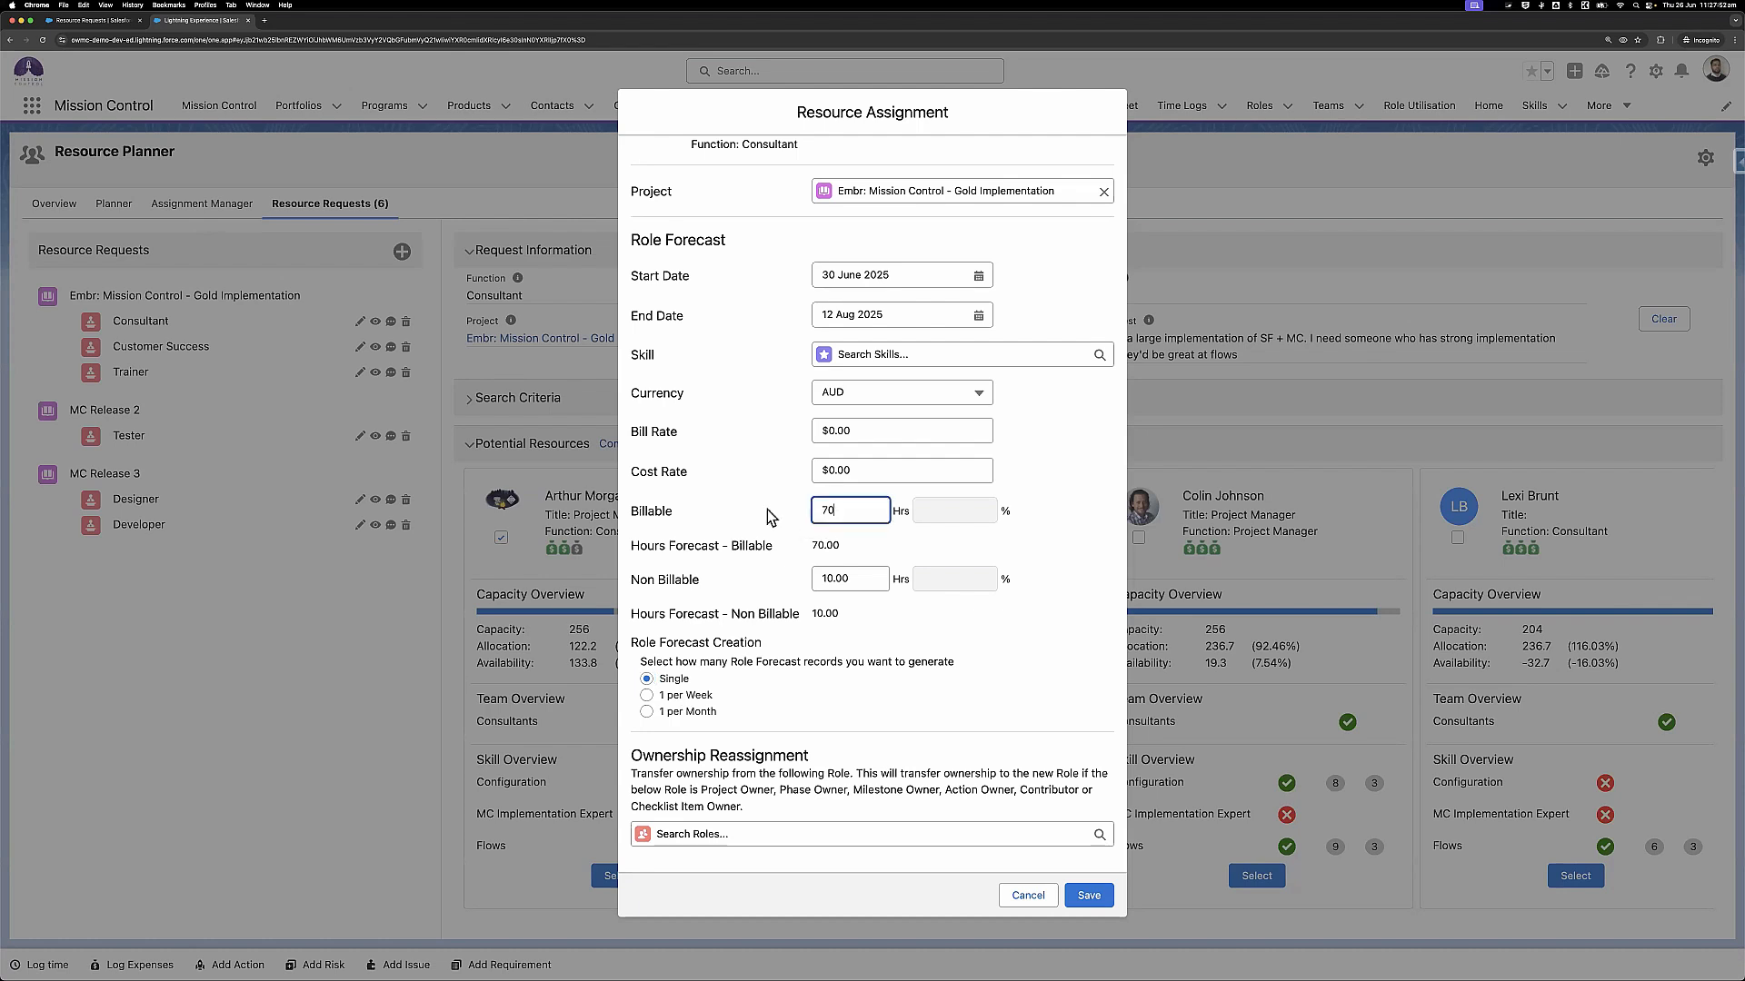
pyautogui.press('BackSpace')
pyautogui.click(828, 582)
pyautogui.moveTo(853, 581); pyautogui.dragTo(812, 583)
pyautogui.press('BackSpace')
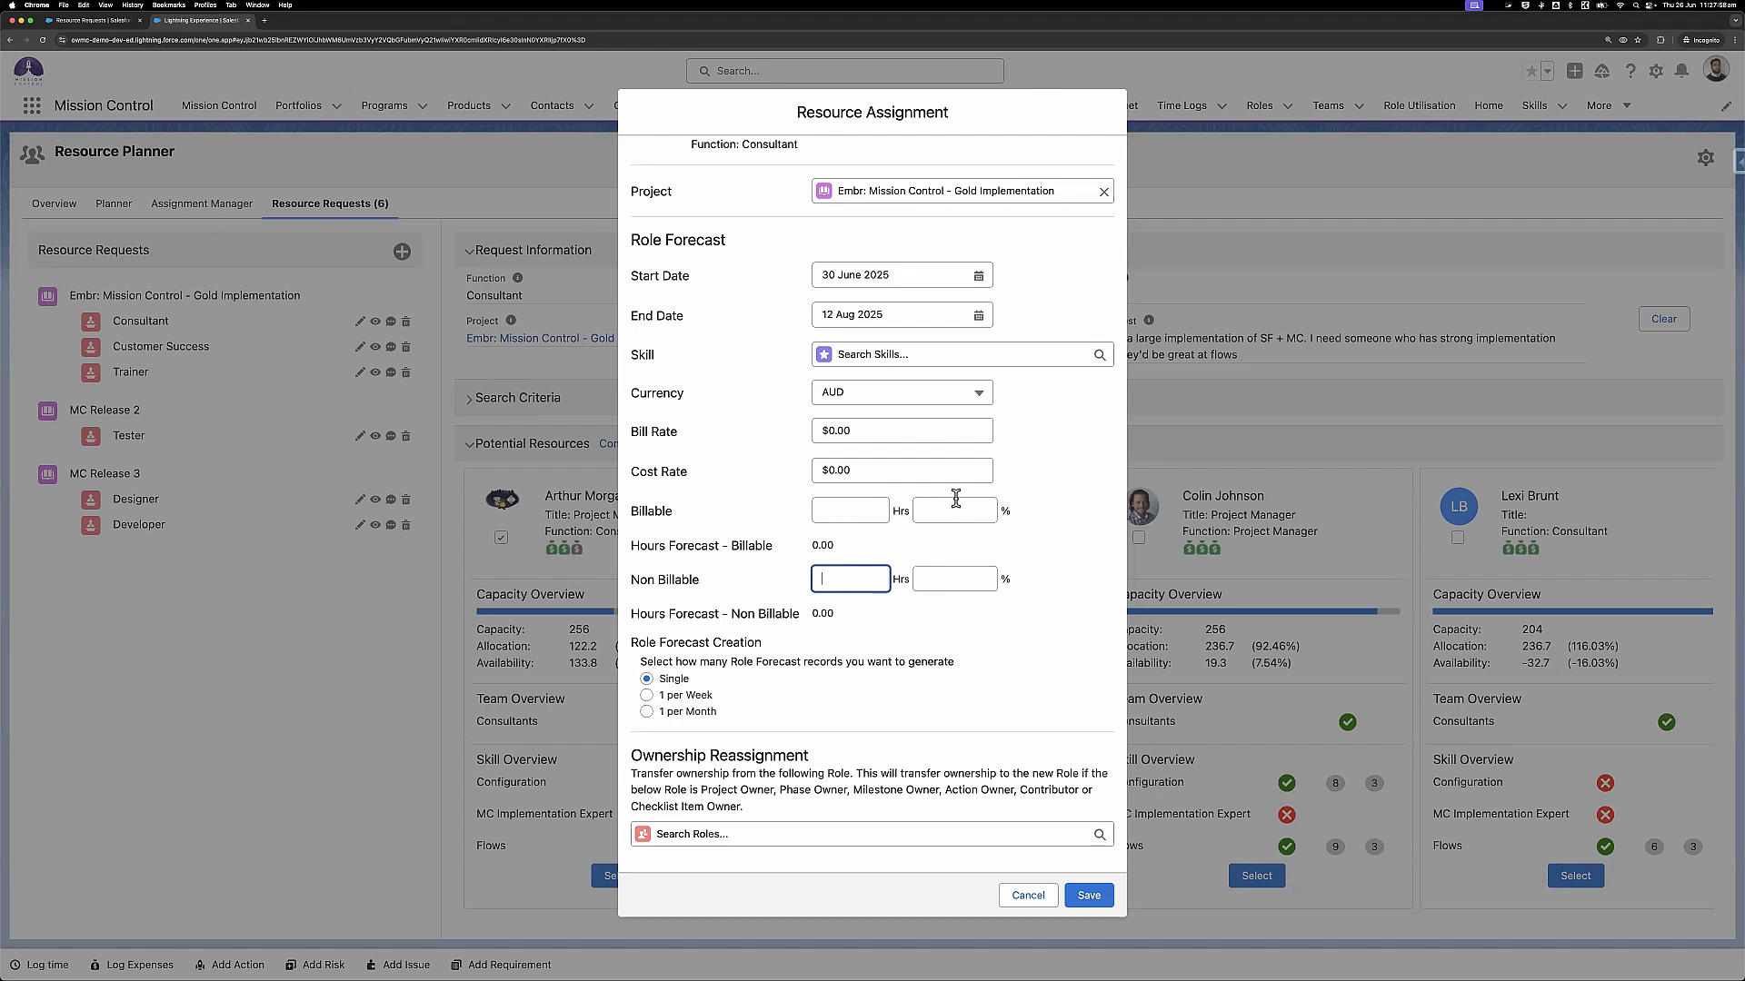
pyautogui.click(896, 555)
# Transfer ownership from the Placeholder Consultant role to the assigned resource, and save the resource assignment
pyautogui.click(704, 834)
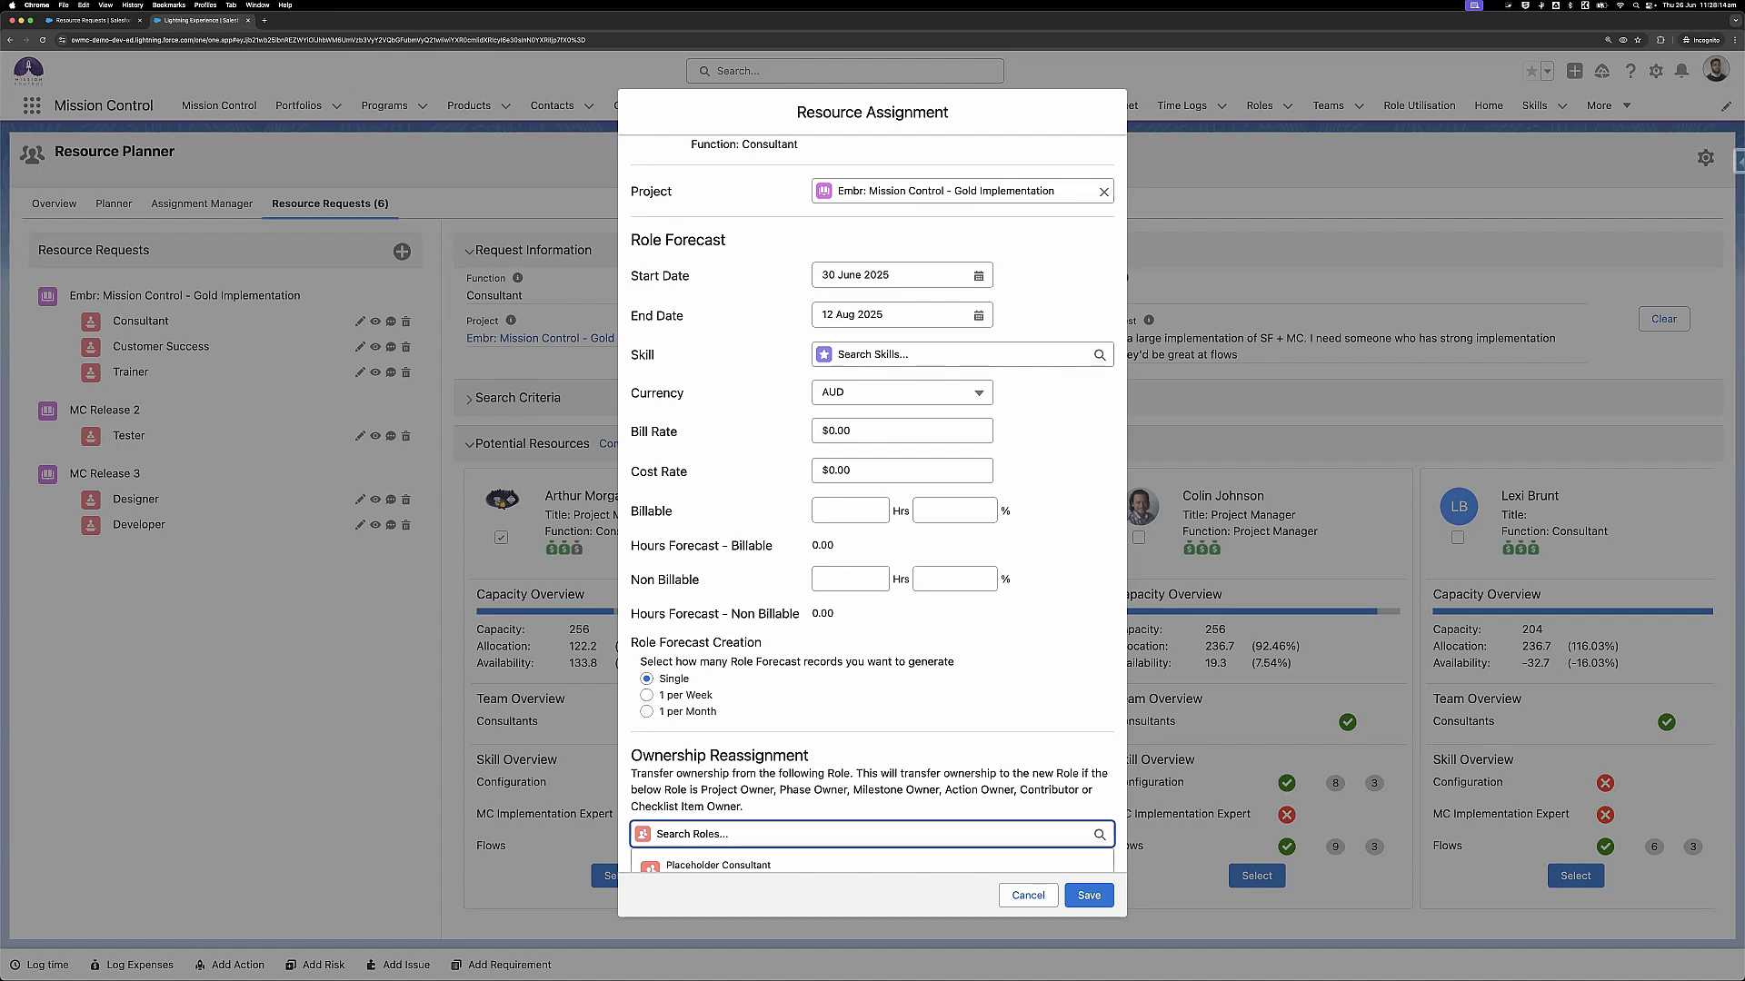
pyautogui.write('place')
pyautogui.click(722, 868)
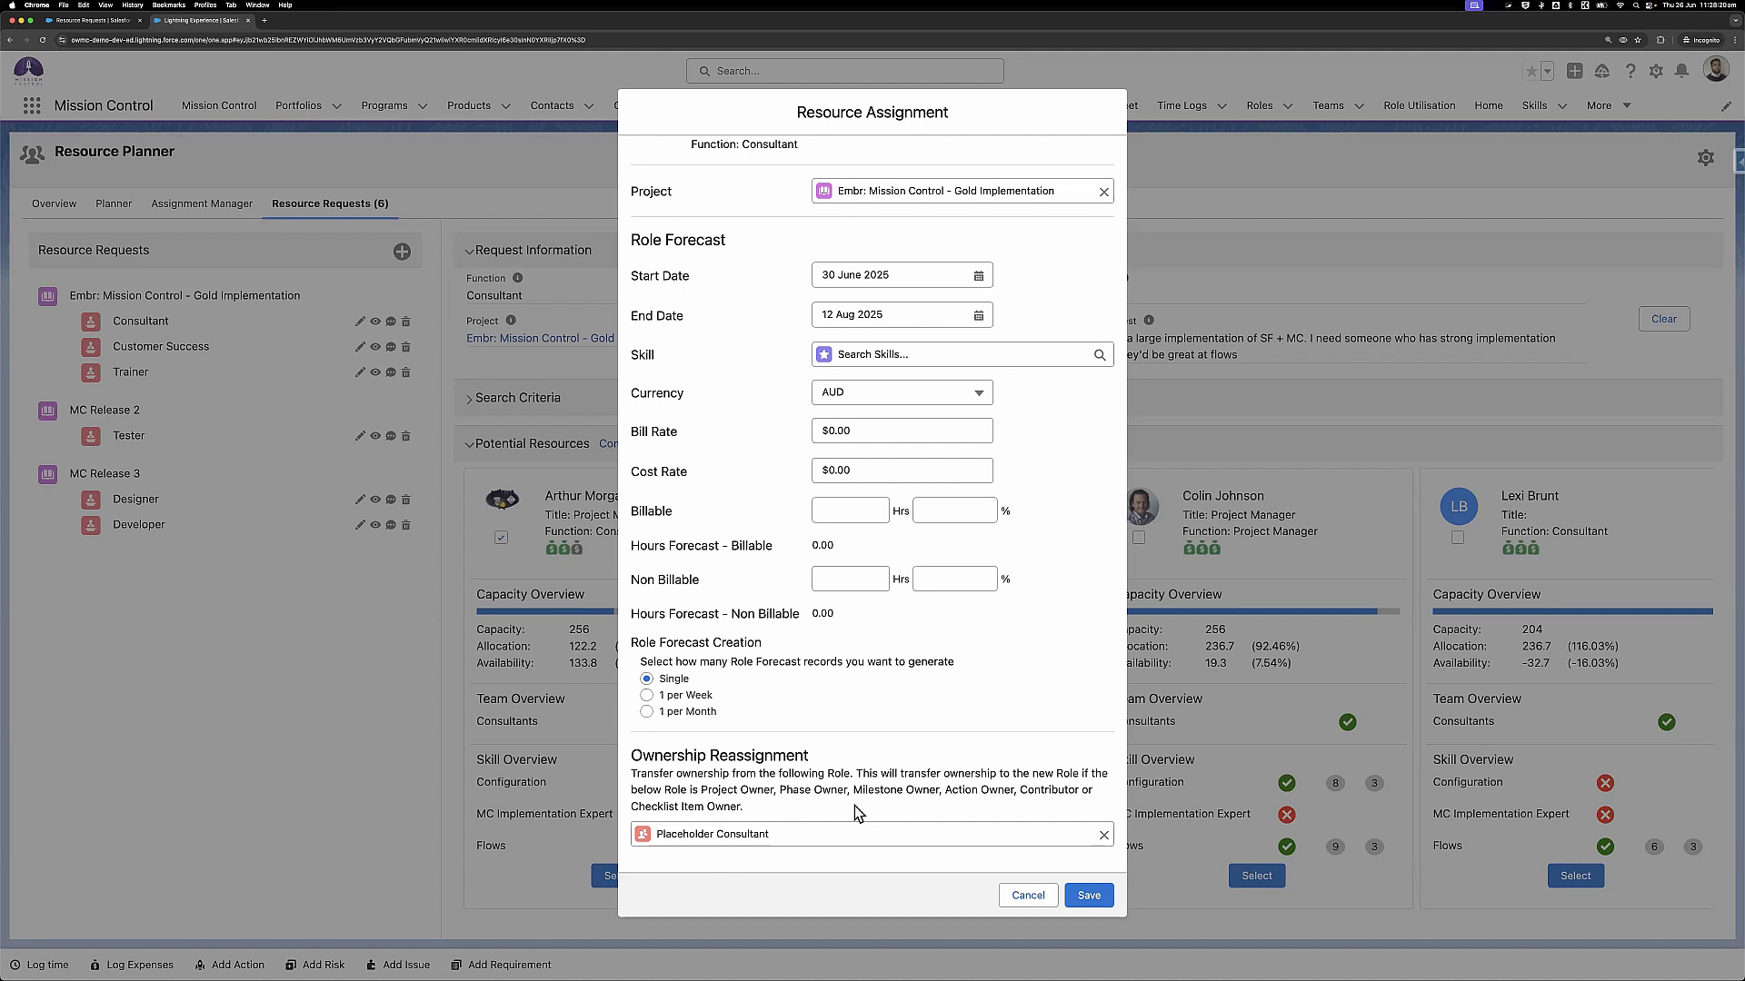
pyautogui.click(1097, 896)
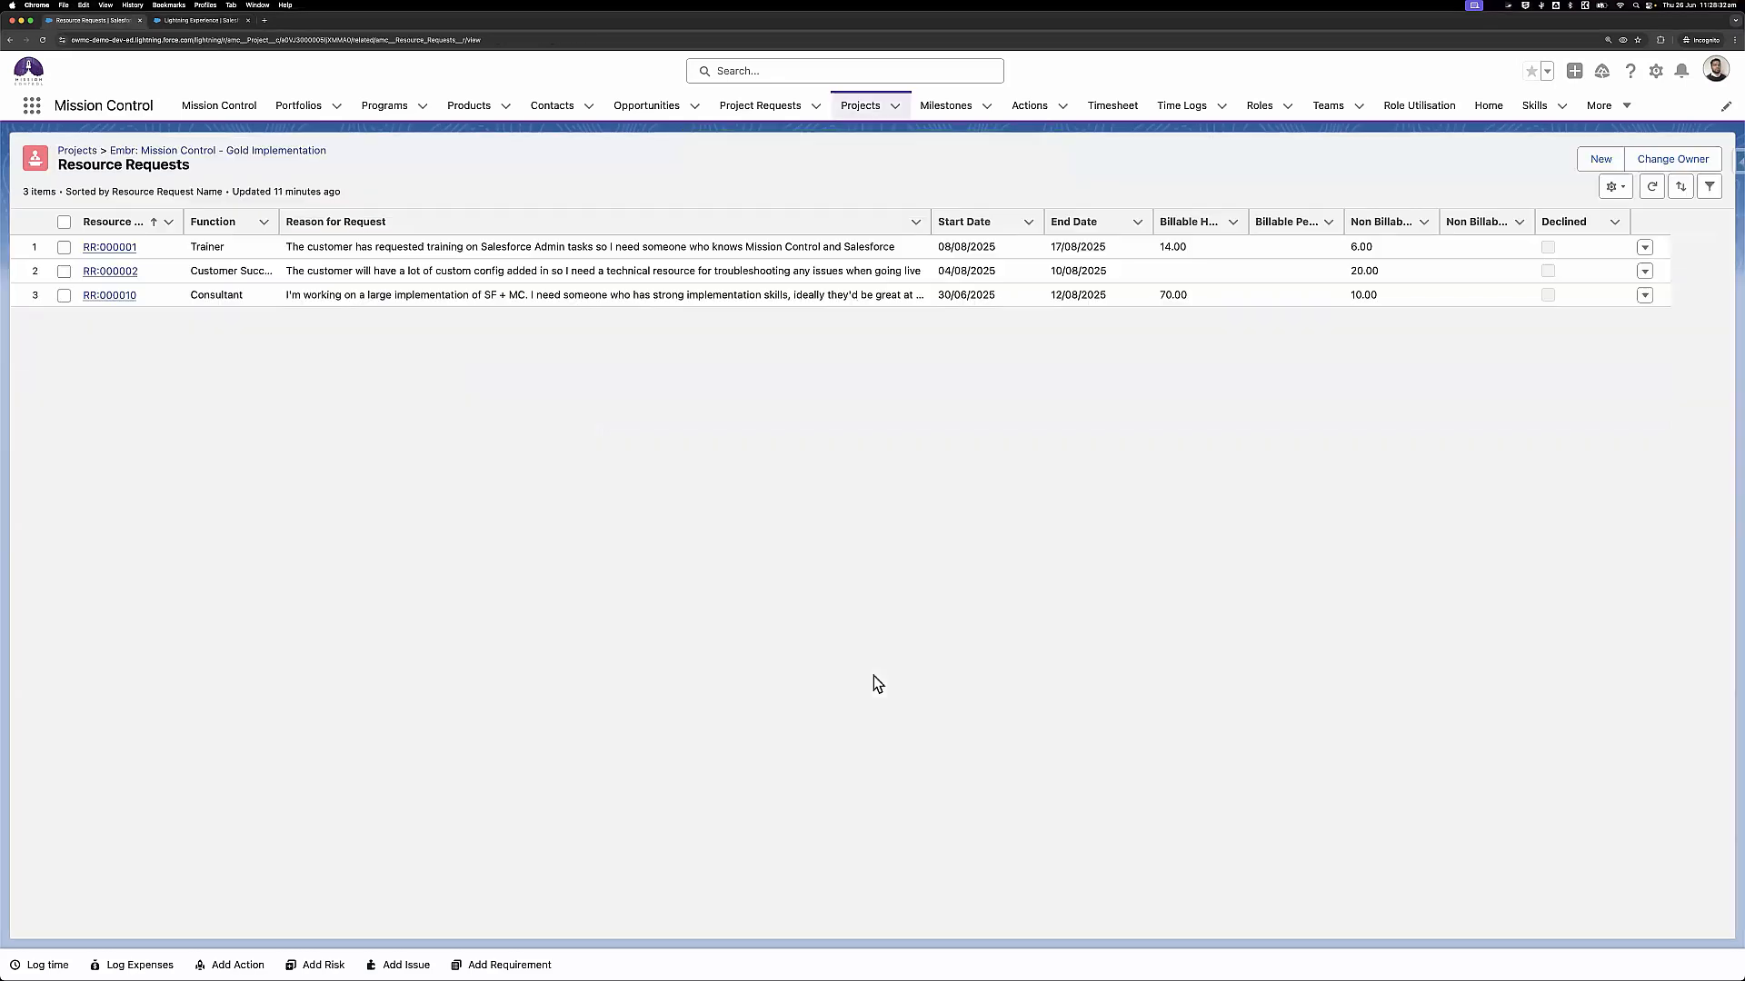
# Open the Embr: Mission Control - Gold Implementation project and check the milestone and action owners throughout its expanded Work Breakdown Structure
pyautogui.click(222, 150)
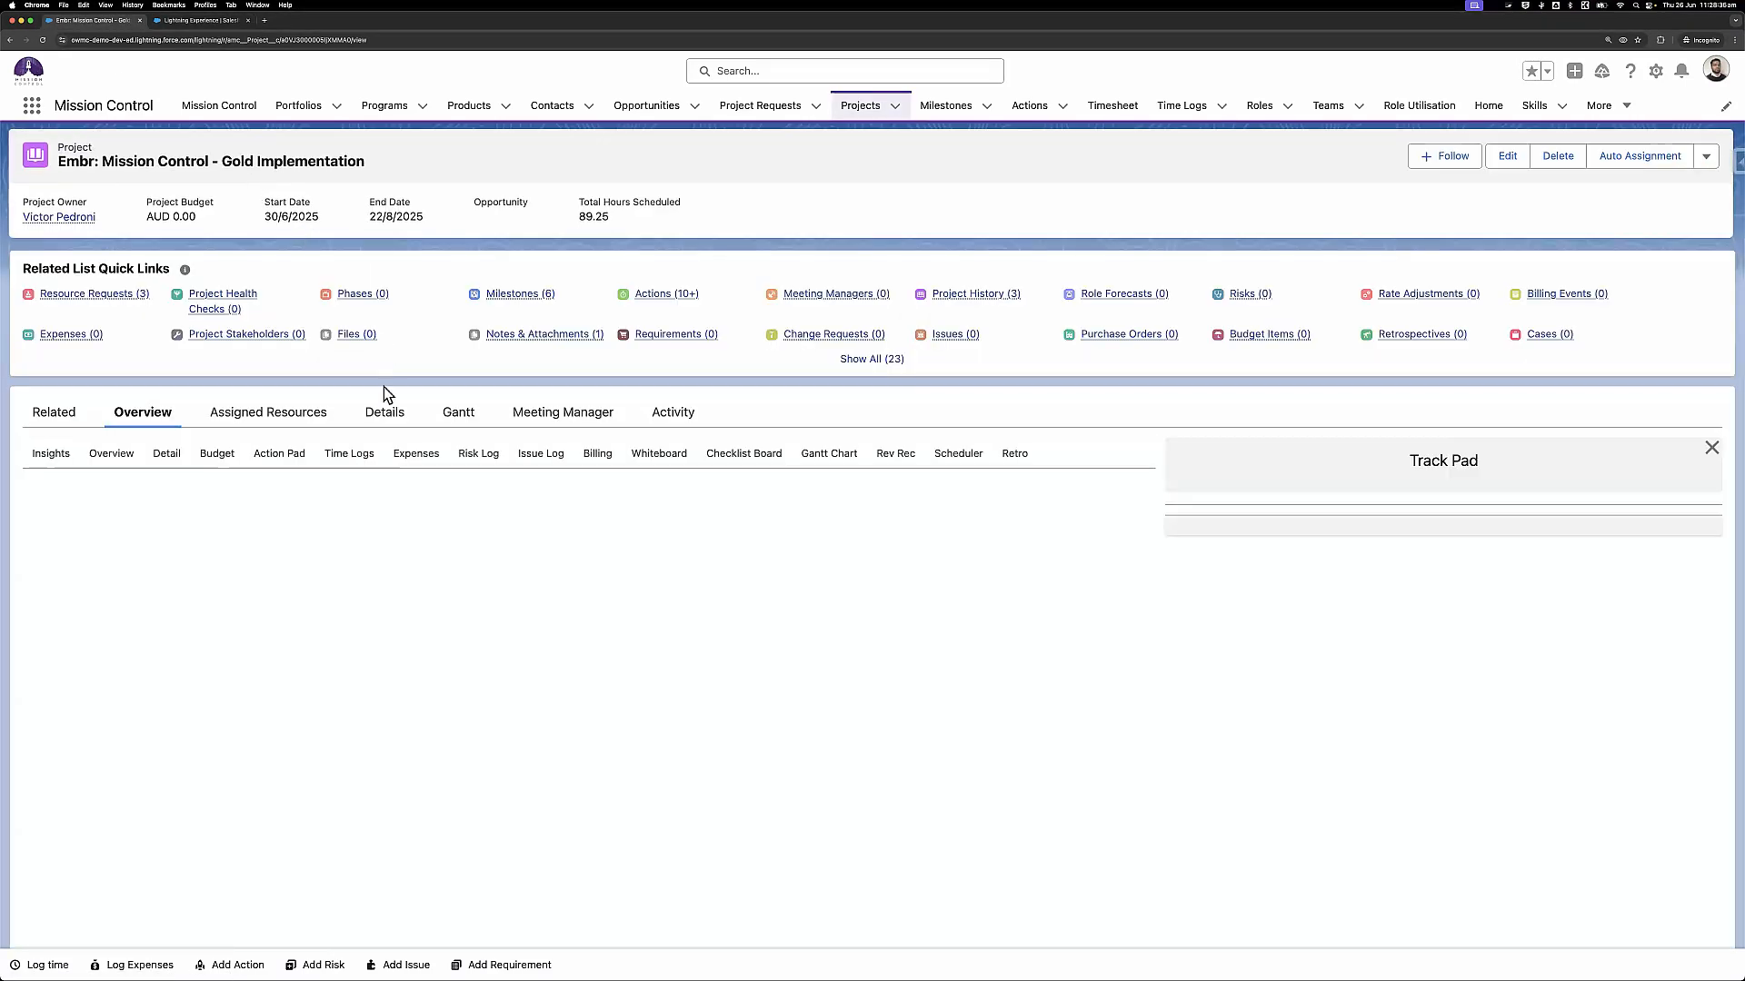
pyautogui.scroll(-2, 260, 588)
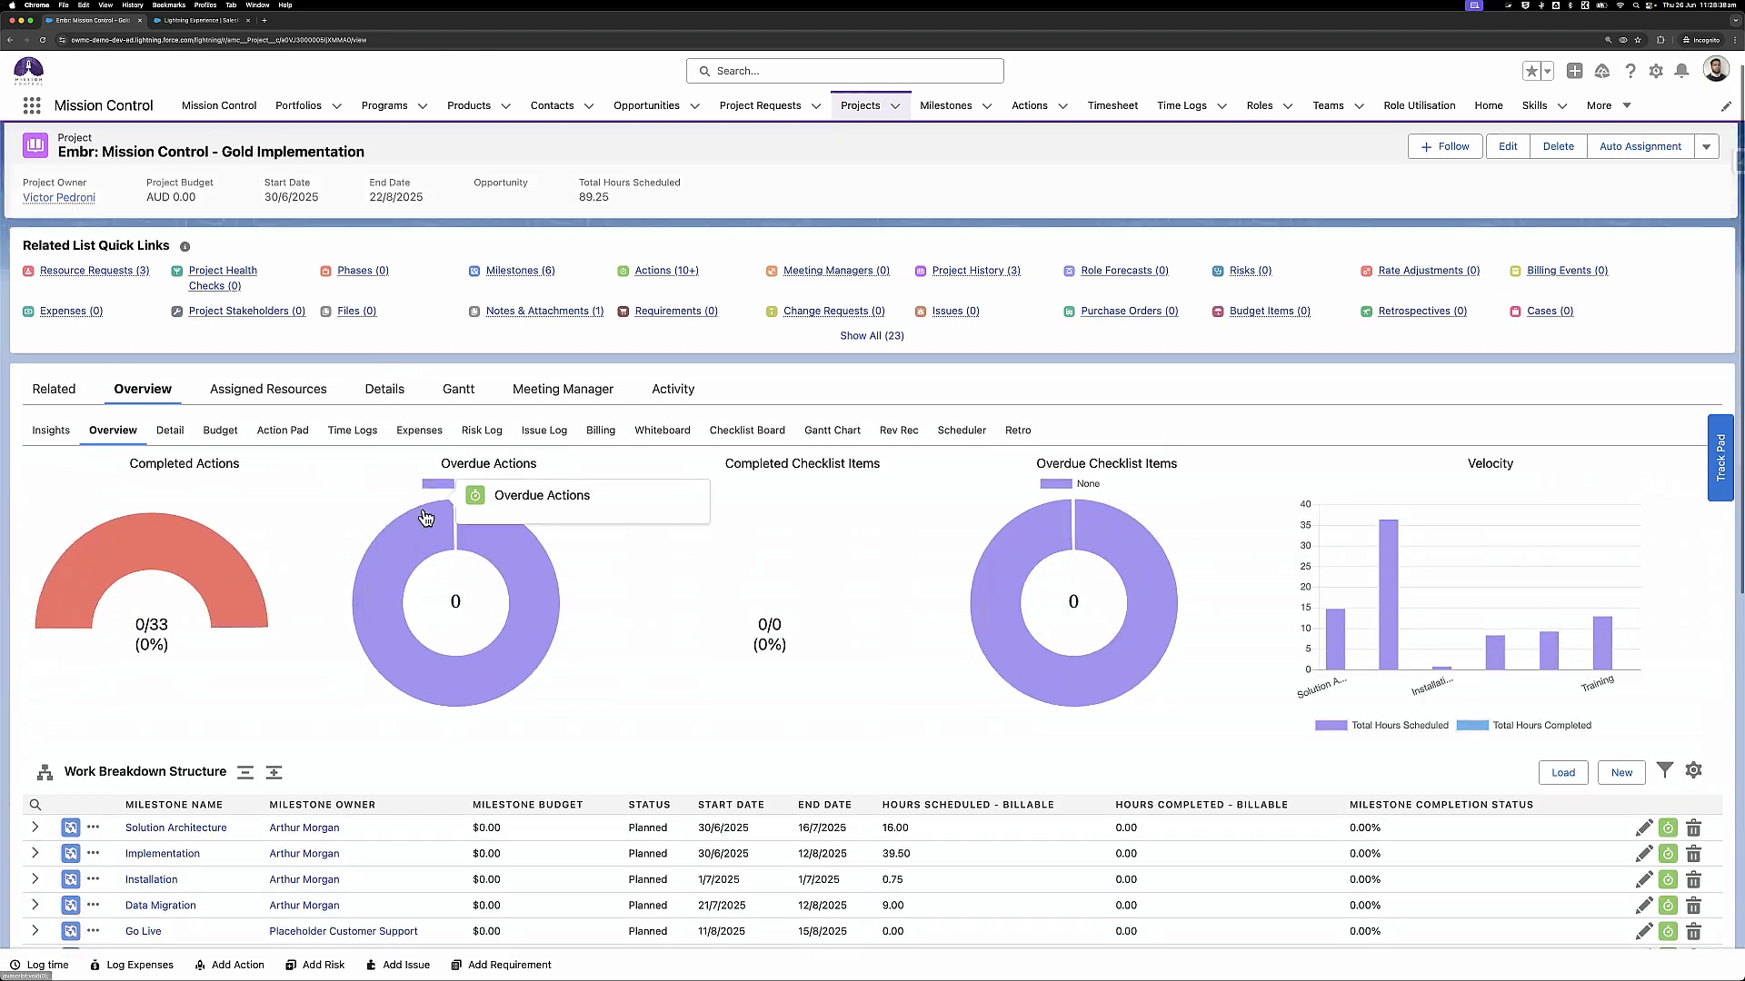
pyautogui.scroll(-1, 259, 581)
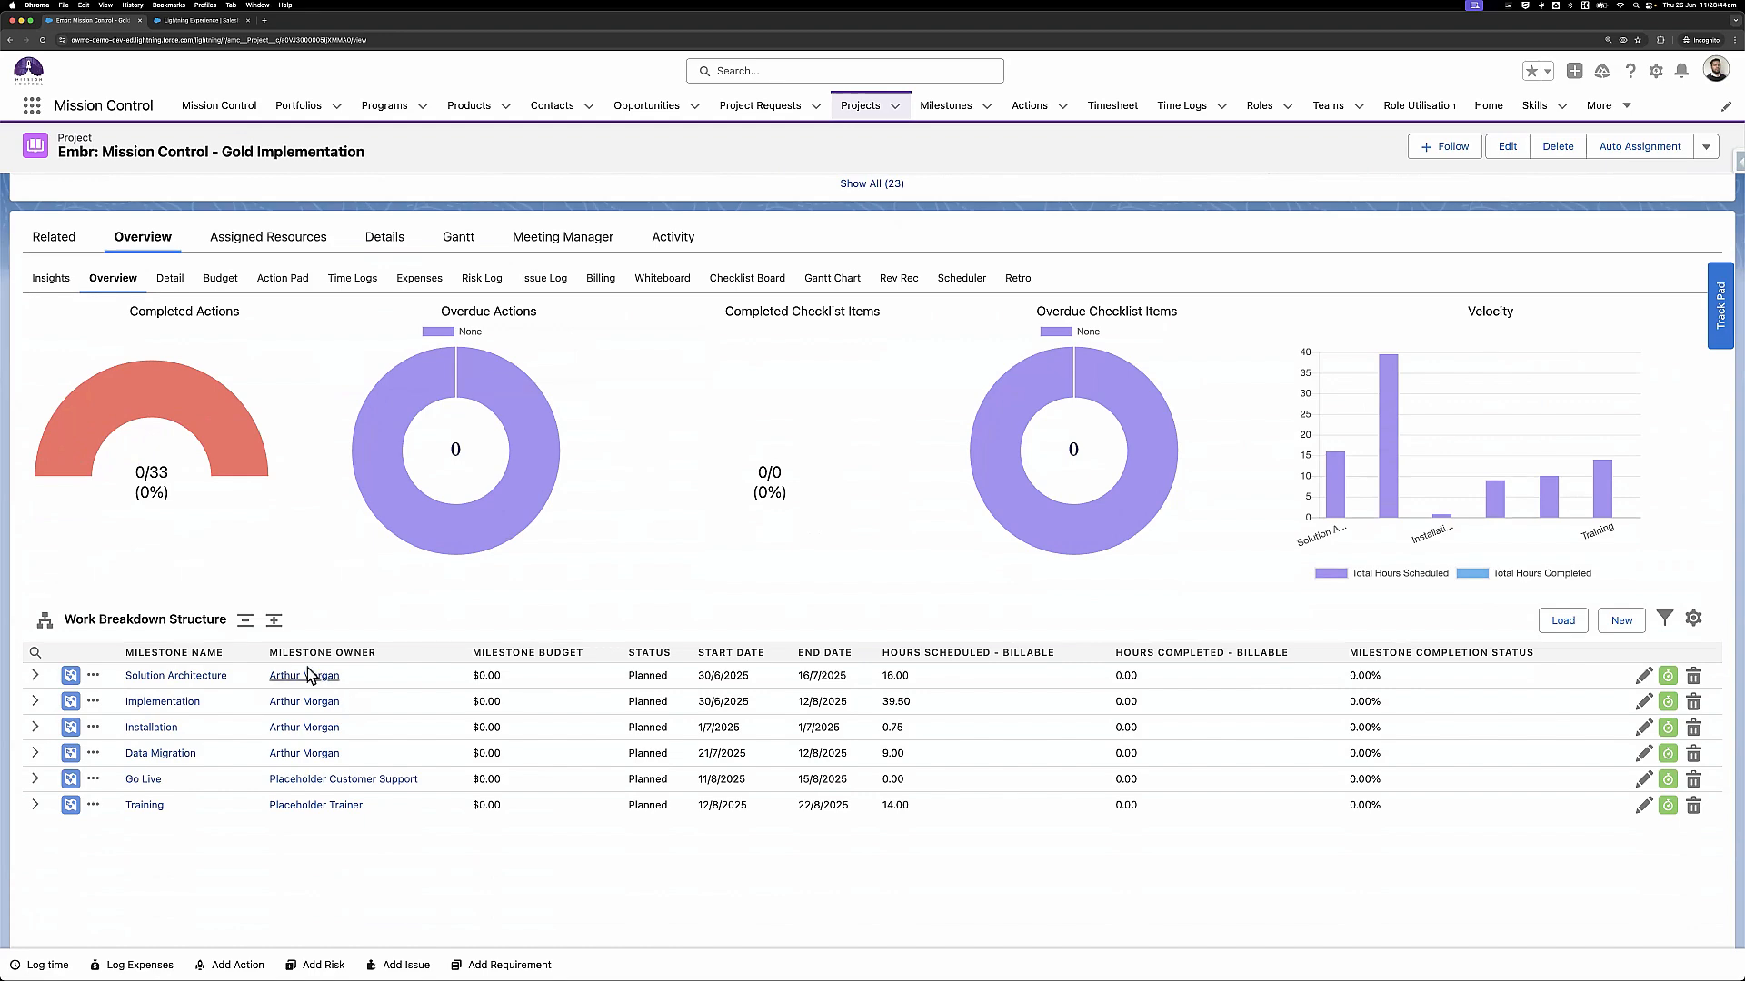
pyautogui.click(273, 621)
pyautogui.scroll(-3, 468, 629)
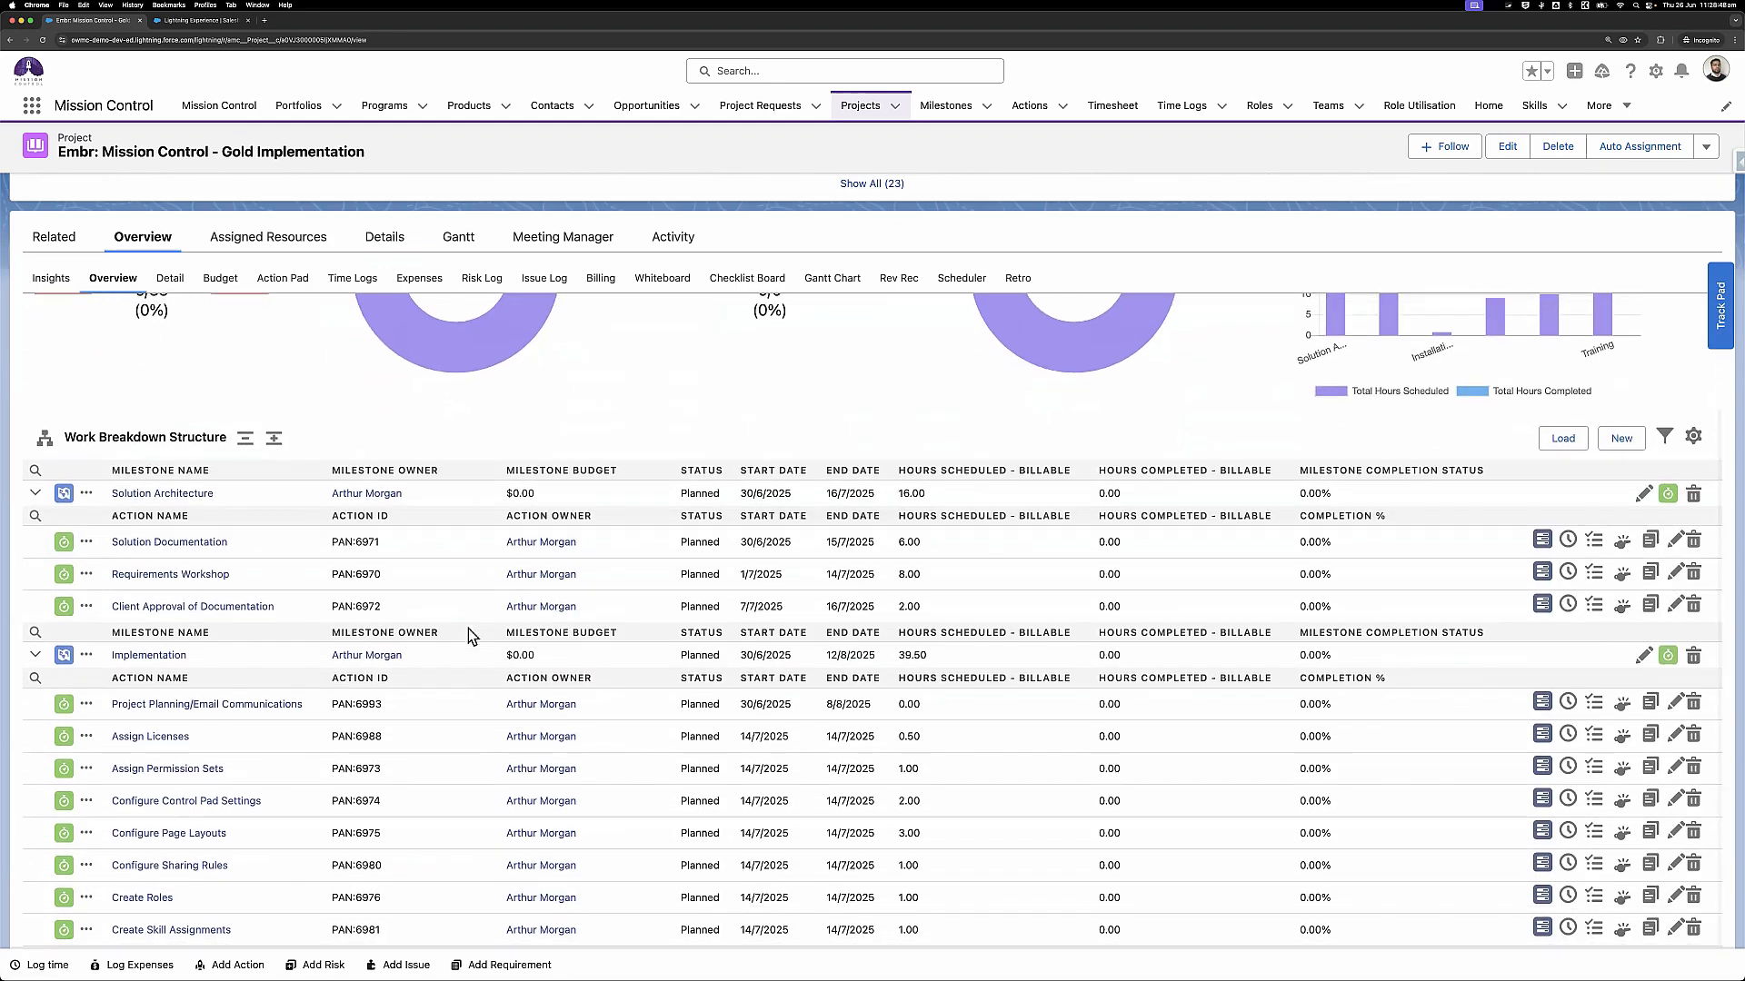
pyautogui.scroll(-2, 467, 628)
pyautogui.scroll(-10, 467, 629)
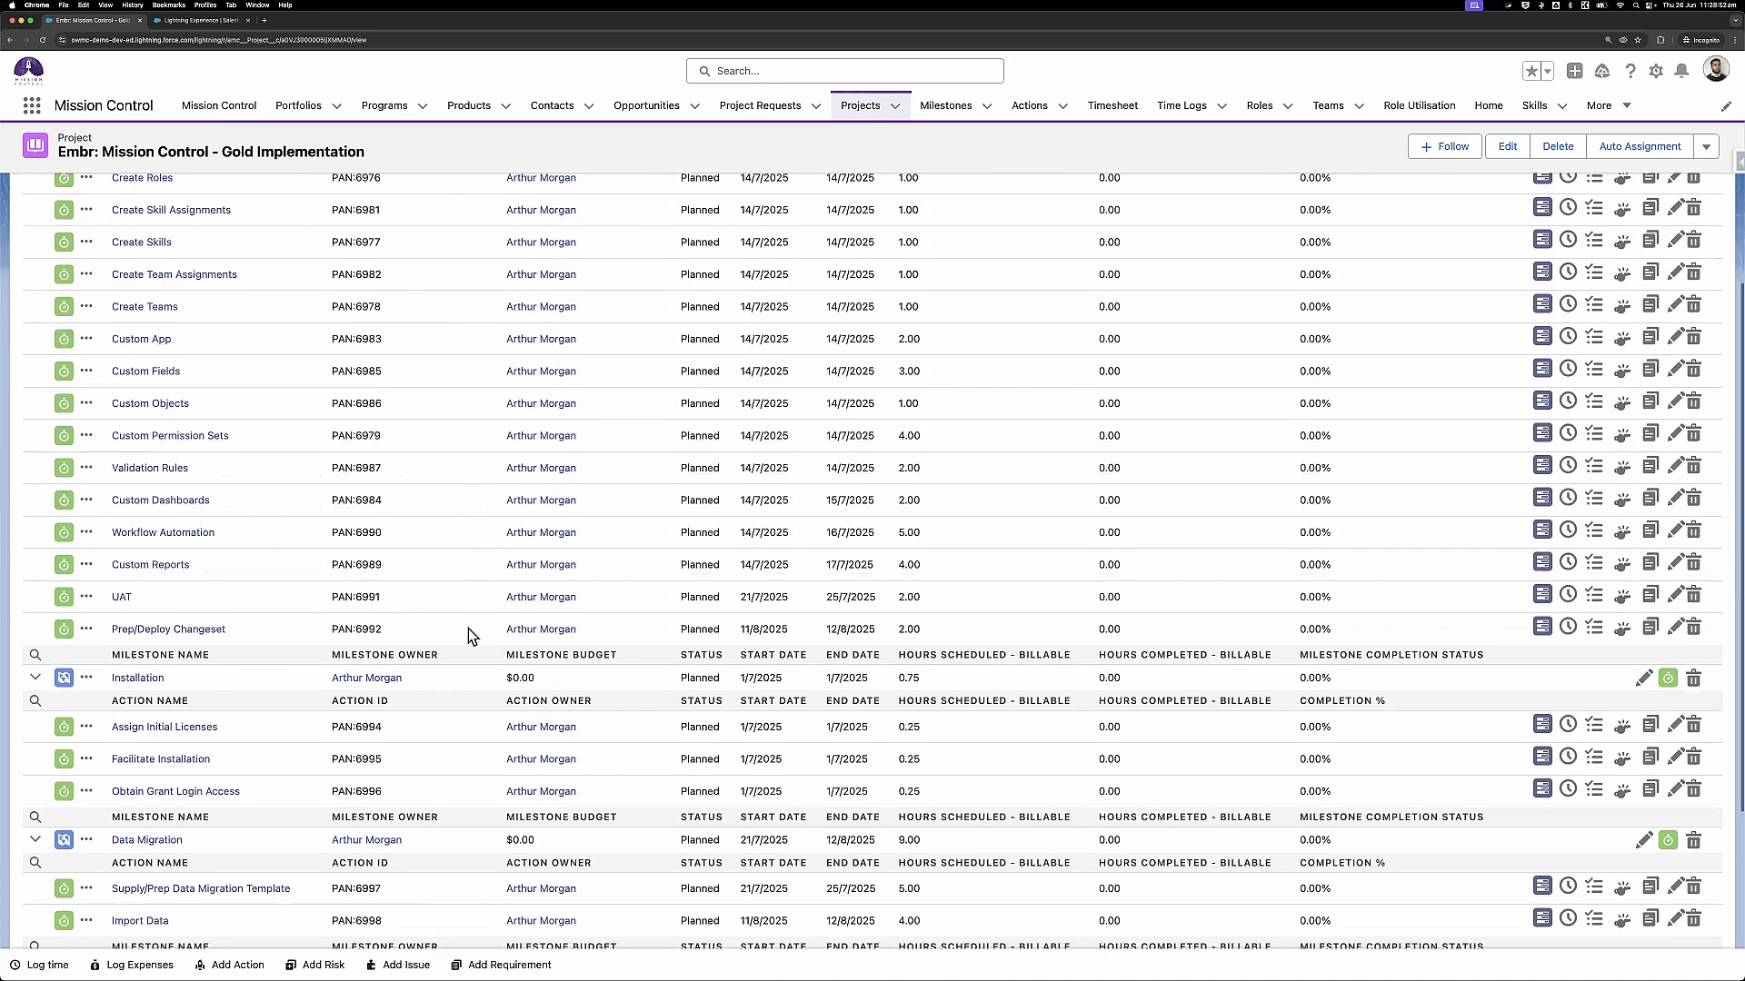
pyautogui.scroll(15, 231, 675)
pyautogui.click(246, 721)
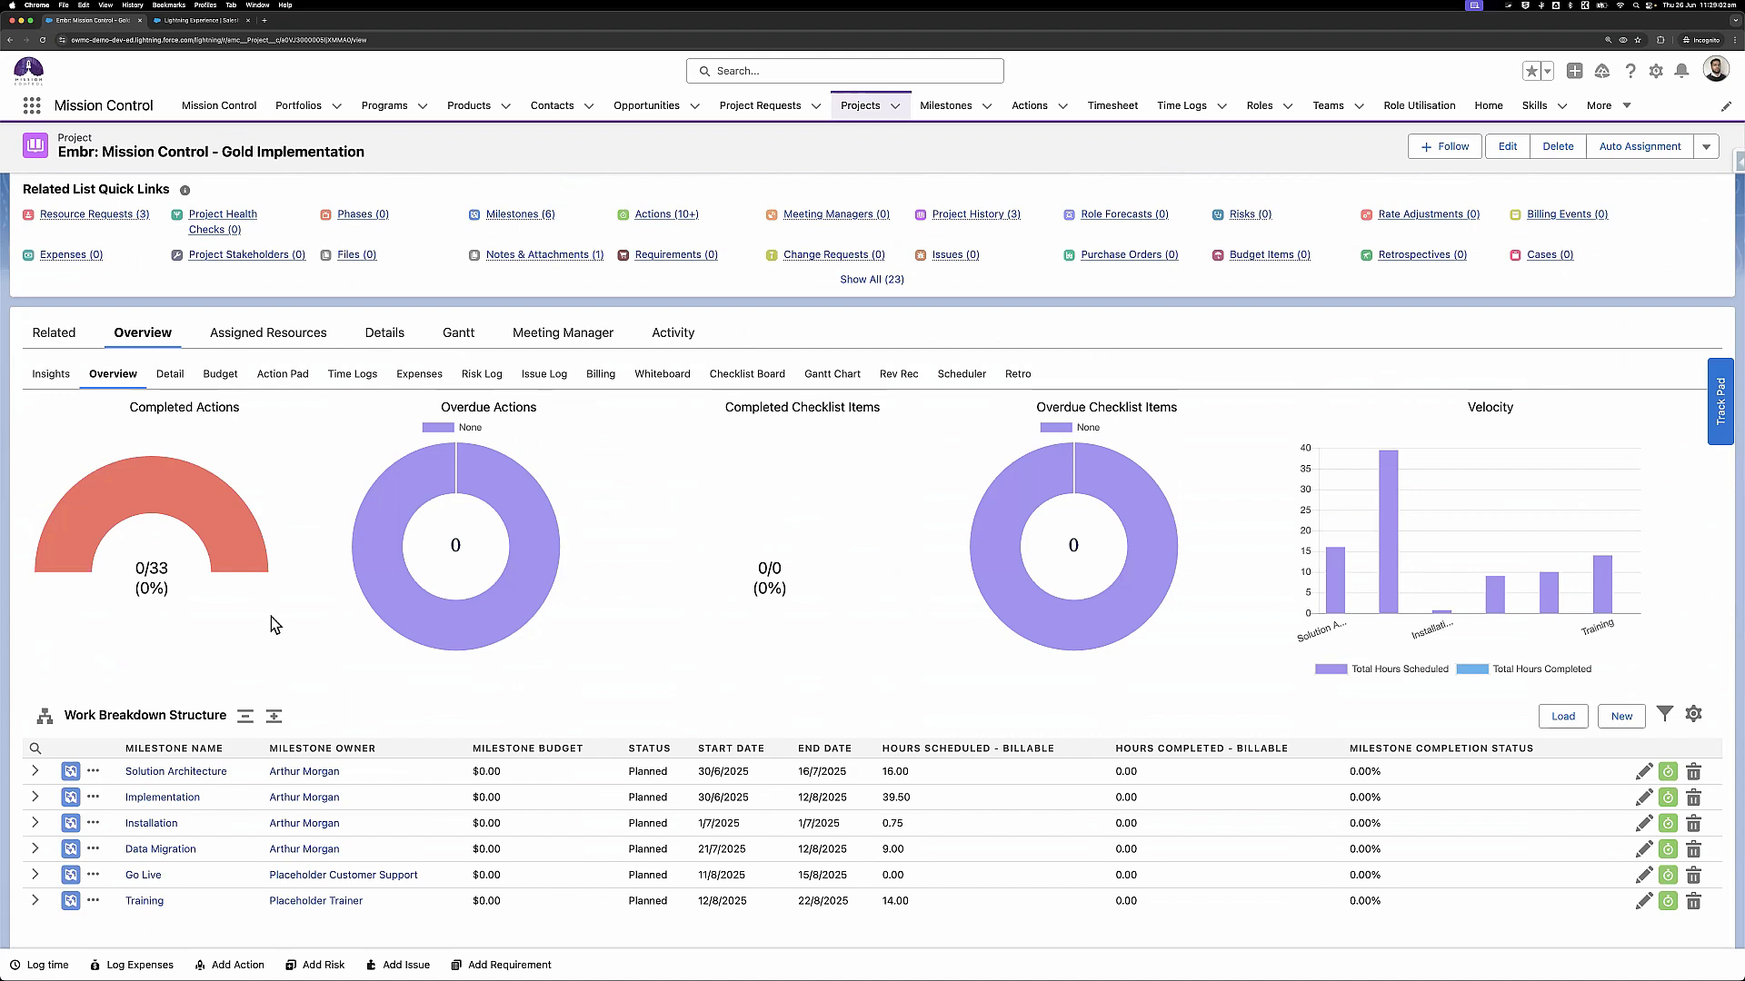
# Open the full list of the project's related Resource Requests
pyautogui.click(54, 335)
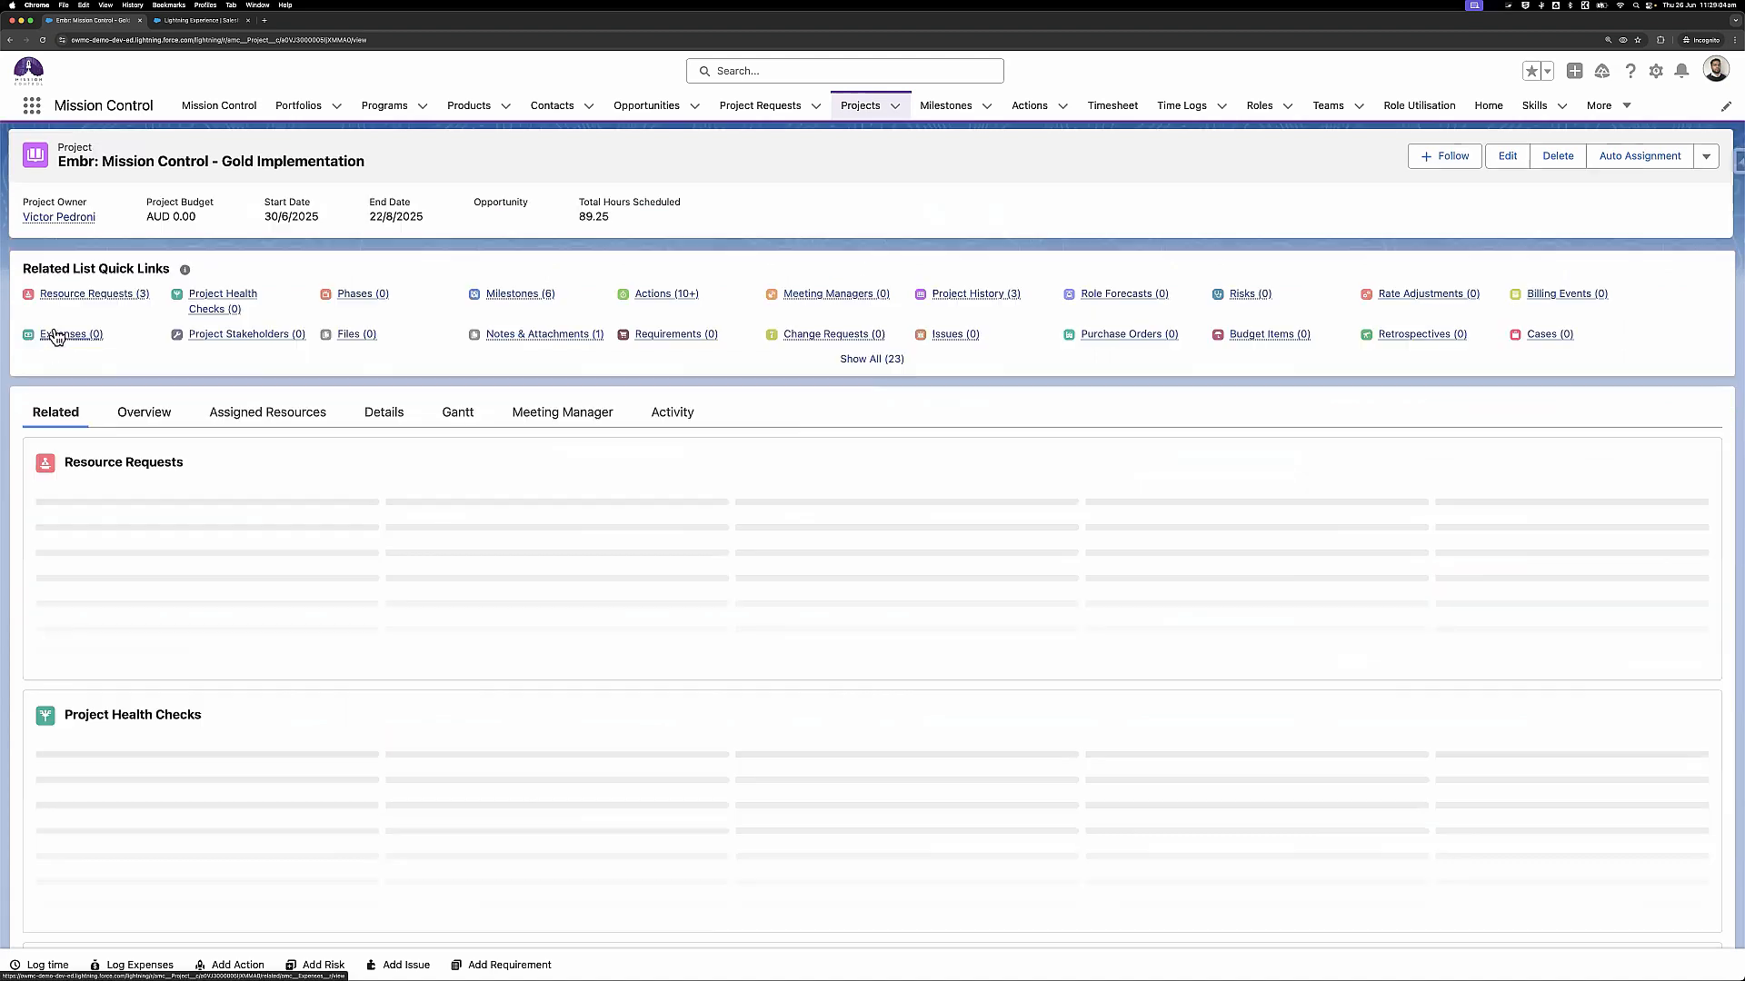
pyautogui.click(118, 473)
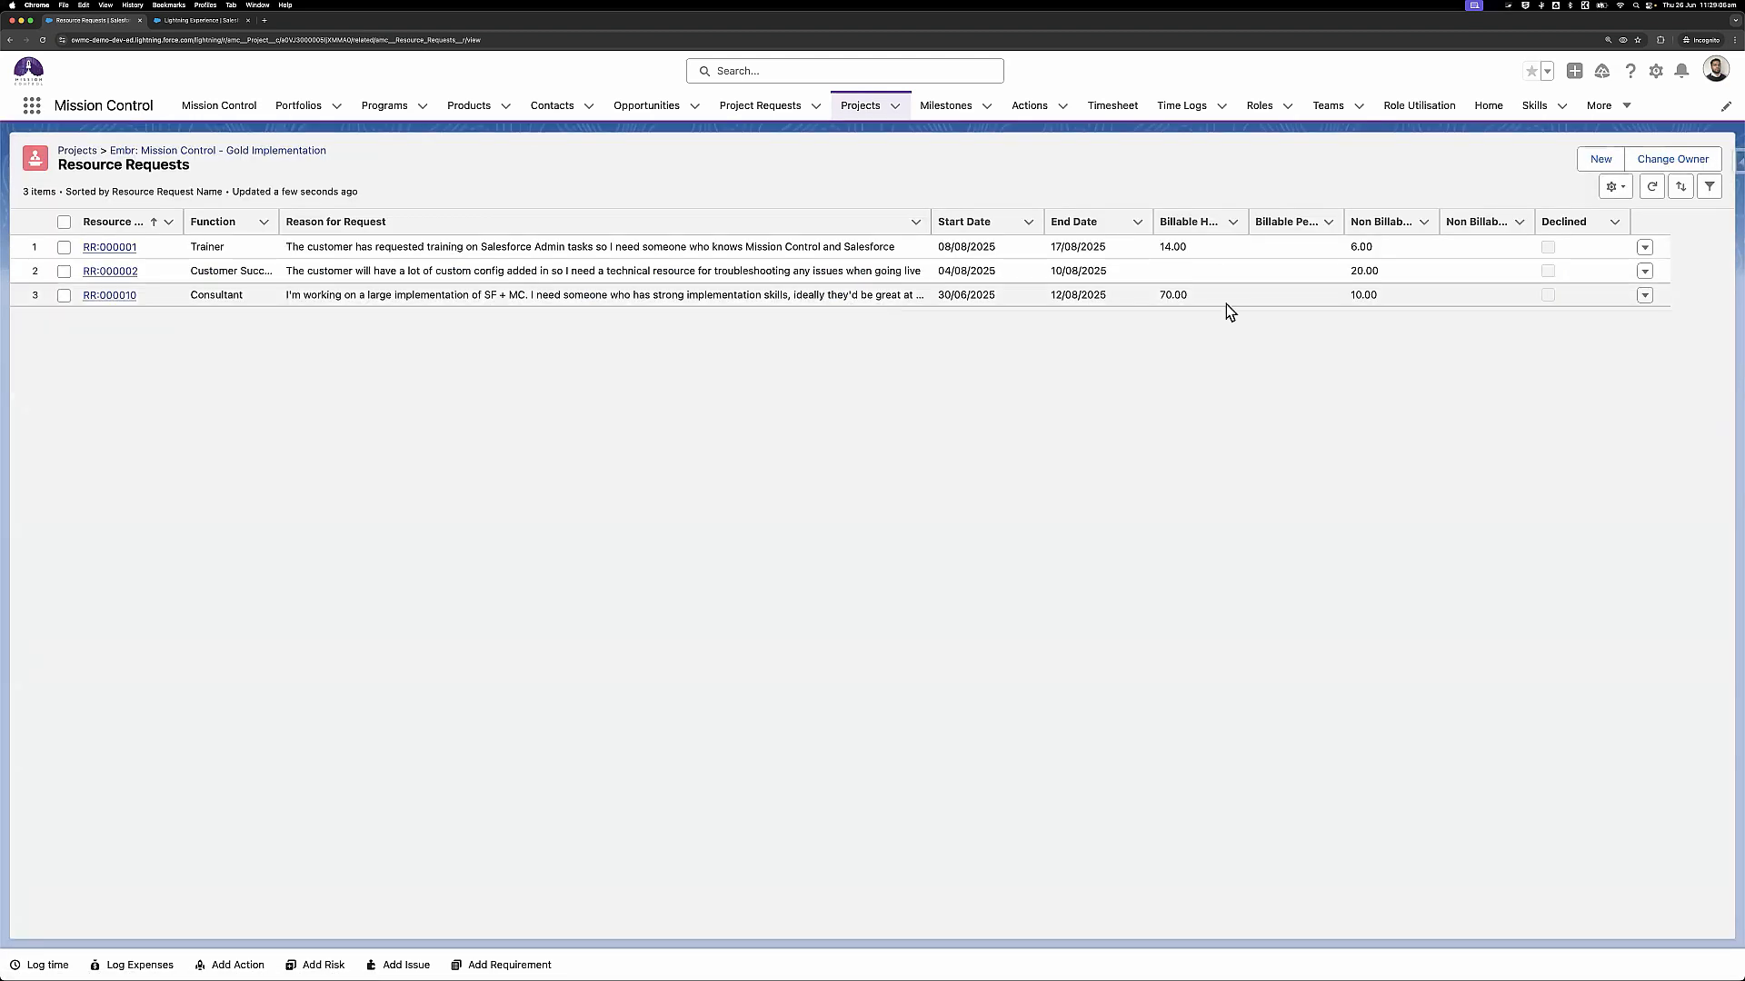
# Open the project's Consultant resource request for editing, check its schedule and assigned resource, and close it without changes
pyautogui.click(1644, 296)
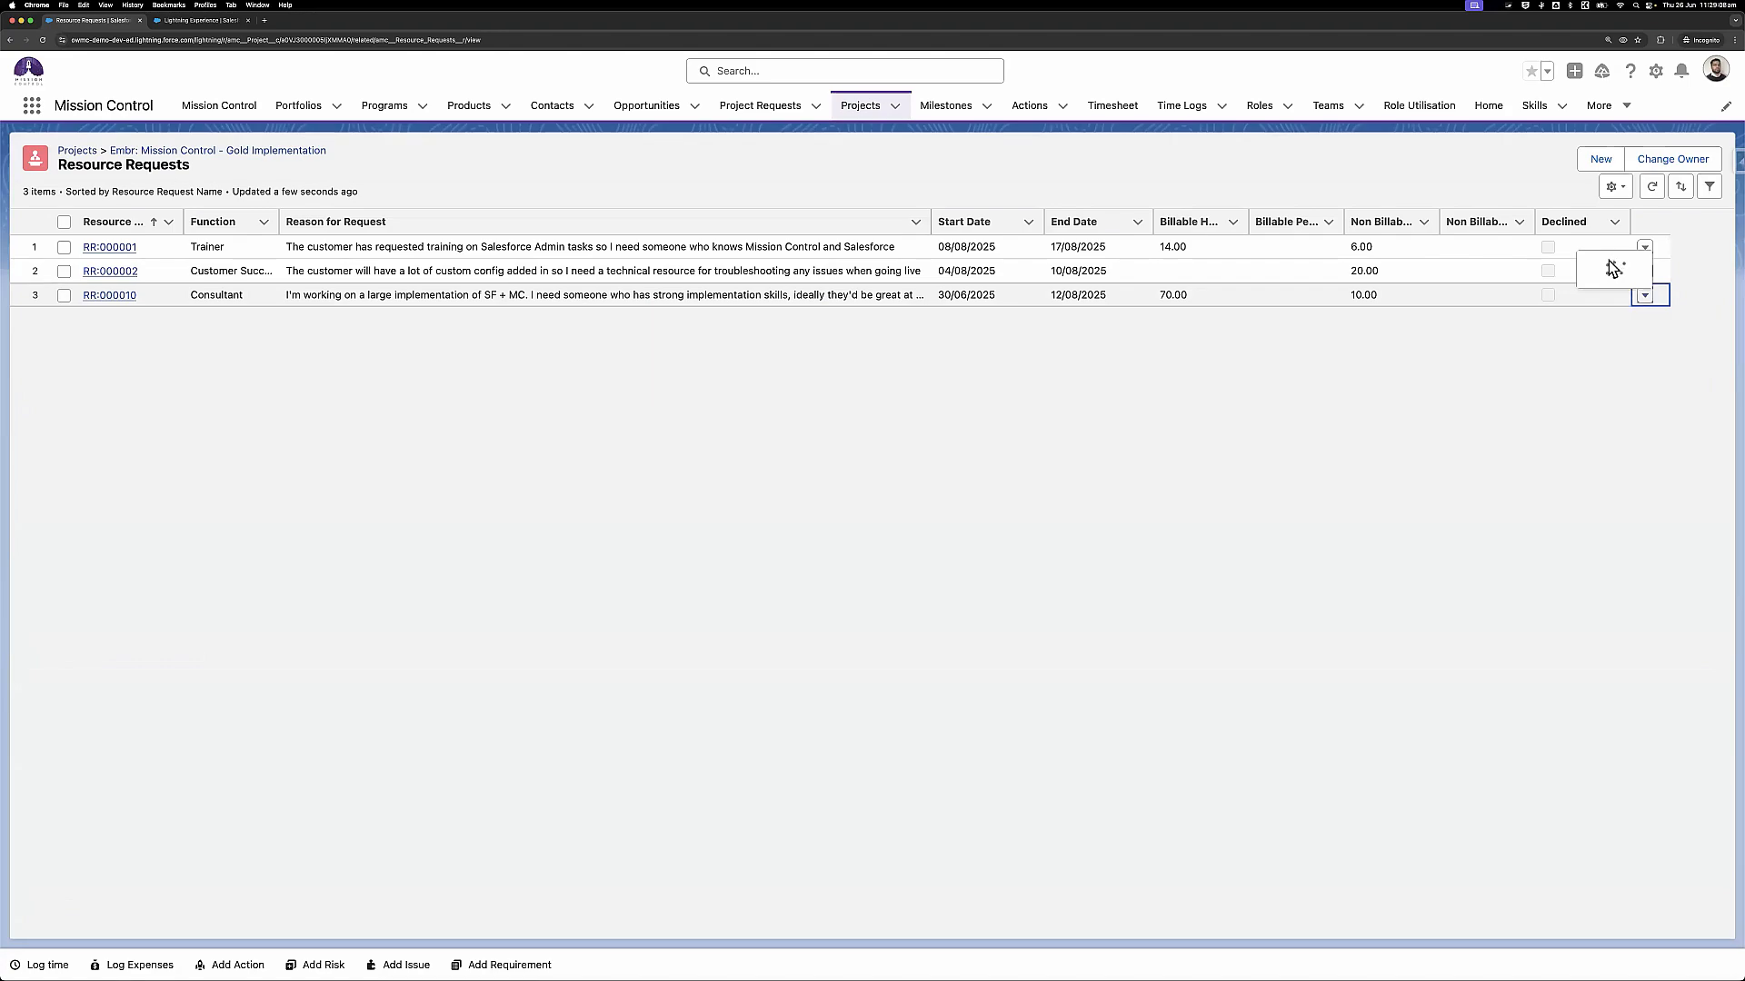
pyautogui.click(1606, 261)
pyautogui.scroll(-5, 783, 613)
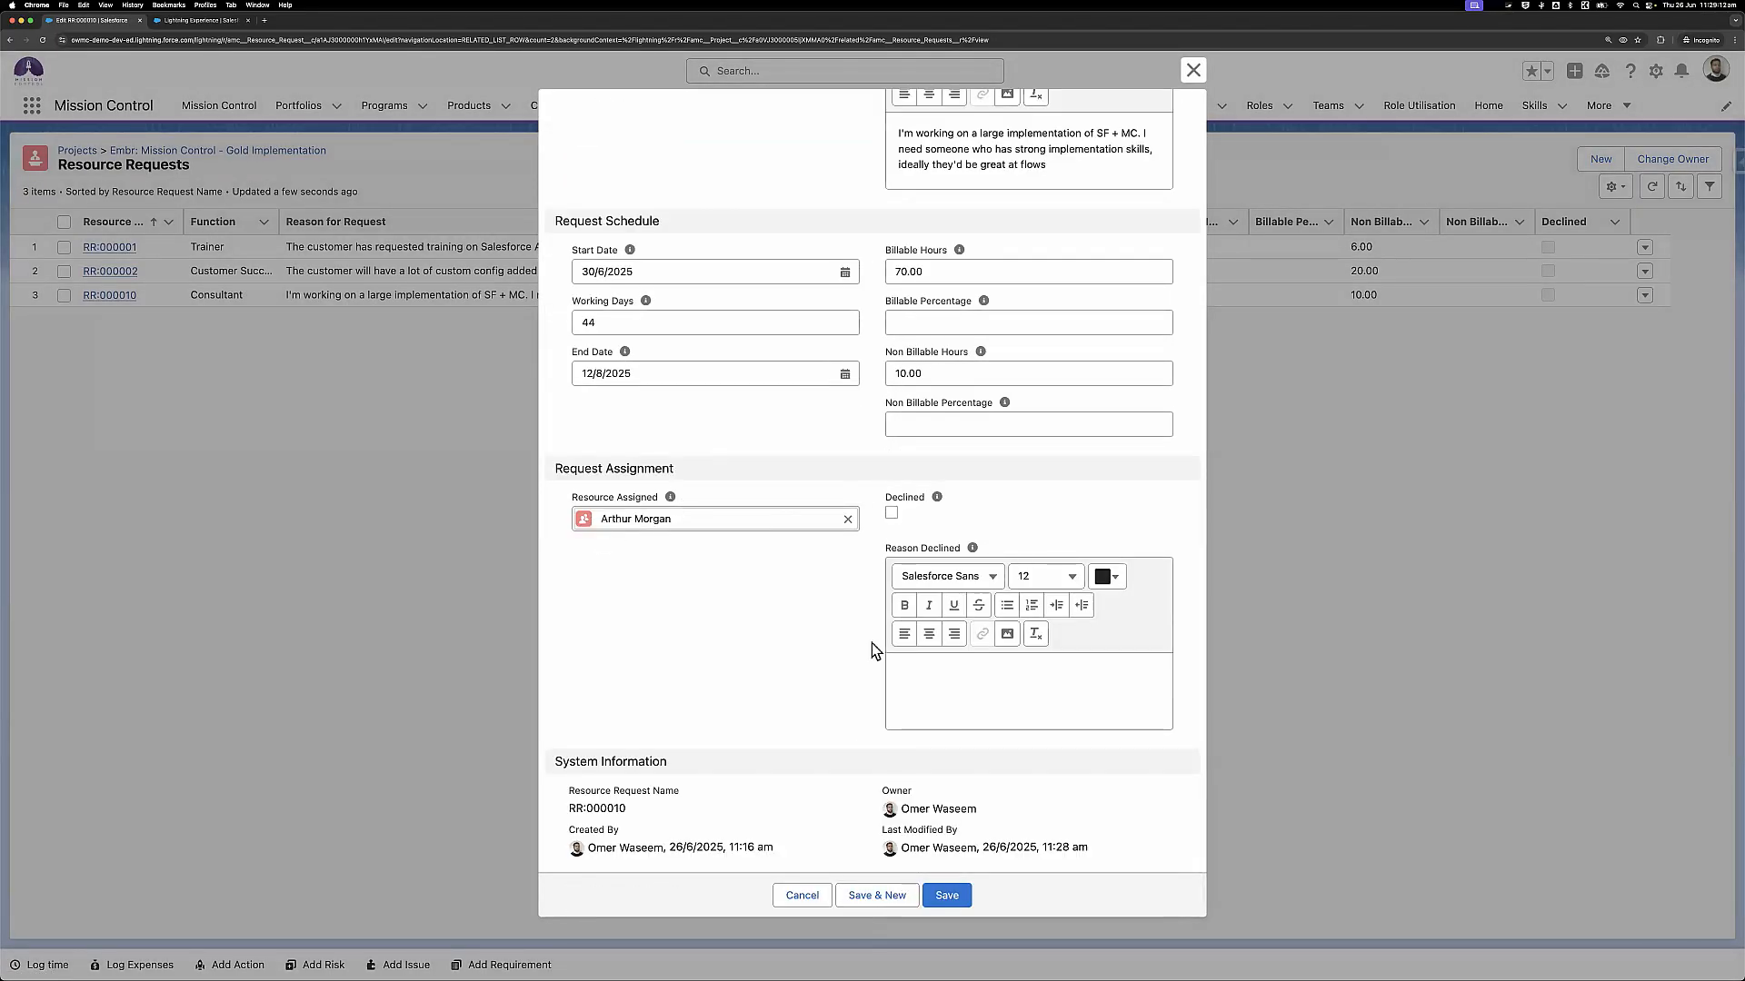
pyautogui.scroll(5, 871, 642)
pyautogui.press('Escape')
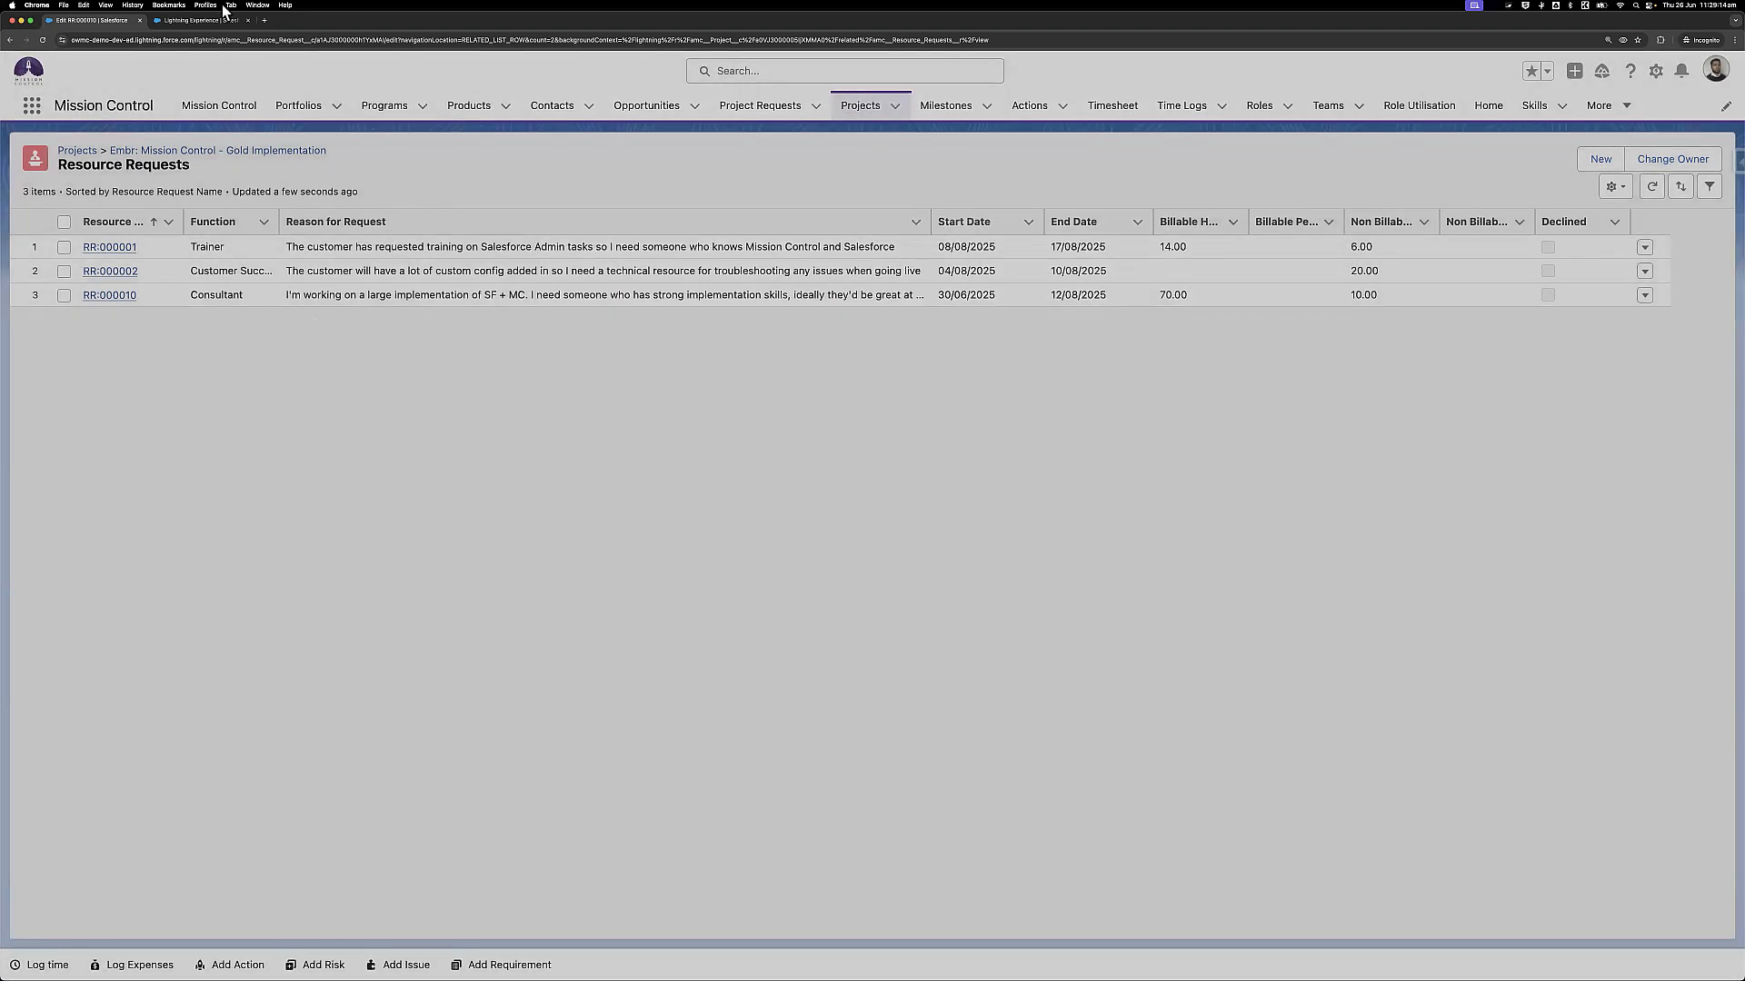
# Switch to the Resource Planner and view the Embr project's Customer Success request with its search criteria expanded
pyautogui.click(212, 21)
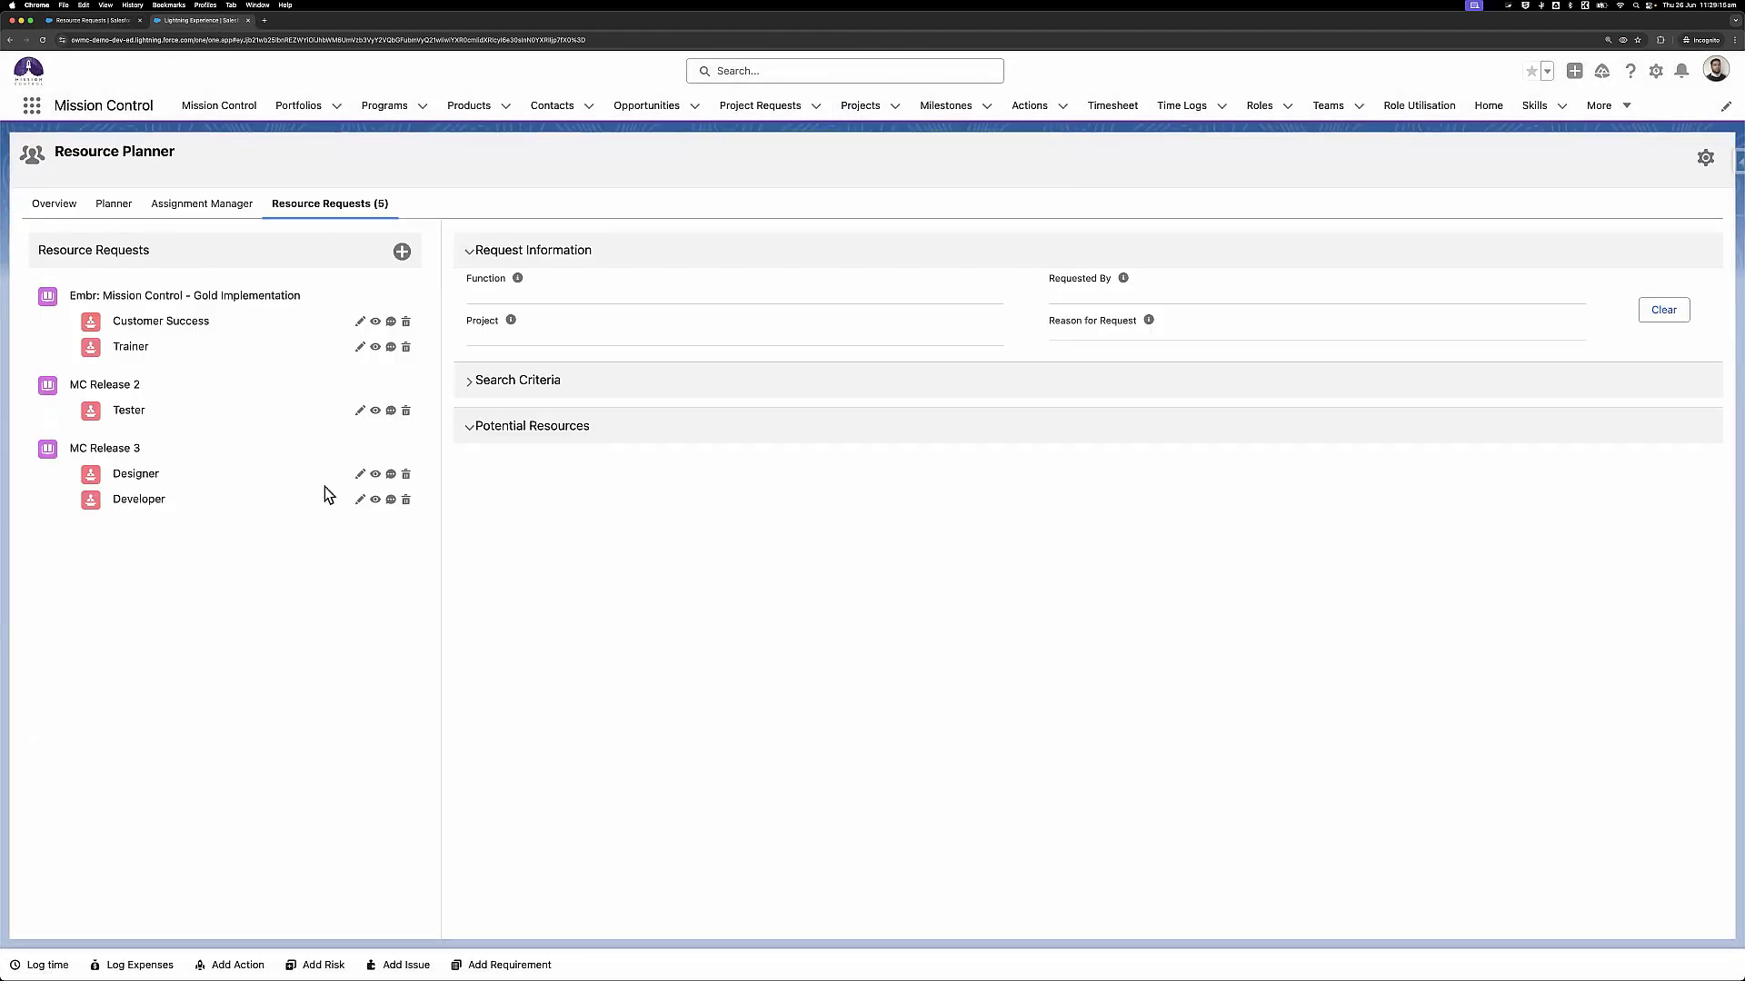
pyautogui.click(376, 323)
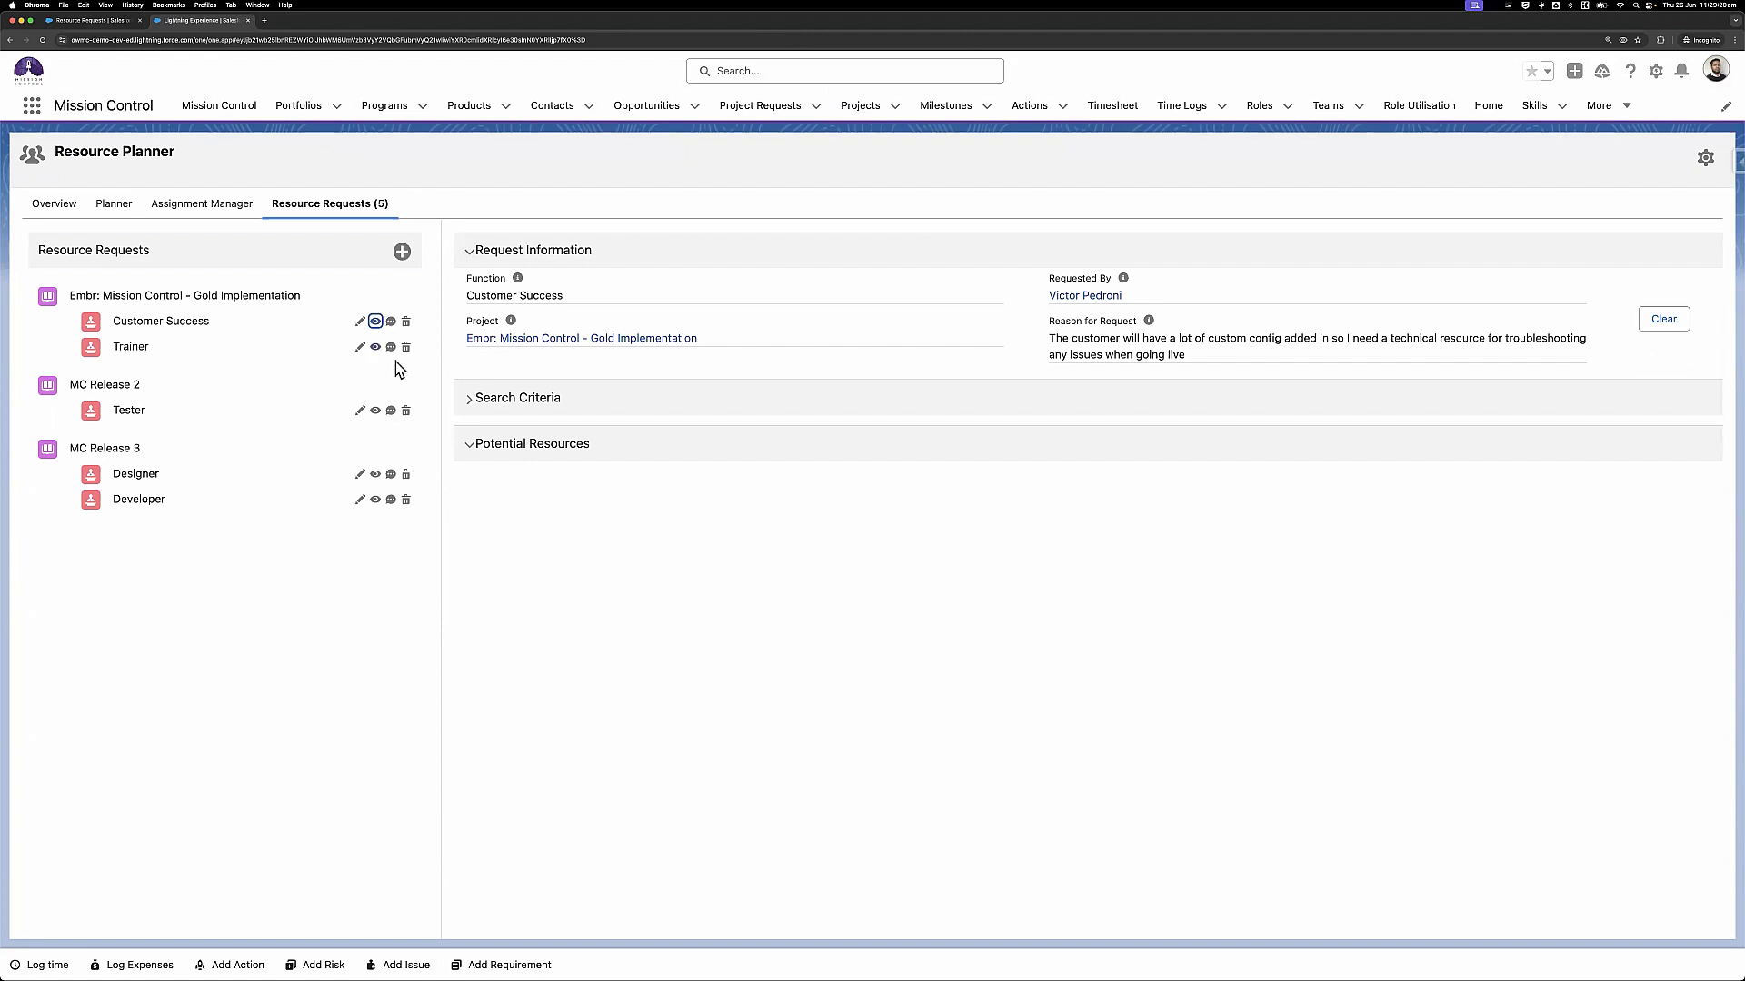
pyautogui.click(569, 406)
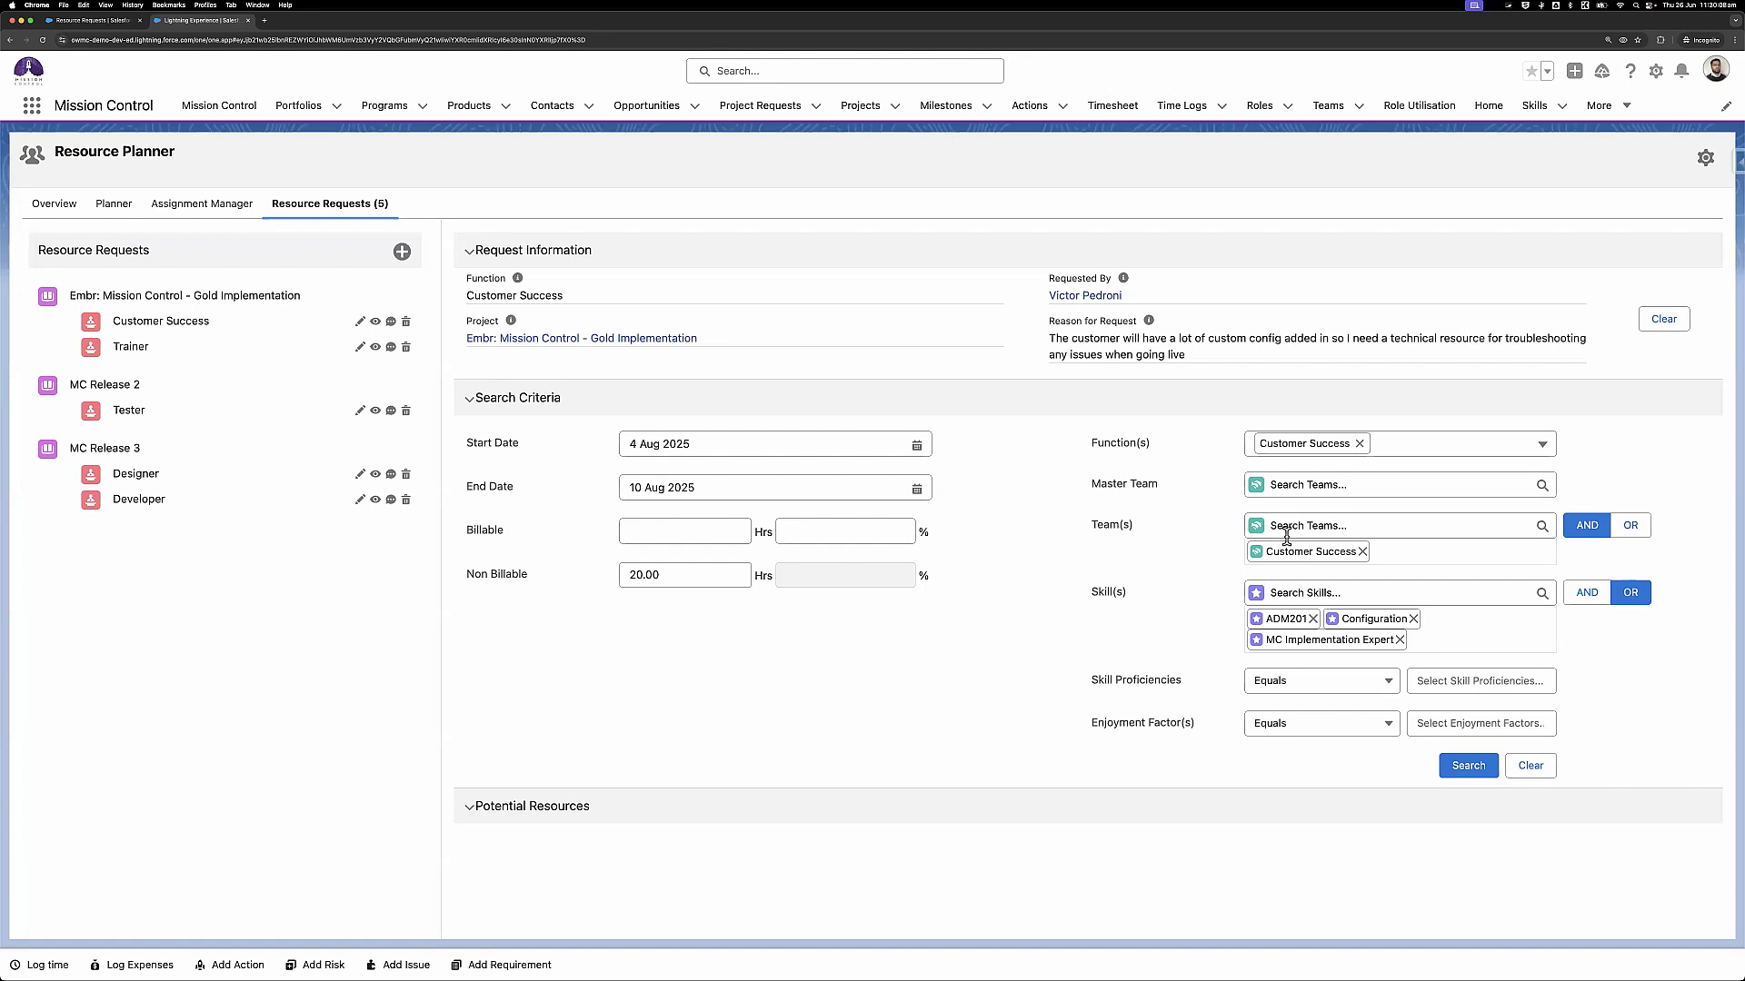
# Remove the Customer Success function from the search criteria and search for potential resources
pyautogui.click(1359, 443)
pyautogui.click(1297, 443)
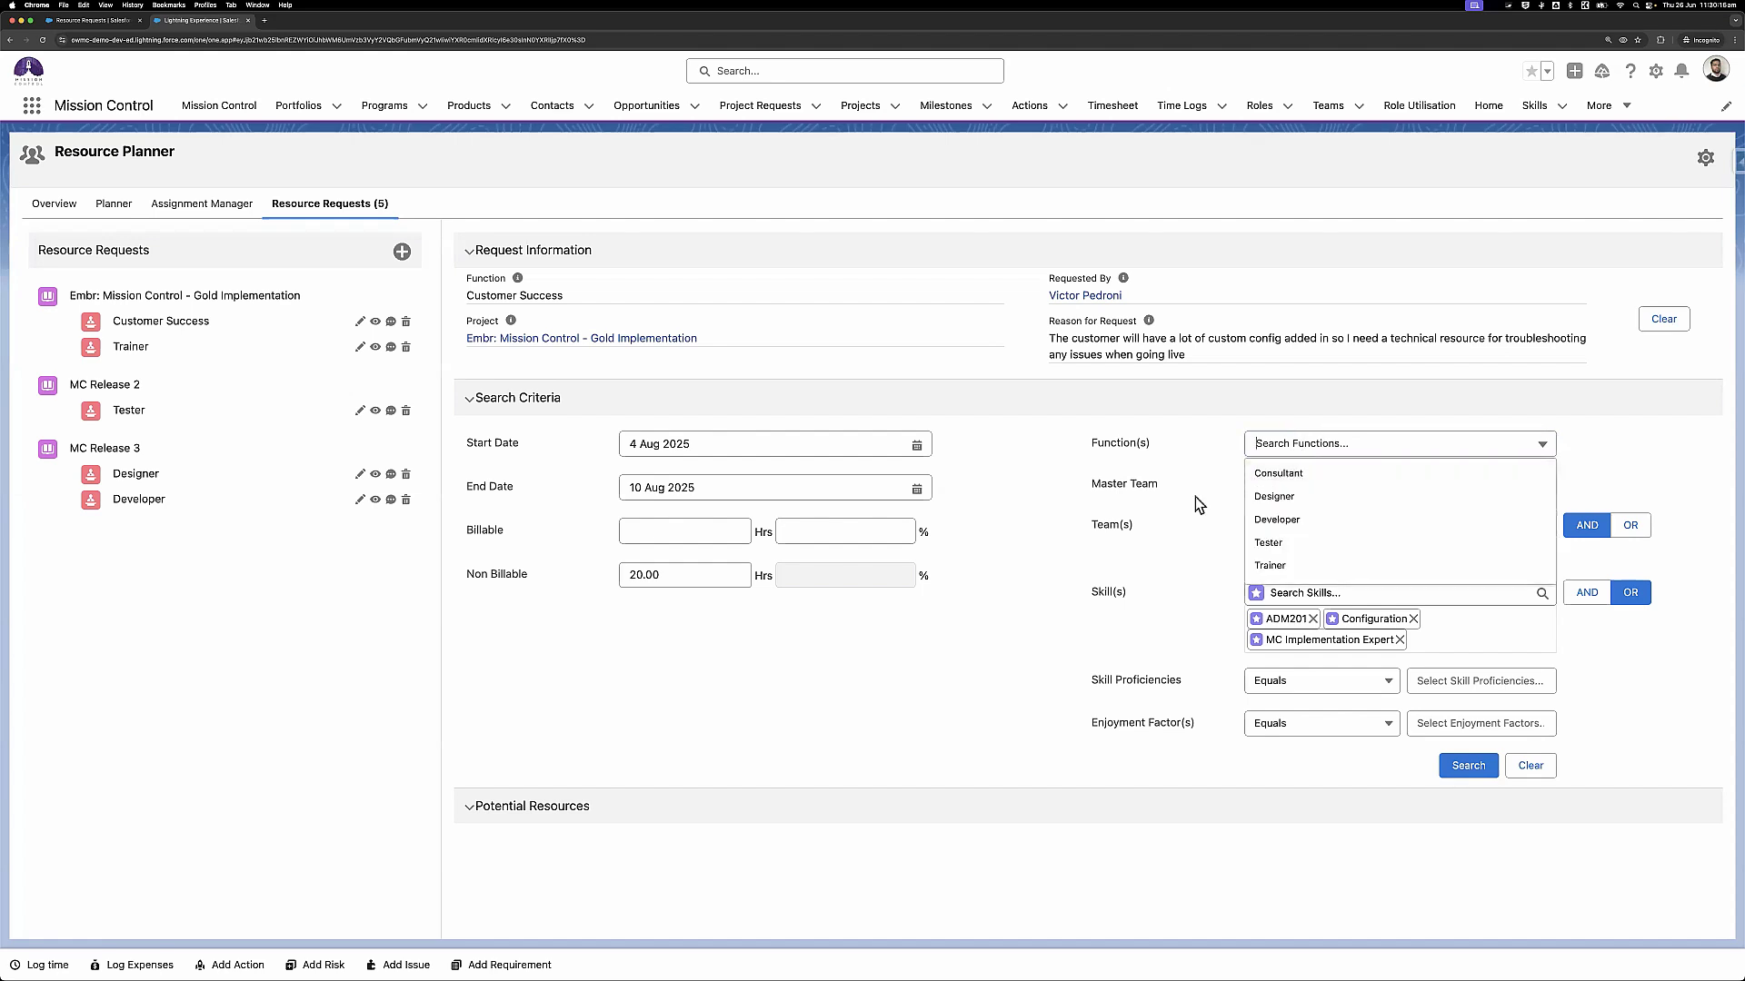
pyautogui.scroll(-1, 1317, 508)
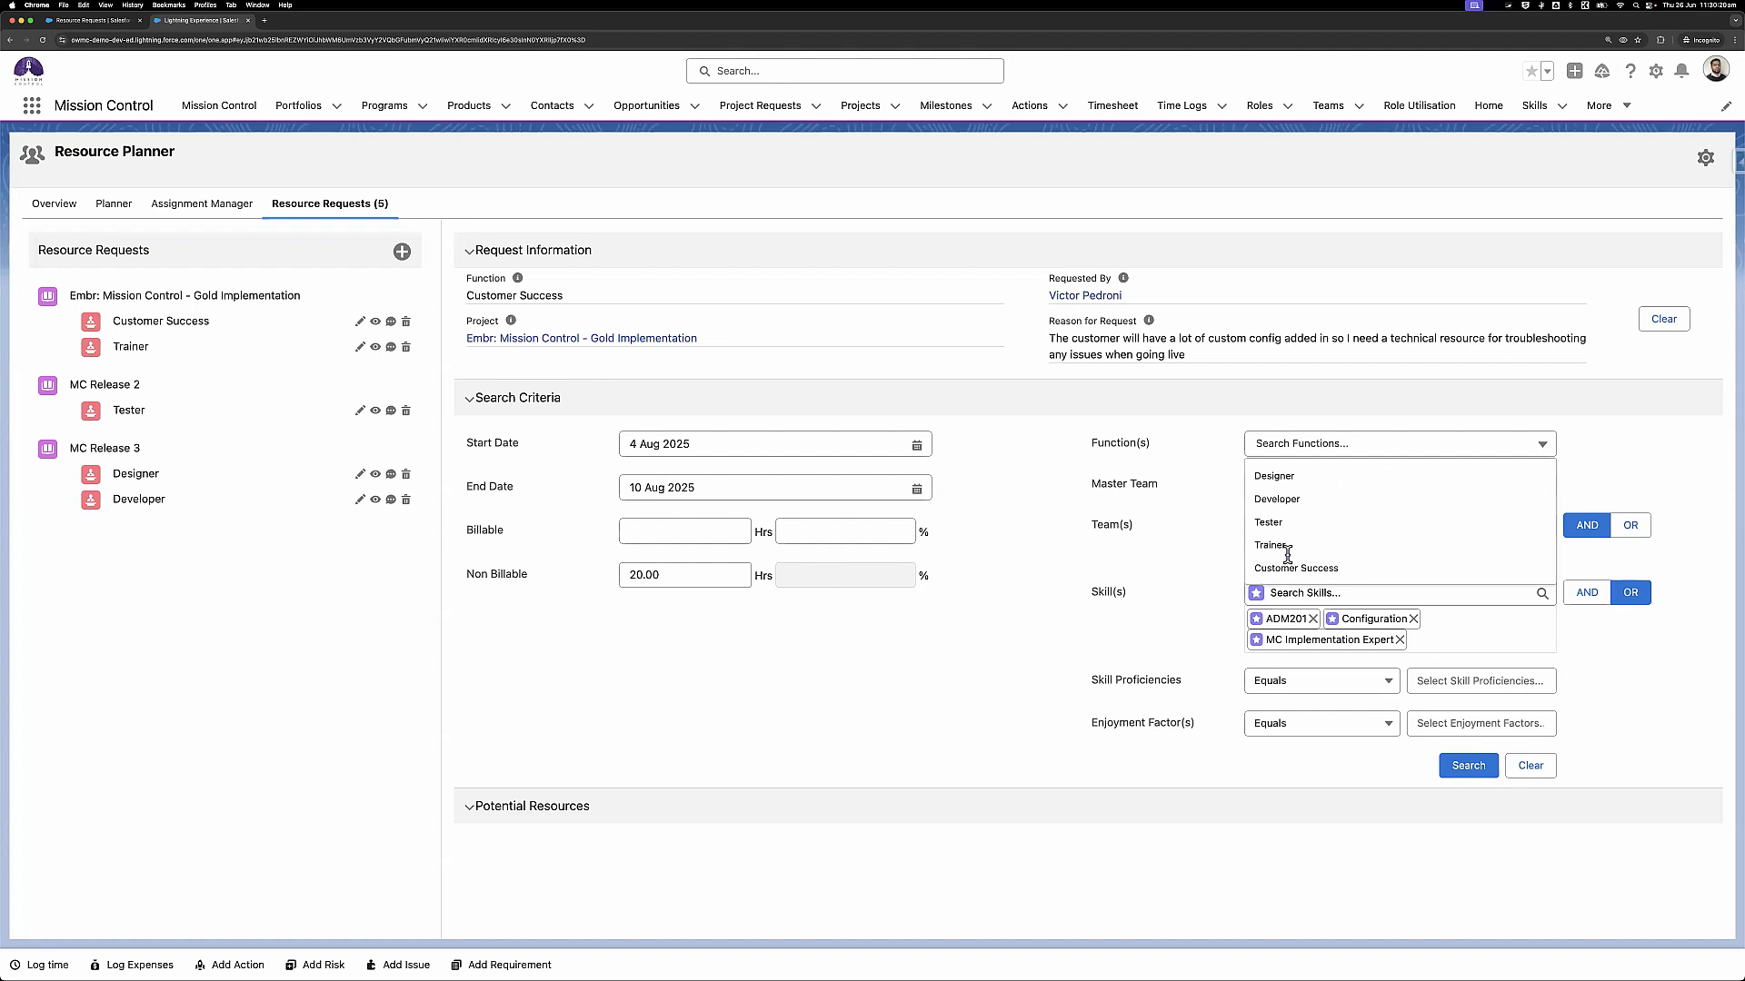
pyautogui.click(1542, 444)
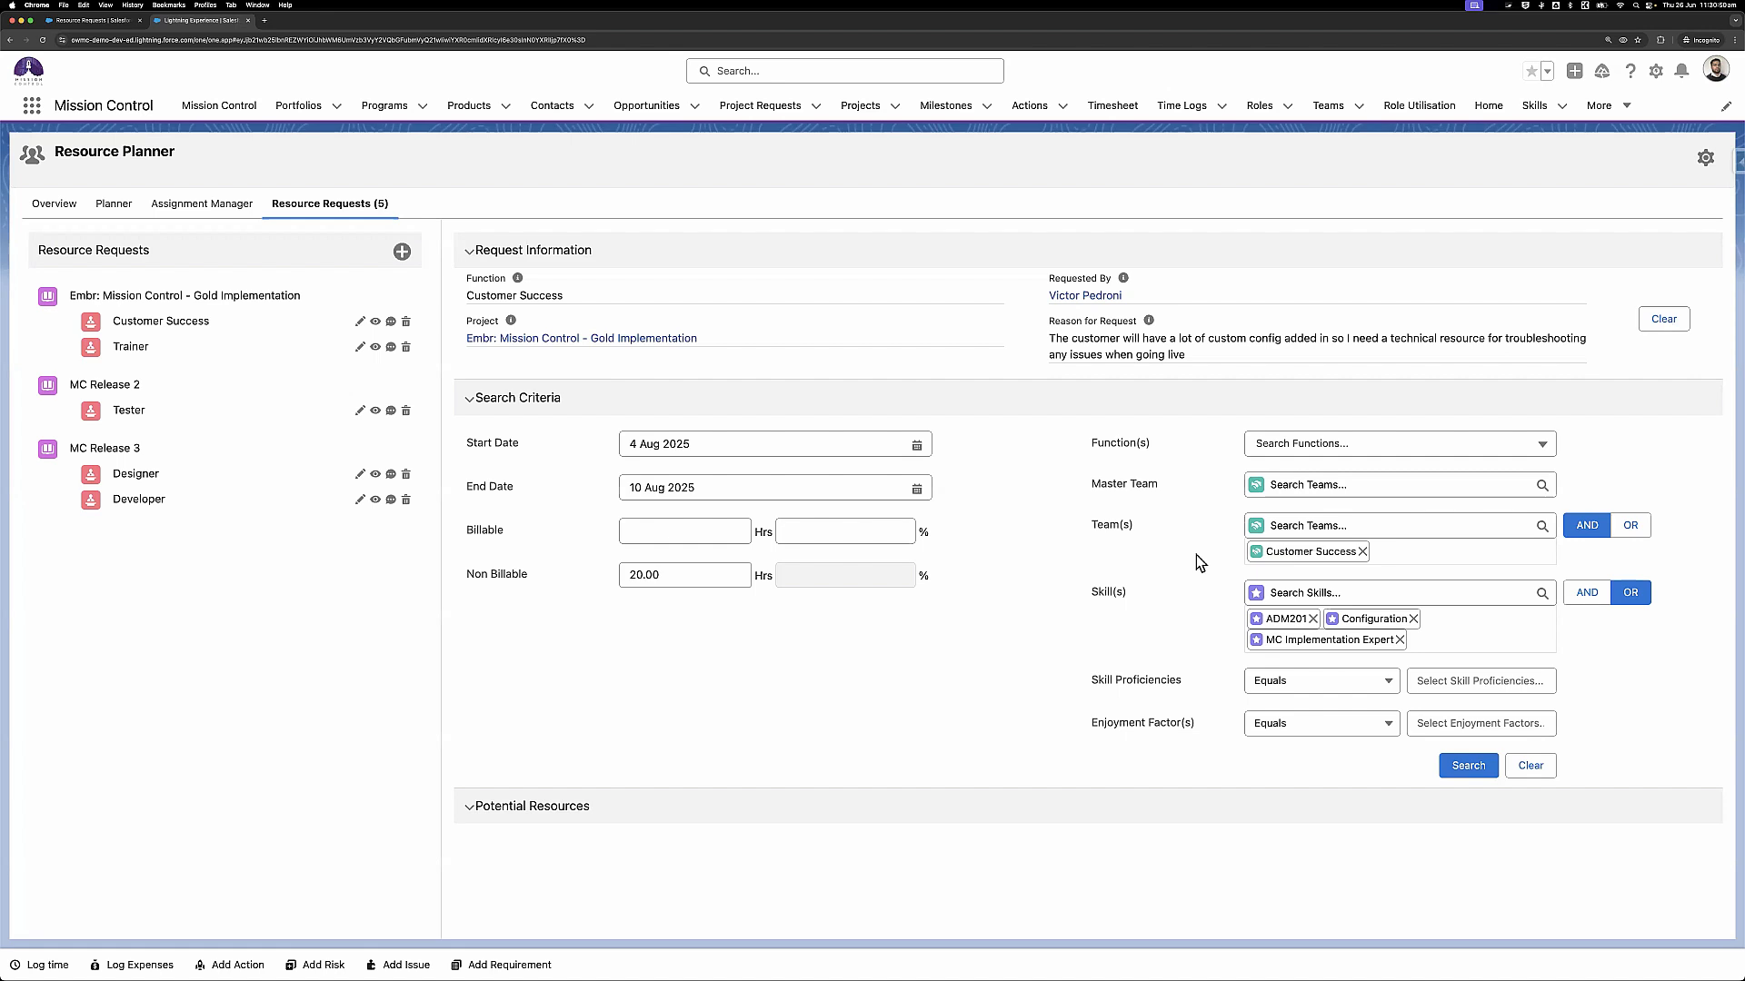
pyautogui.click(1459, 764)
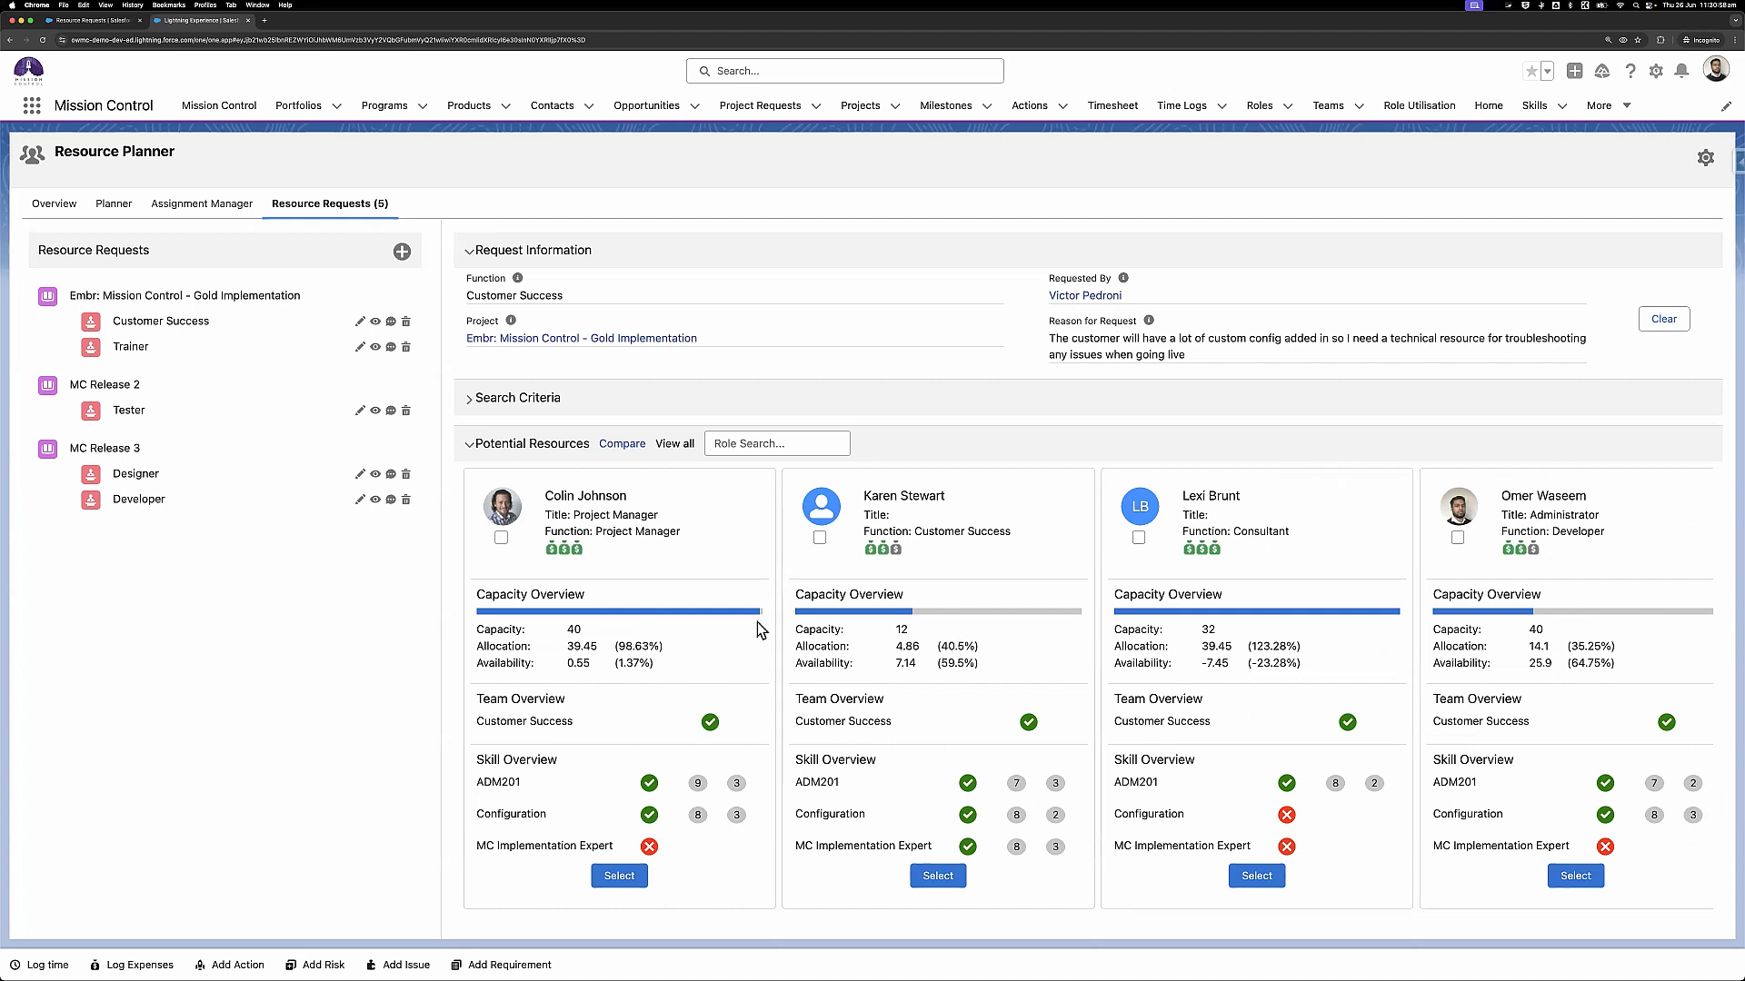
# Compare the two Customer Success candidates and the Developer candidate among the potential resources
pyautogui.hscroll(5, 1265, 614)
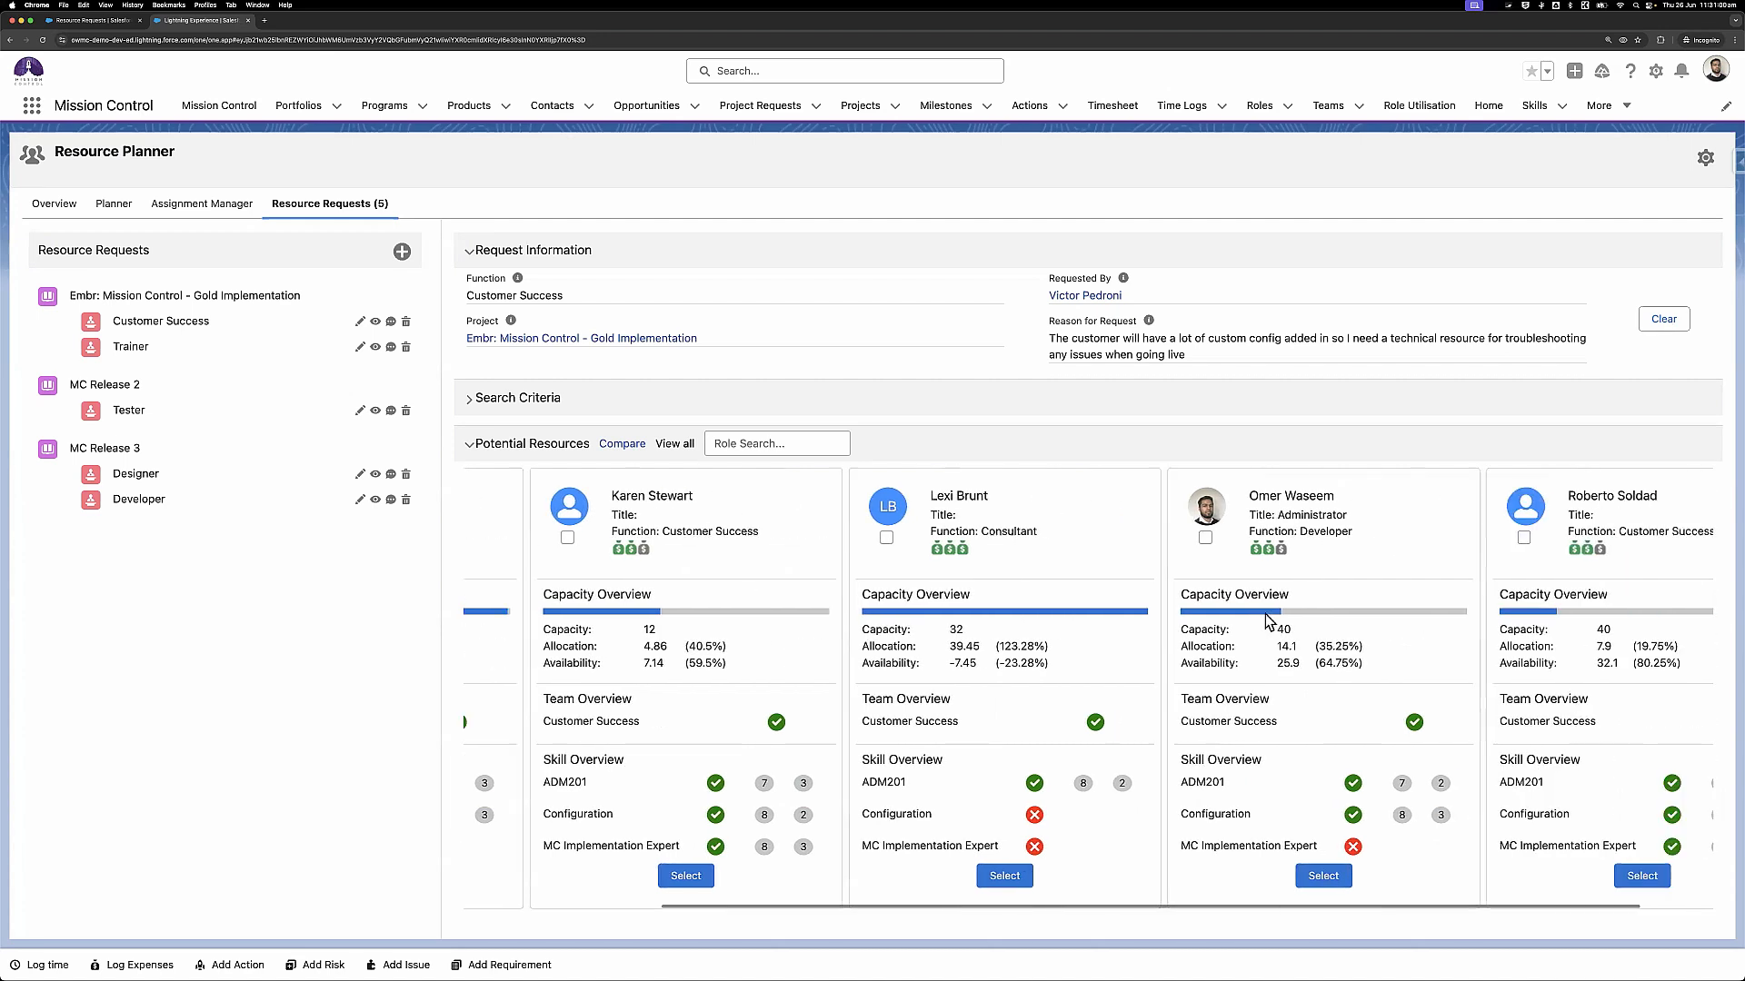
pyautogui.hscroll(-5, 858, 567)
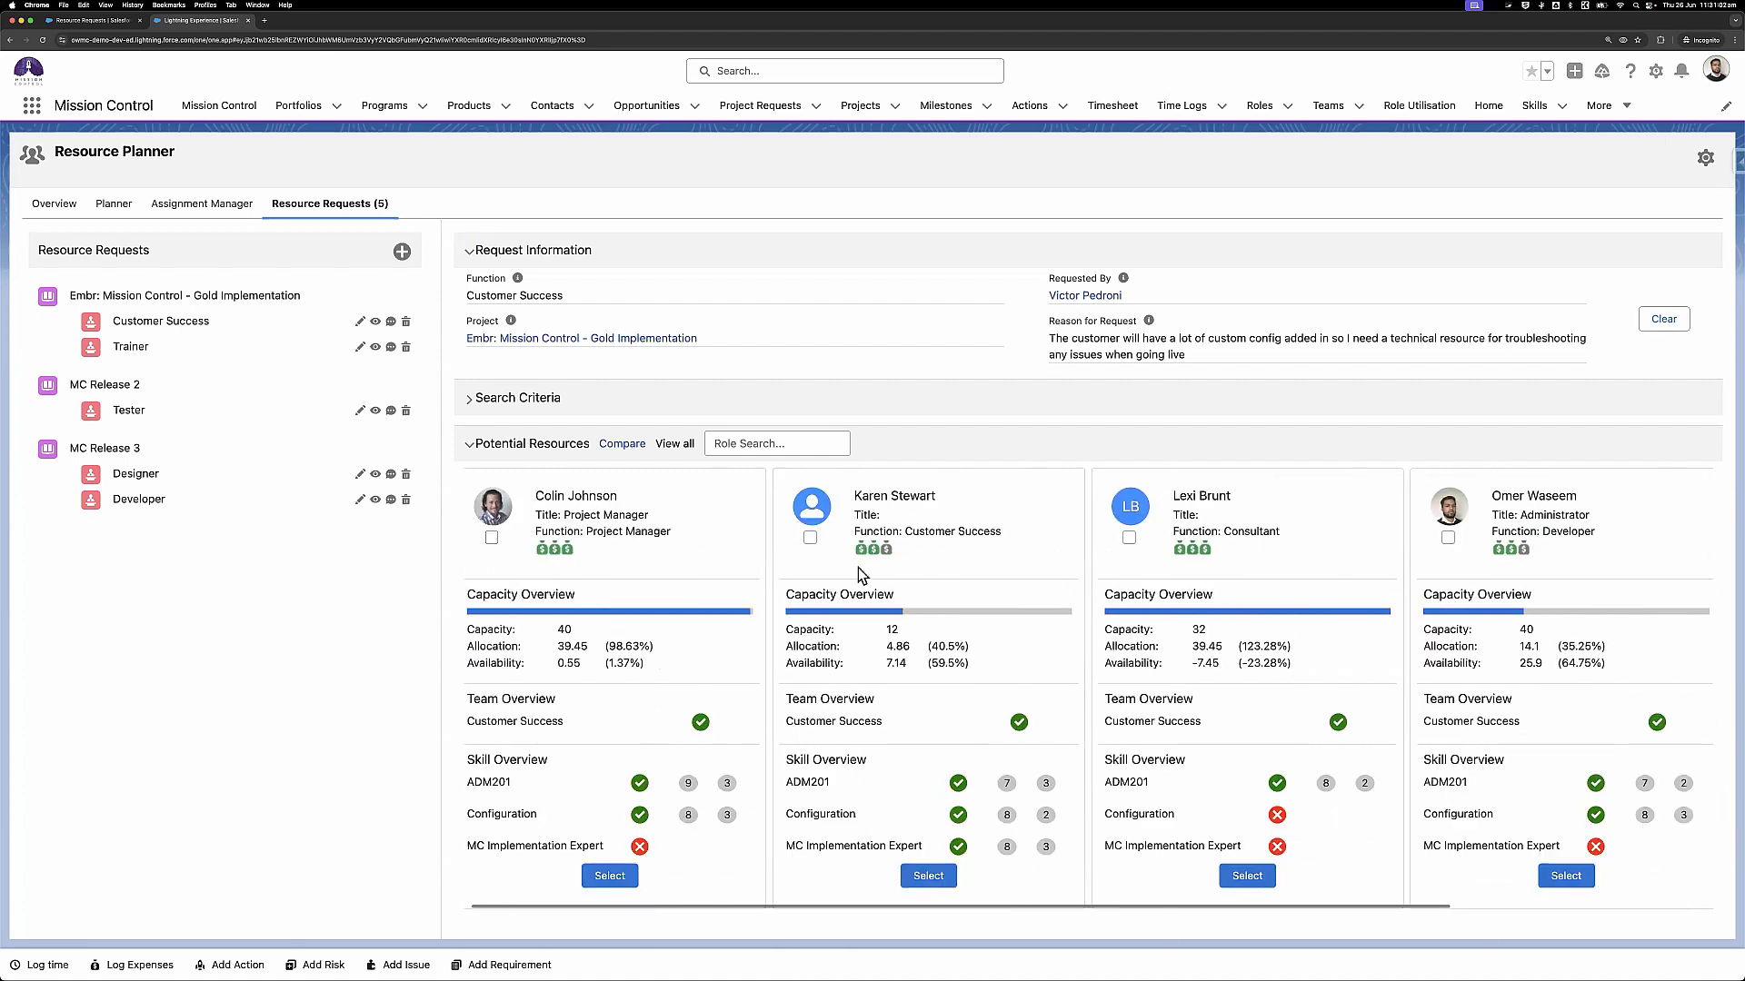
pyautogui.click(810, 538)
pyautogui.hscroll(5, 1108, 543)
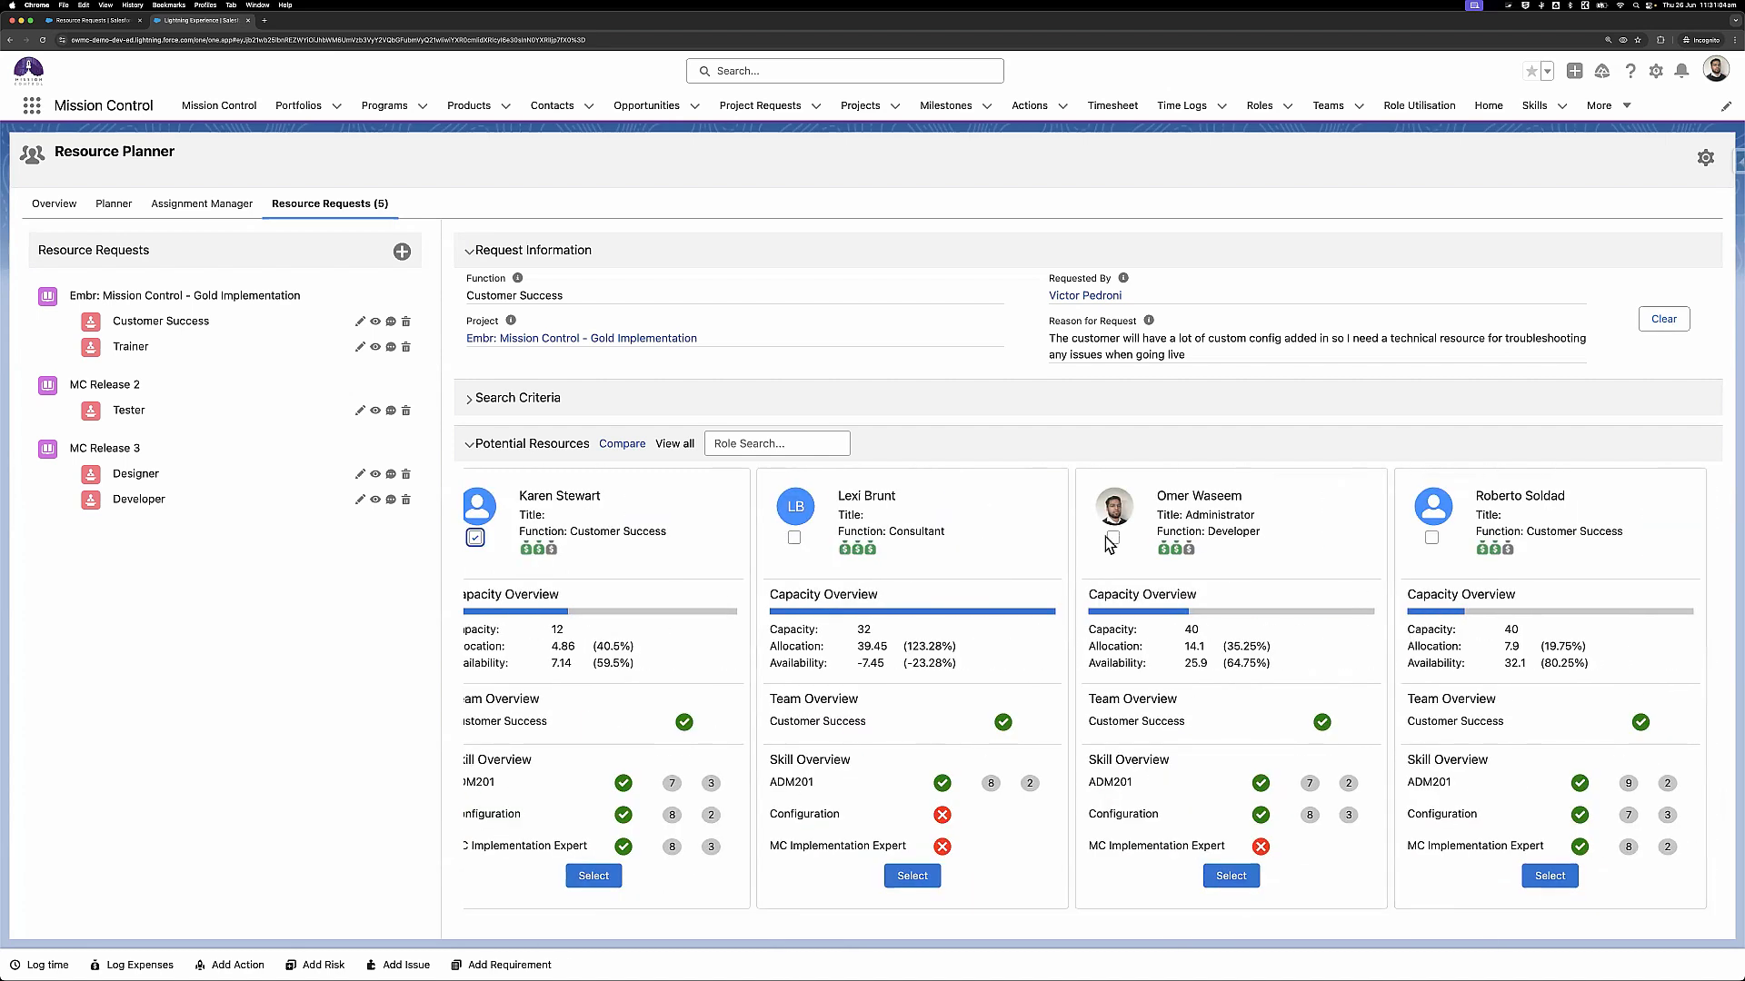
pyautogui.click(1111, 538)
pyautogui.click(1431, 538)
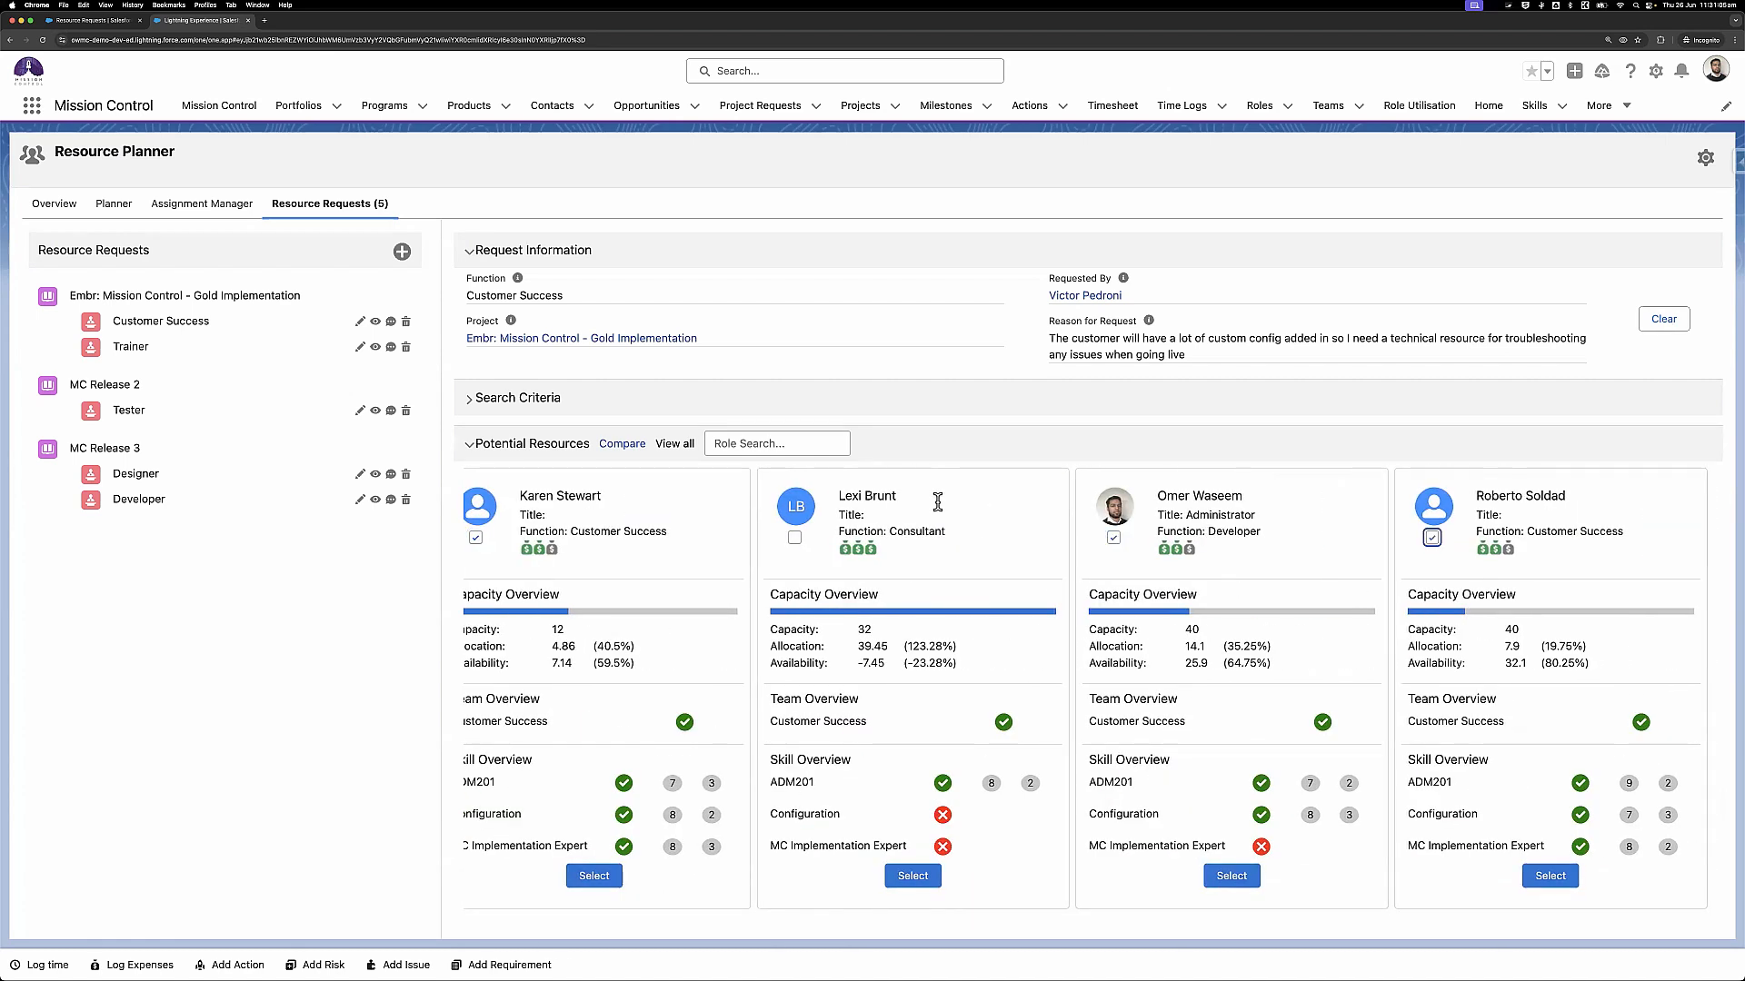
pyautogui.click(622, 444)
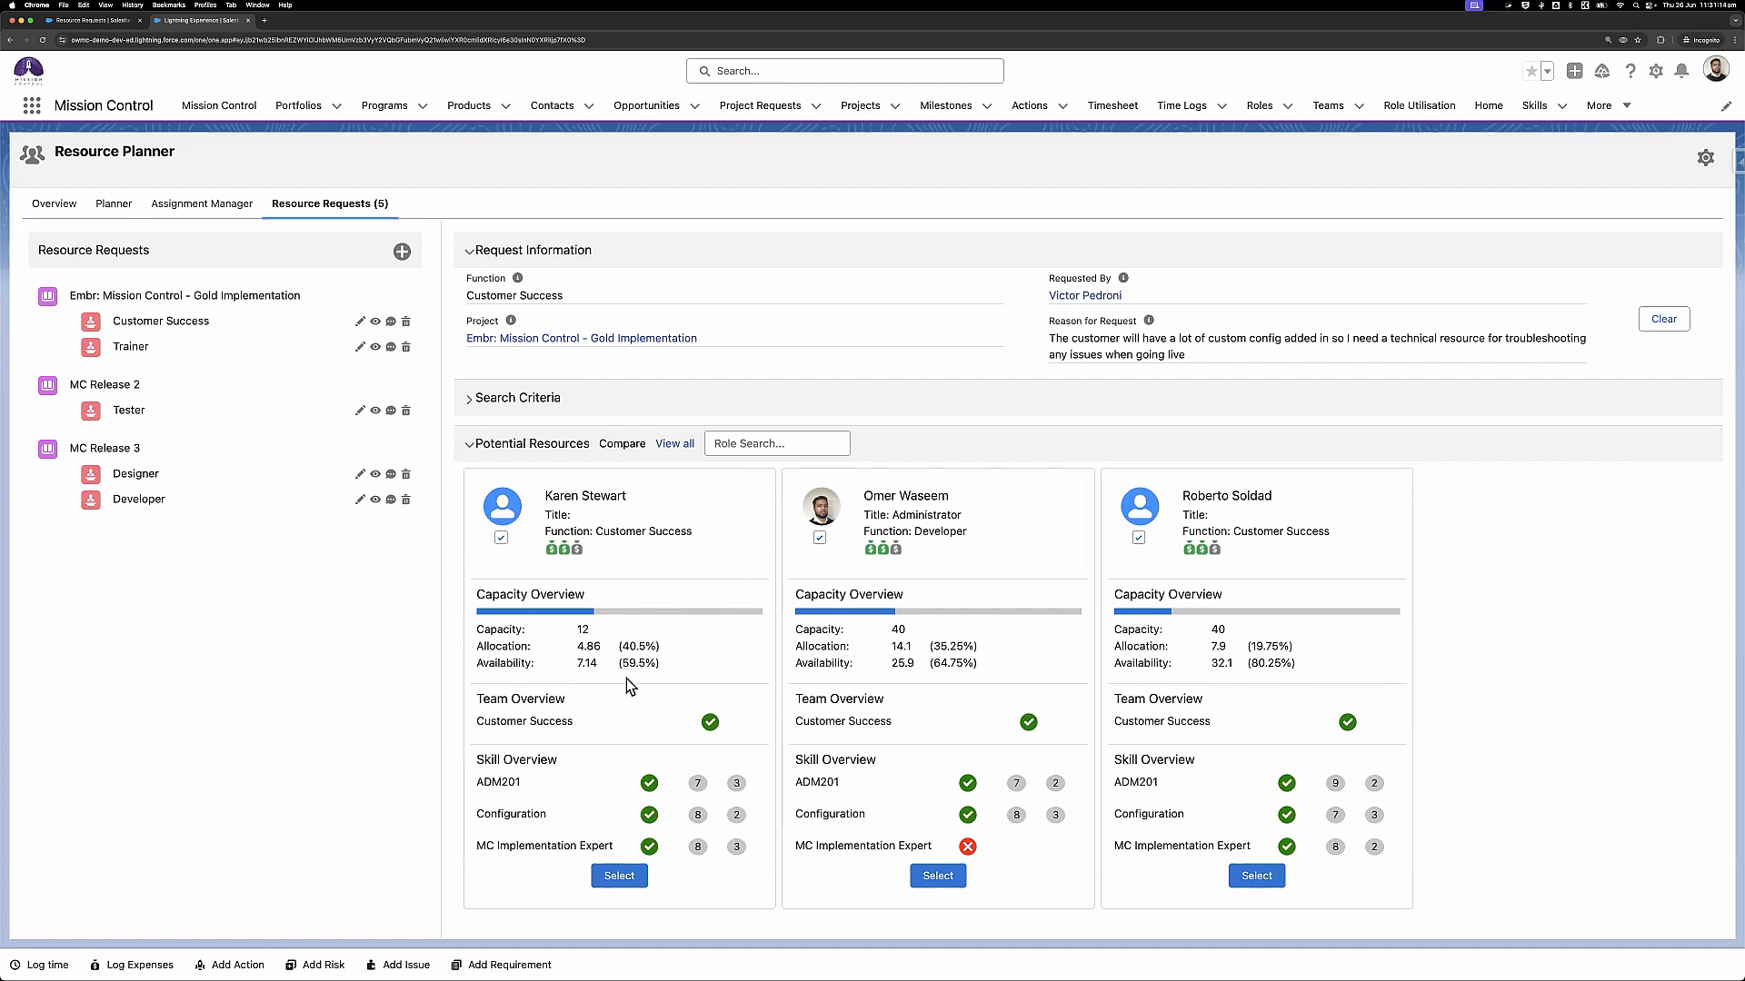
# Select the compared Customer Success candidate with 80.25% availability and clear the Non Billable hours in the role forecast
pyautogui.doubleClick(577, 669)
pyautogui.click(1251, 876)
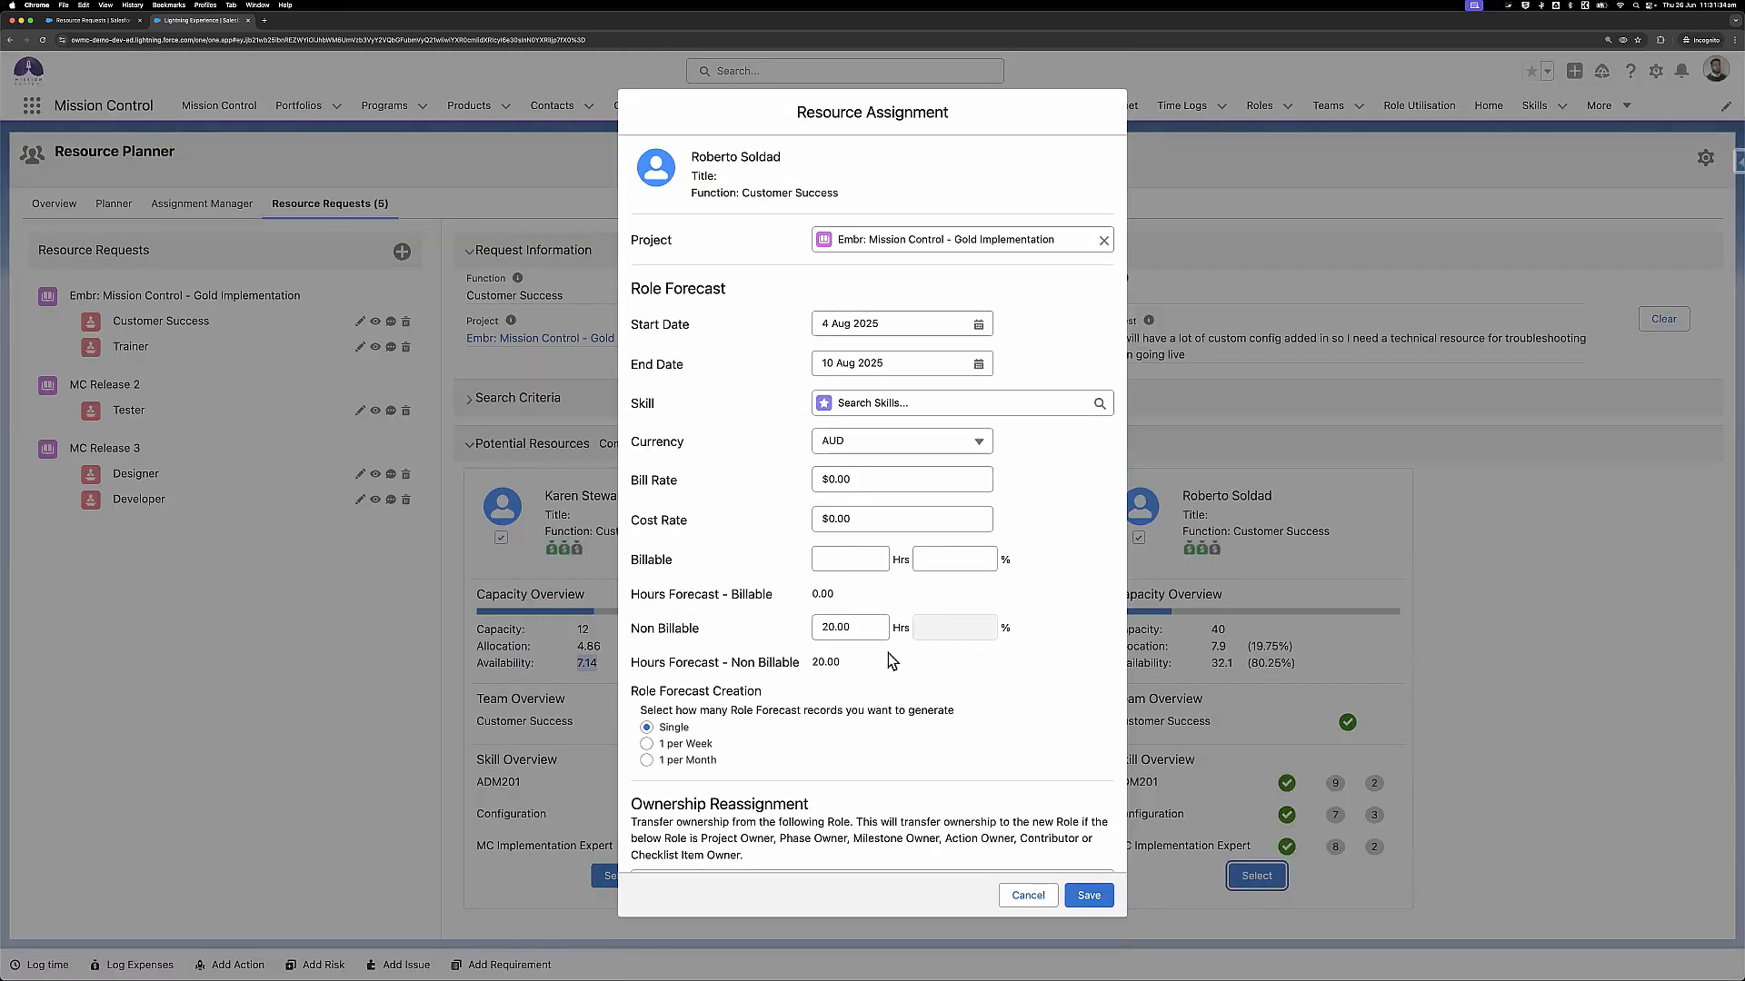
pyautogui.click(854, 629)
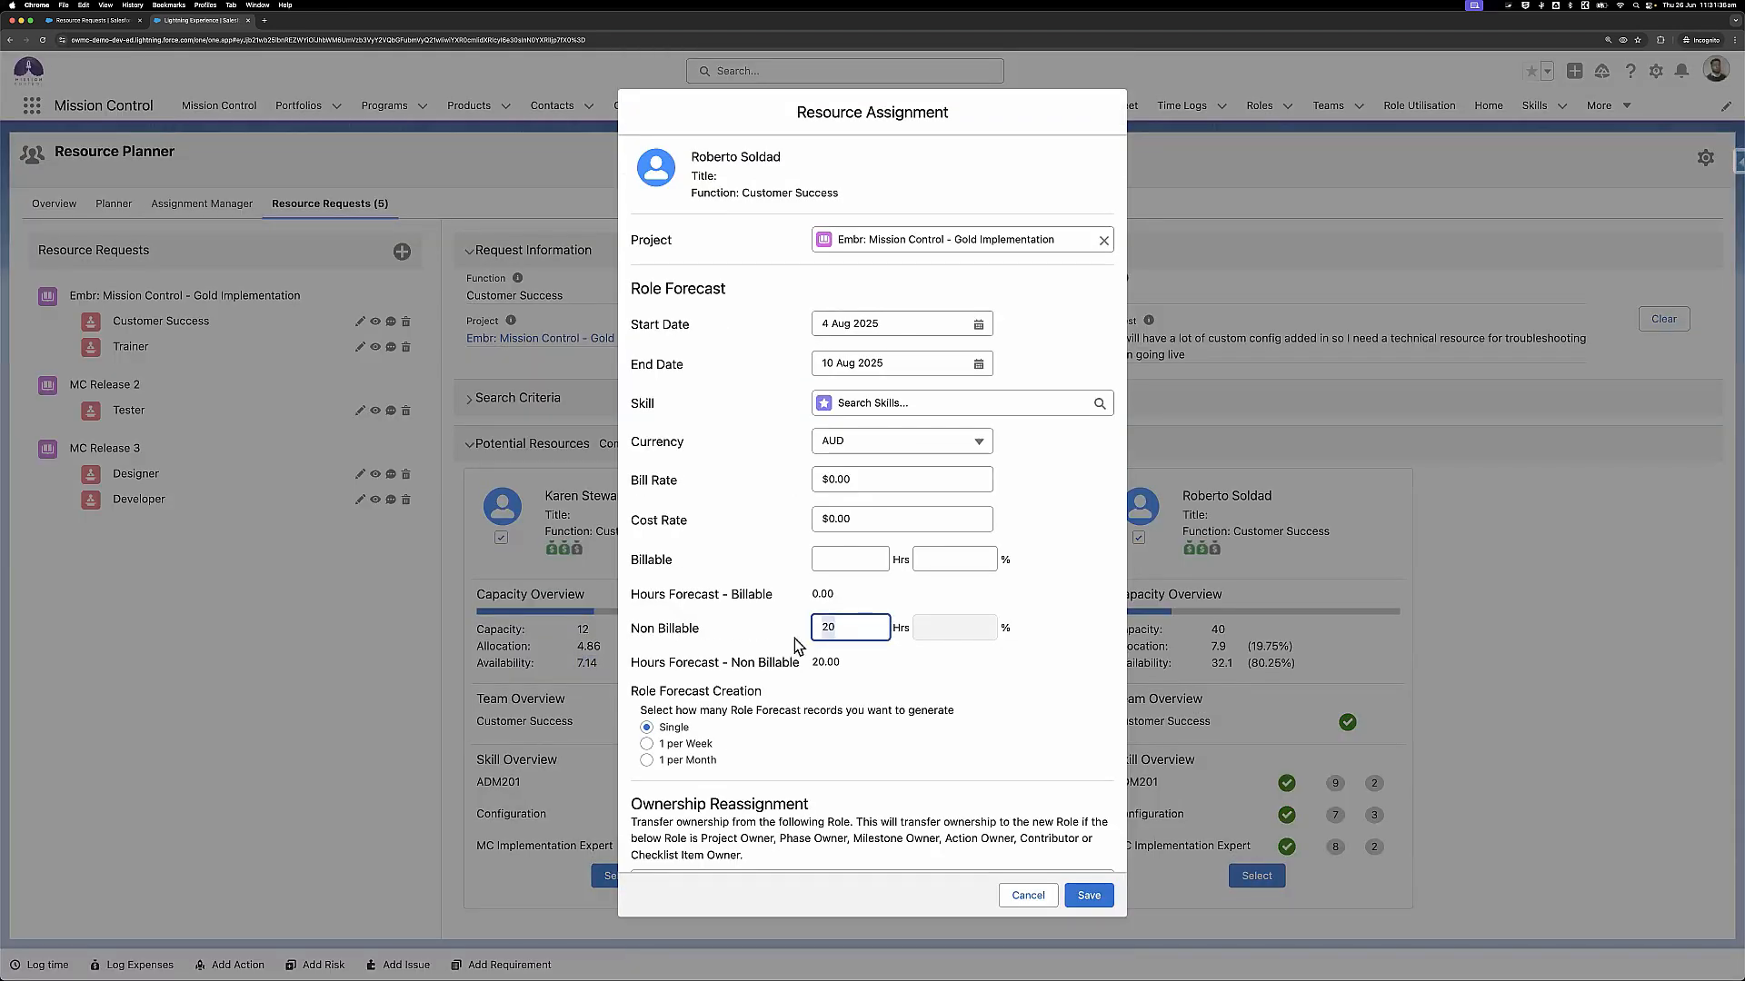
pyautogui.press('BackSpace')
pyautogui.click(893, 662)
pyautogui.scroll(-2, 892, 662)
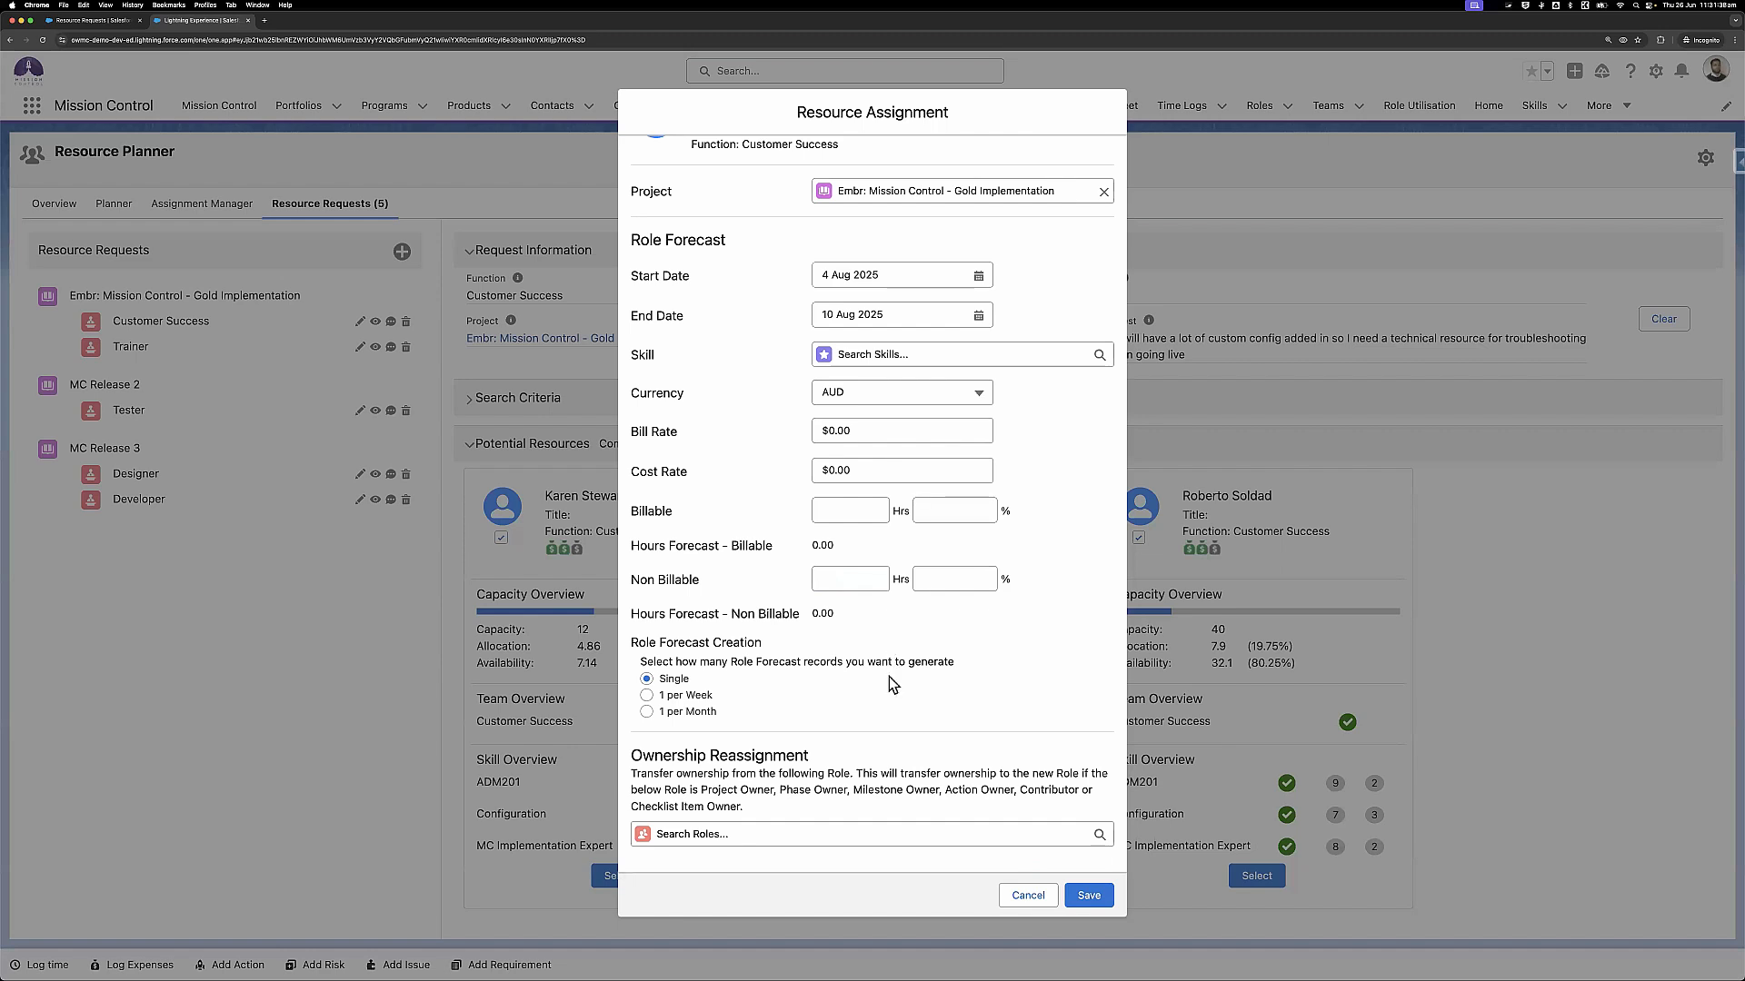
# Transfer ownership from the Placeholder Customer Support role to the selected resource, and save the resource assignment
pyautogui.click(729, 834)
pyautogui.scroll(-4, 772, 772)
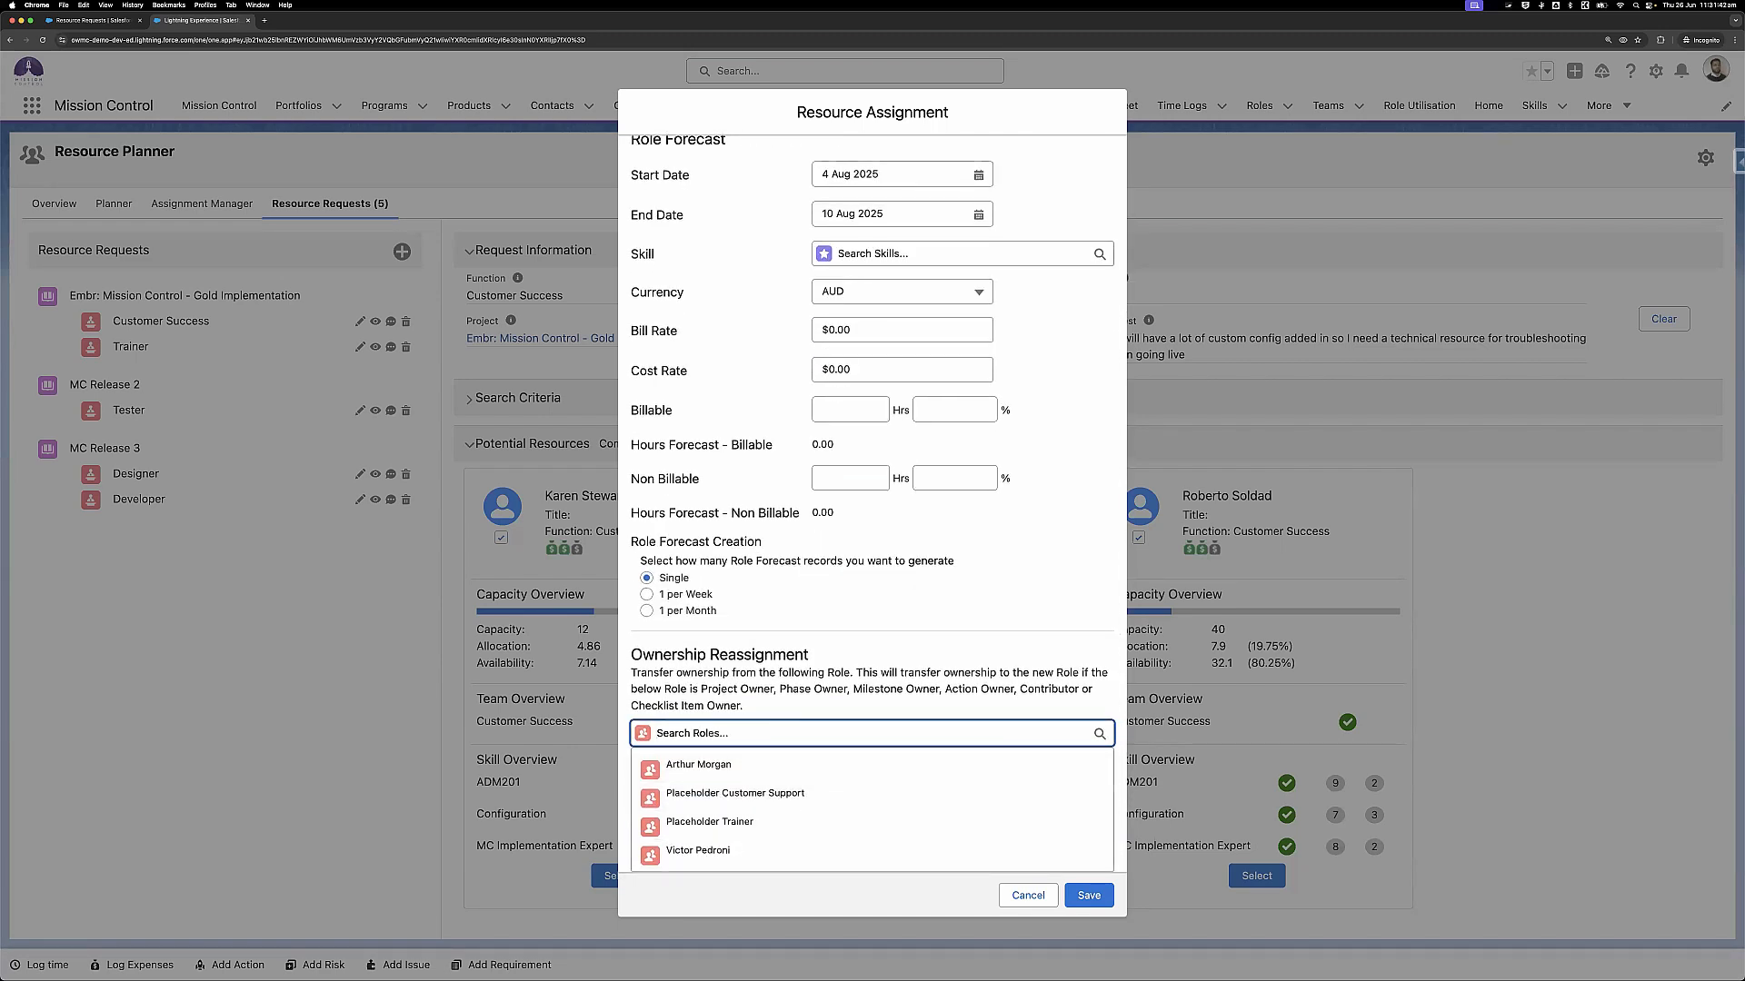
pyautogui.write('Customer')
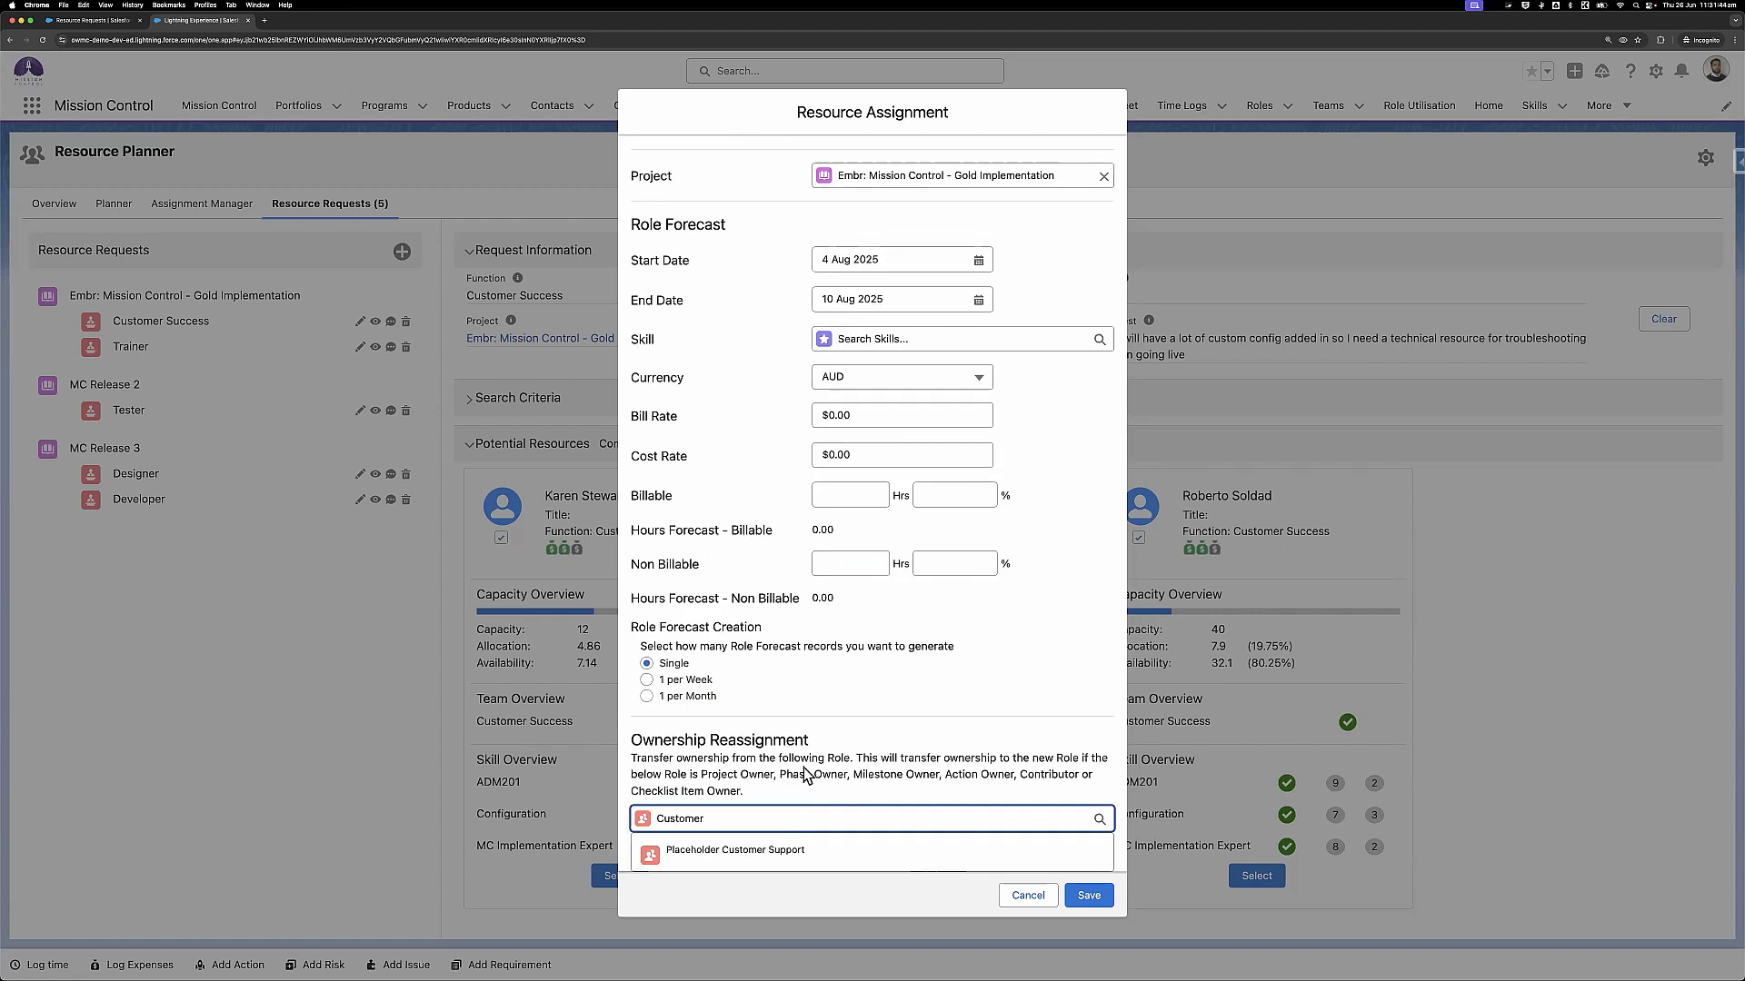
pyautogui.click(762, 851)
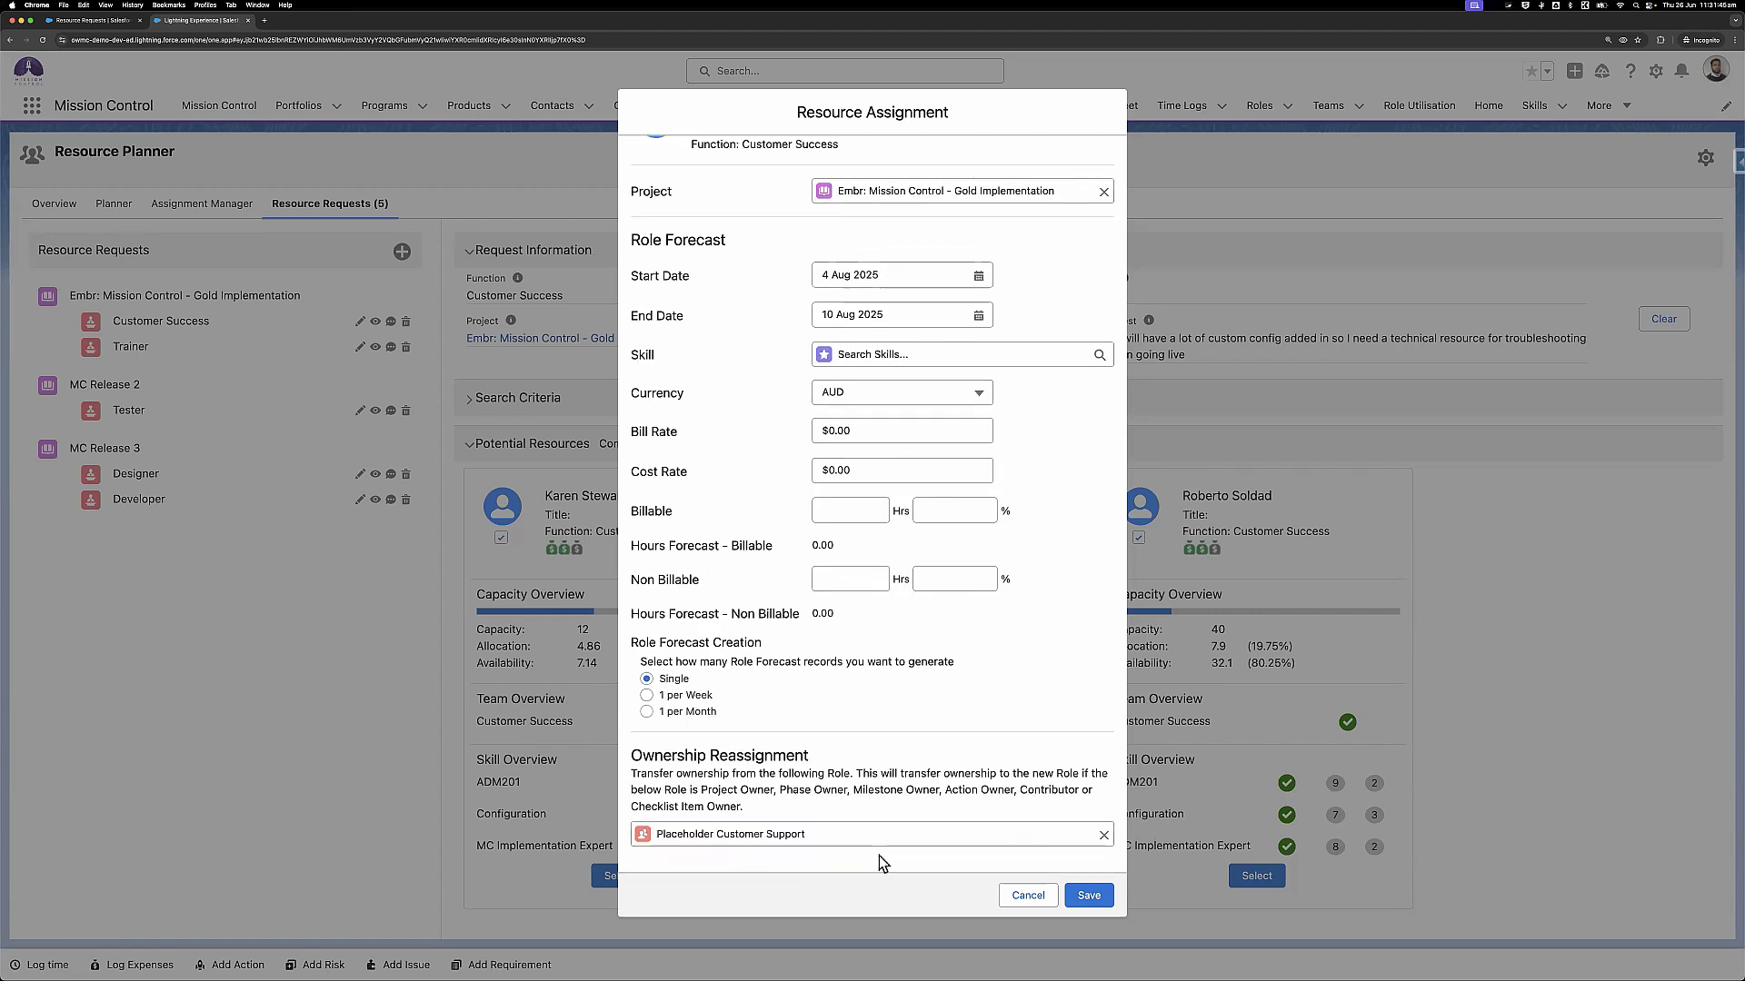
pyautogui.click(1090, 897)
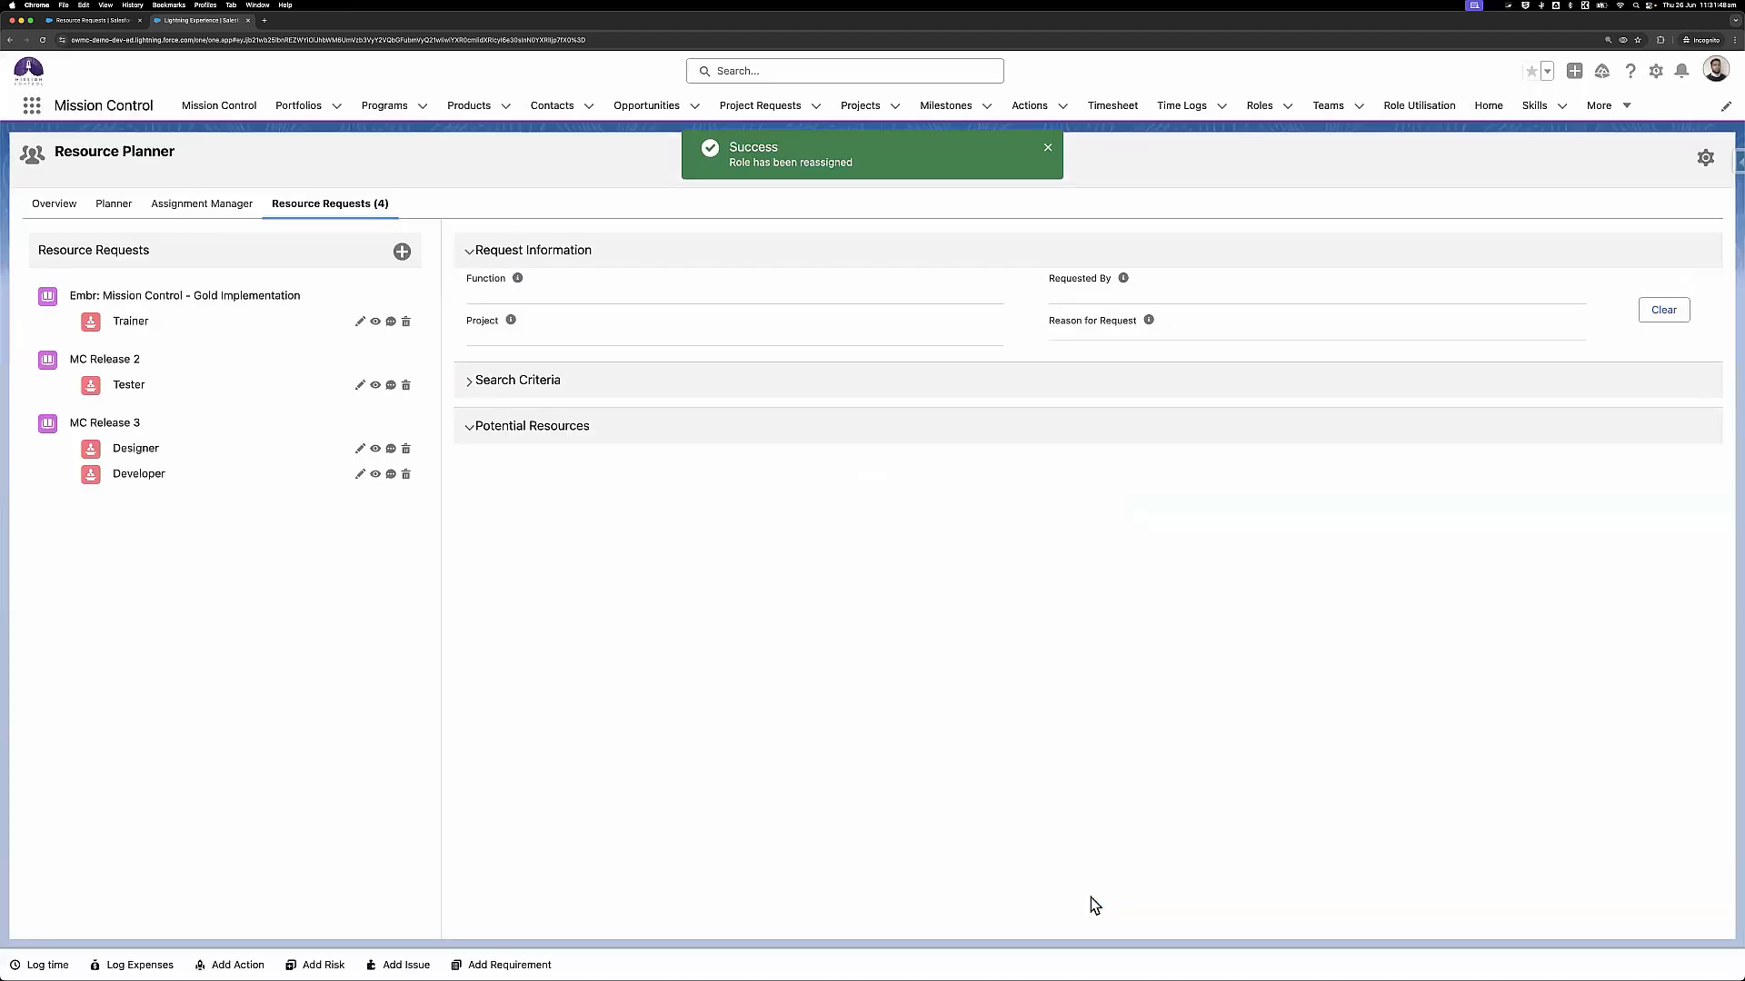
# View the Embr project's Trainer request and search for potential resources with its preset criteria
pyautogui.click(376, 321)
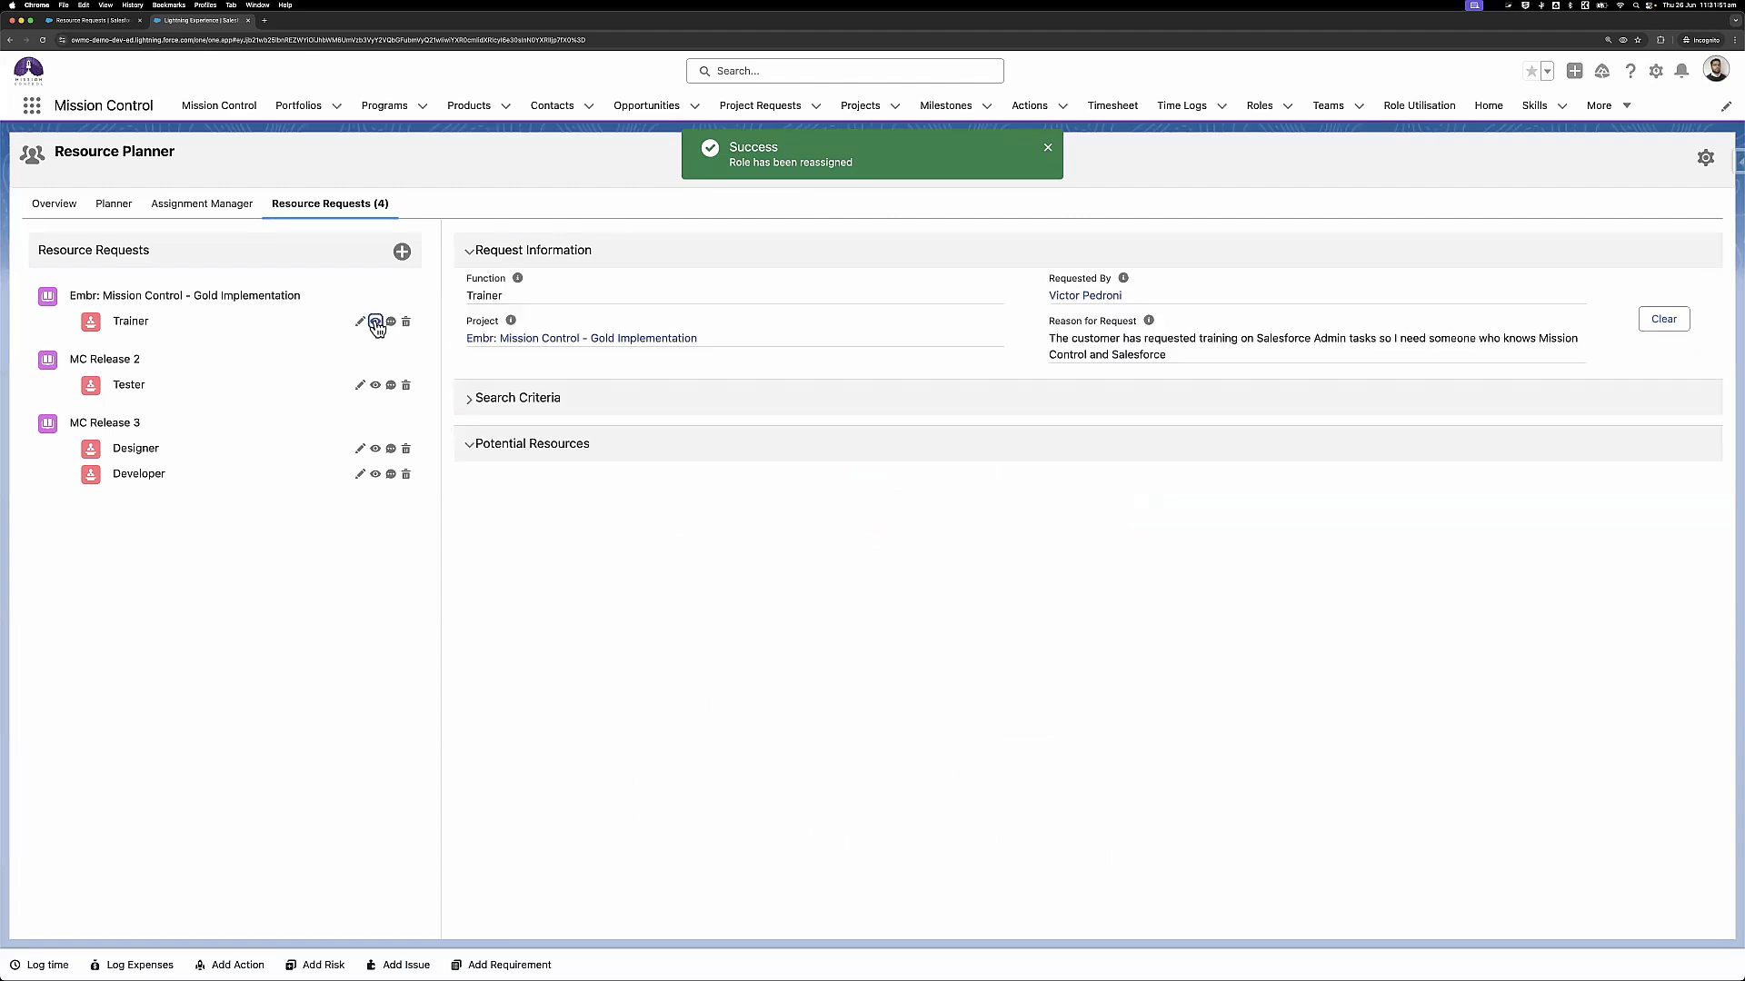
pyautogui.click(542, 400)
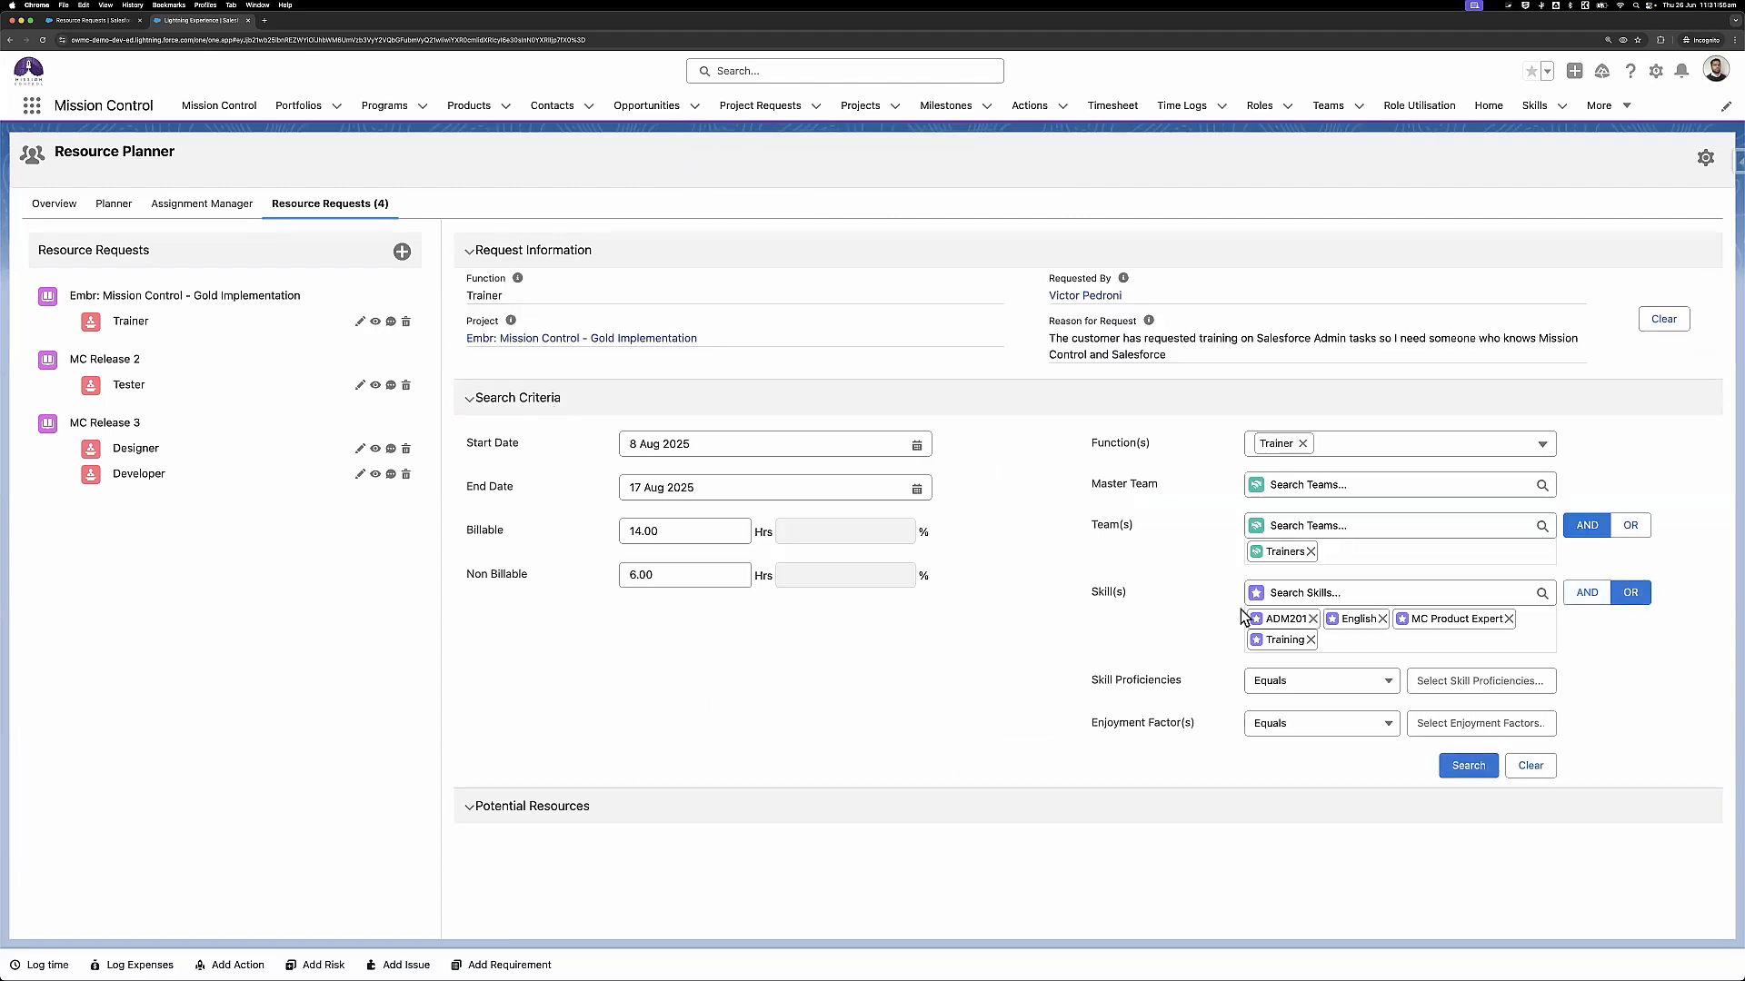
pyautogui.click(1466, 766)
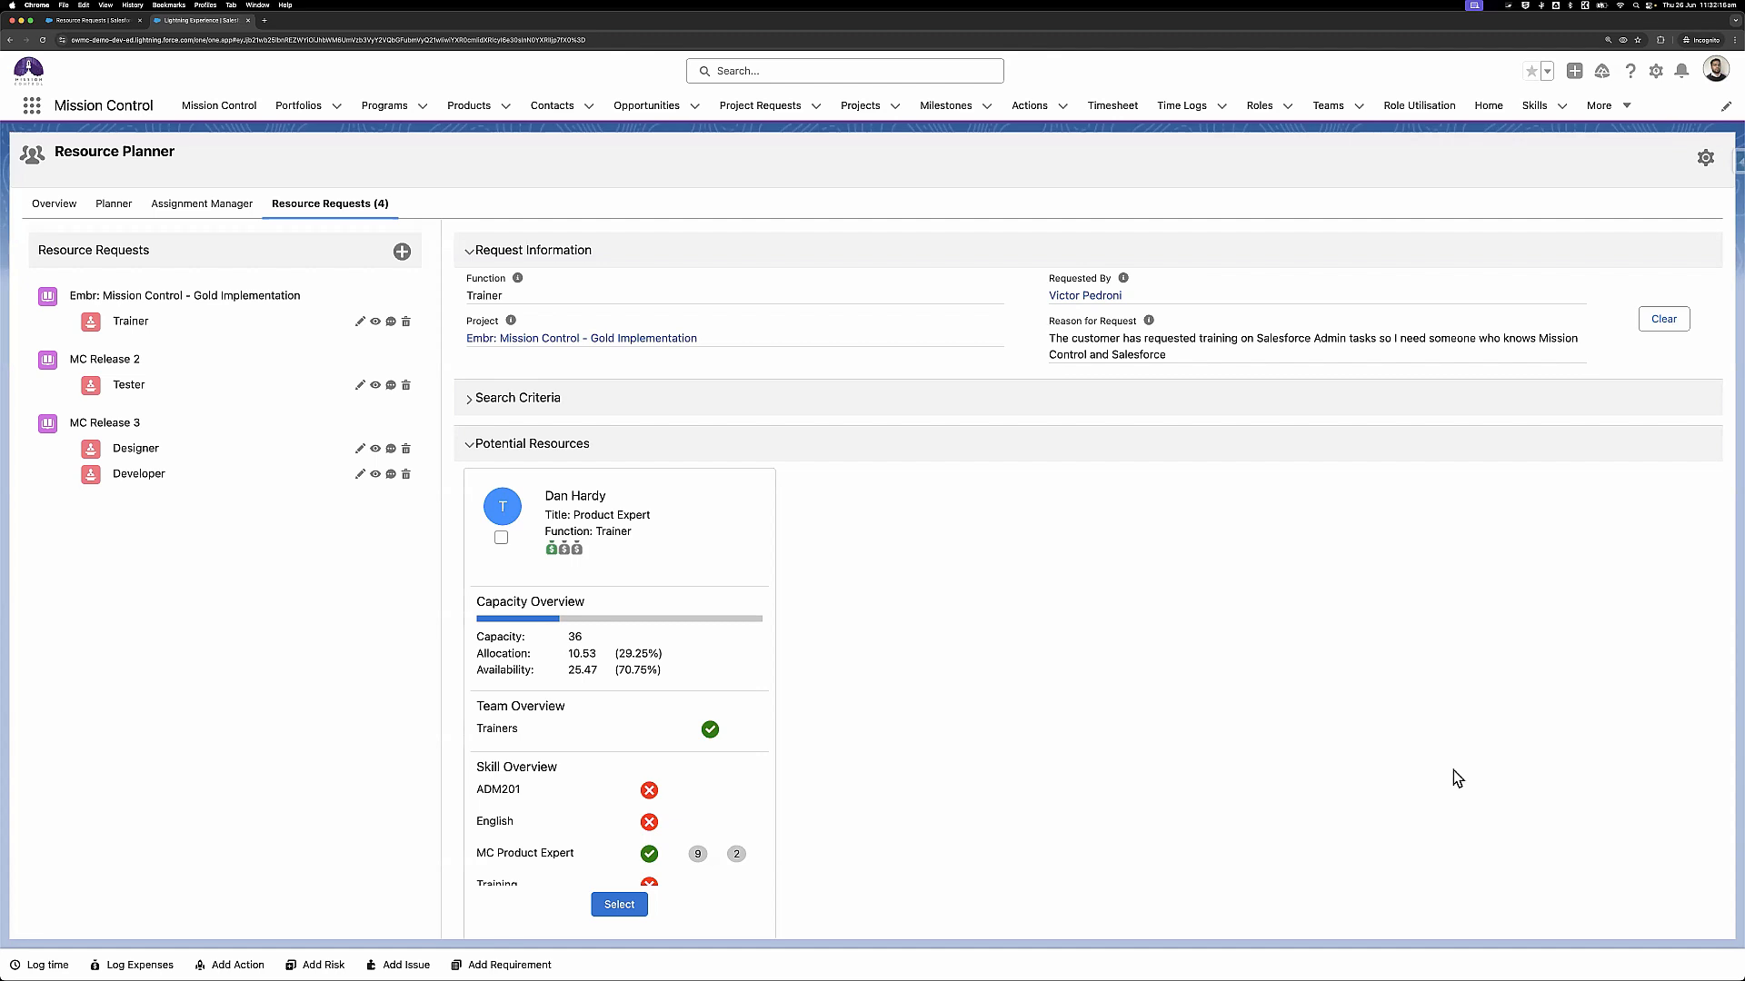
# Remove the Trainer function from the search criteria and search for potential resources again
pyautogui.click(946, 403)
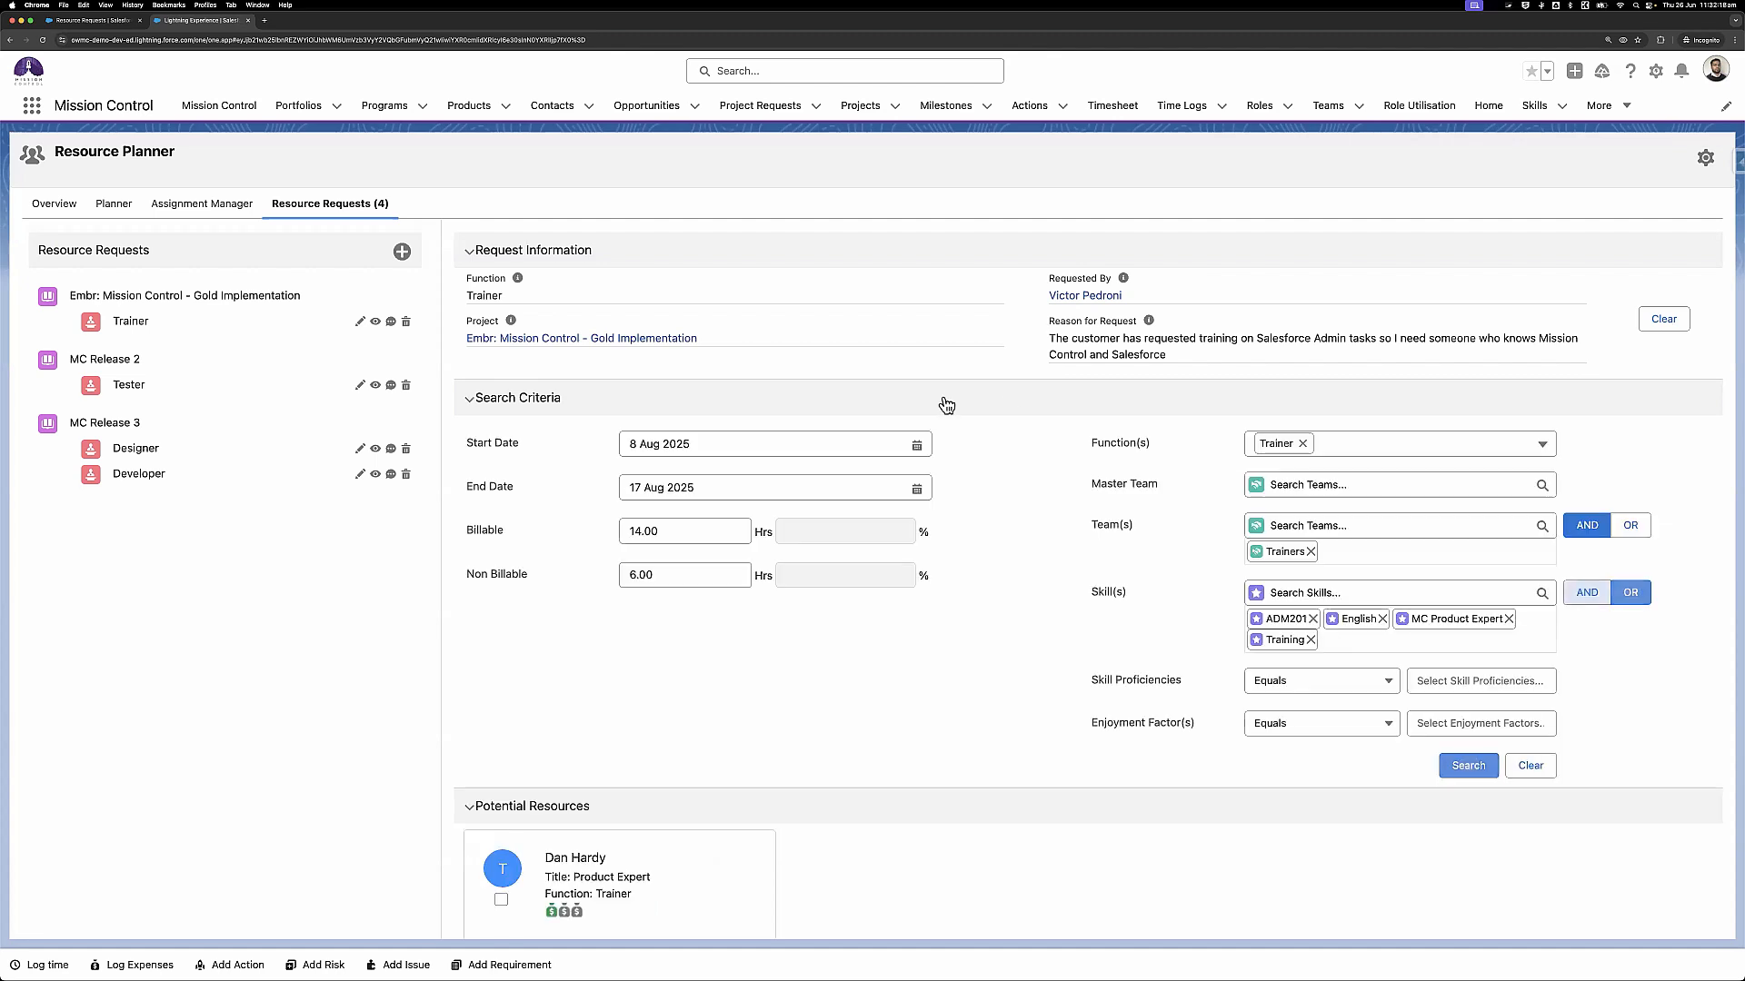
pyautogui.scroll(-1, 1067, 537)
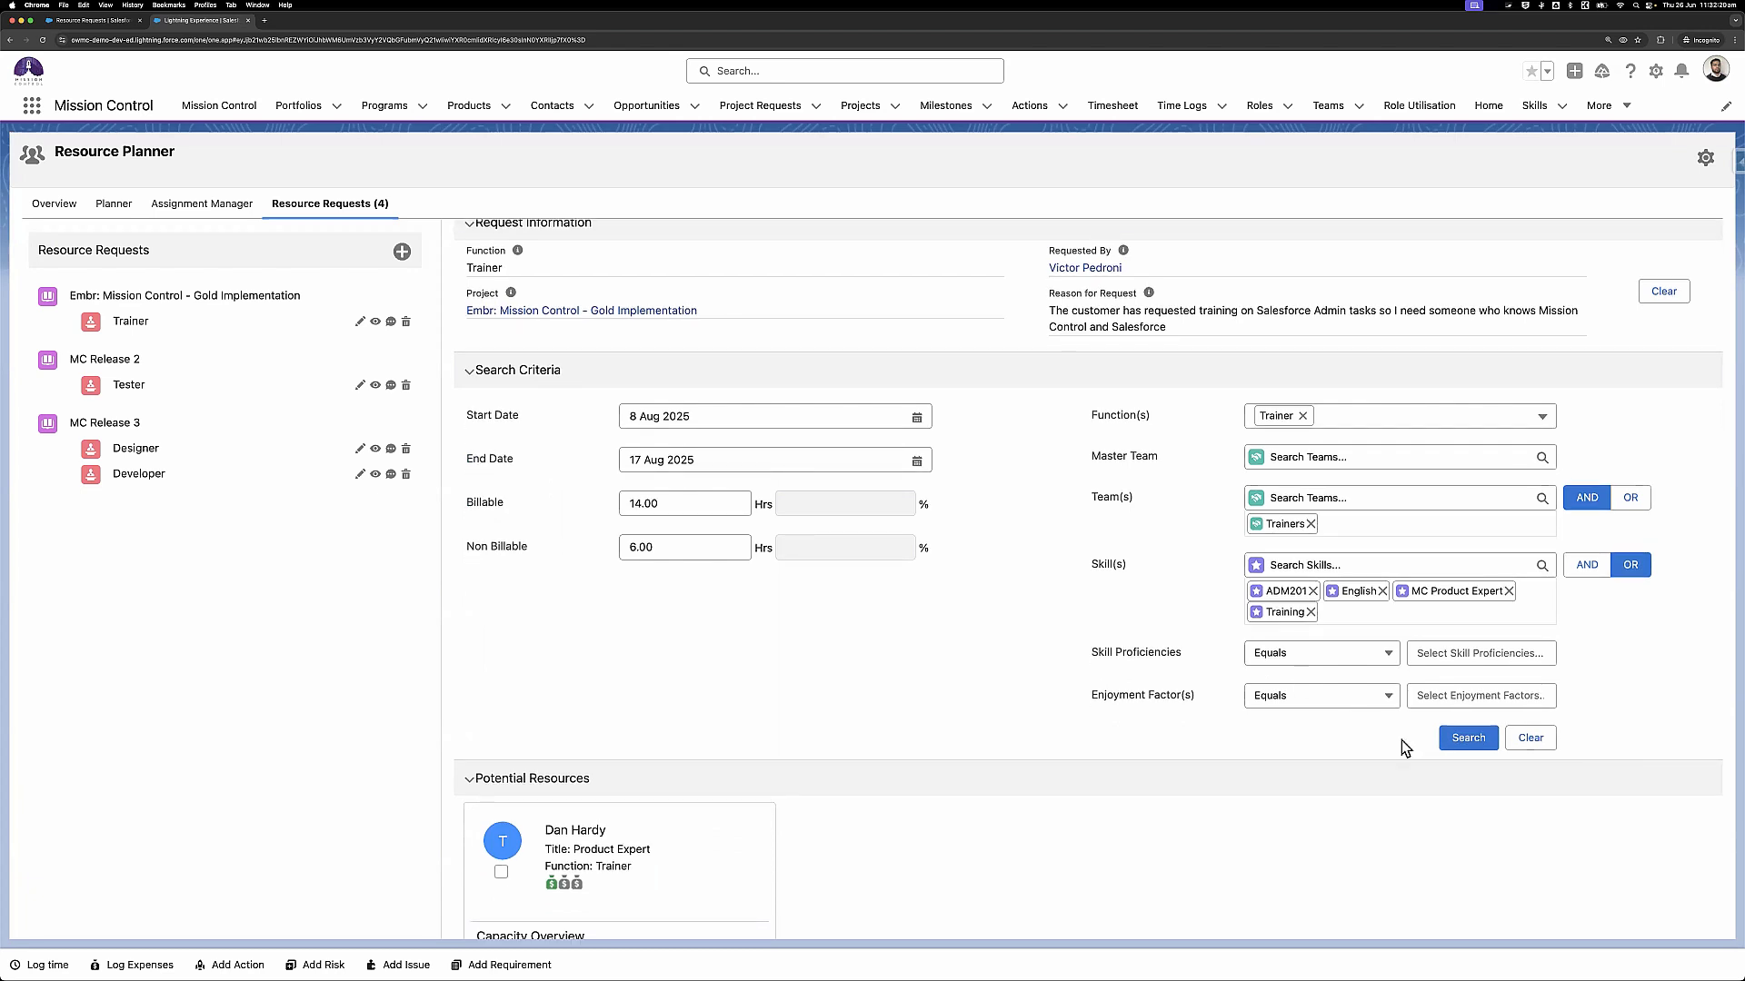
pyautogui.scroll(-1, 1429, 743)
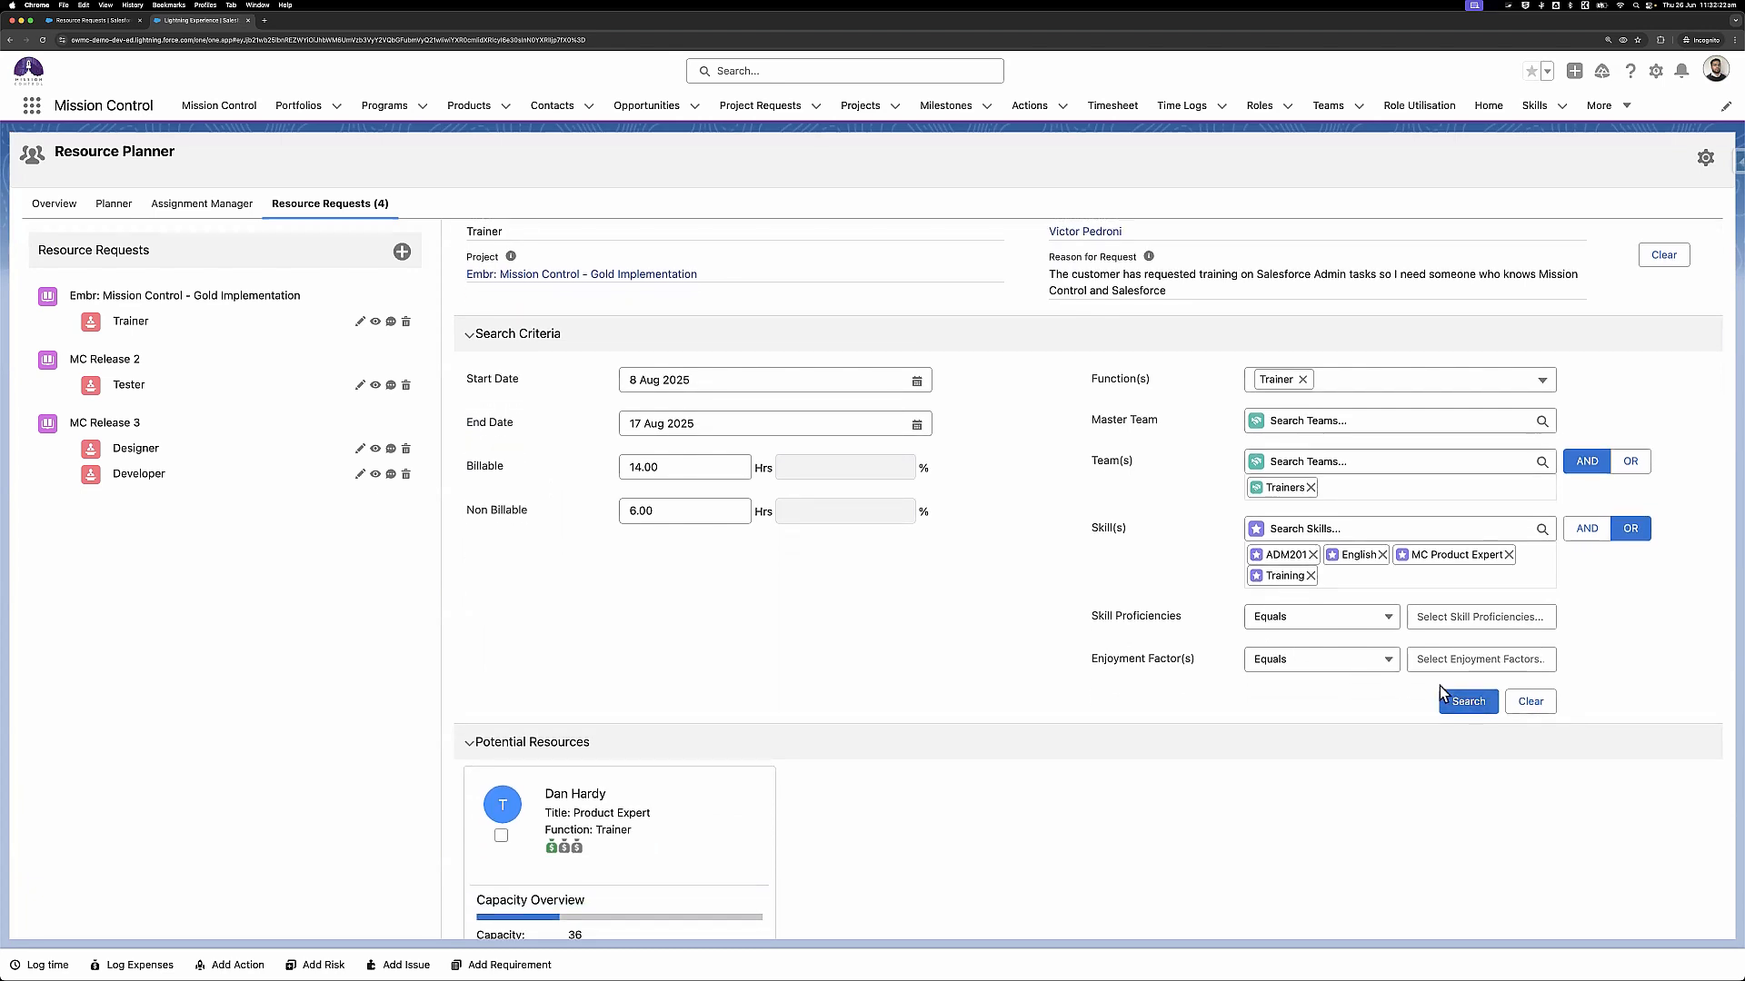
pyautogui.click(1304, 380)
pyautogui.scroll(-1, 831, 808)
pyautogui.scroll(2, 831, 809)
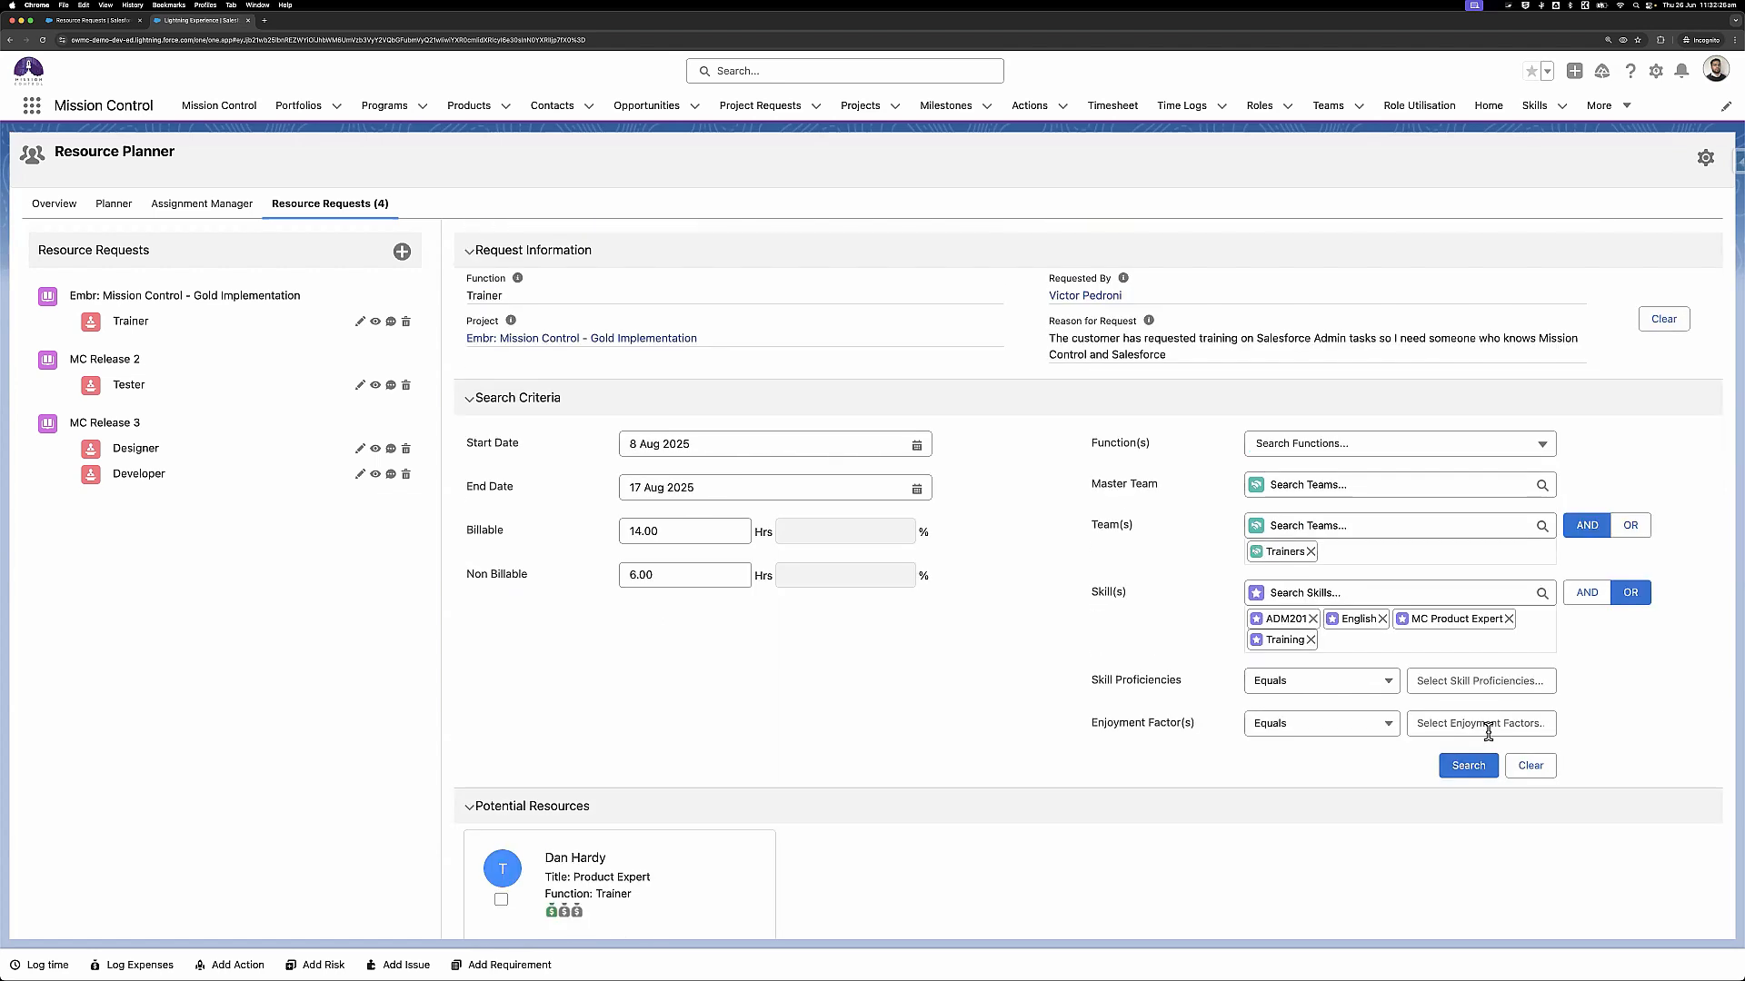
pyautogui.click(1481, 775)
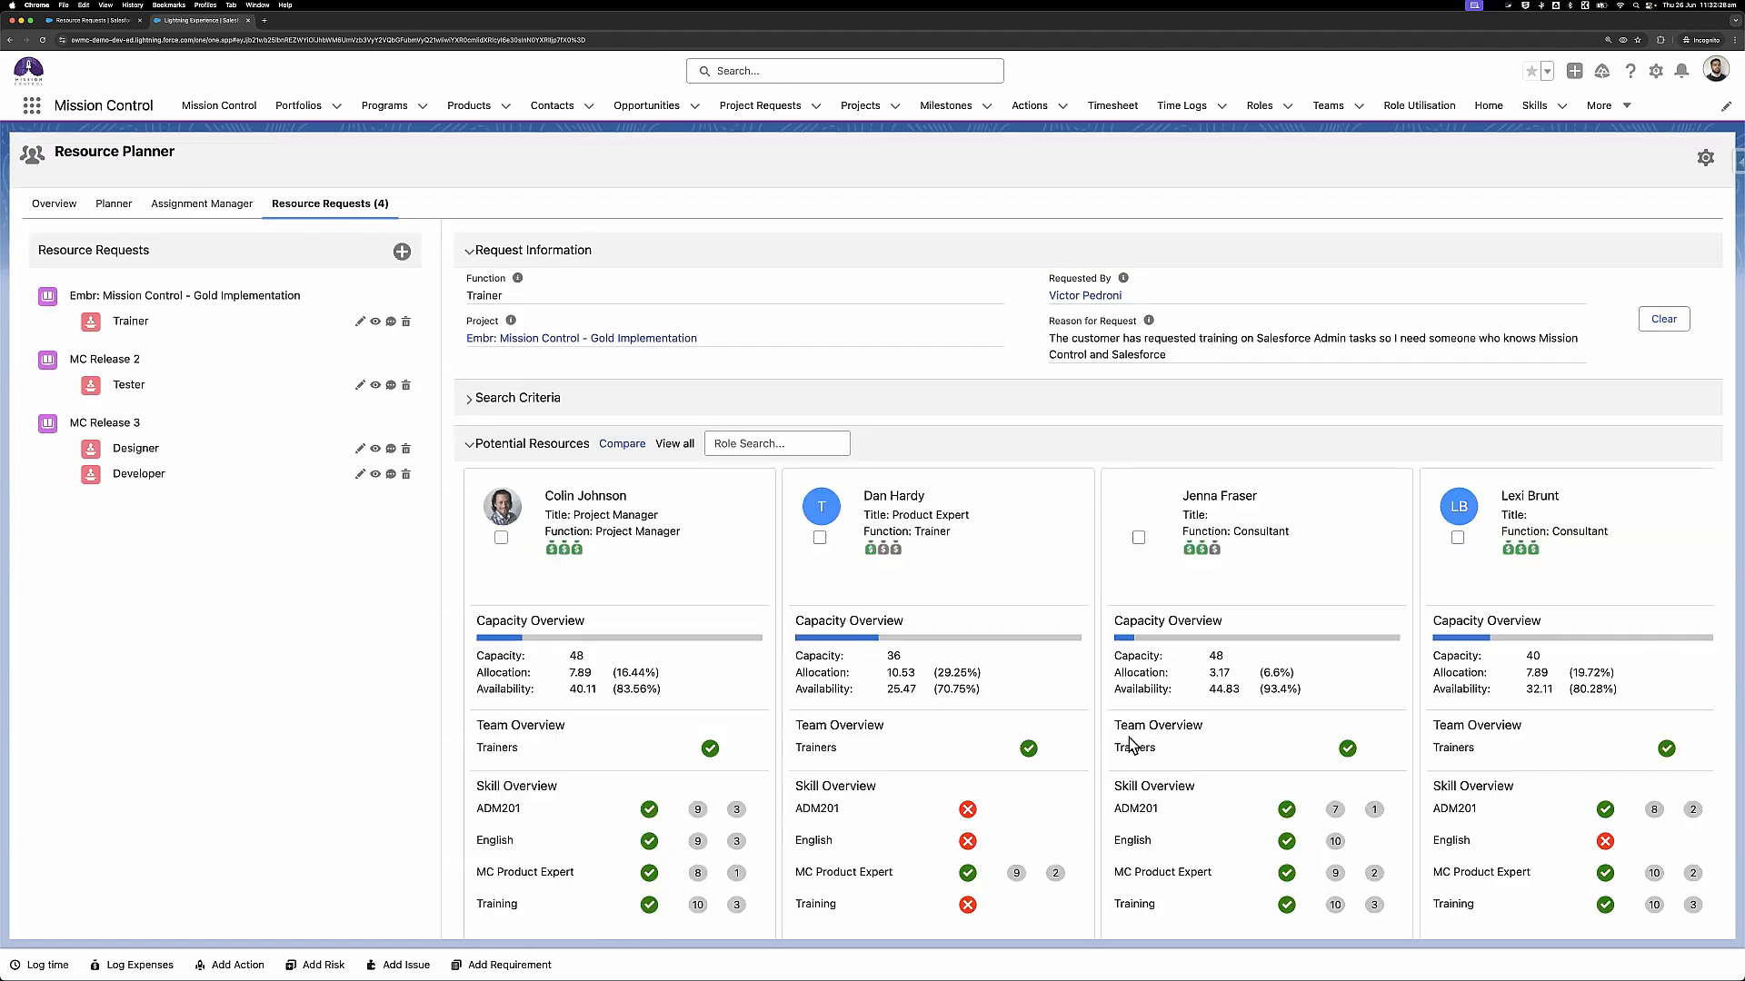
# Review the Trainer request's search criteria alongside the potential resources' capacity, team and skill overviews, then collapse the criteria
pyautogui.click(1210, 400)
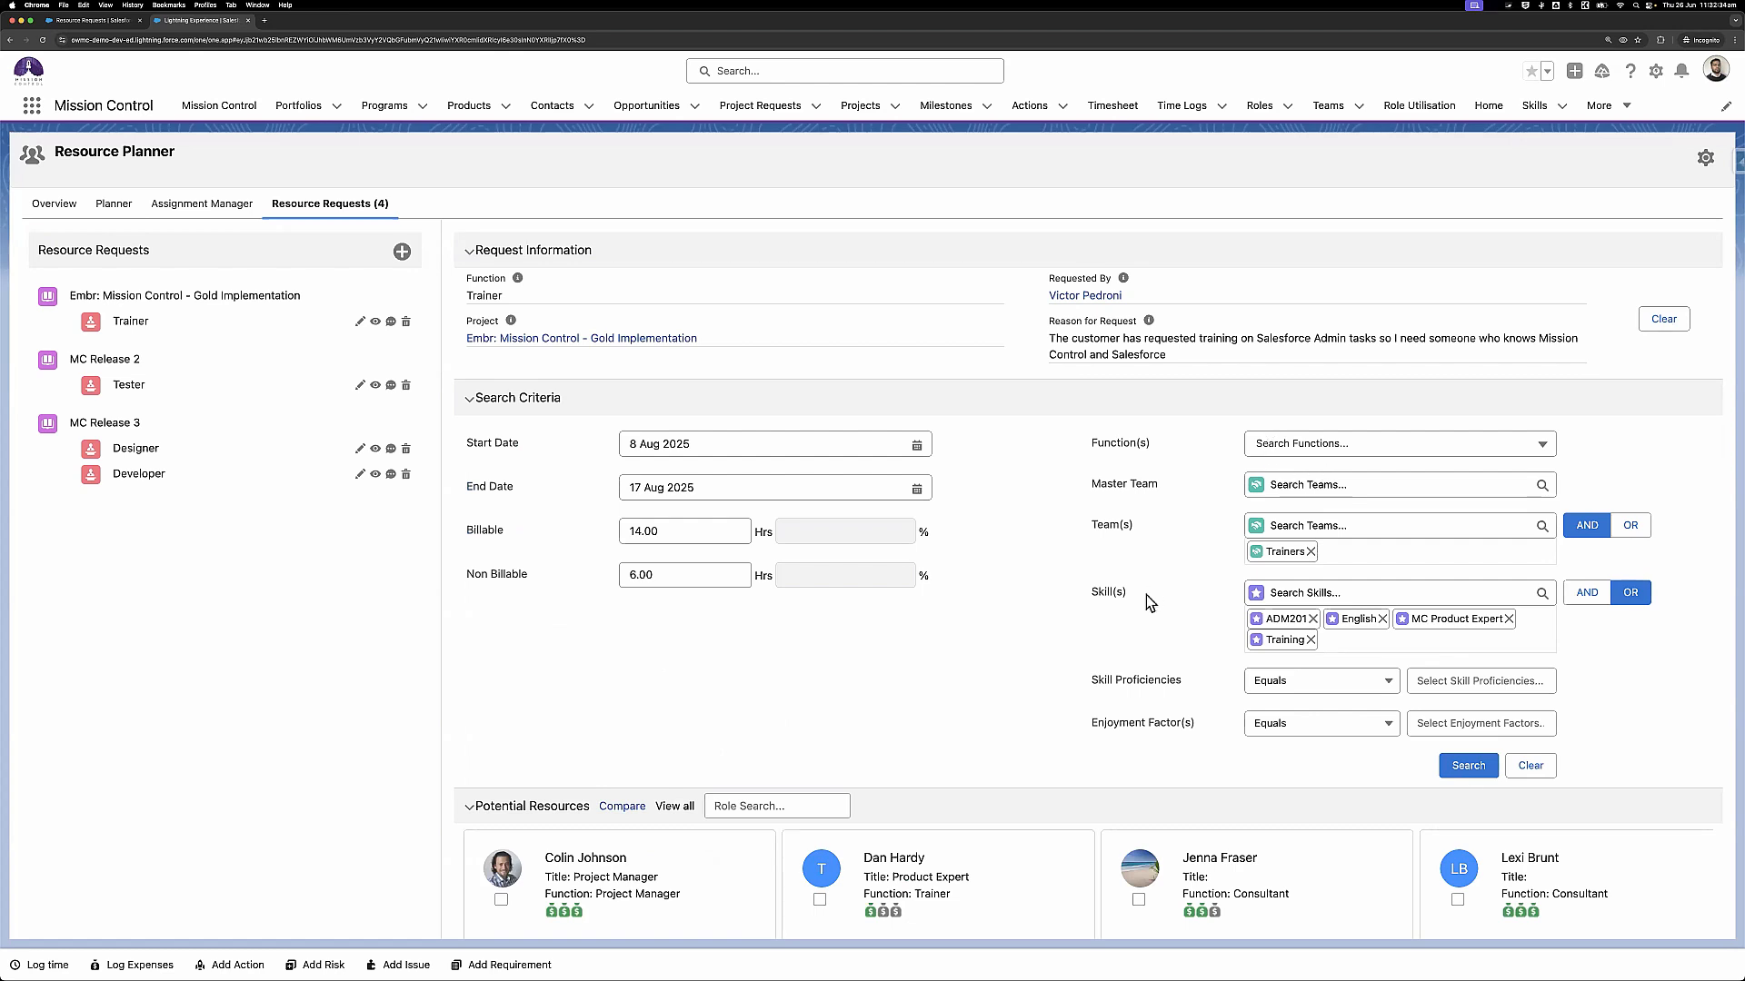
pyautogui.scroll(-2, 1147, 595)
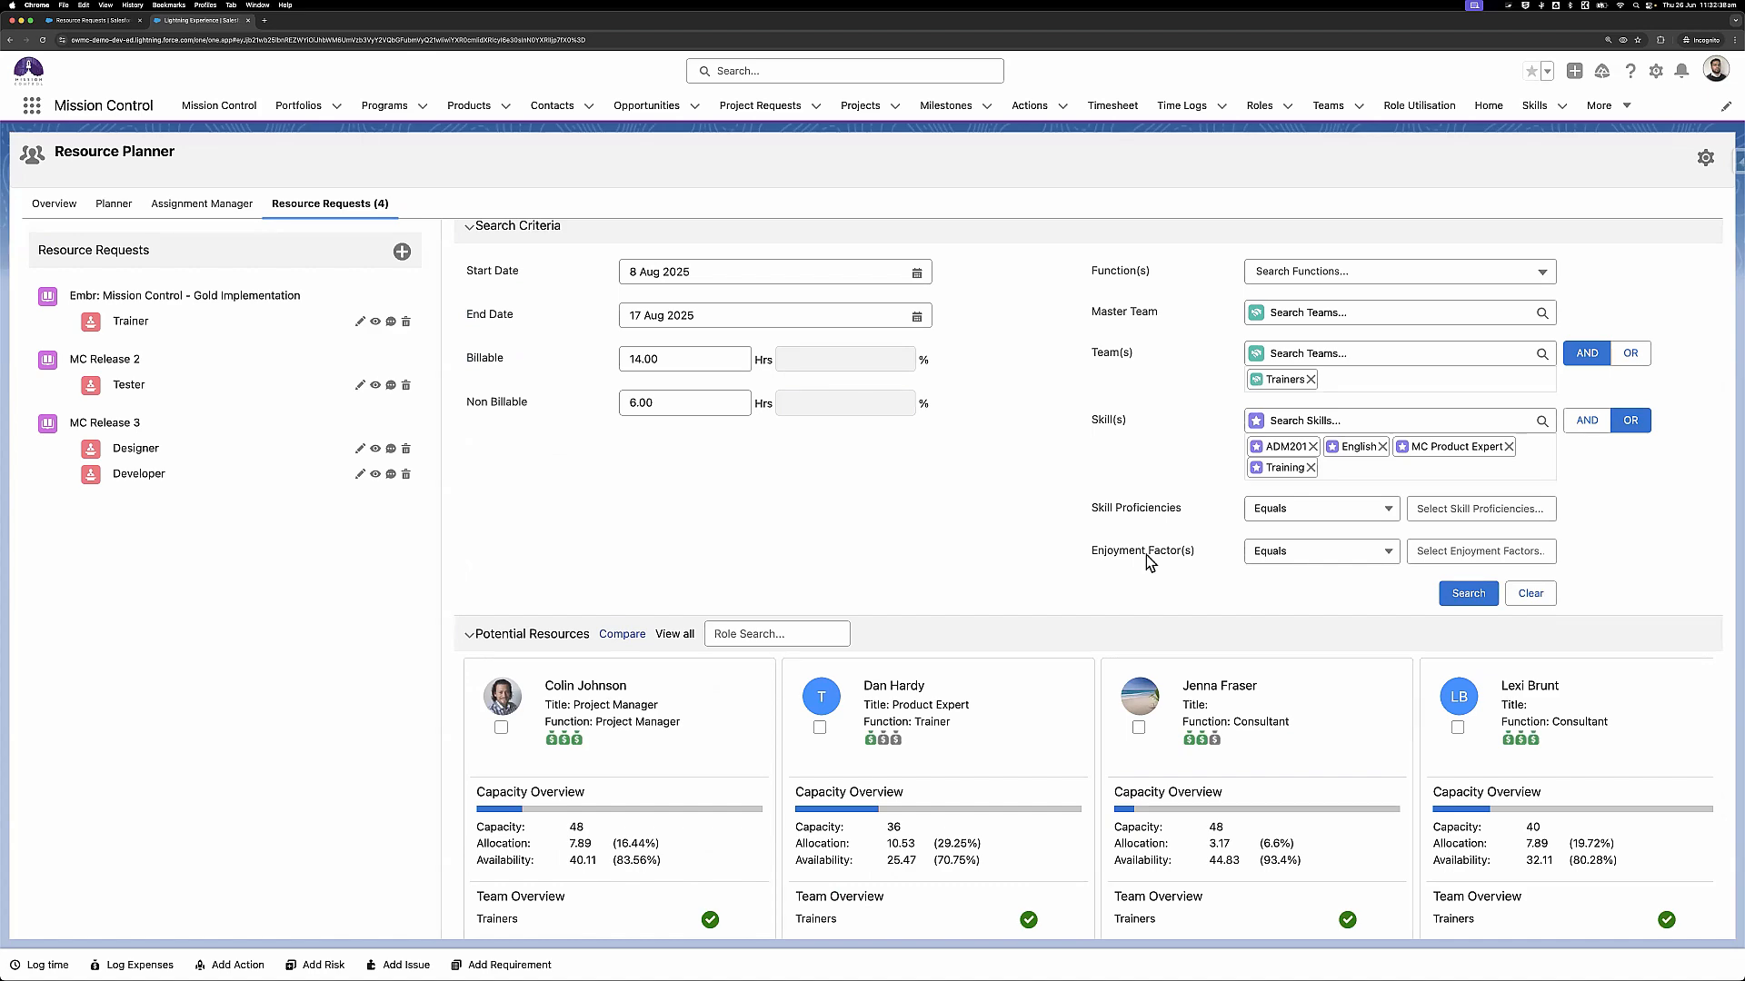
pyautogui.scroll(-3, 1147, 561)
pyautogui.scroll(2, 1147, 561)
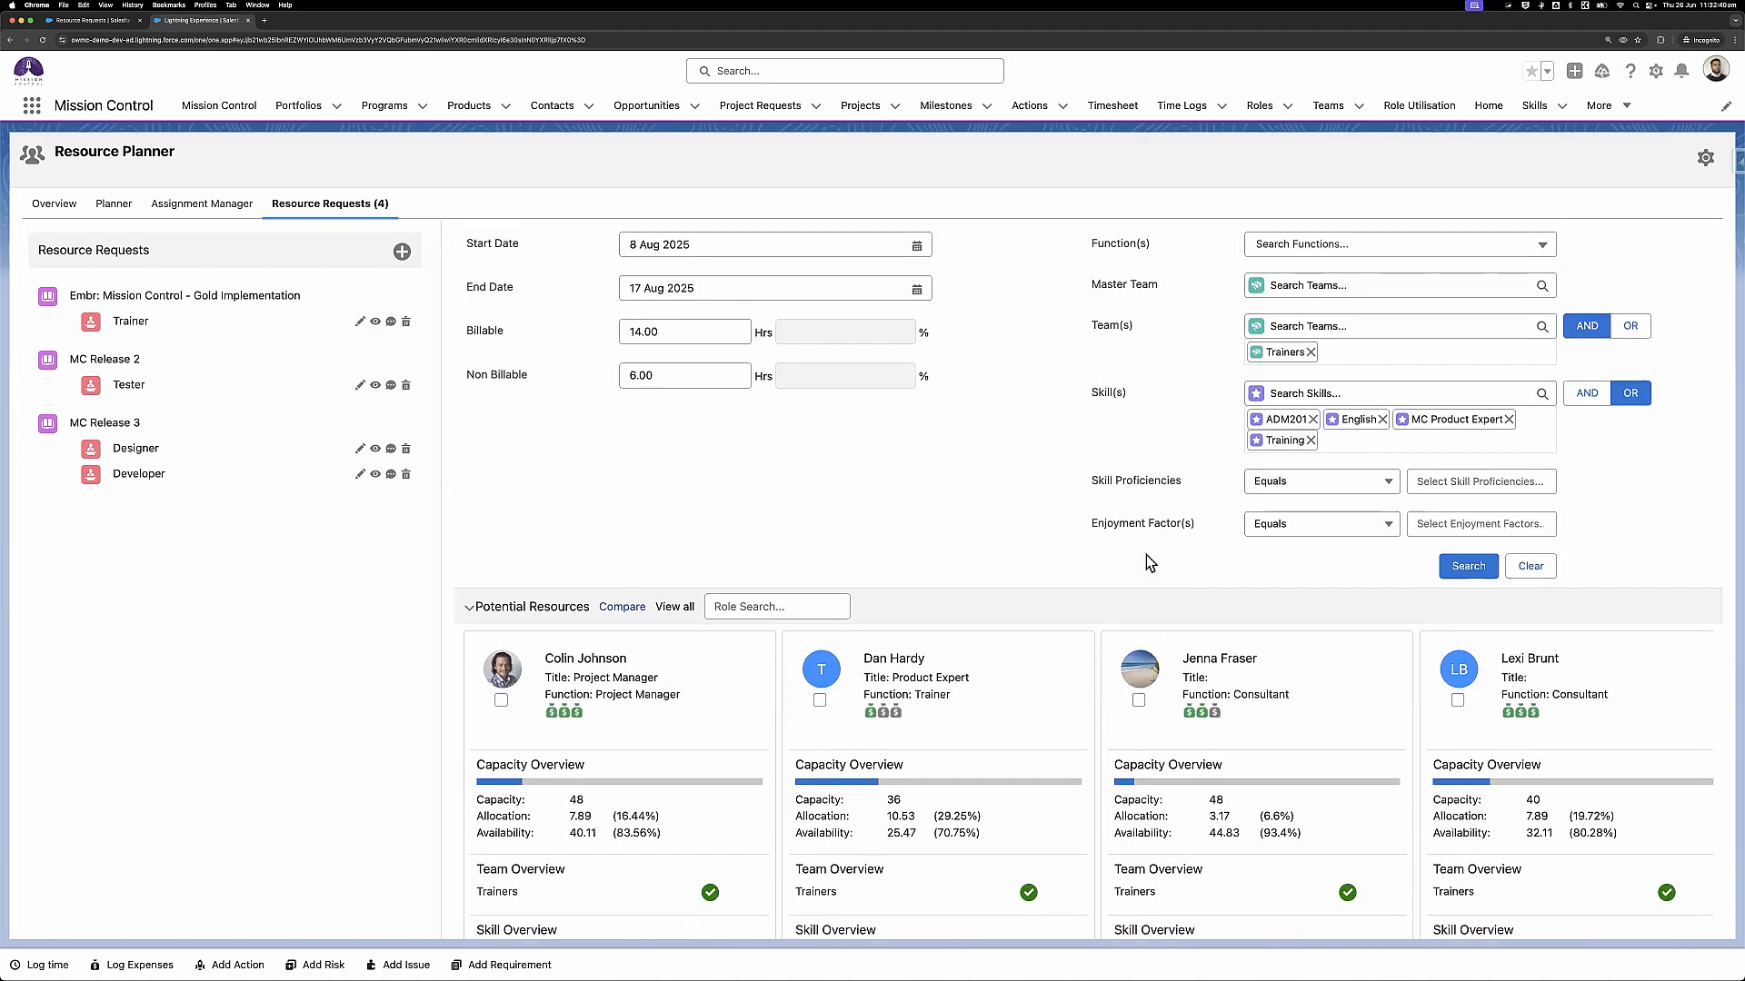
pyautogui.scroll(-3, 1146, 555)
pyautogui.scroll(3, 552, 325)
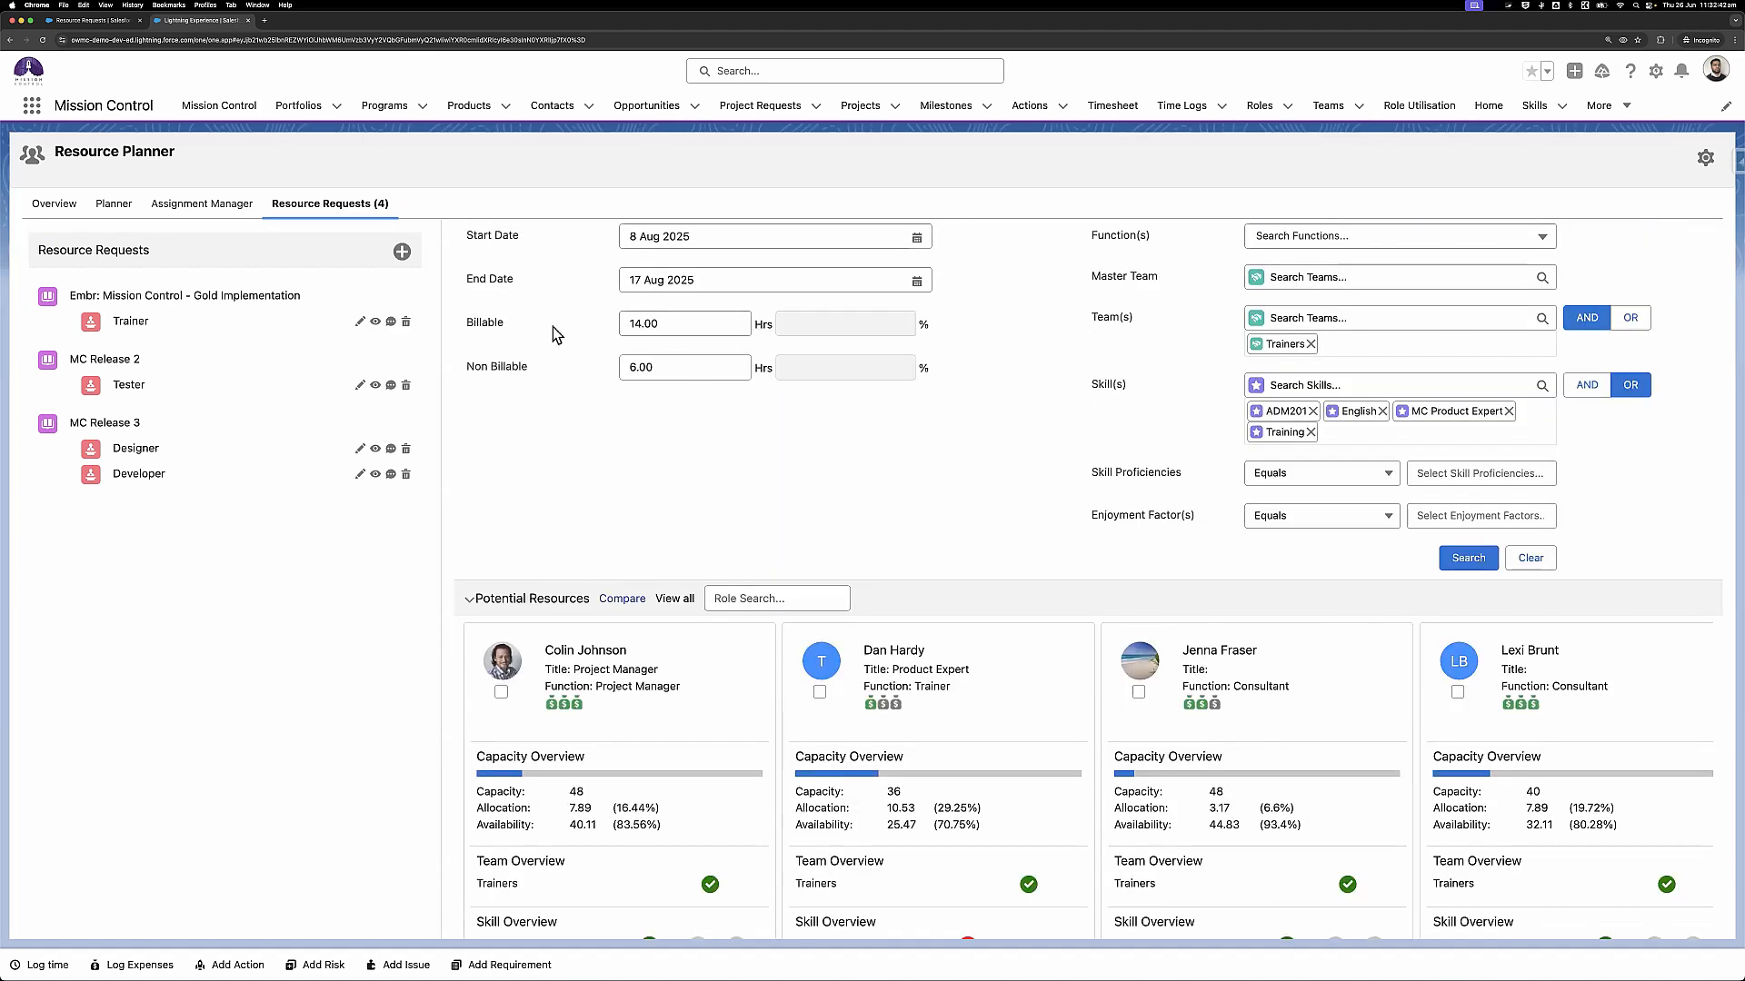
pyautogui.scroll(4, 553, 326)
pyautogui.click(558, 340)
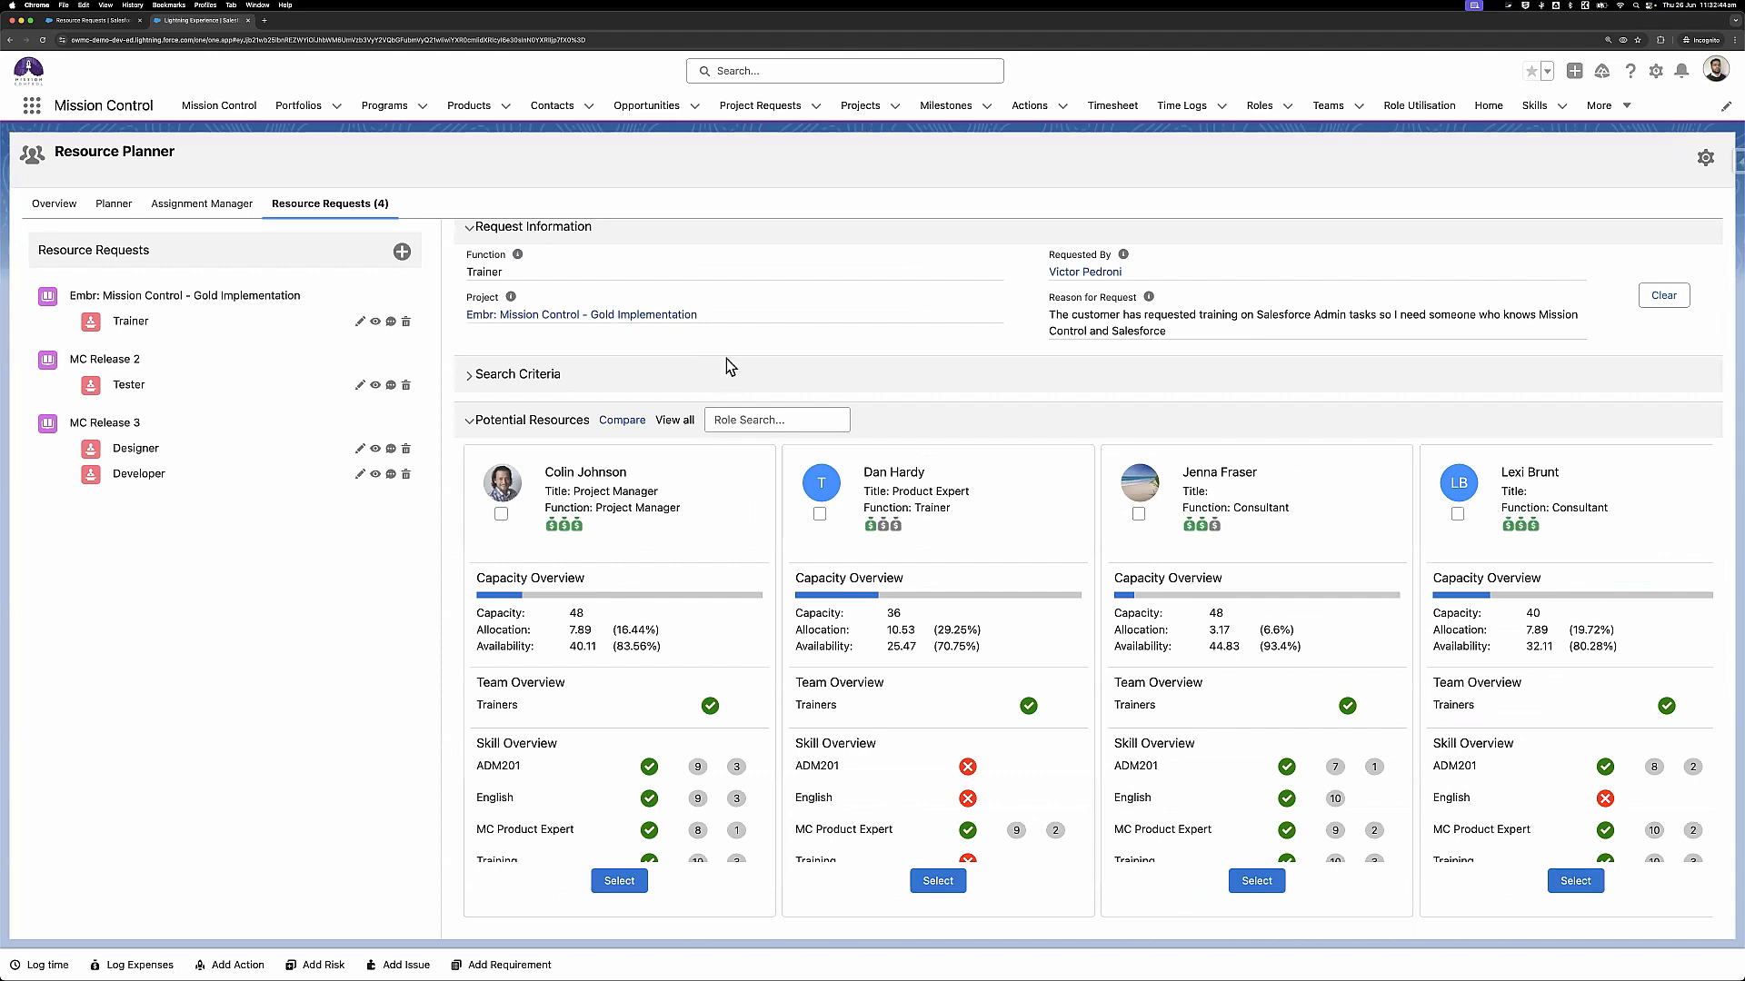
# Recheck the Trainer request's search criteria and review the first potential resource's capacity, team and skill overviews
pyautogui.click(1242, 381)
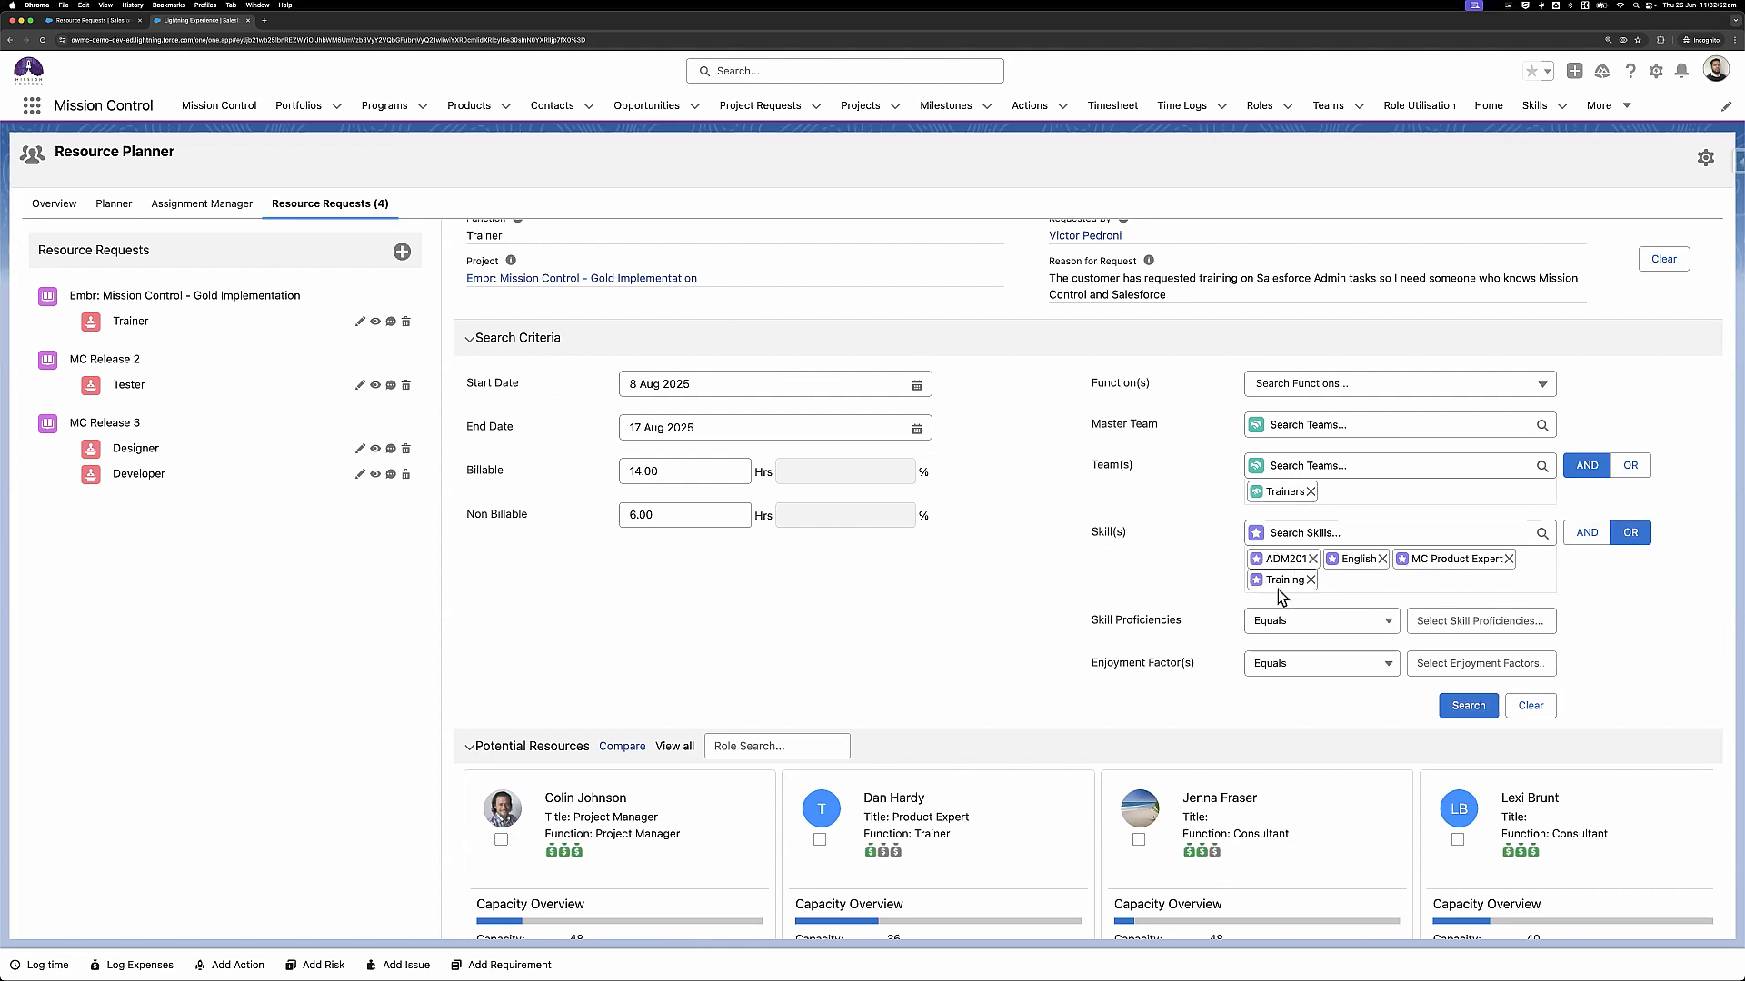
pyautogui.click(1124, 338)
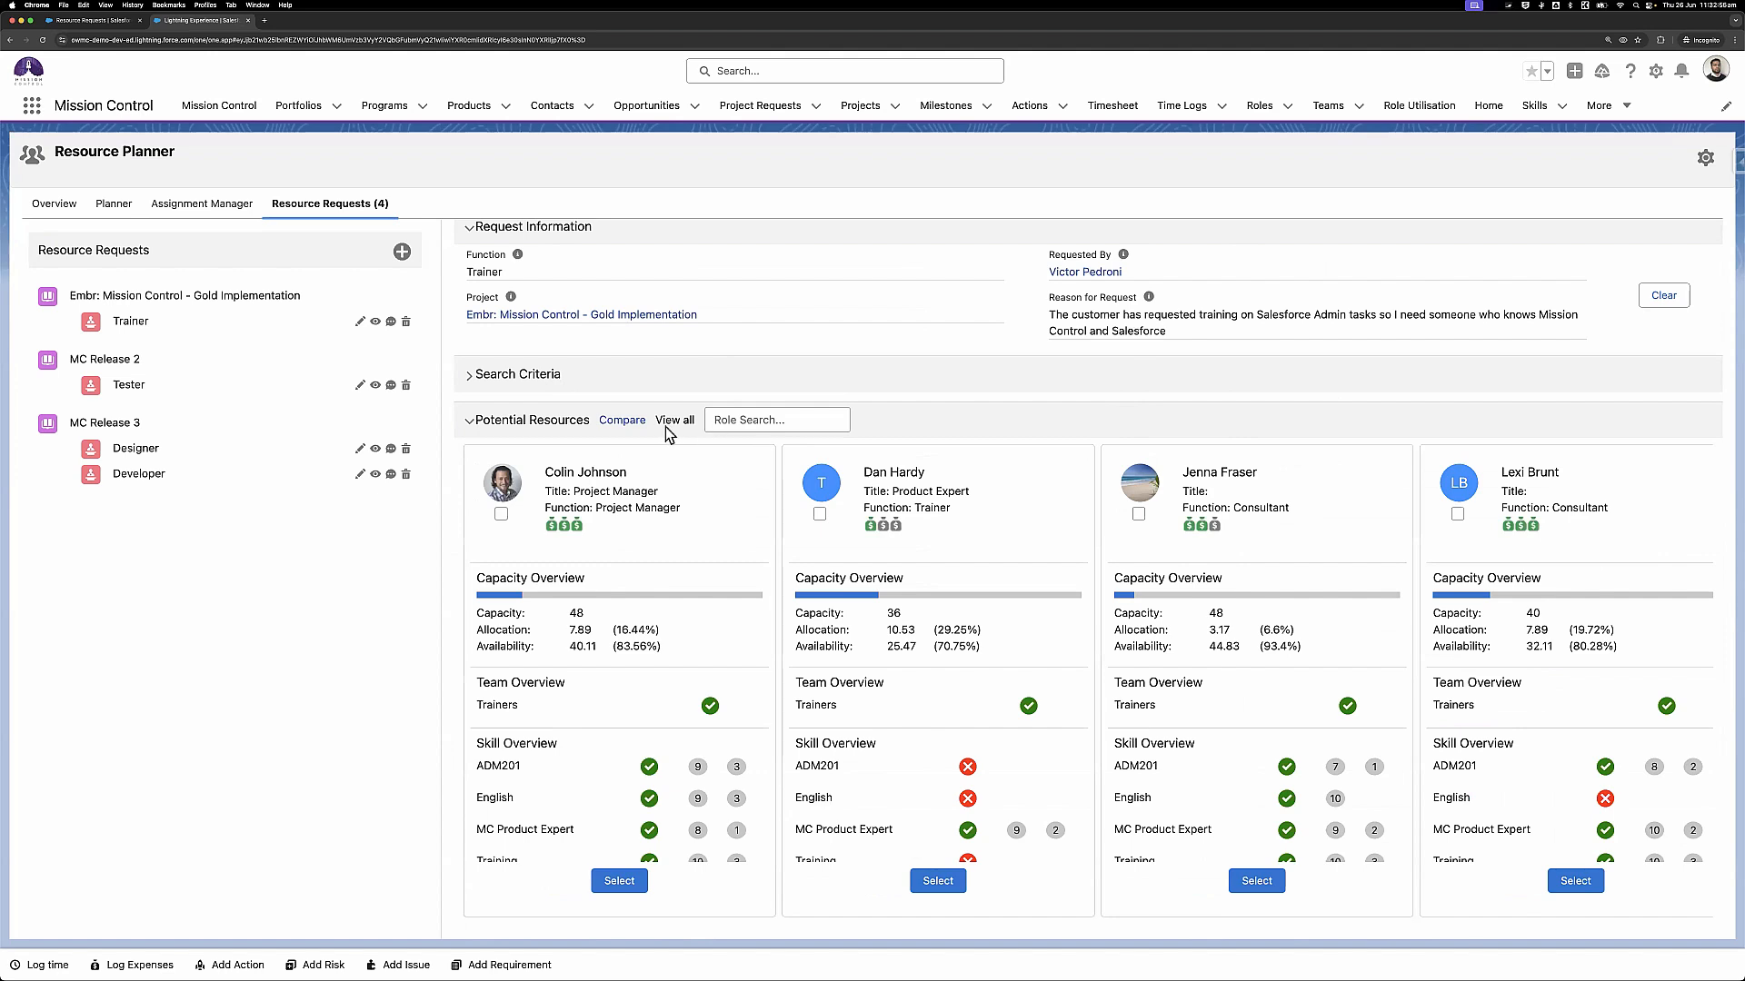
pyautogui.scroll(-1, 637, 668)
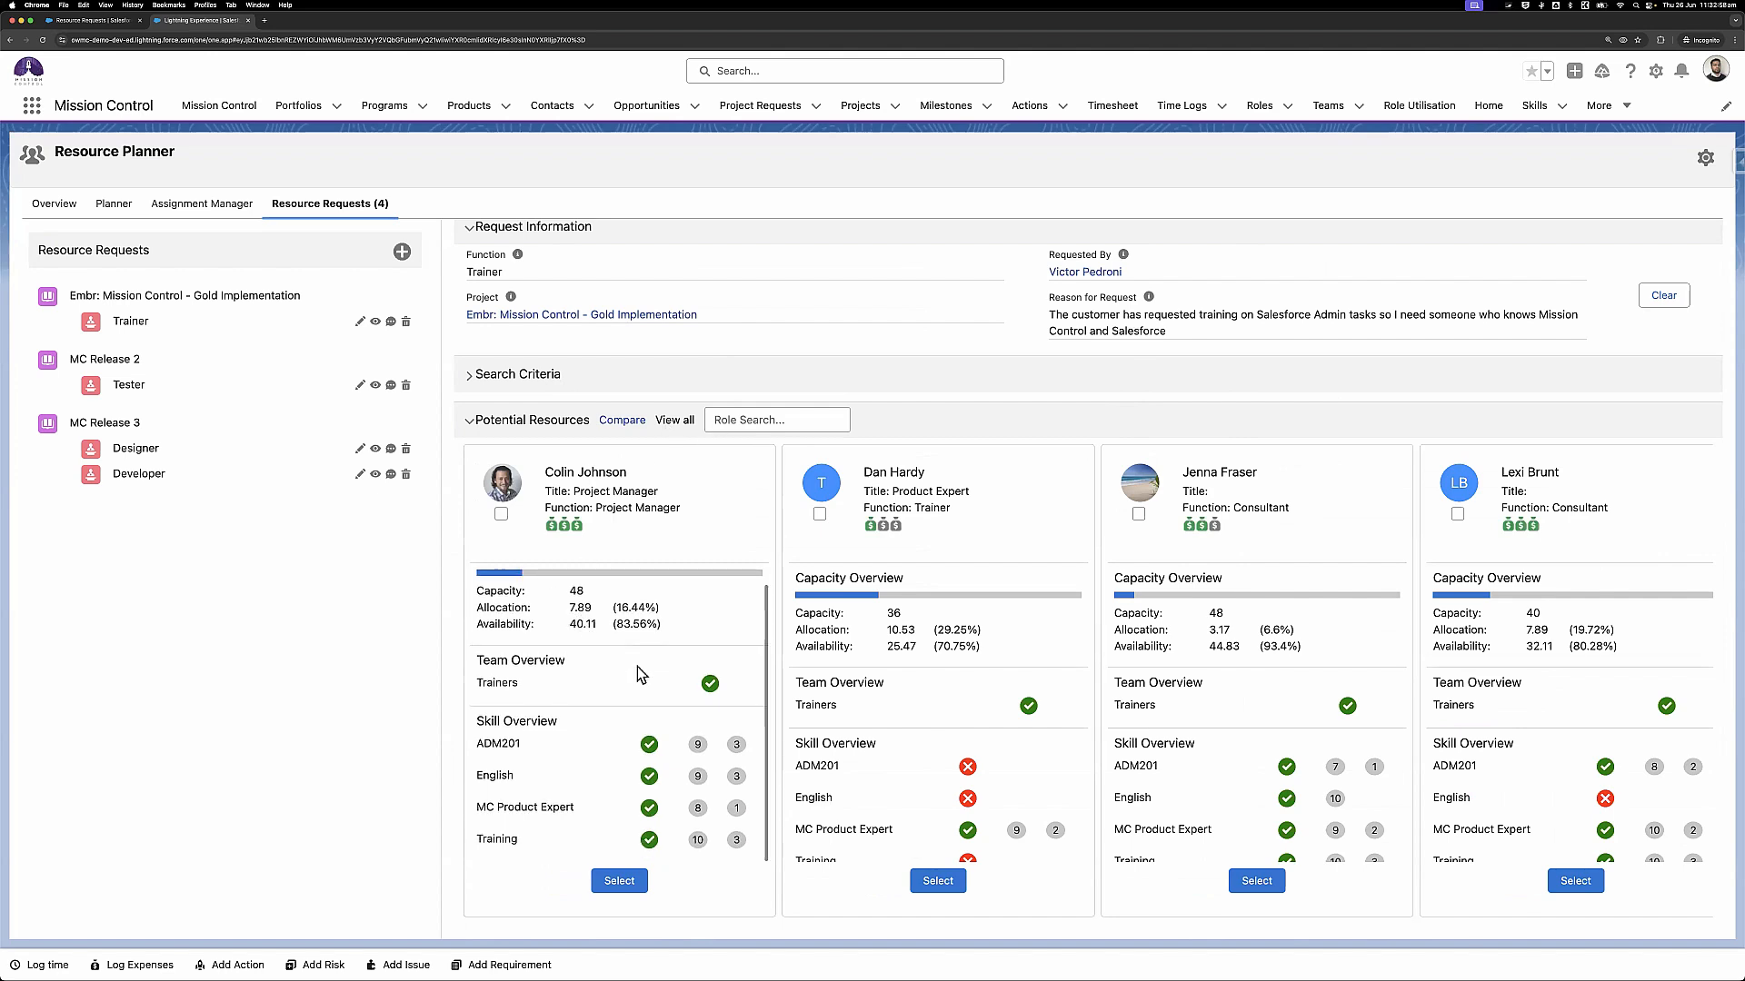
pyautogui.scroll(1, 673, 706)
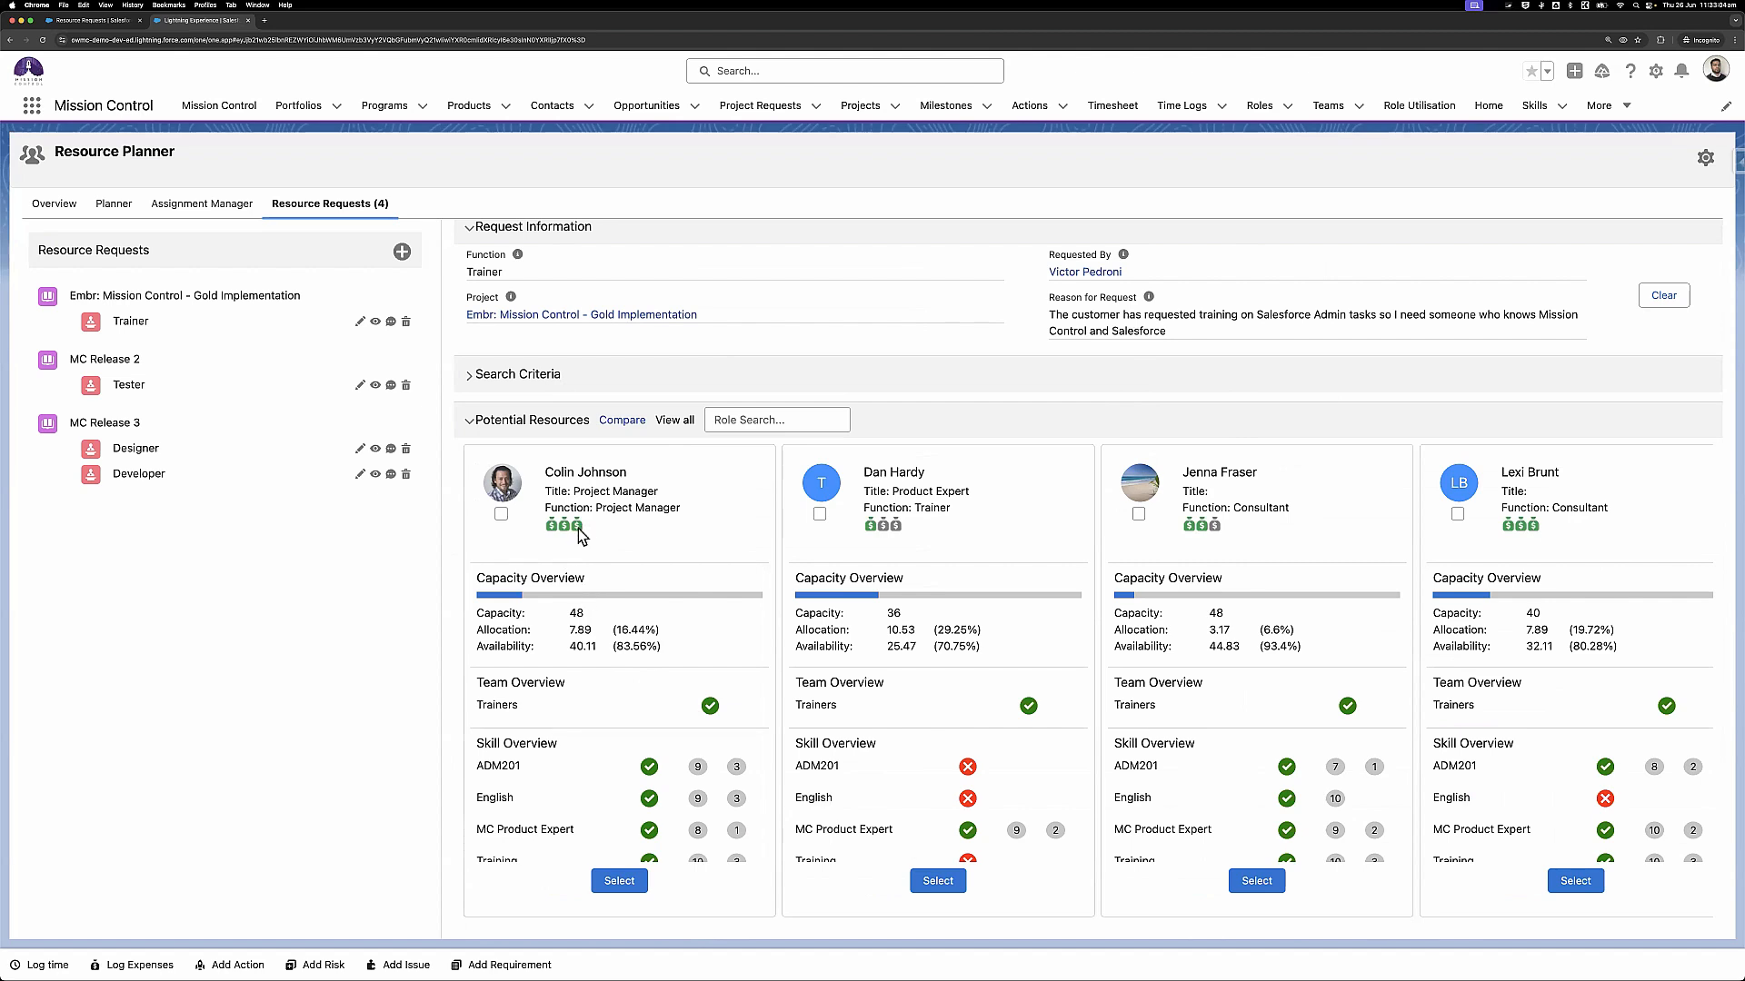
pyautogui.hscroll(2, 728, 580)
pyautogui.hscroll(-2, 728, 579)
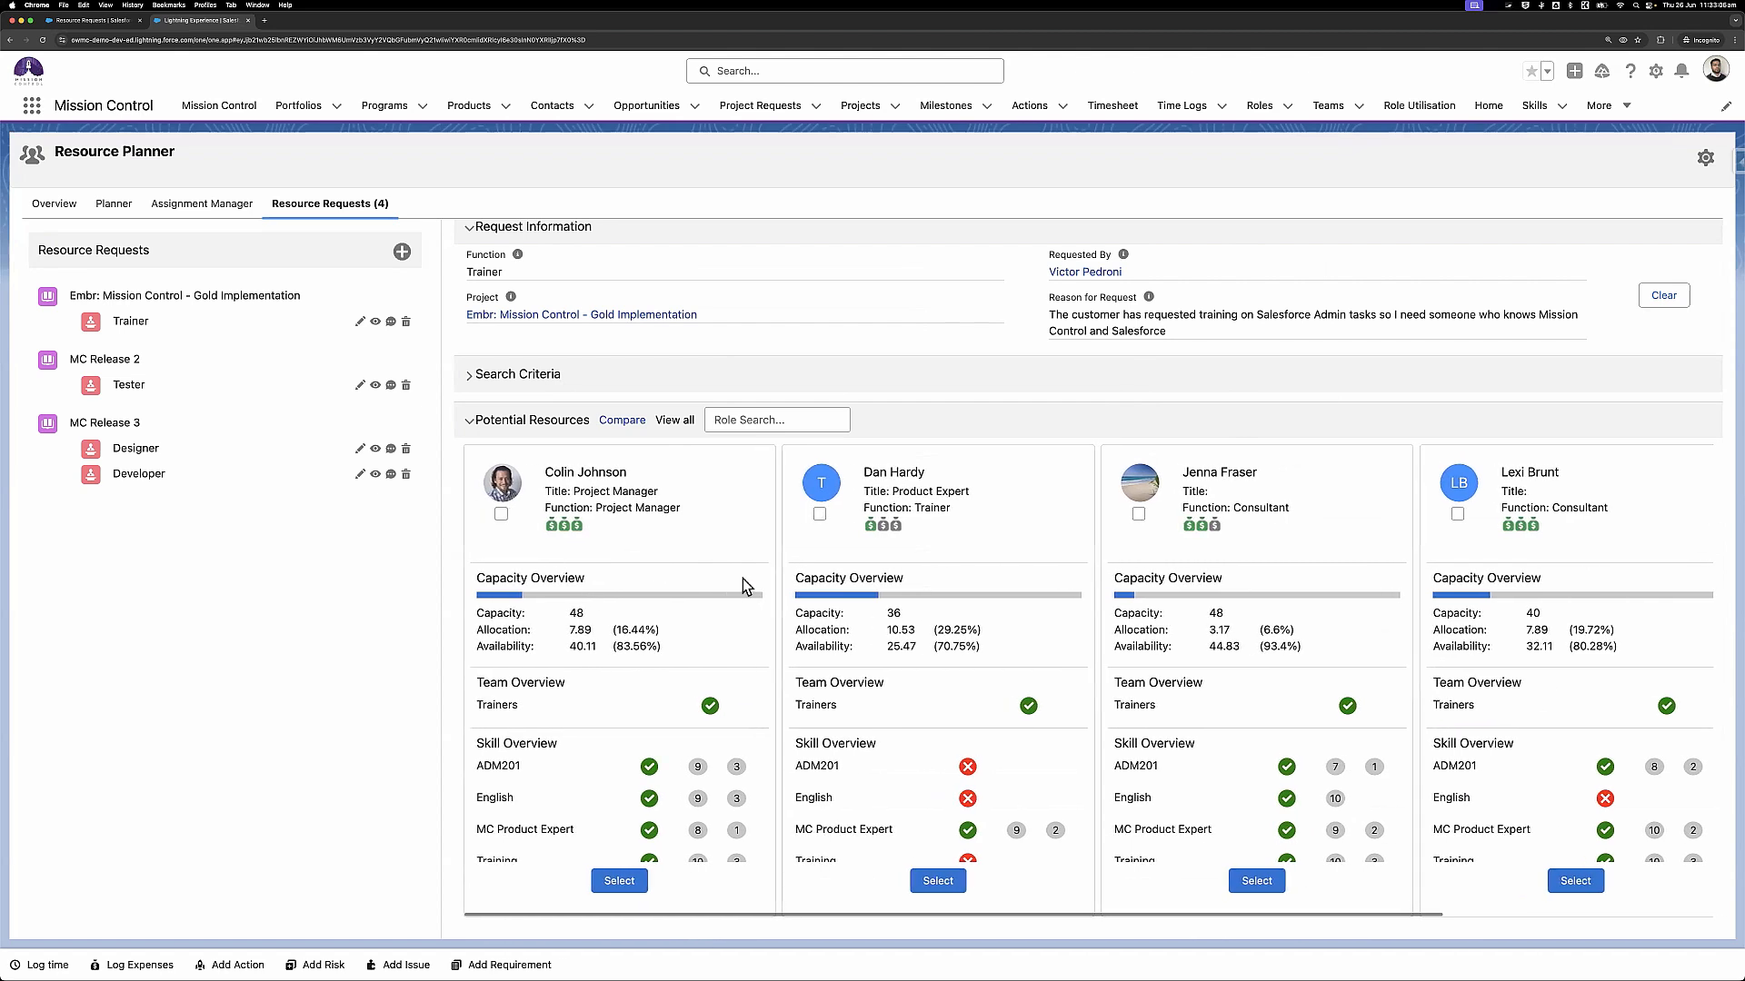
# Mark the Project Manager and the two Consultants among the Trainer request's potential resources for comparison
pyautogui.scroll(-1, 996, 657)
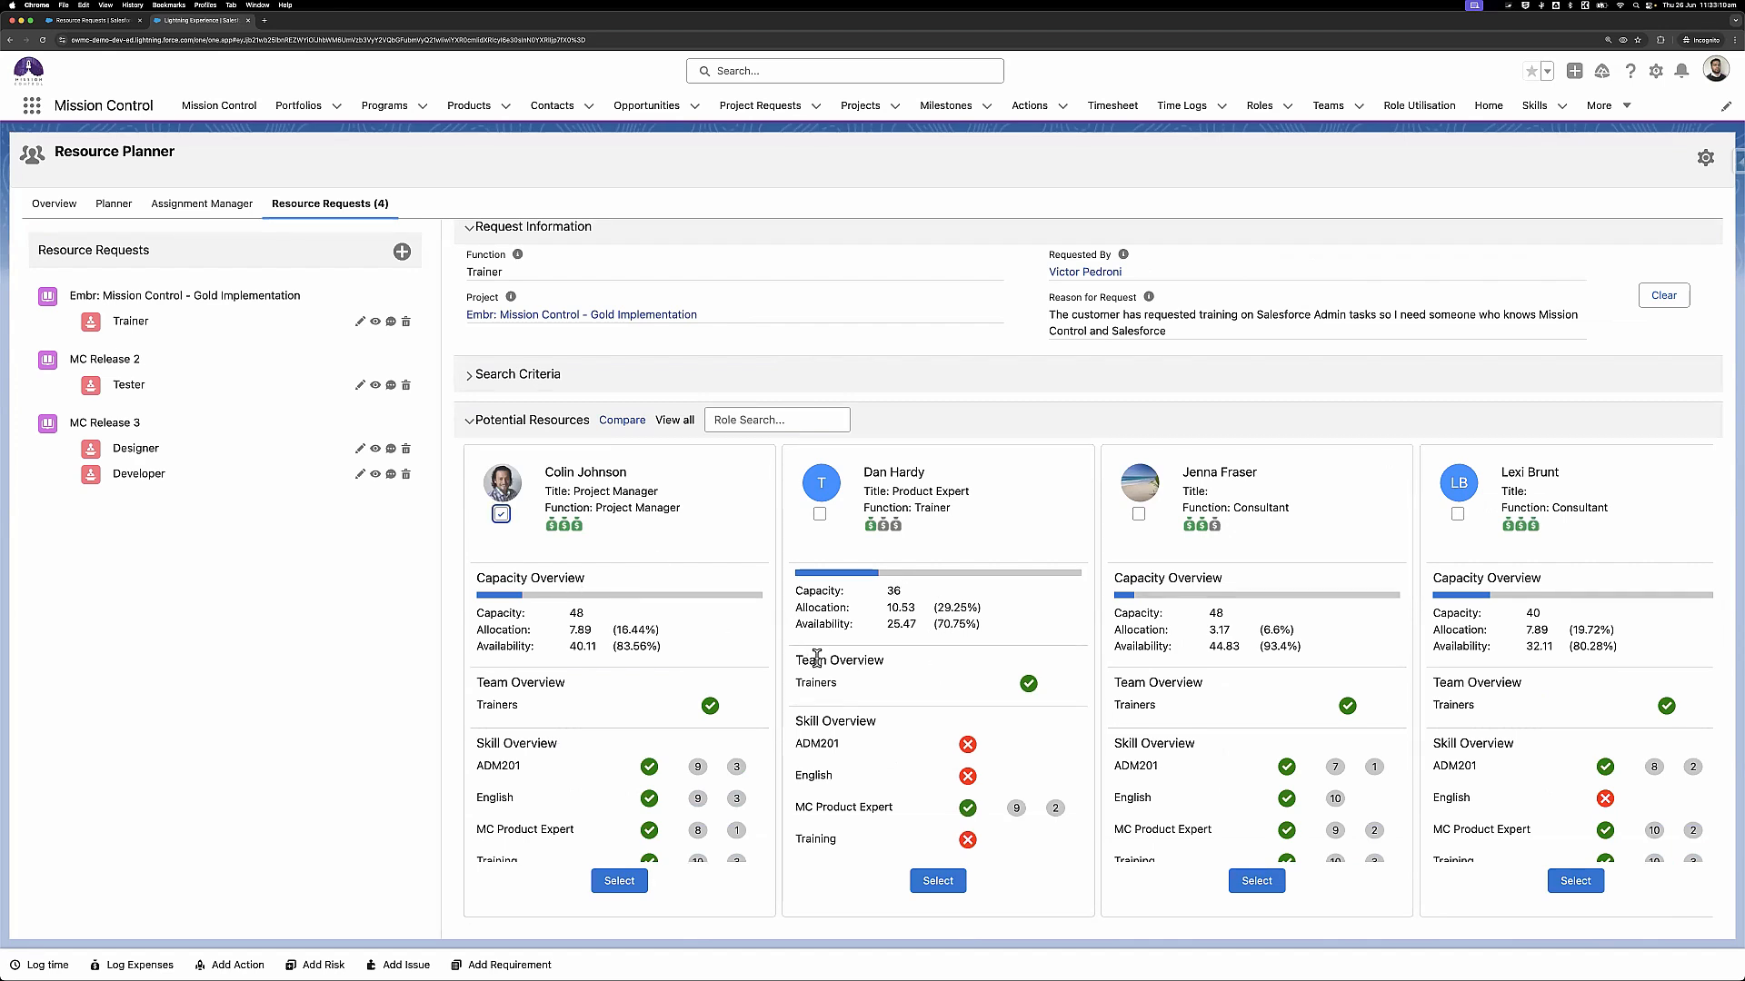
pyautogui.hscroll(5, 802, 654)
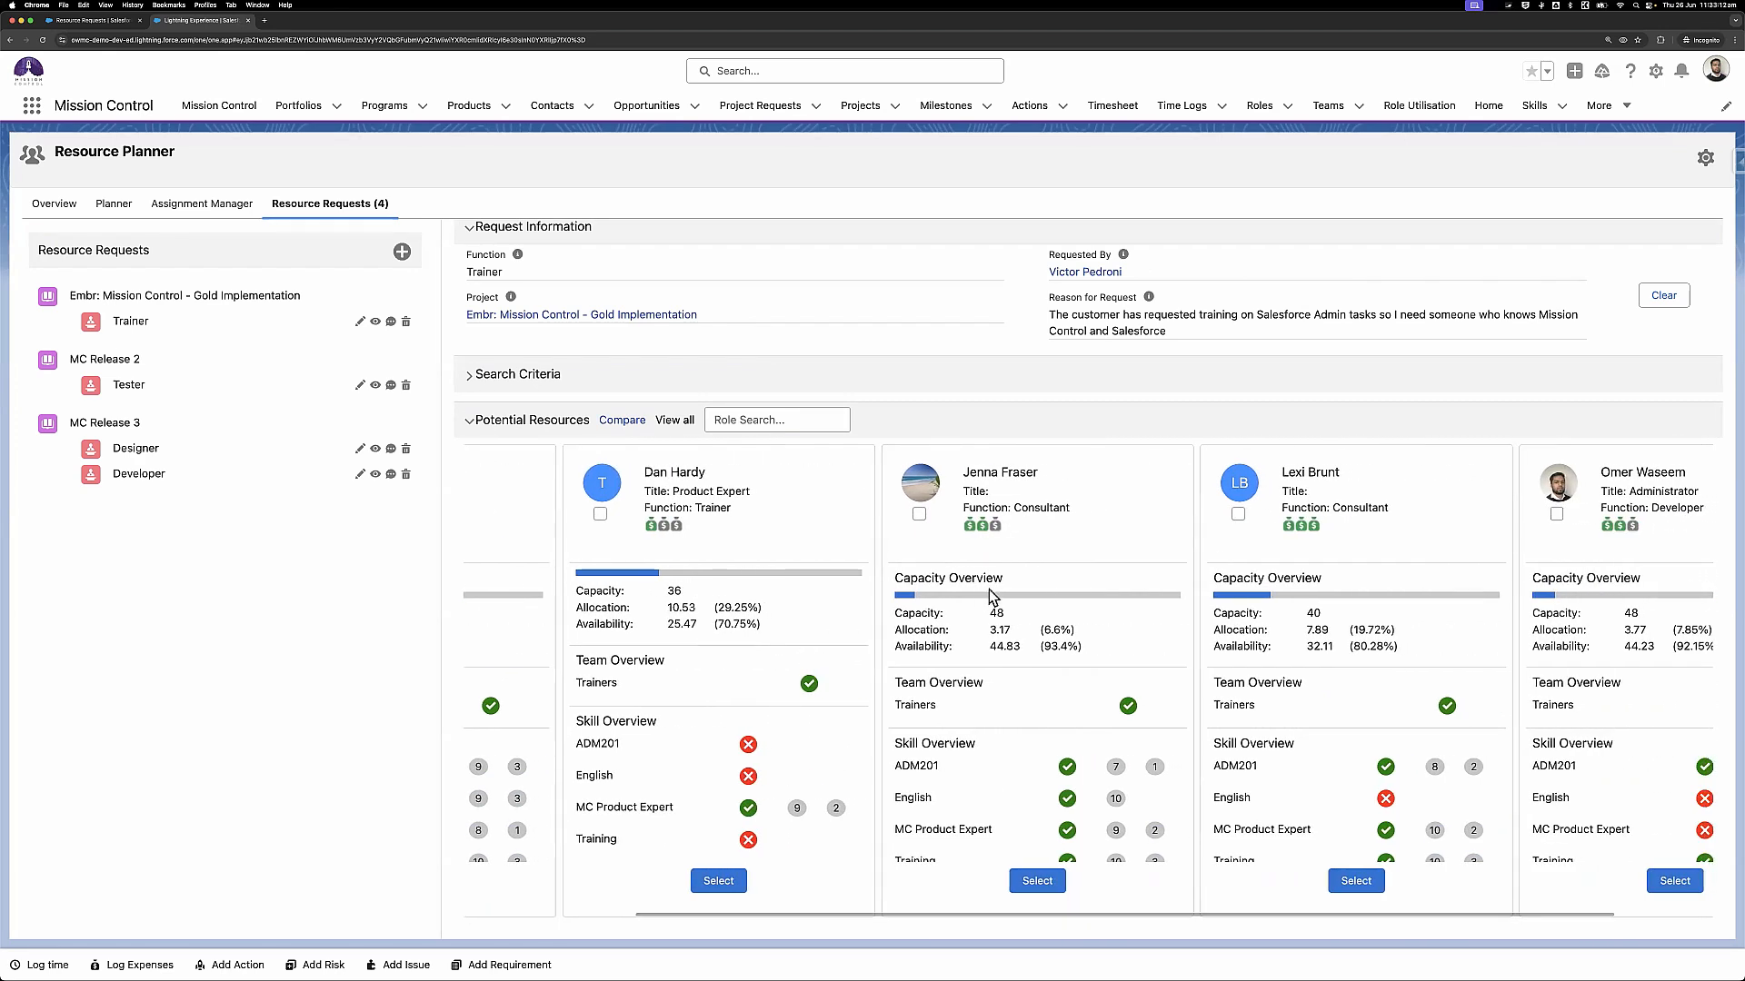
pyautogui.scroll(-1, 989, 591)
pyautogui.scroll(1, 932, 553)
pyautogui.click(918, 514)
pyautogui.hscroll(3, 985, 591)
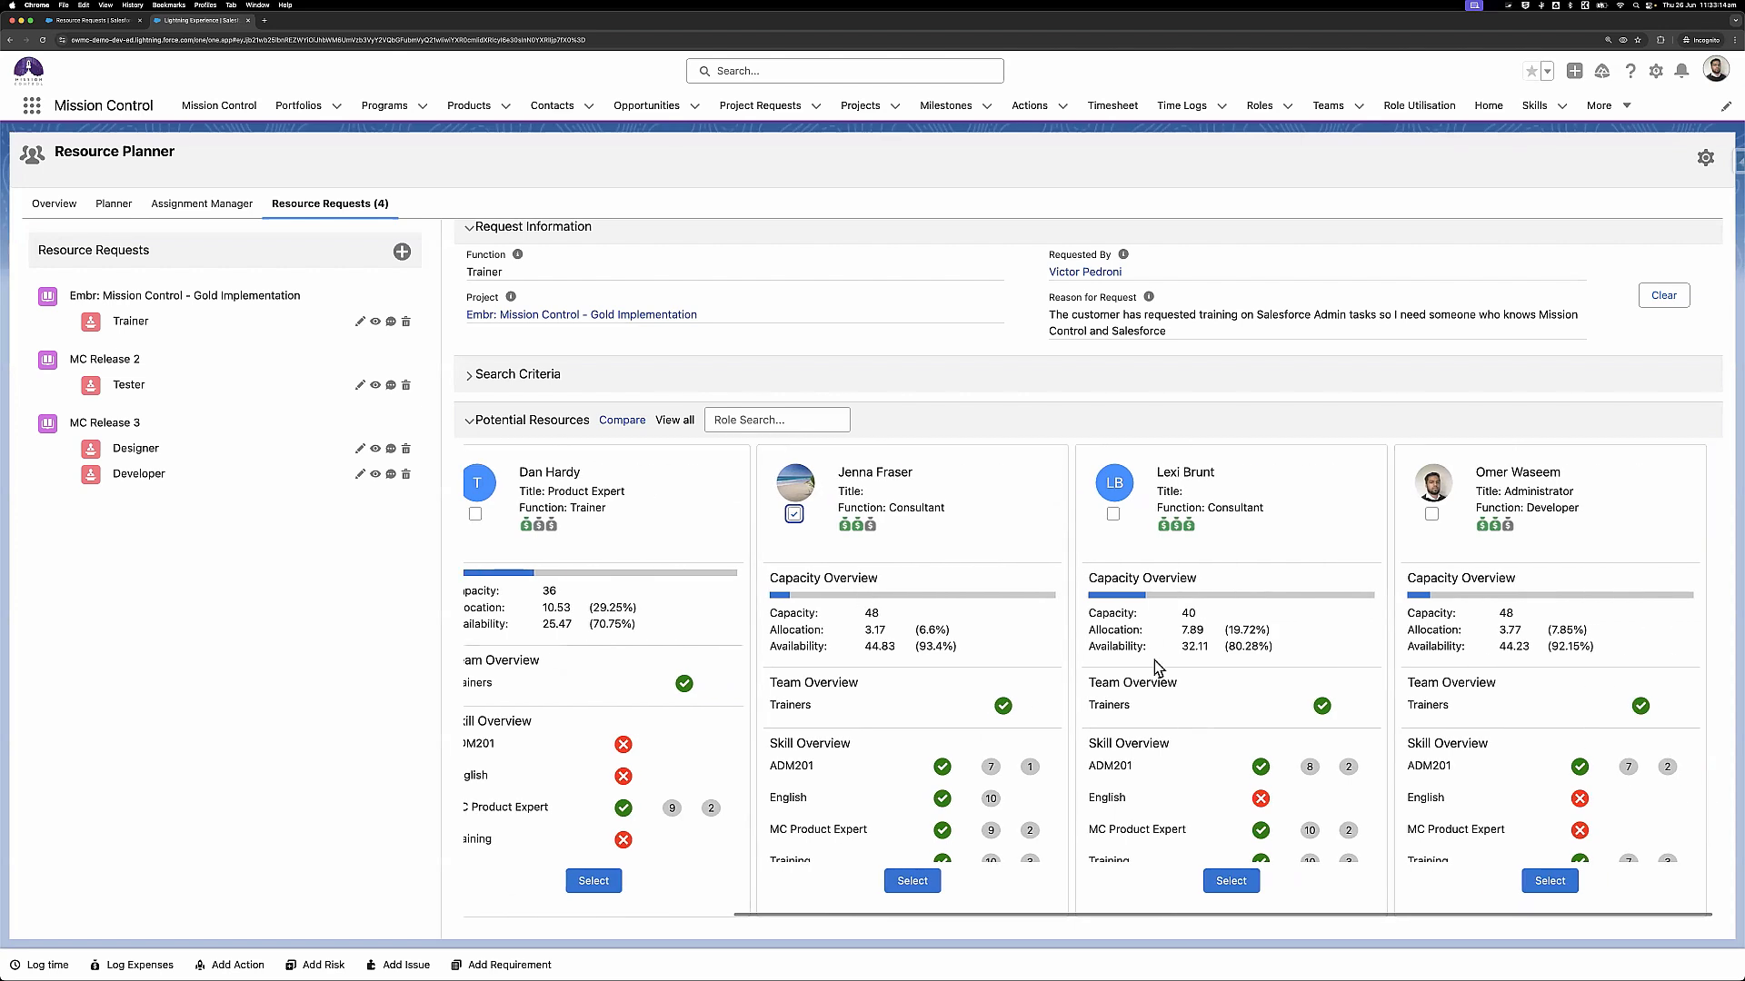
pyautogui.scroll(-1, 1154, 663)
pyautogui.scroll(1, 1136, 586)
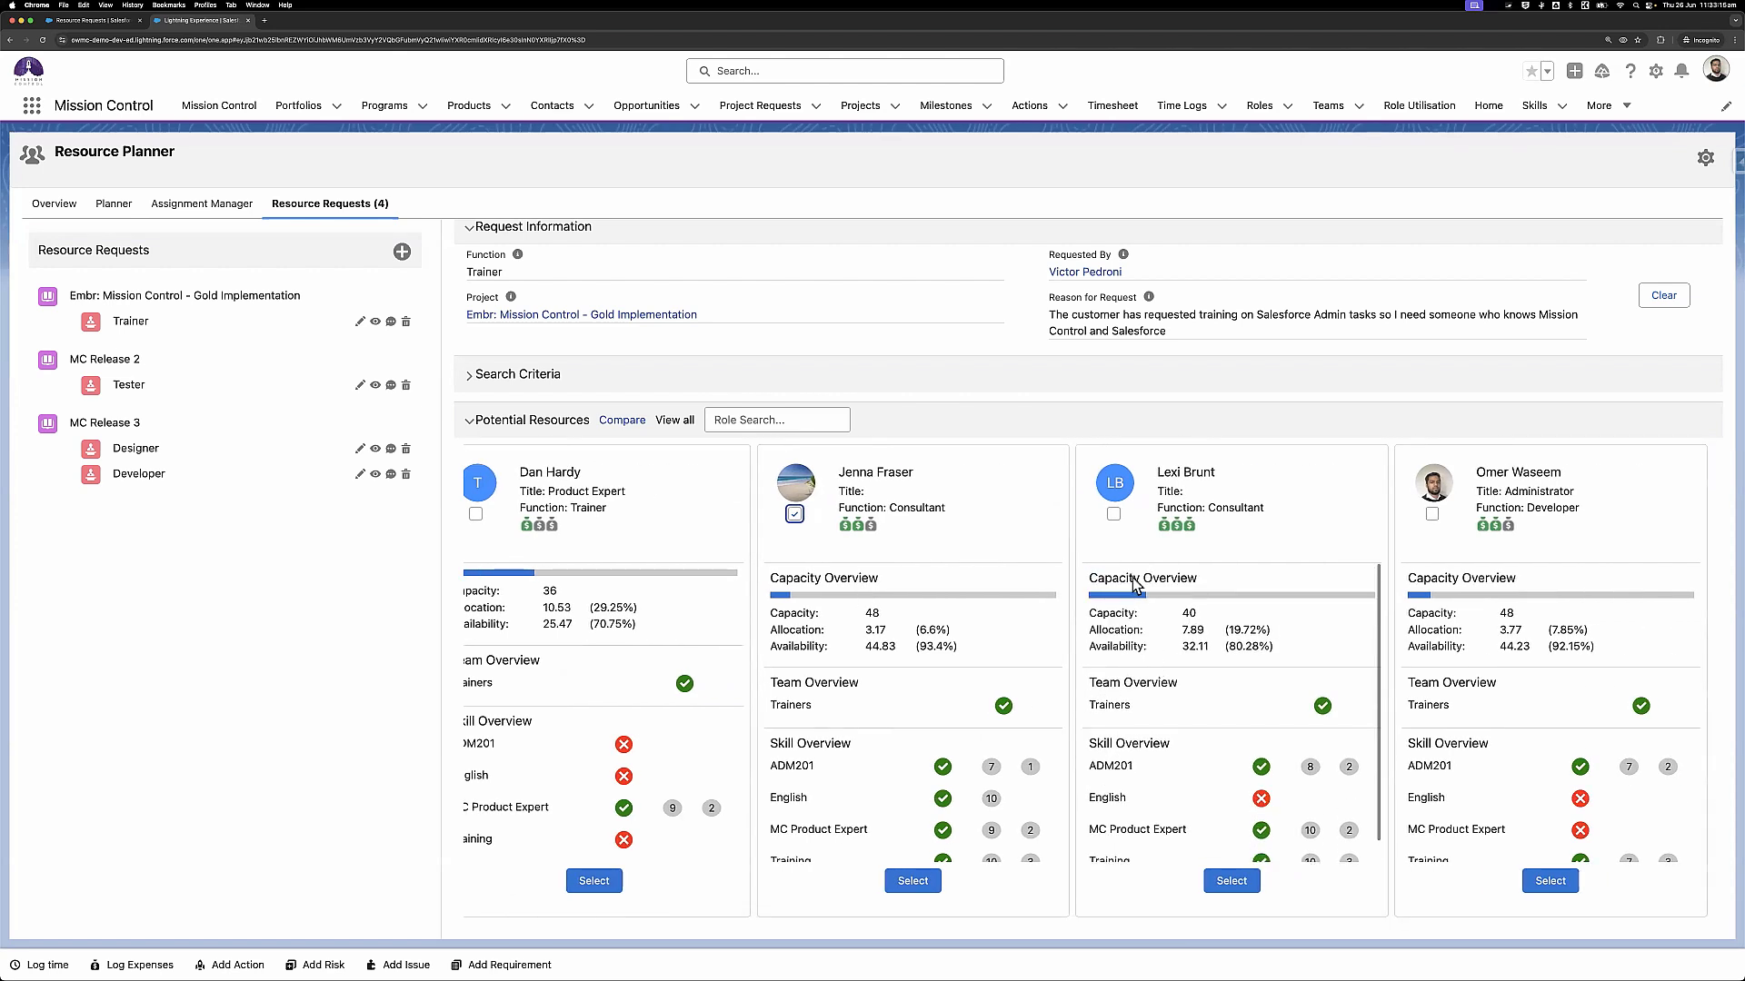
pyautogui.click(1114, 514)
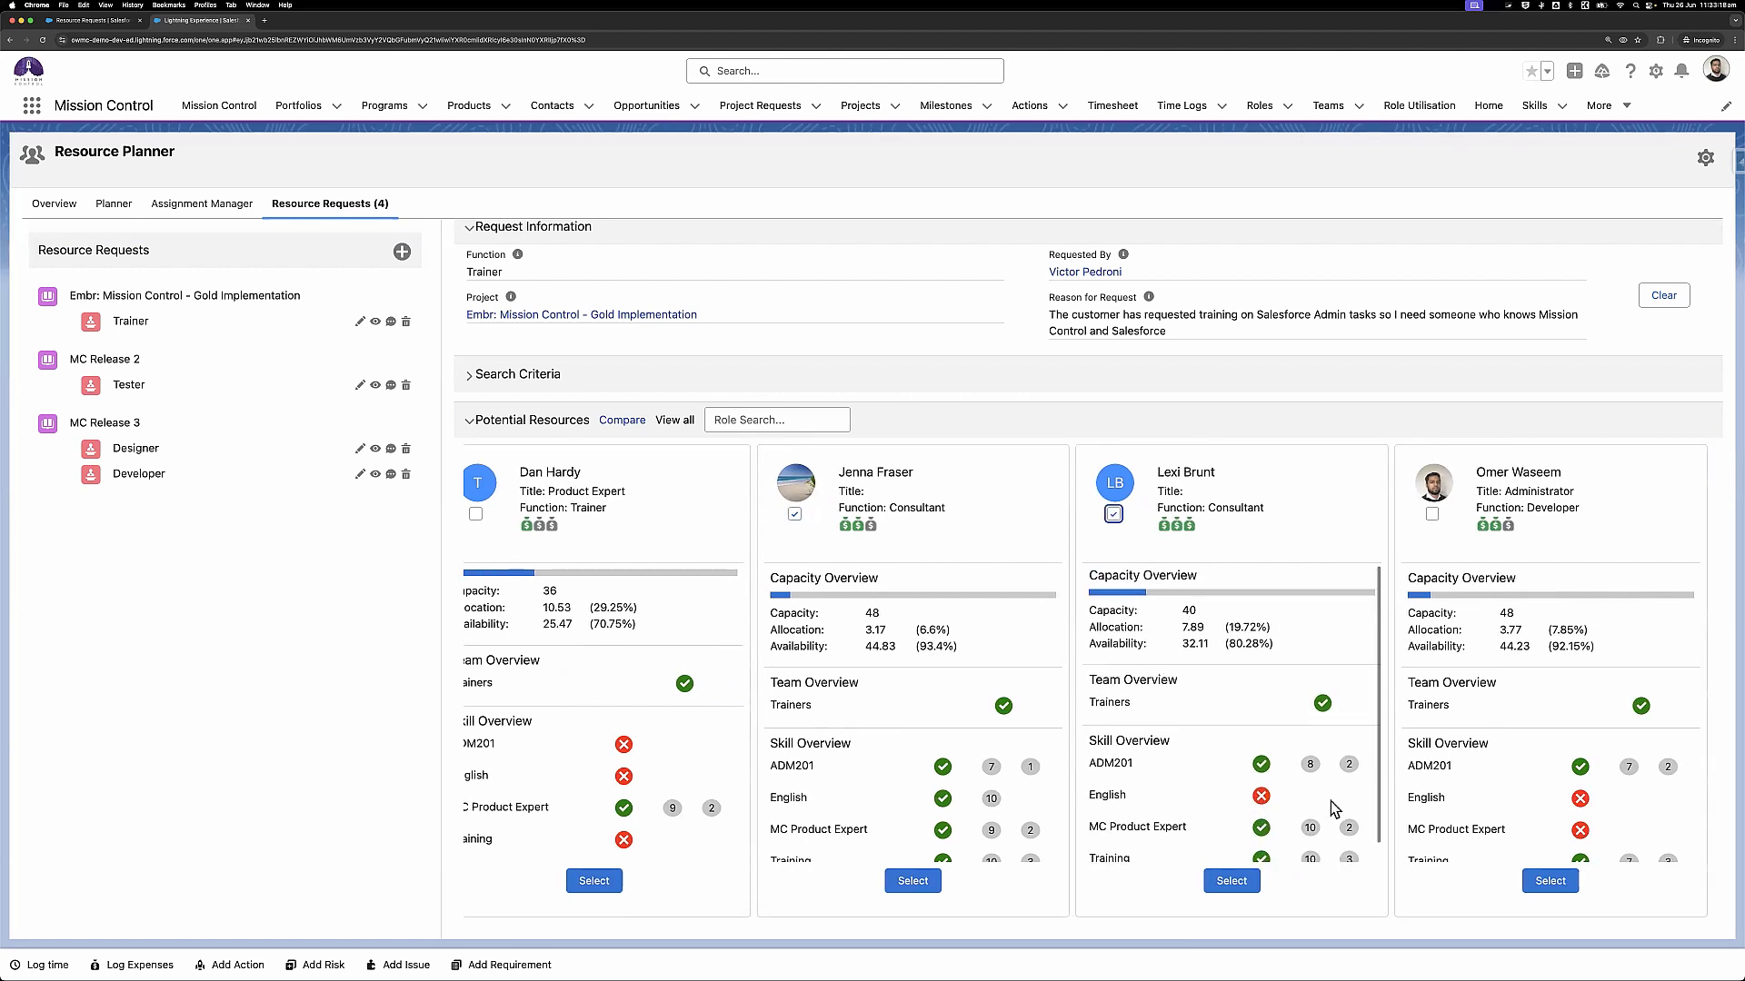
# Review the remaining Consultant's and the Developer's skill overviews, and compare only the three marked resources
pyautogui.scroll(-1, 1330, 800)
pyautogui.scroll(1, 1329, 799)
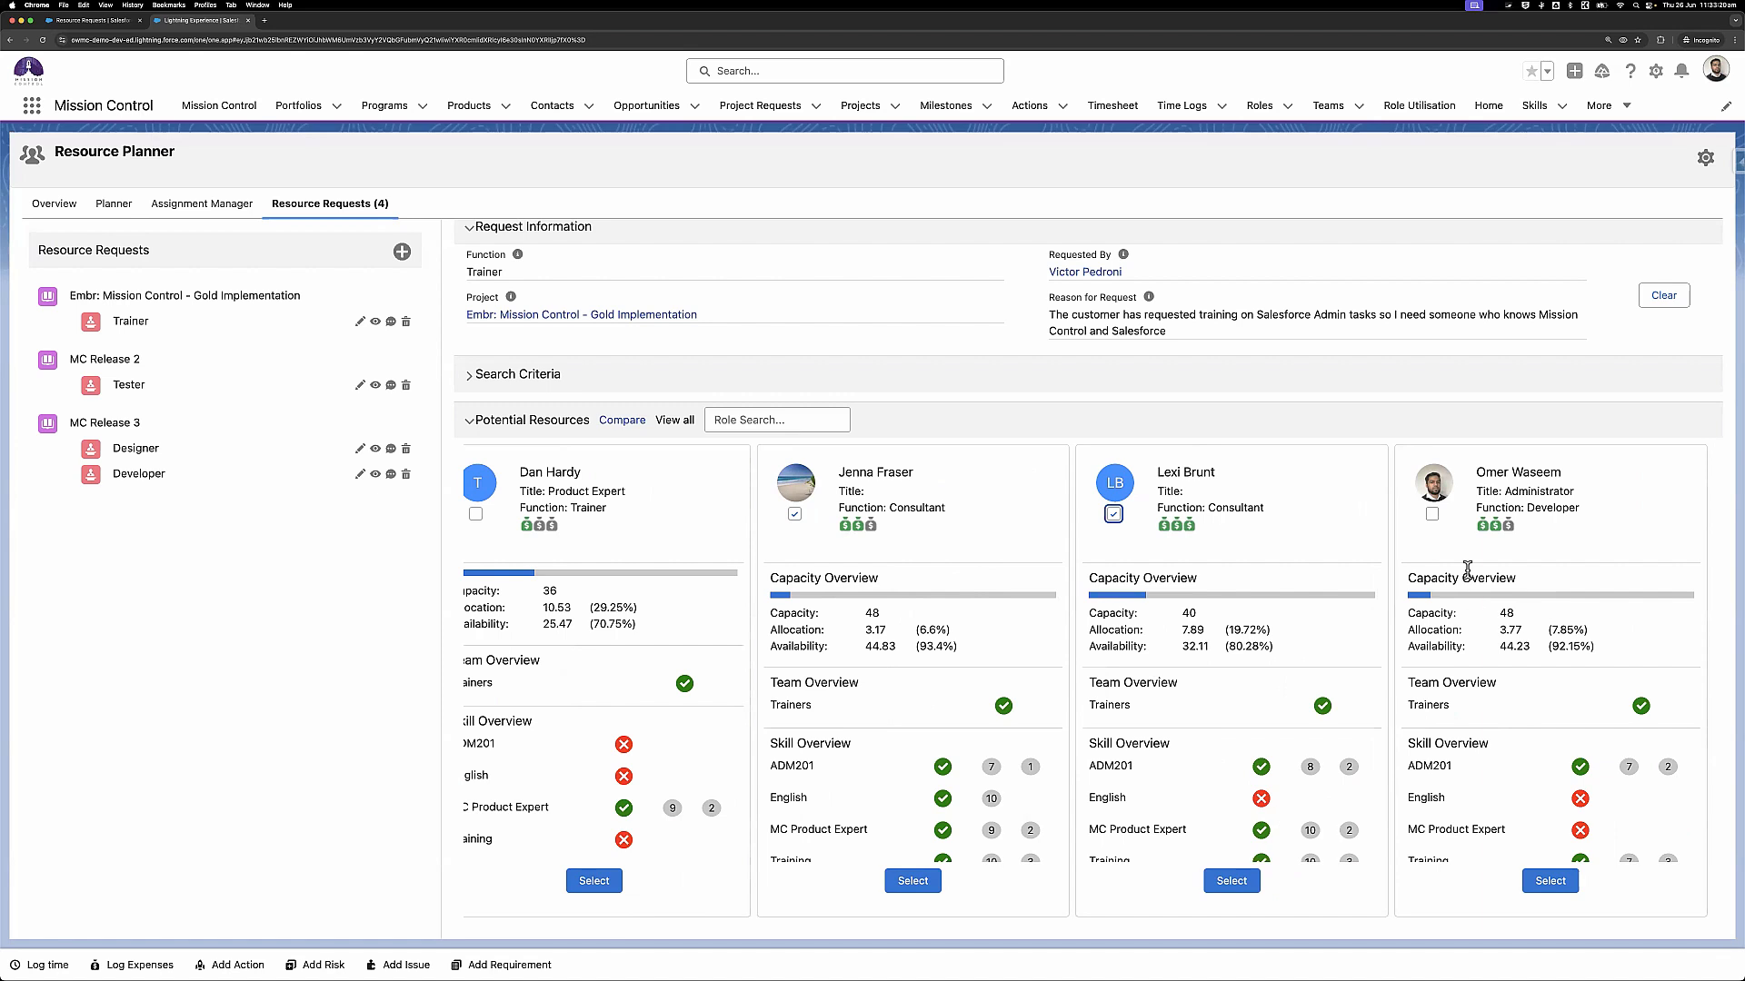
pyautogui.scroll(-1, 1480, 745)
pyautogui.scroll(1, 1480, 747)
pyautogui.hscroll(-3, 1305, 608)
pyautogui.click(622, 421)
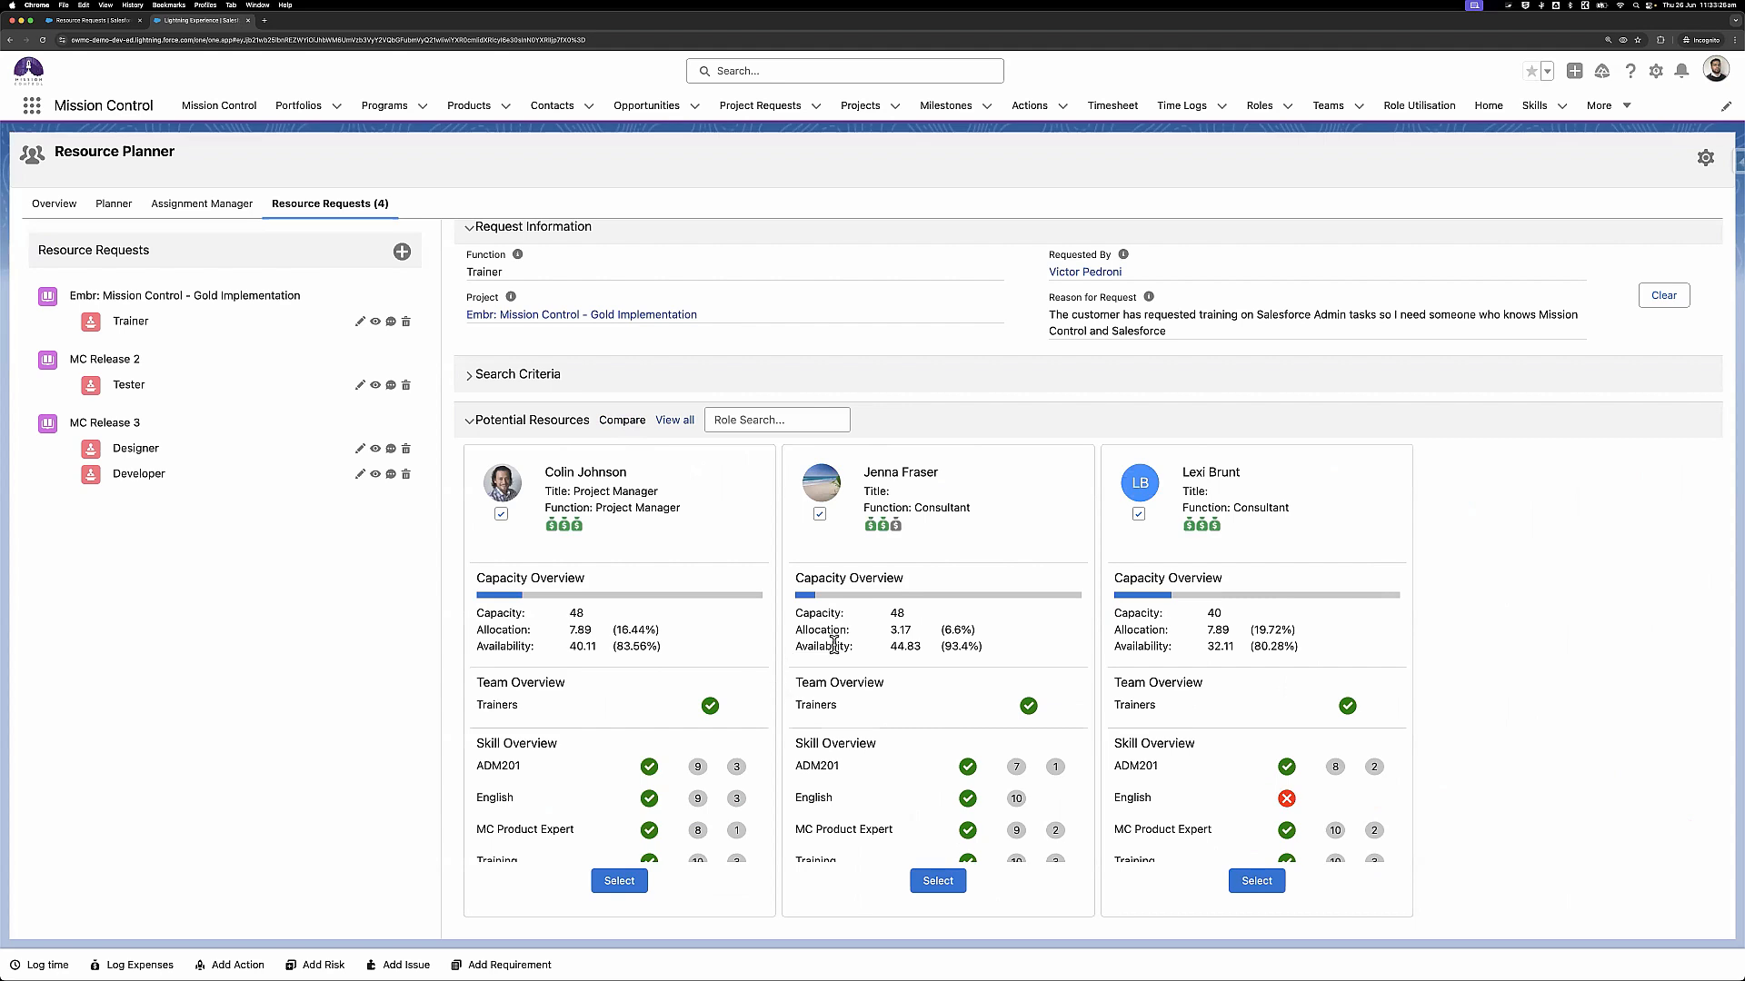
# Compare the three marked resources' capacity, availability and skill ratings, rechecking the dates, hours and skills in the search criteria
pyautogui.scroll(-1, 835, 644)
pyautogui.scroll(1, 835, 644)
pyautogui.scroll(-1, 1180, 671)
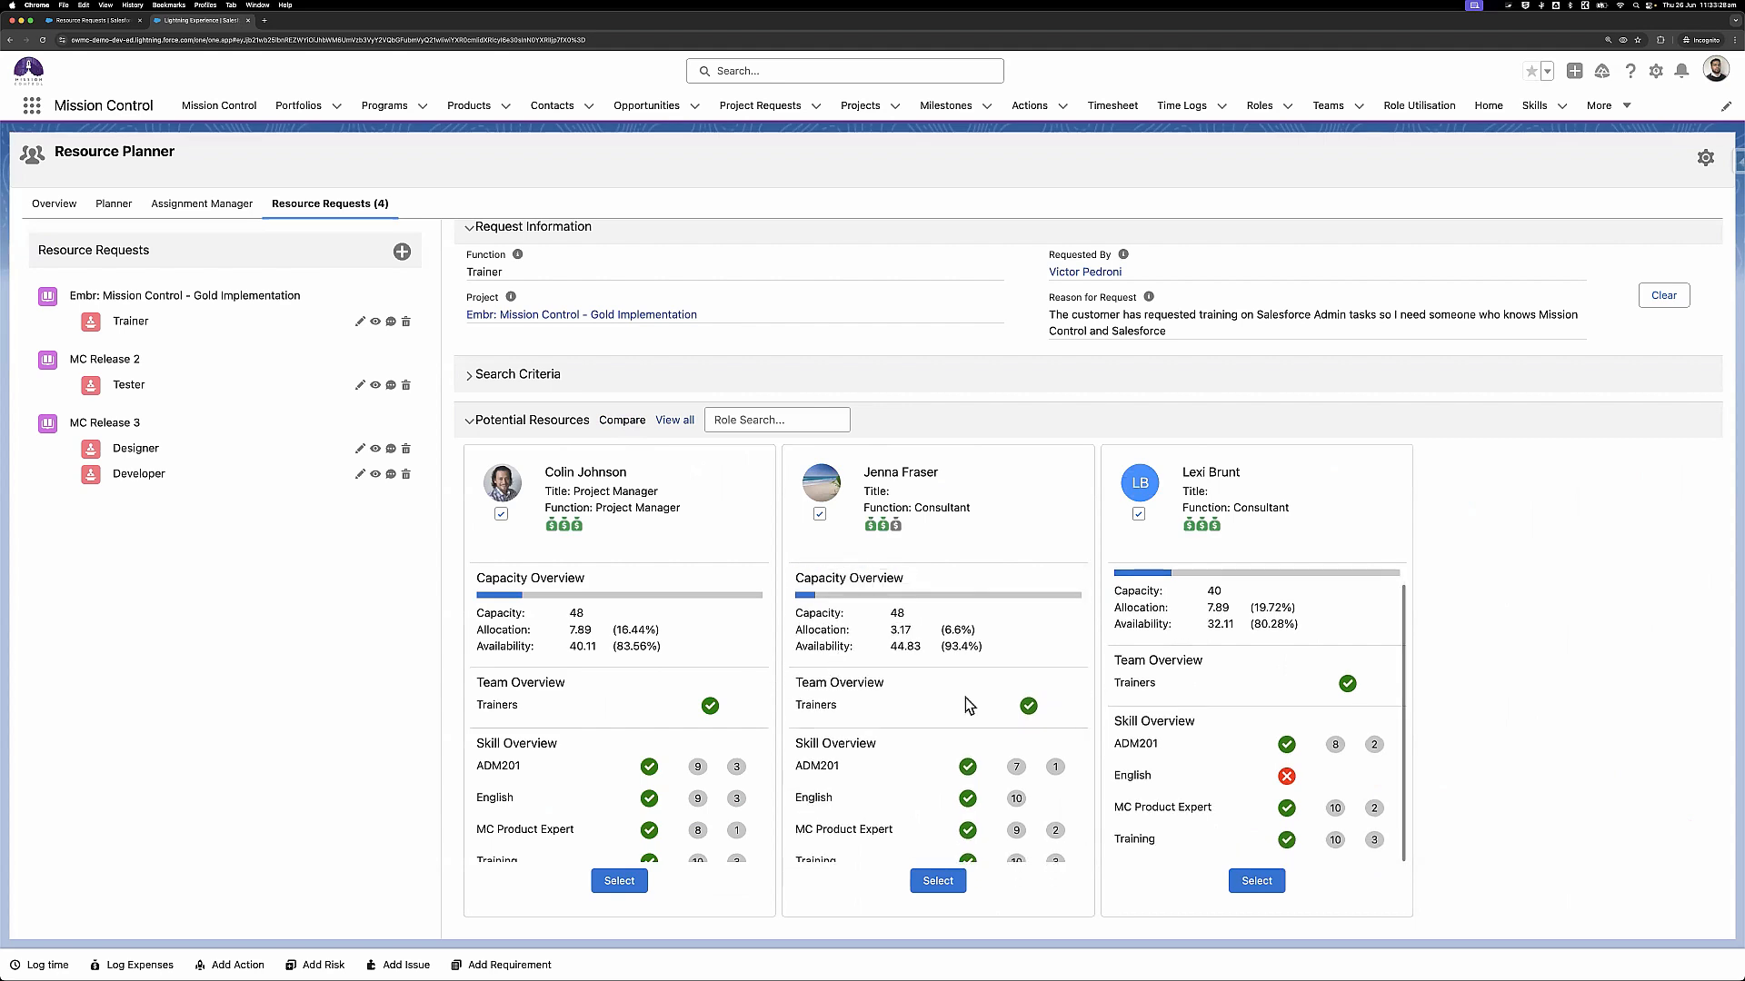
pyautogui.scroll(-1, 941, 716)
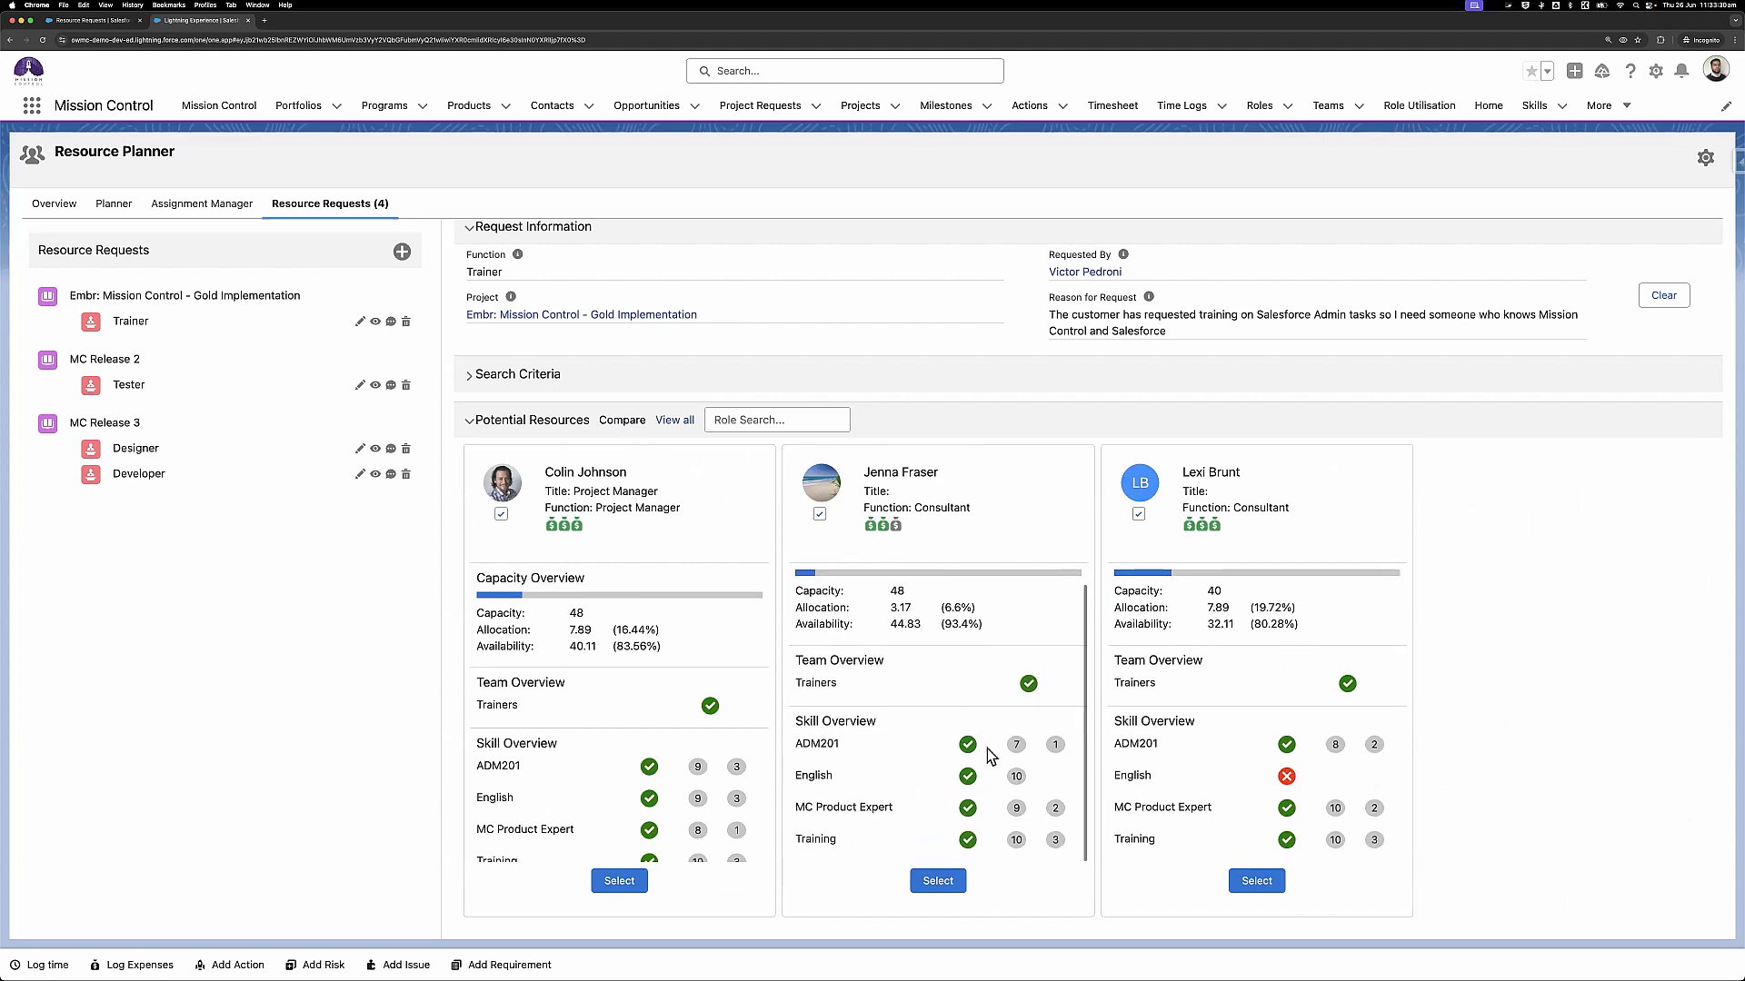
pyautogui.scroll(1, 891, 653)
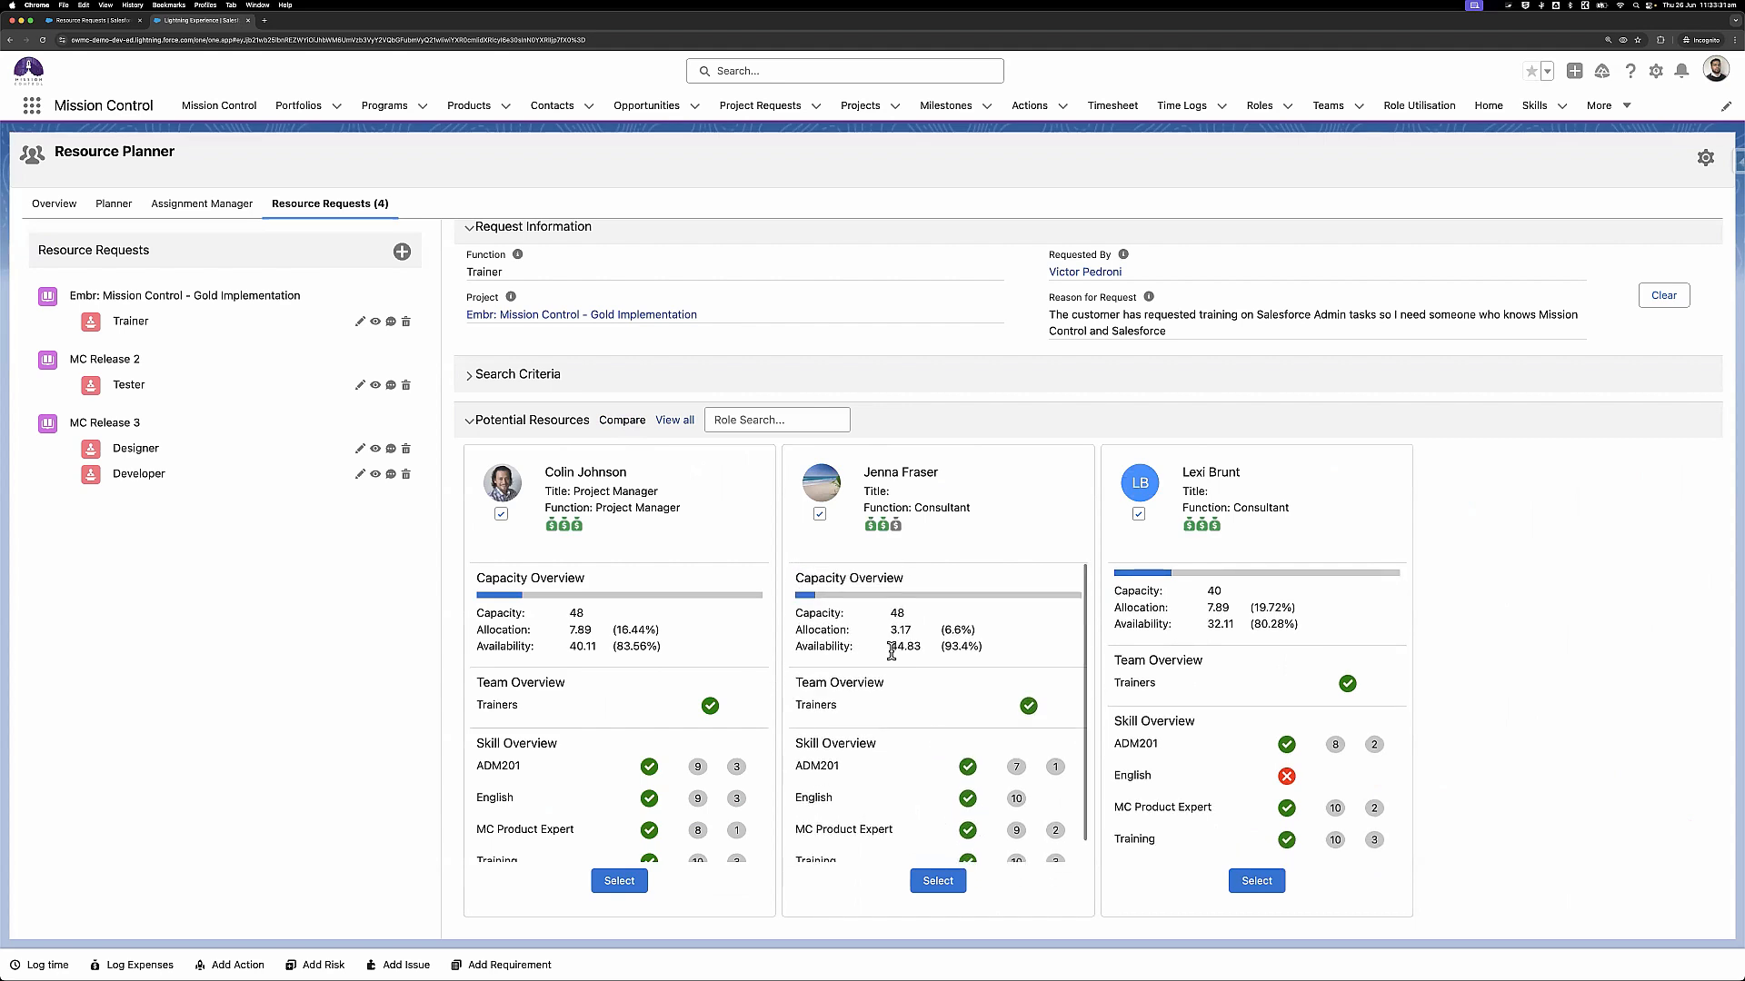
pyautogui.click(674, 389)
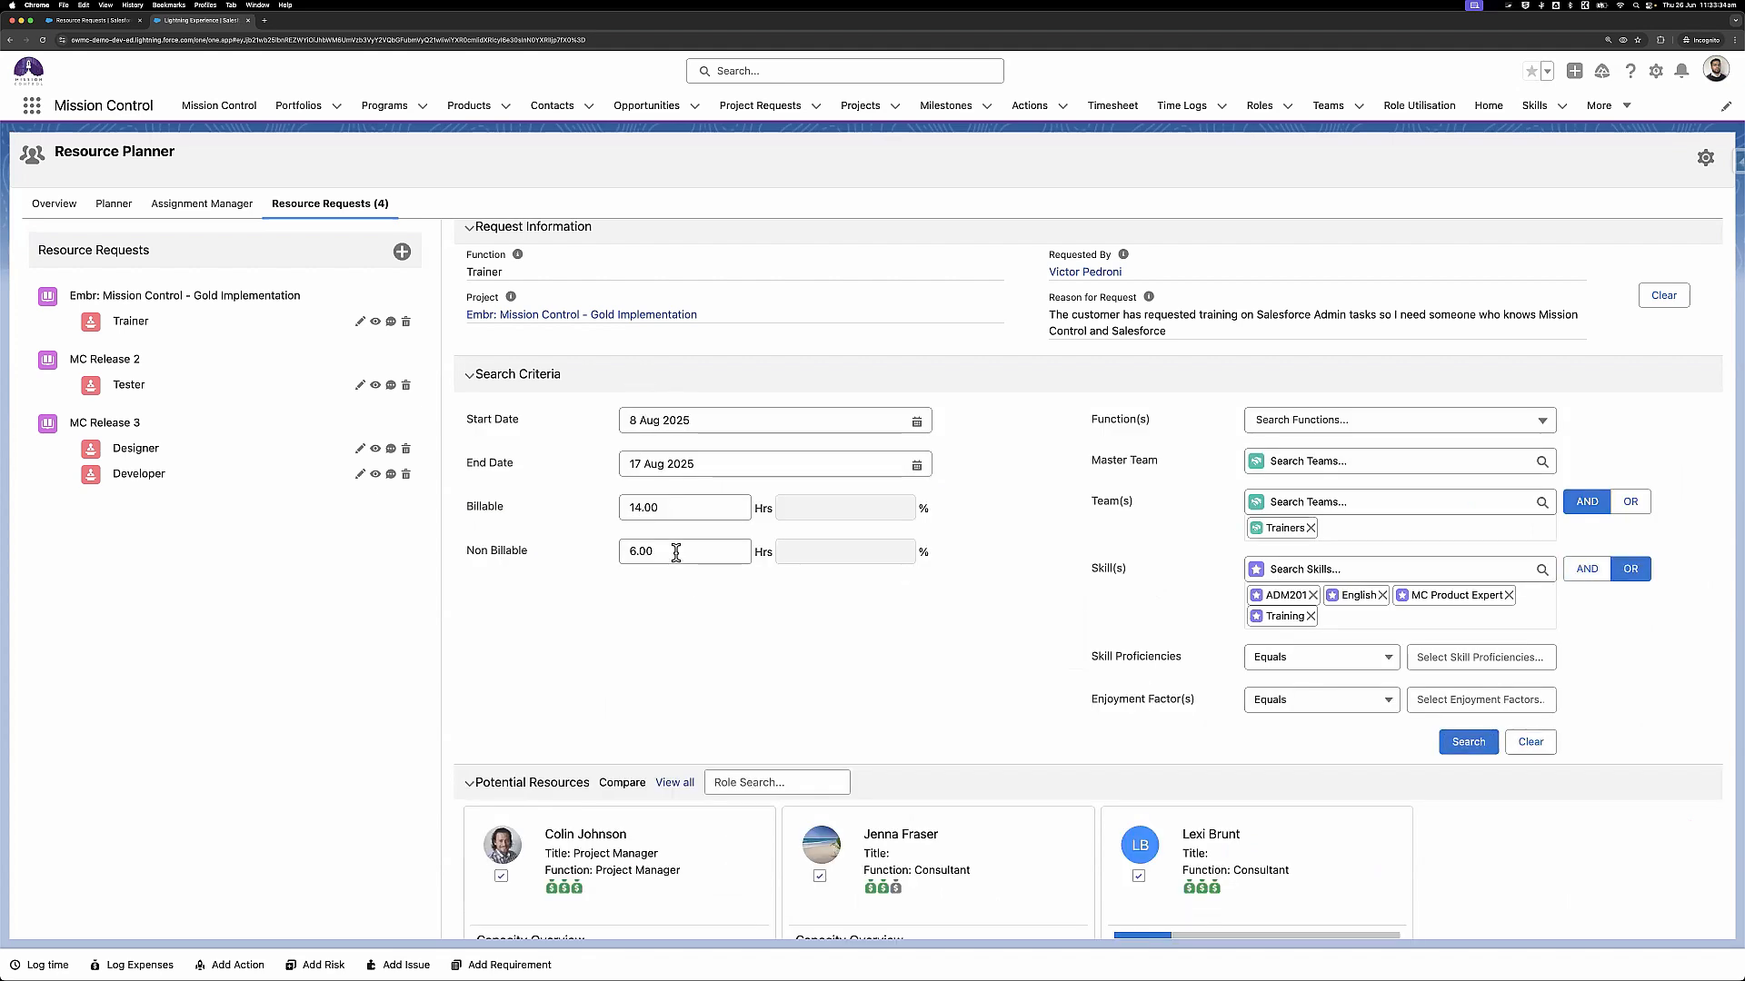
pyautogui.click(564, 780)
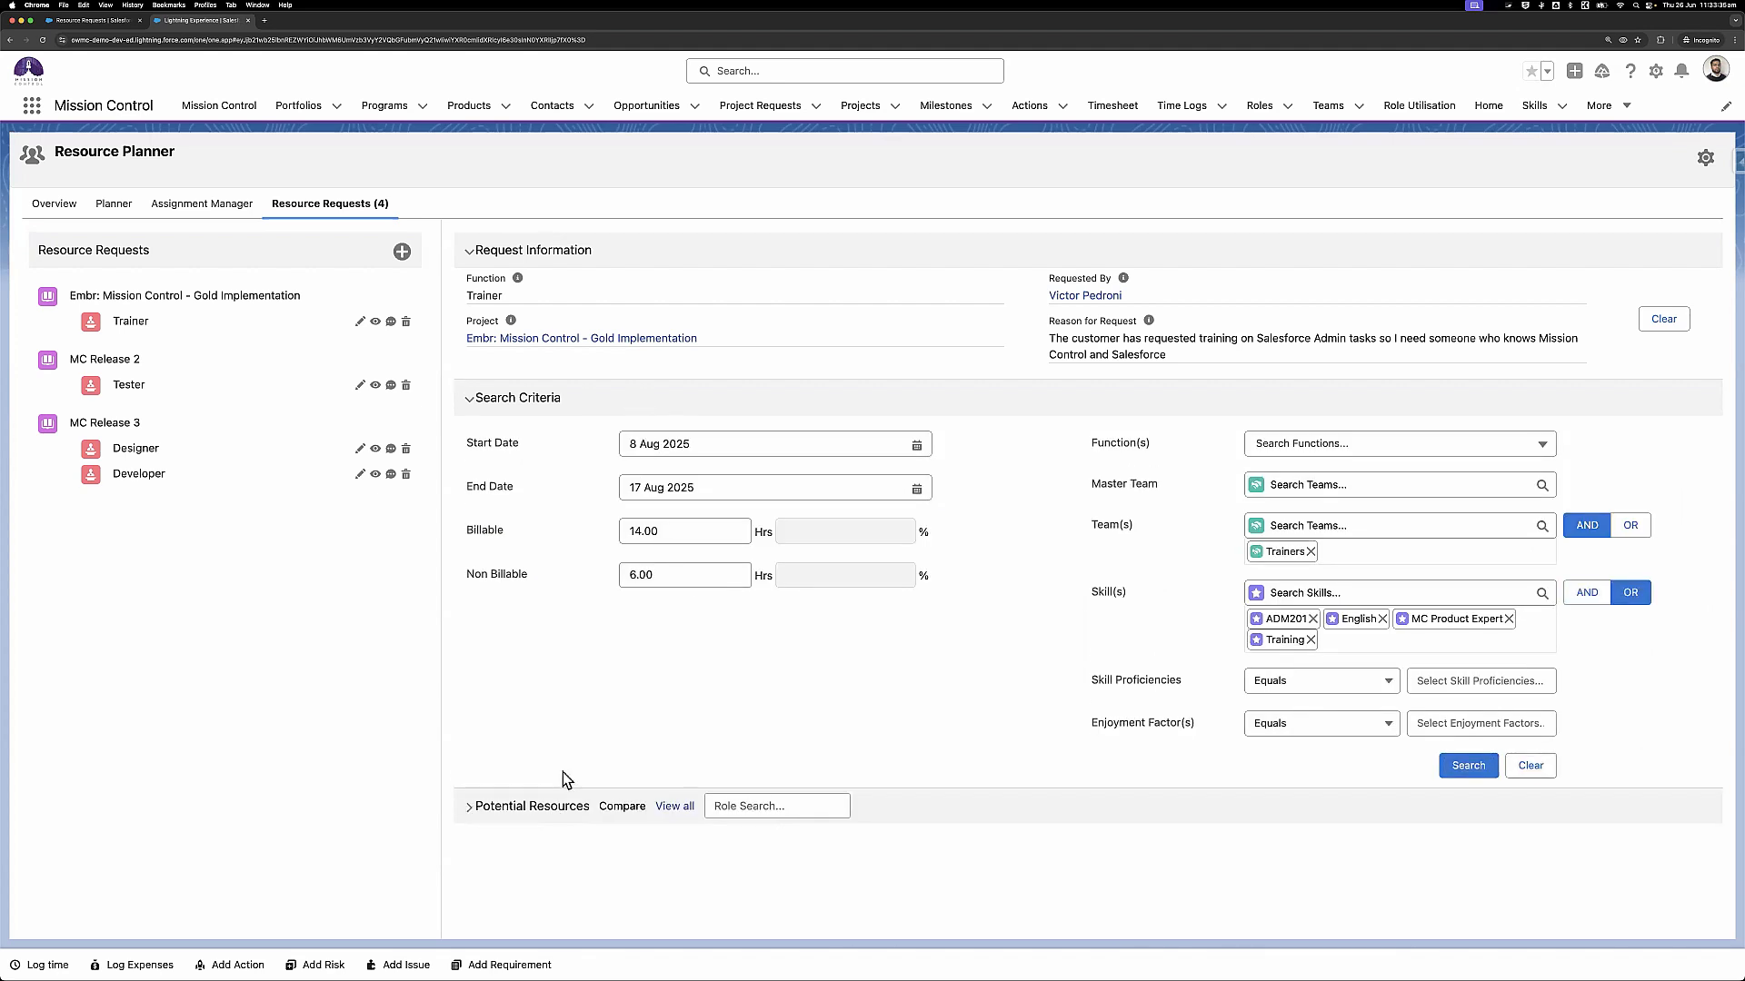
pyautogui.click(548, 404)
pyautogui.click(541, 447)
pyautogui.scroll(-1, 1011, 636)
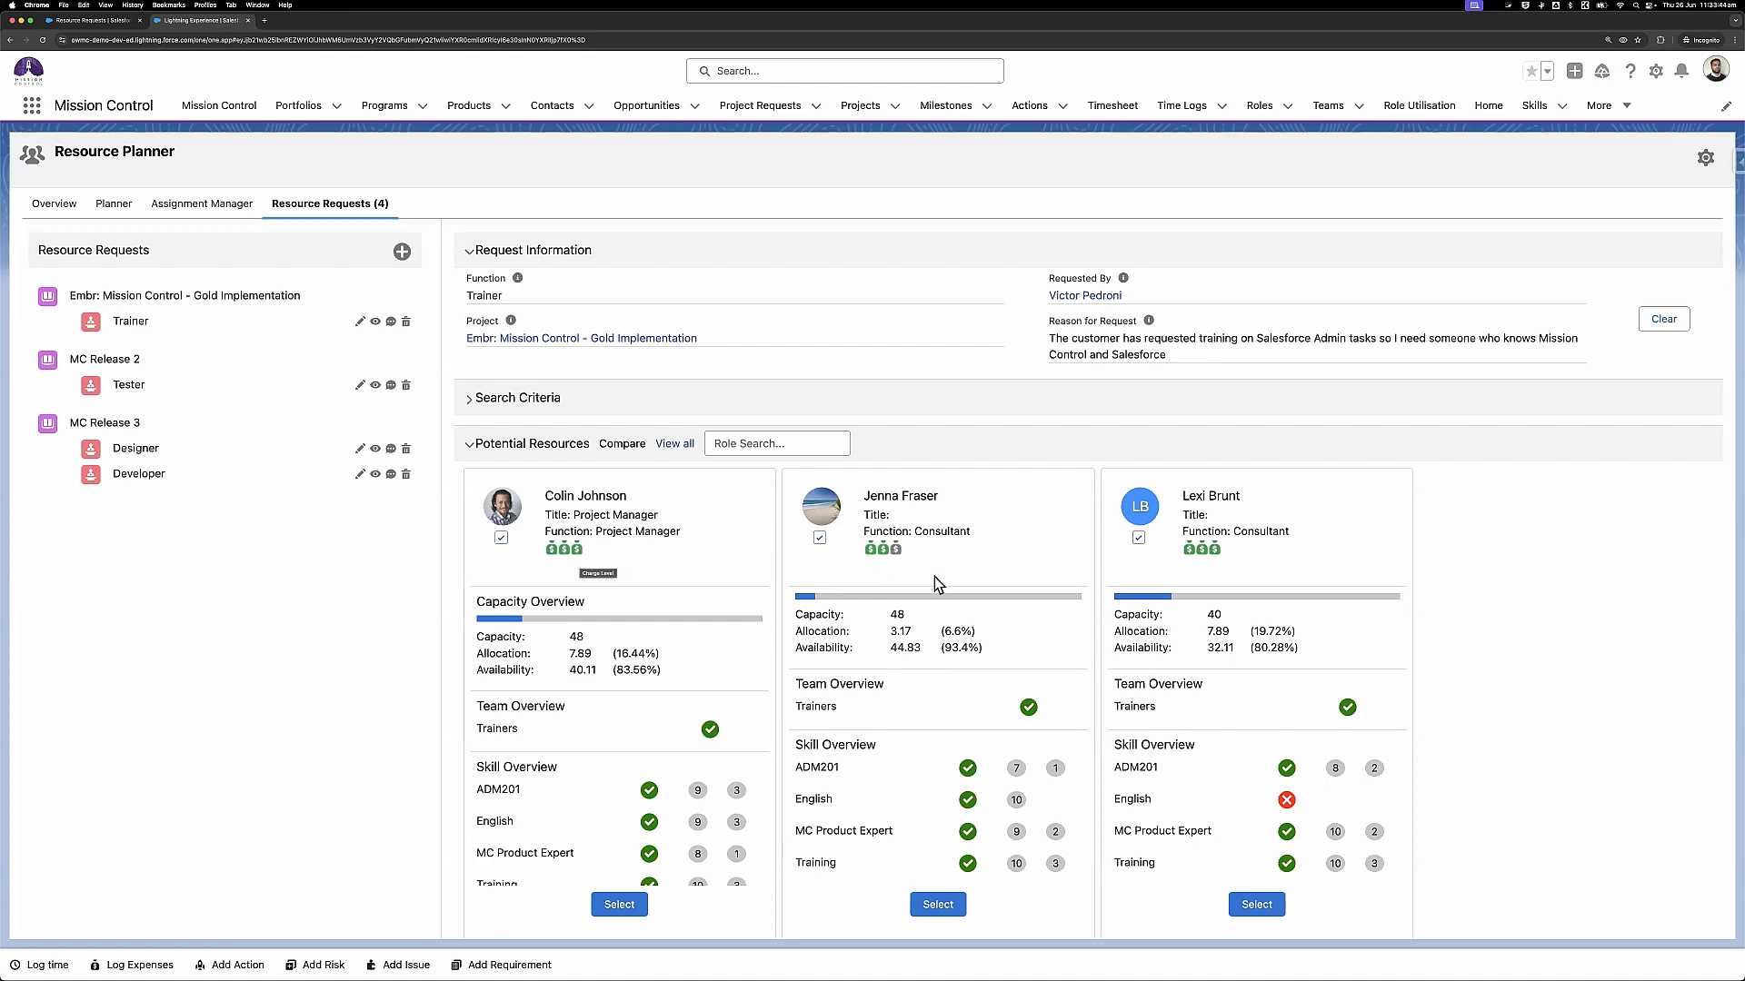
pyautogui.scroll(-1, 945, 691)
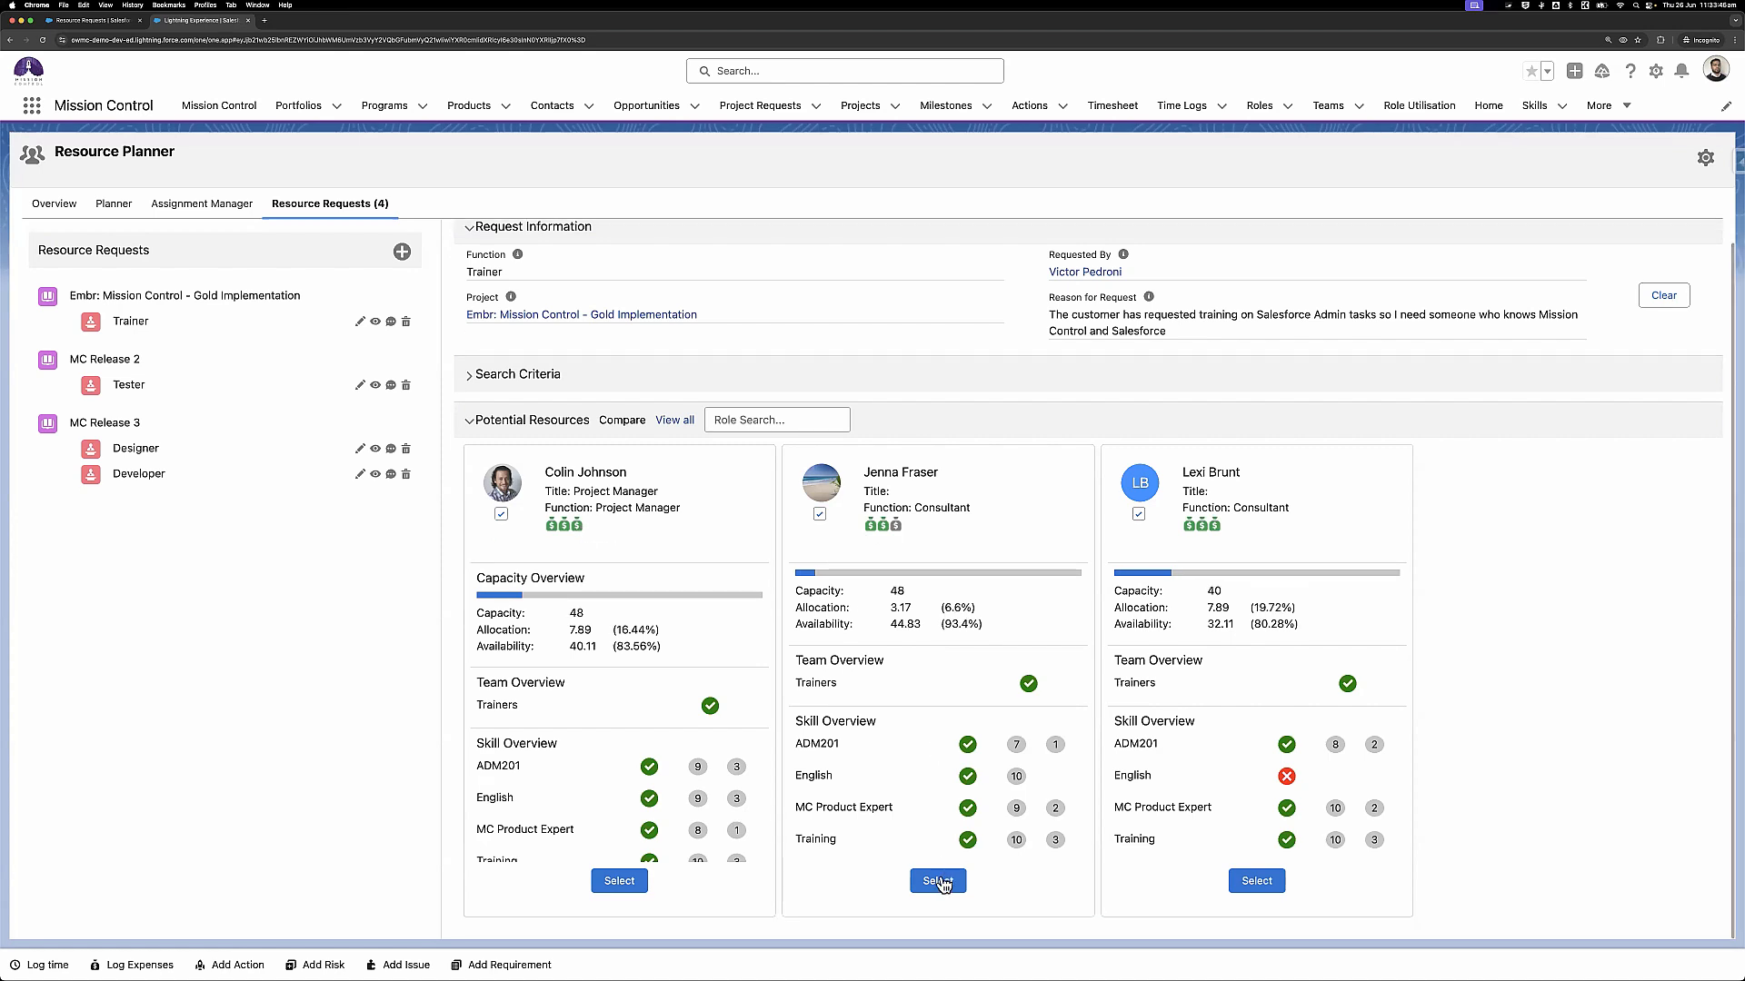
# Assign the Consultant who has all four requested skills, transferring ownership from the Placeholder Trainer role, and save the resource assignment
pyautogui.click(938, 879)
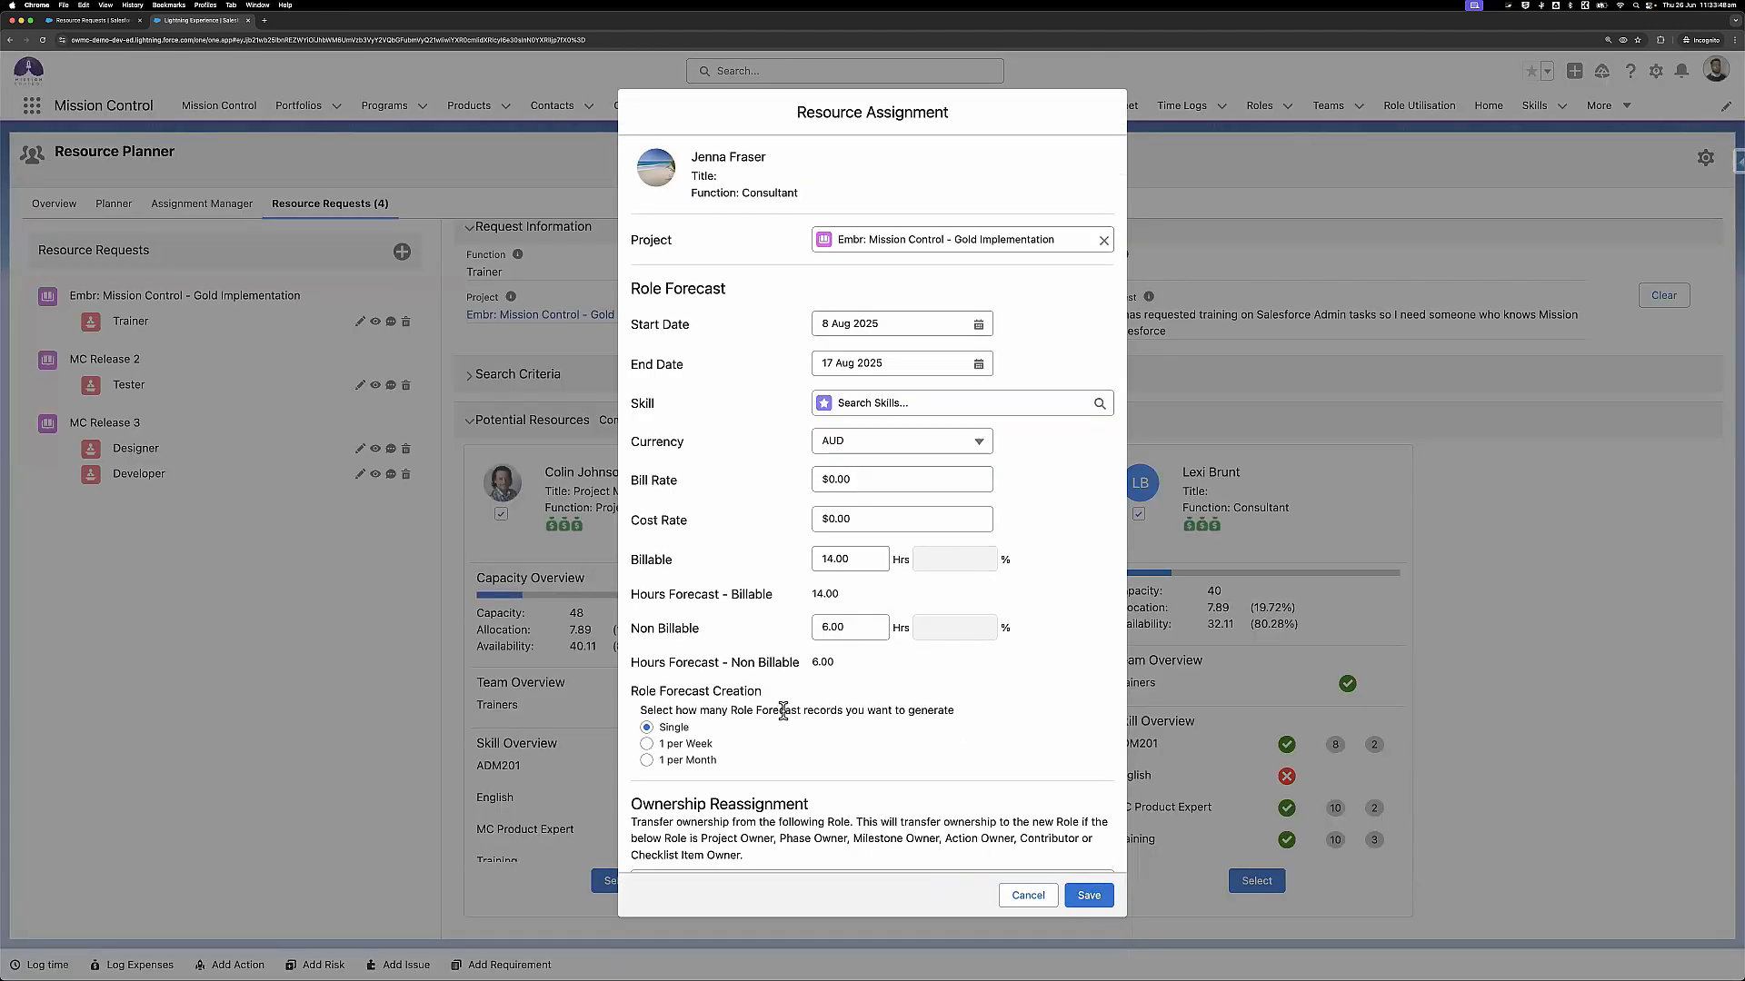
pyautogui.scroll(-2, 805, 768)
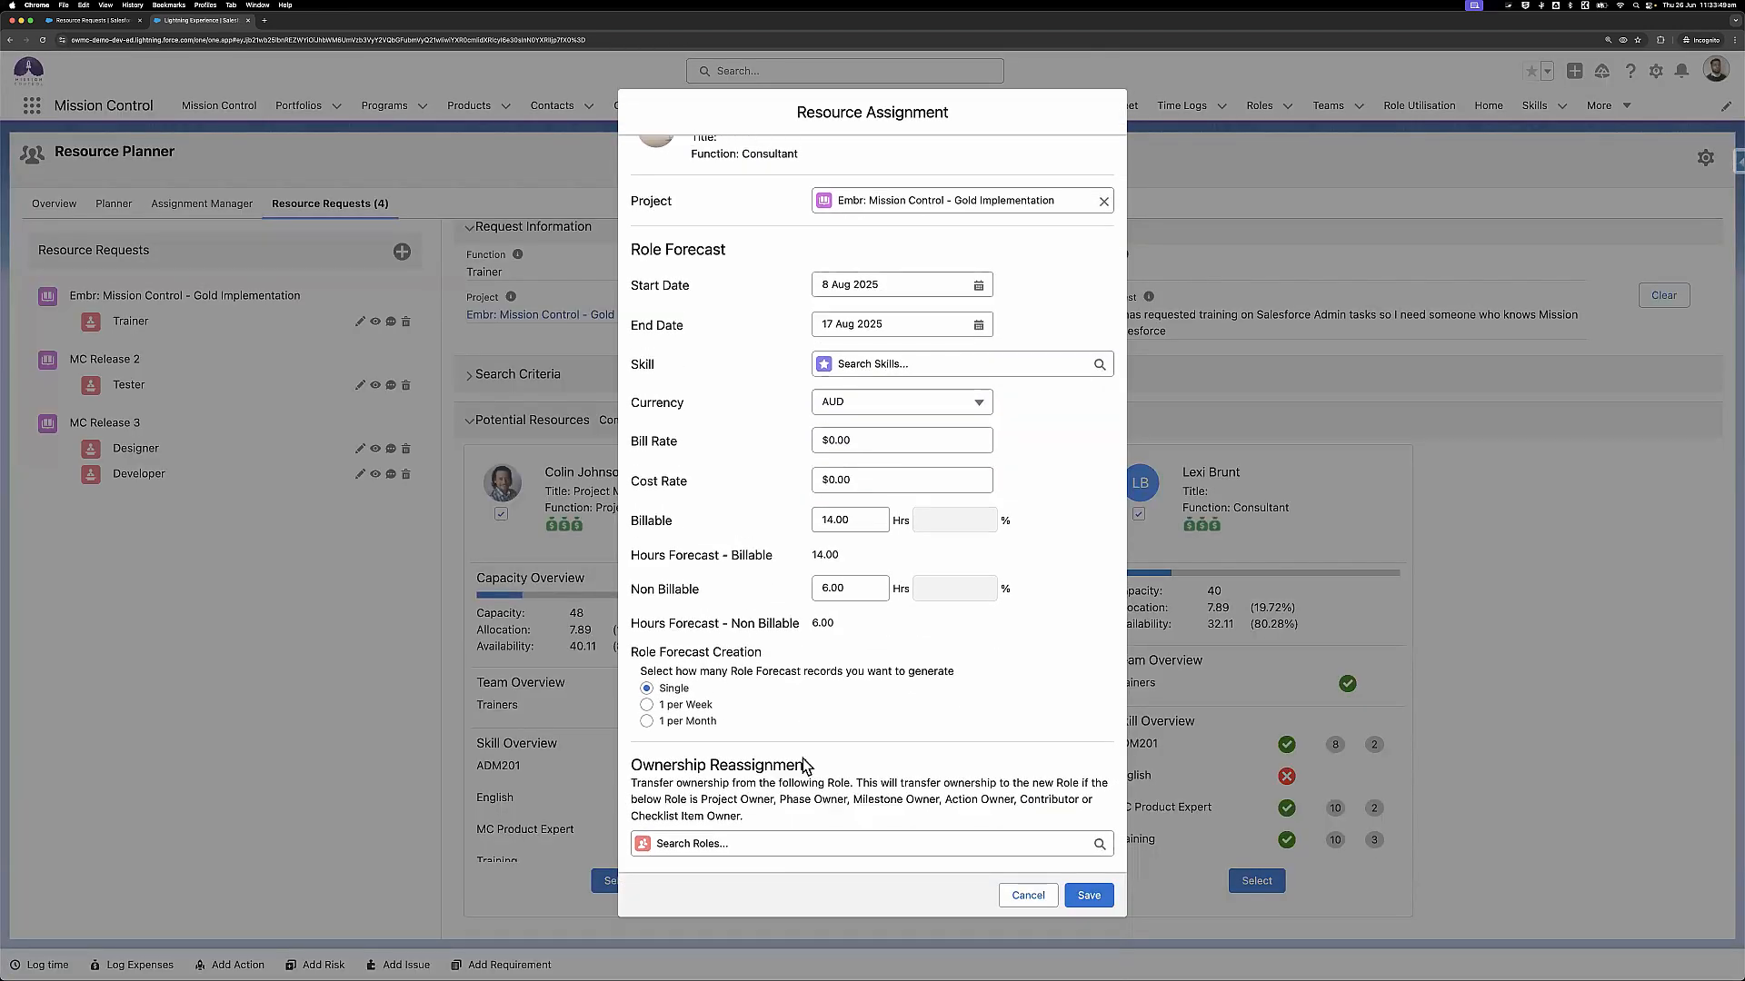
pyautogui.click(754, 835)
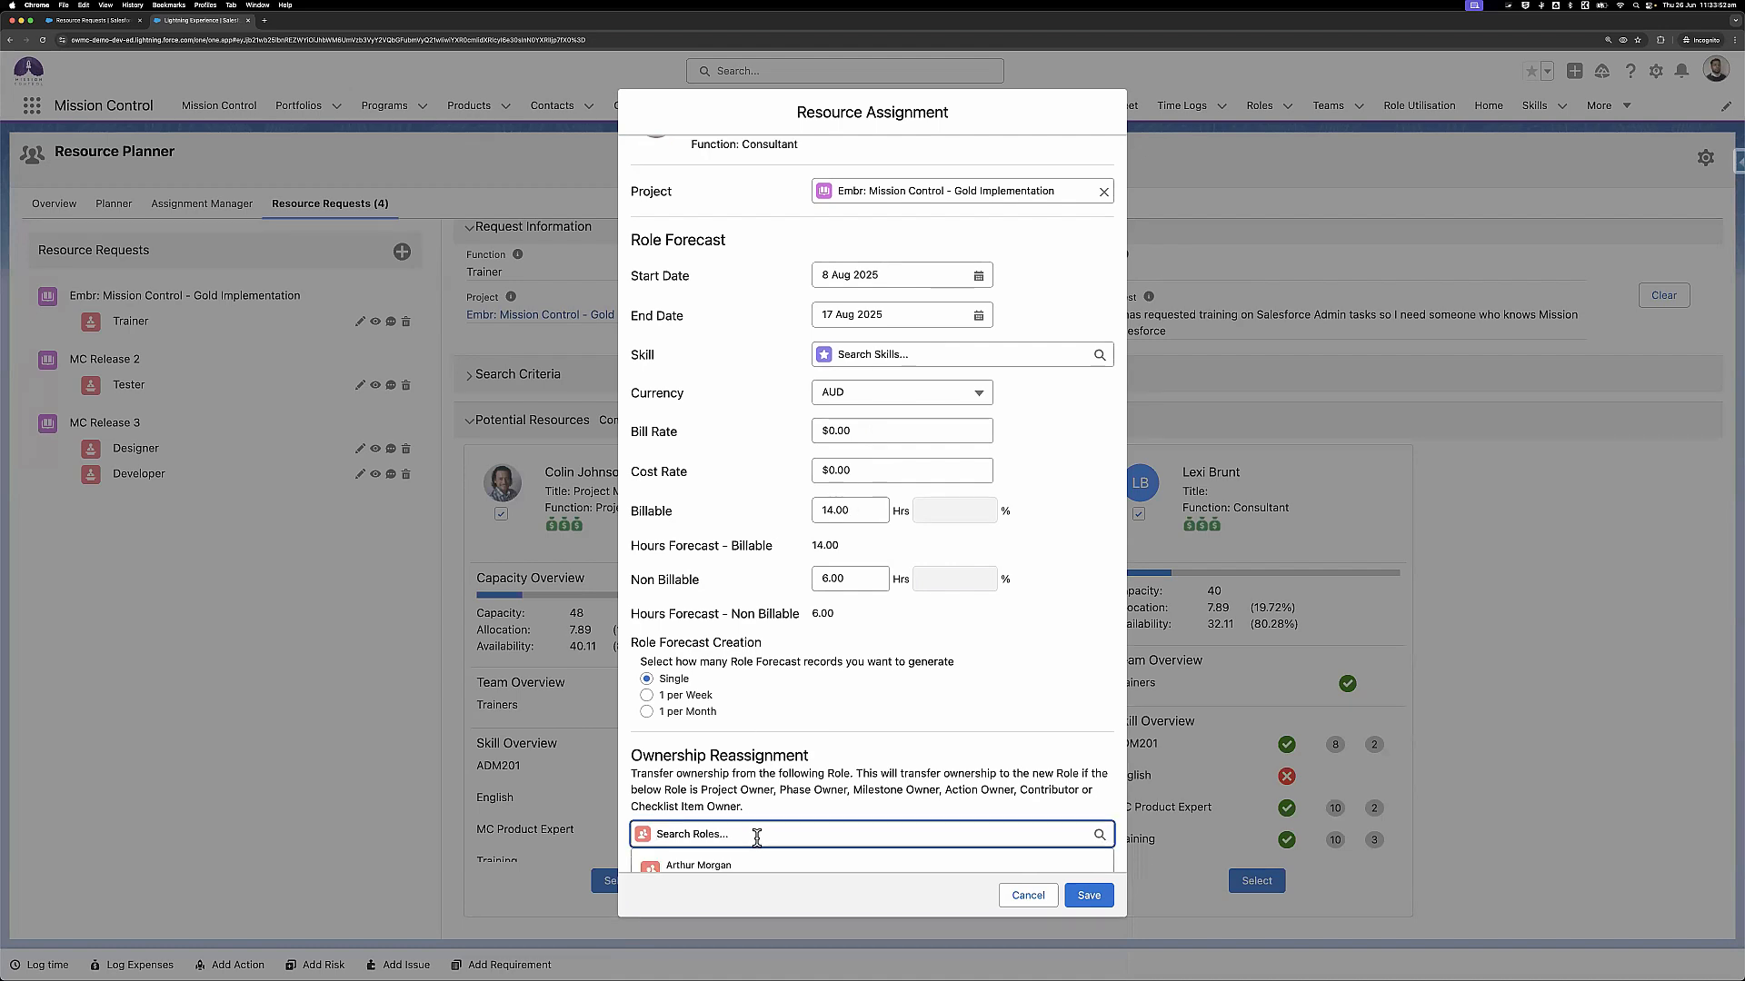
pyautogui.write('Train')
pyautogui.scroll(-1, 731, 854)
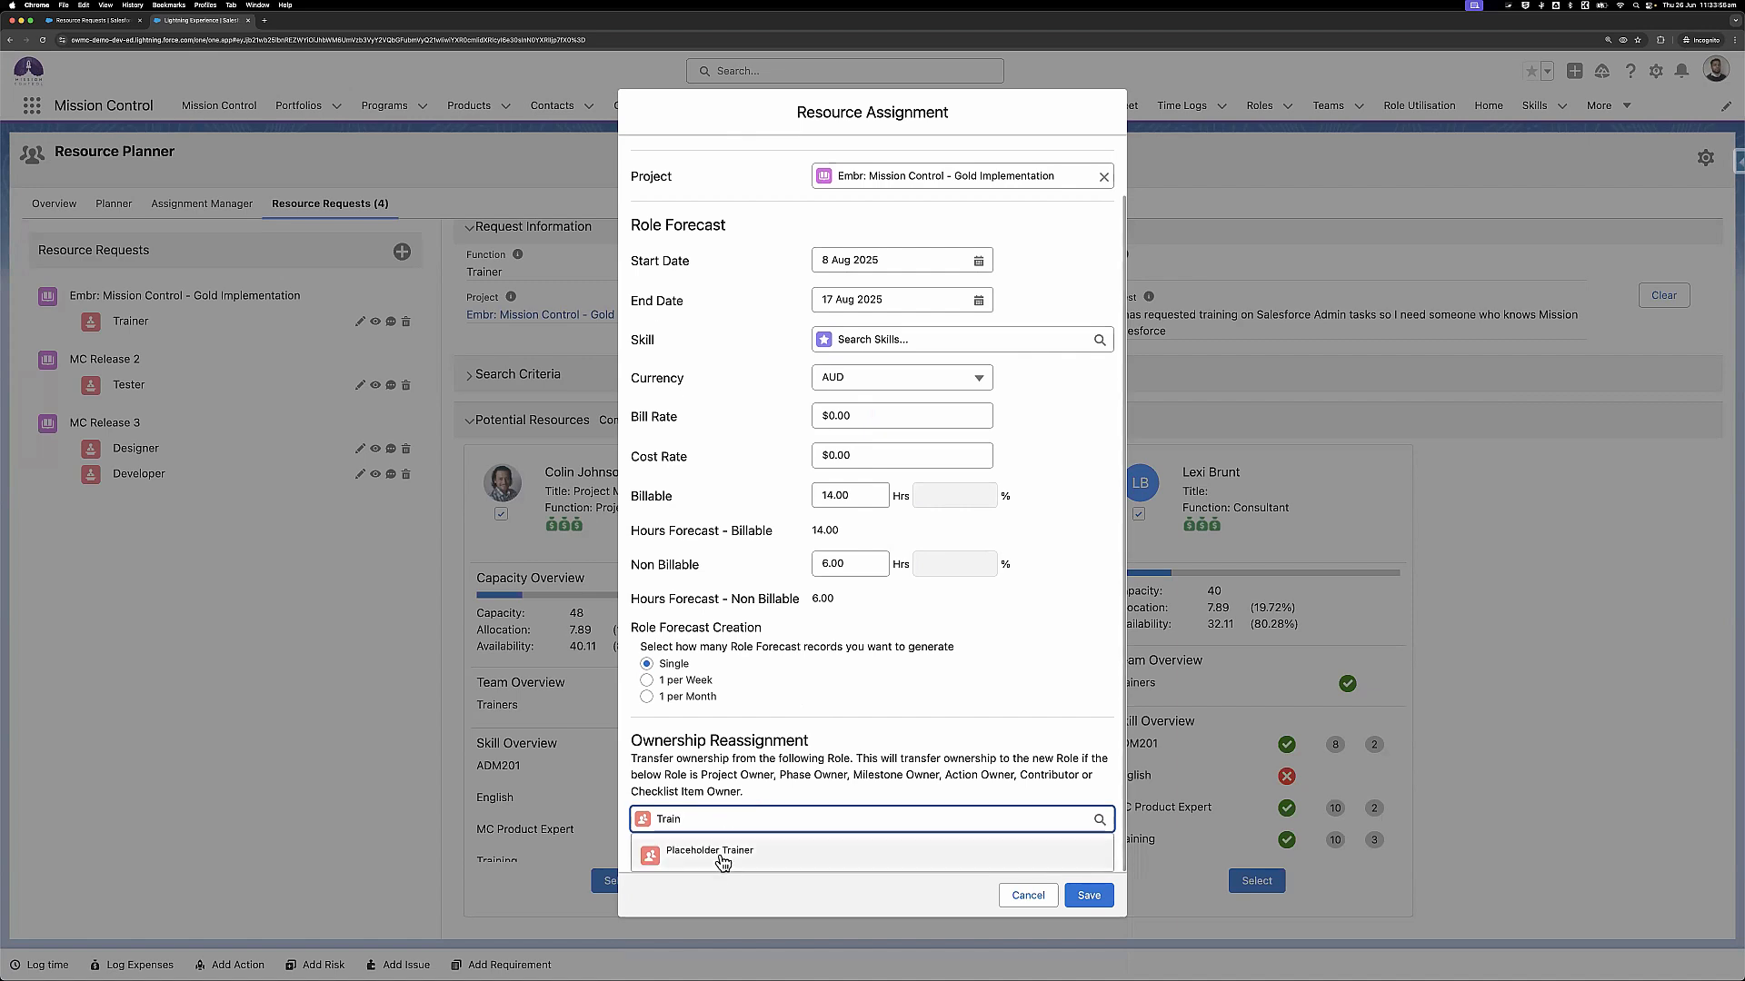
pyautogui.click(722, 860)
pyautogui.click(1098, 898)
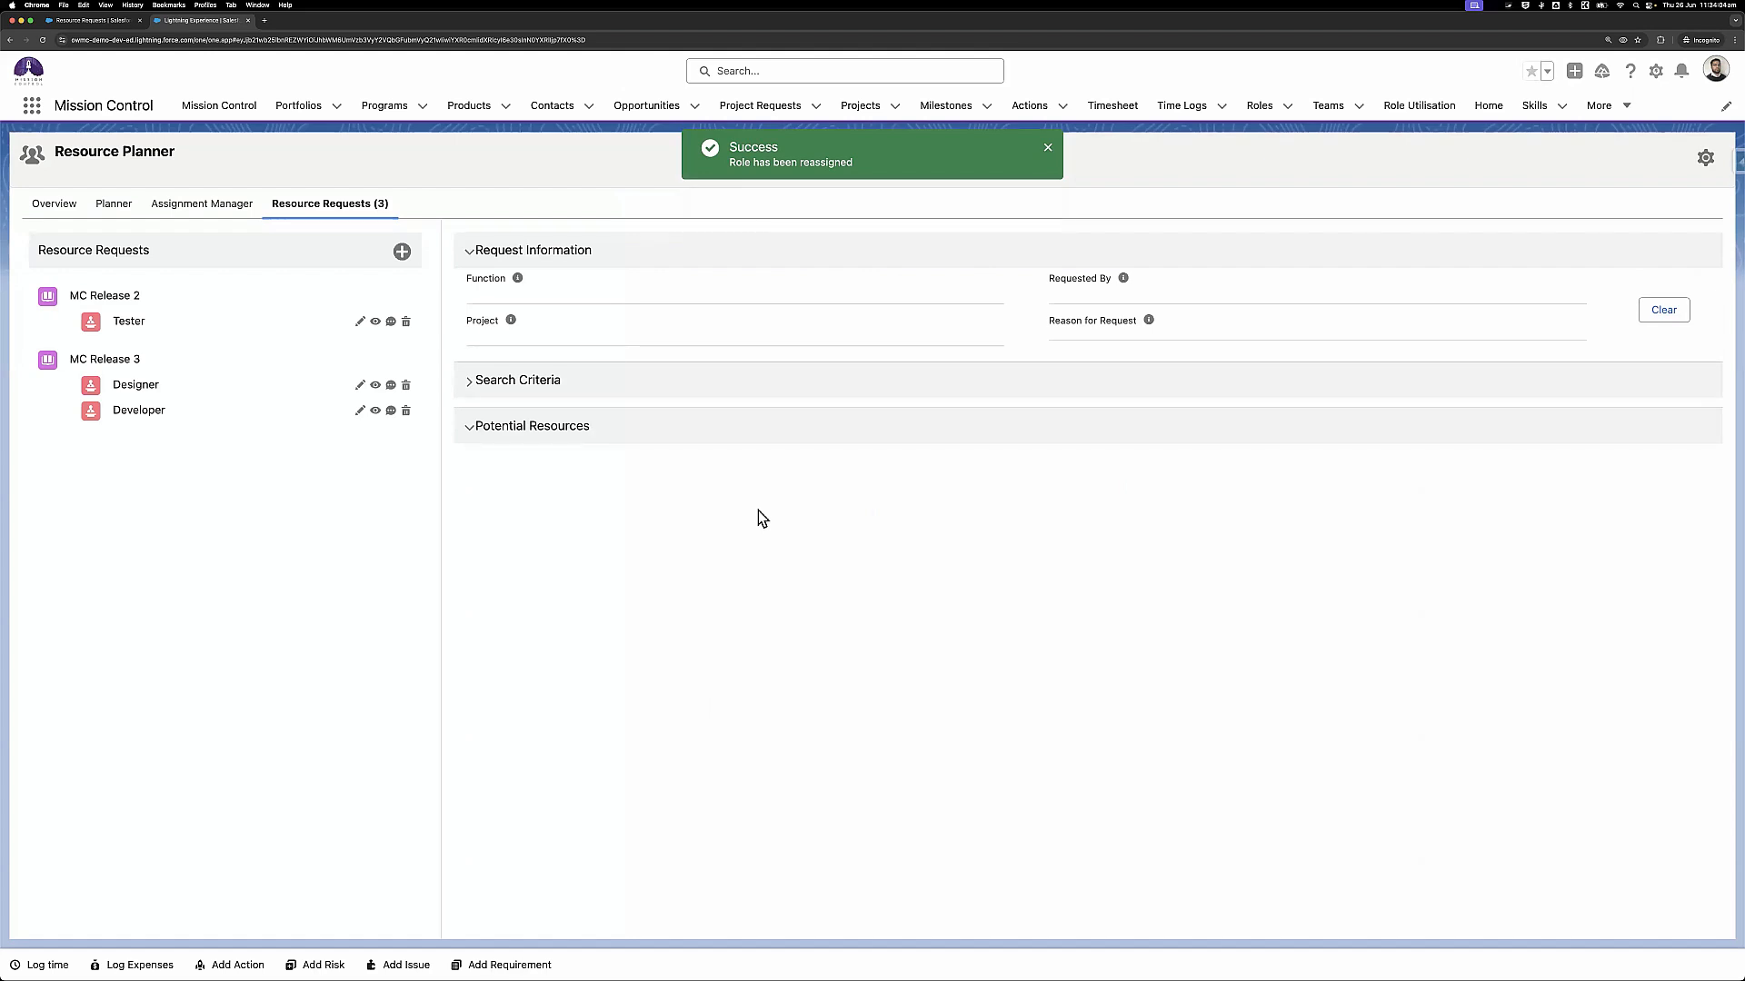
# Open the Embr project record and check the owners of the Go Live and Training milestones and their actions
pyautogui.hotkey('ctrl', 'shift', 'Tab')
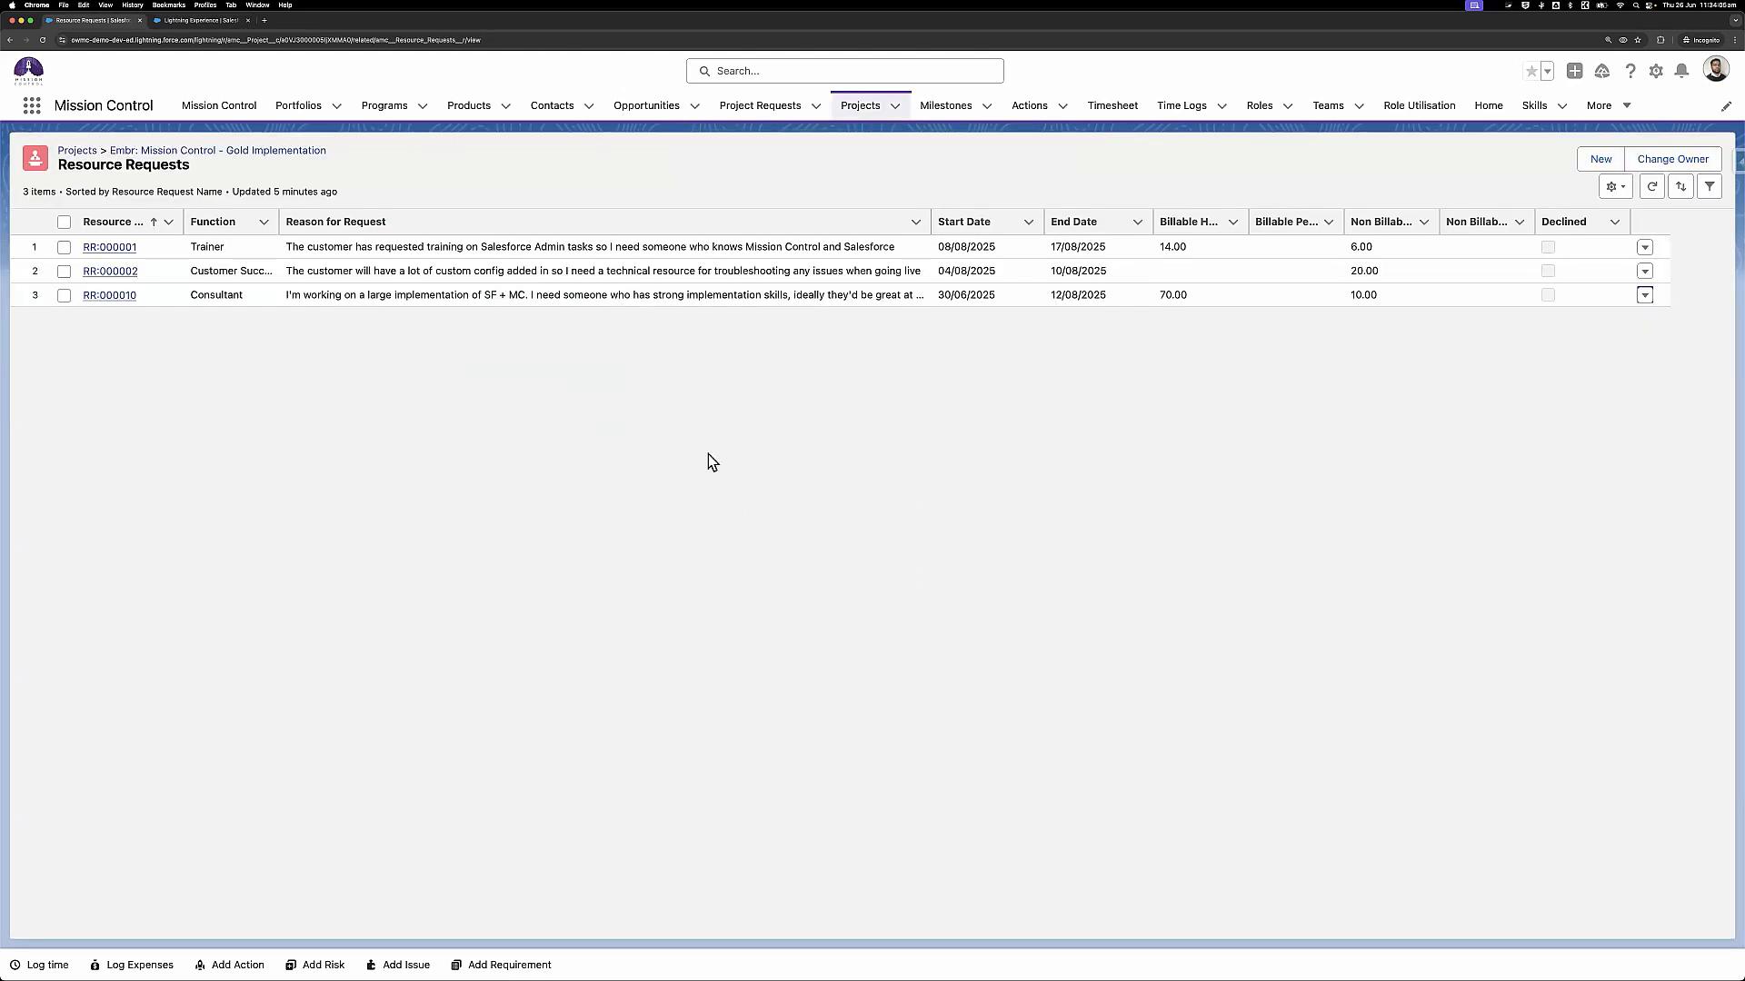
pyautogui.click(187, 151)
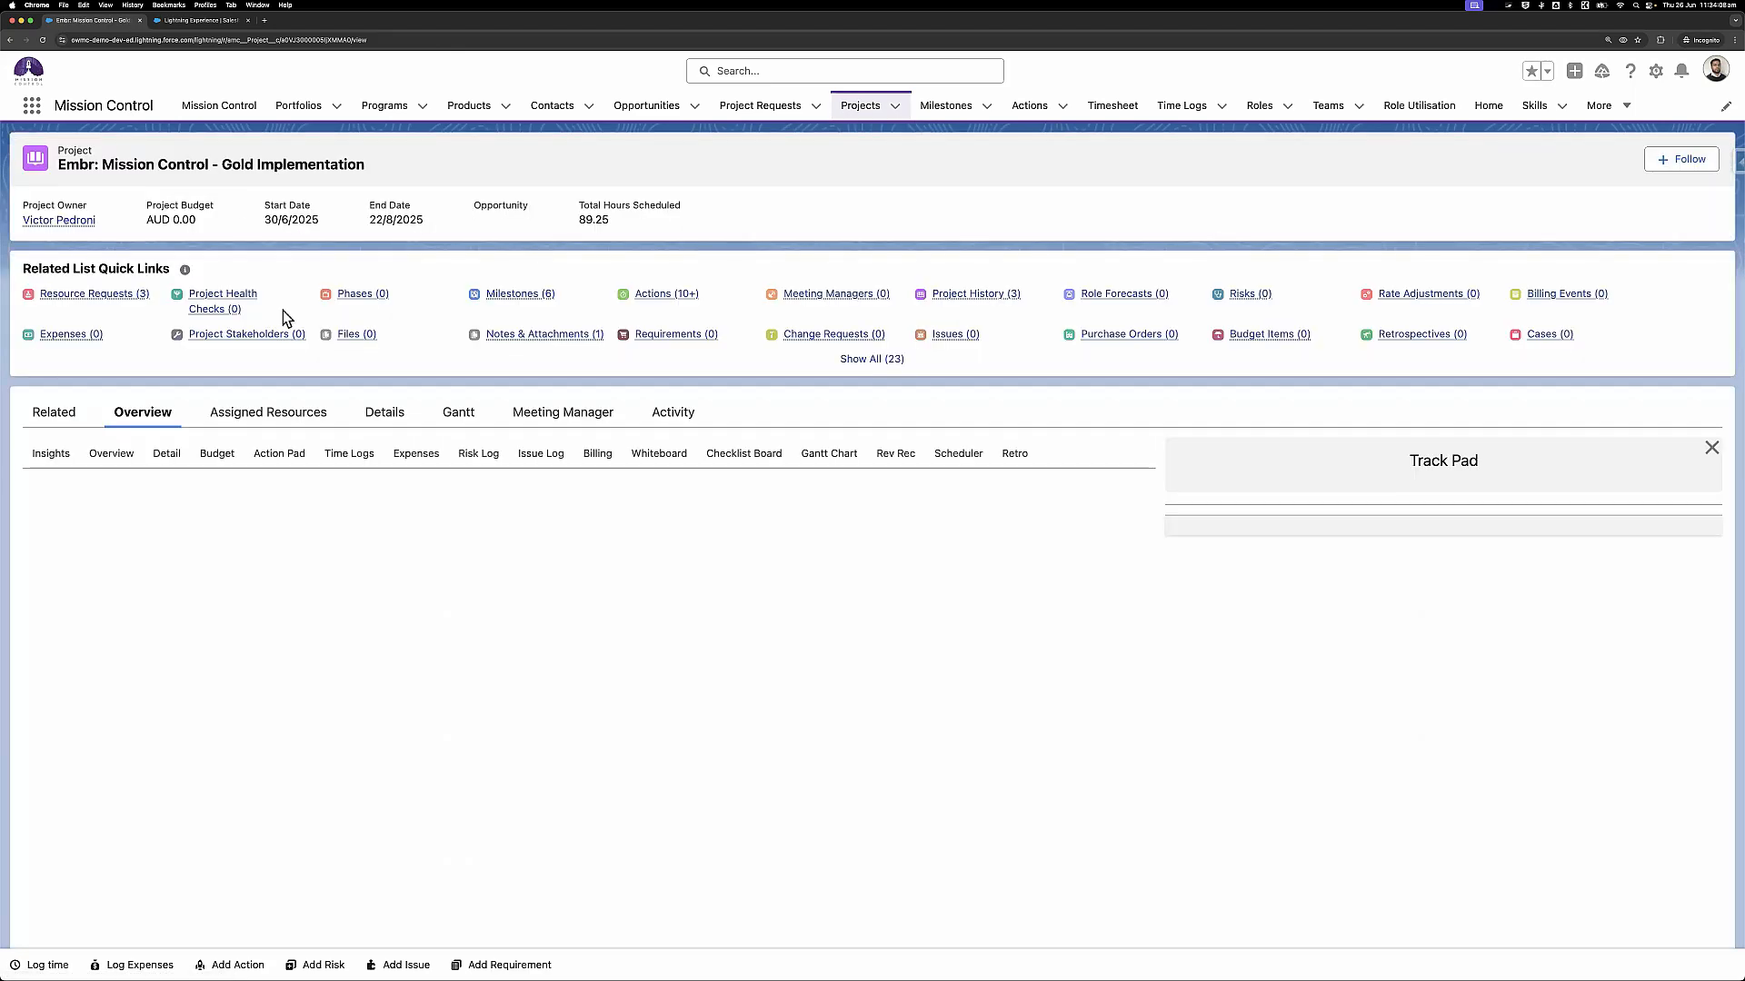
pyautogui.scroll(-4, 316, 450)
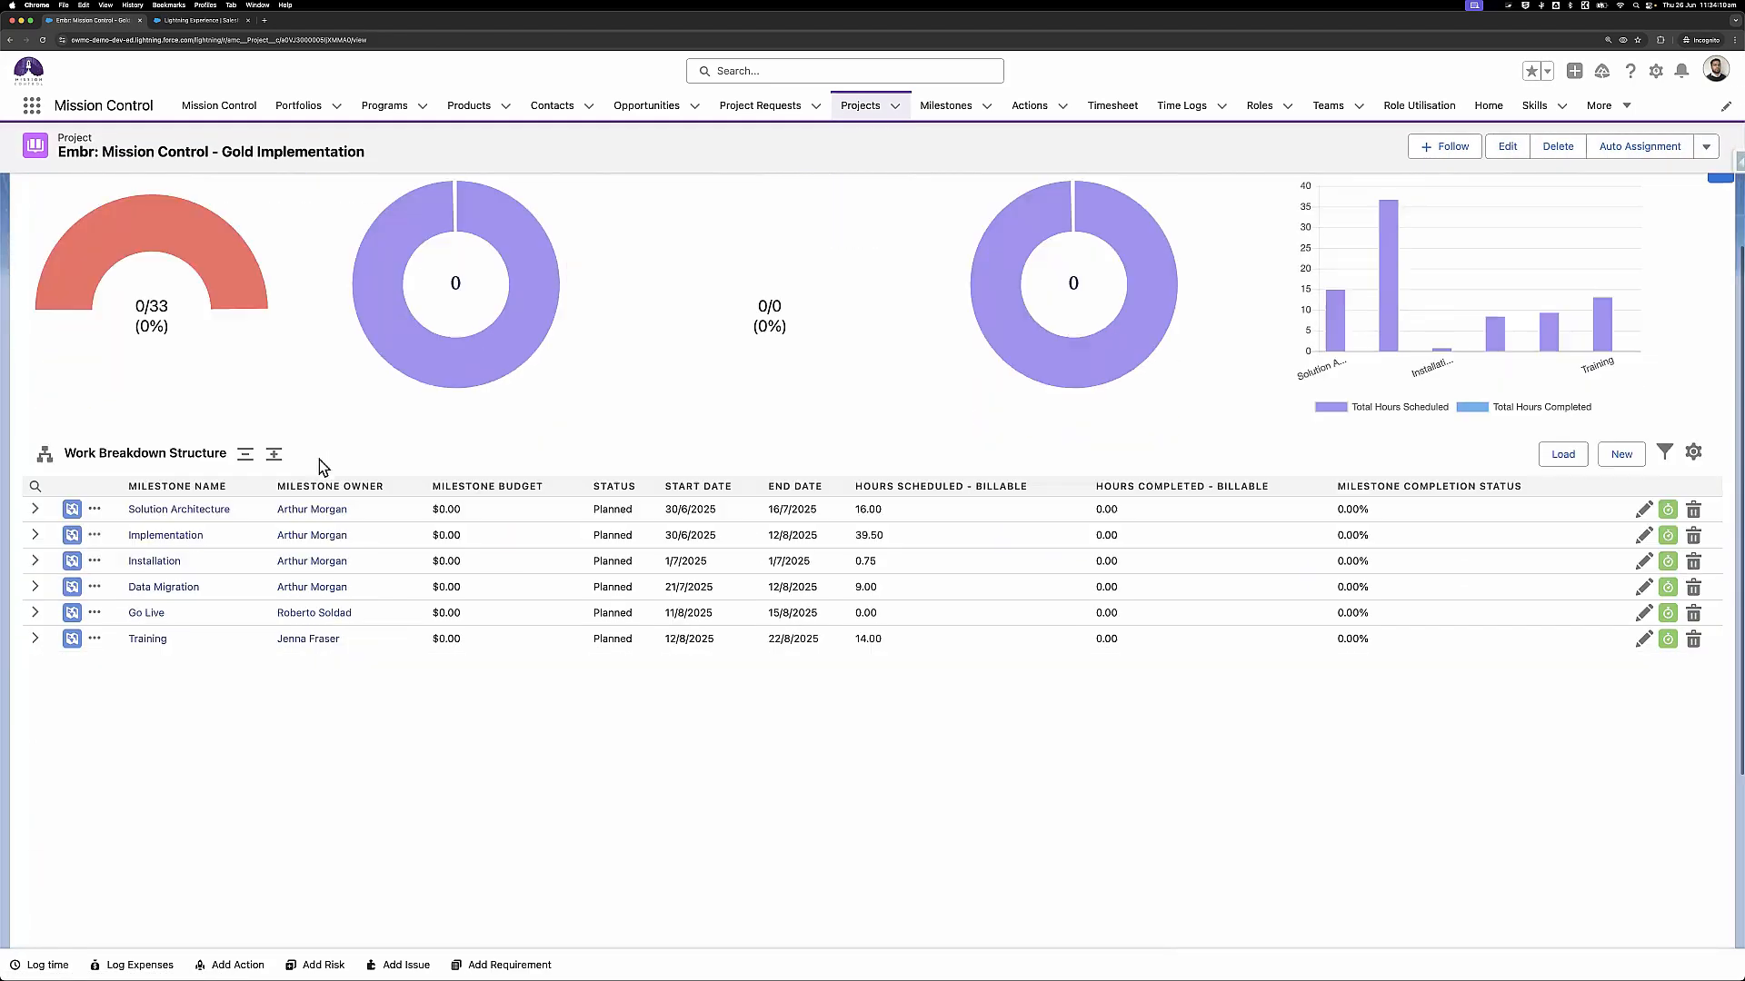
pyautogui.click(35, 524)
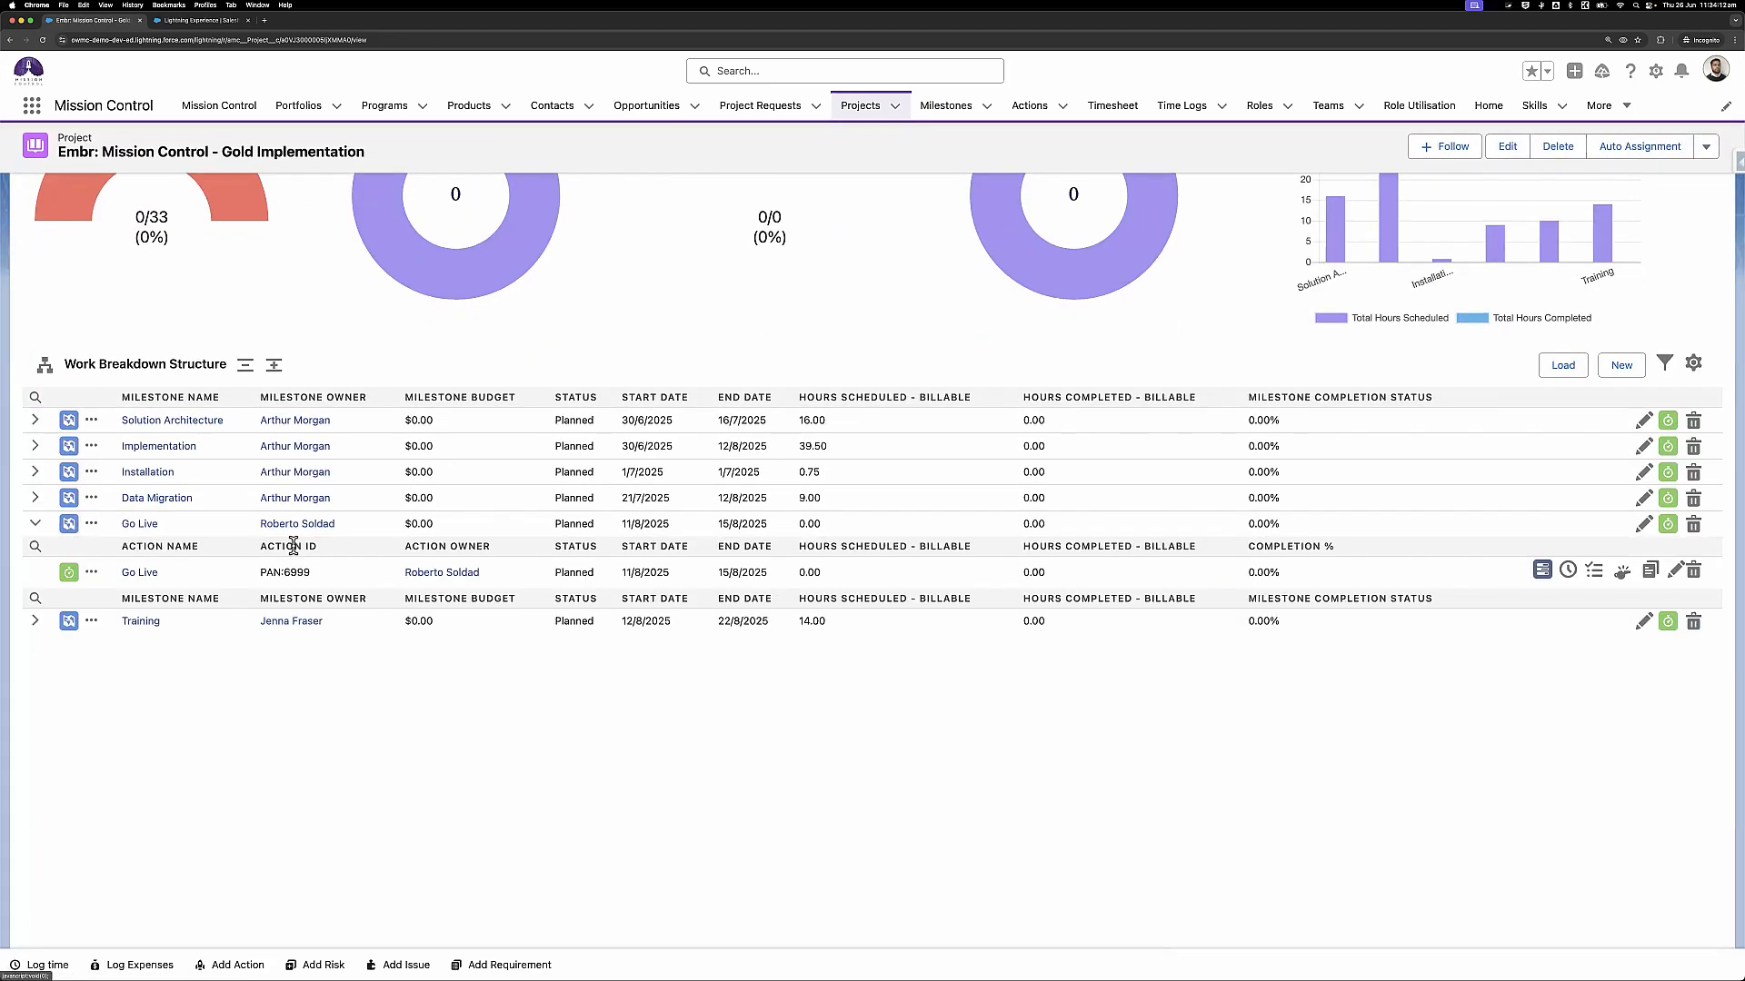
pyautogui.click(35, 620)
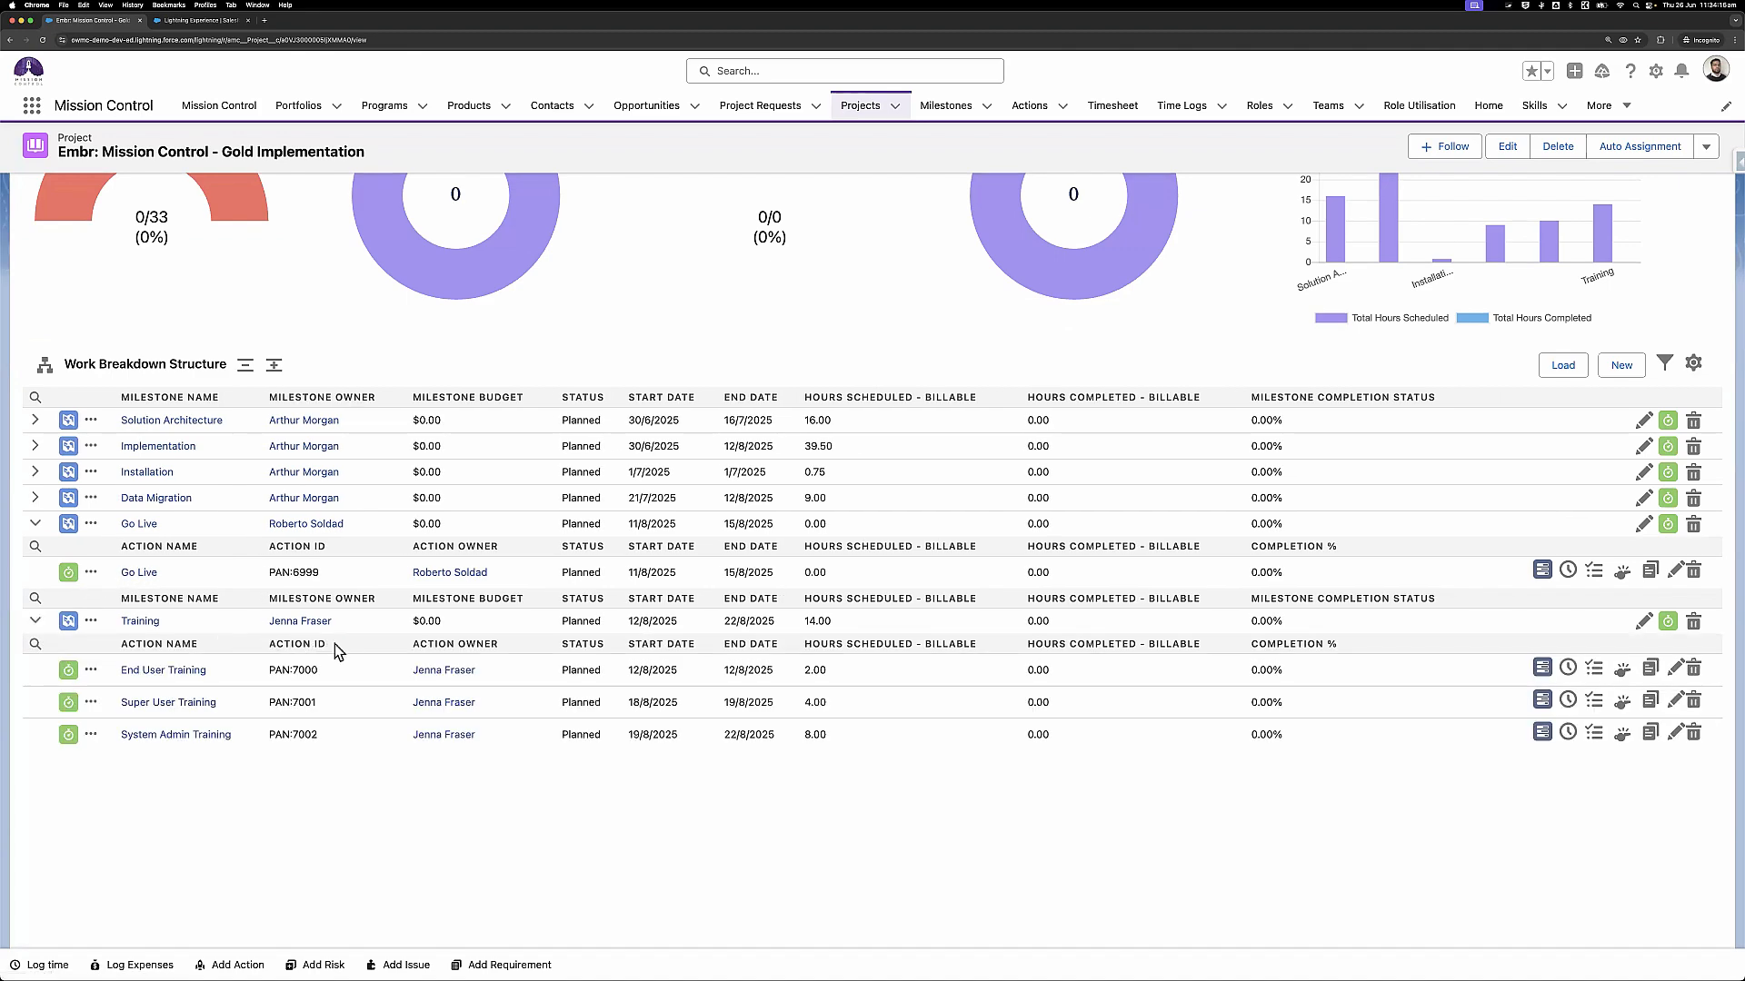
pyautogui.scroll(5, 362, 634)
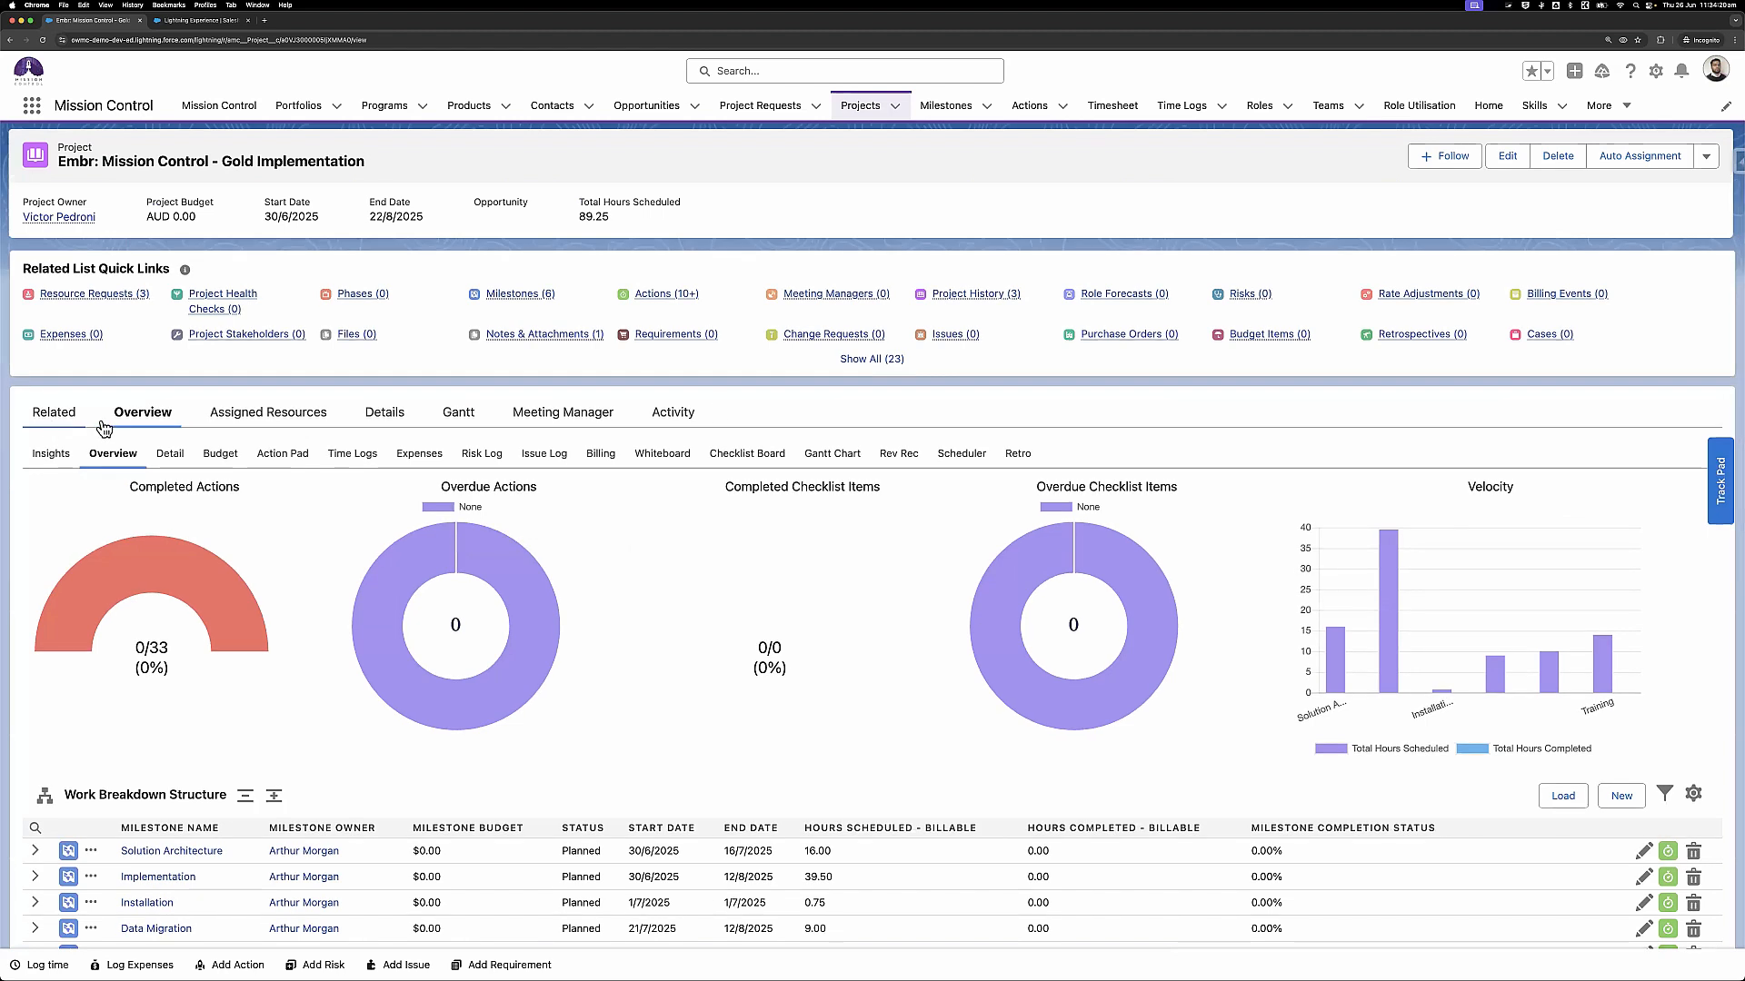
# View the Embr project's role forecasts, return to the project record and bring up the role forecasts preview
pyautogui.click(1148, 296)
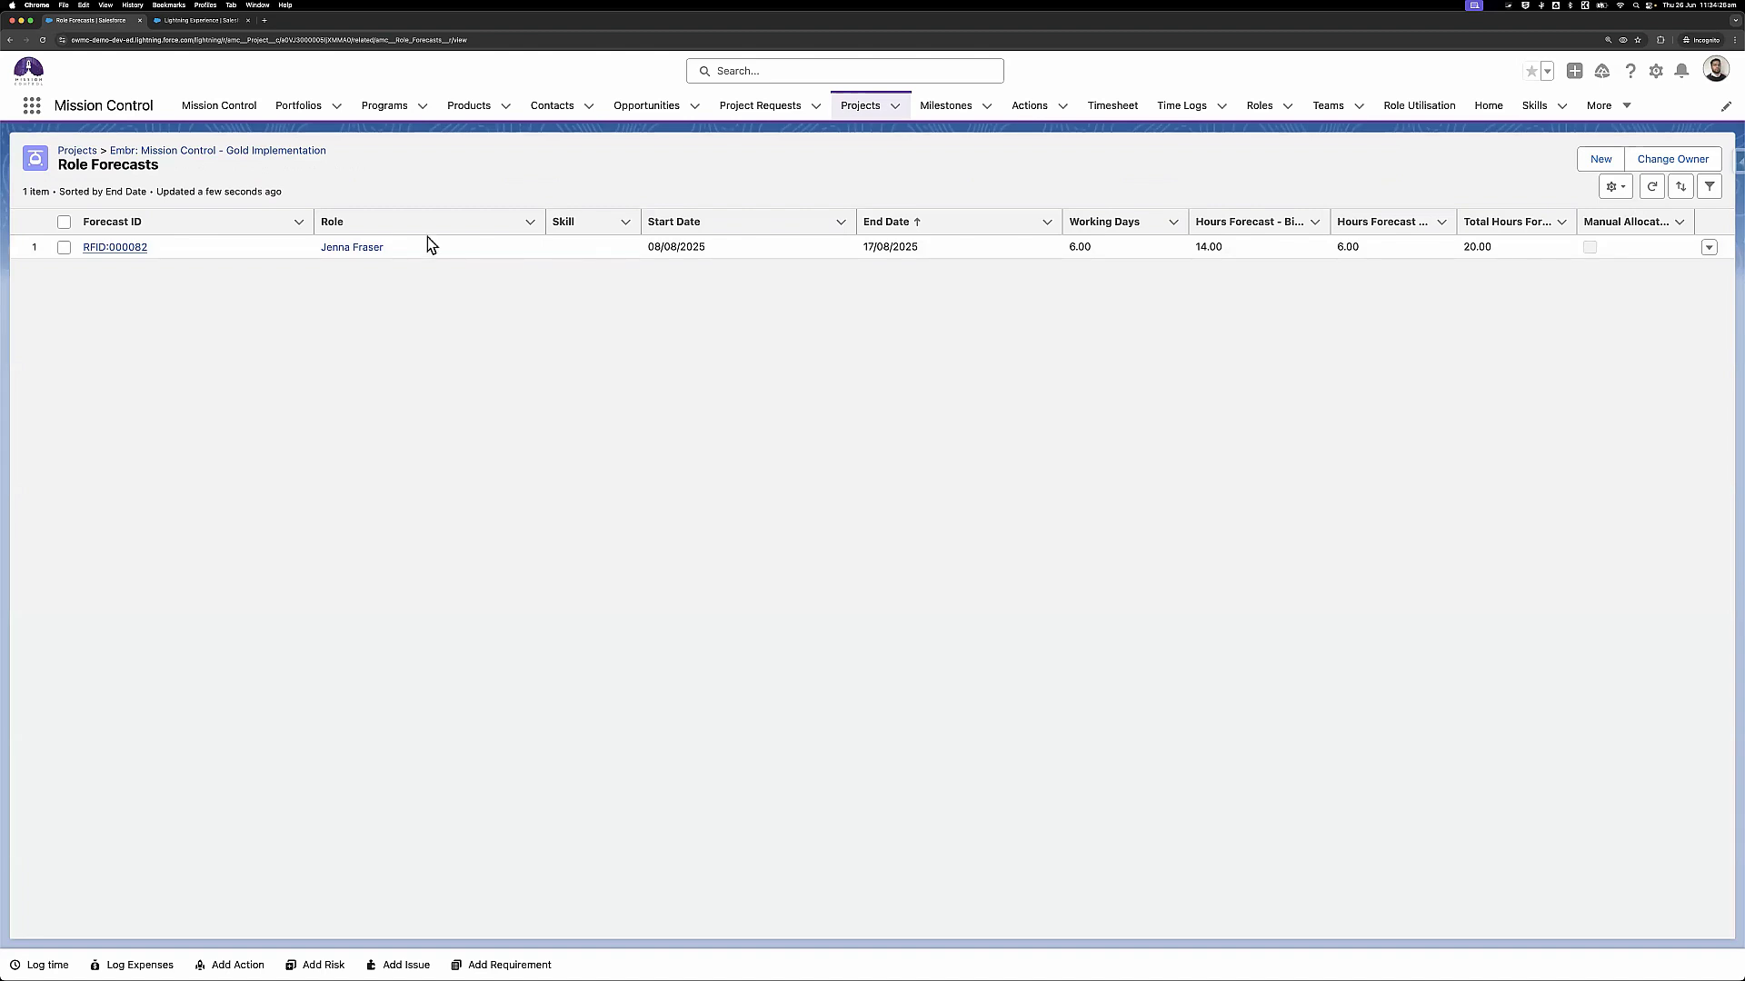
pyautogui.click(200, 151)
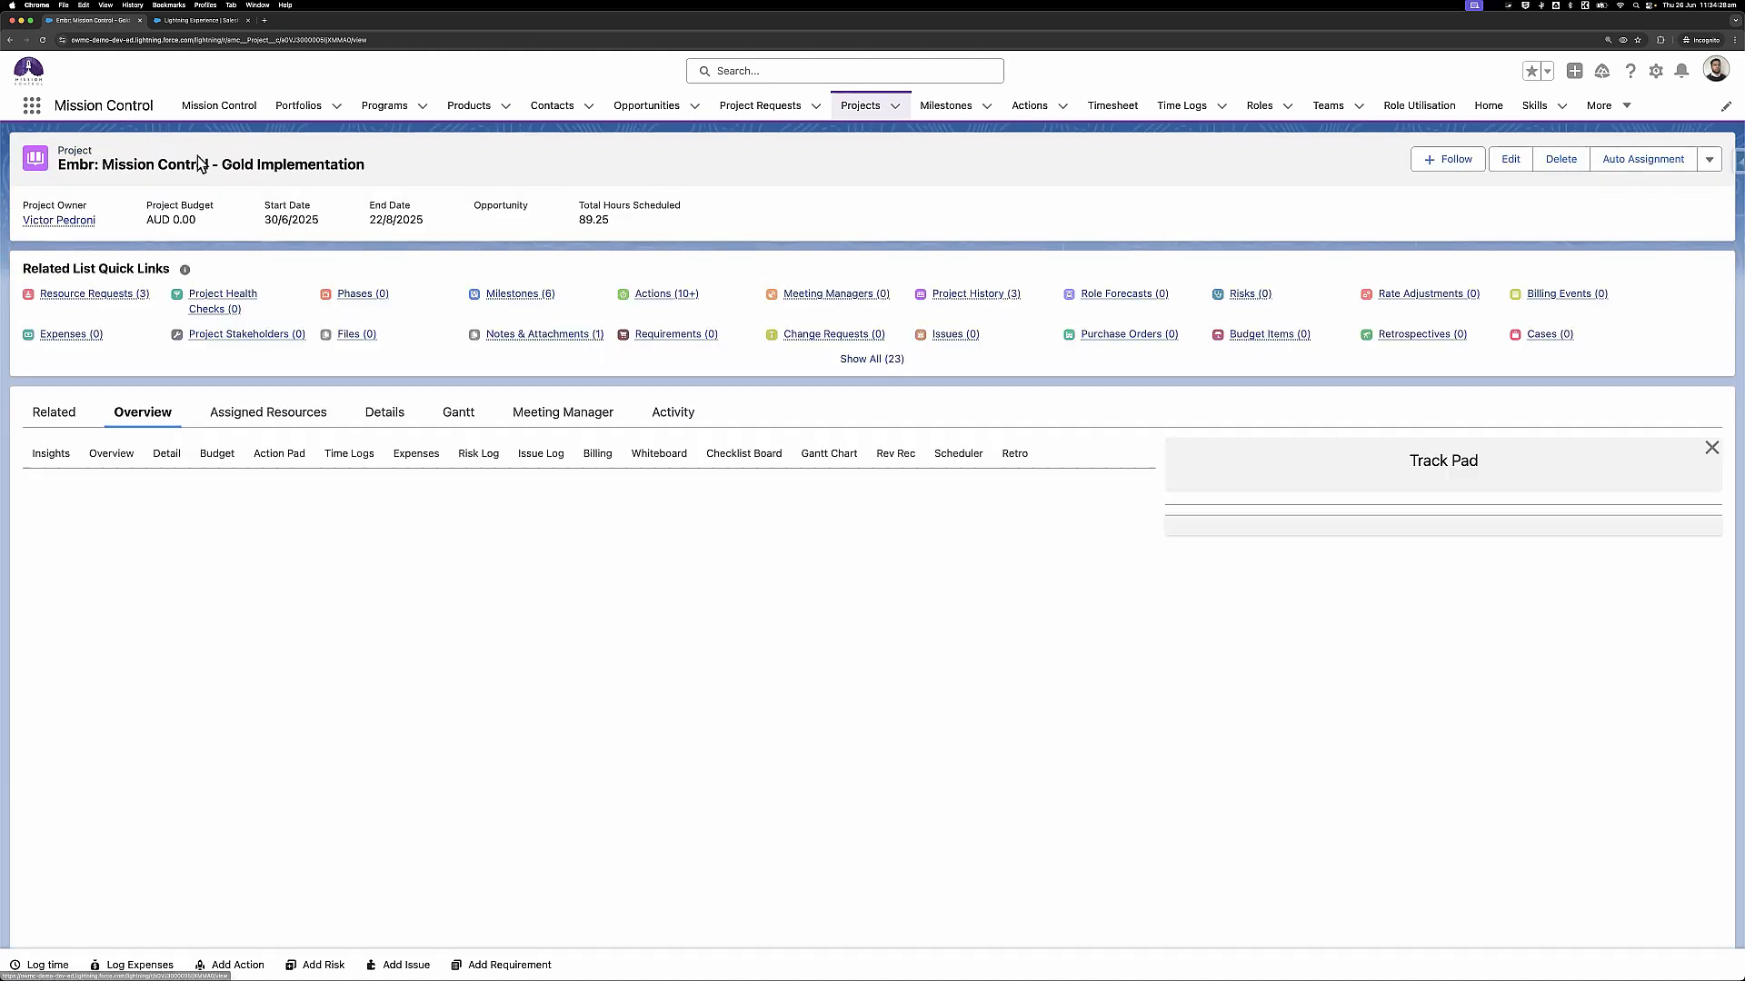
pyautogui.click(1709, 159)
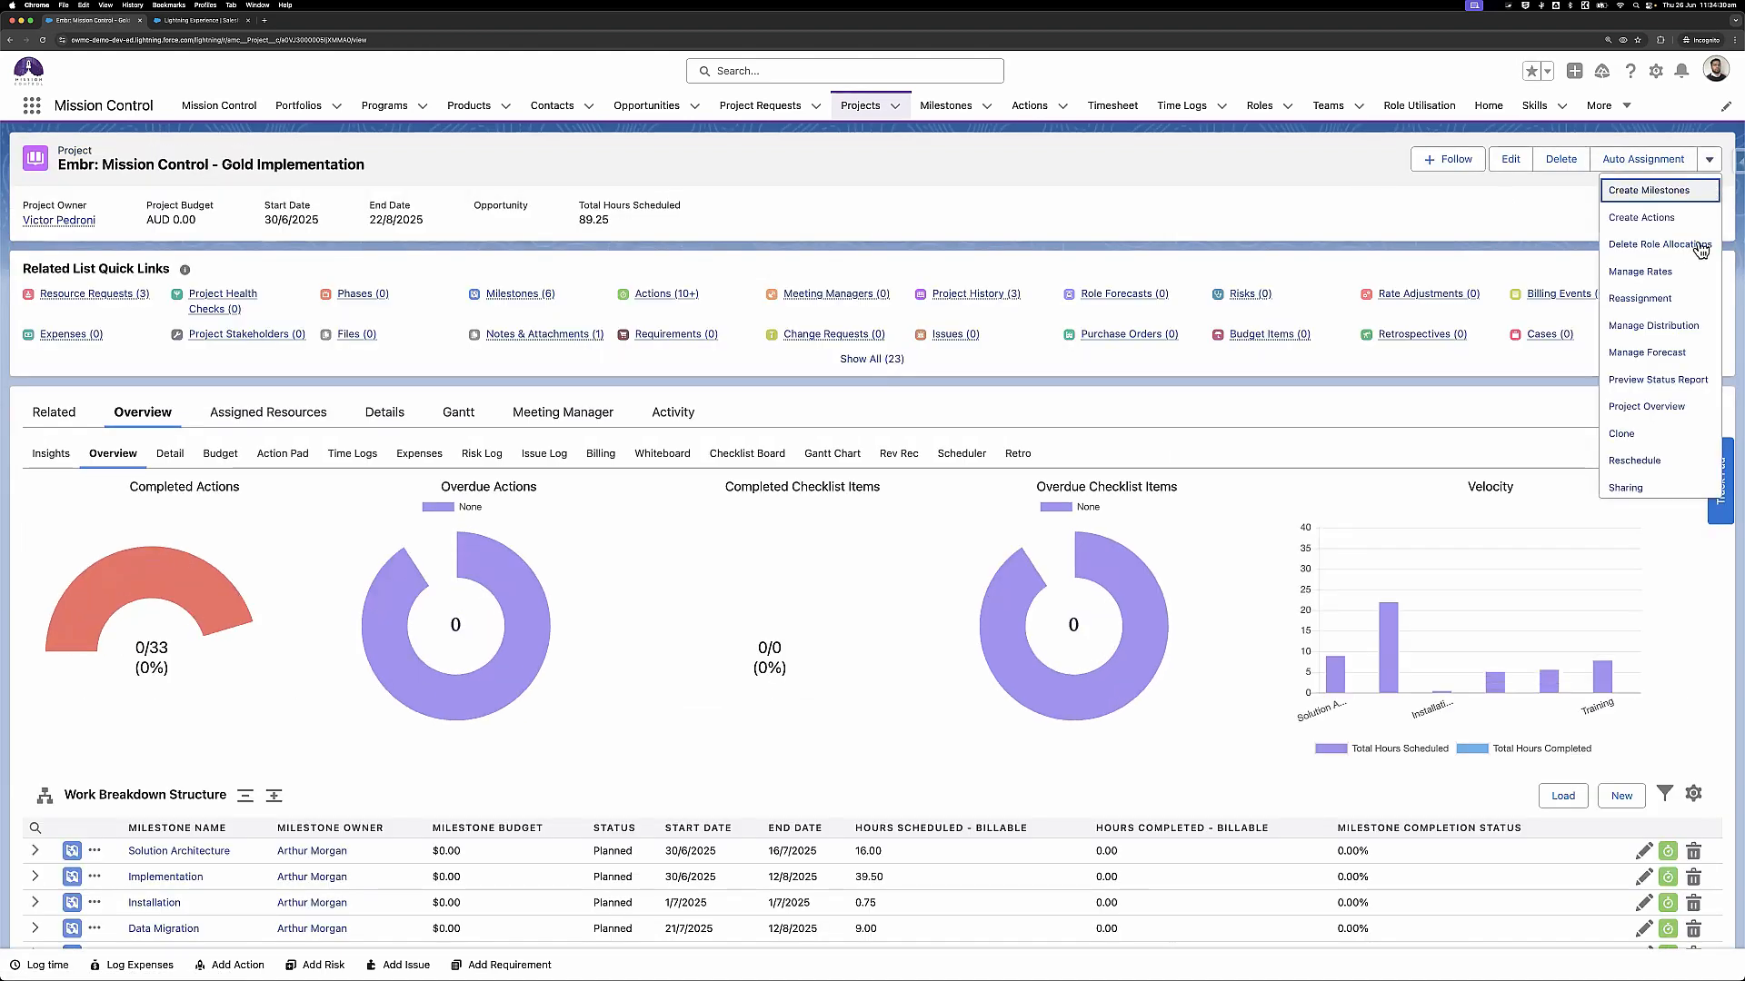
pyautogui.click(1283, 422)
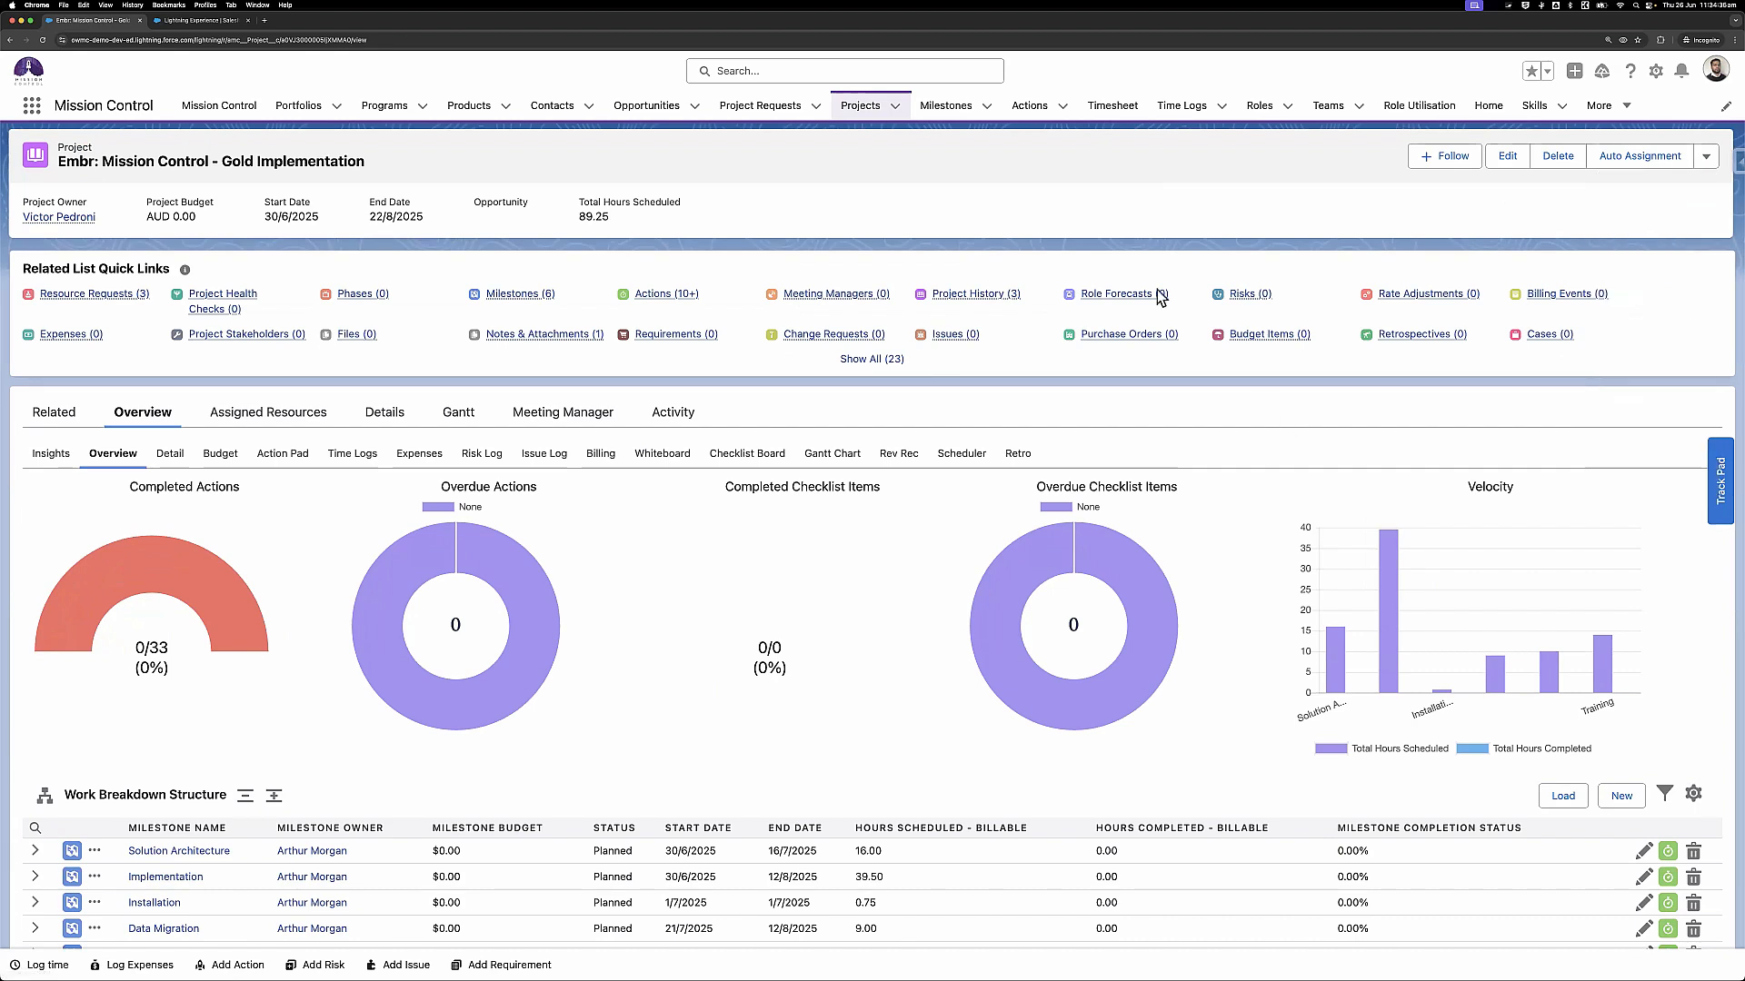
pyautogui.moveTo(1120, 297)
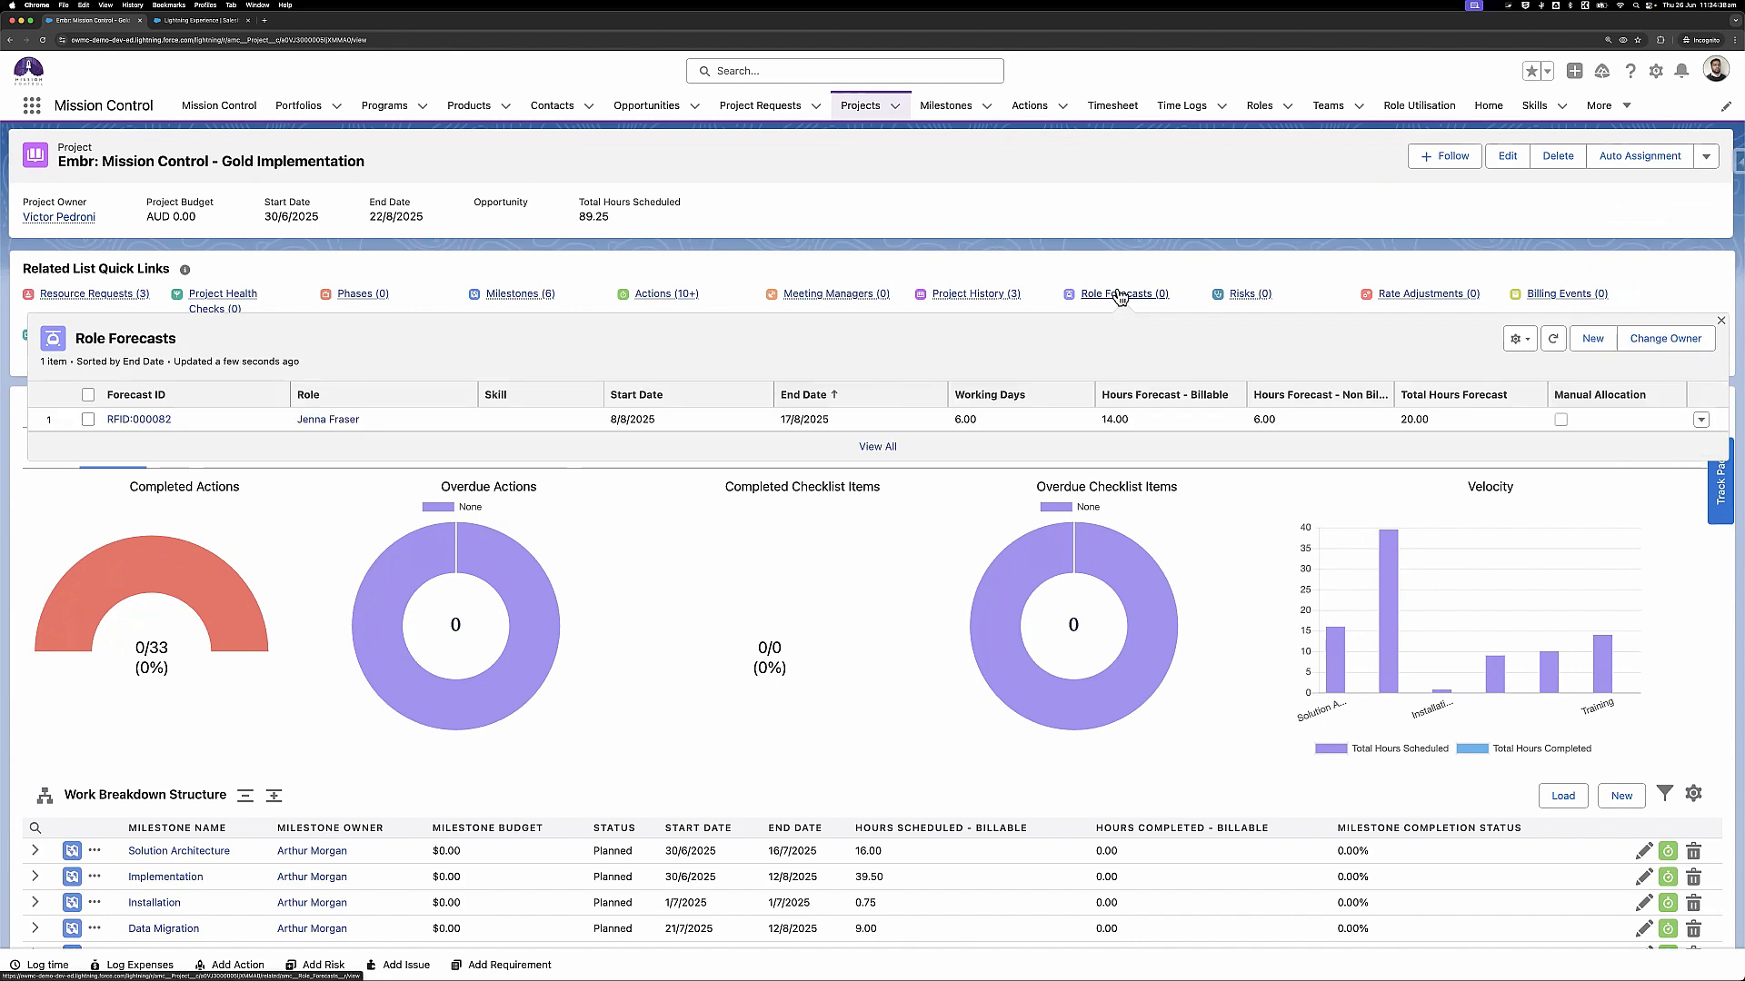
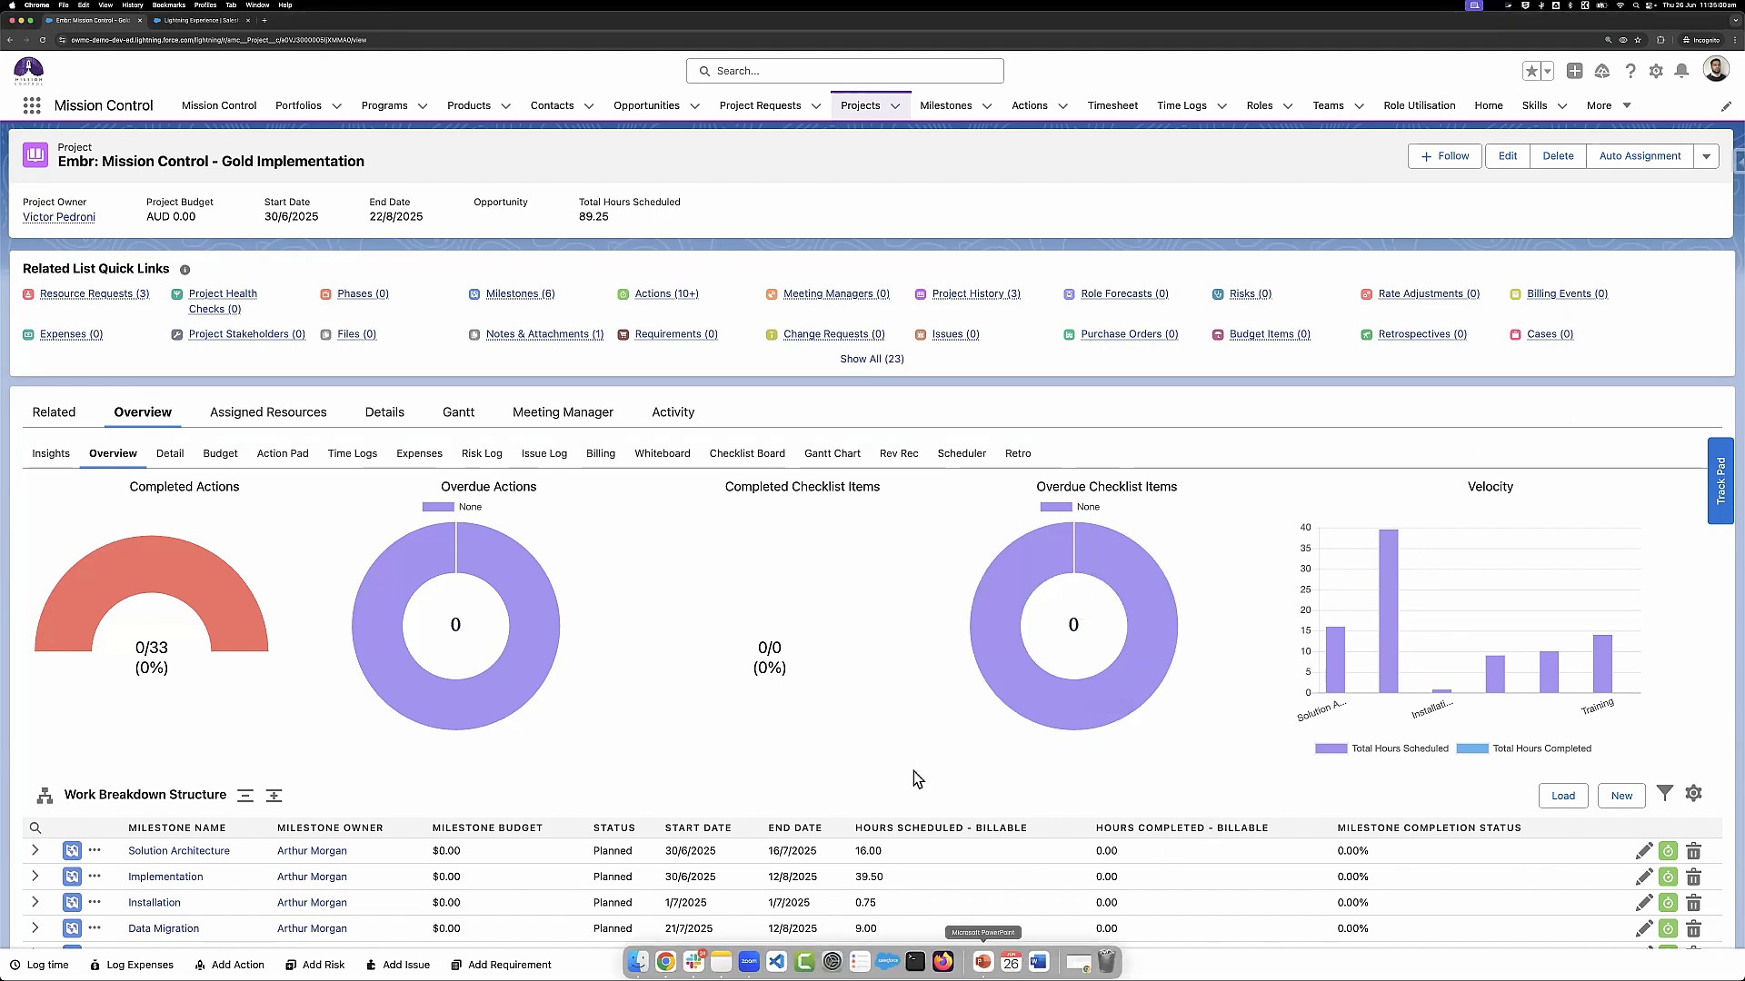
# Switch to PowerPoint, present the webinar slide show from the first slide through to the Questions slide, and end the show
pyautogui.click(984, 962)
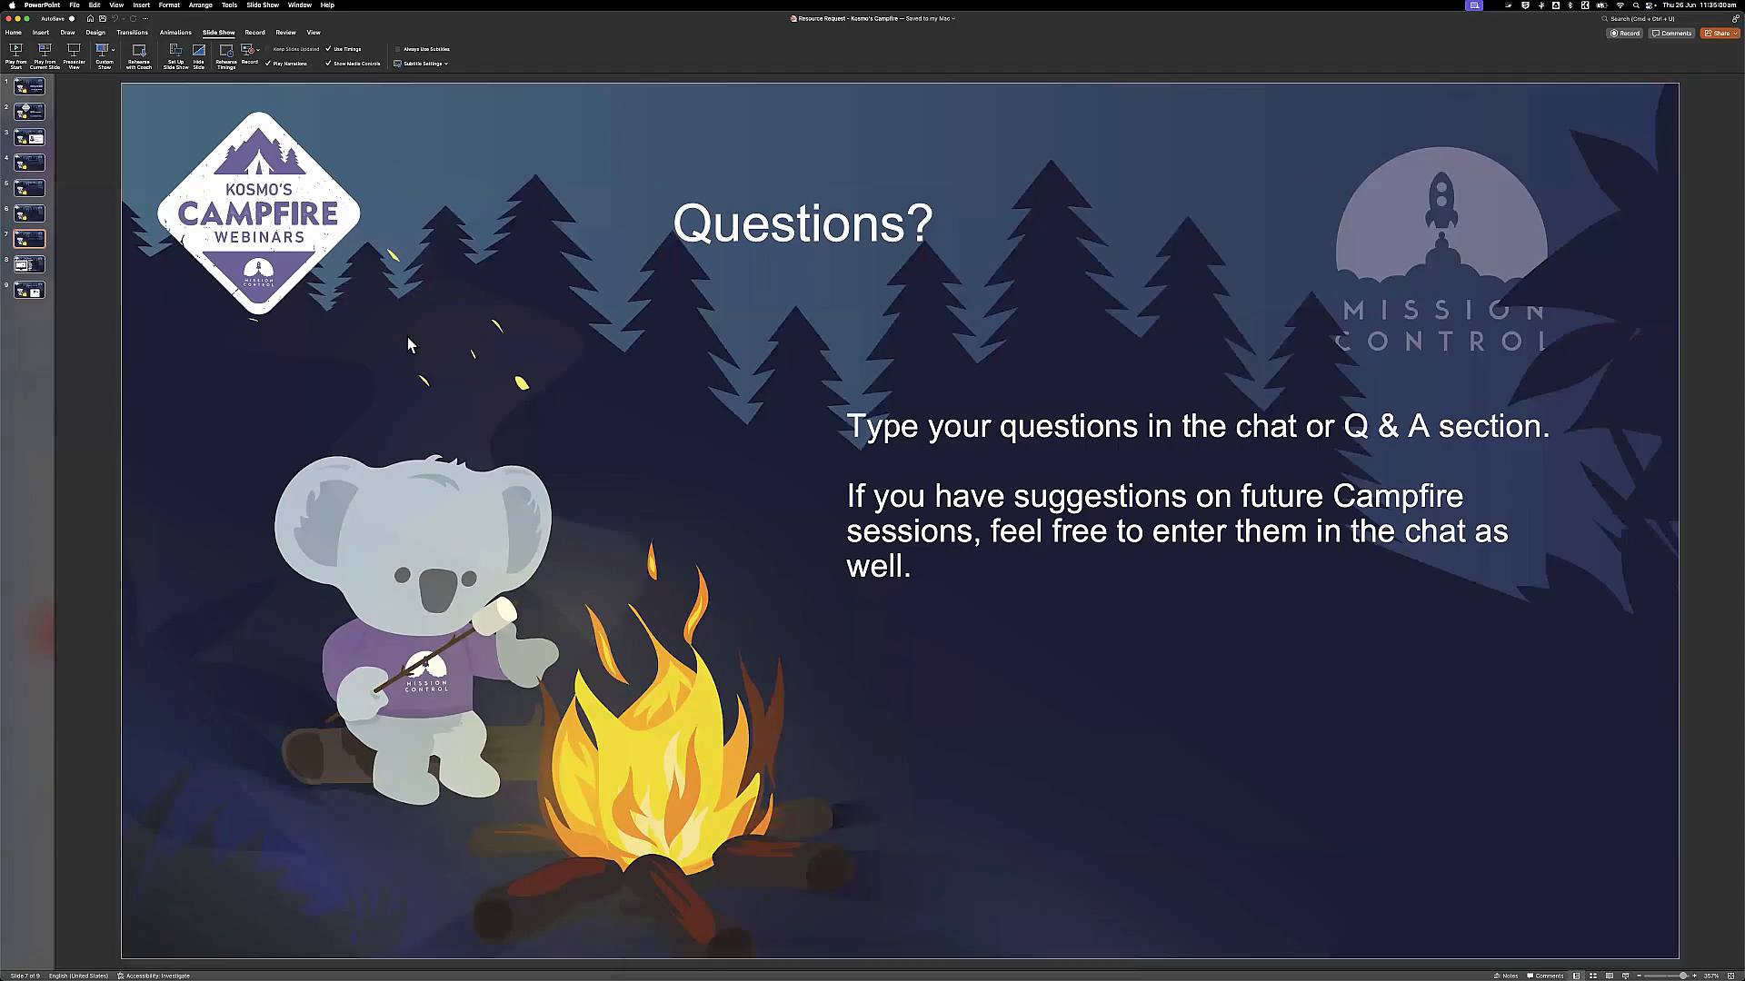
pyautogui.click(11, 61)
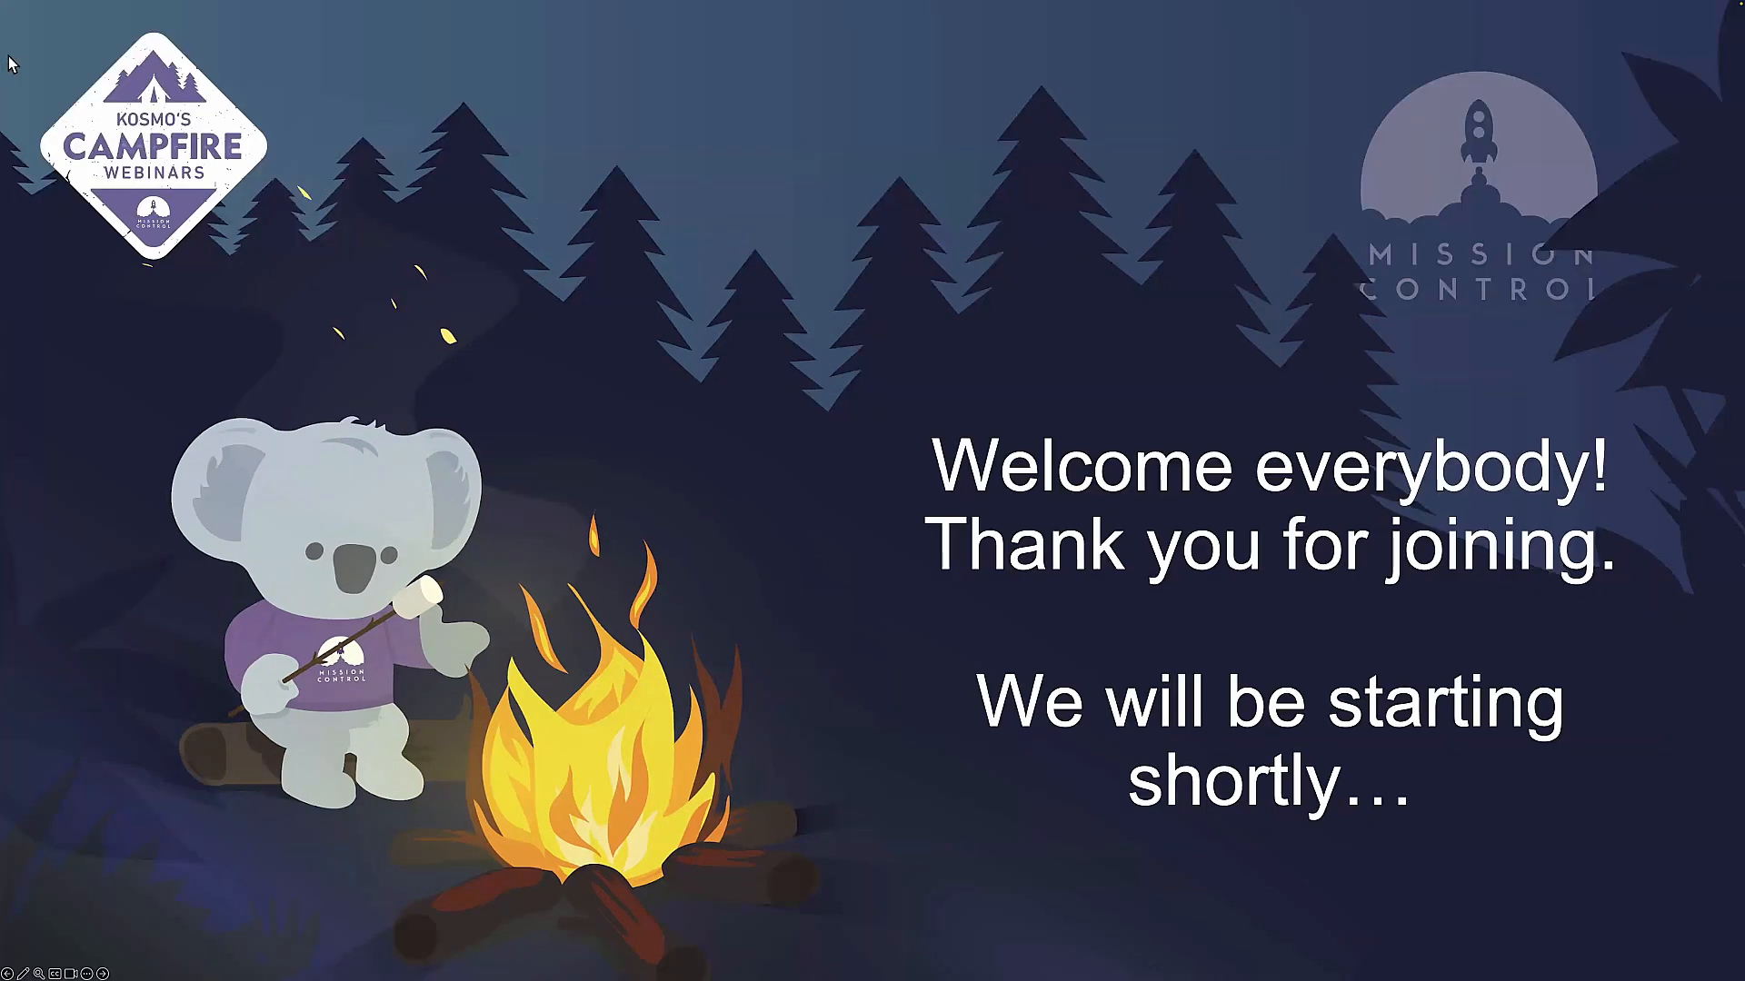
pyautogui.press('Right')
pyautogui.press('Right')
pyautogui.press('Right')
pyautogui.press('Right')
pyautogui.press('Right')
pyautogui.press('Right')
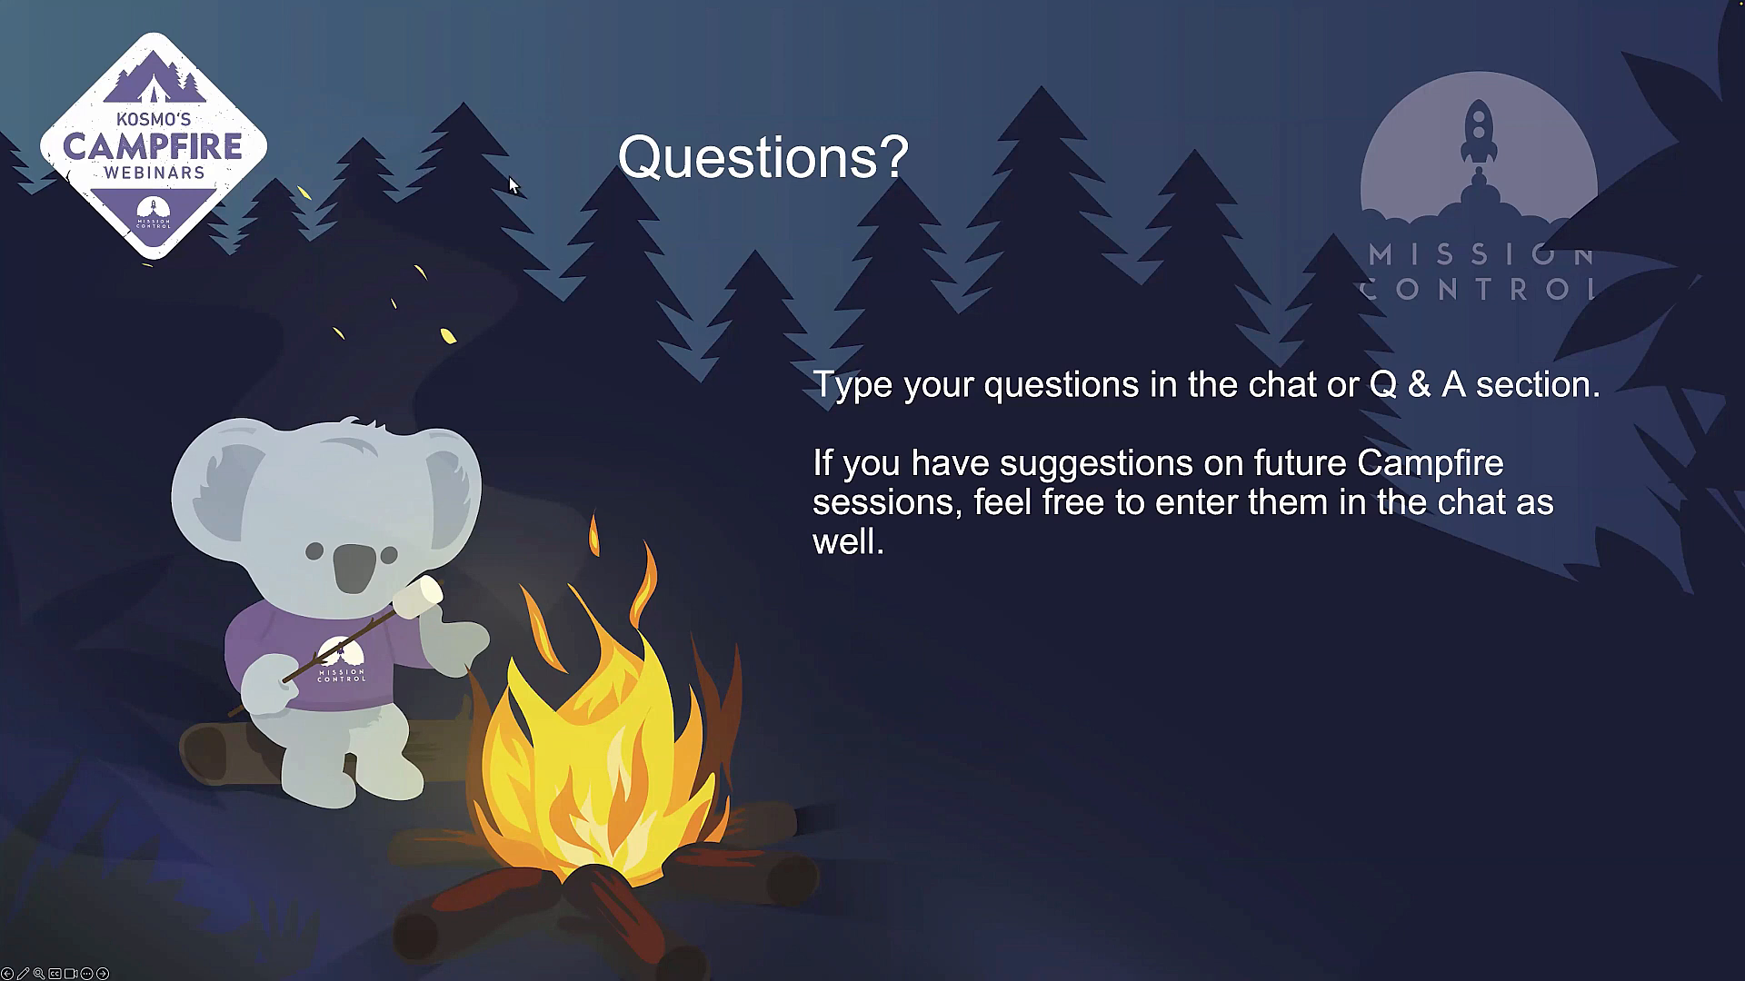
pyautogui.press('Escape')
# Switch back to the browser and view the capacity overview in the Resource Planner
pyautogui.press('super+Tab')
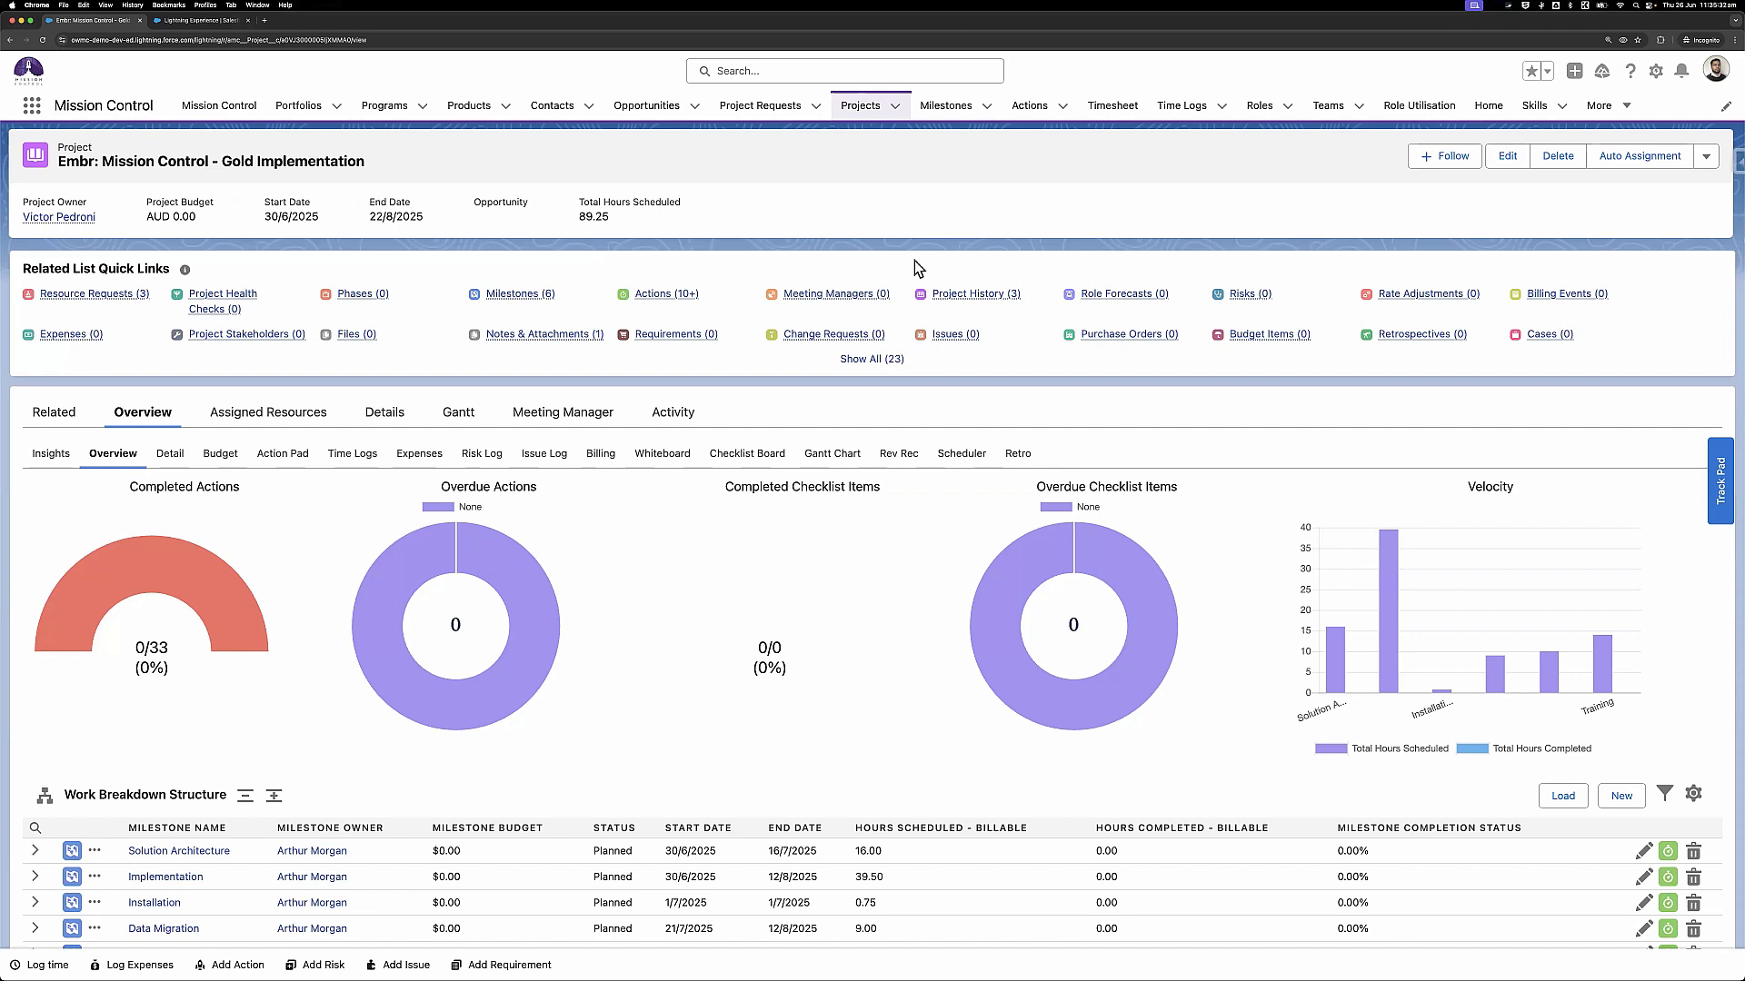
pyautogui.hotkey('ctrl', 'Tab')
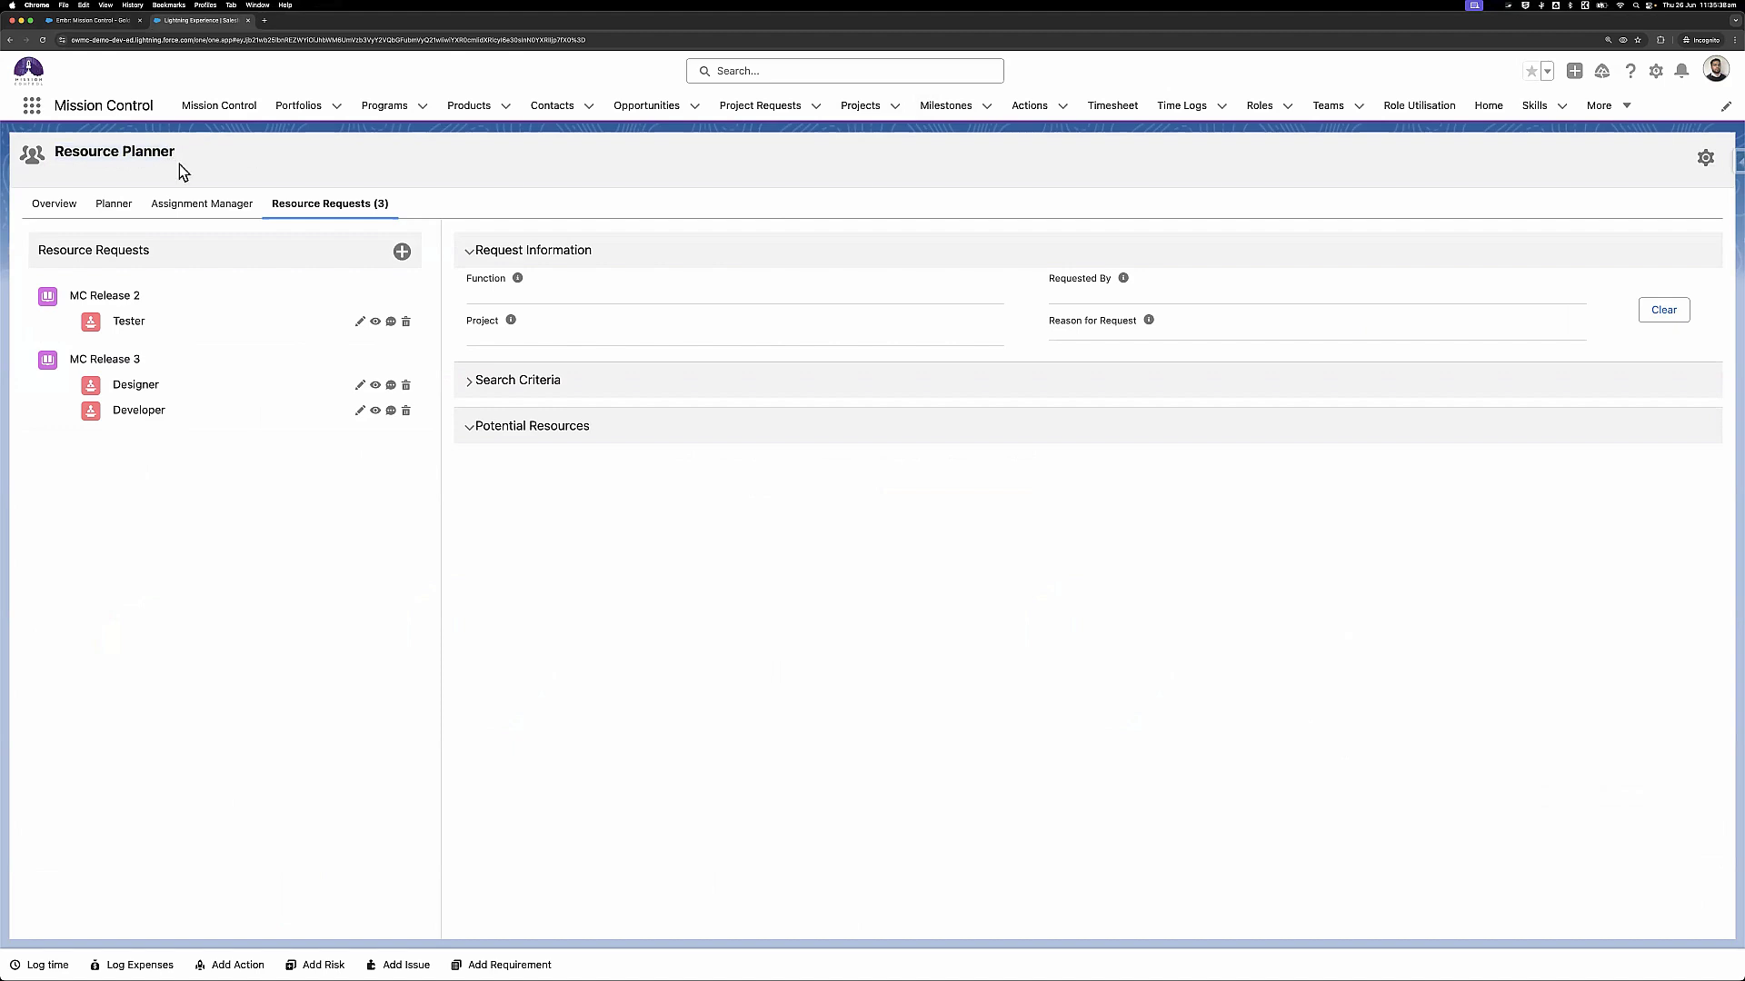
pyautogui.click(55, 209)
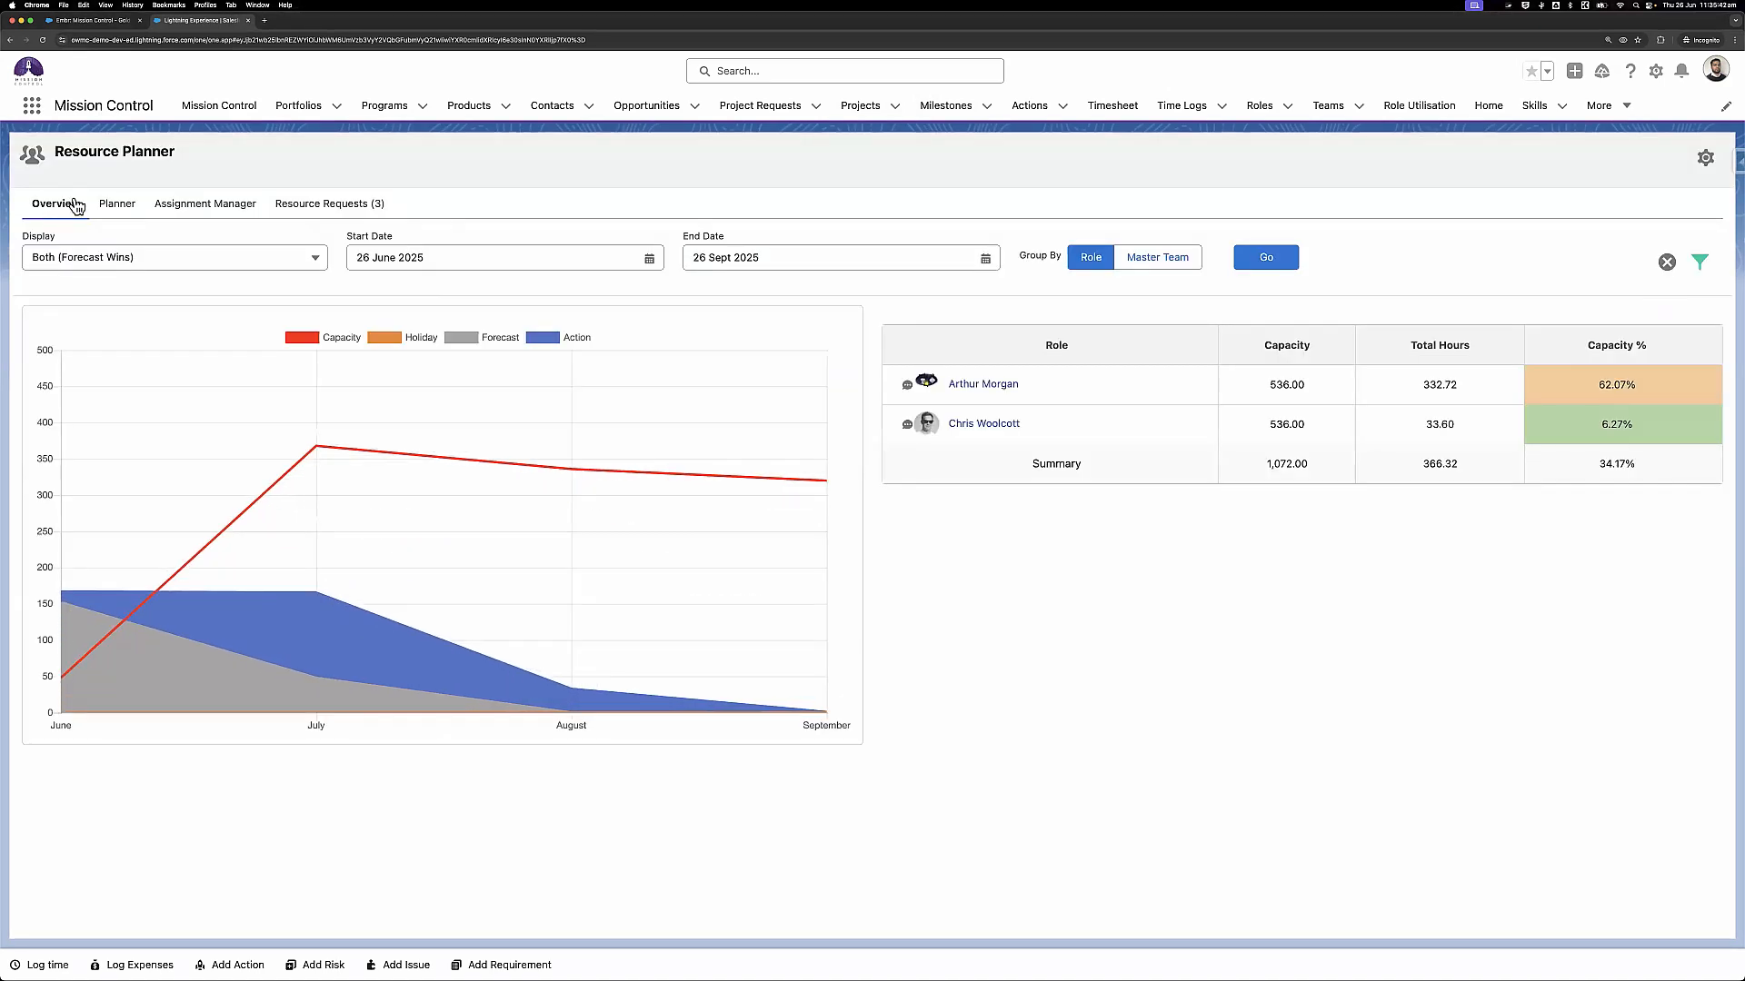
# Open the Embr project's resource requests, view the blank new request form, cancel it and return to the project record
pyautogui.click(95, 21)
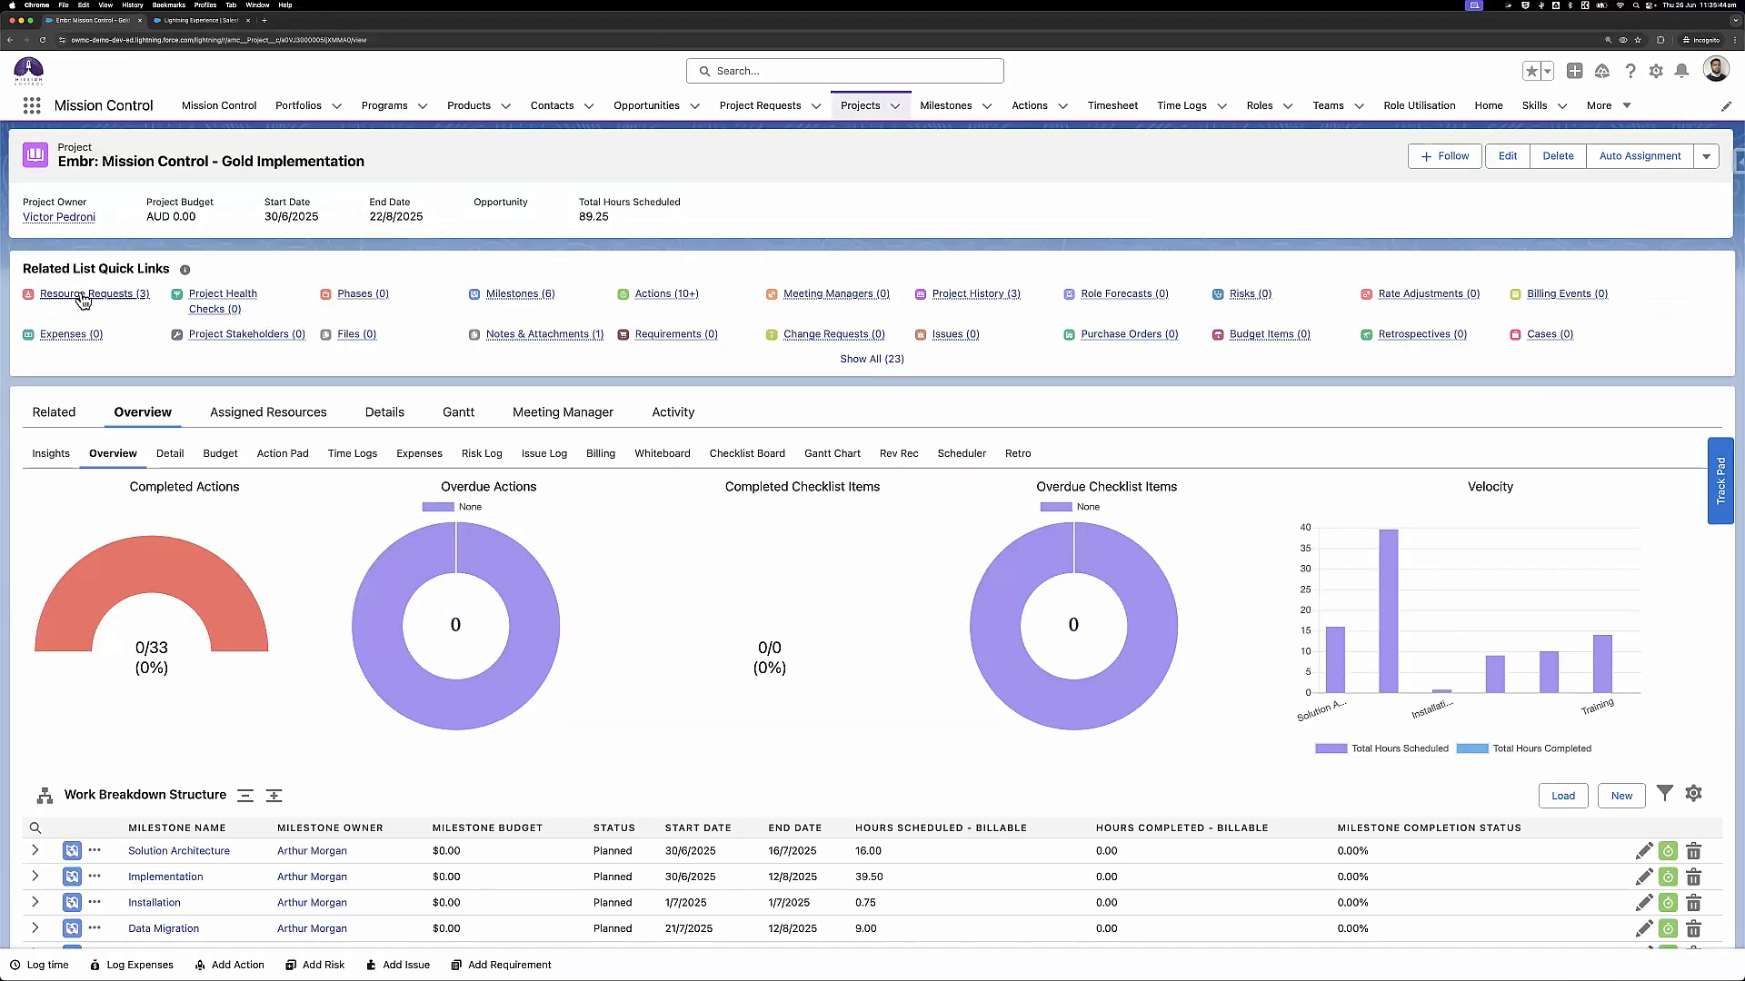
pyautogui.moveTo(84, 299)
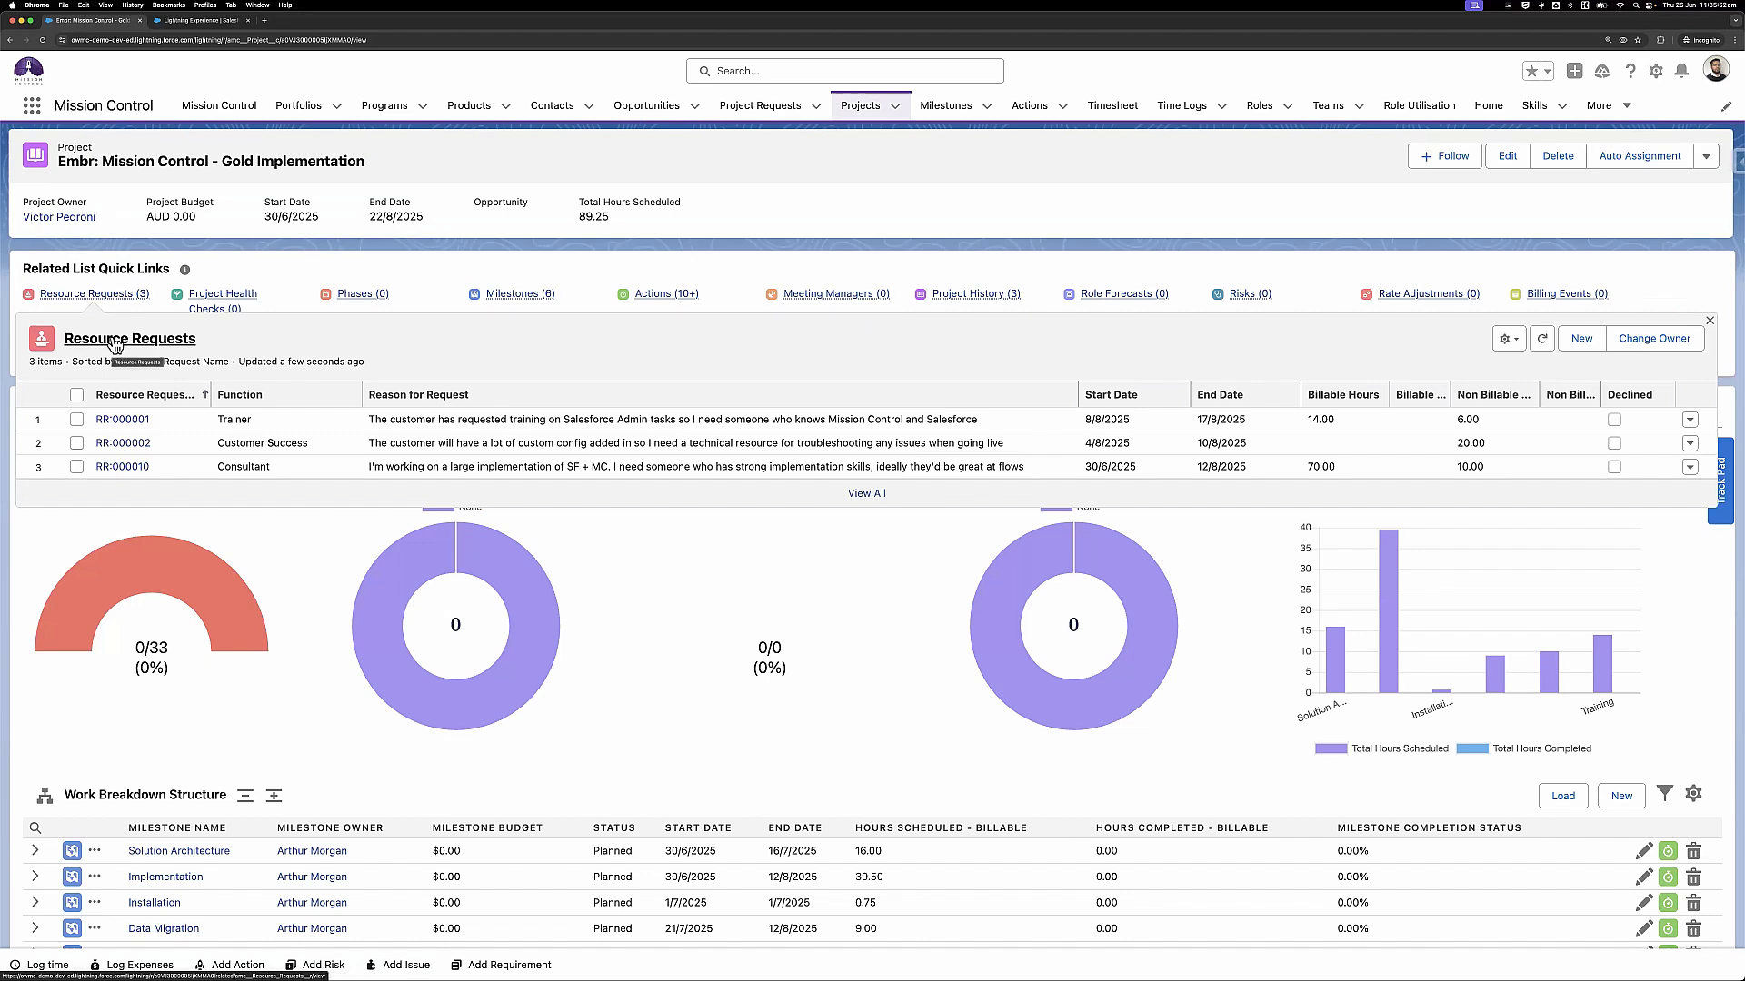
pyautogui.click(112, 340)
pyautogui.click(1603, 160)
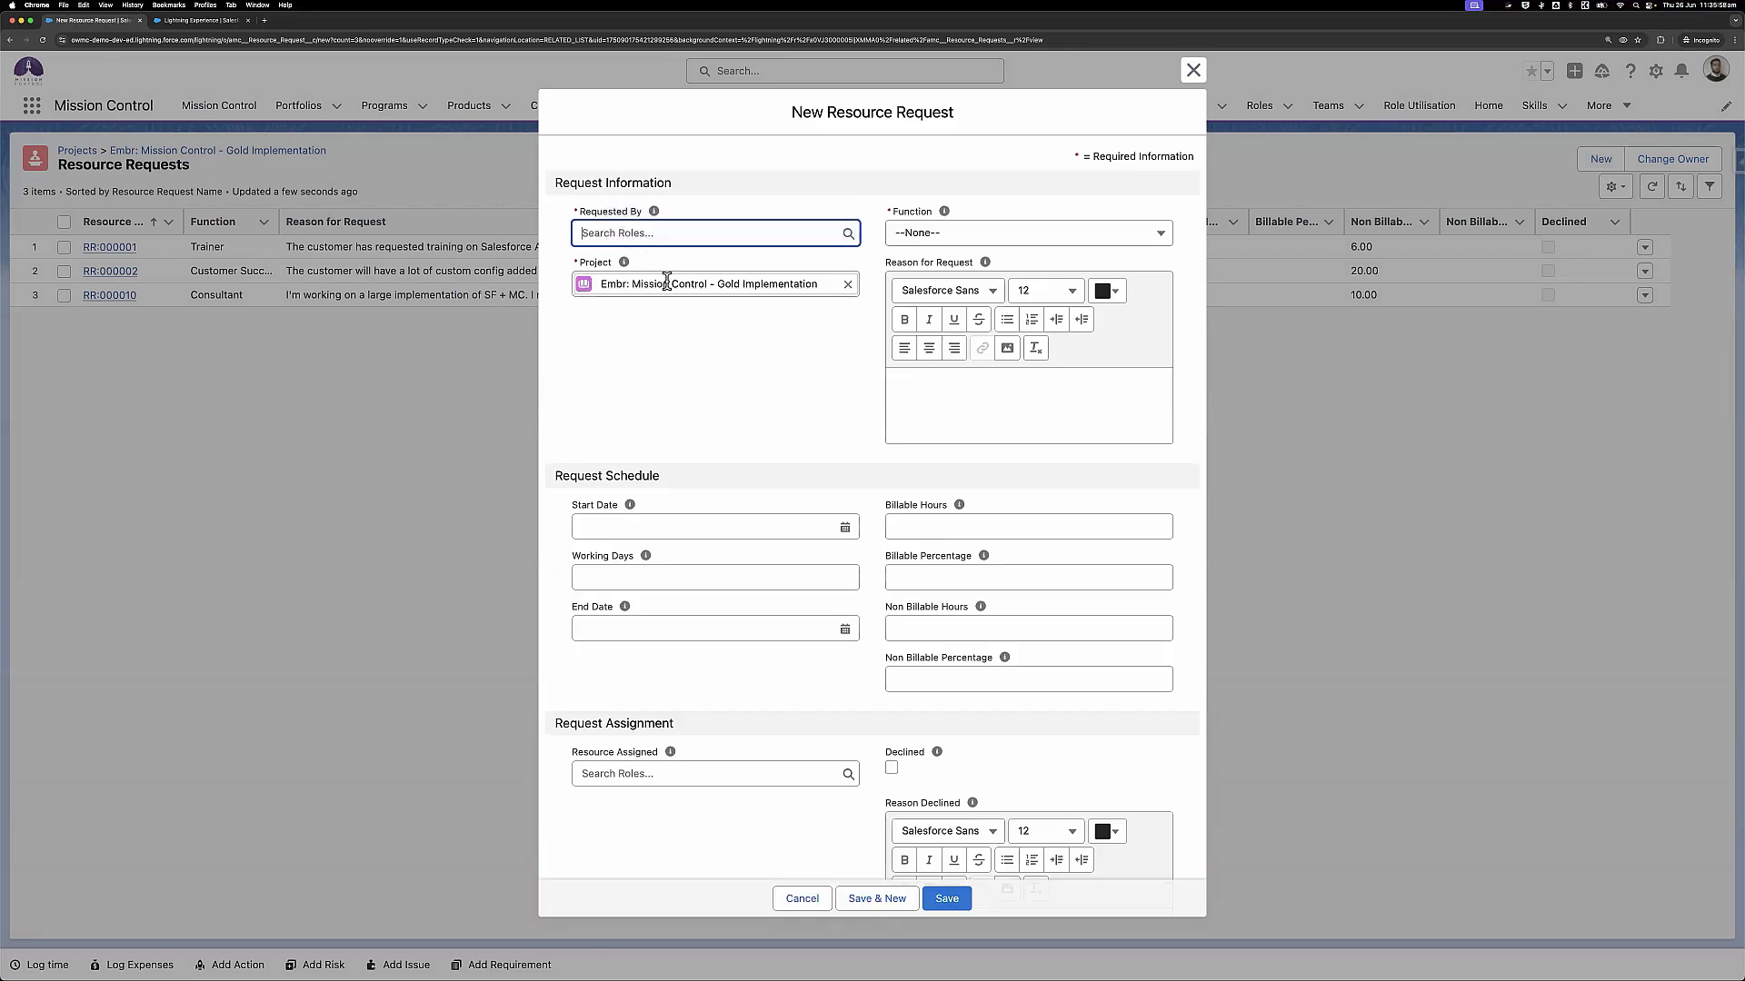
pyautogui.click(790, 900)
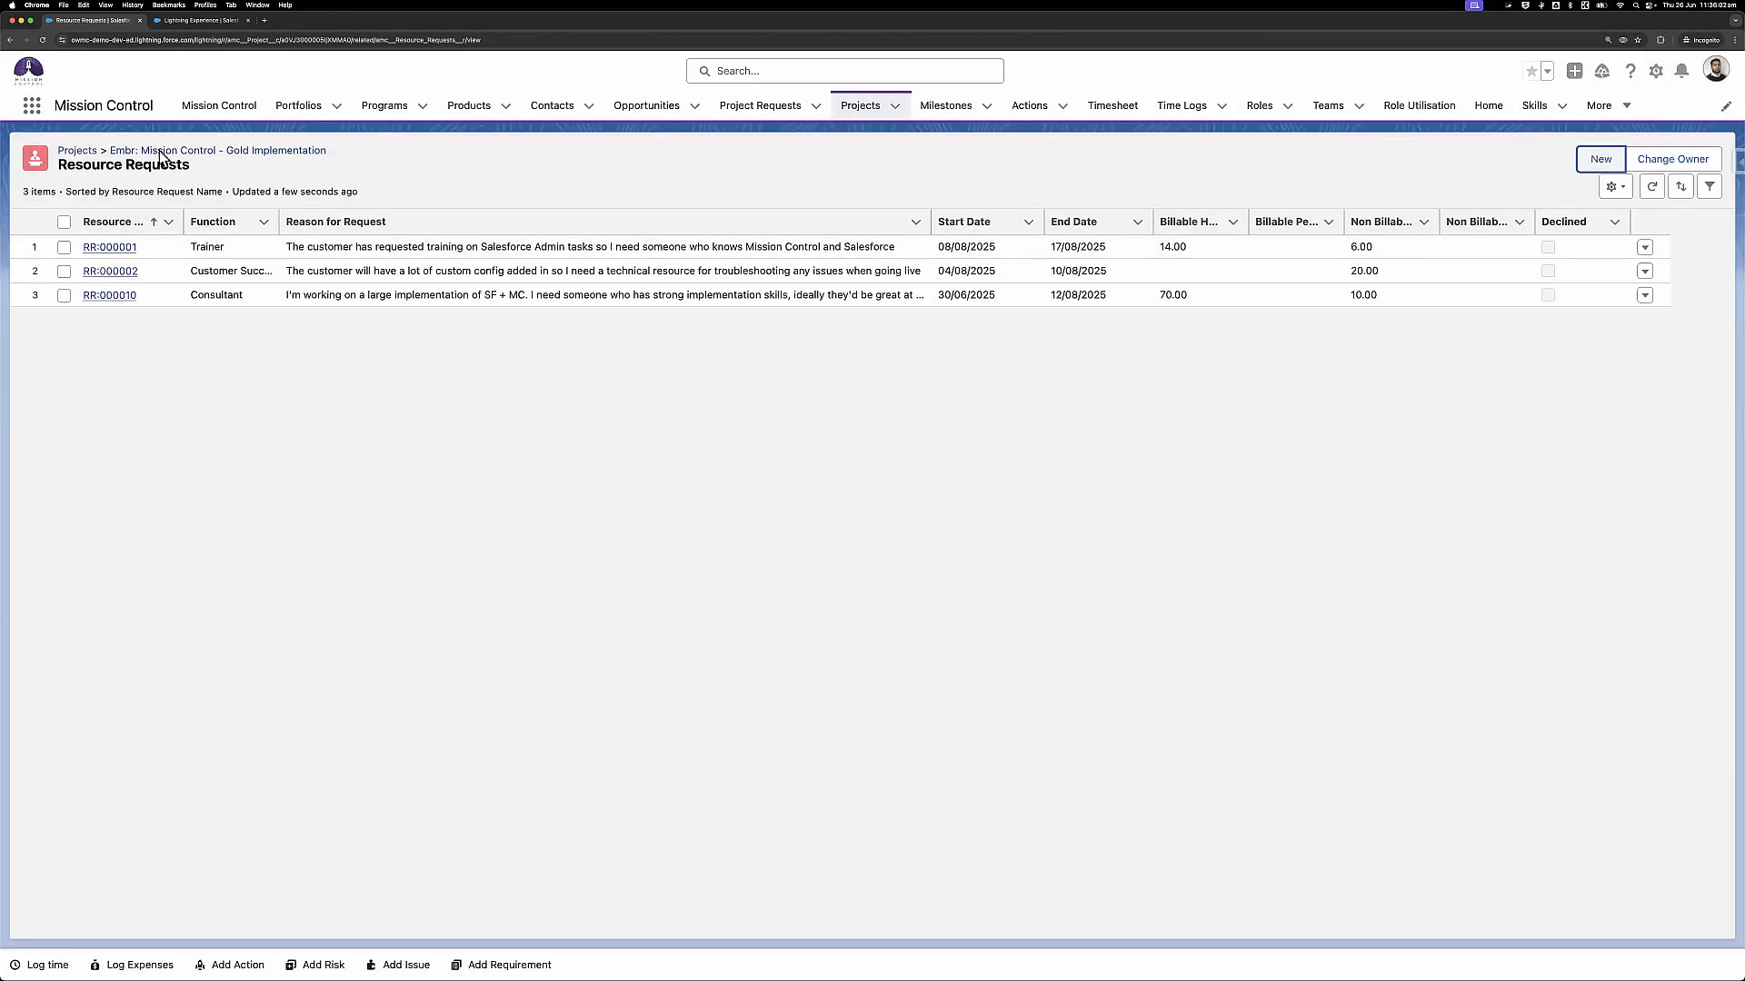
pyautogui.click(160, 152)
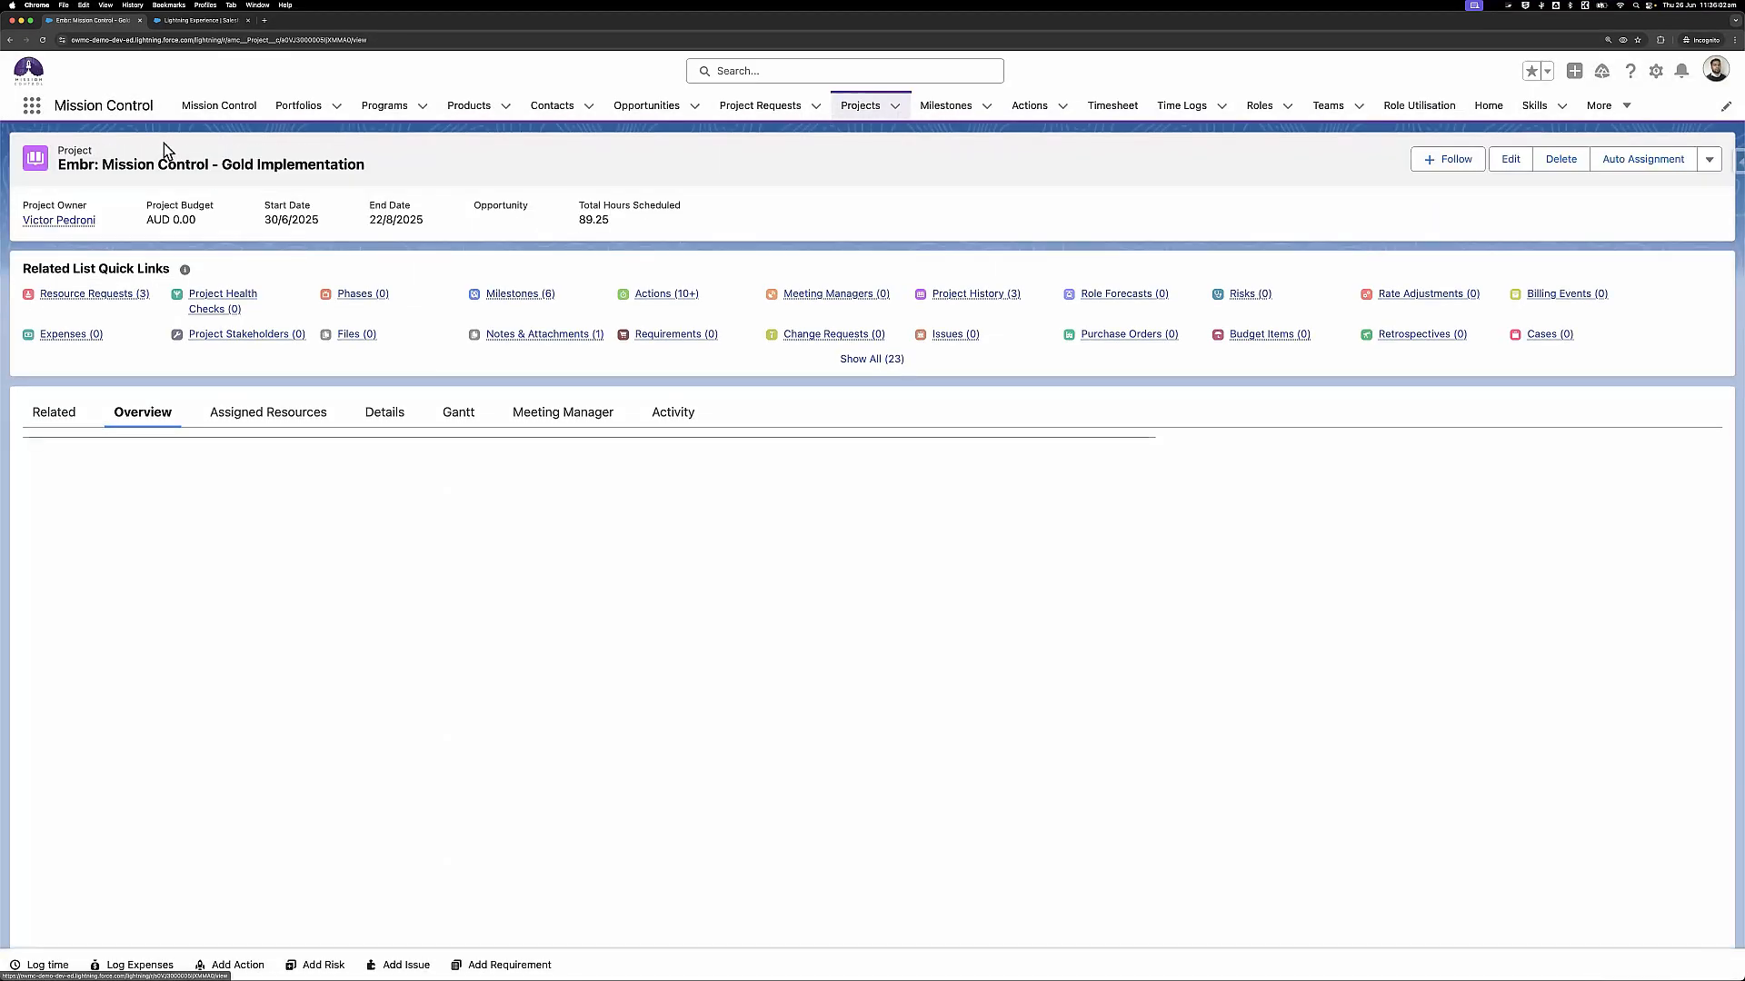
# Review the Resource Planner's request search, capacity overview and daily role planner, briefly checking the Embr project record
pyautogui.click(201, 22)
pyautogui.click(326, 218)
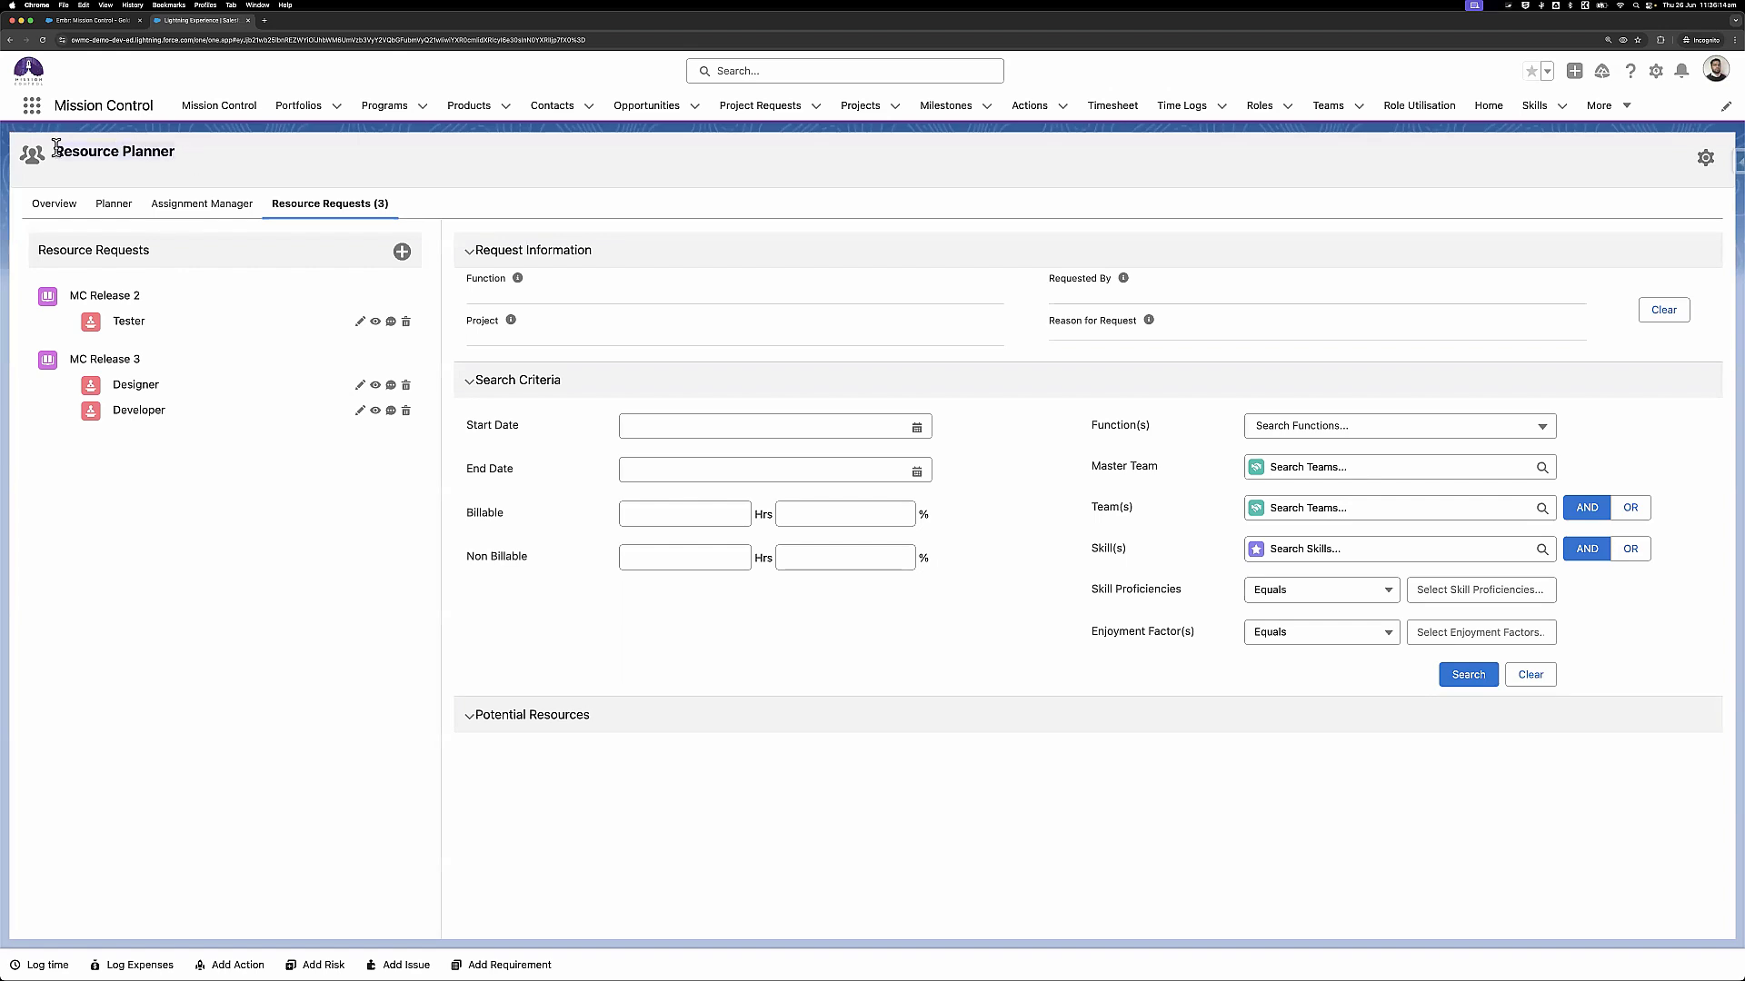
pyautogui.click(61, 216)
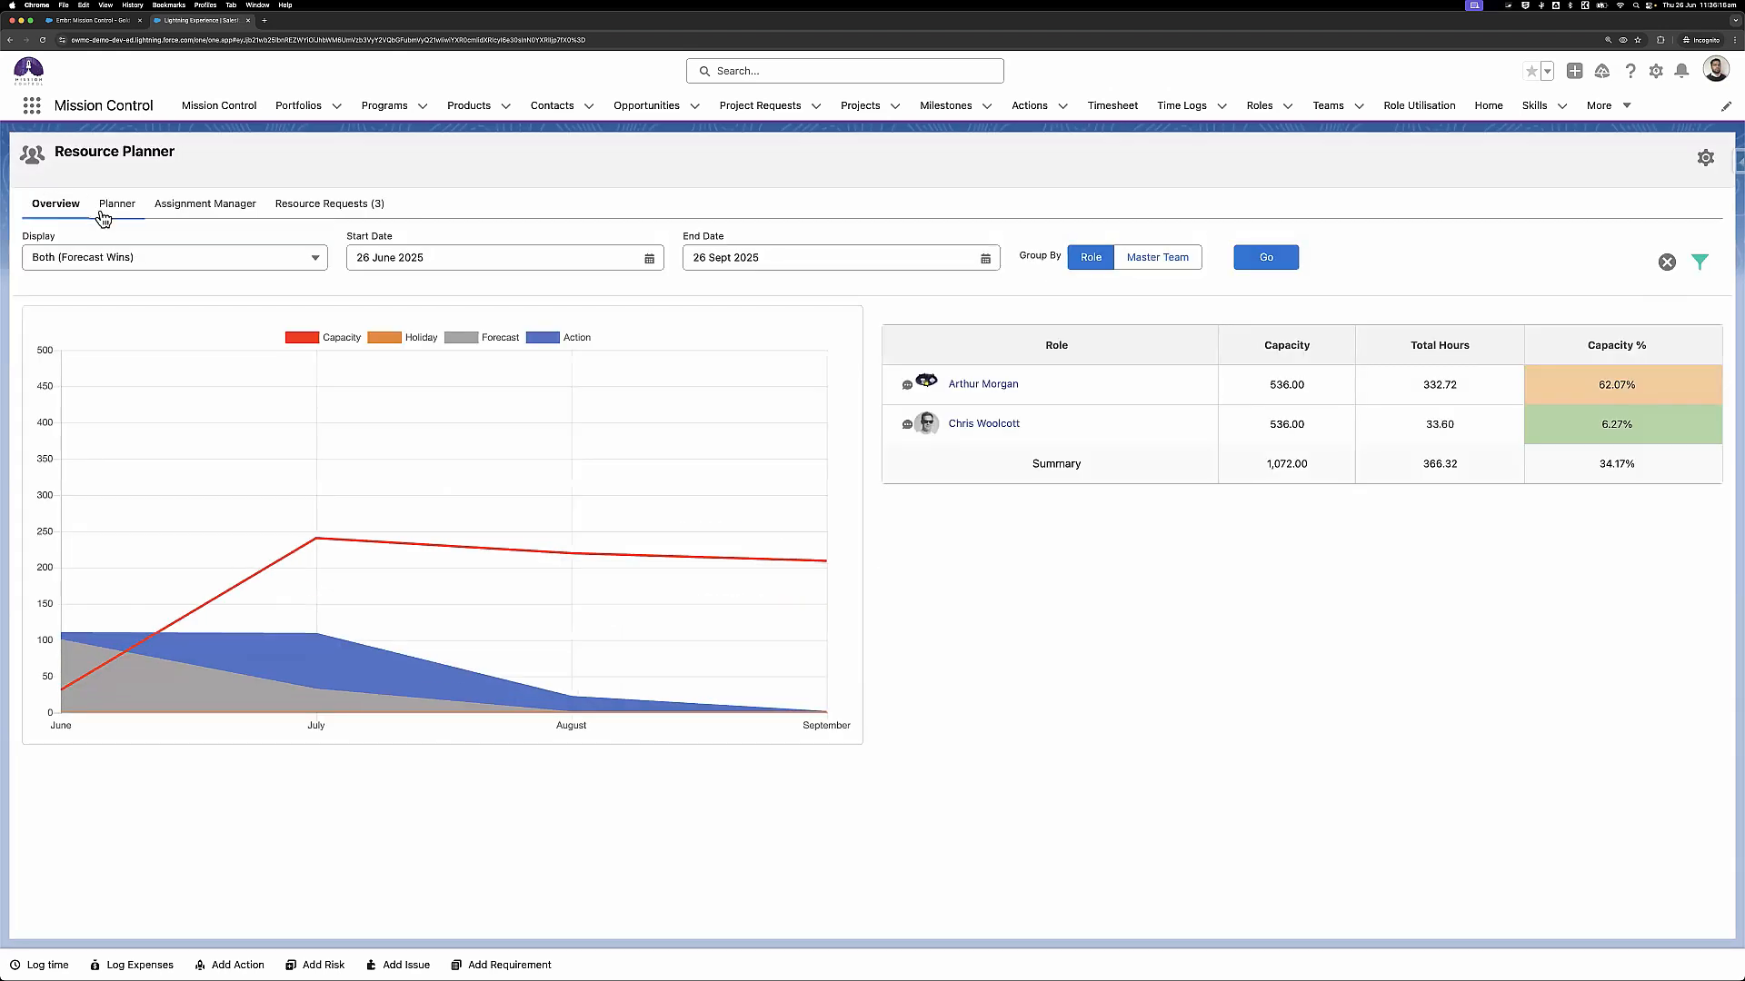
pyautogui.click(103, 218)
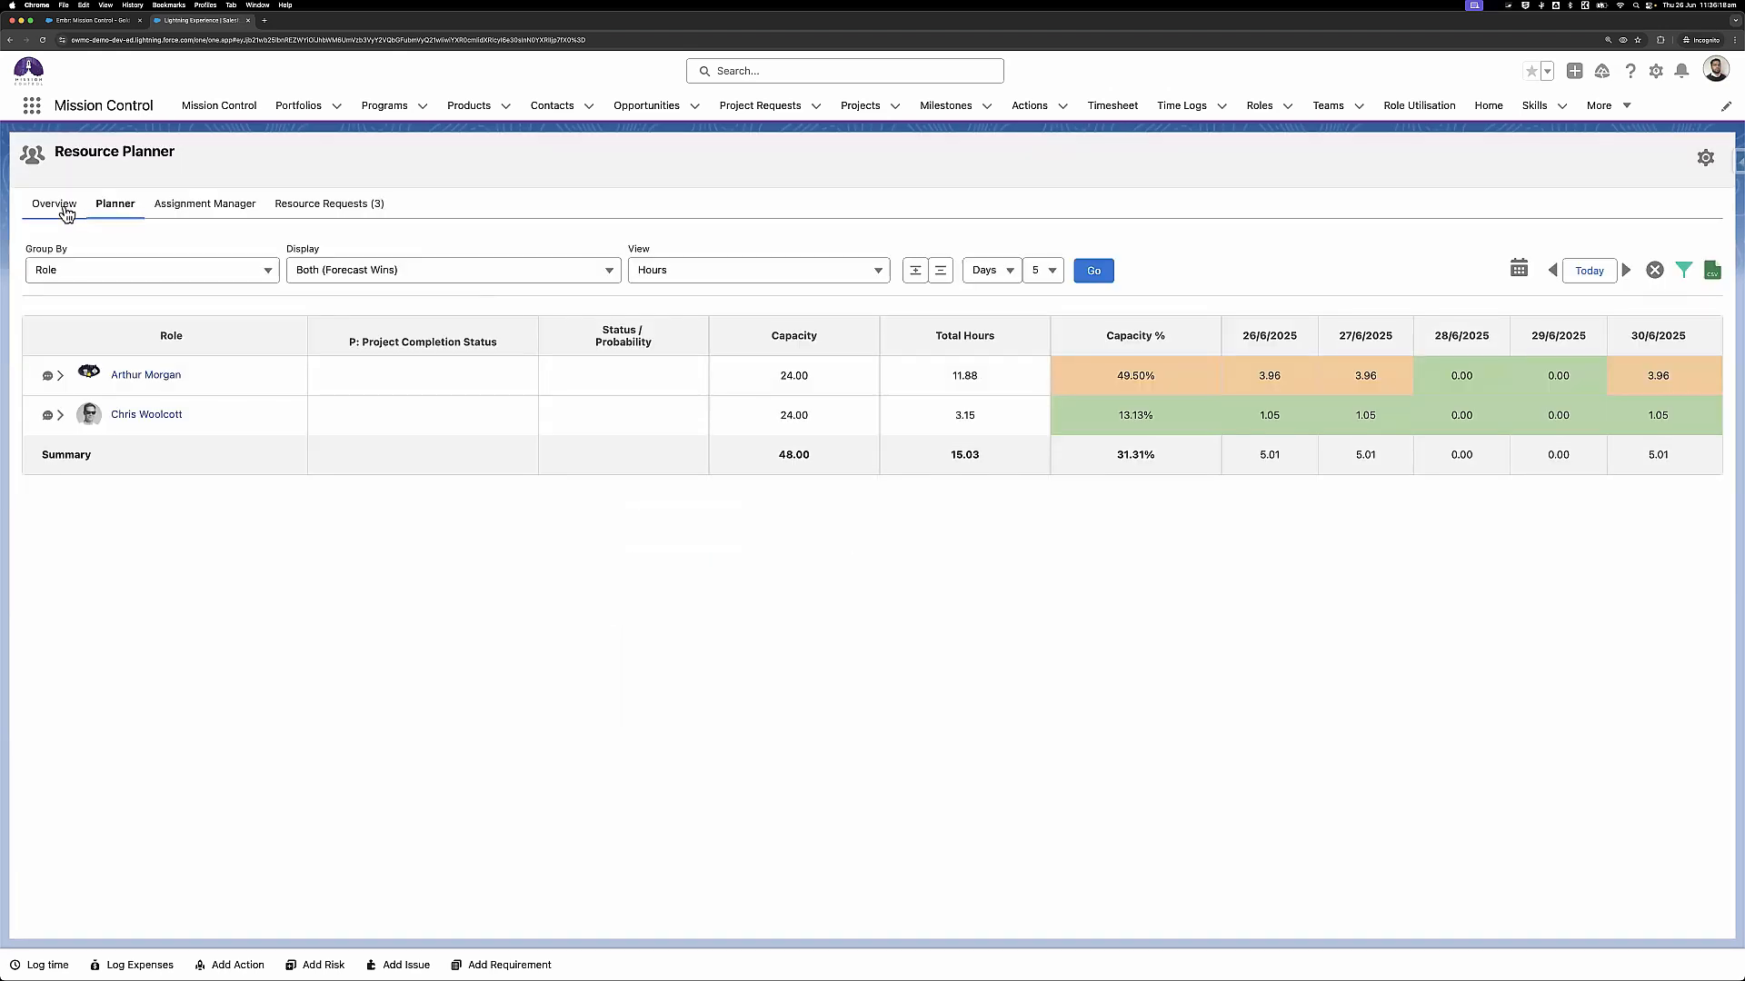
pyautogui.click(66, 210)
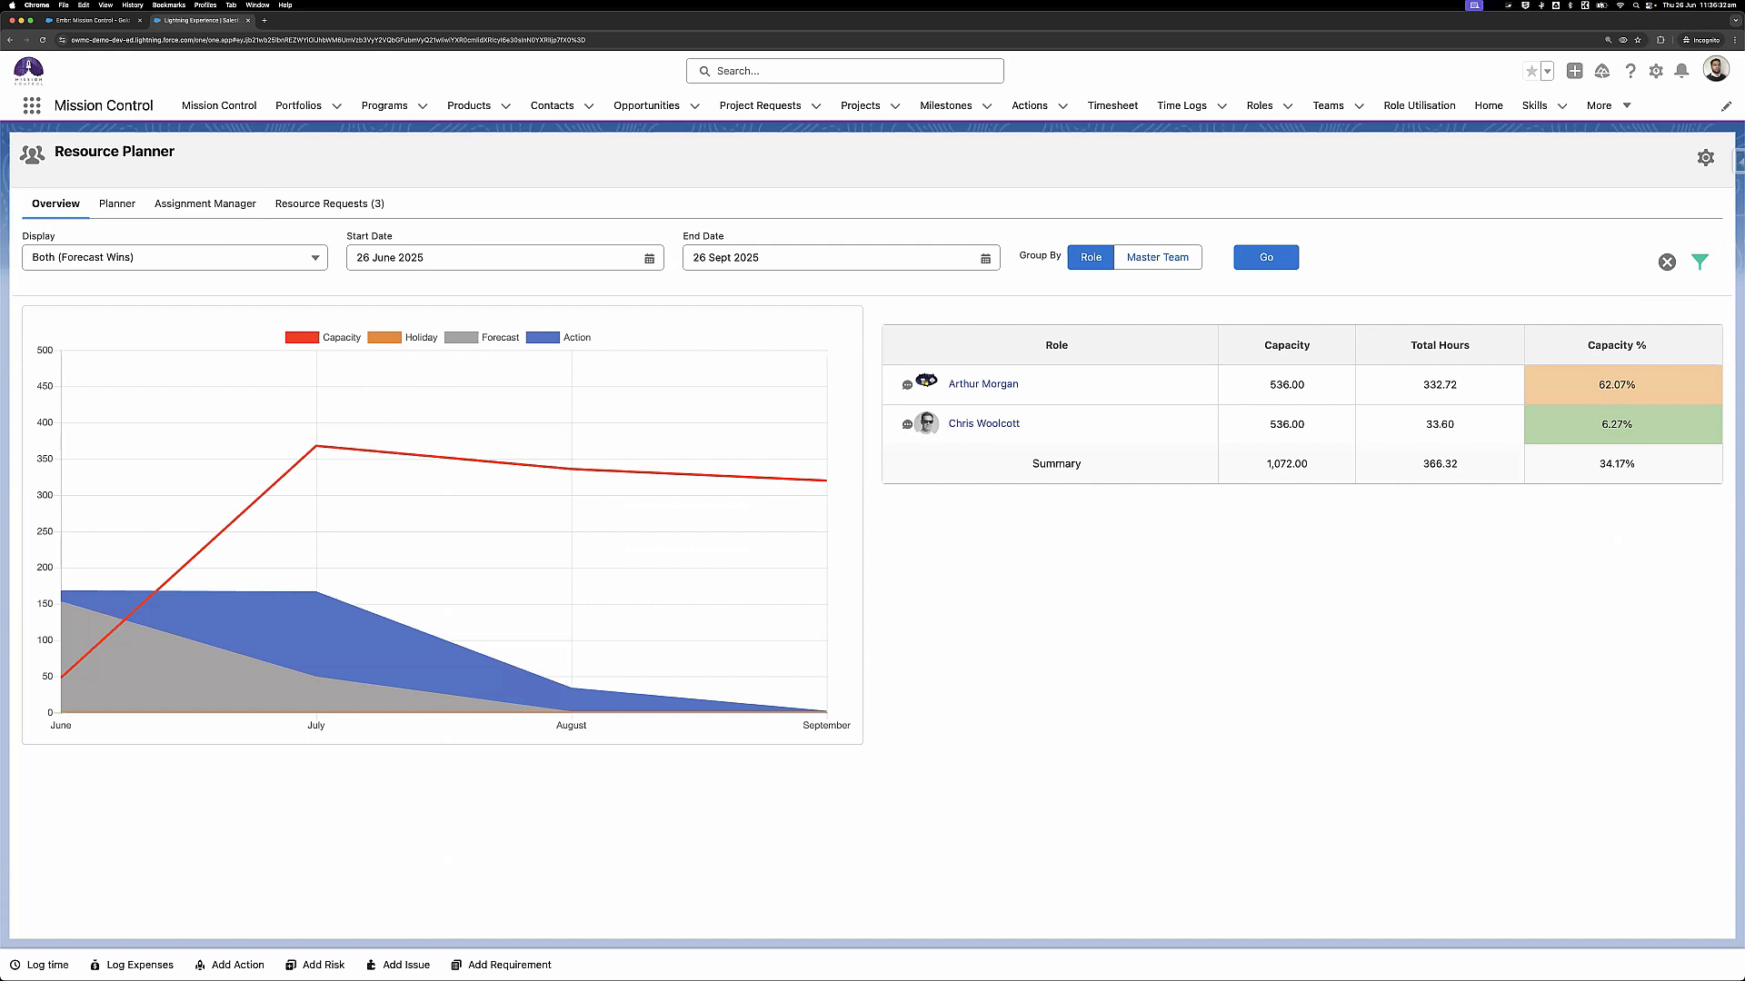
pyautogui.click(69, 22)
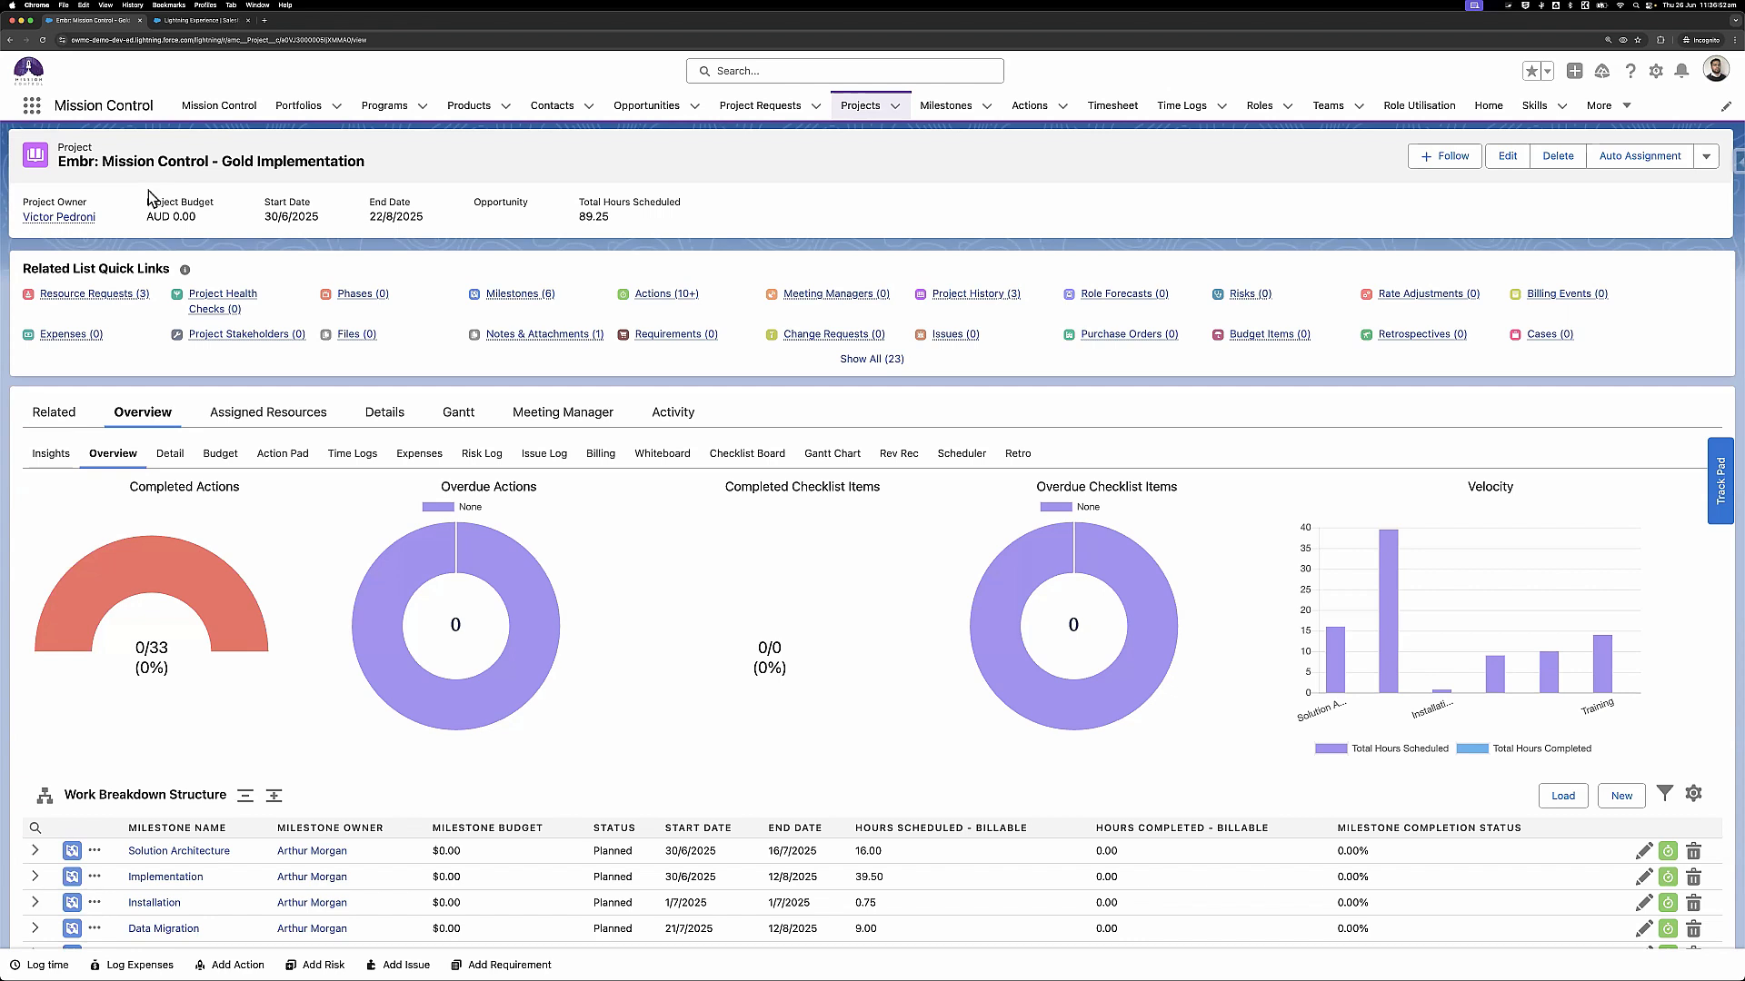
pyautogui.click(178, 20)
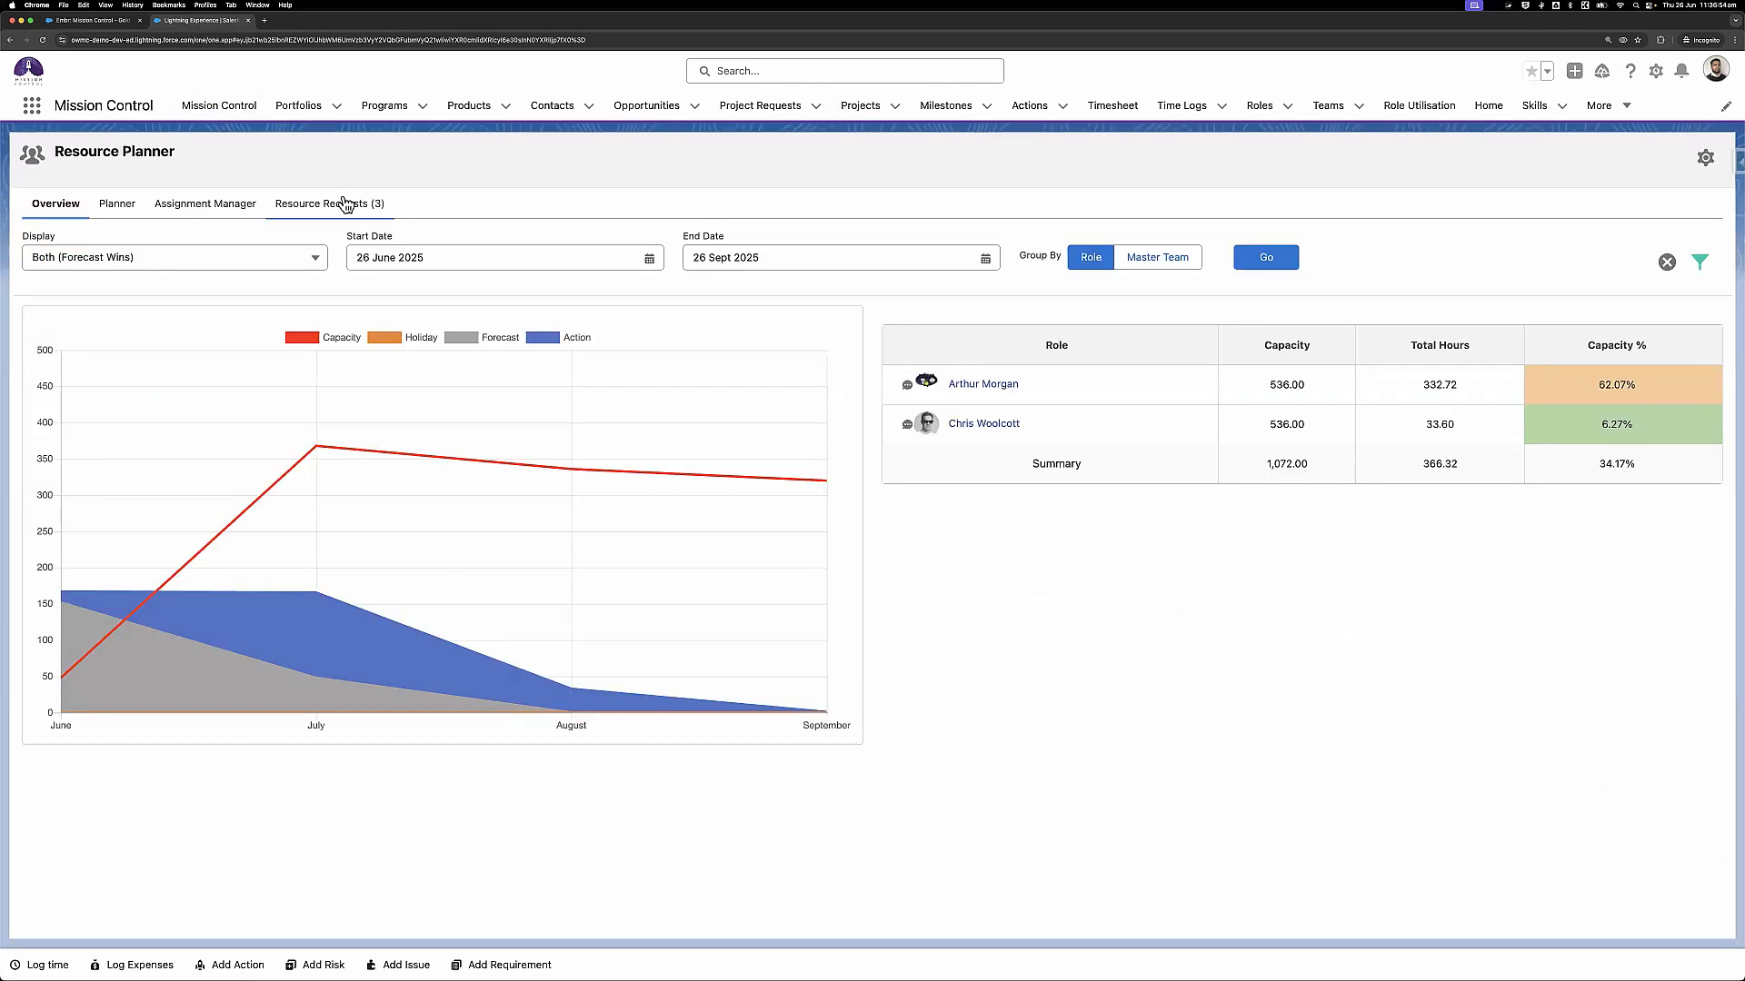
# Load the Tester request of MC Release 2 and search for potential resources with its preset criteria
pyautogui.click(343, 208)
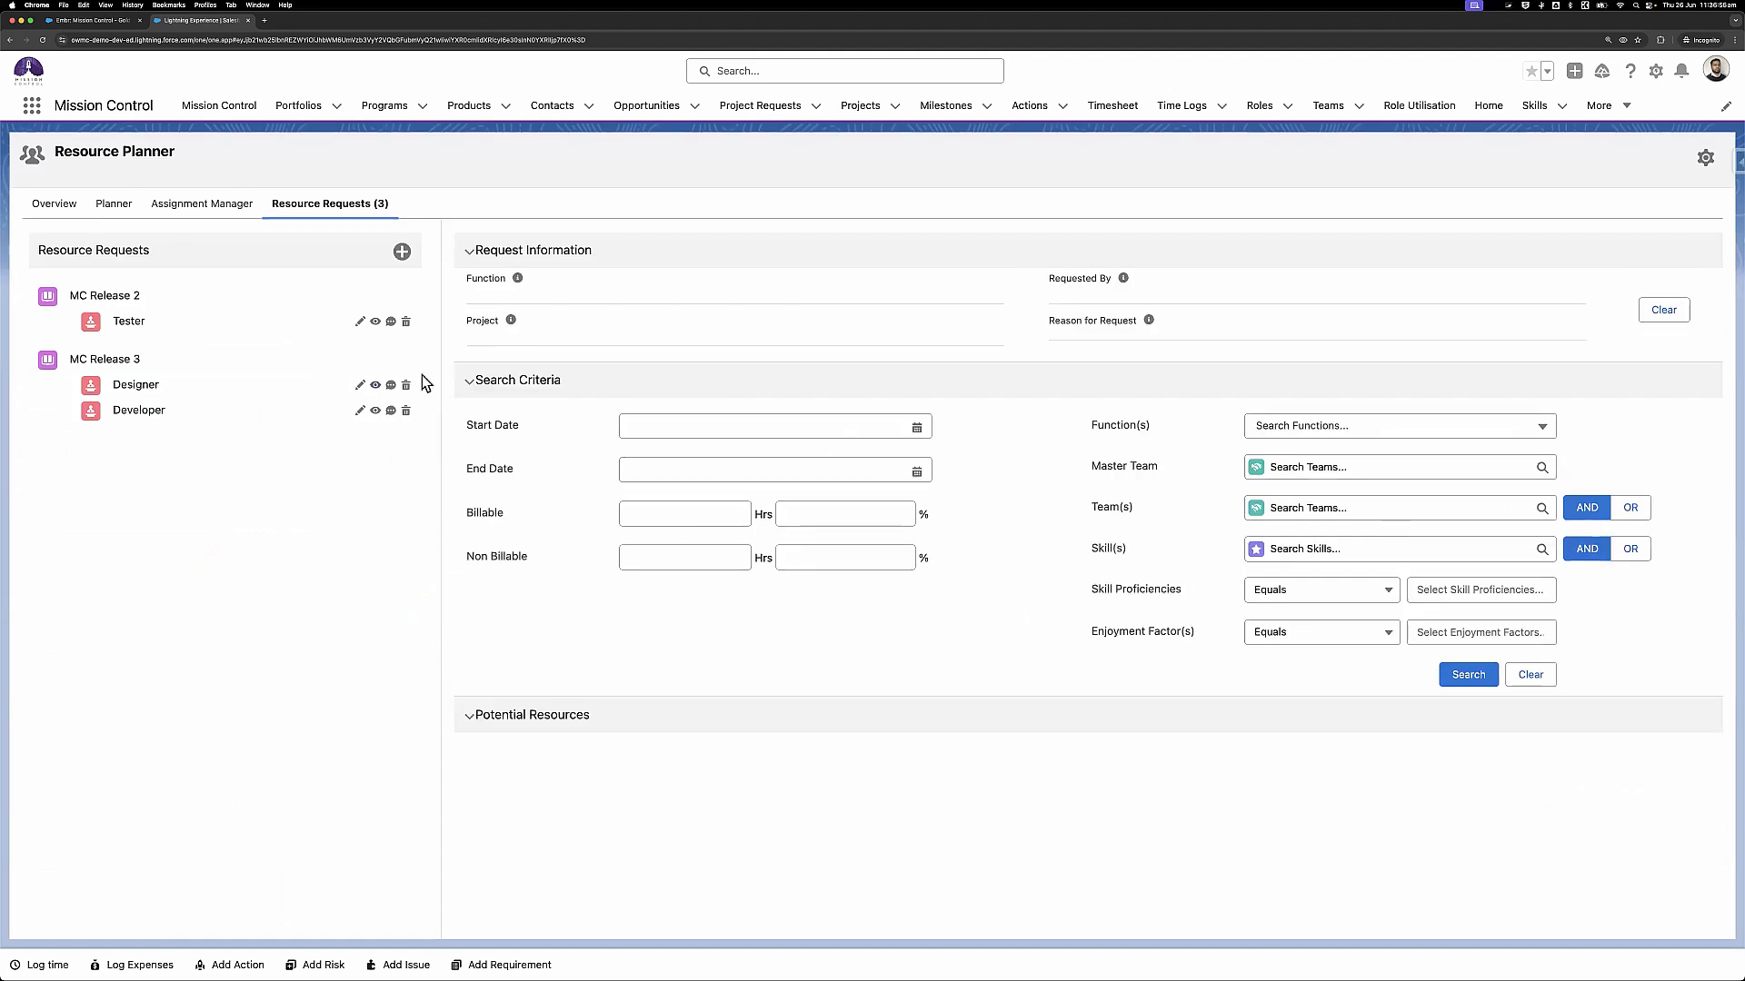
pyautogui.click(376, 321)
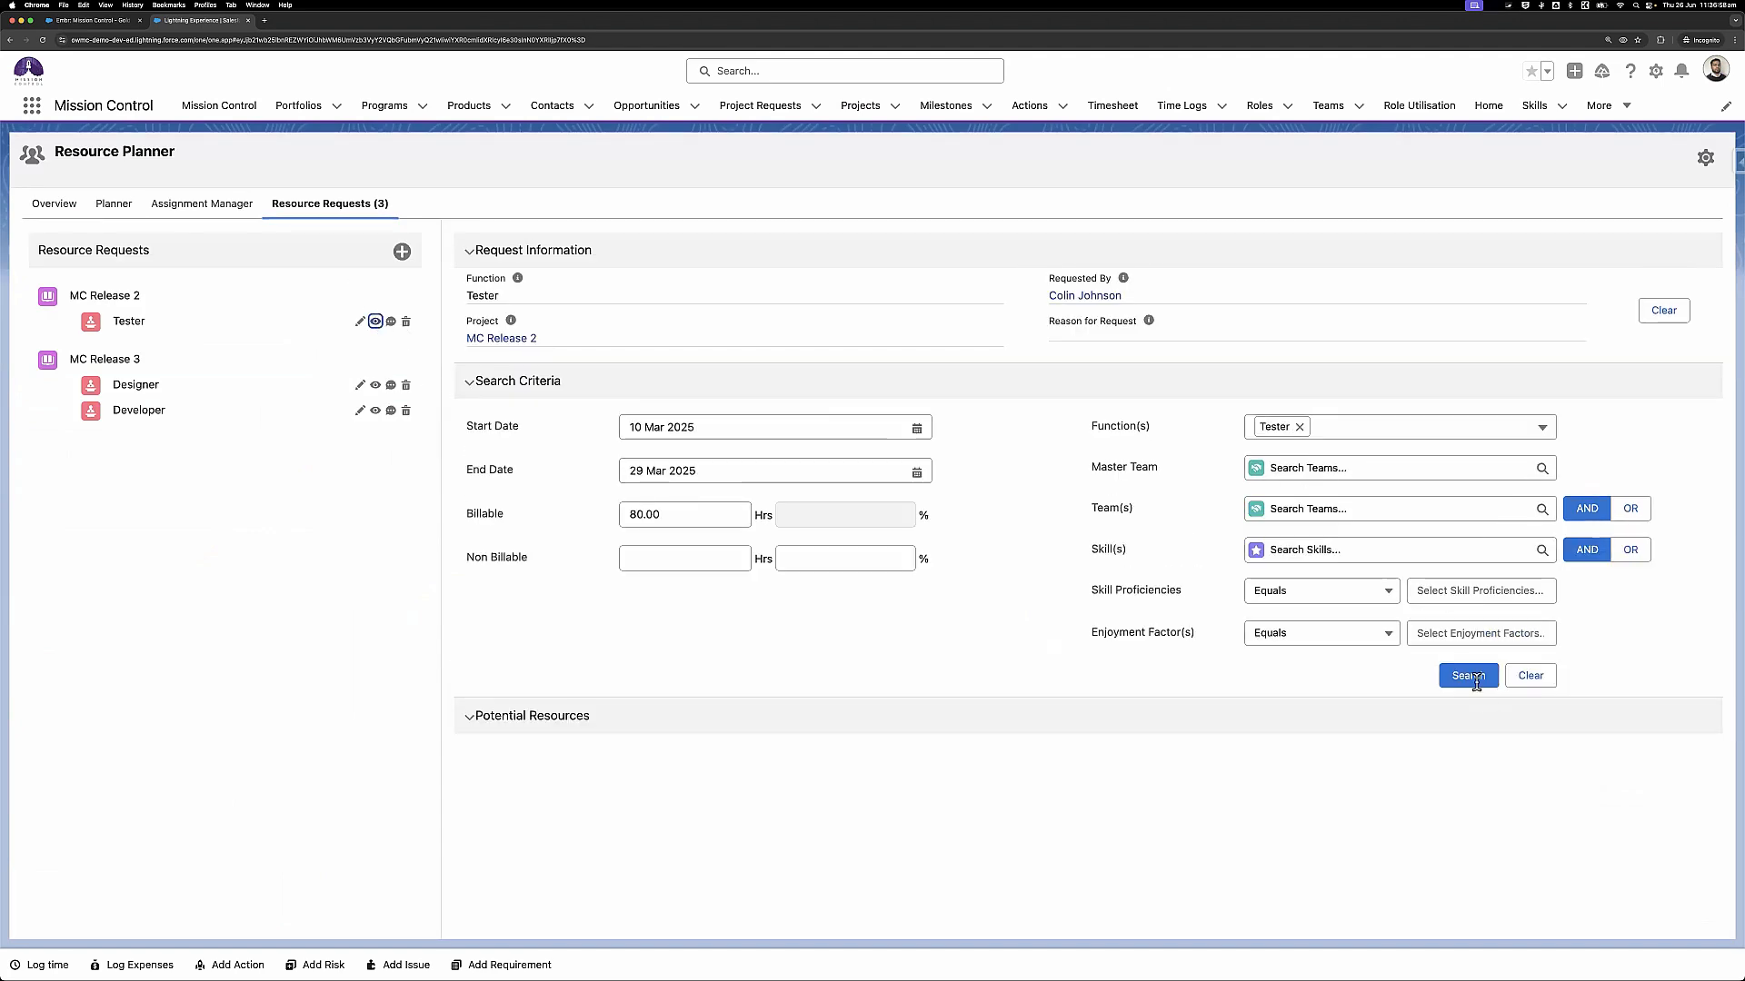
pyautogui.click(1476, 683)
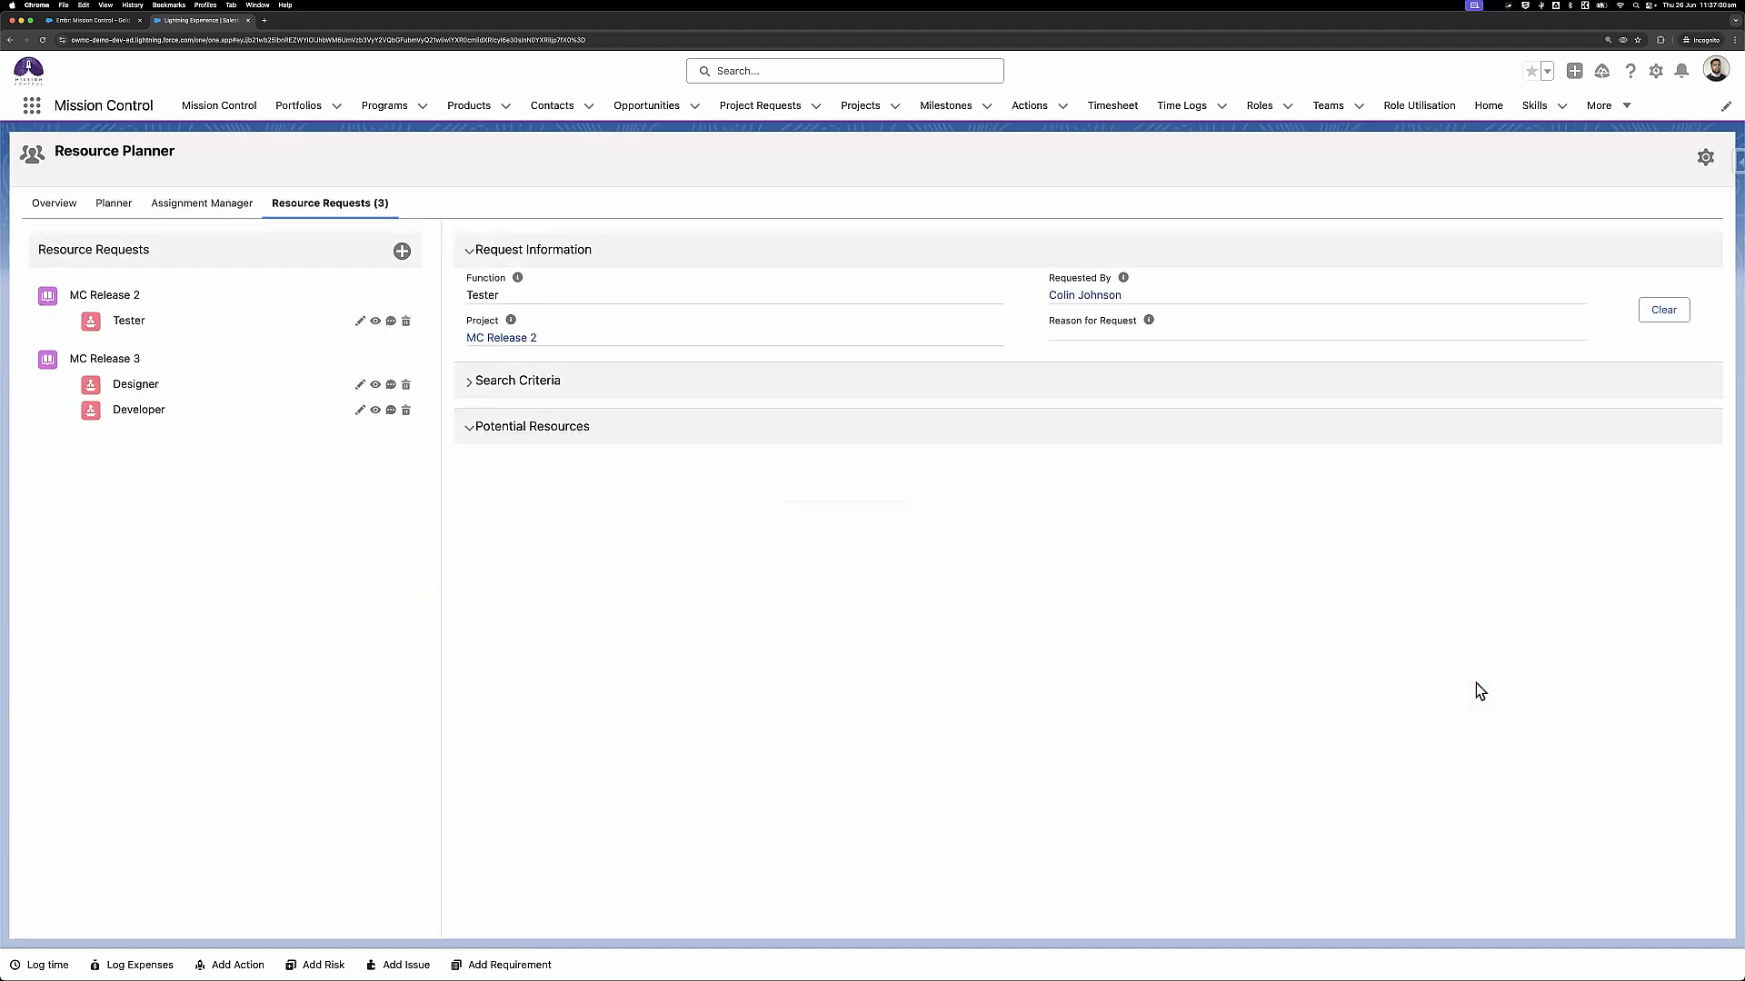
# Remove the Tester function from the search criteria, add *US team as the team and search for resources again
pyautogui.click(518, 381)
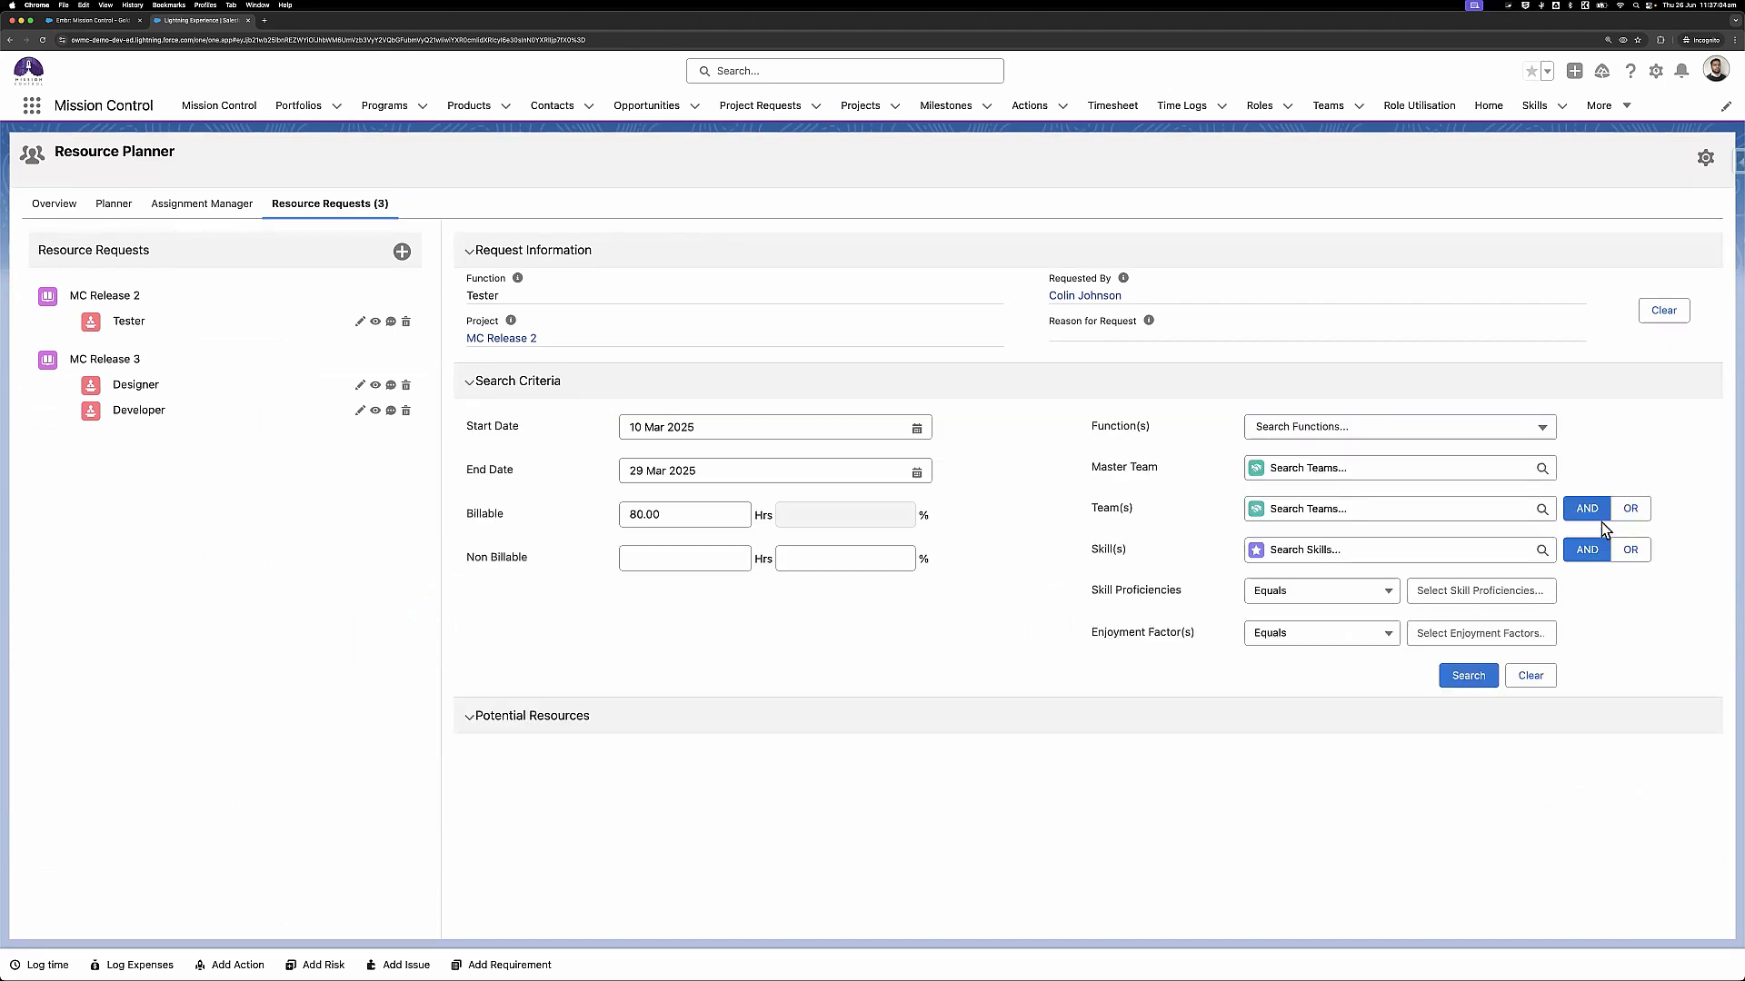
pyautogui.click(1457, 508)
pyautogui.click(1317, 573)
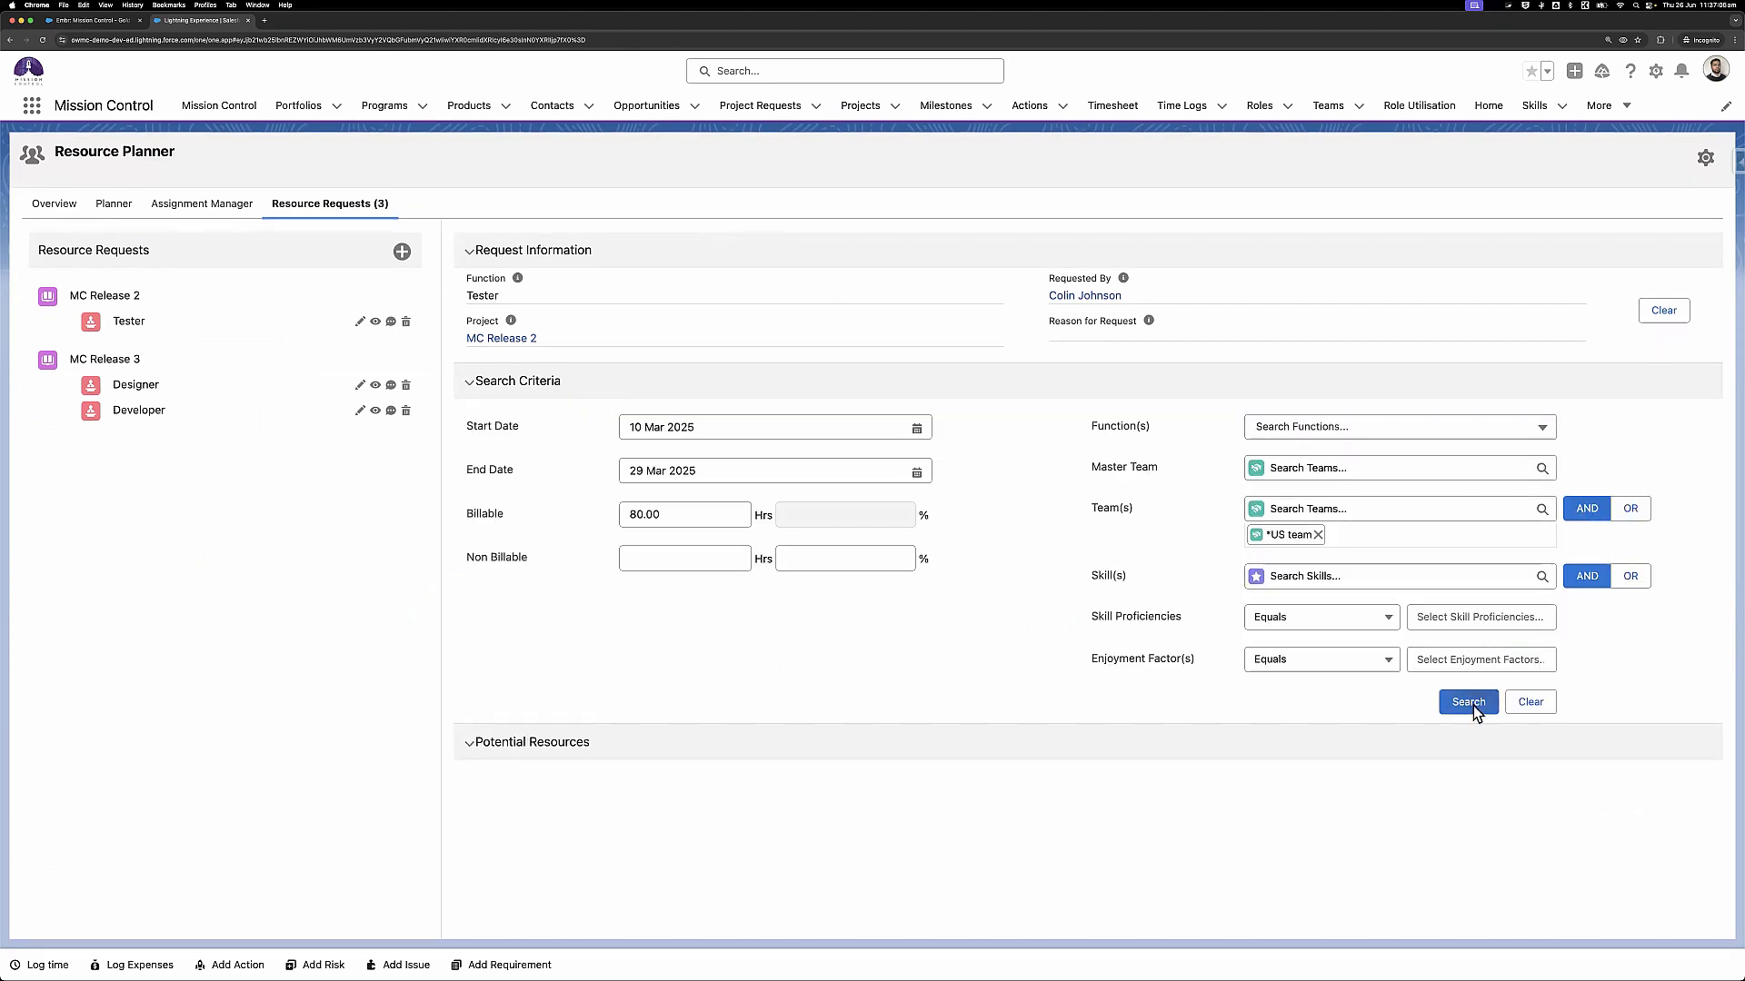
pyautogui.click(1473, 704)
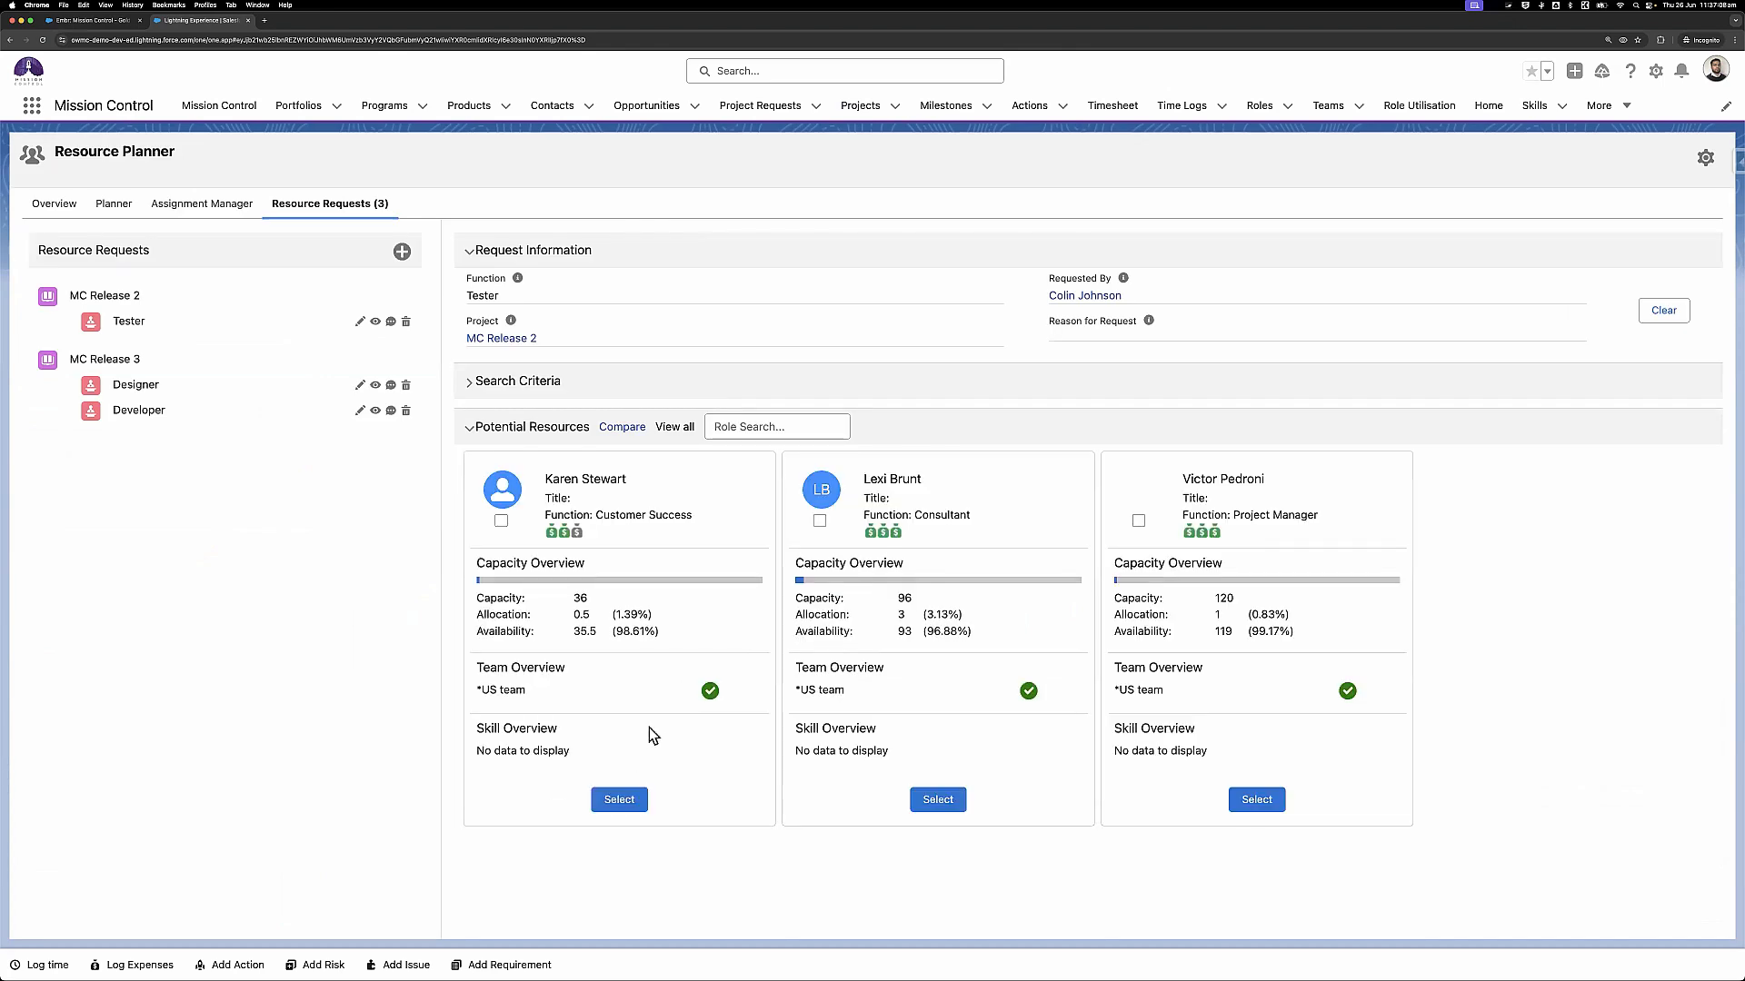
# Bring up the Customer Success candidate's resource assignment form, review its role forecast and ownership reassignment sections, and switch to PowerPoint
pyautogui.click(629, 799)
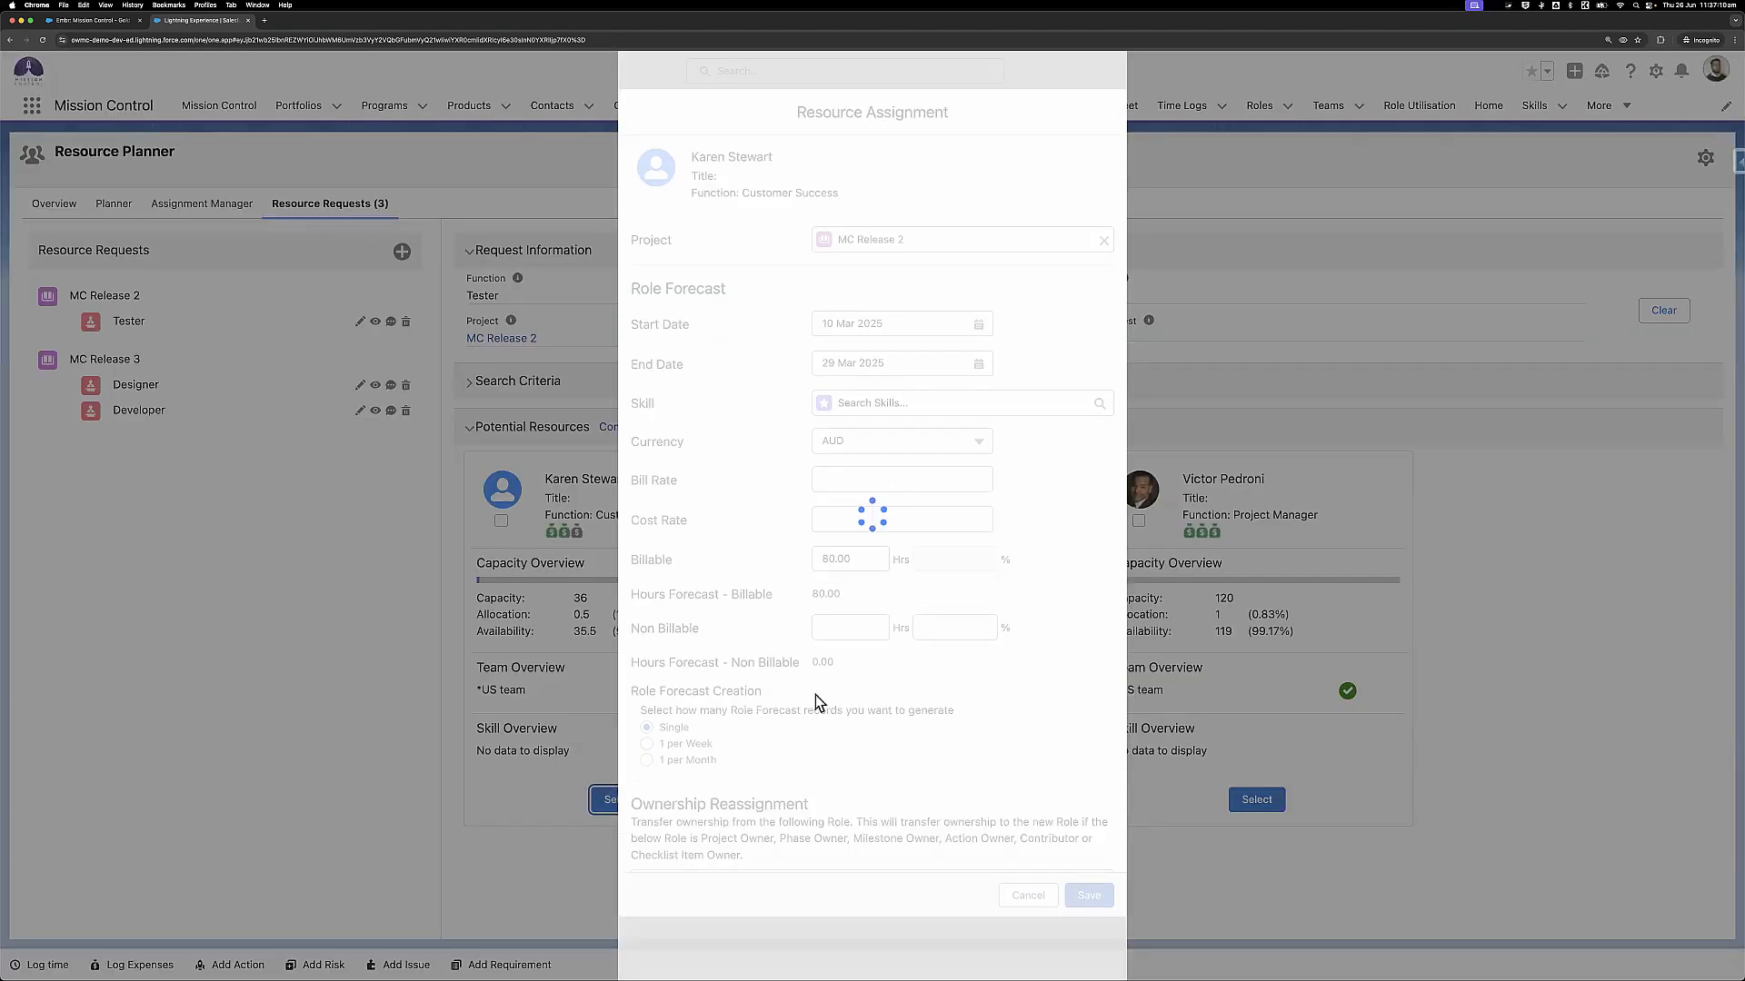
pyautogui.scroll(-1, 815, 698)
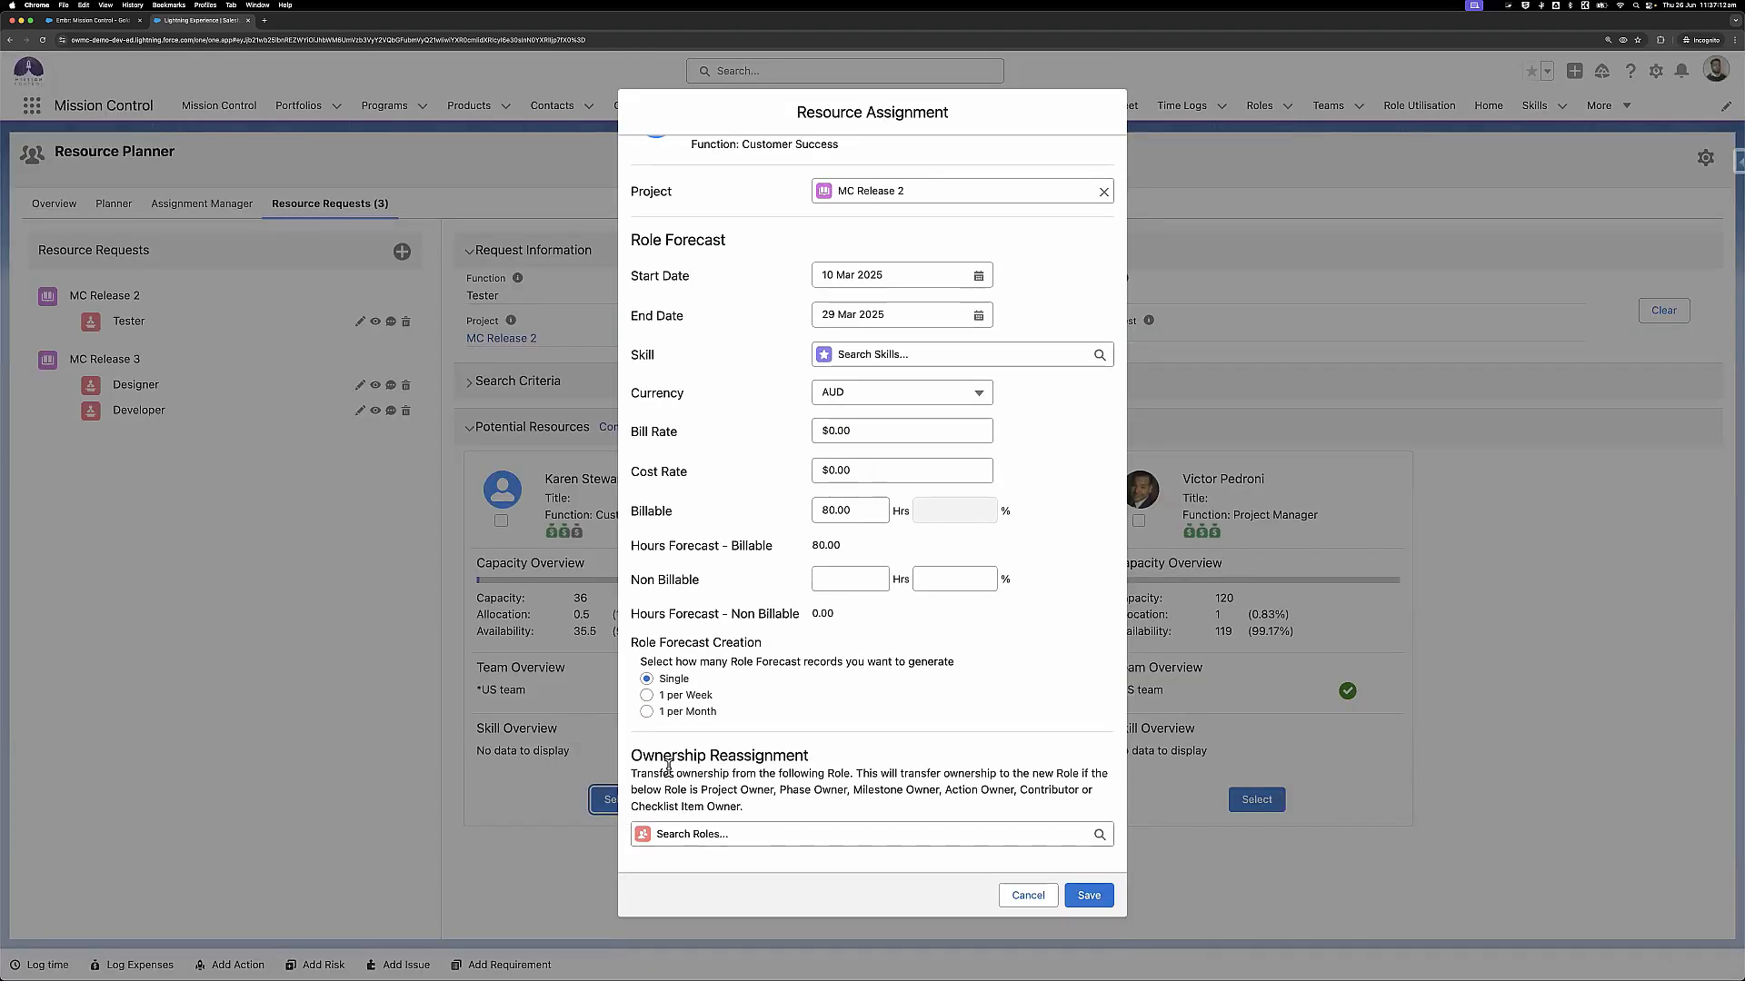
pyautogui.moveTo(654, 773); pyautogui.dragTo(777, 775)
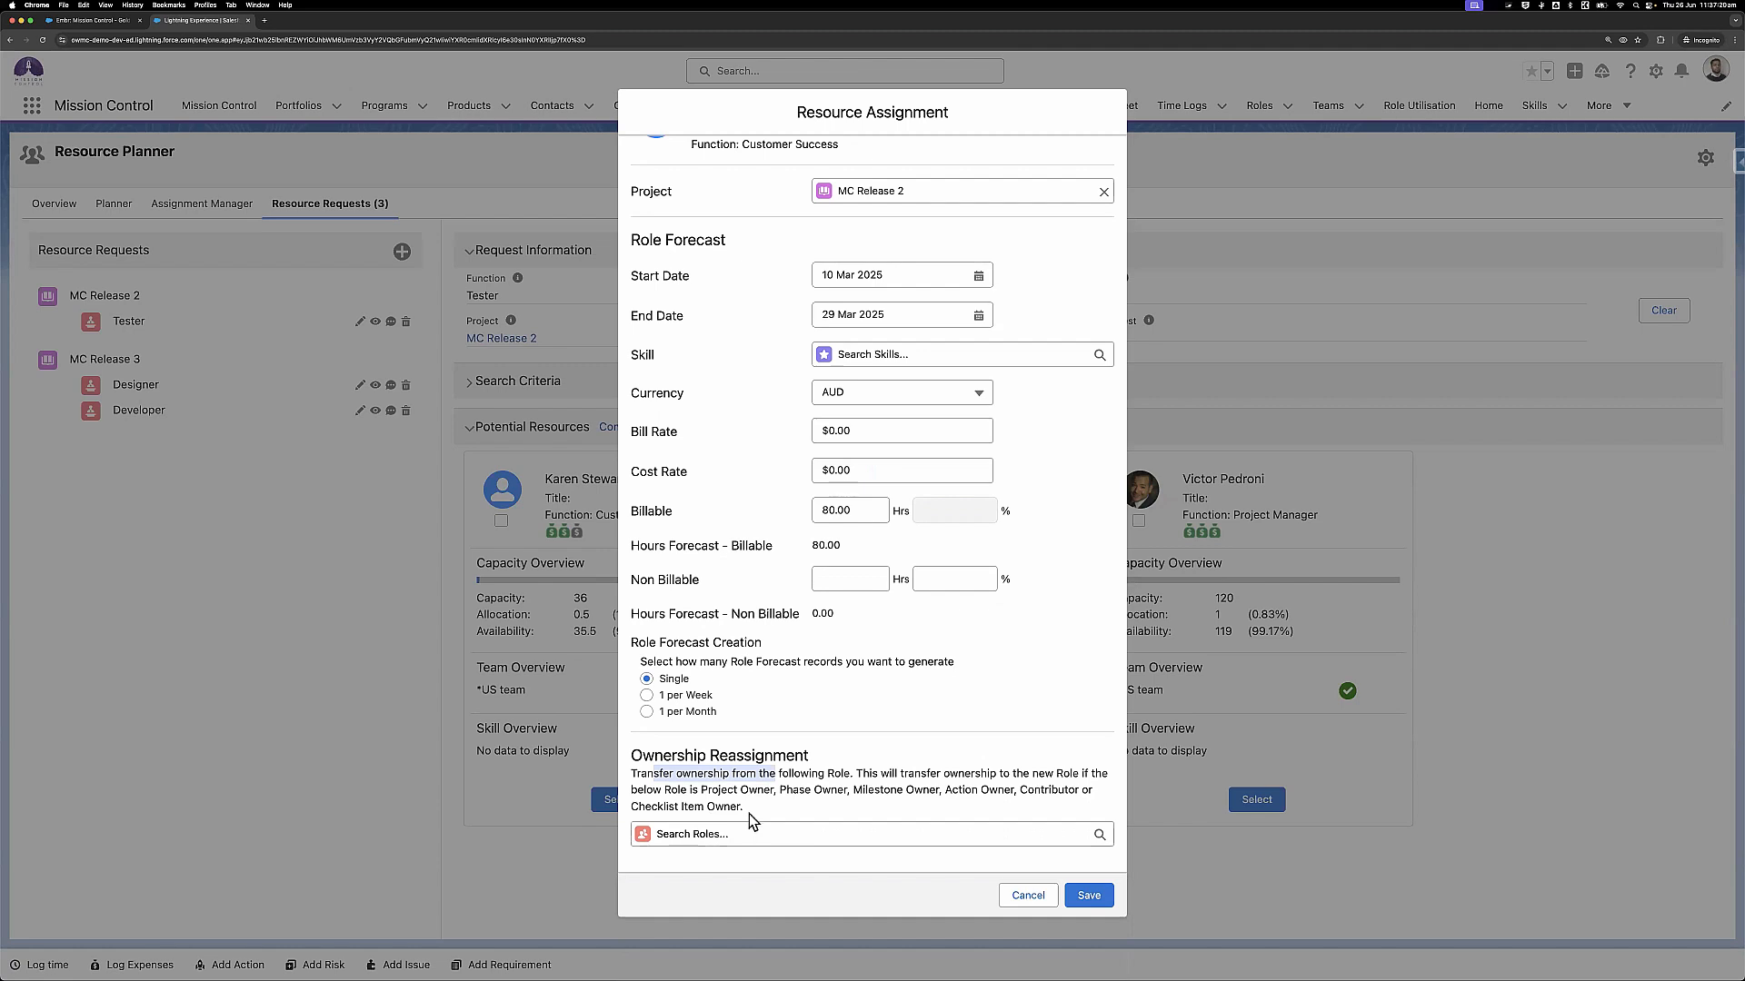
pyautogui.scroll(2, 749, 814)
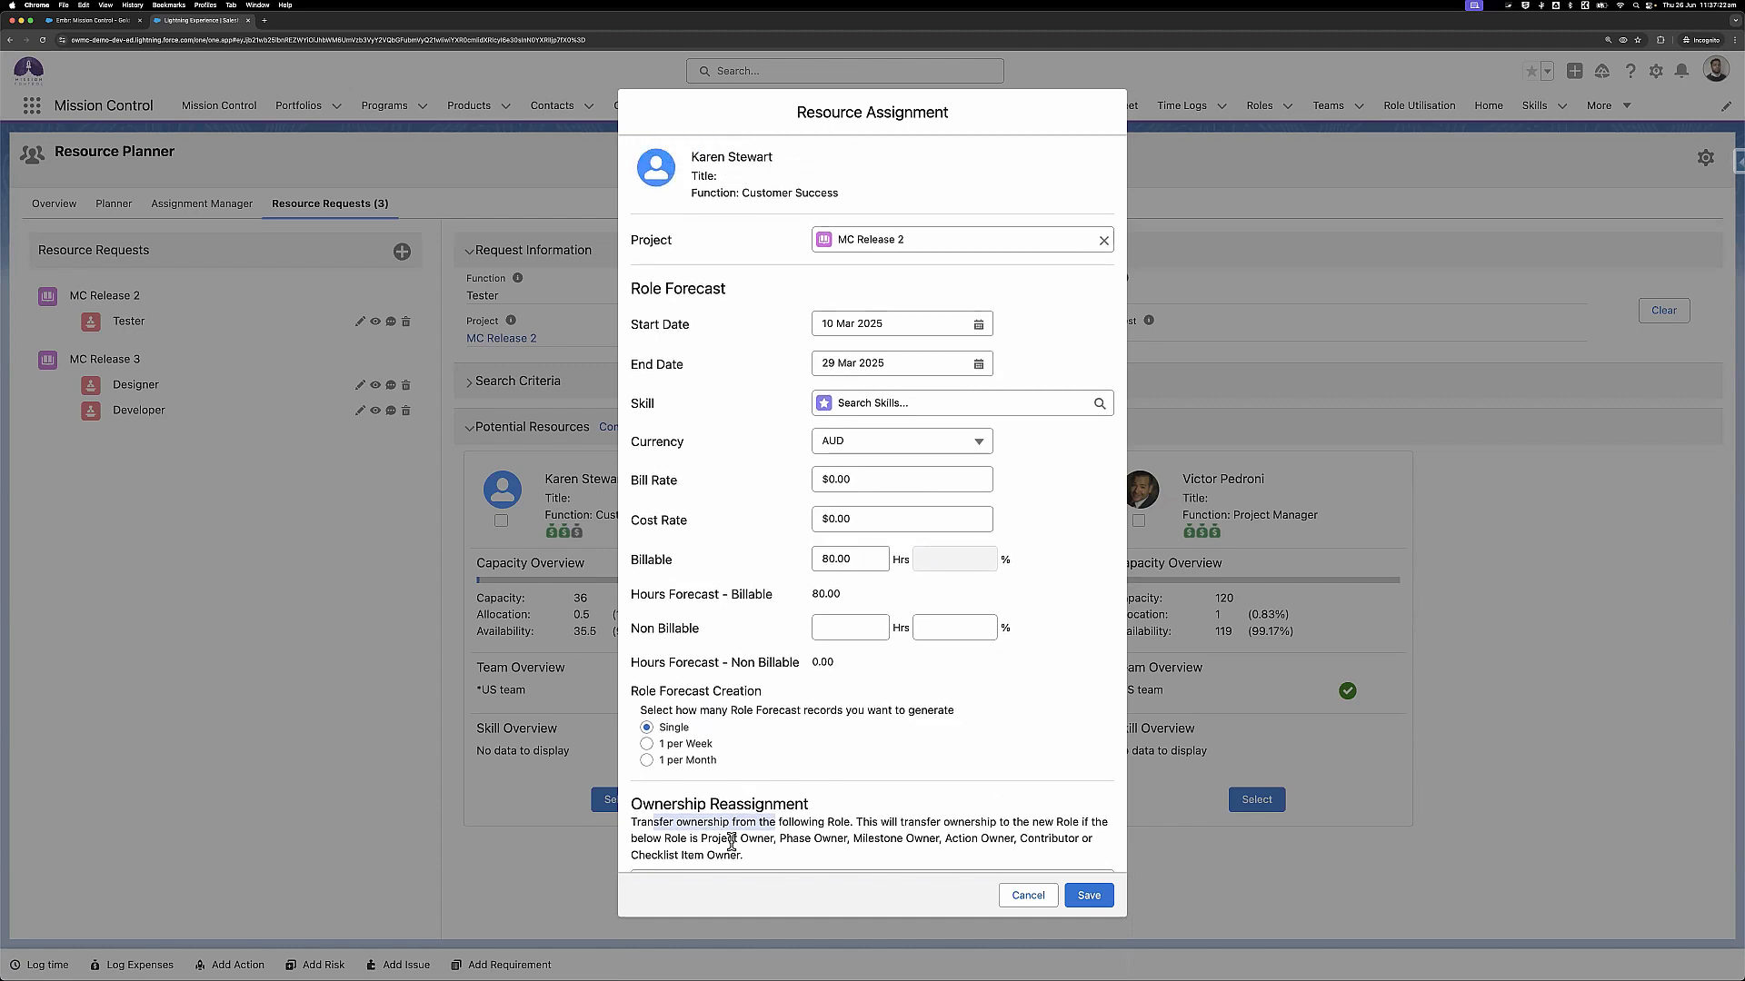
pyautogui.click(738, 810)
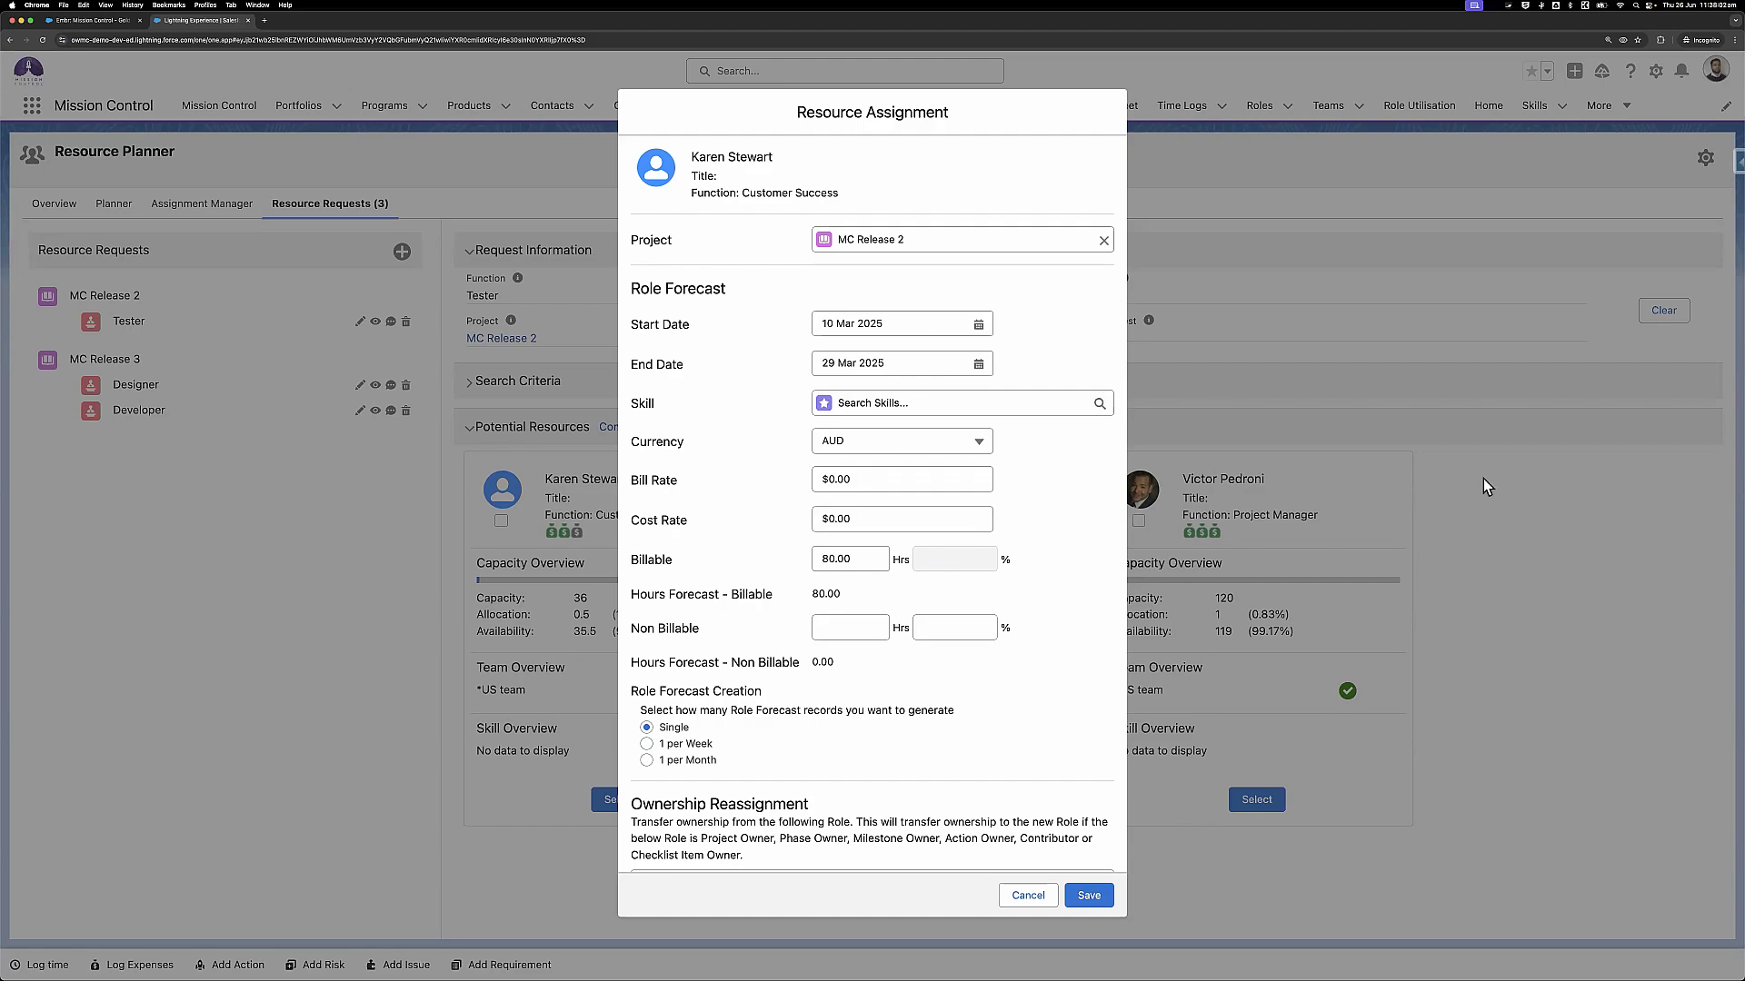
pyautogui.press('super+Tab')
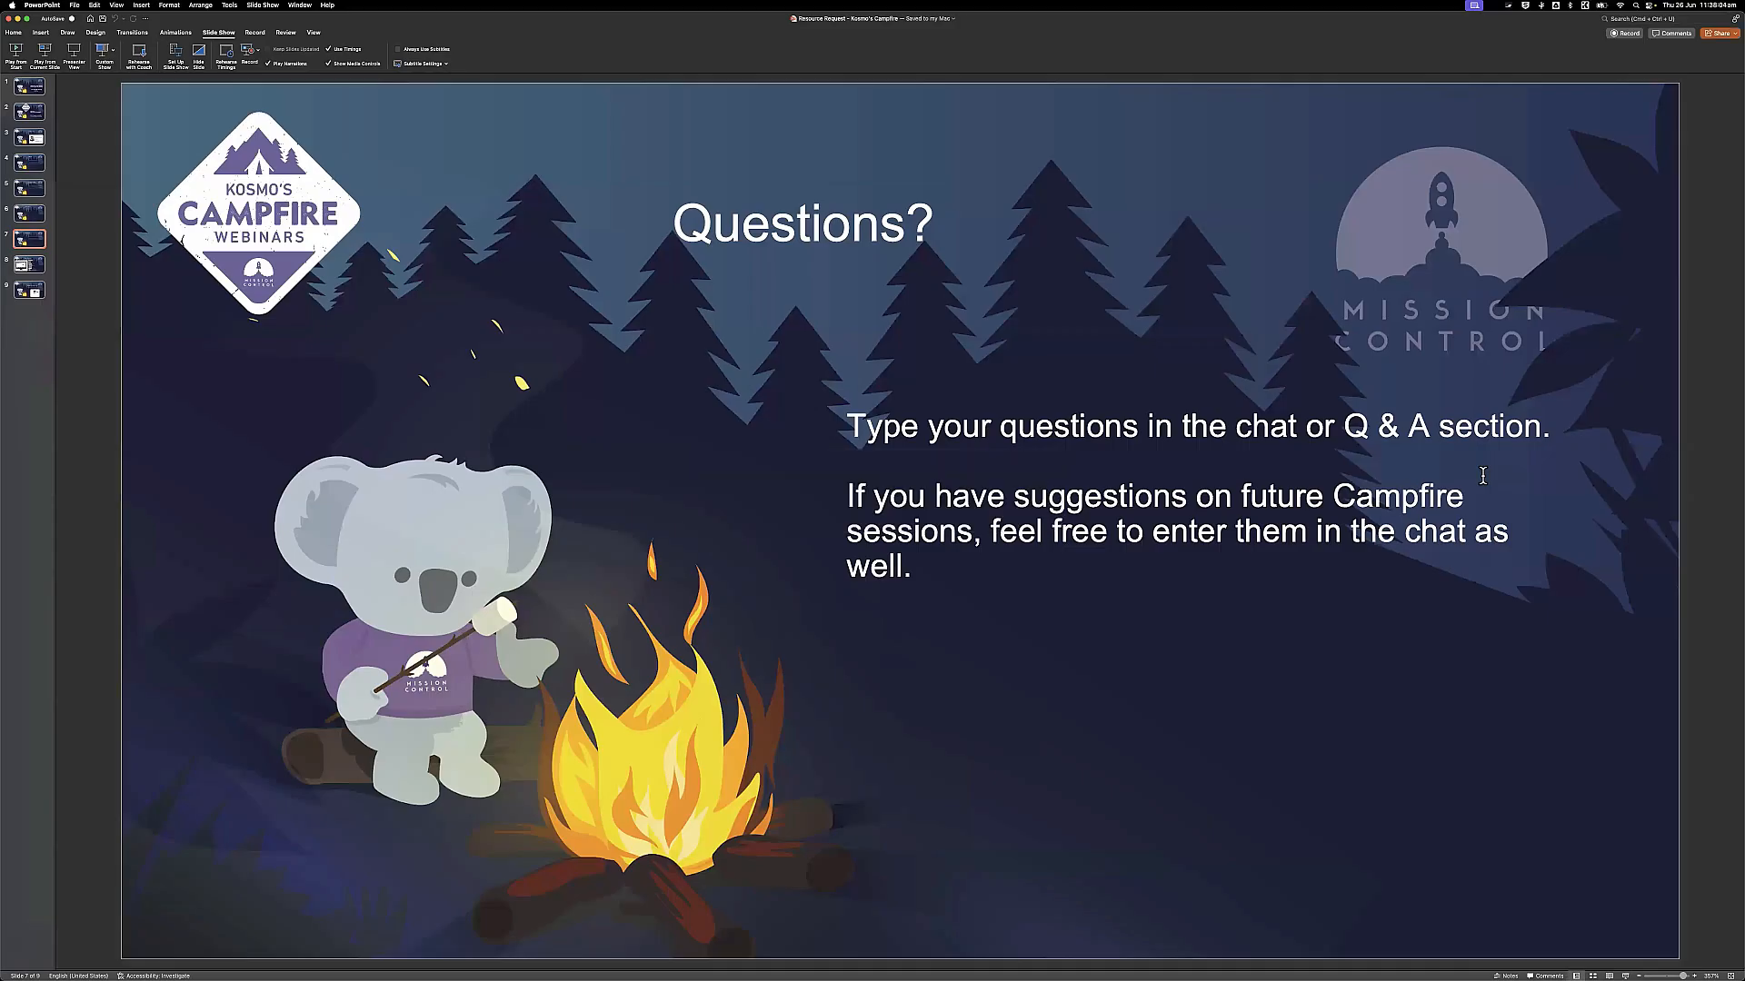